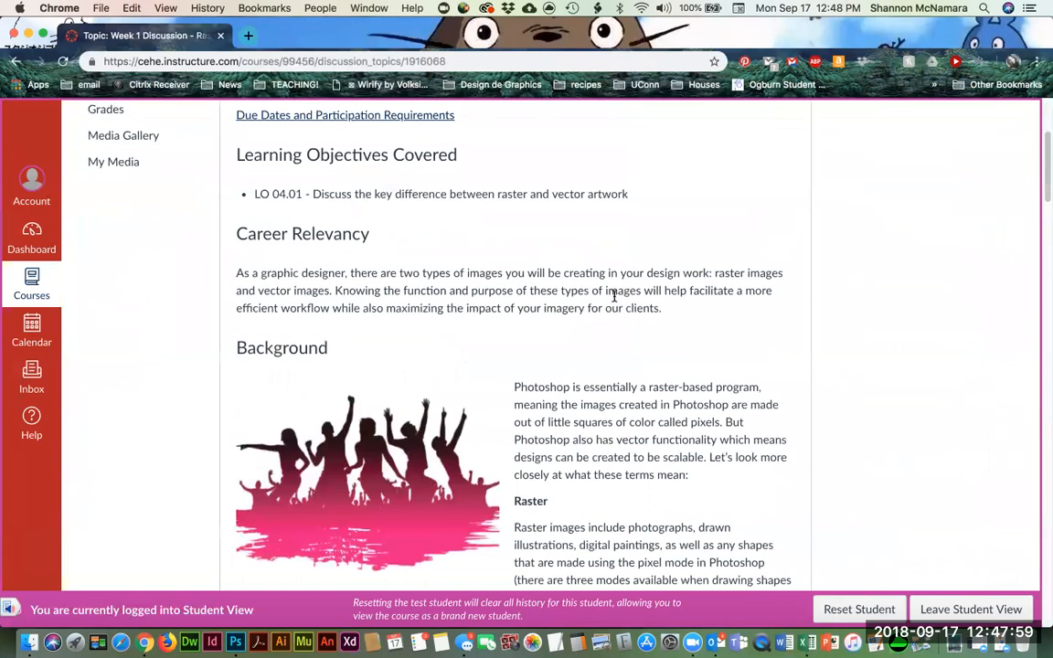
# Step: Read the discussion's Background section on raster images, raster resolution, scale and vector artwork
pyautogui.scroll(-1, 614, 295)
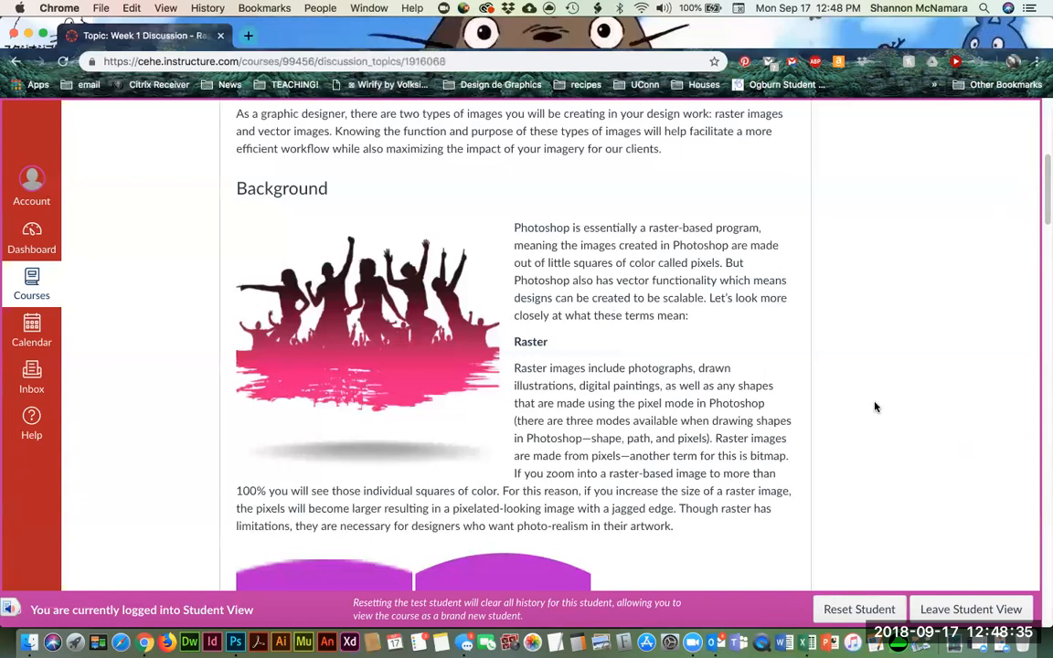
pyautogui.scroll(-1, 875, 407)
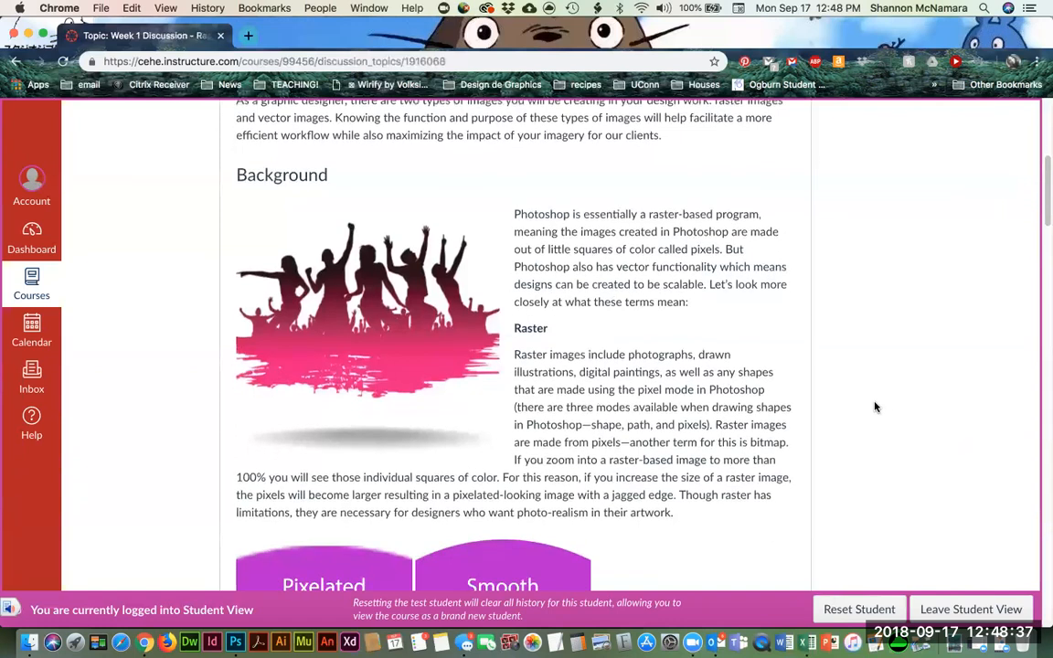
pyautogui.scroll(-1, 875, 407)
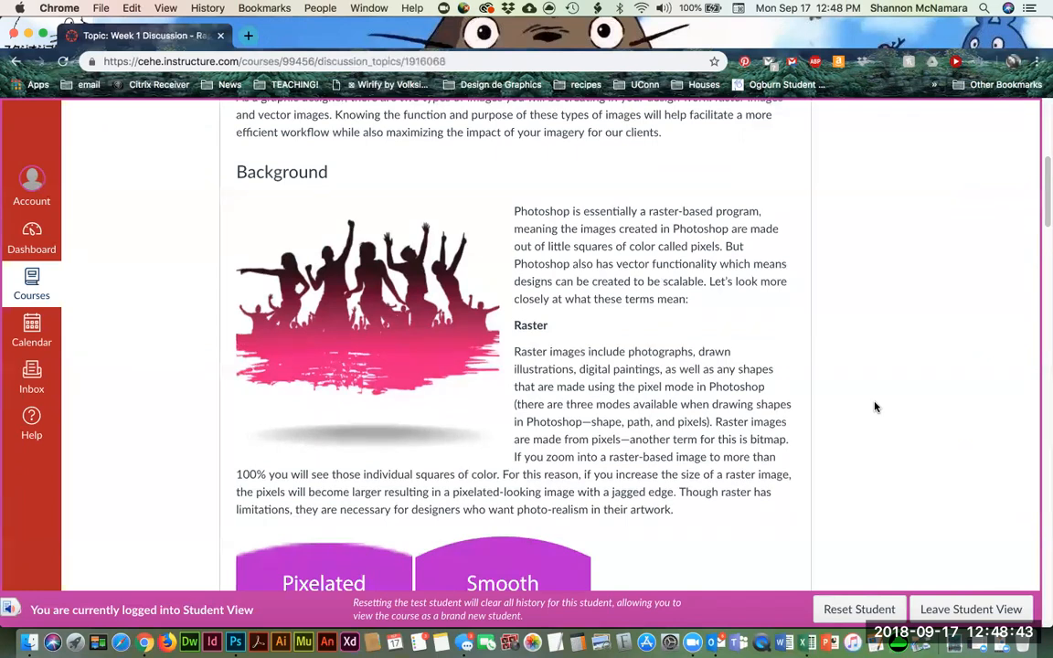
pyautogui.scroll(-1, 874, 406)
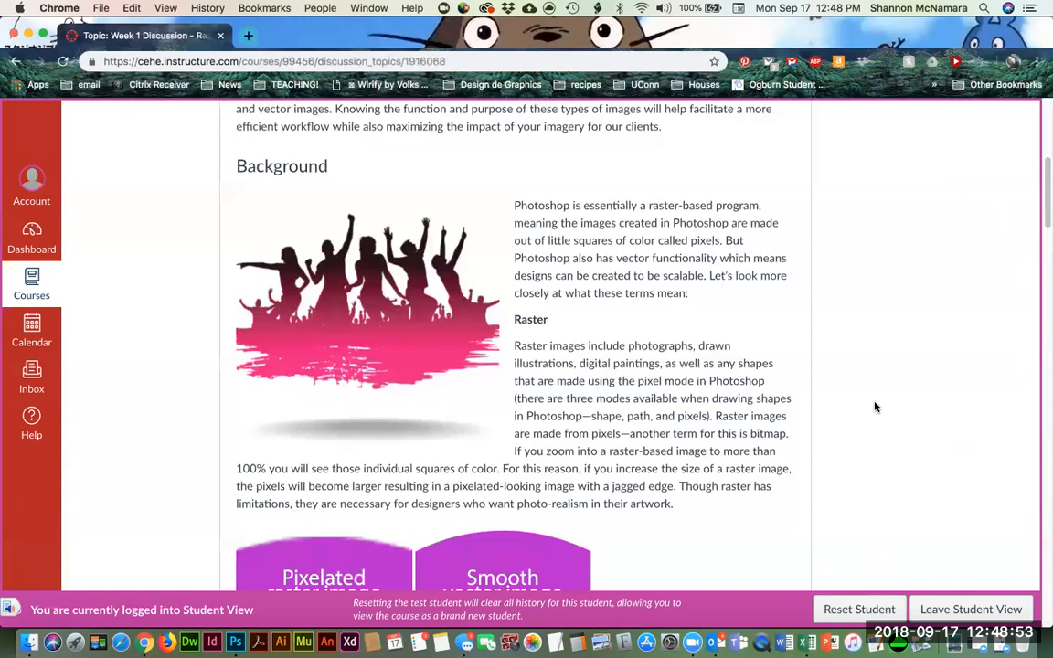
pyautogui.scroll(-1, 873, 411)
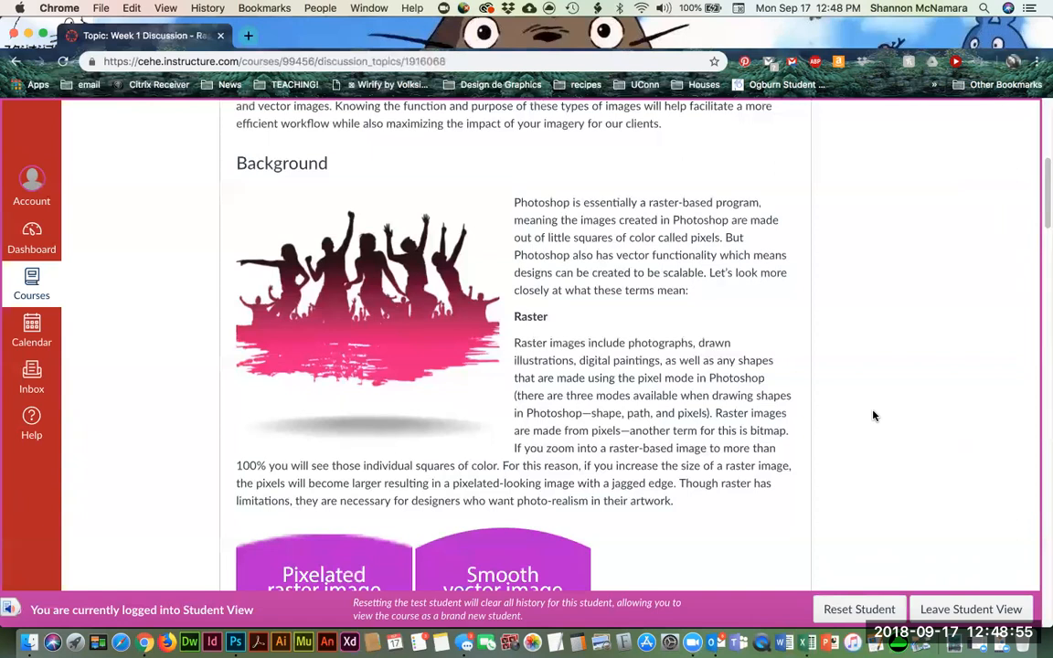
pyautogui.scroll(-1, 874, 416)
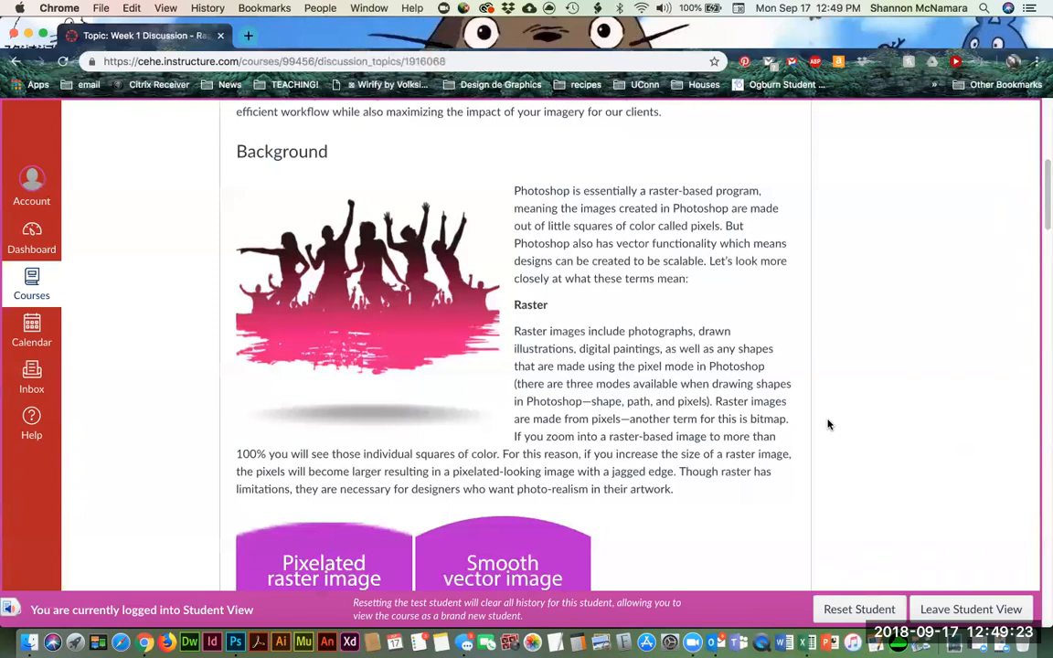
pyautogui.scroll(-1, 828, 424)
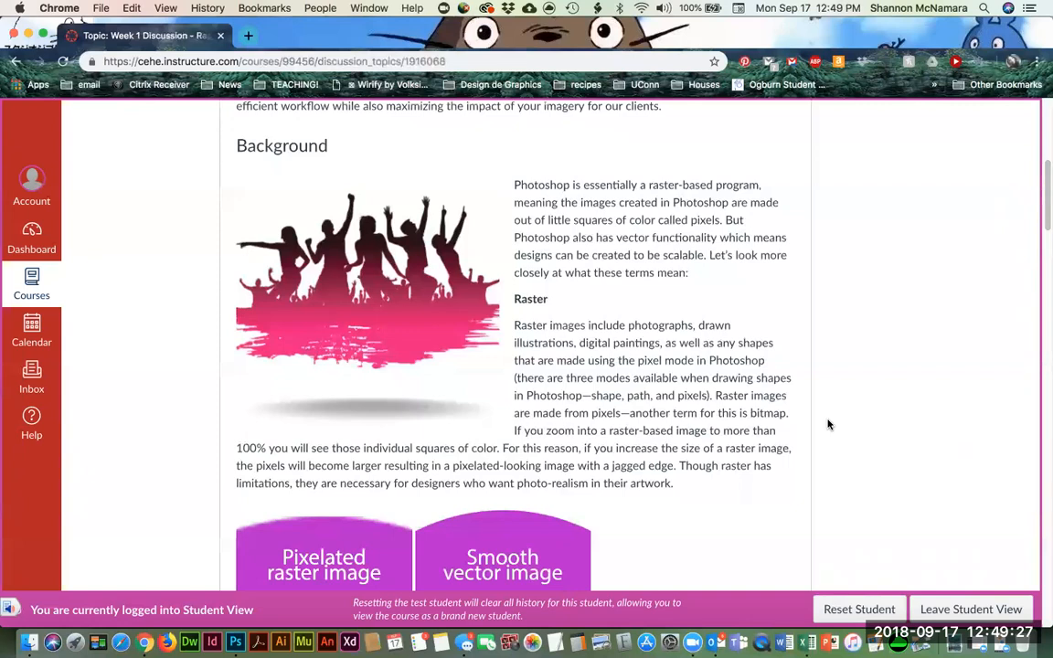
pyautogui.scroll(-5, 829, 424)
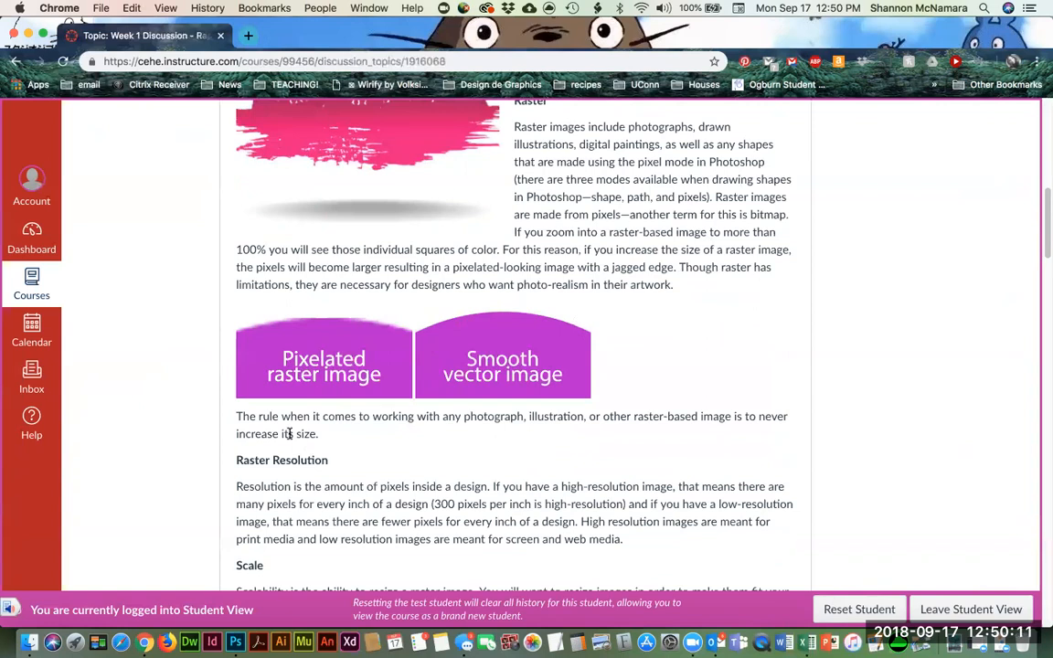
pyautogui.scroll(-2, 340, 452)
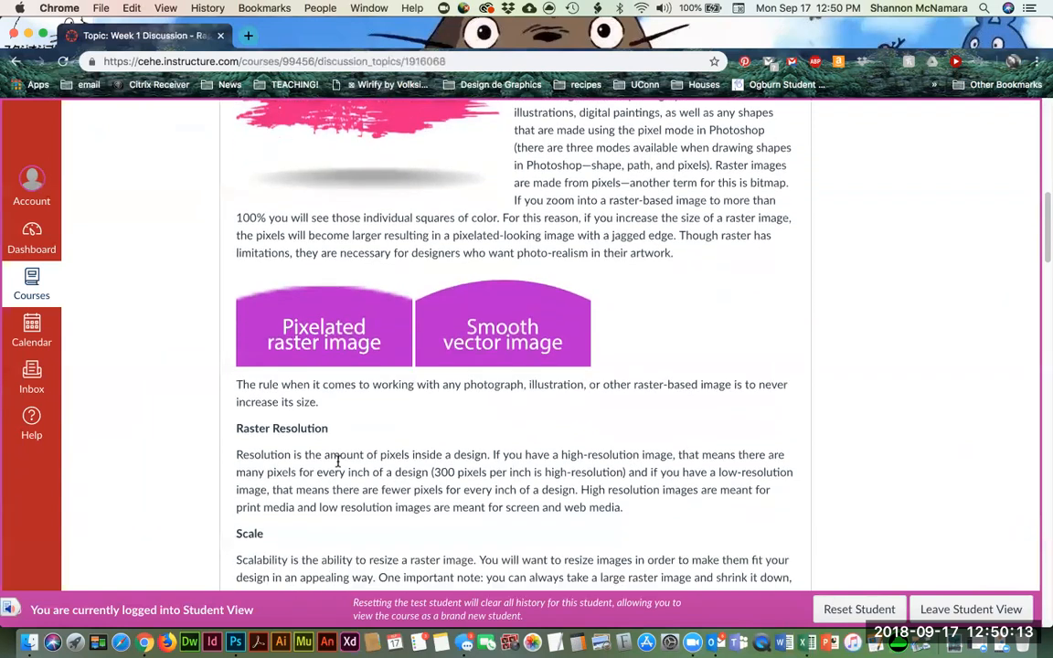
pyautogui.scroll(-3, 337, 461)
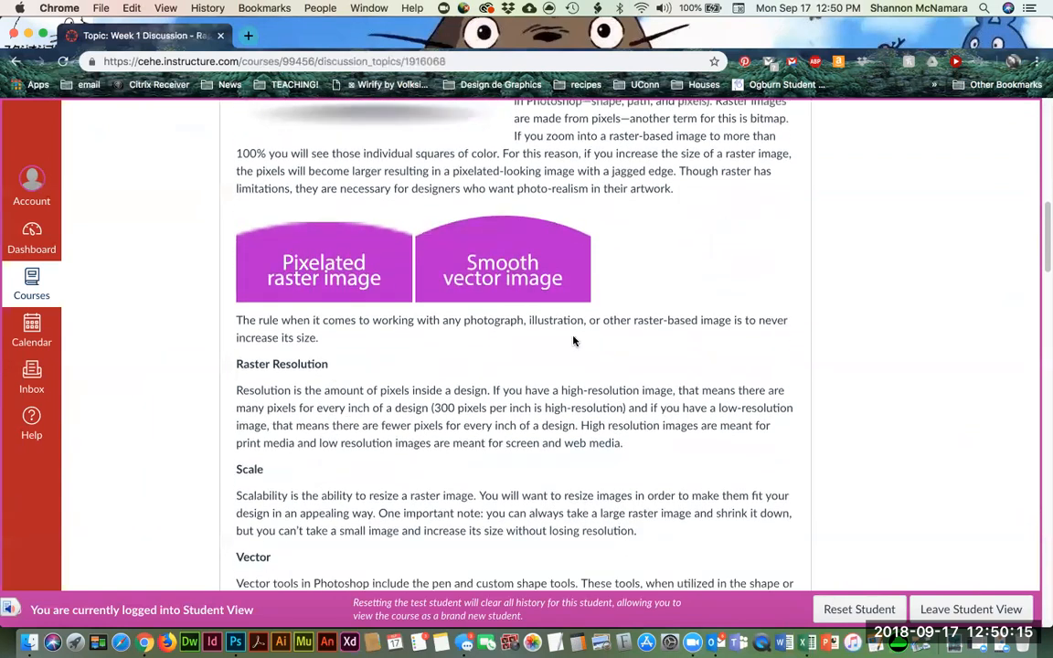
pyautogui.scroll(-4, 960, 491)
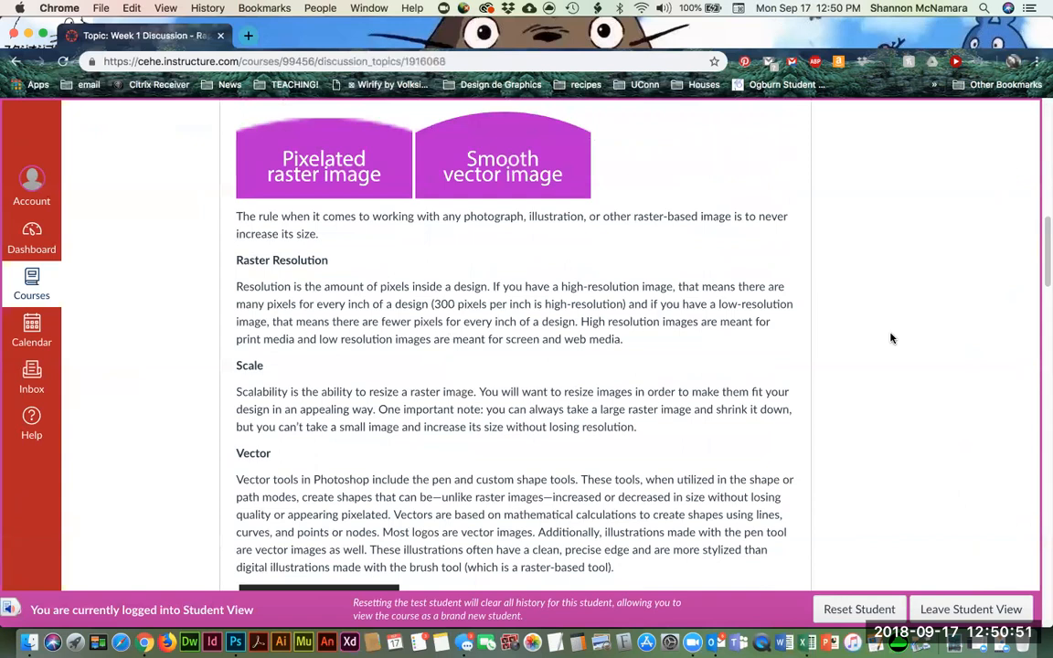
# Step: Search Google Images for "totoro" in a new browser tab and preview the picture of Totoro holding a purple umbrella
pyautogui.click(248, 36)
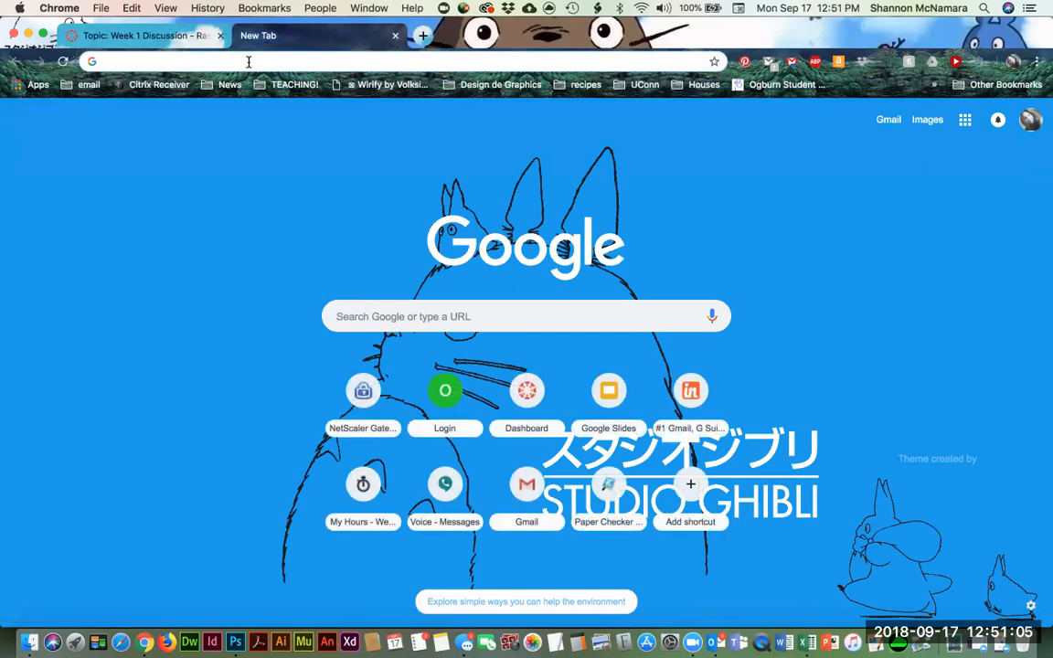
pyautogui.write('tota')
pyautogui.press('BackSpace')
pyautogui.write('oro')
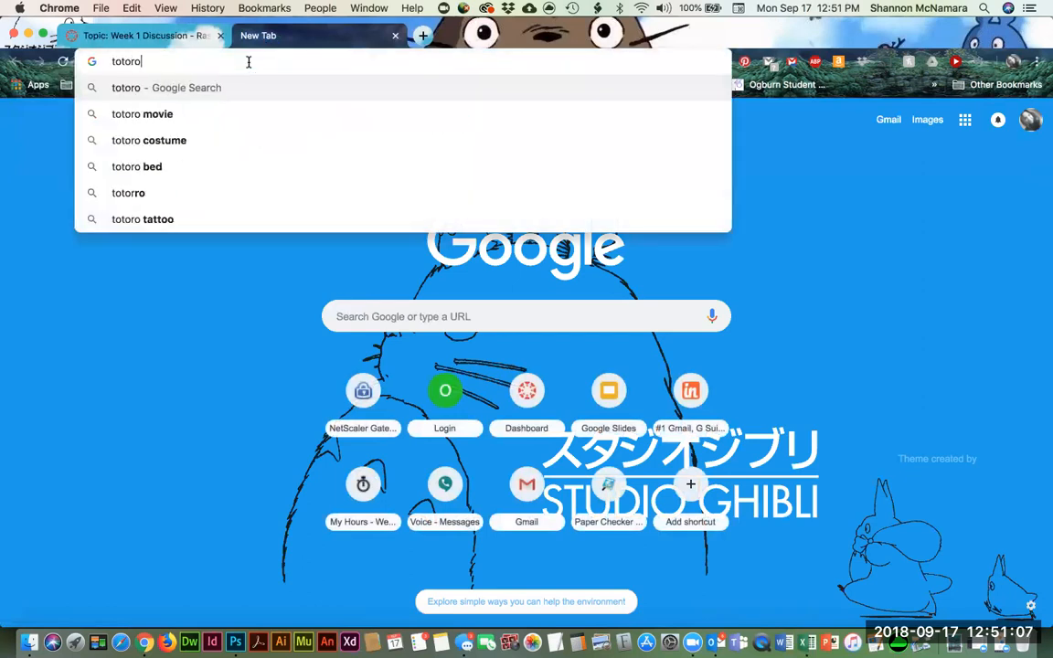
pyautogui.press('Return')
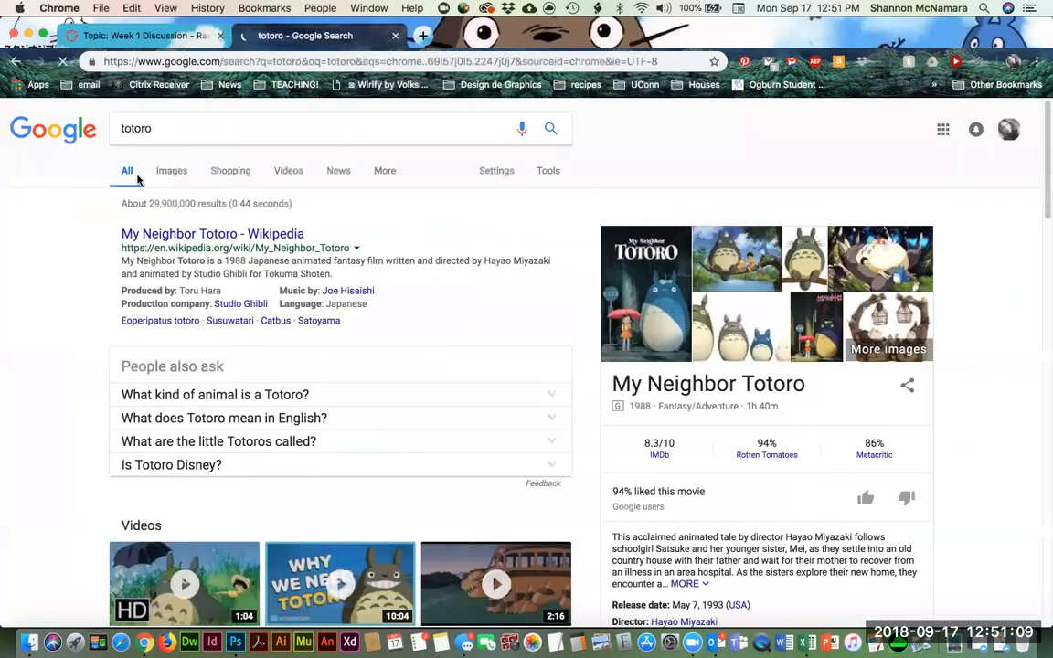
pyautogui.click(171, 172)
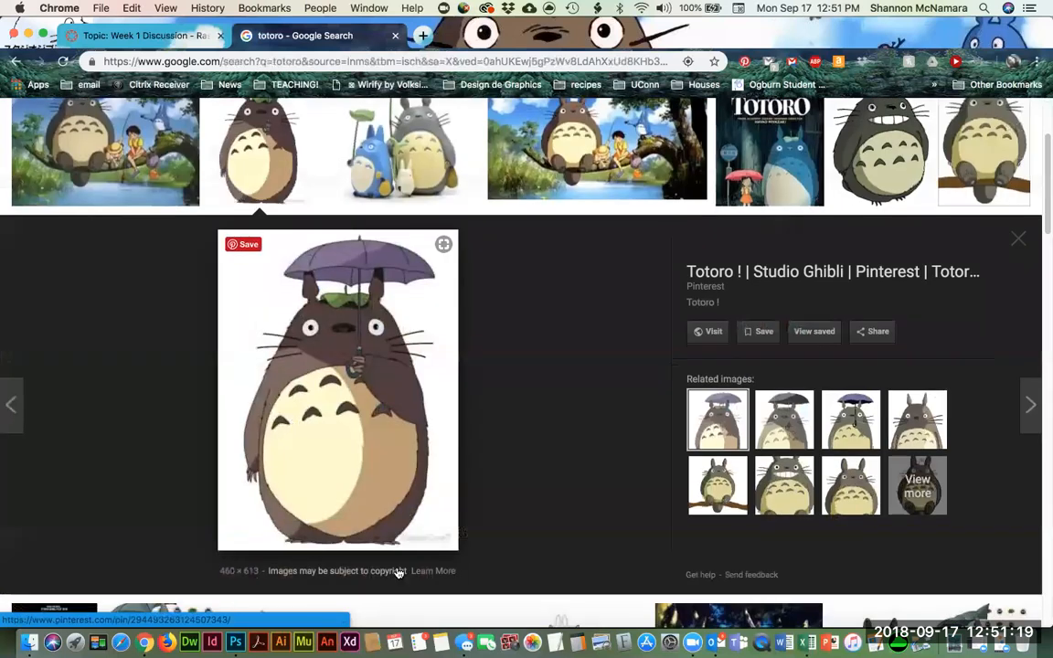
pyautogui.click(713, 335)
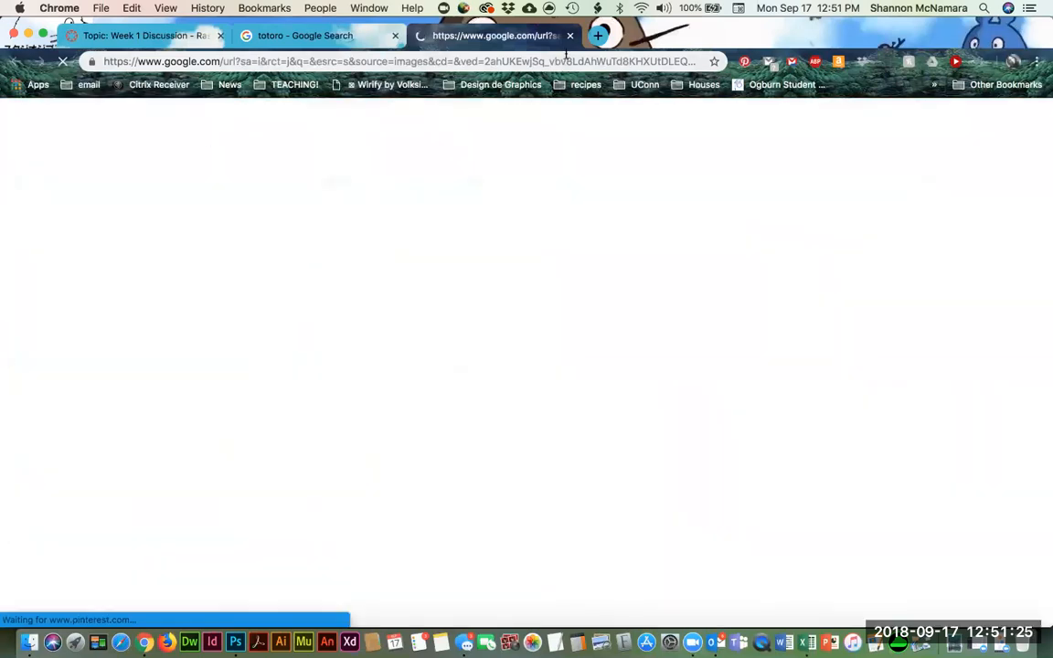
pyautogui.click(570, 38)
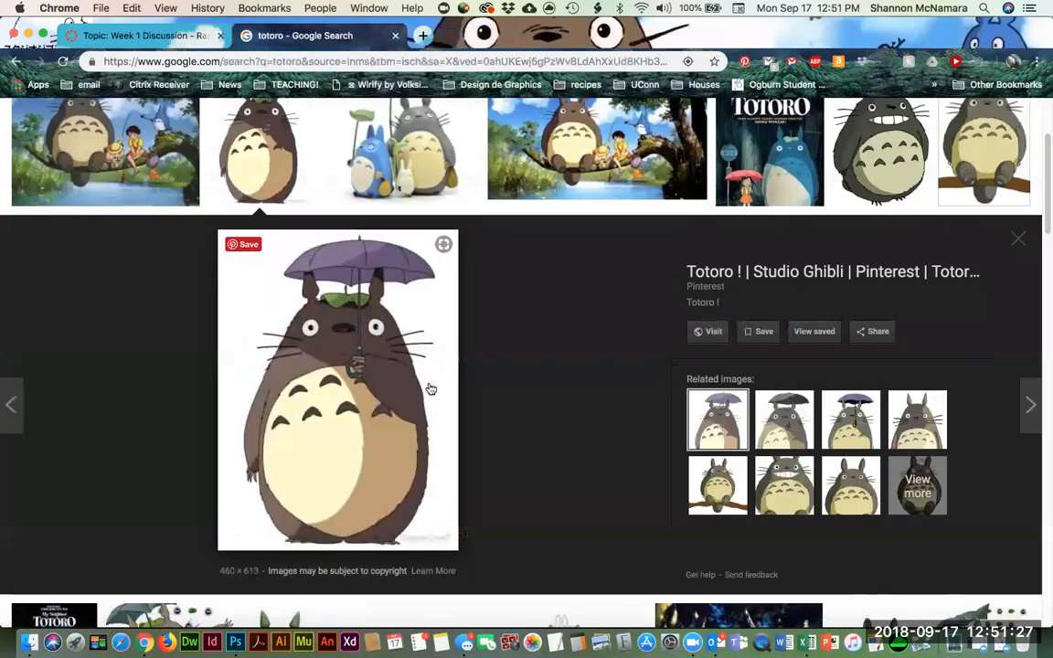
pyautogui.rightClick(288, 372)
pyautogui.click(307, 376)
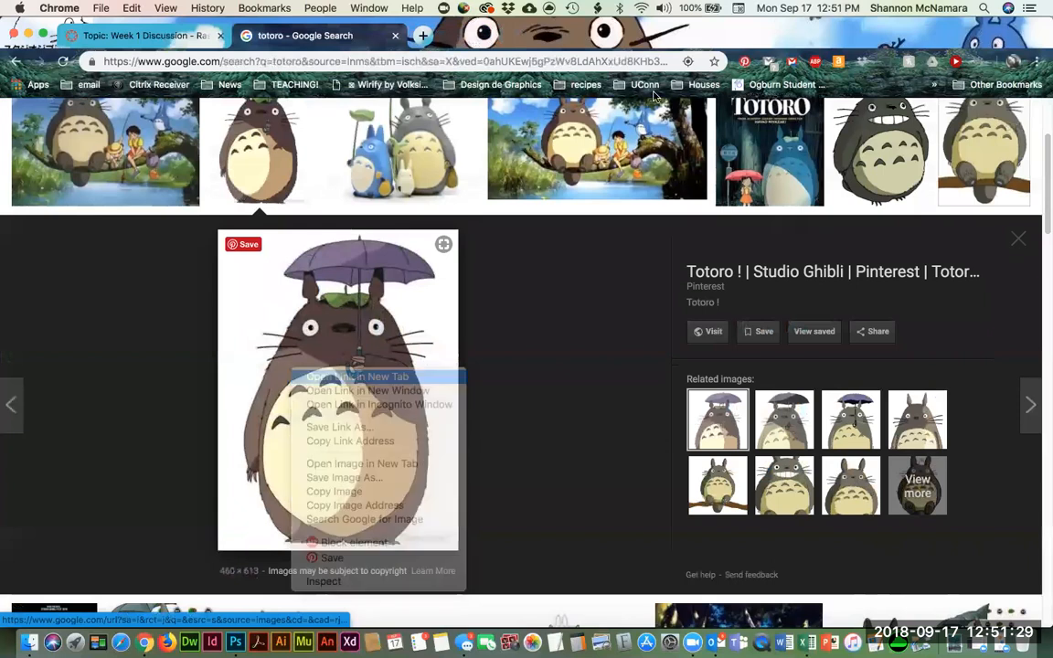
pyautogui.click(569, 36)
# Step: Open the umbrella Totoro image by itself in a new tab and copy the image
pyautogui.rightClick(322, 312)
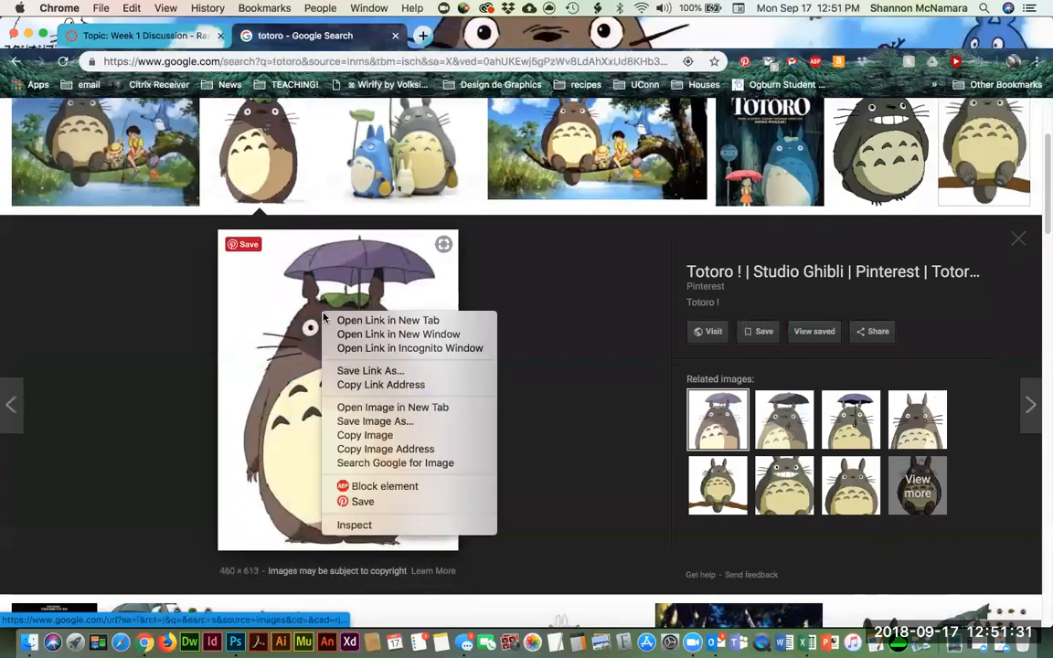
pyautogui.click(376, 407)
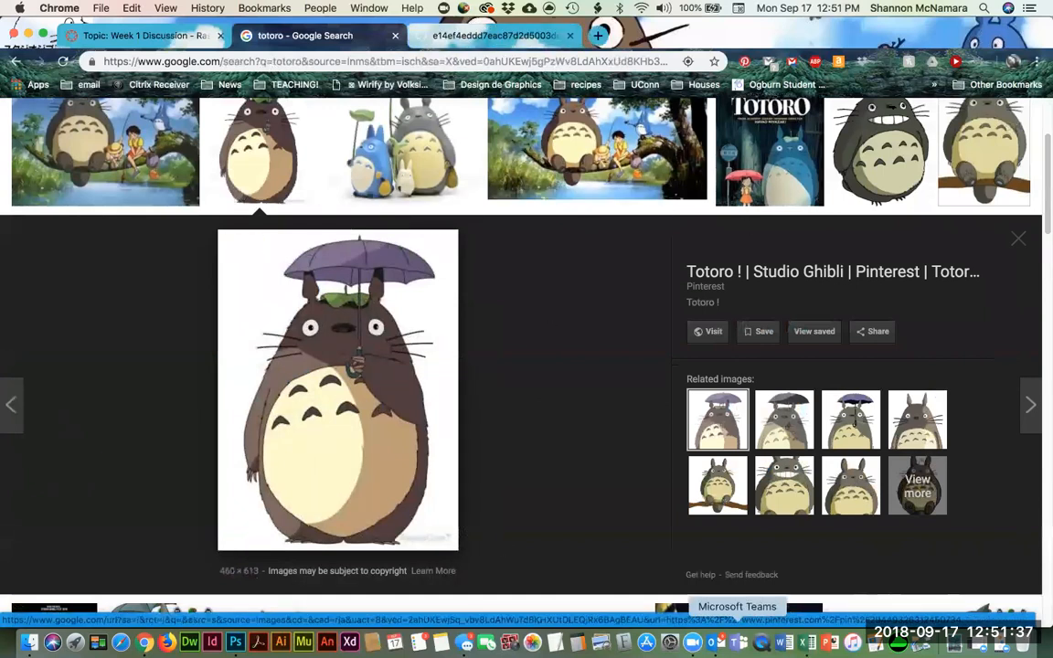
pyautogui.click(700, 643)
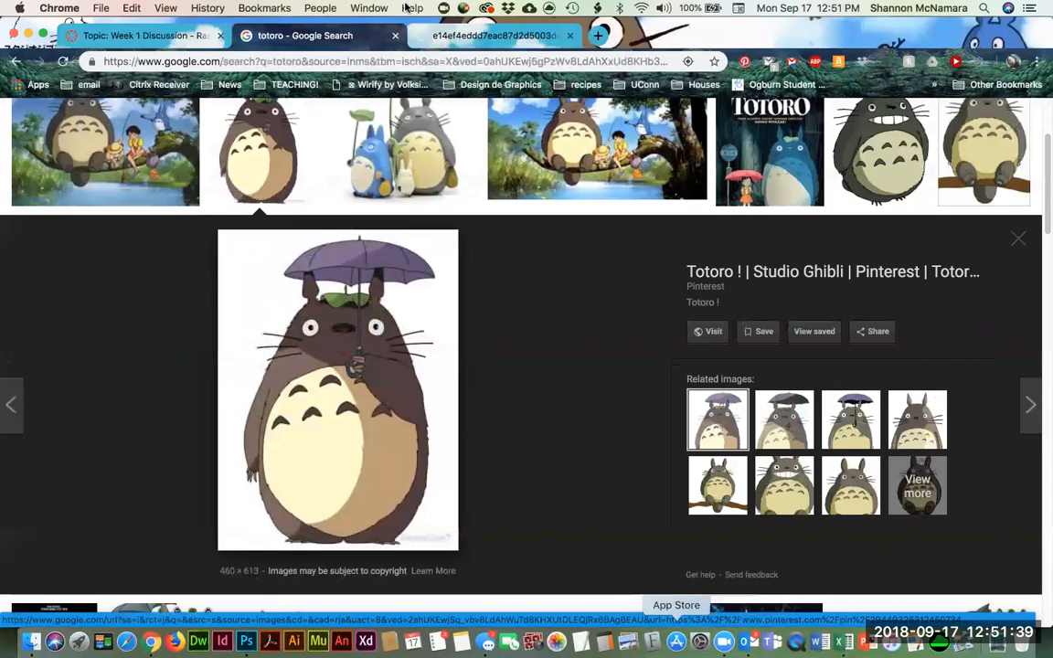
pyautogui.click(489, 34)
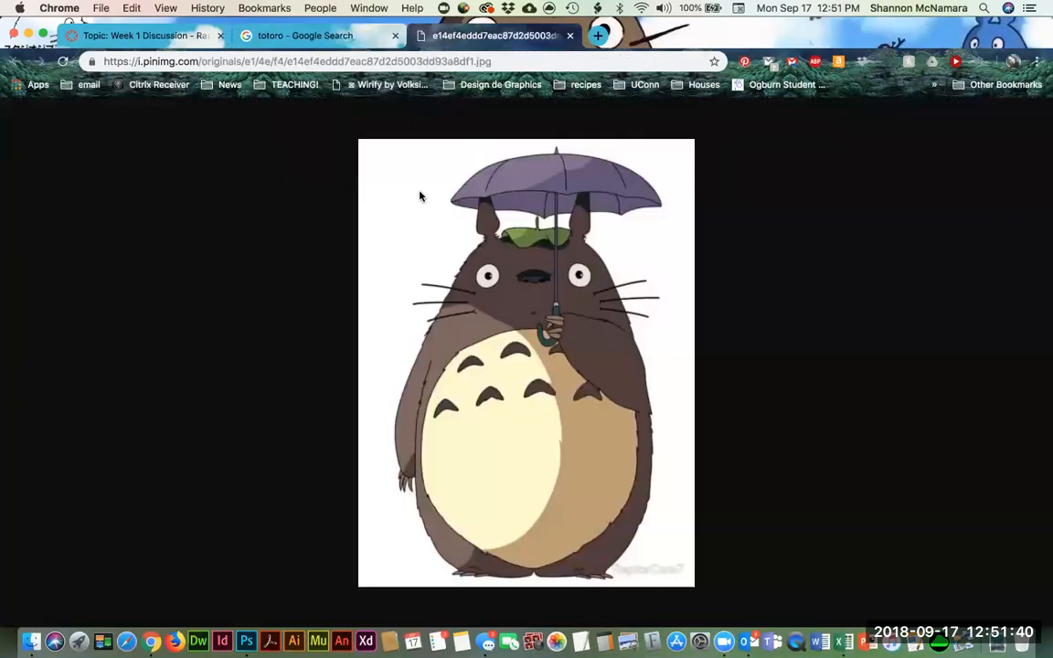
pyautogui.rightClick(501, 277)
pyautogui.click(539, 313)
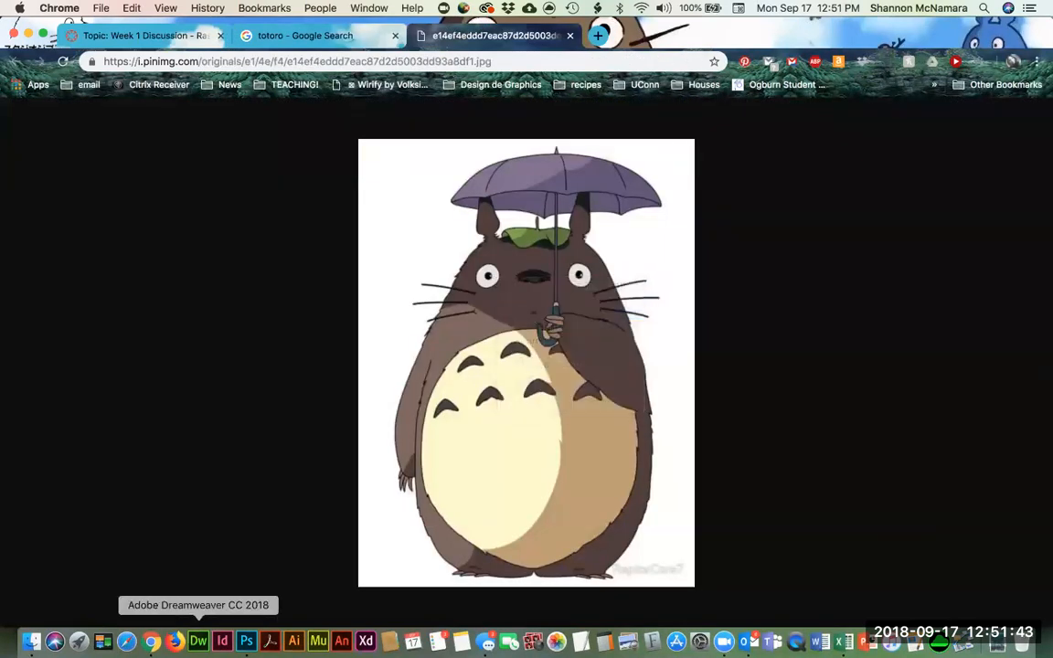
# Step: In Photoshop, create a 460 x 613 px, 72 ppi document from the Clipboard preset and paste the Totoro image, recopied from Chrome
pyautogui.click(246, 642)
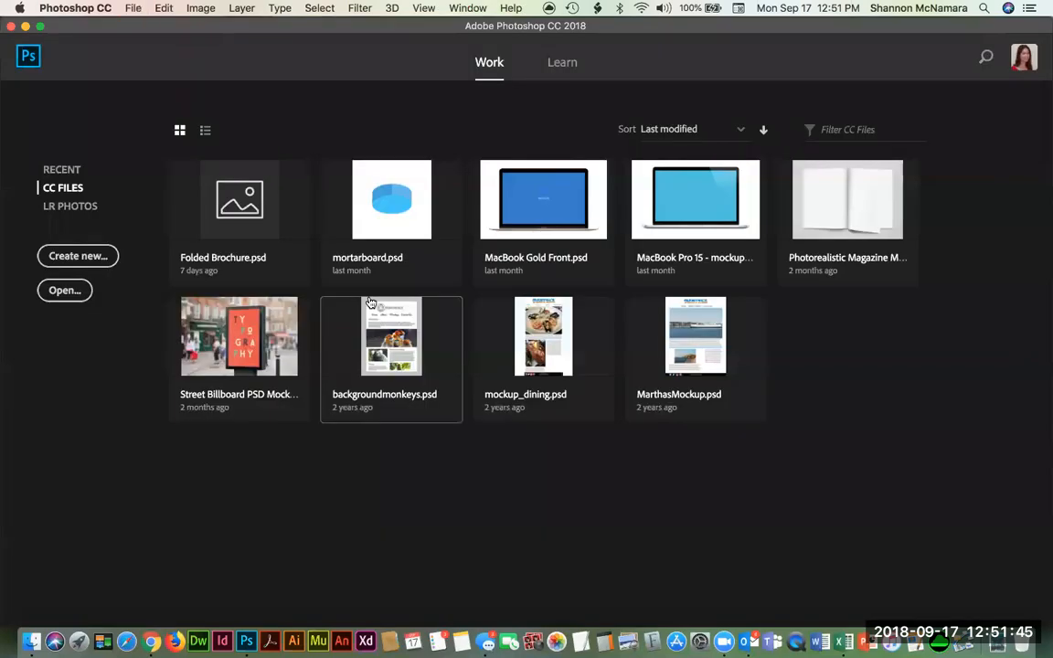
pyautogui.press('super+n')
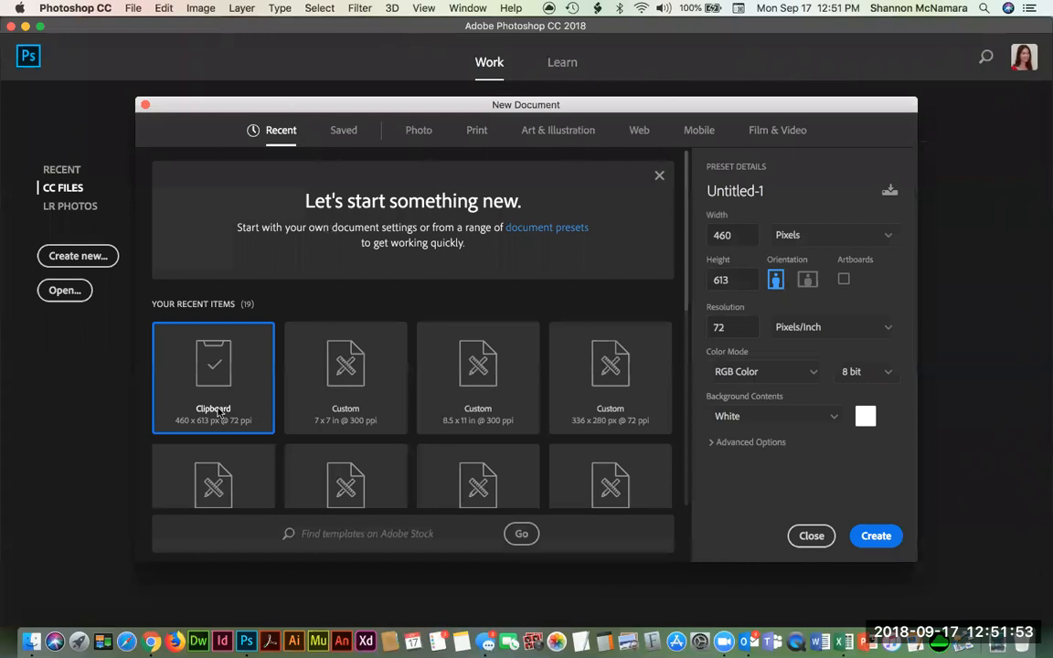
pyautogui.press('super+Tab')
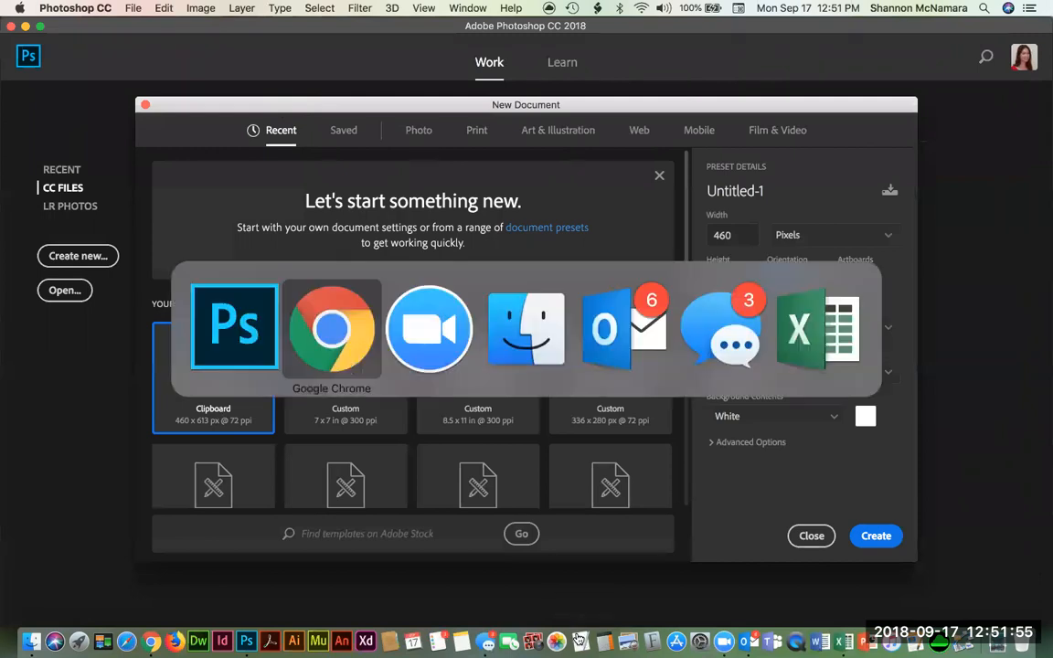
pyautogui.rightClick(471, 248)
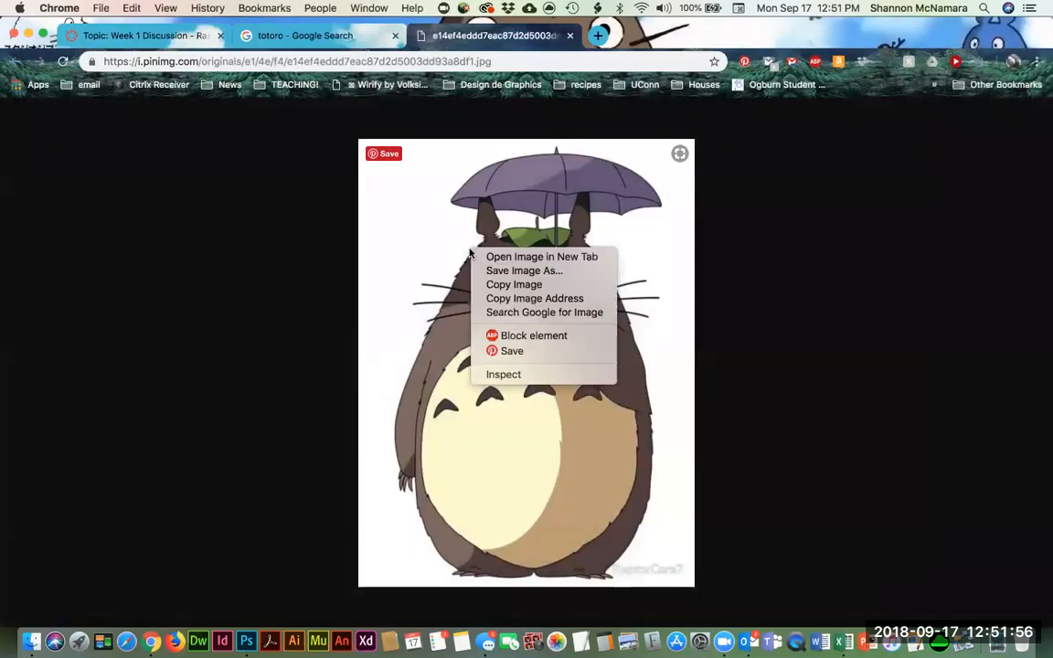
pyautogui.click(509, 287)
pyautogui.press('super+Tab')
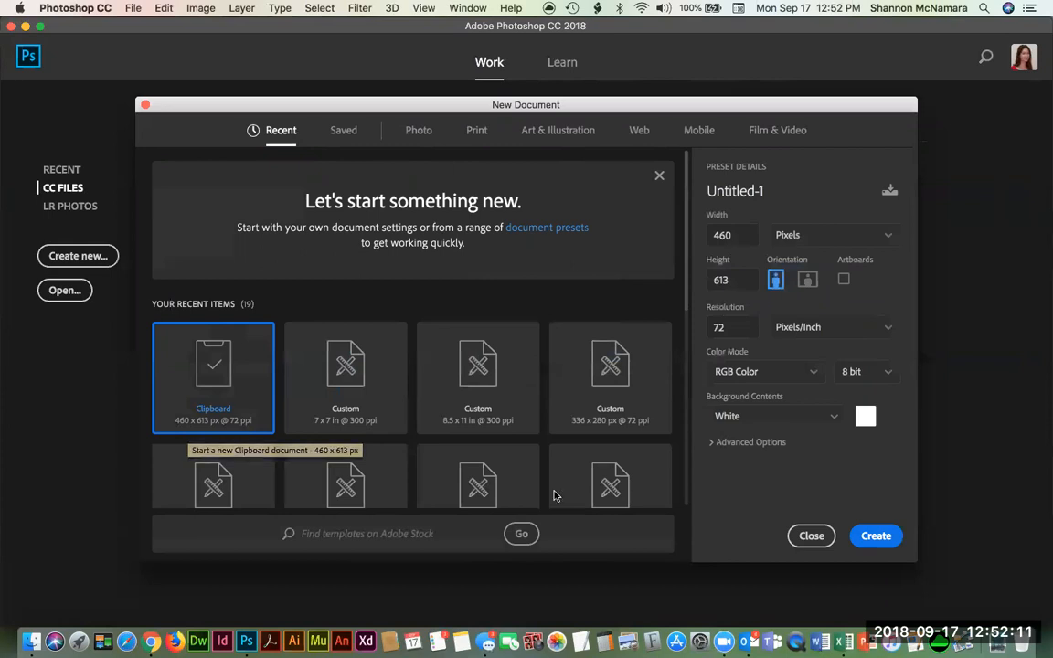
pyautogui.click(876, 536)
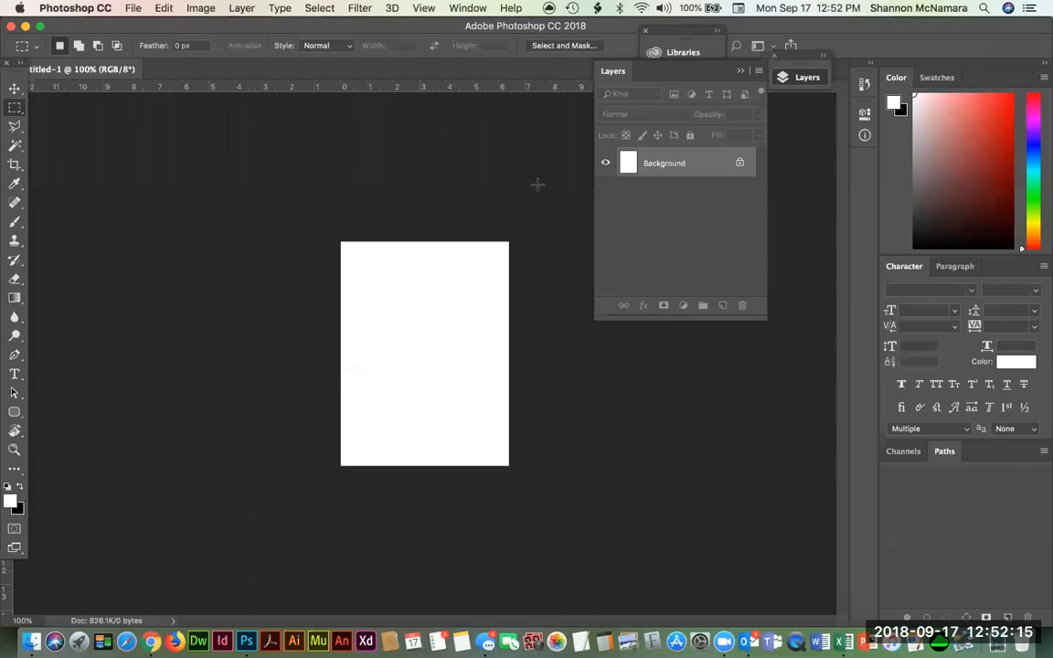
pyautogui.press('super+v')
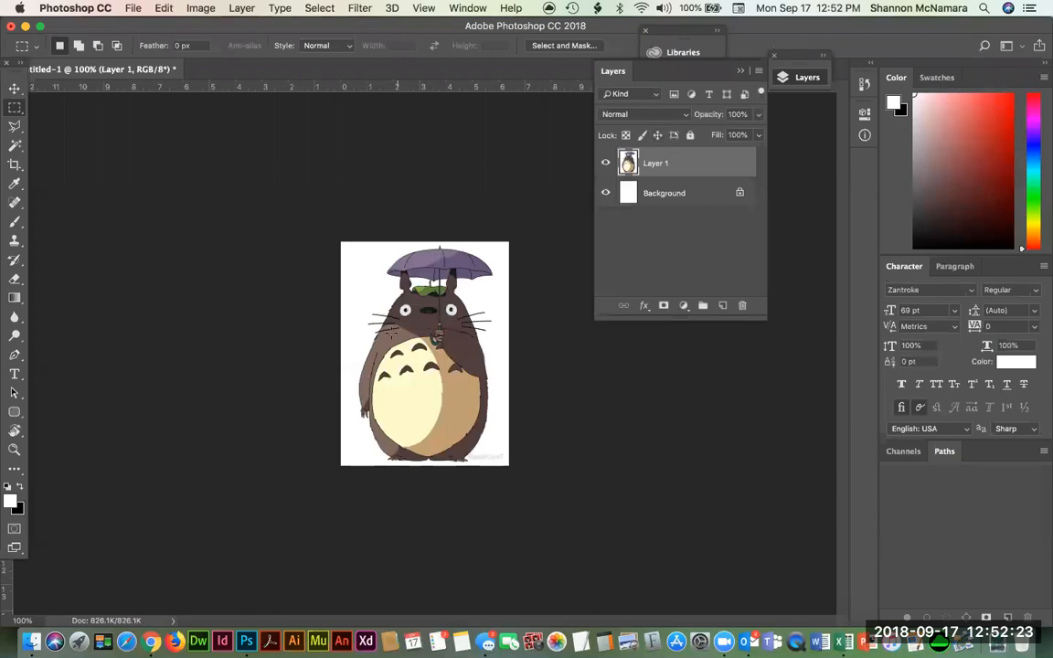
# Step: Zoom in closely on the outline of Totoro's arm to examine the individual pixels, and zoom back out to 3200%
pyautogui.press('z')
pyautogui.moveTo(361, 342); pyautogui.dragTo(389, 373)
pyautogui.moveTo(347, 295); pyautogui.dragTo(437, 385)
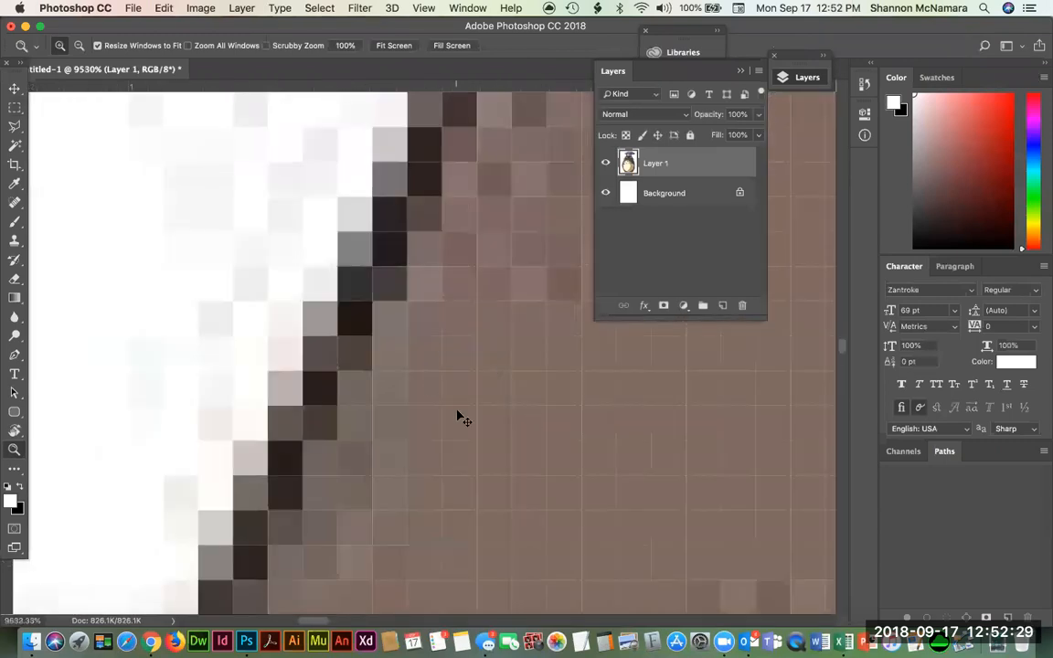
pyautogui.press('super+minus')
pyautogui.press('super+minus')
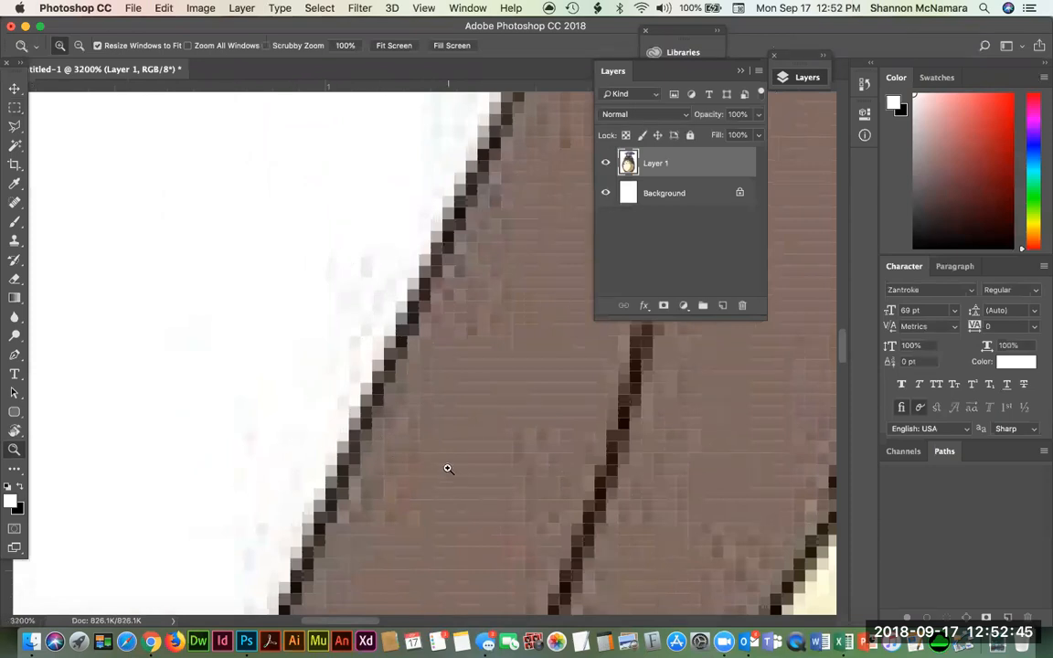
# Step: Switch to the Week 1 Discussion page in Chrome to review the Scale section, and return to Photoshop
pyautogui.press('super+Tab')
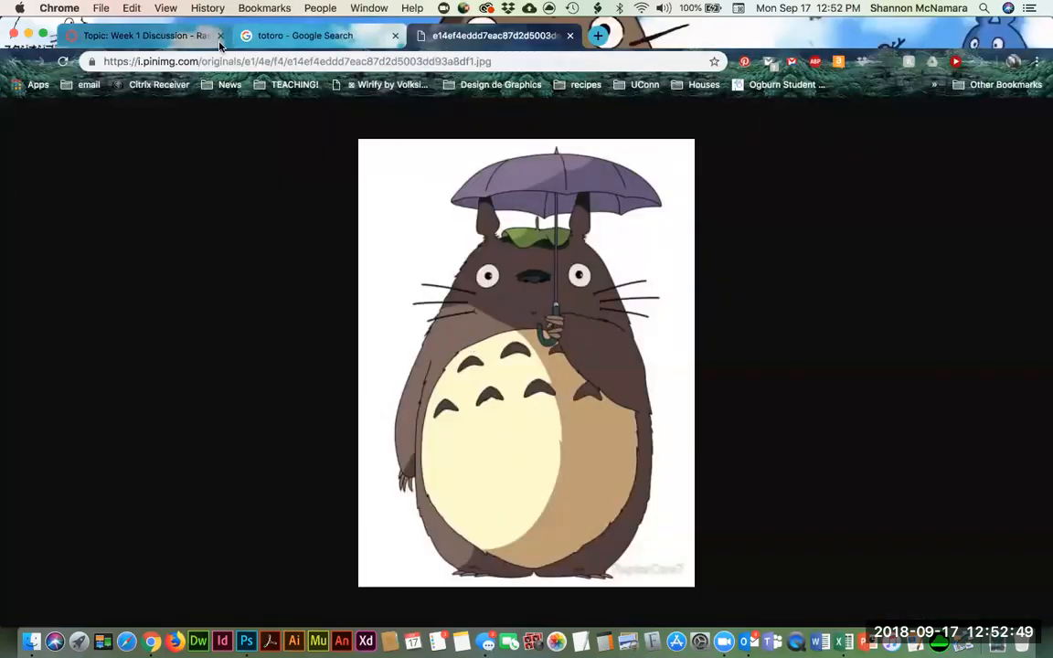
pyautogui.click(137, 35)
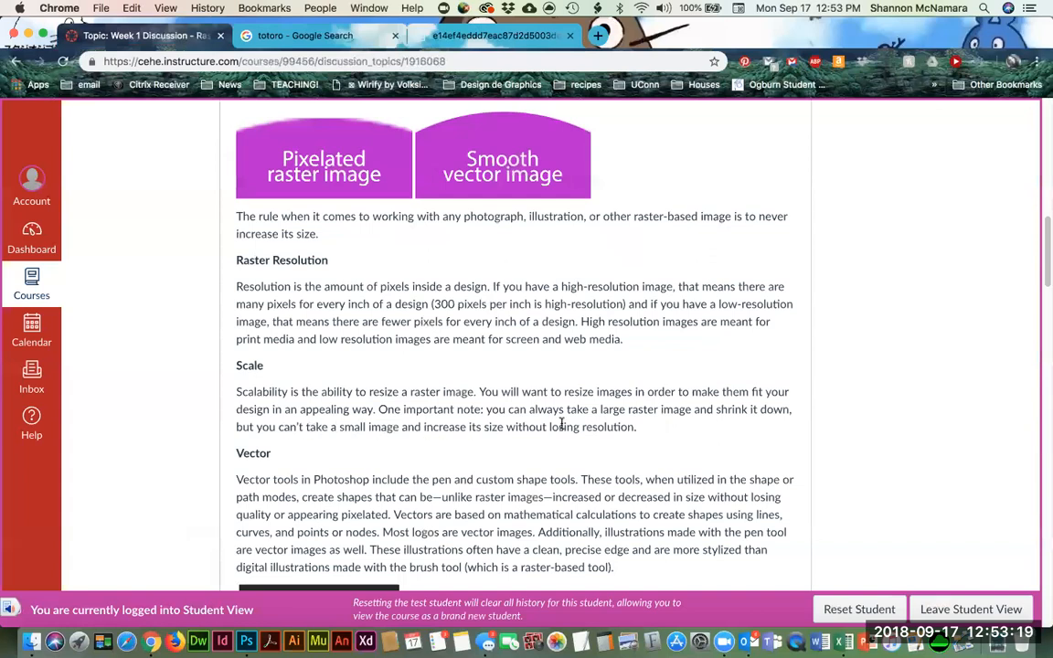
pyautogui.press('super+Tab')
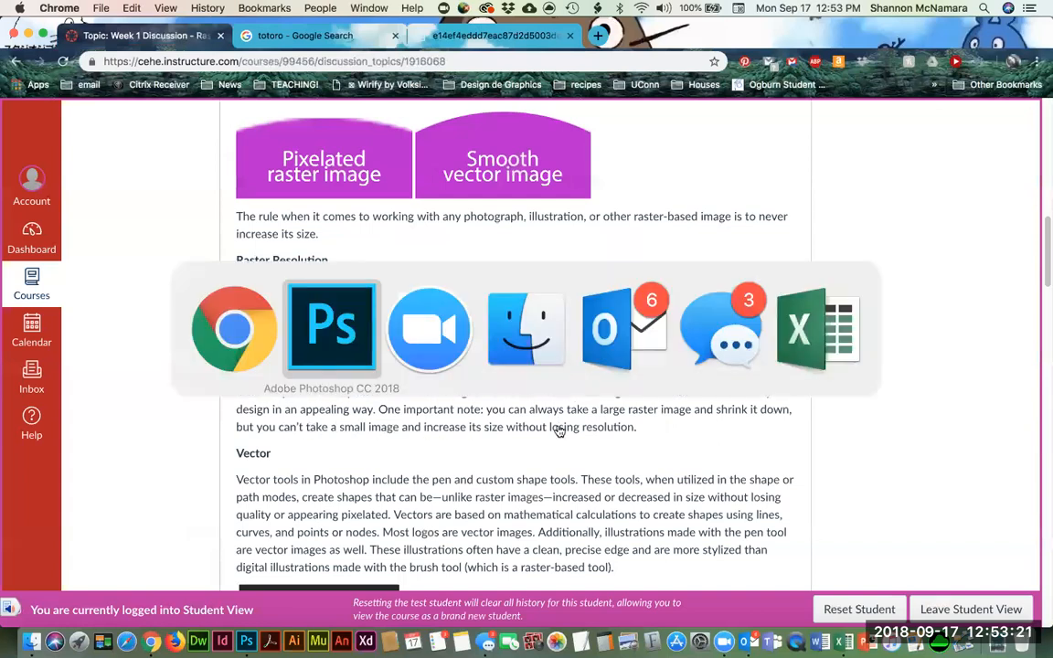
# Step: Fit the whole Totoro image on screen, and display it at 100% zoom
pyautogui.press('super+0')
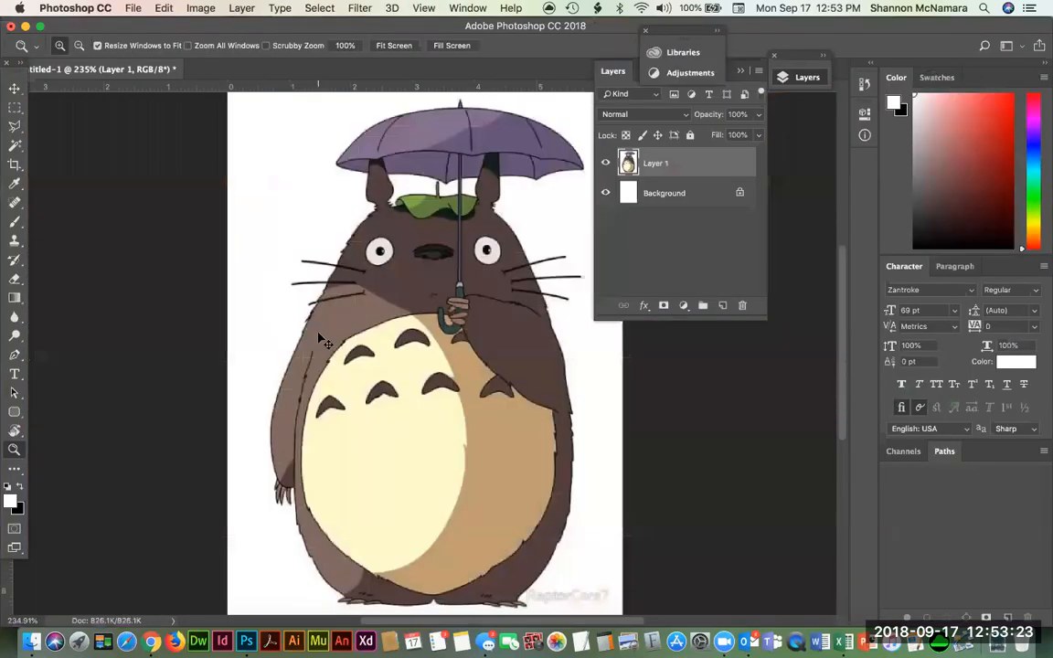
pyautogui.press('super+1')
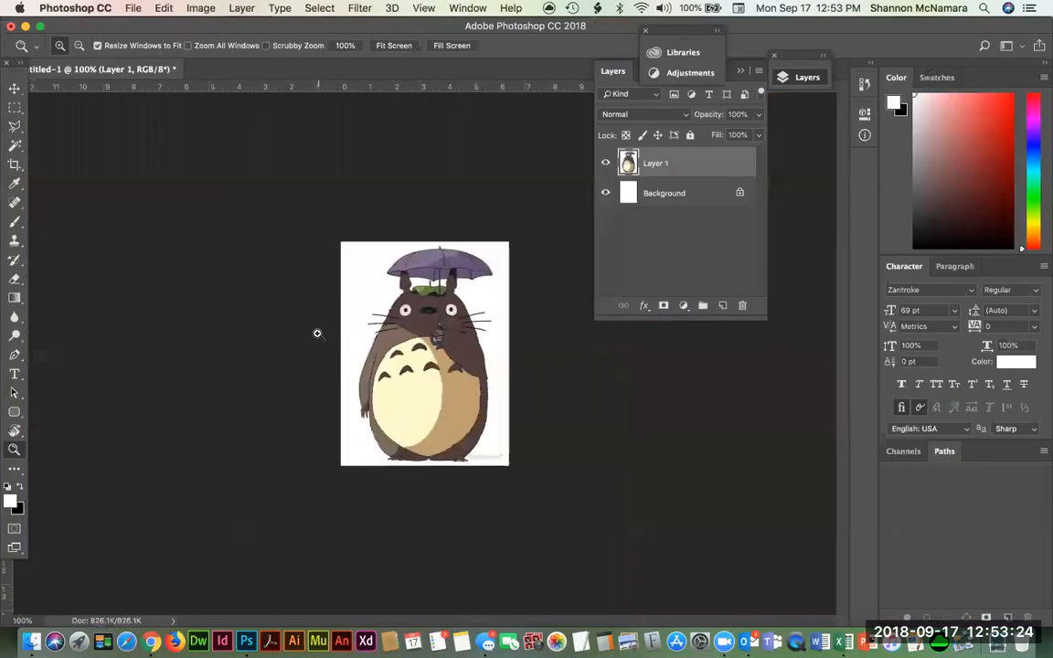
pyautogui.click(194, 7)
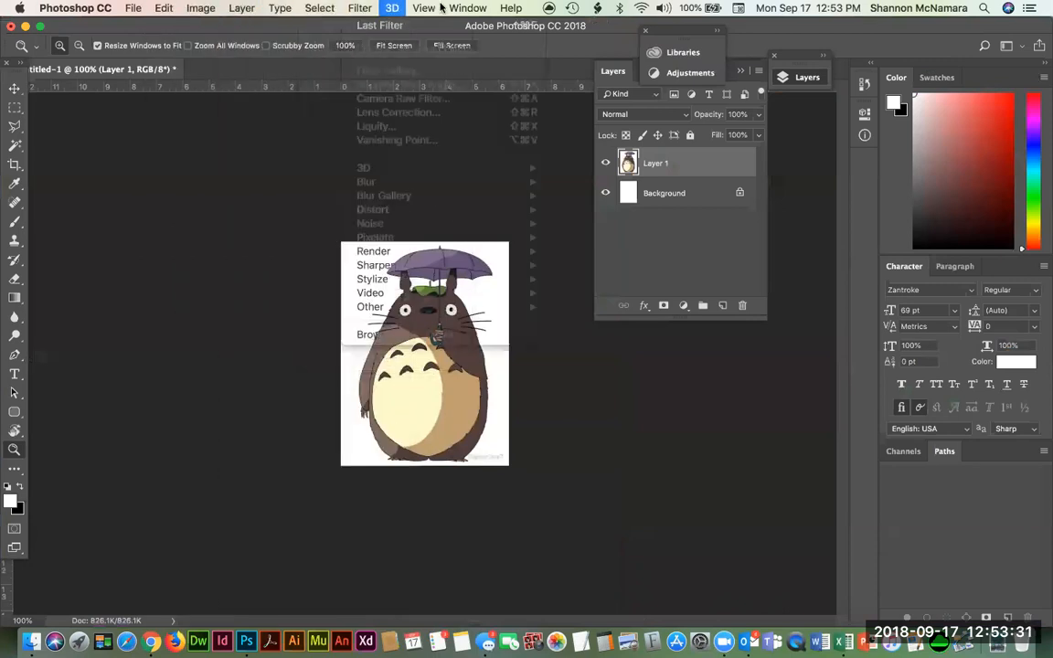
pyautogui.moveTo(225, 8)
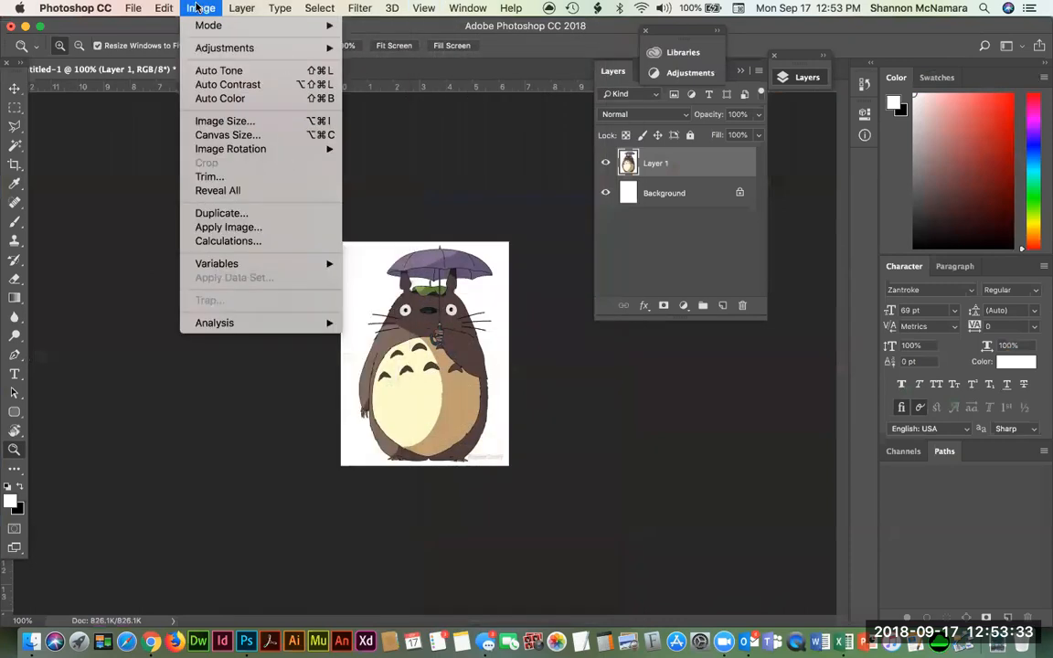
pyautogui.moveTo(320, 8)
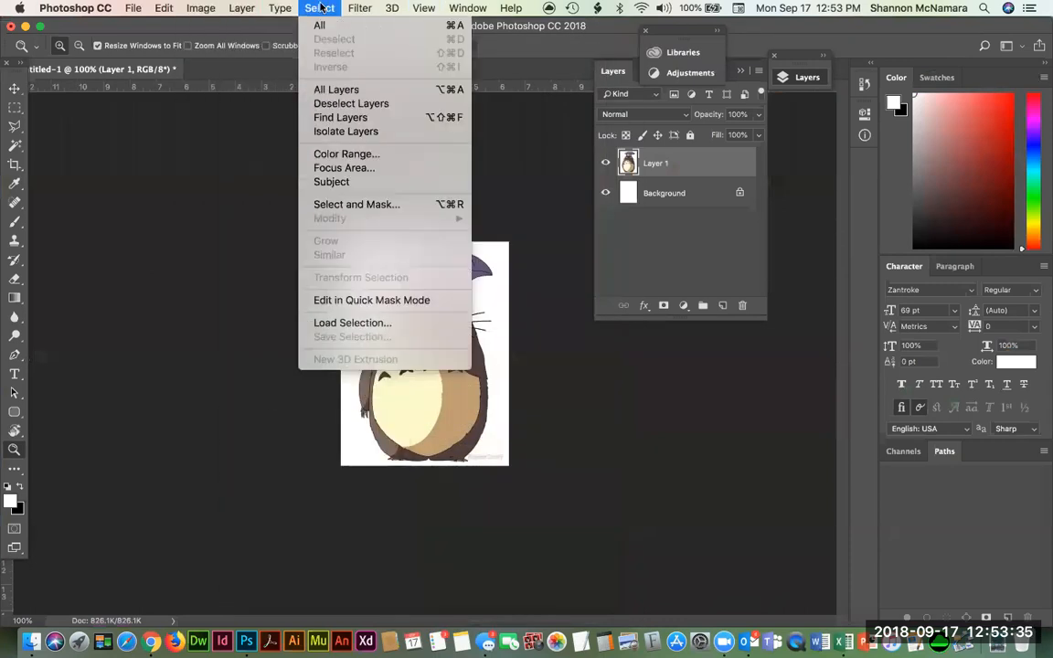
pyautogui.moveTo(160, 9)
pyautogui.moveTo(426, 8)
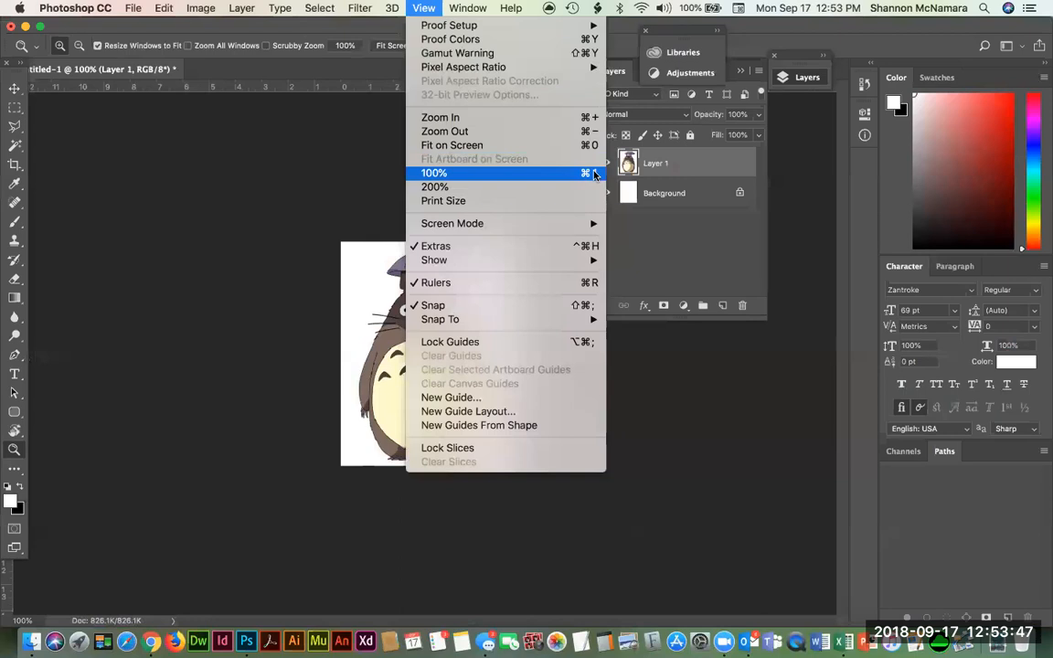
pyautogui.click(476, 174)
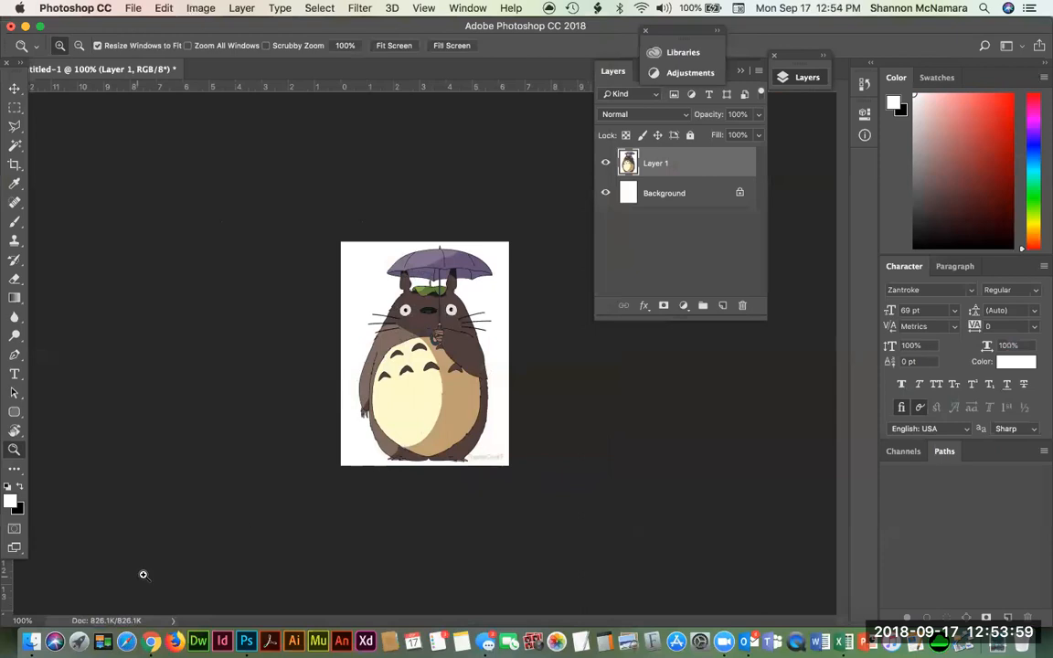
# Step: Enlarge the image to 12 inches wide at 72 pixels/inch with automatic resampling turned on
pyautogui.click(198, 8)
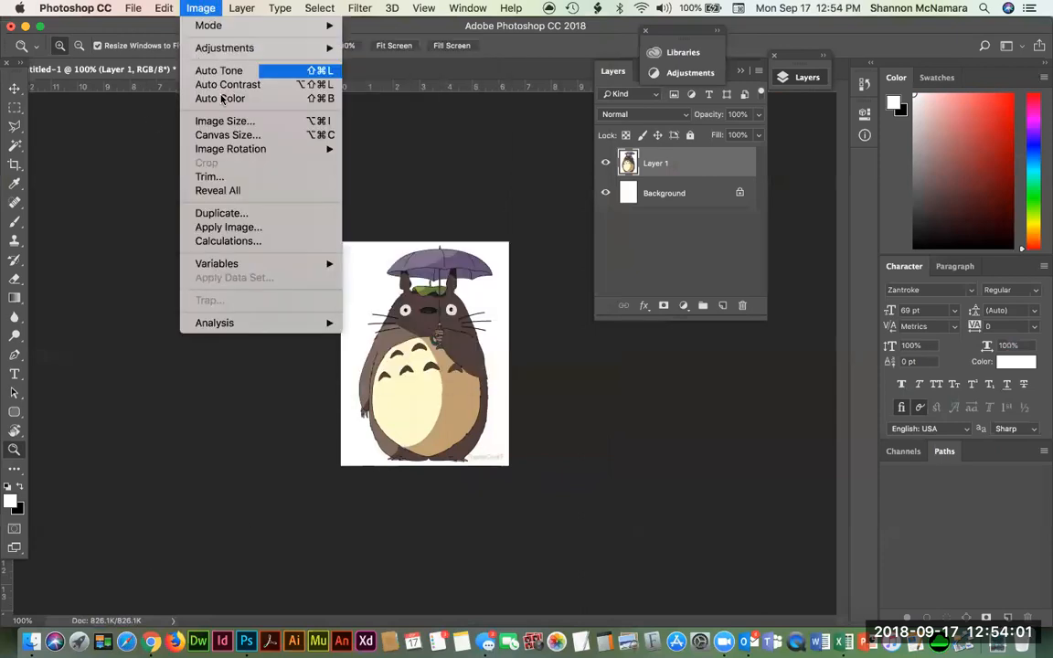
pyautogui.click(224, 121)
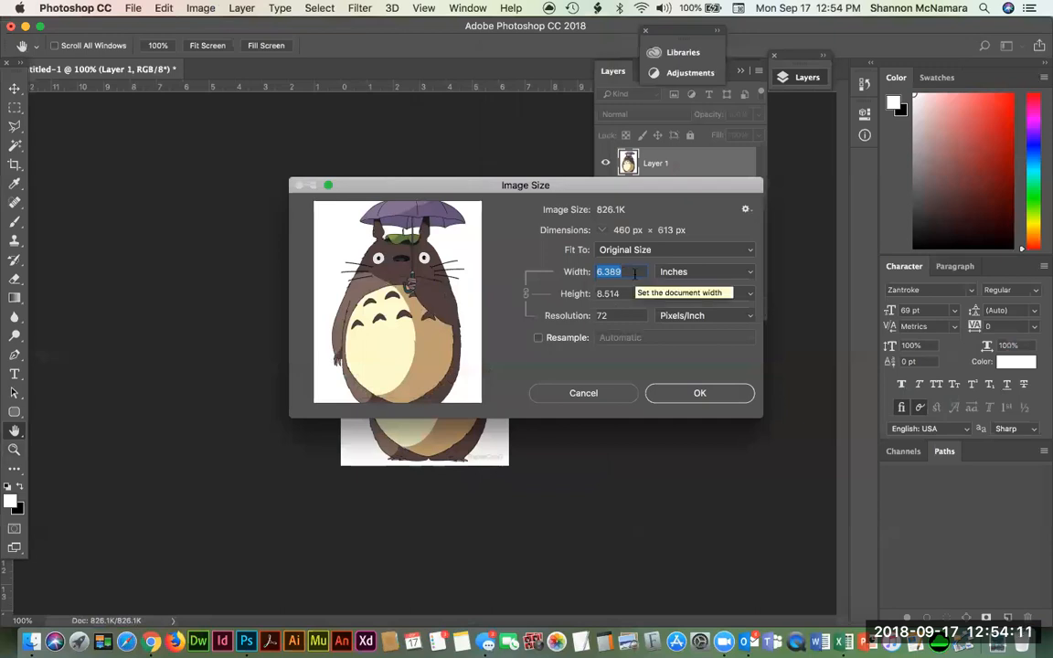
pyautogui.write('12')
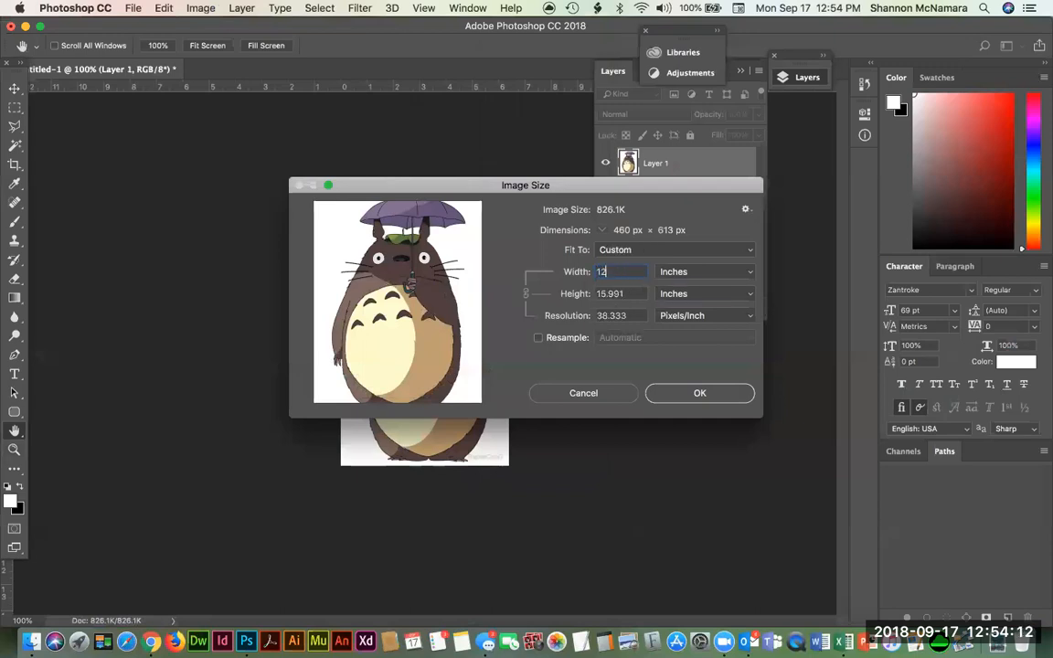
pyautogui.click(634, 315)
pyautogui.write('72')
pyautogui.click(538, 337)
pyautogui.doubleClick(631, 271)
pyautogui.write('12')
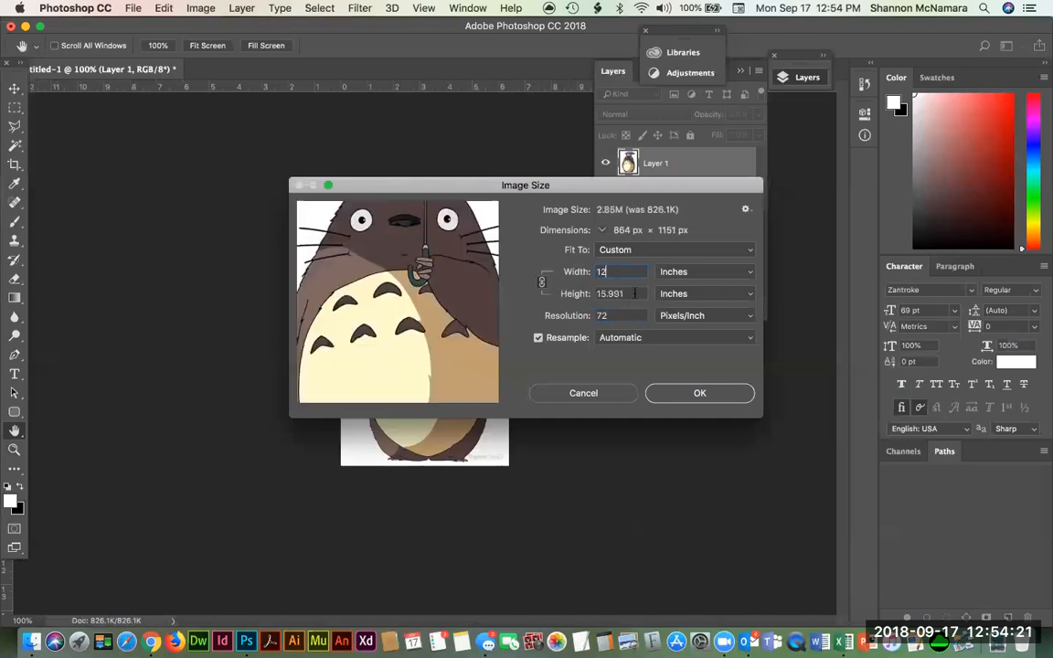
pyautogui.moveTo(600, 186); pyautogui.dragTo(846, 185)
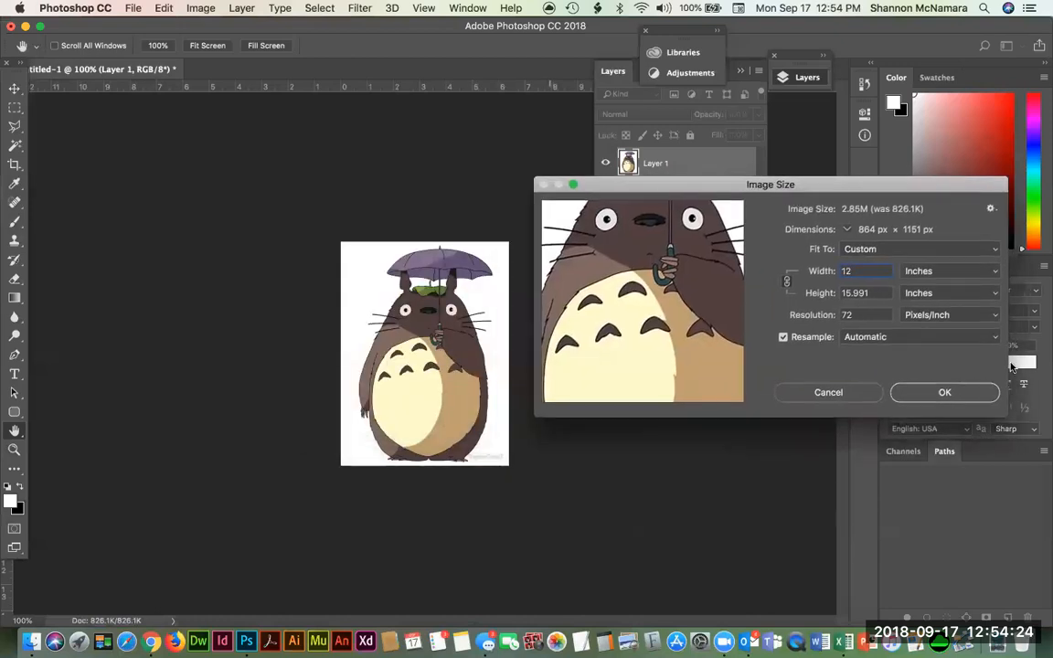
pyautogui.click(959, 392)
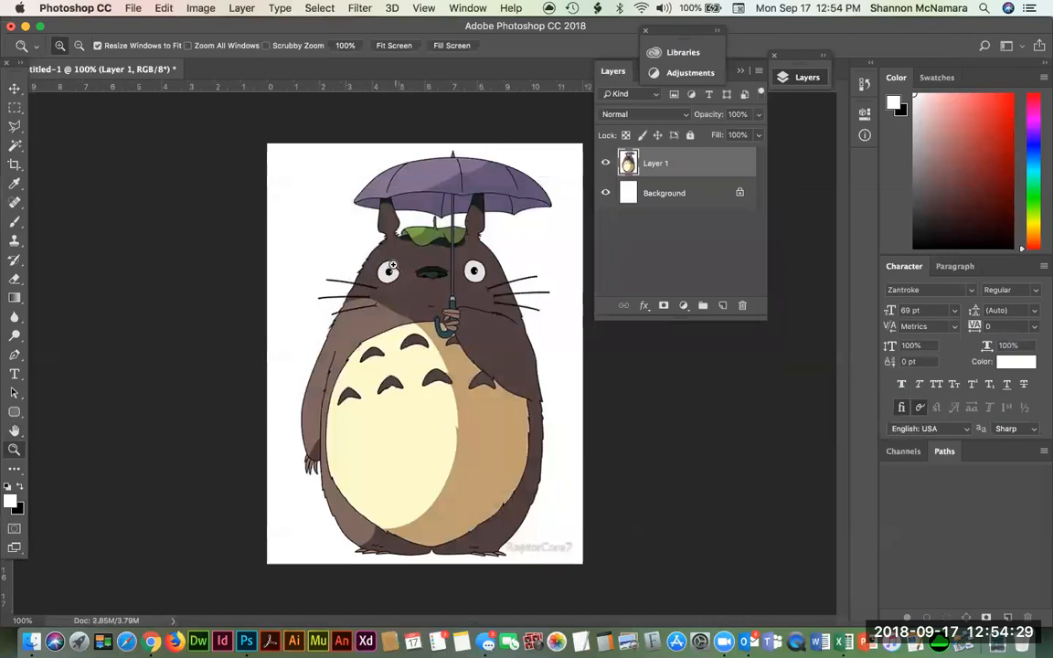
# Step: Zoom in on Totoro's face to examine the edges around the eye and whiskers
pyautogui.moveTo(369, 251); pyautogui.dragTo(454, 343)
pyautogui.press('space')
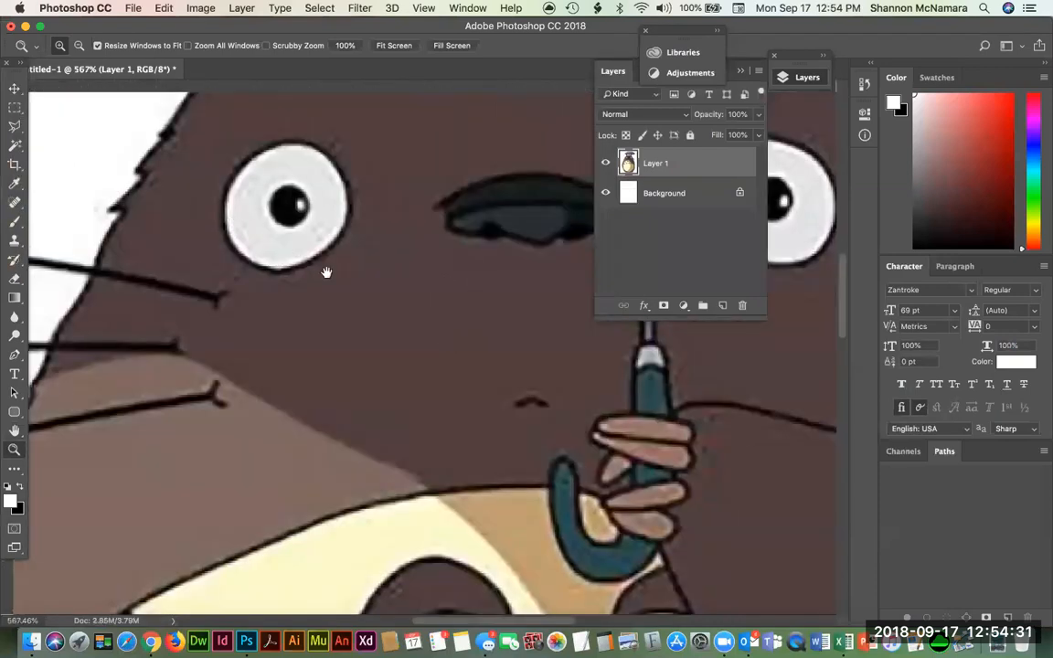
pyautogui.moveTo(326, 272); pyautogui.dragTo(484, 369)
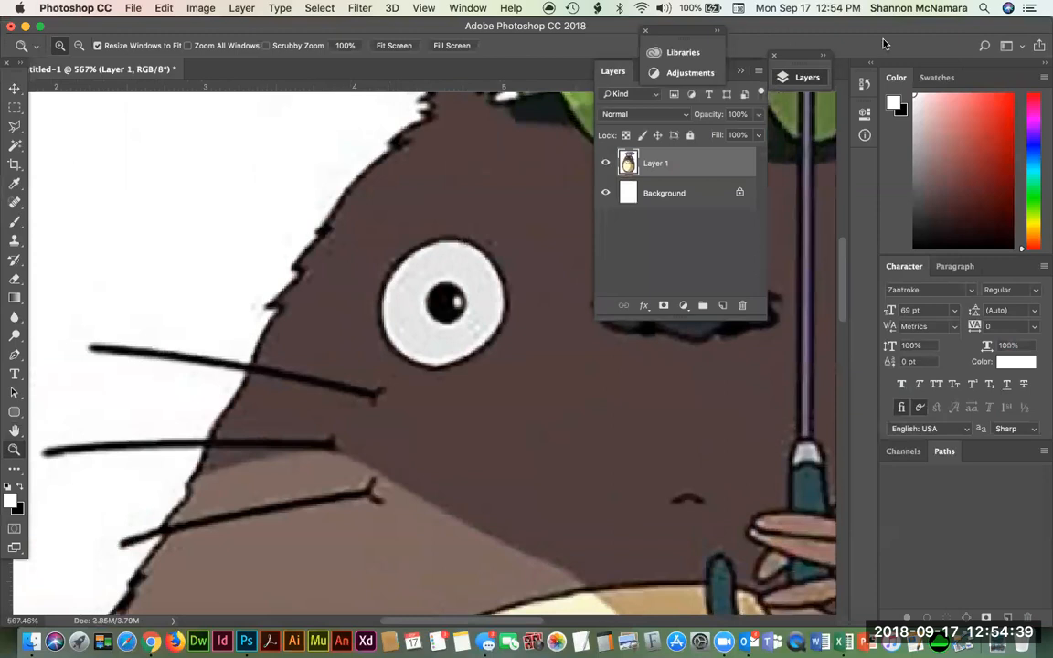
# Step: Show the document's History, revert to the Paste state, and view the image at 100%
pyautogui.click(466, 8)
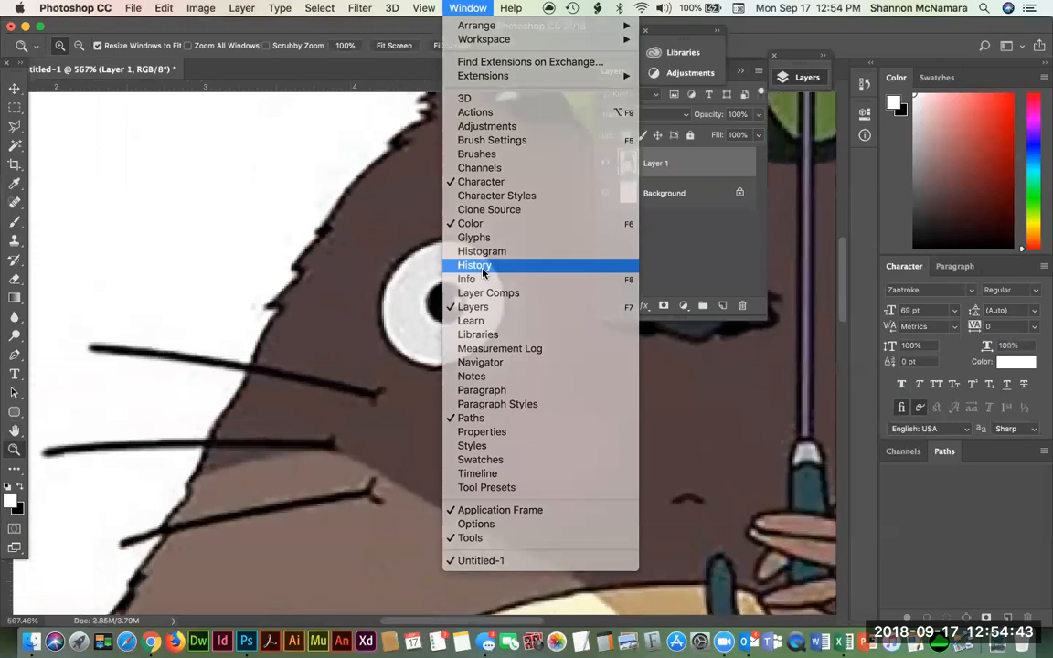
pyautogui.click(475, 265)
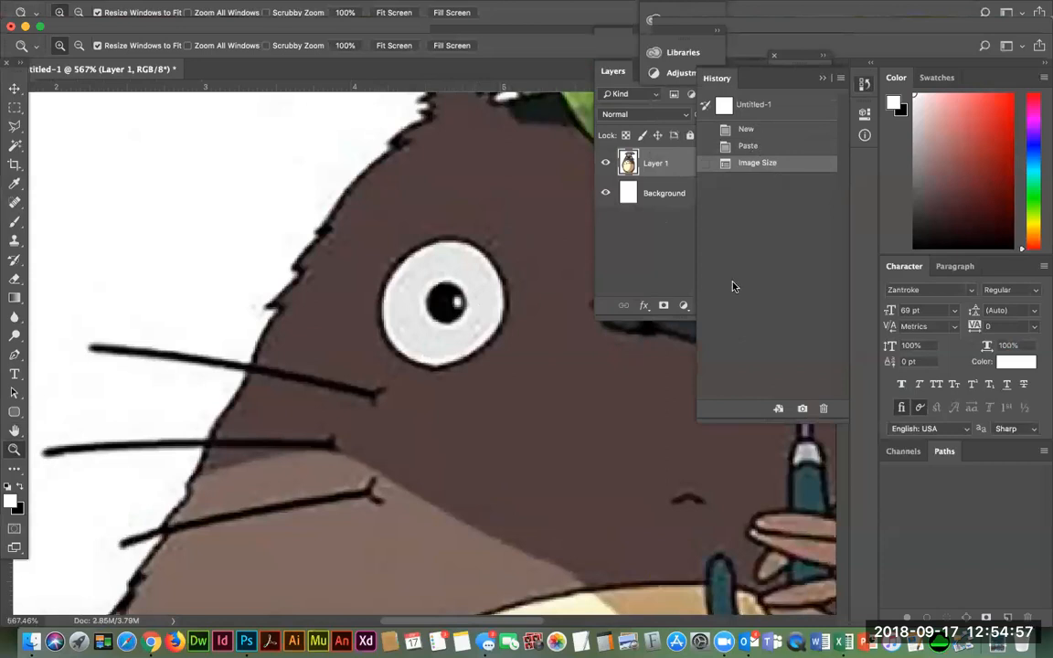
pyautogui.click(467, 8)
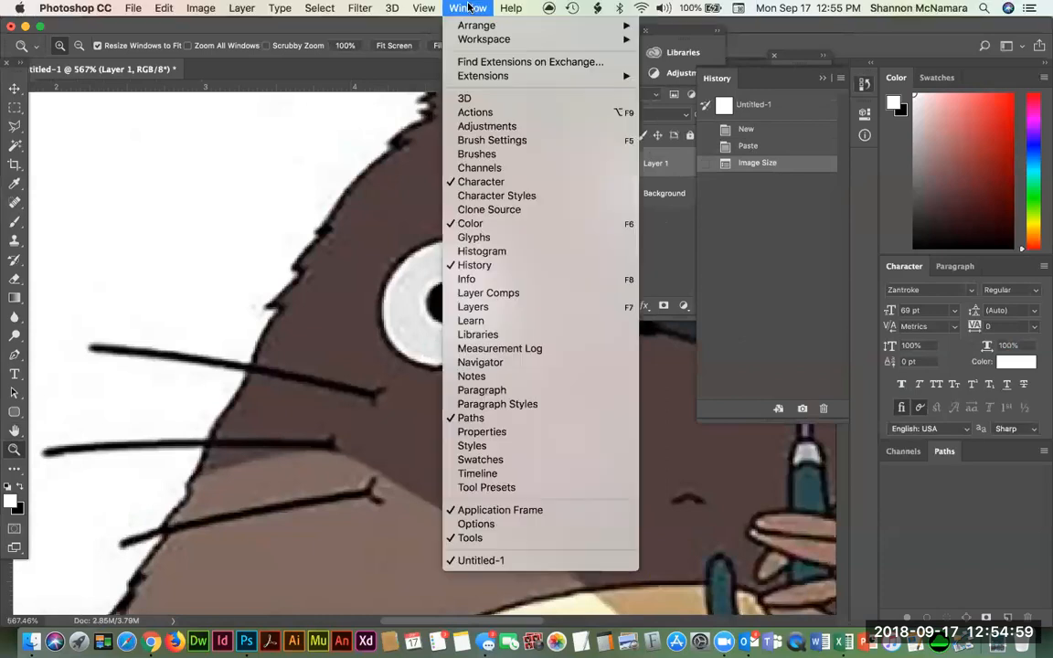
pyautogui.click(473, 306)
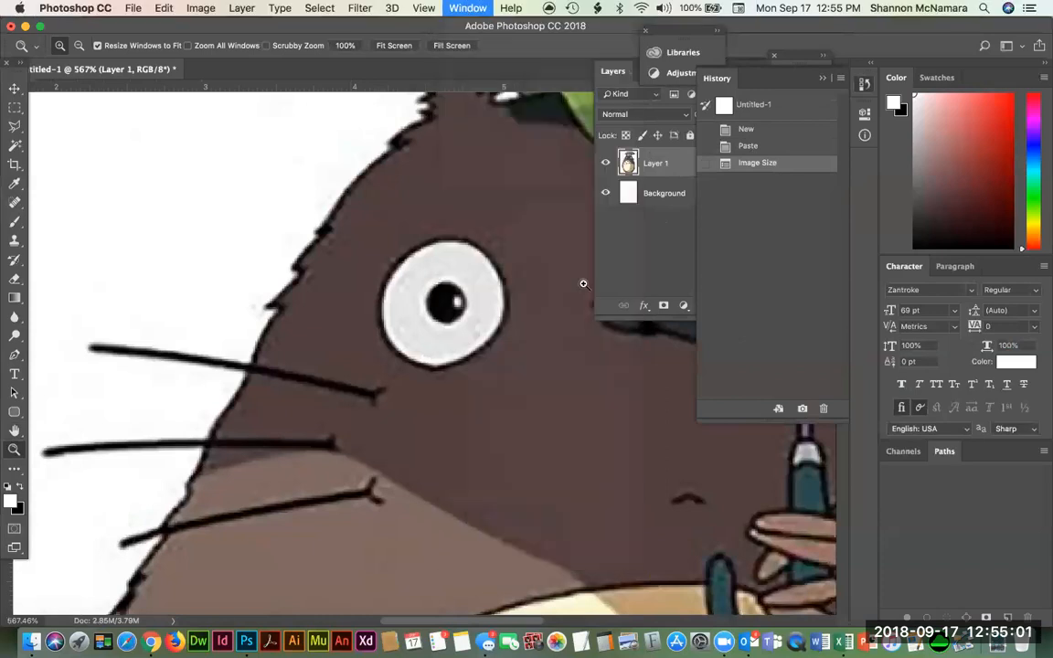
pyautogui.click(748, 147)
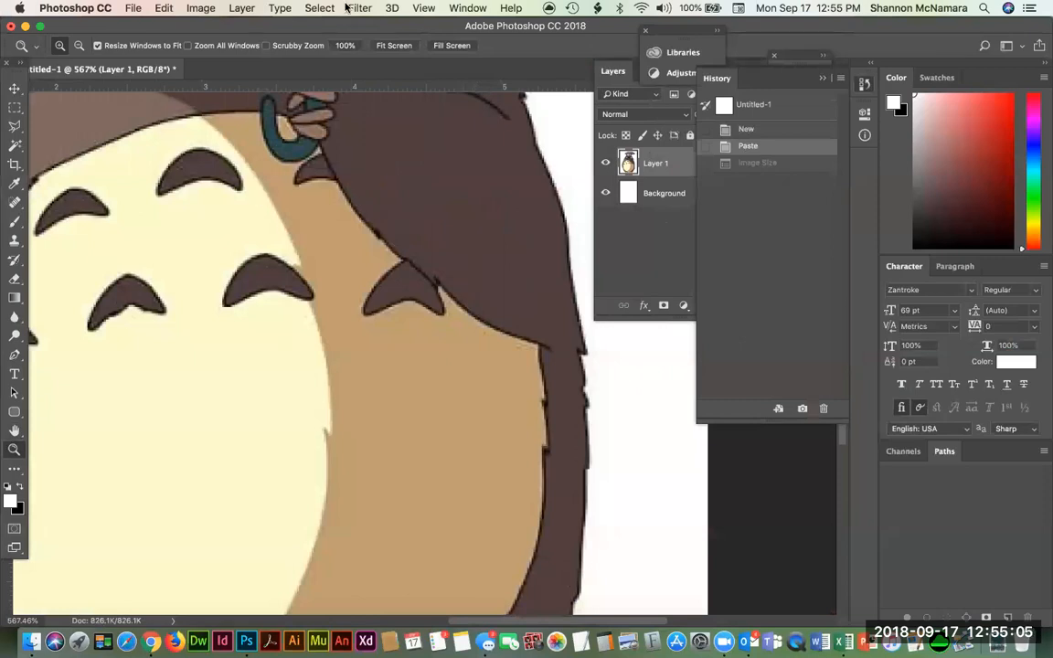
pyautogui.click(424, 9)
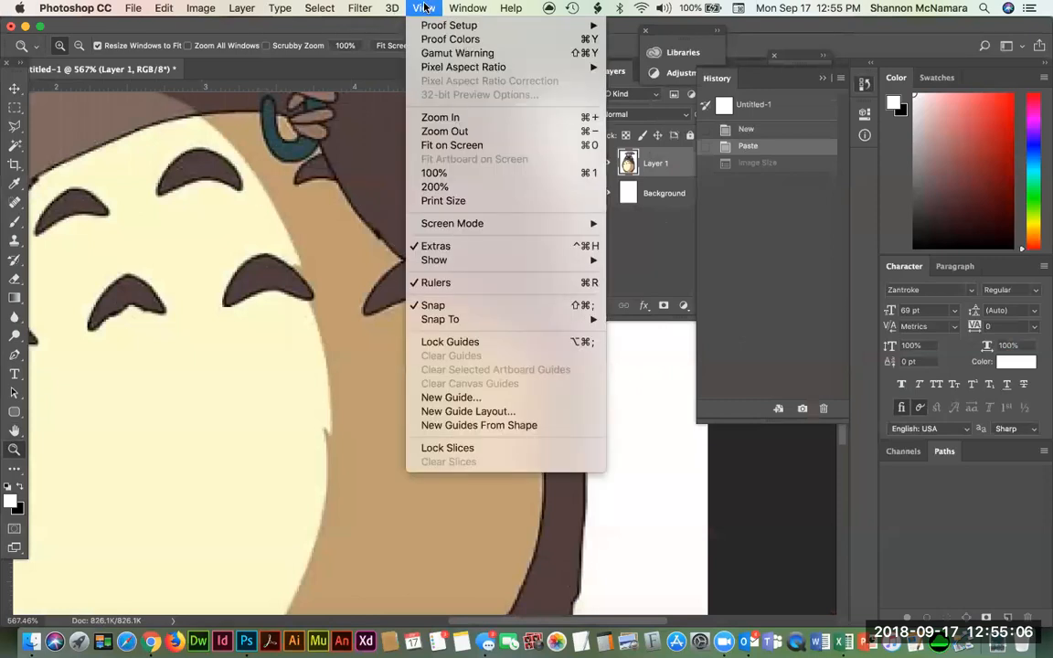
pyautogui.click(437, 172)
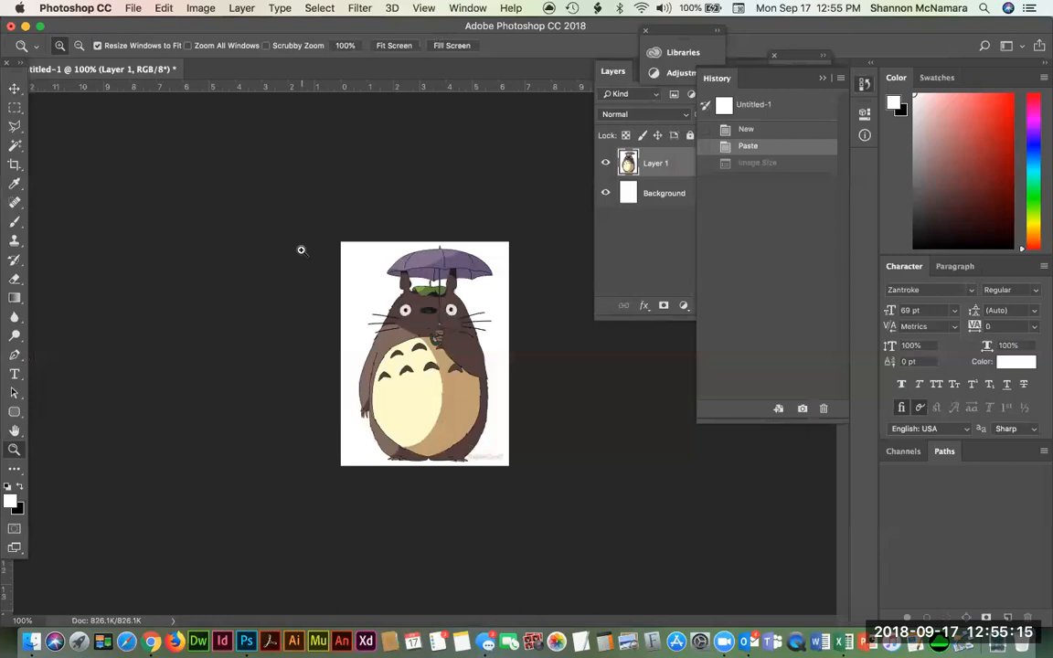
# Step: Switch to the Week 1 Discussion page in Chrome to review the Raster Resolution and Scale sections, and return to Photoshop
pyautogui.click(152, 641)
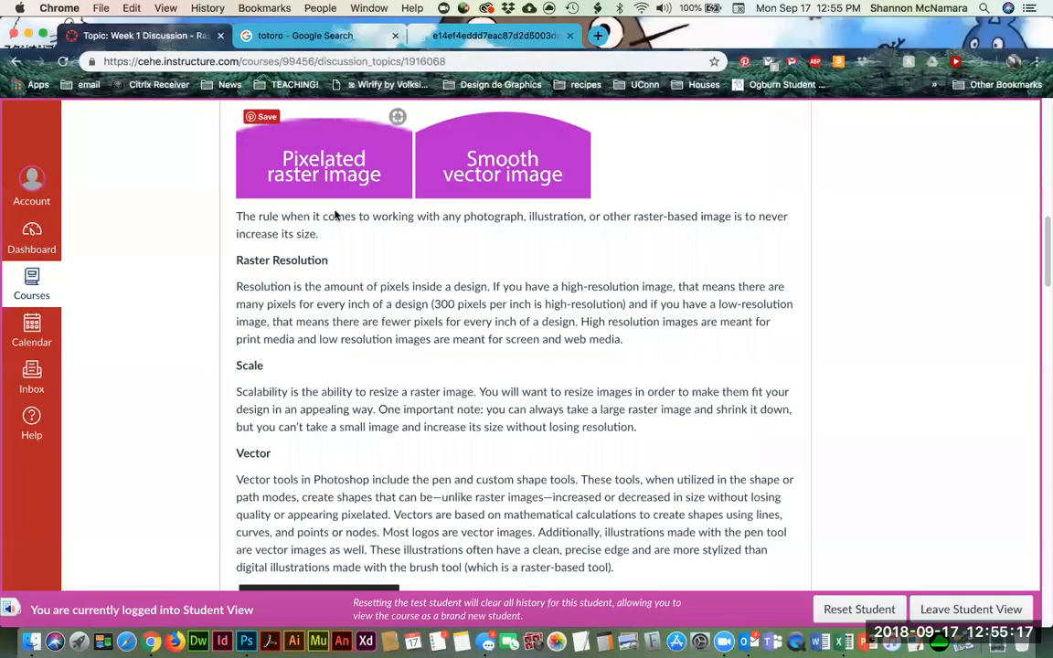
pyautogui.scroll(-1, 411, 338)
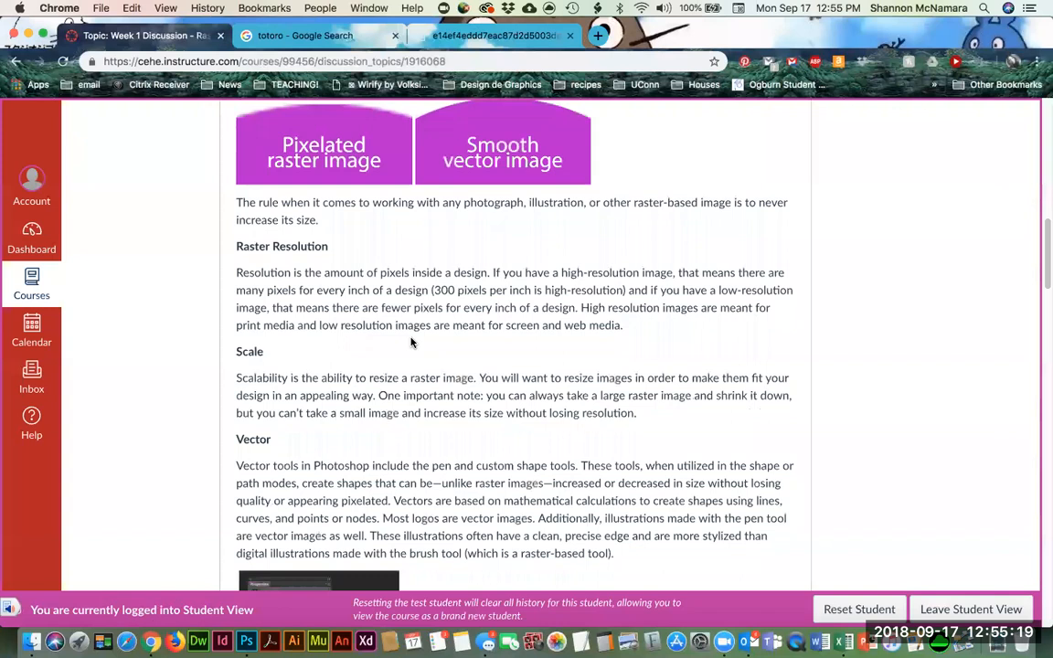
pyautogui.press('super+Tab')
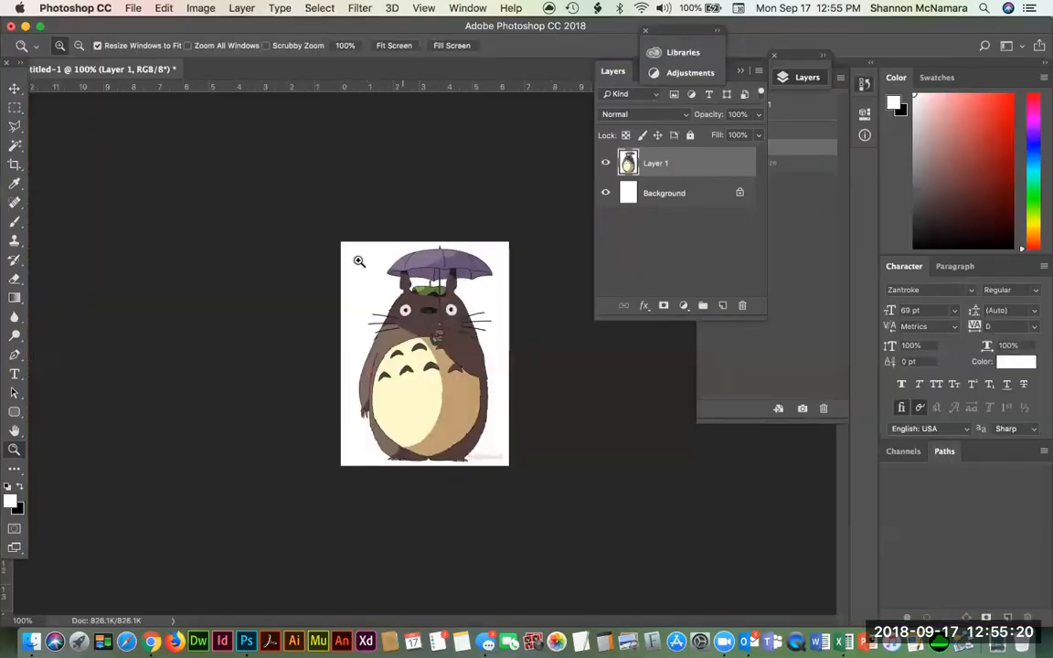
# Step: Shrink the image to 3 inches wide at 72 pixels/inch with resampling on, and inspect it at 300% and 100%
pyautogui.click(199, 8)
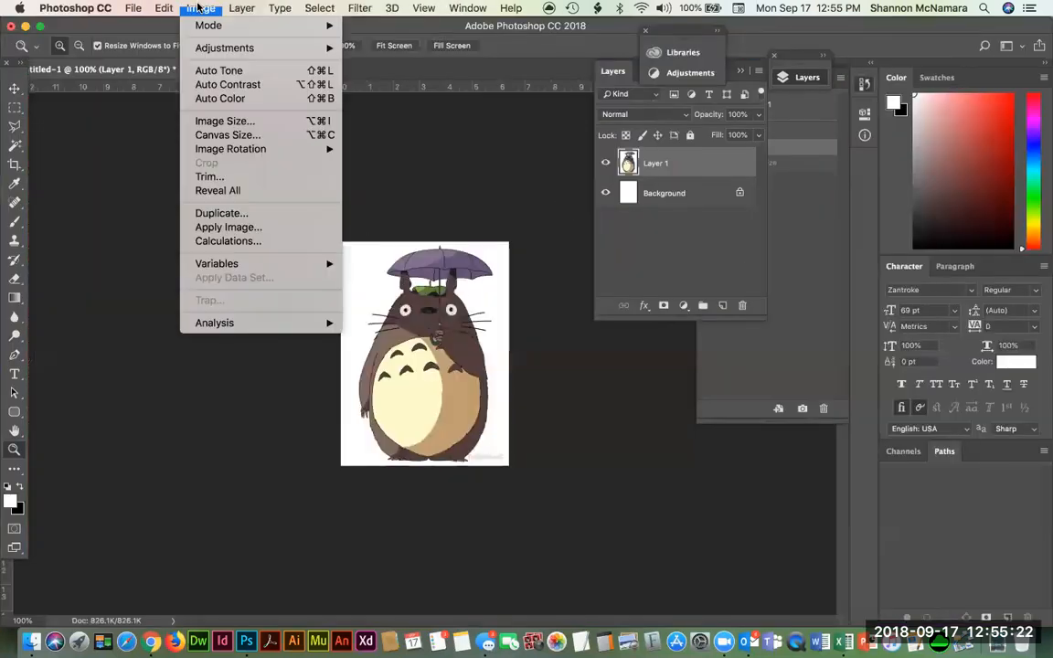
pyautogui.click(224, 120)
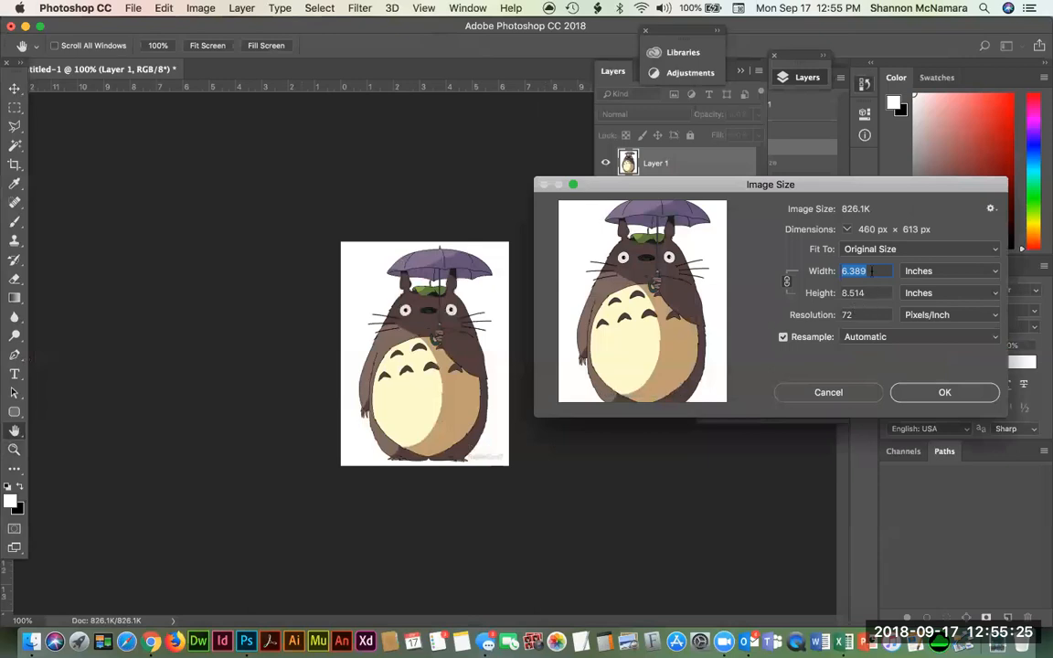
pyautogui.write('3')
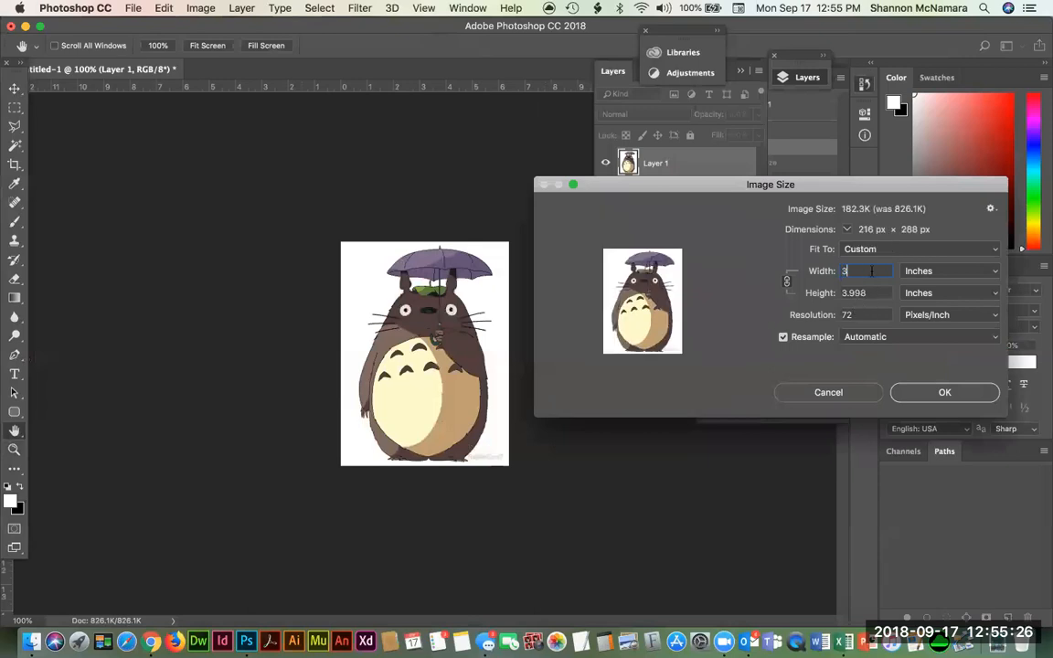
pyautogui.click(944, 395)
pyautogui.press('z')
pyautogui.click(349, 261)
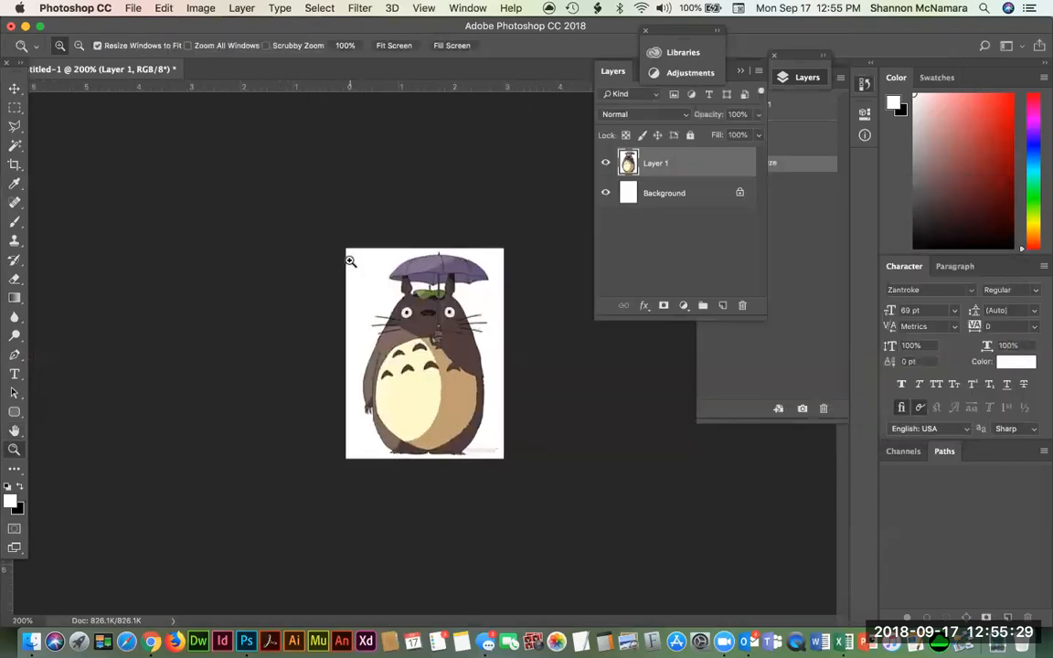
pyautogui.click(349, 261)
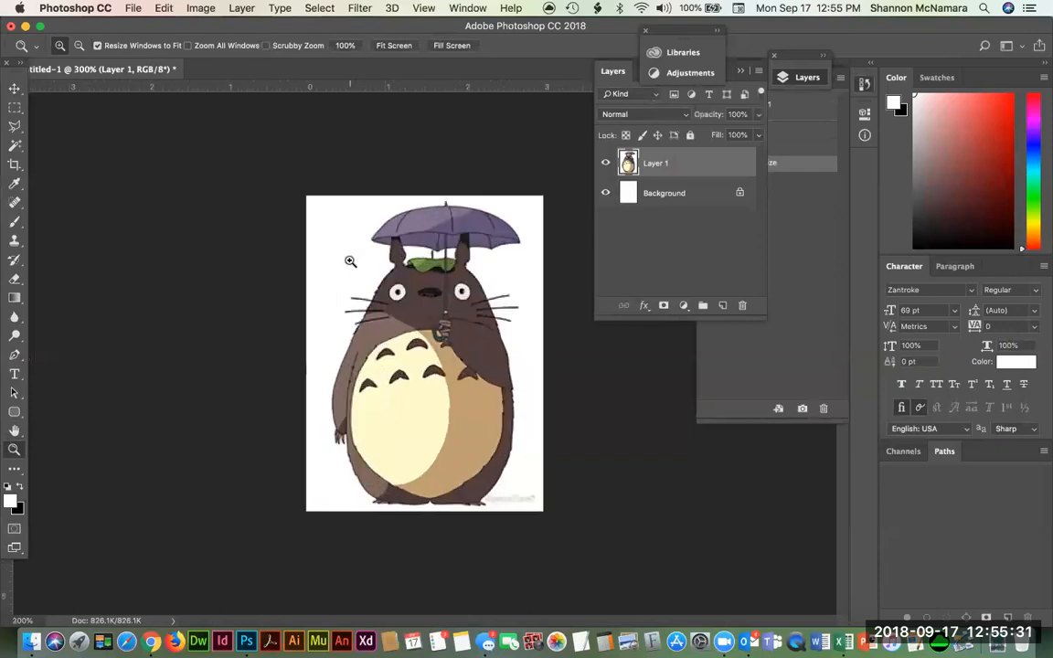
pyautogui.press('super+1')
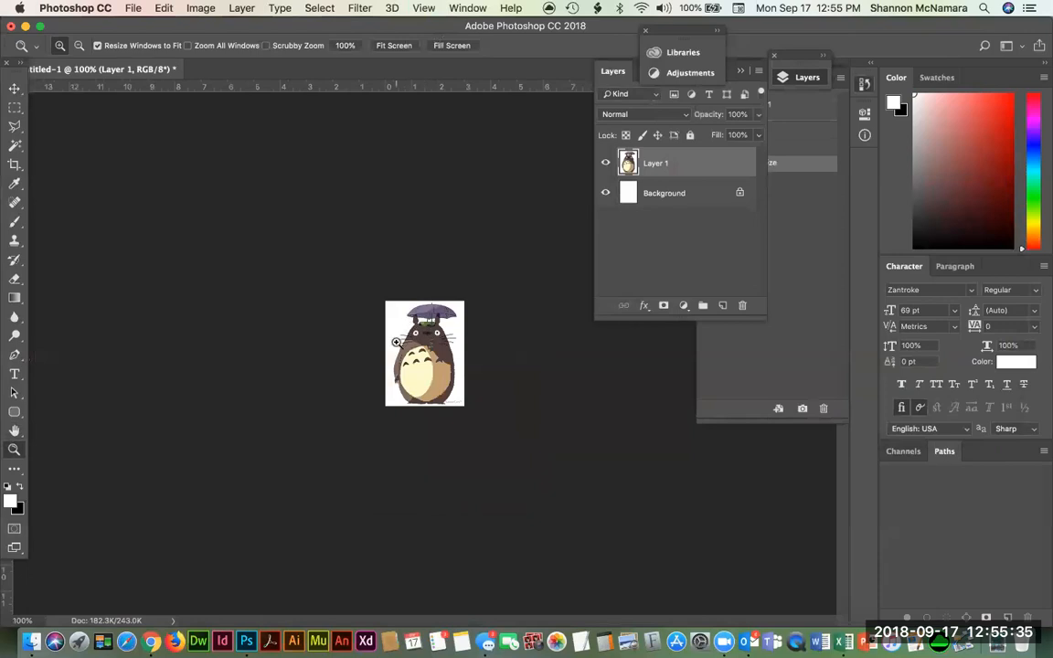
# Step: Compare the Paste and Image Size history states, and undo the image reduction
pyautogui.click(792, 147)
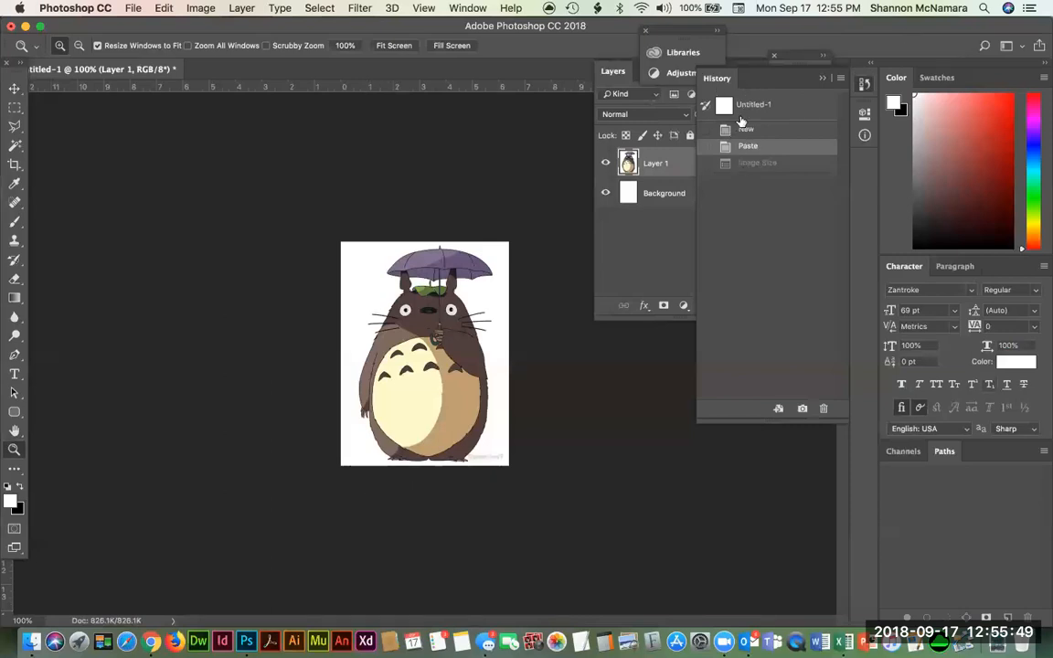
pyautogui.click(752, 164)
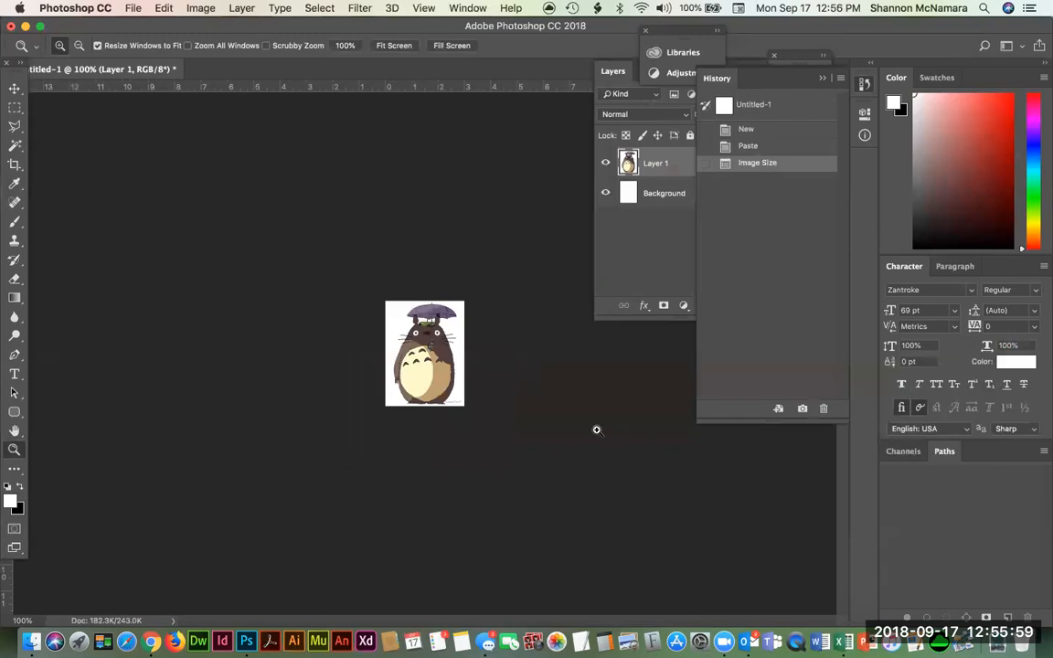
pyautogui.press('super+z')
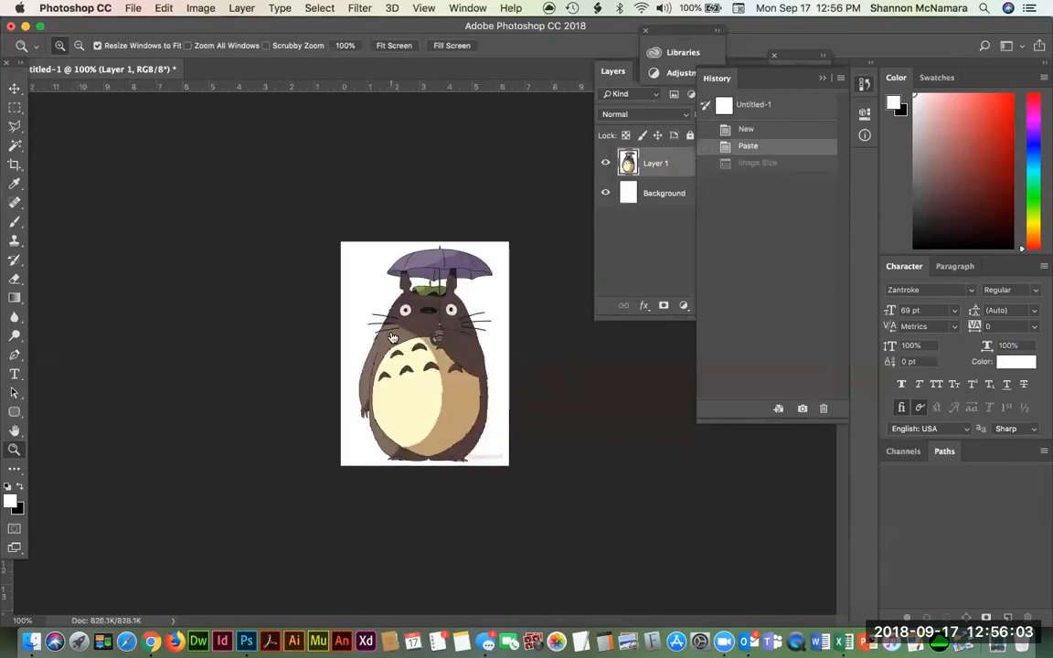
# Step: Switch to the Week 1 Discussion page in Chrome, review the Vector and Saving Vectors sections, and return to Photoshop
pyautogui.press('super+Tab')
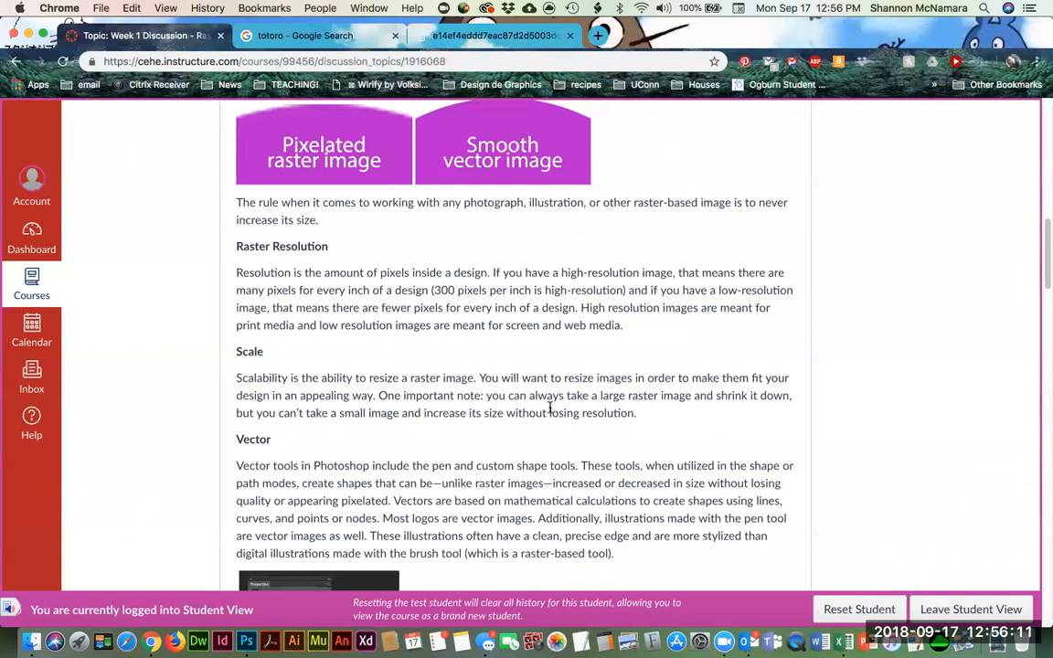
pyautogui.scroll(-2, 551, 404)
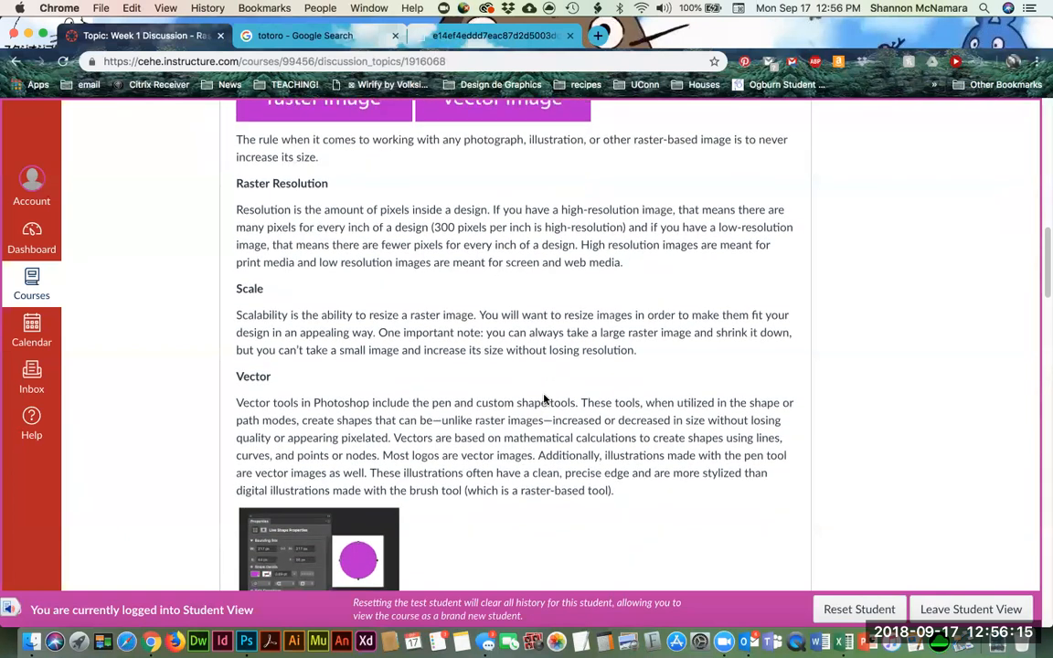
pyautogui.scroll(-4, 544, 400)
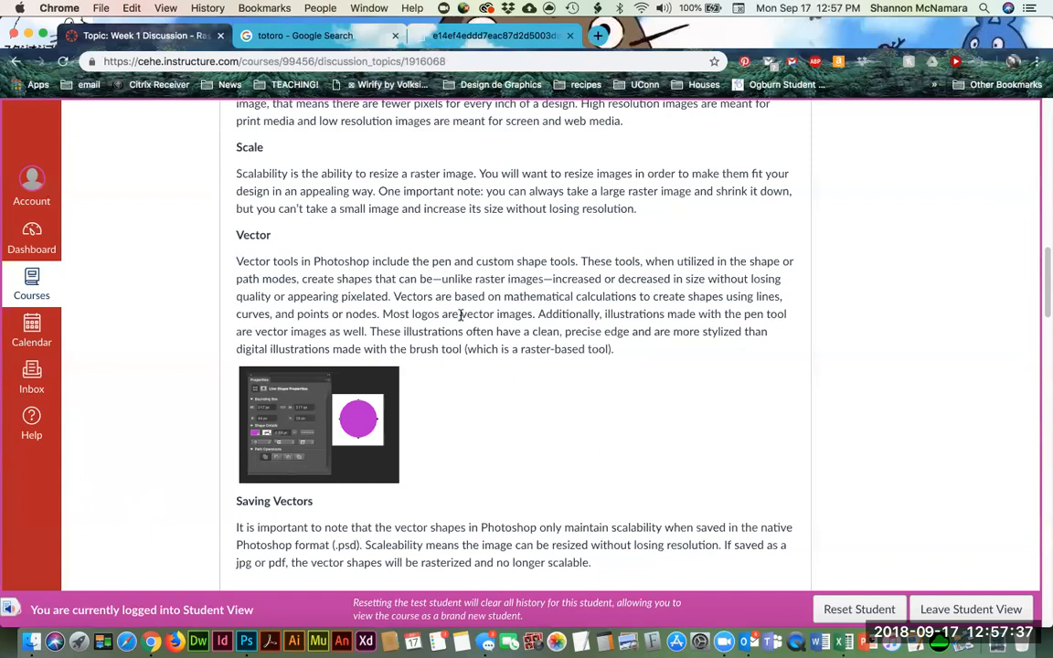
pyautogui.click(245, 642)
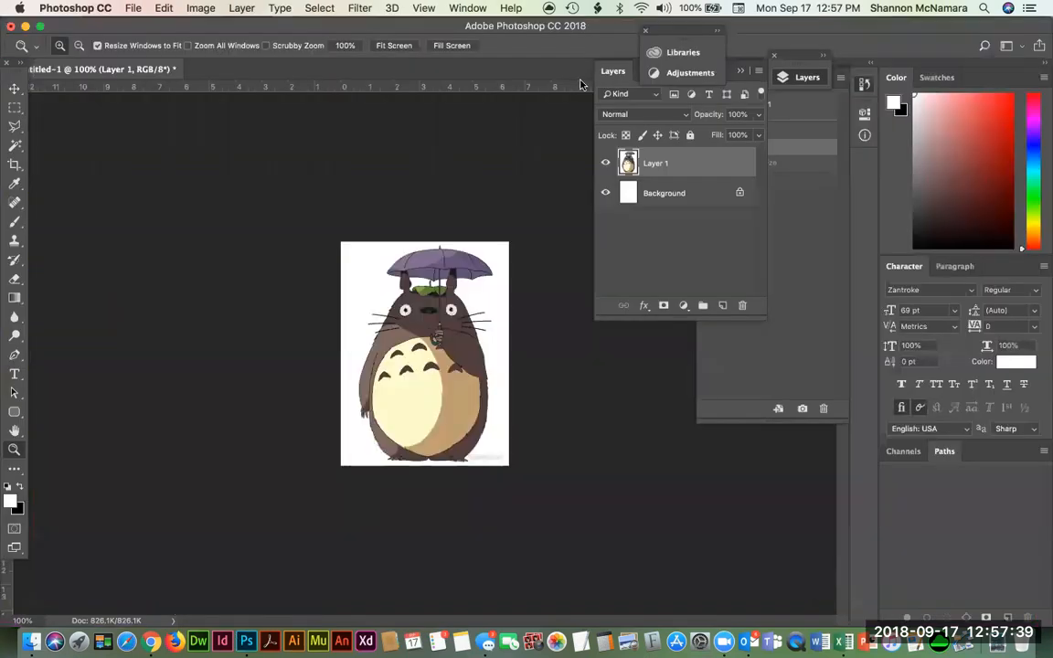
pyautogui.click(793, 242)
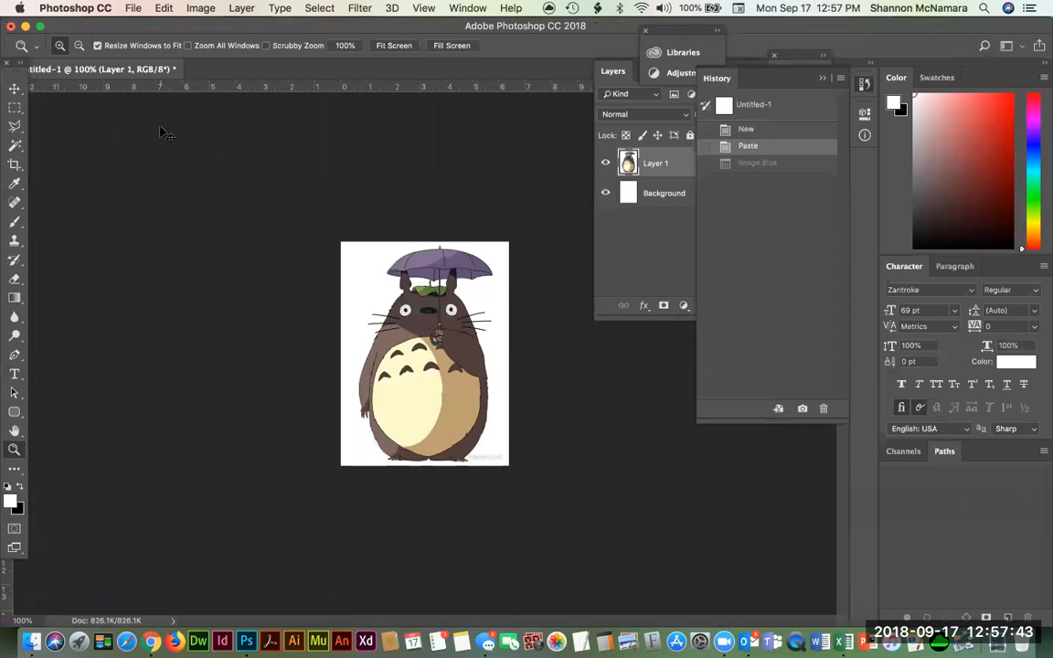
# Step: Create a new 460 x 613 pixel RGB document at 72 pixels/inch with a white background
pyautogui.press('super+n')
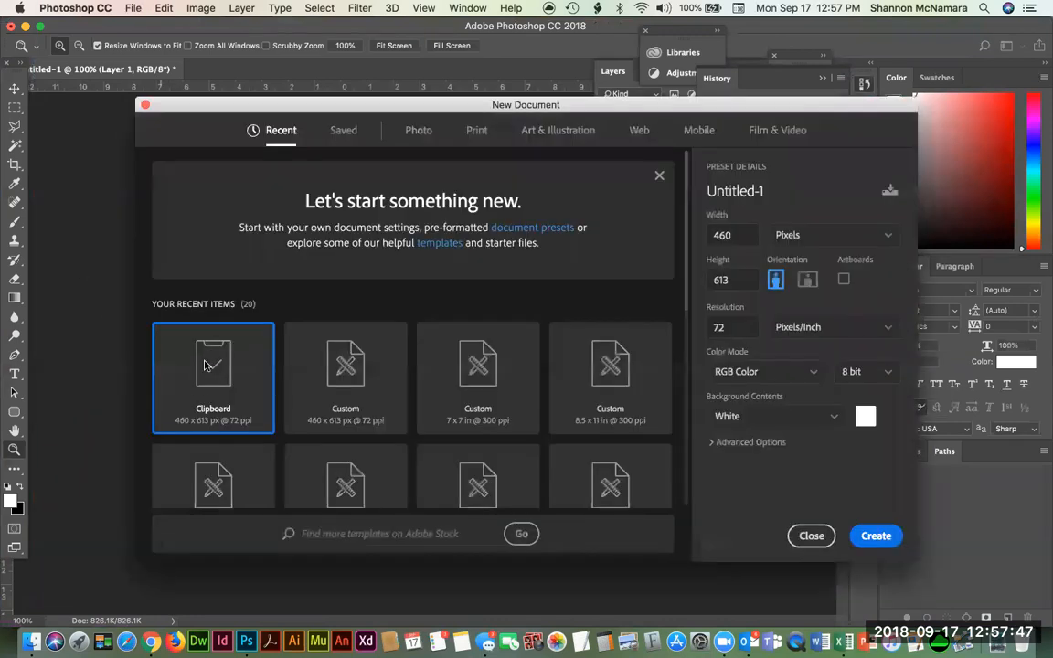
pyautogui.click(876, 536)
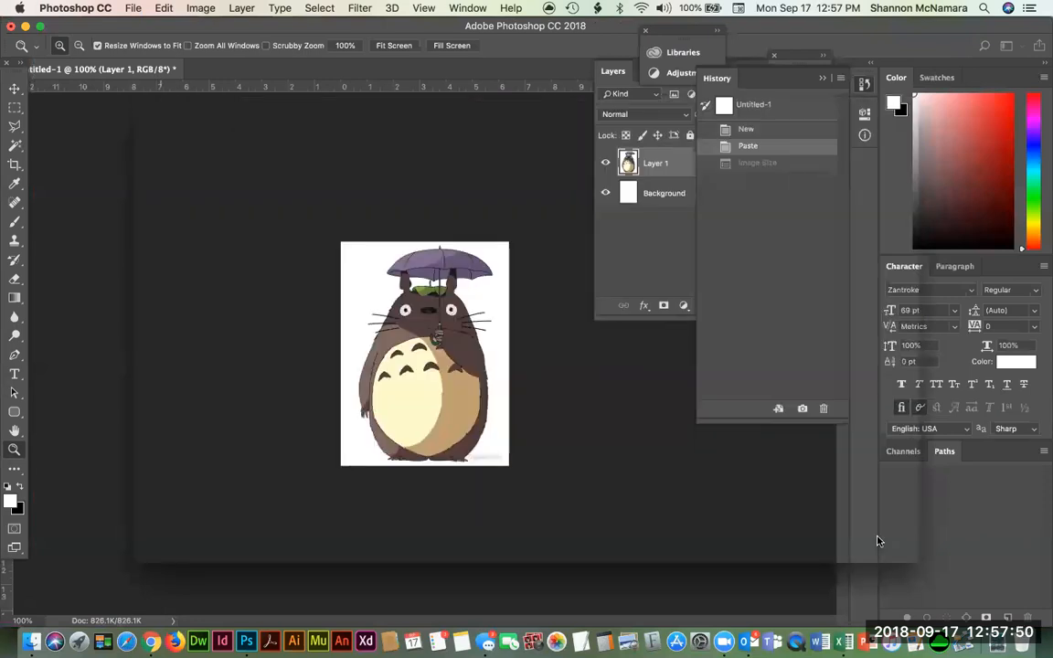
pyautogui.click(716, 80)
# Step: Open the Creative Cloud libraries and switch to the Baby Flores library
pyautogui.click(670, 52)
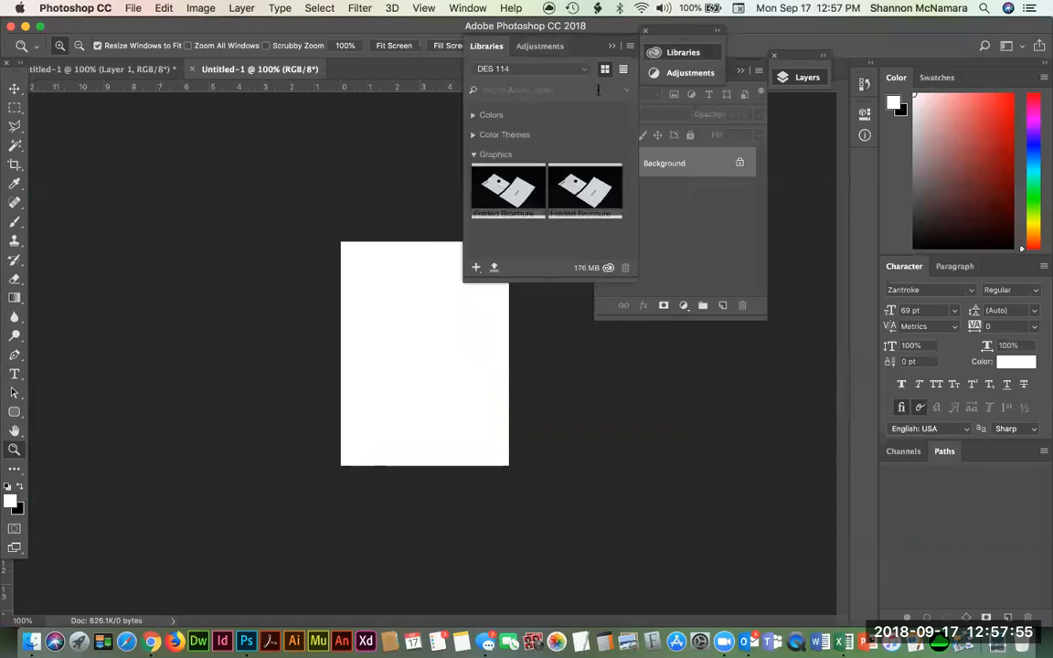
pyautogui.click(568, 71)
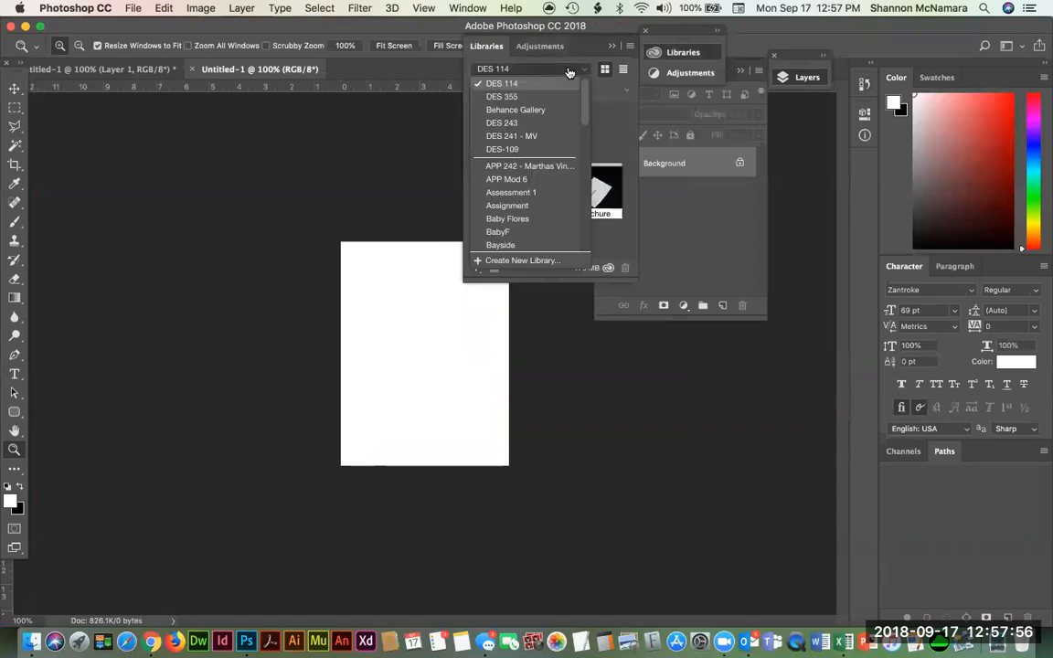
pyautogui.click(510, 233)
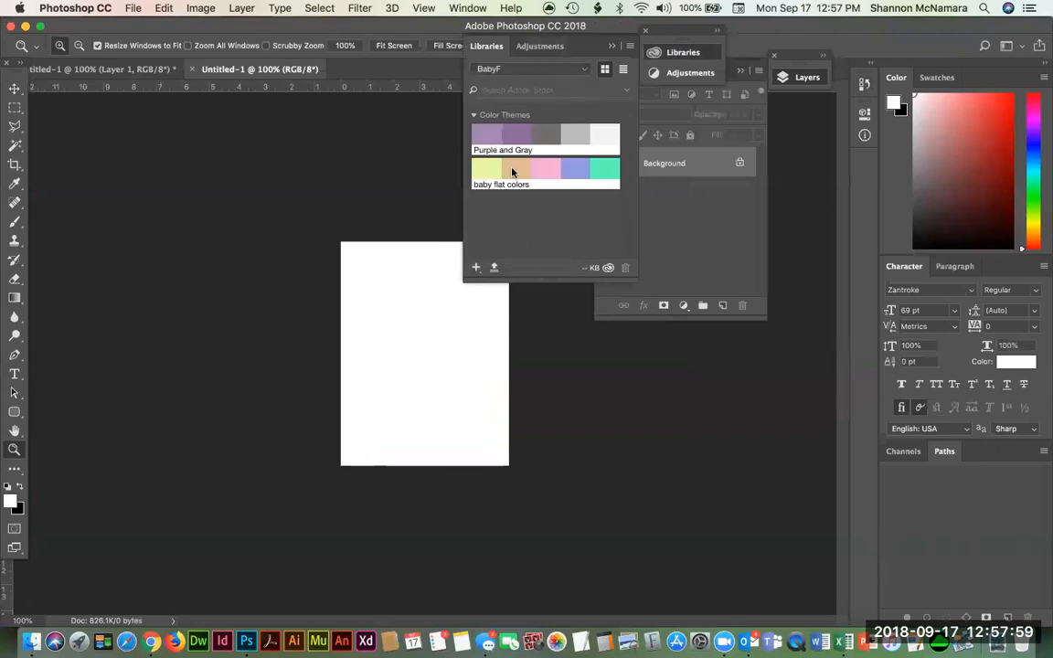
pyautogui.click(528, 69)
pyautogui.click(512, 219)
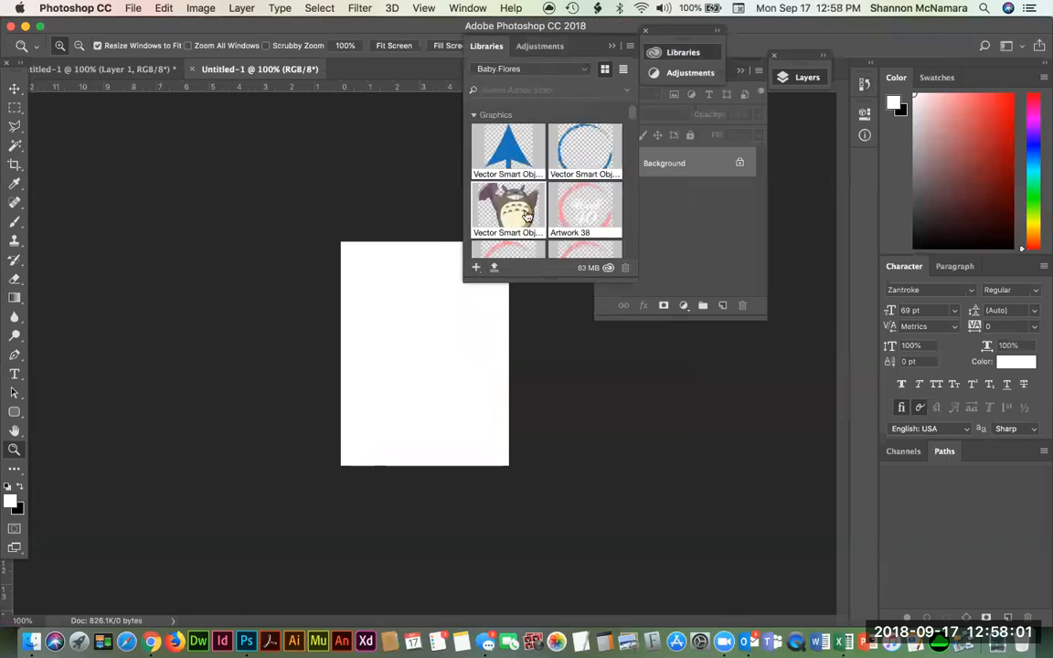
# Step: Place the Totoro graphic Artwork 1 from the library onto the blank canvas and put the library away
pyautogui.scroll(-3, 517, 207)
pyautogui.scroll(-15, 518, 208)
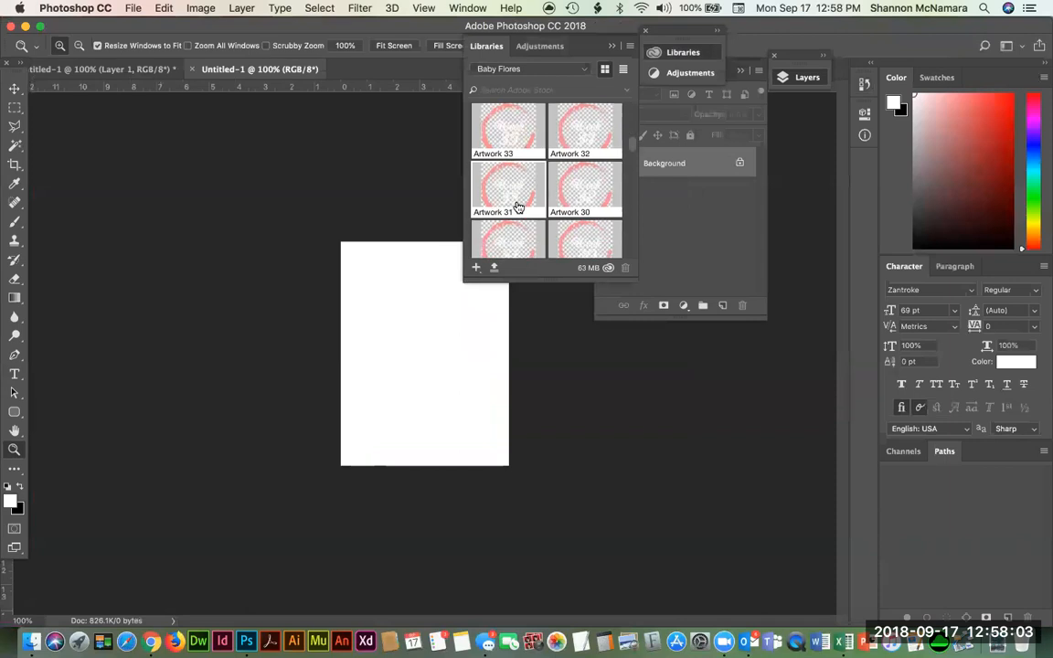
pyautogui.click(522, 245)
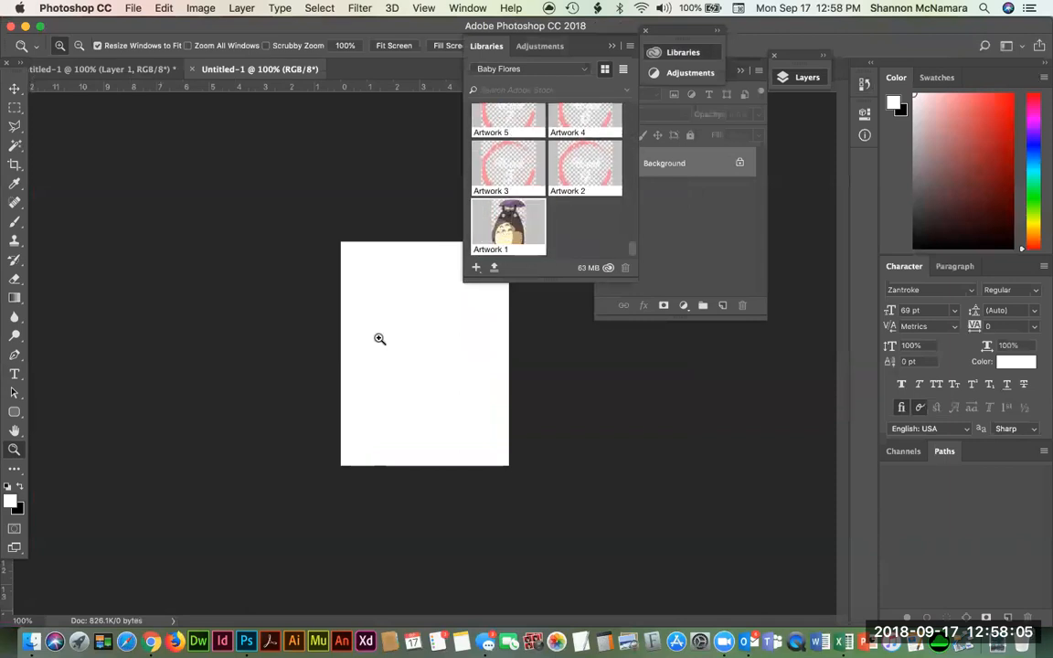
pyautogui.moveTo(389, 330); pyautogui.dragTo(390, 336)
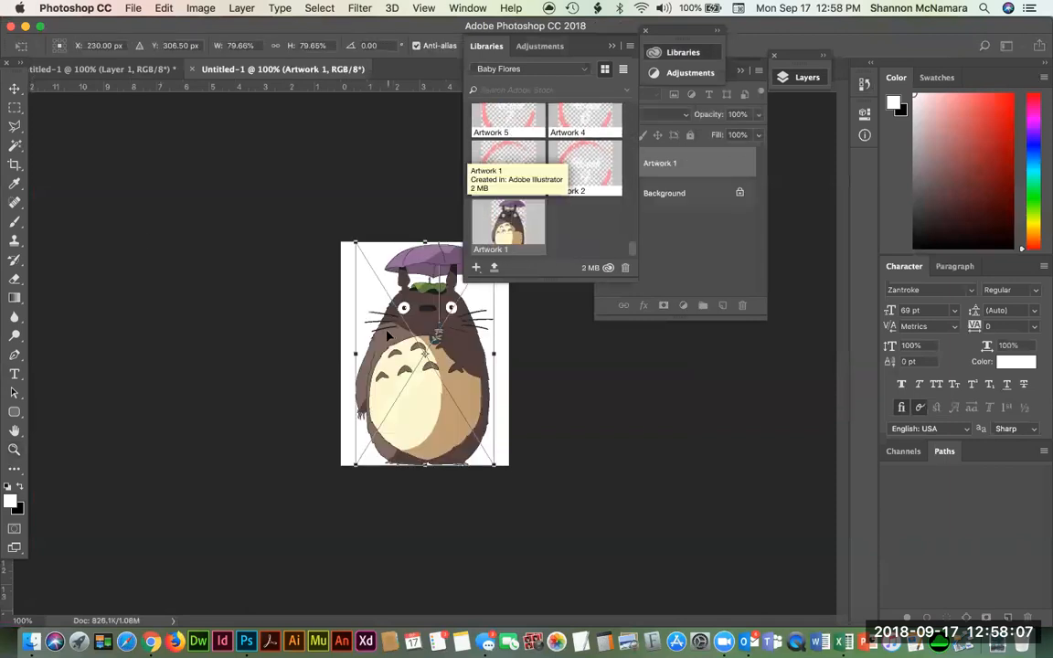
pyautogui.press('Return')
pyautogui.press('z')
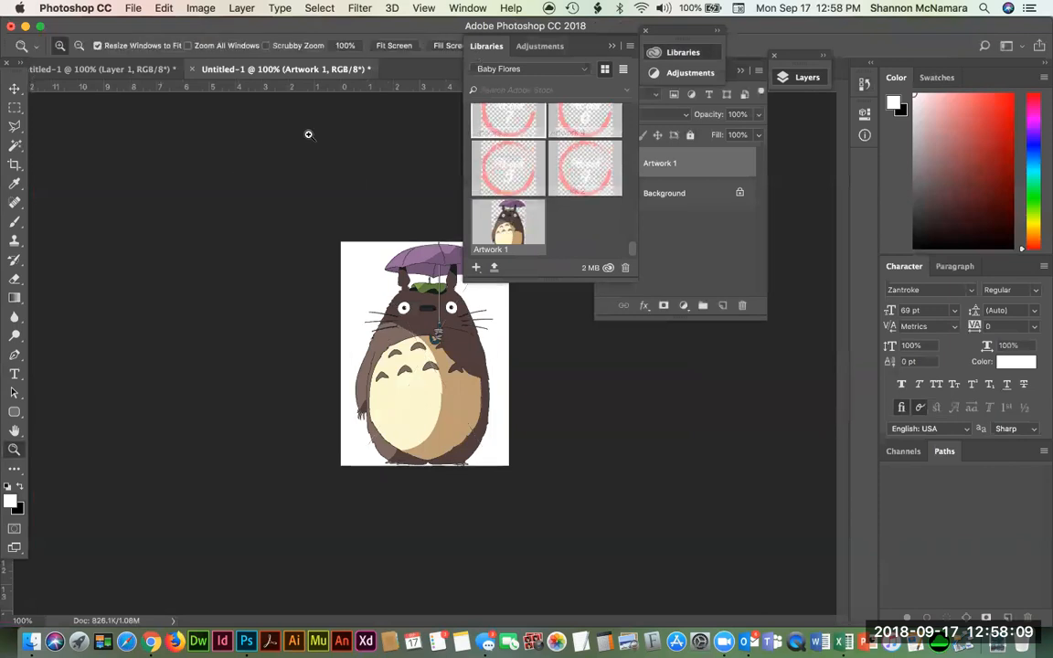
pyautogui.click(611, 47)
# Step: Compare the placed vector Totoro with the raster document, examine its fur edge up to 12800%, and fit it on screen
pyautogui.click(101, 68)
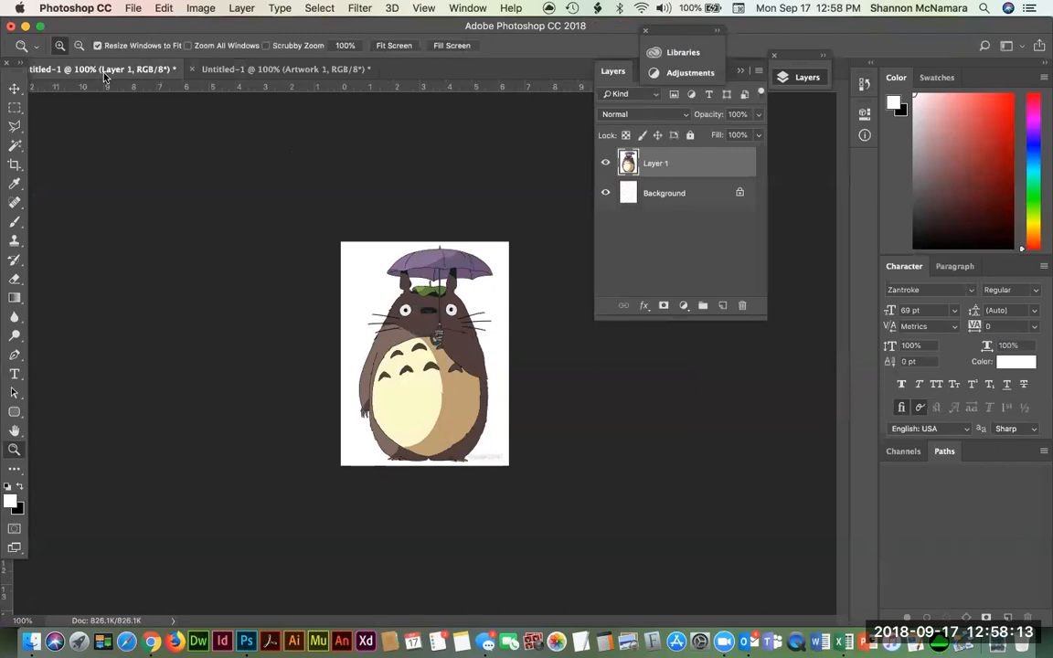
pyautogui.click(274, 71)
pyautogui.moveTo(317, 230); pyautogui.dragTo(475, 285)
pyautogui.moveTo(260, 369); pyautogui.dragTo(395, 505)
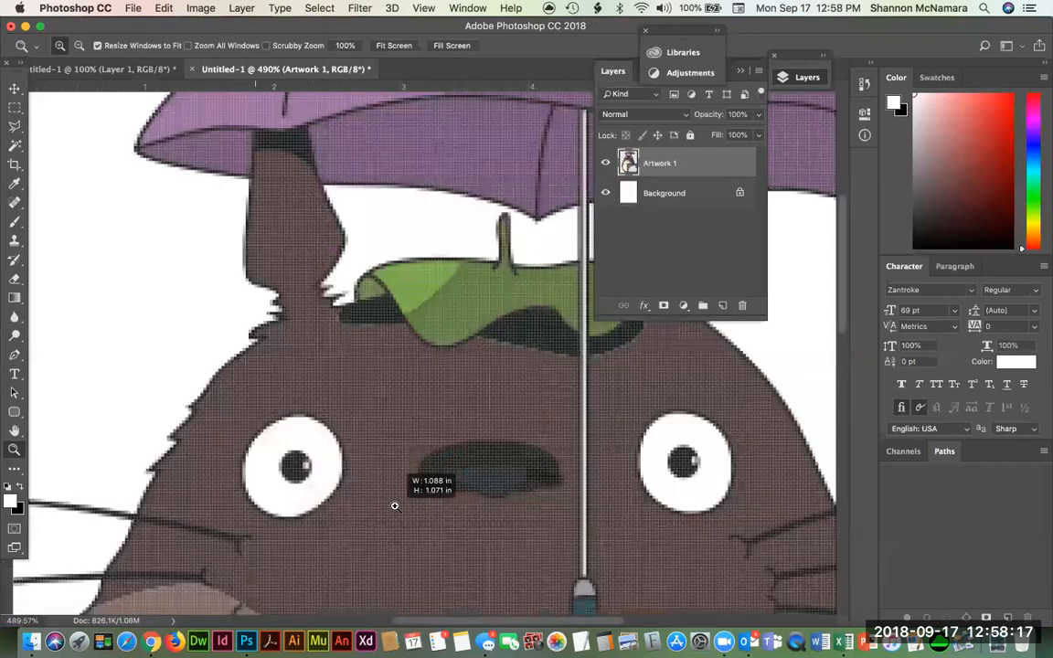
pyautogui.moveTo(169, 308); pyautogui.dragTo(408, 310)
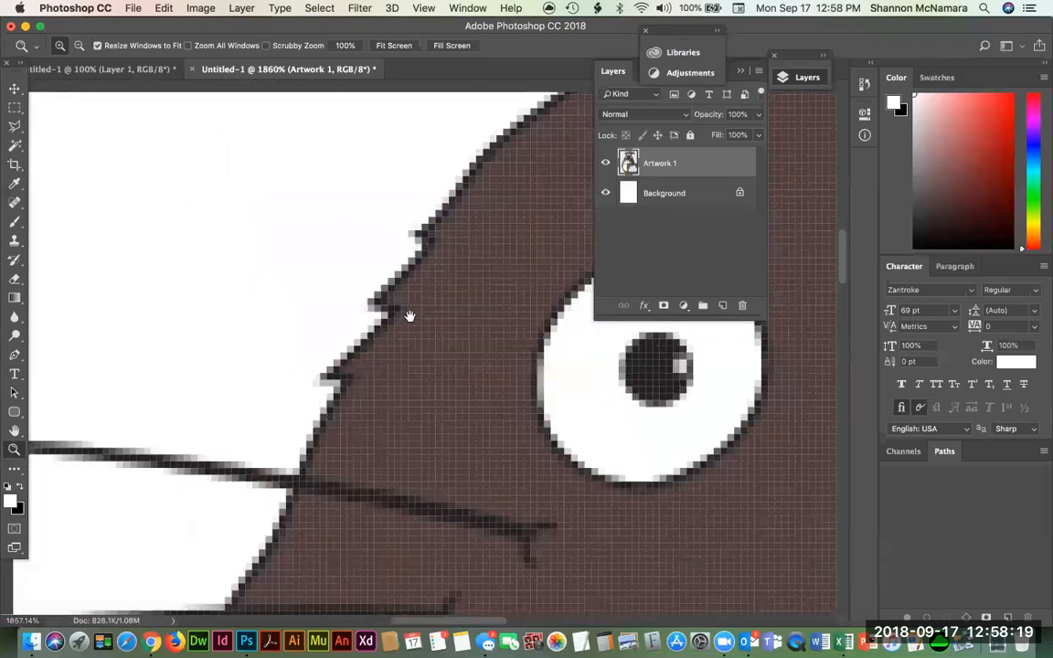
pyautogui.moveTo(242, 265); pyautogui.dragTo(463, 473)
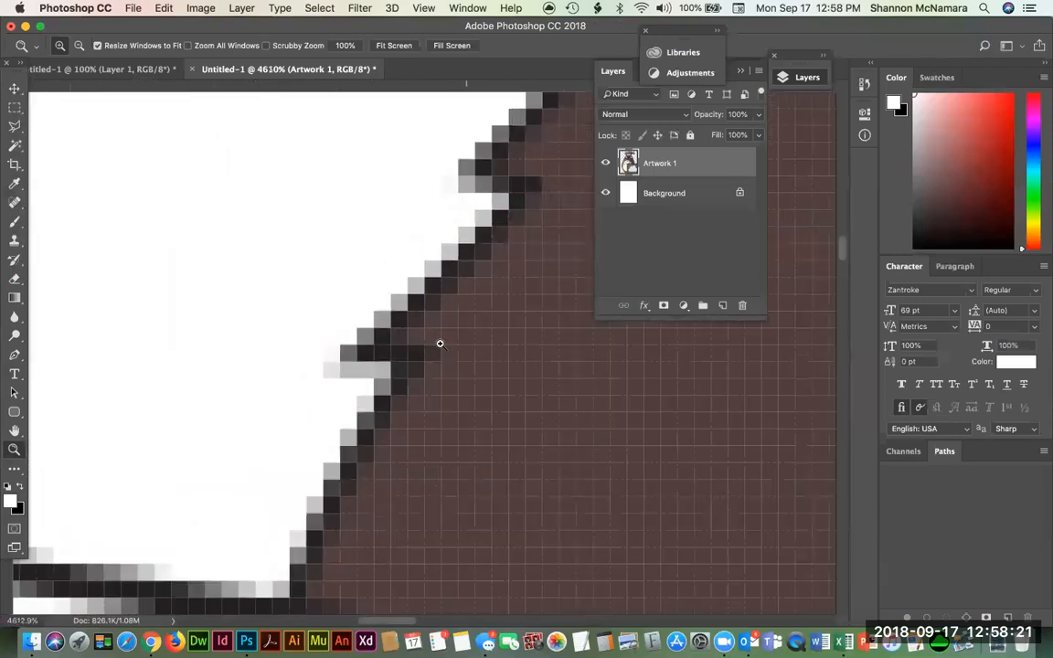
pyautogui.moveTo(318, 327); pyautogui.dragTo(417, 394)
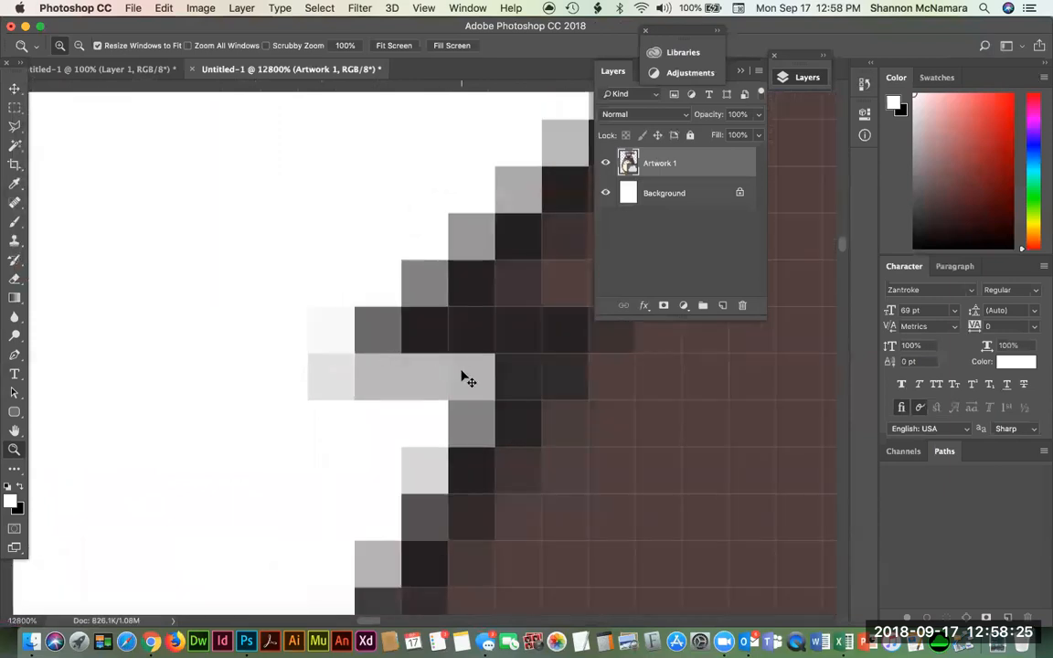
pyautogui.press('super+0')
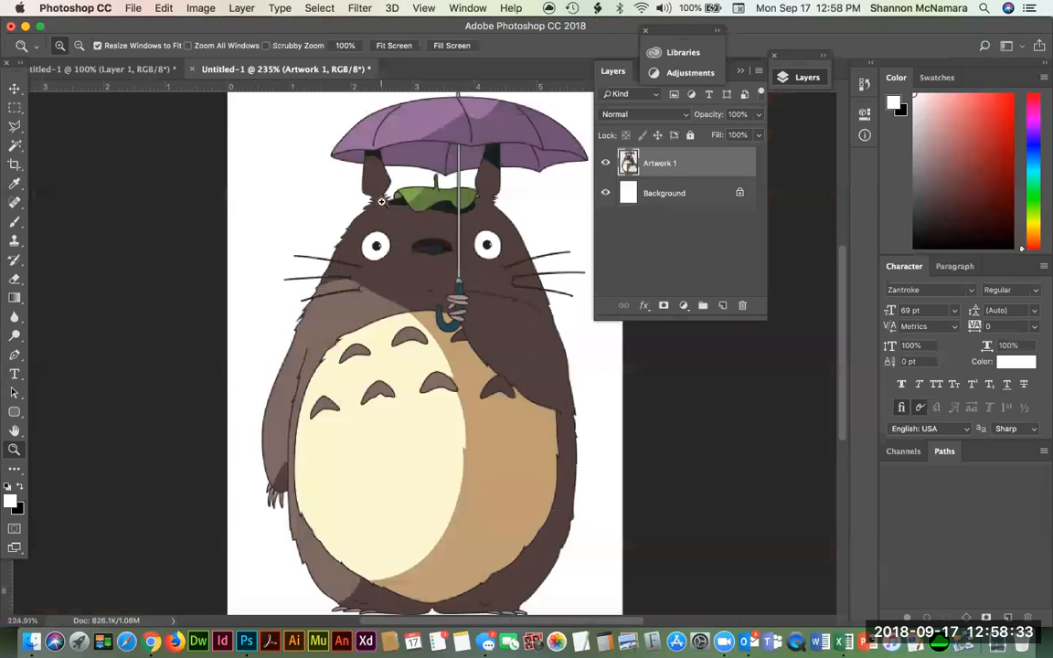
# Step: Examine the pixels around Totoro's edge in the raster Layer 1 document at 12800%, and fit the image on screen
pyautogui.click(100, 69)
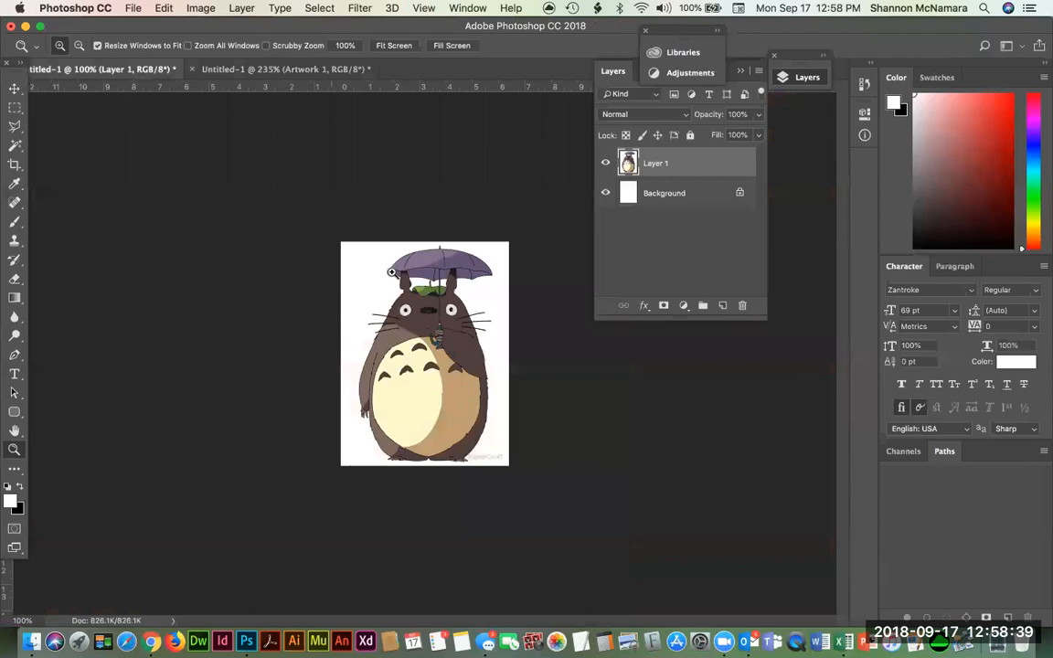
pyautogui.moveTo(398, 304); pyautogui.dragTo(423, 322)
pyautogui.moveTo(202, 168); pyautogui.dragTo(290, 298)
pyautogui.moveTo(219, 199); pyautogui.dragTo(361, 330)
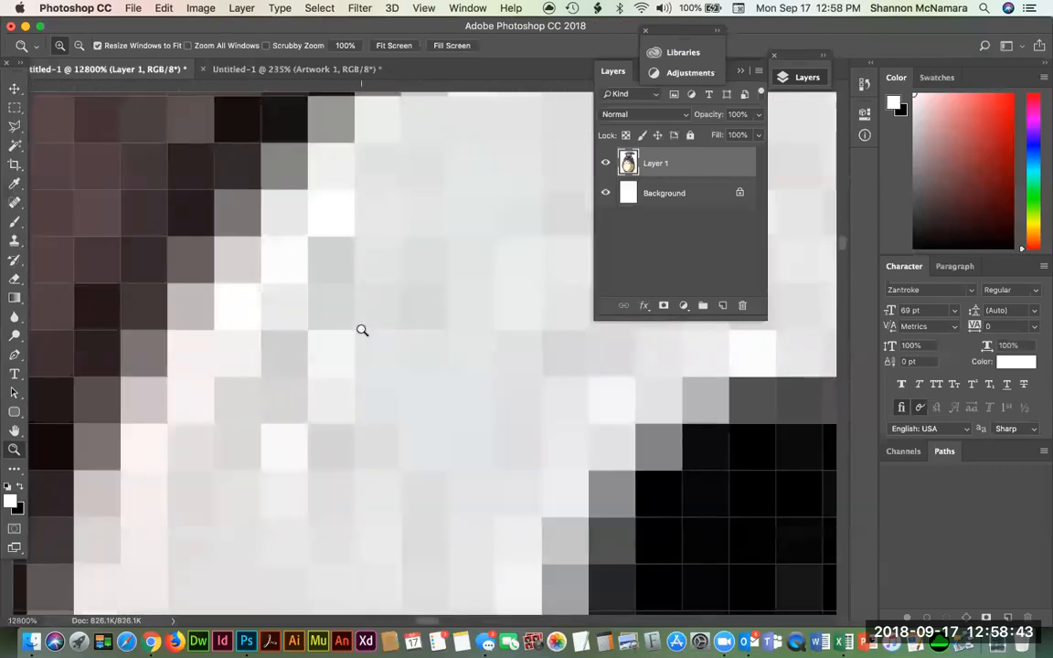
pyautogui.press('super+0')
# Step: Resample the Artwork 1 document to 300 pixels/inch and inspect Totoro's fur edge up close
pyautogui.click(247, 76)
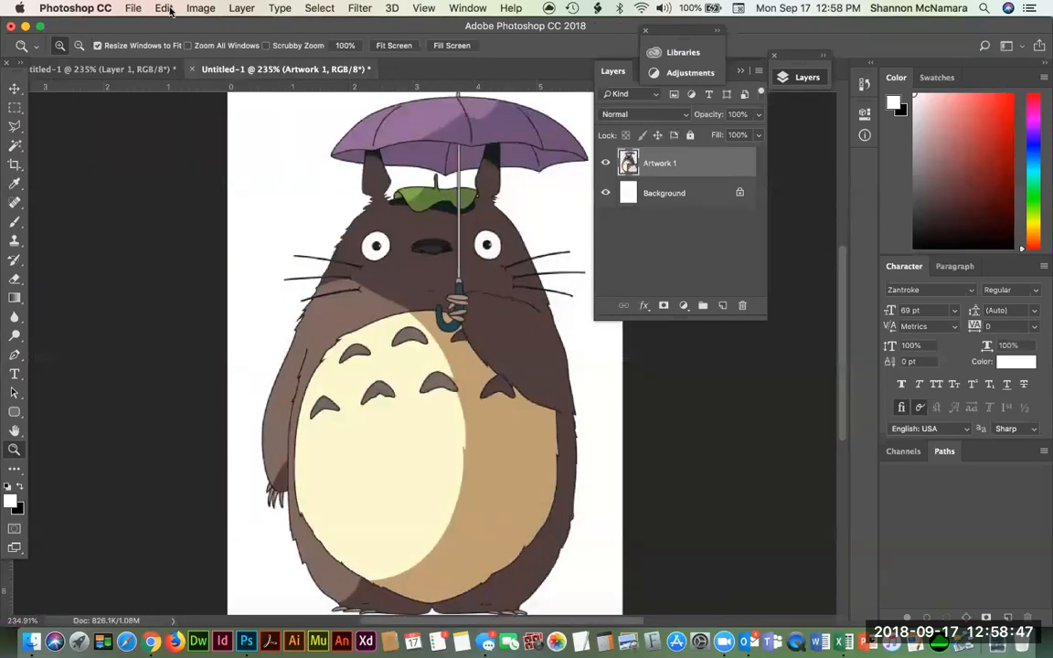
pyautogui.click(200, 8)
pyautogui.click(222, 121)
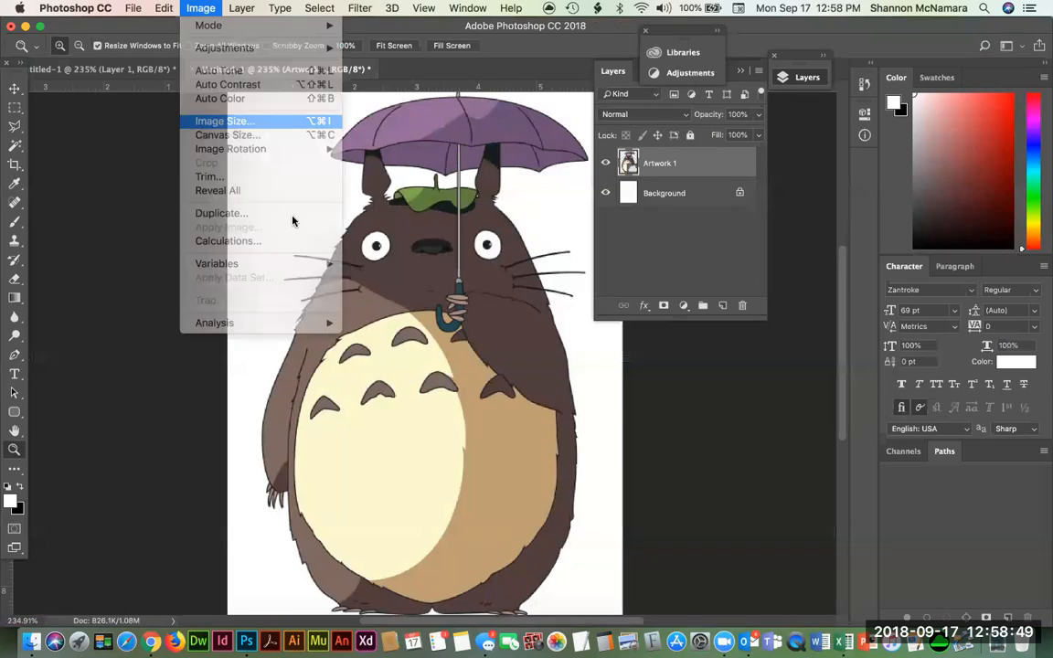
pyautogui.click(816, 312)
pyautogui.write('300')
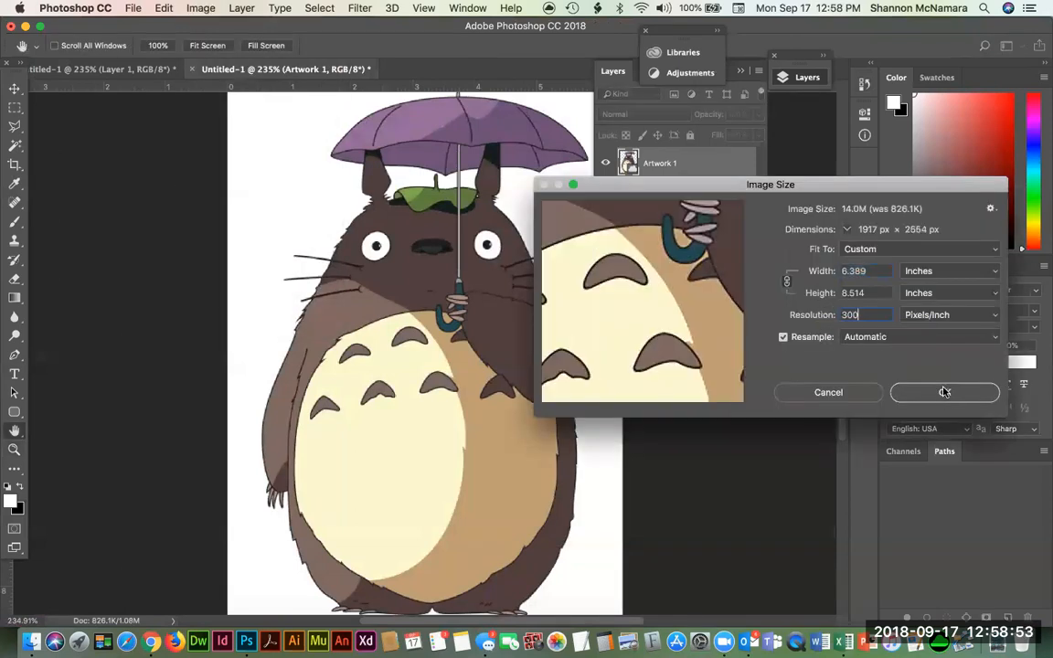
pyautogui.press('Return')
pyautogui.press('z')
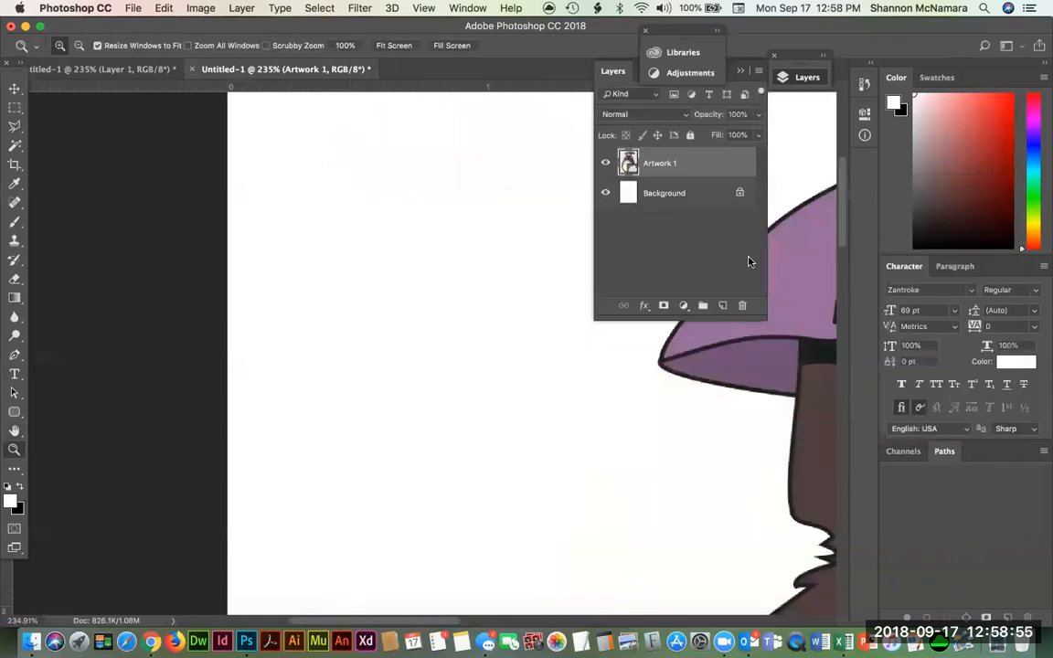
pyautogui.hotkey('ctrl', '0')
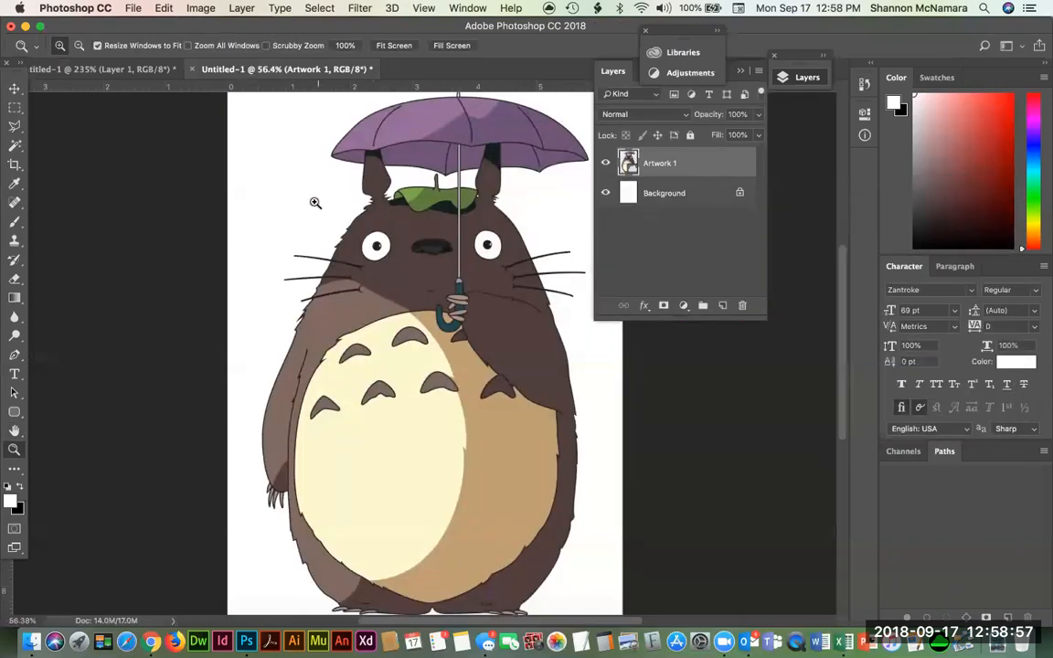
pyautogui.moveTo(335, 225); pyautogui.dragTo(411, 291)
pyautogui.moveTo(253, 198); pyautogui.dragTo(382, 299)
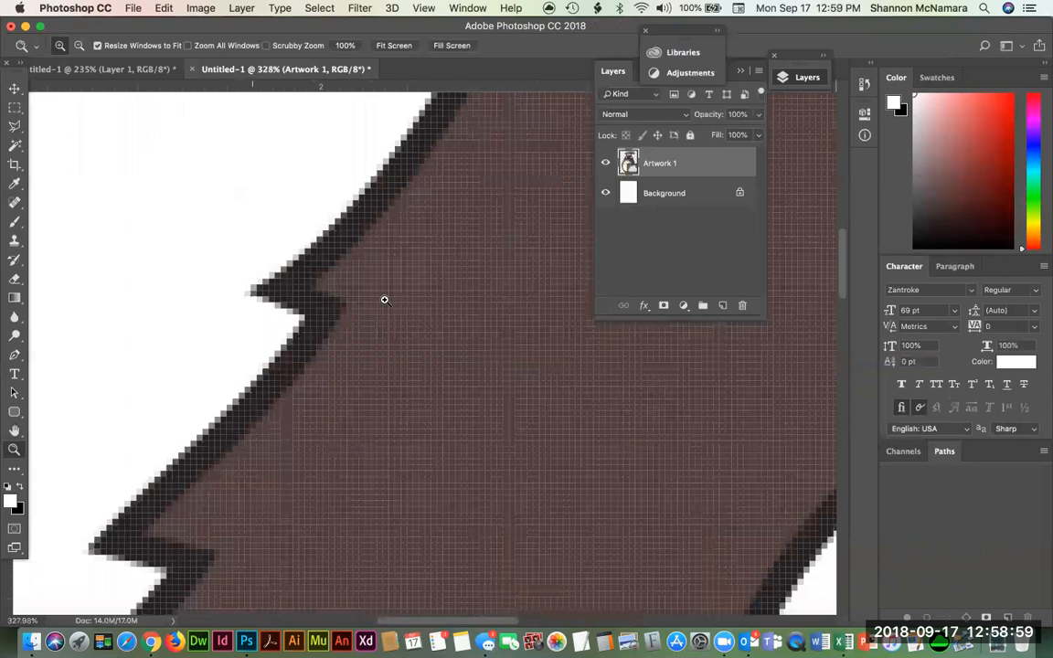
pyautogui.moveTo(293, 227); pyautogui.dragTo(449, 381)
pyautogui.hotkey('ctrl', '0')
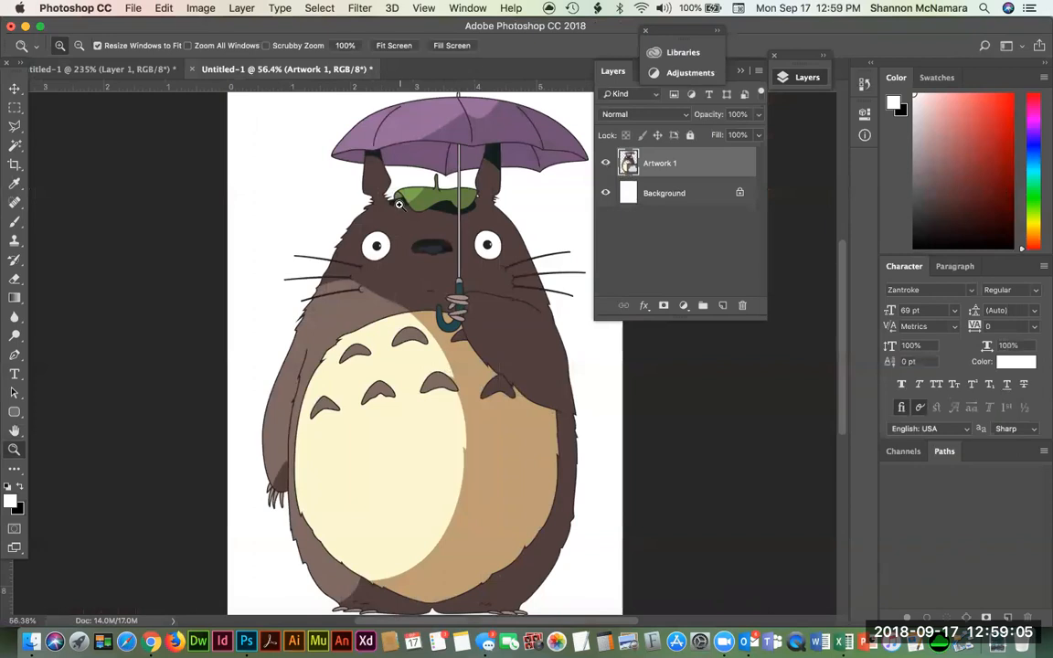
# Step: Enlarge the Artwork 1 image to 12 inches wide with resampling on, and look over Totoro's outline
pyautogui.click(198, 9)
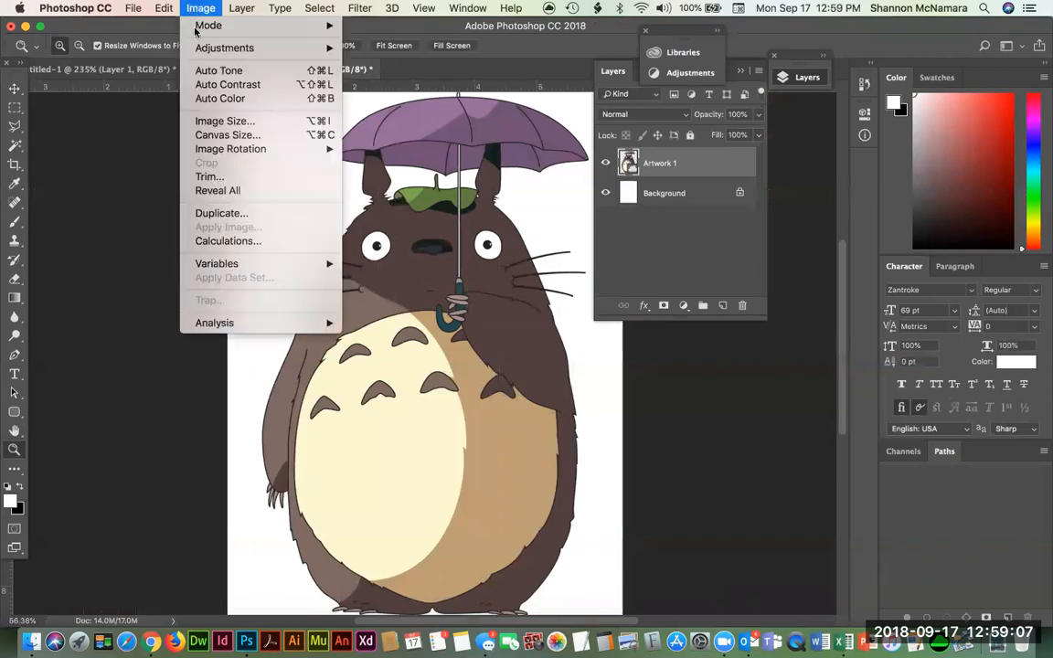
pyautogui.click(225, 121)
pyautogui.write('12')
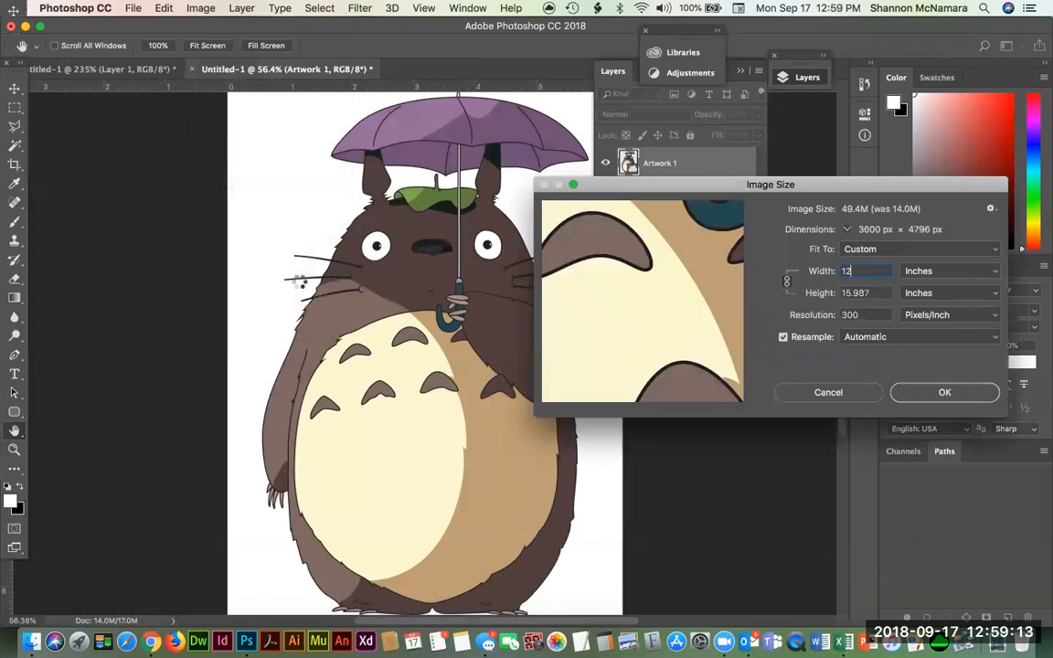
pyautogui.press('Return')
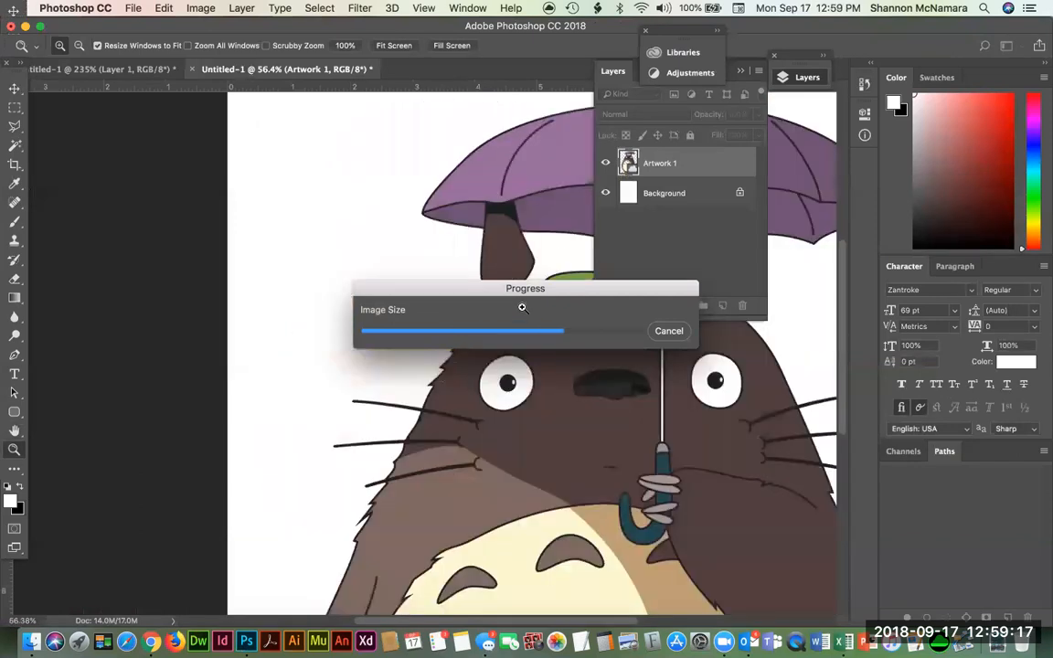
pyautogui.moveTo(527, 416); pyautogui.dragTo(392, 465)
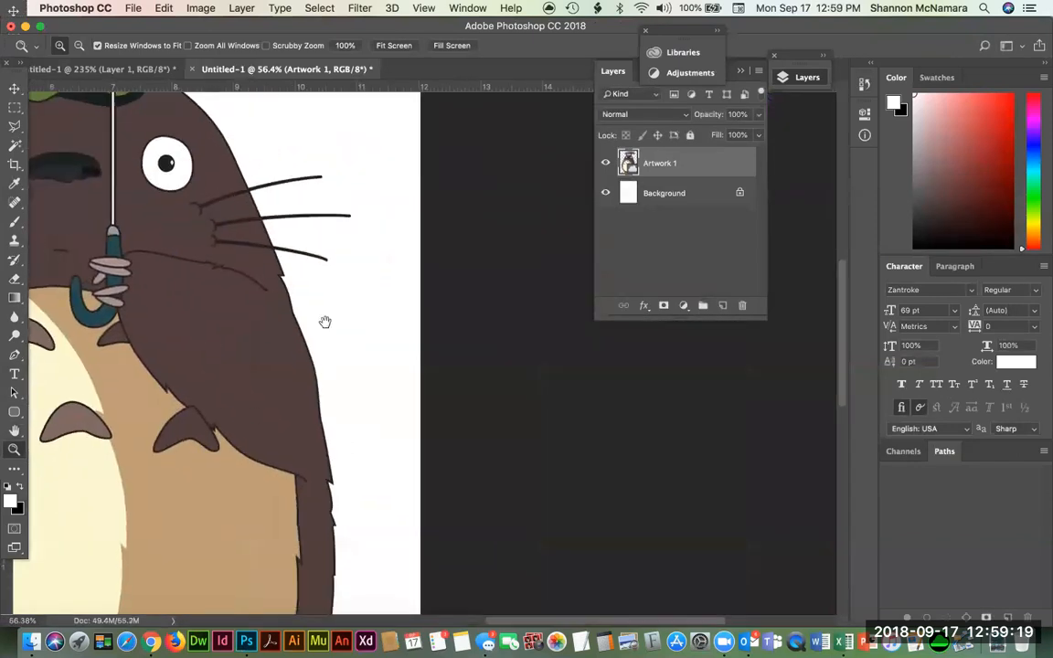
pyautogui.moveTo(324, 321); pyautogui.dragTo(414, 399)
pyautogui.moveTo(313, 348); pyautogui.dragTo(260, 181)
pyautogui.moveTo(338, 271); pyautogui.dragTo(379, 558)
pyautogui.moveTo(301, 127); pyautogui.dragTo(366, 412)
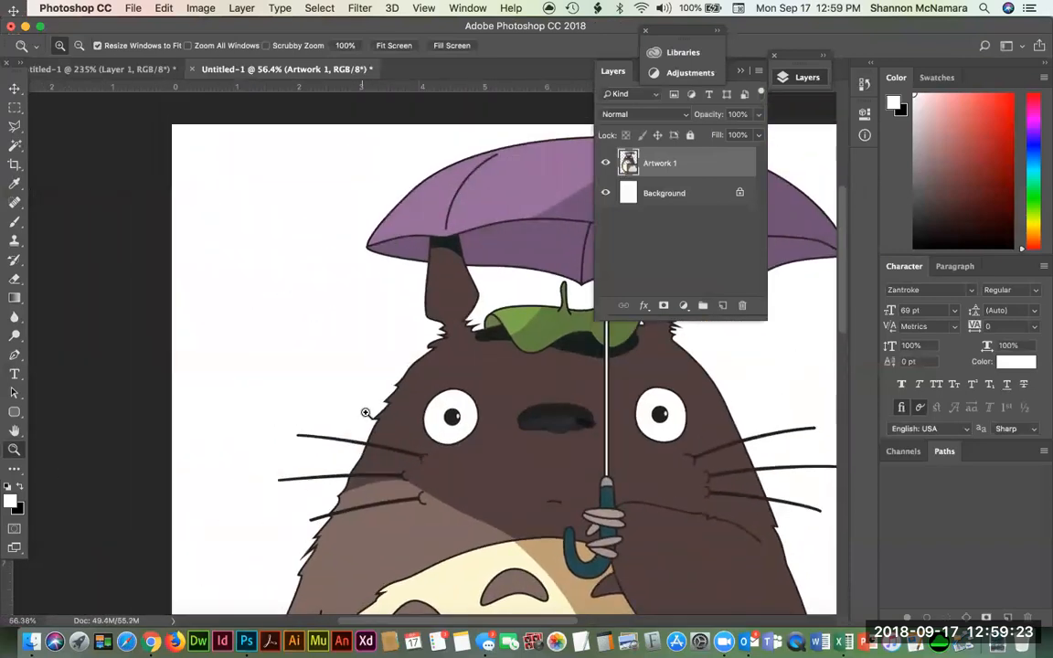
# Step: Compare the raster Layer 1 document with the enlarged Artwork 1 document
pyautogui.click(57, 69)
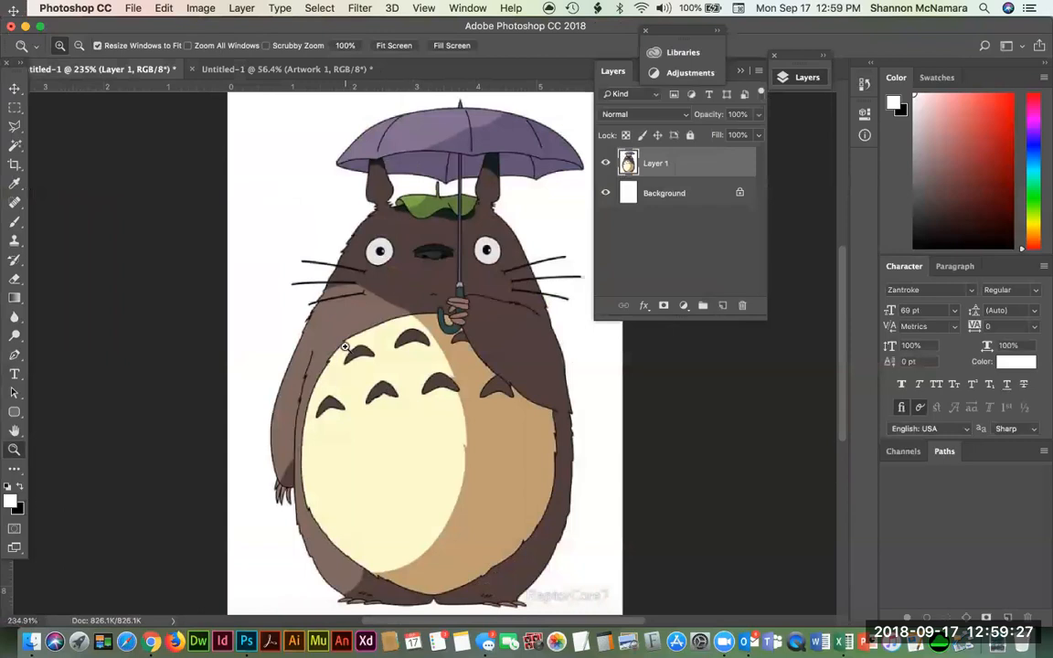
pyautogui.click(233, 69)
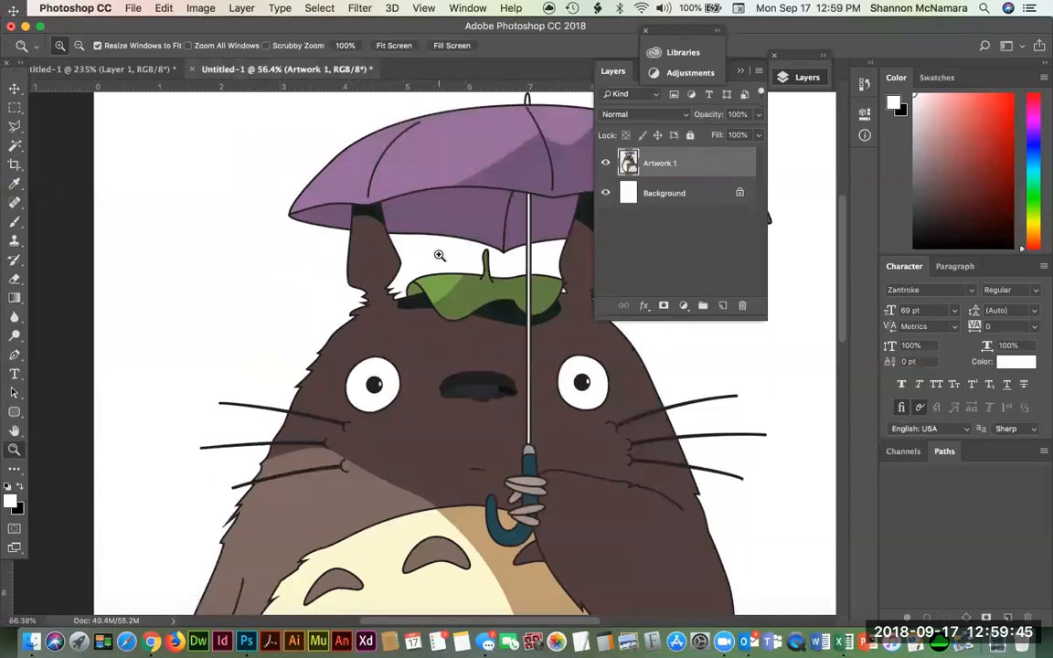
# Step: Switch to Chrome and read the Vector and Saving Vectors sections of the Week 1 discussion page
pyautogui.click(150, 642)
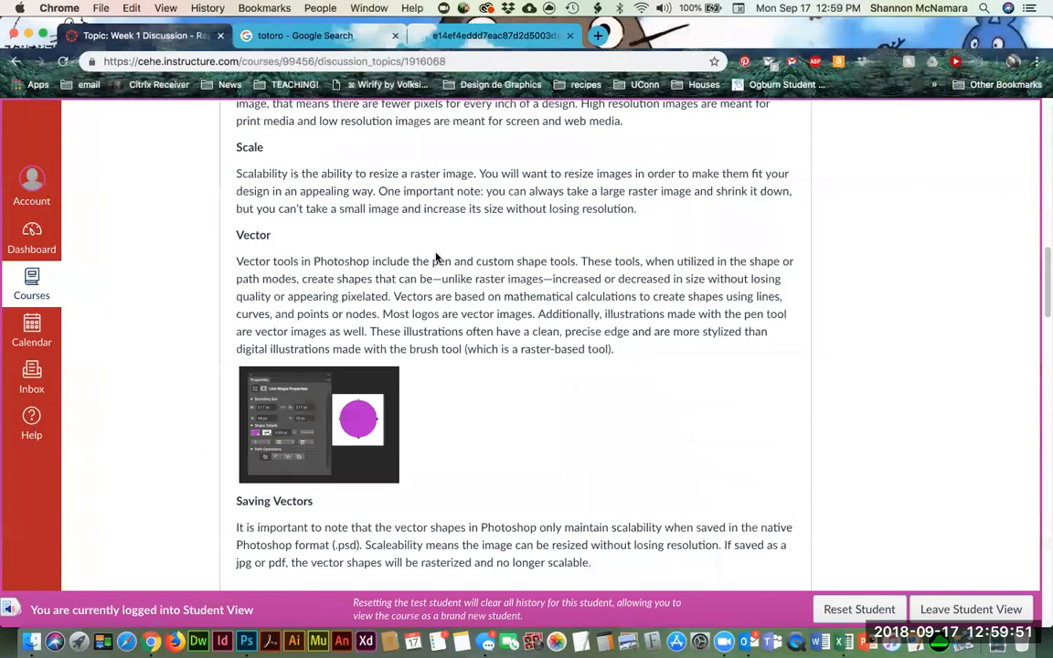
pyautogui.scroll(-1, 507, 289)
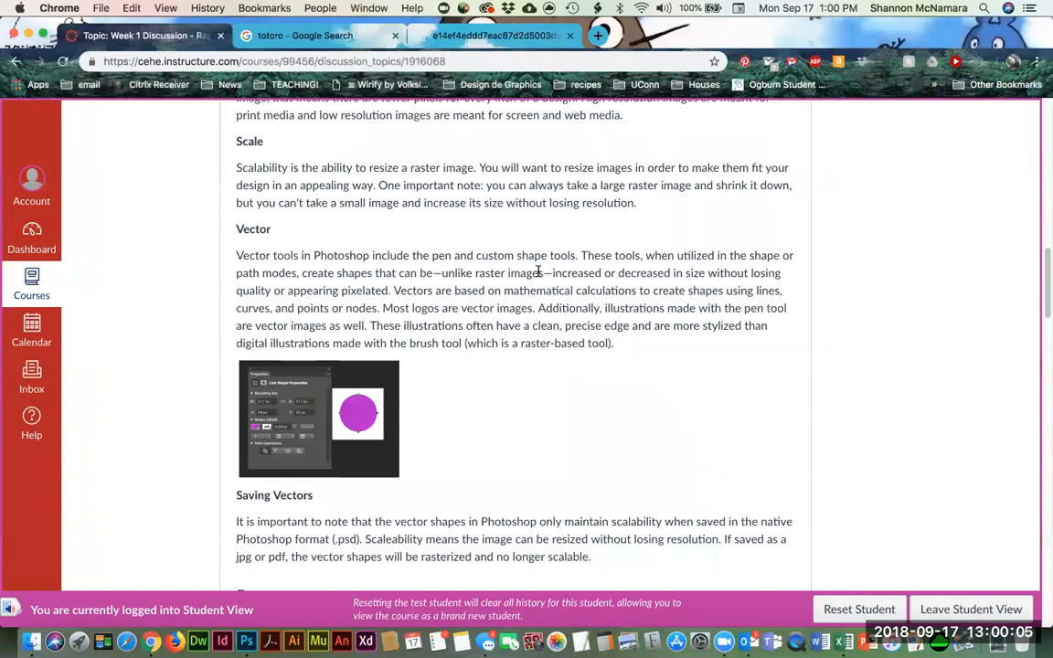
pyautogui.scroll(-5, 672, 402)
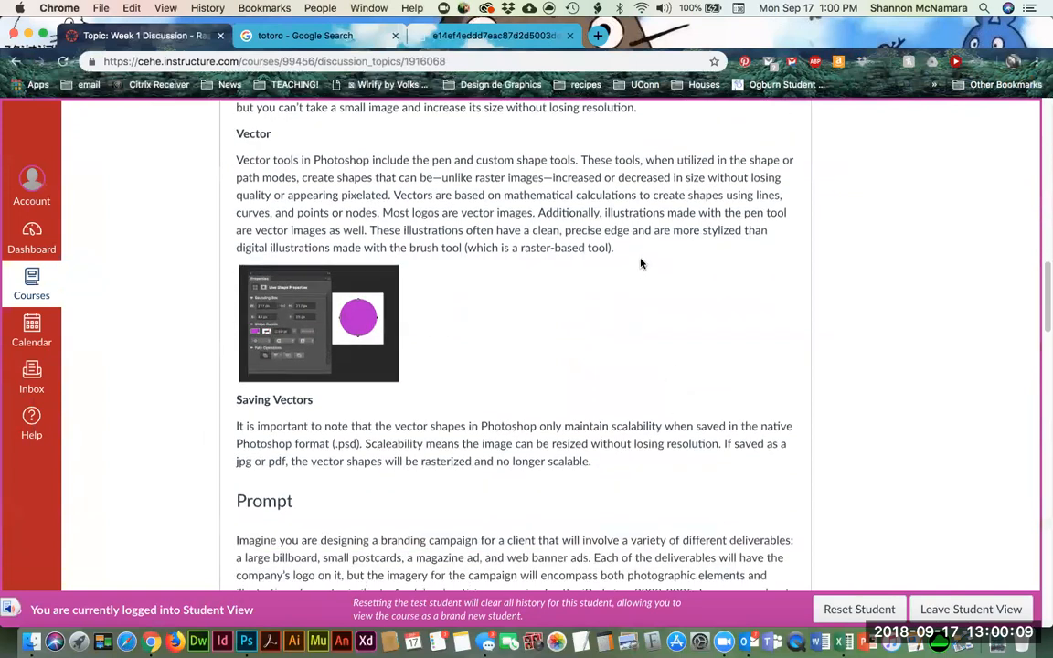
pyautogui.scroll(-1, 625, 311)
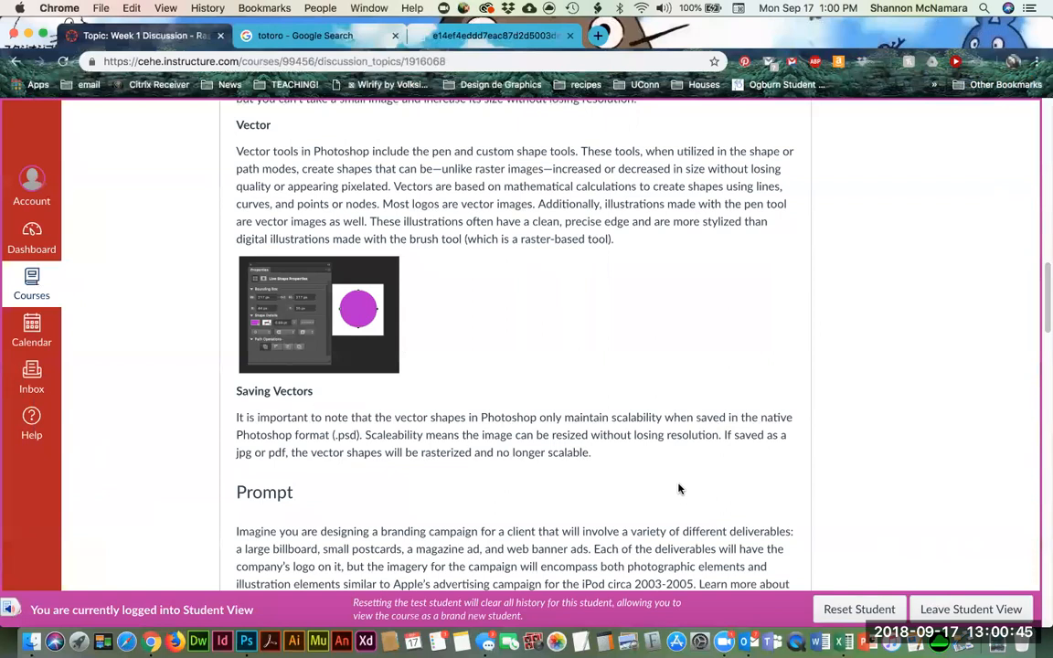
pyautogui.scroll(-5, 611, 429)
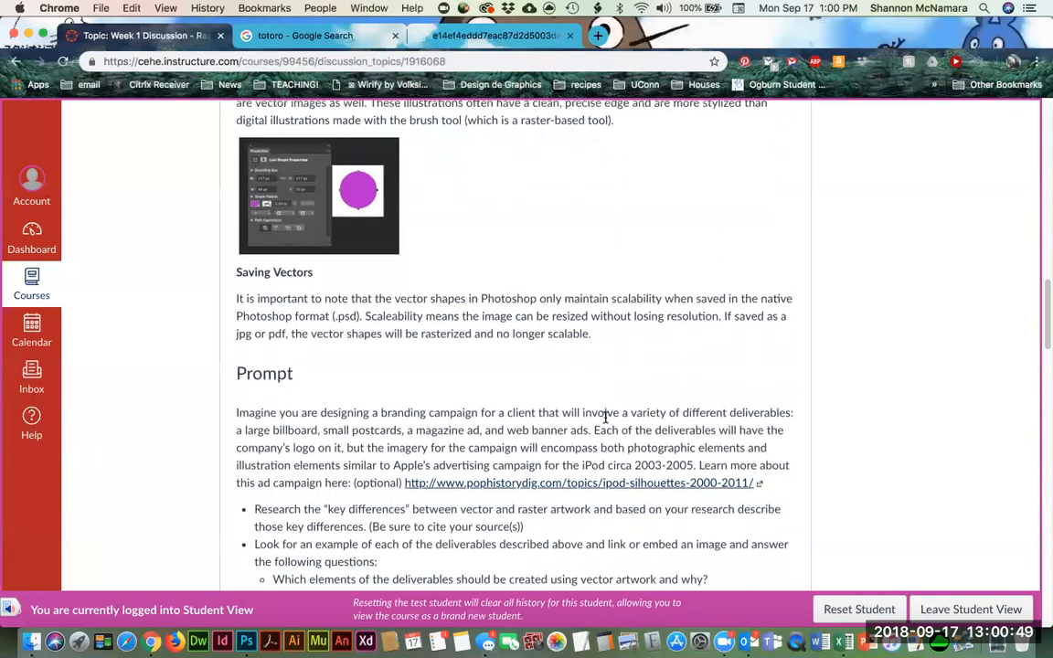
# Step: Read the discussion's Prompt section on the branding campaign, including the research and deliverable questions
pyautogui.scroll(-1, 603, 421)
pyautogui.scroll(-7, 603, 422)
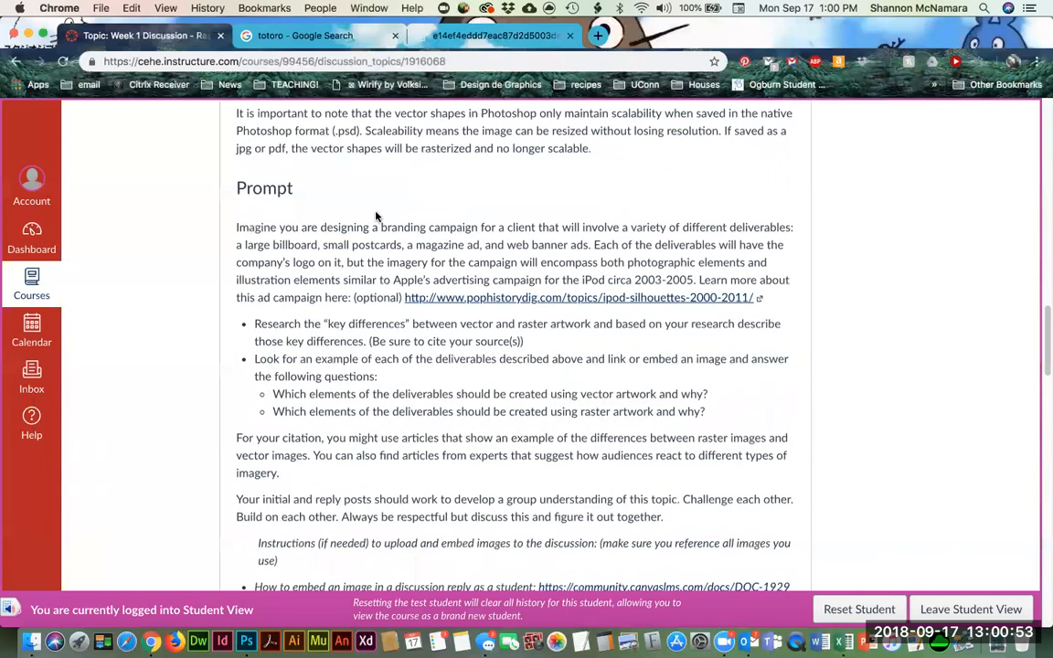
pyautogui.scroll(-1, 342, 187)
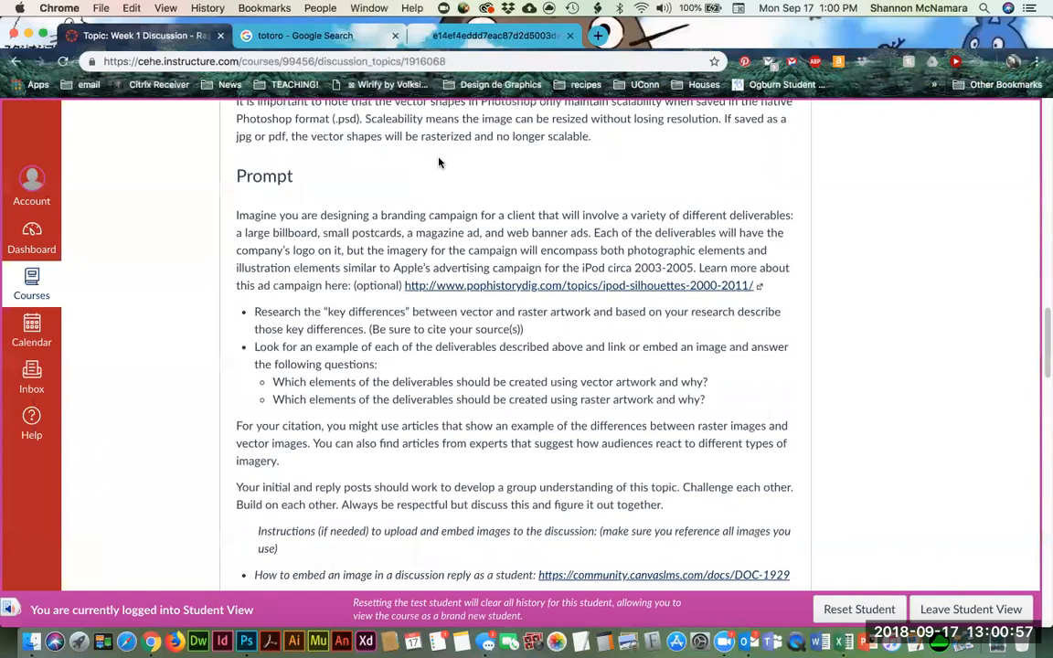
pyautogui.scroll(-2, 429, 164)
pyautogui.scroll(-1, 653, 208)
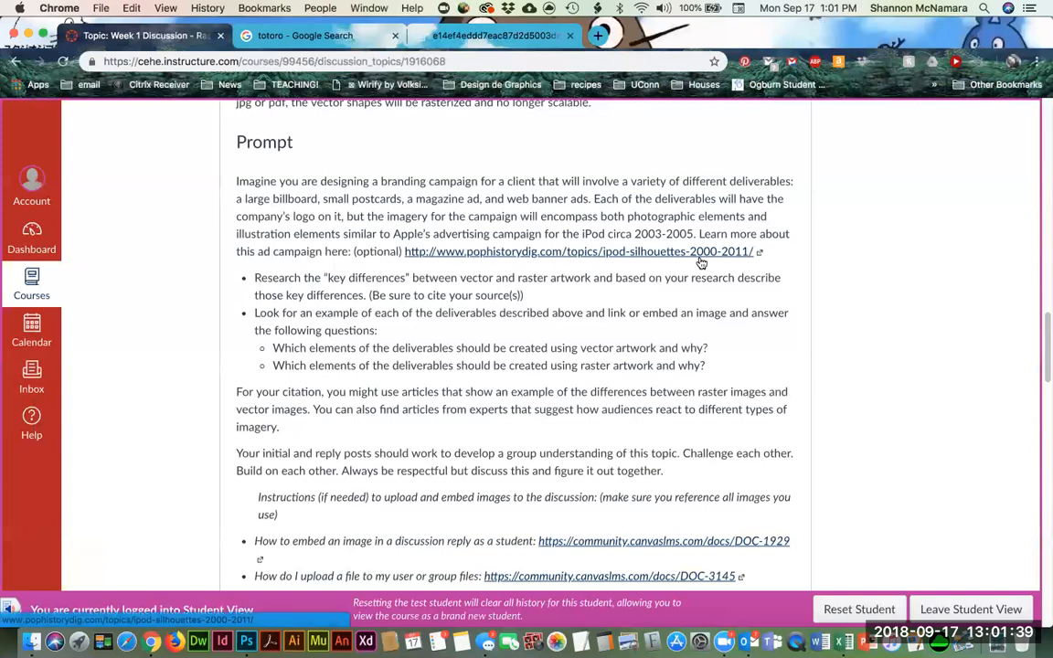
pyautogui.scroll(-2, 712, 285)
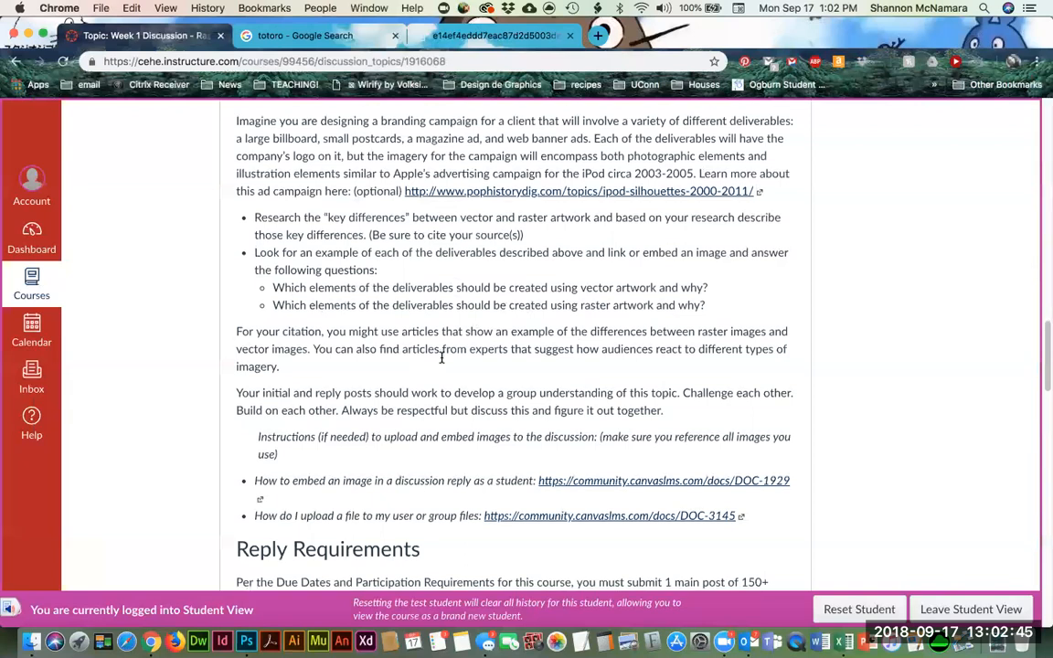
# Step: Read the citation guidance, the image embedding instructions and the Reply Requirements of the discussion
pyautogui.scroll(-1, 442, 358)
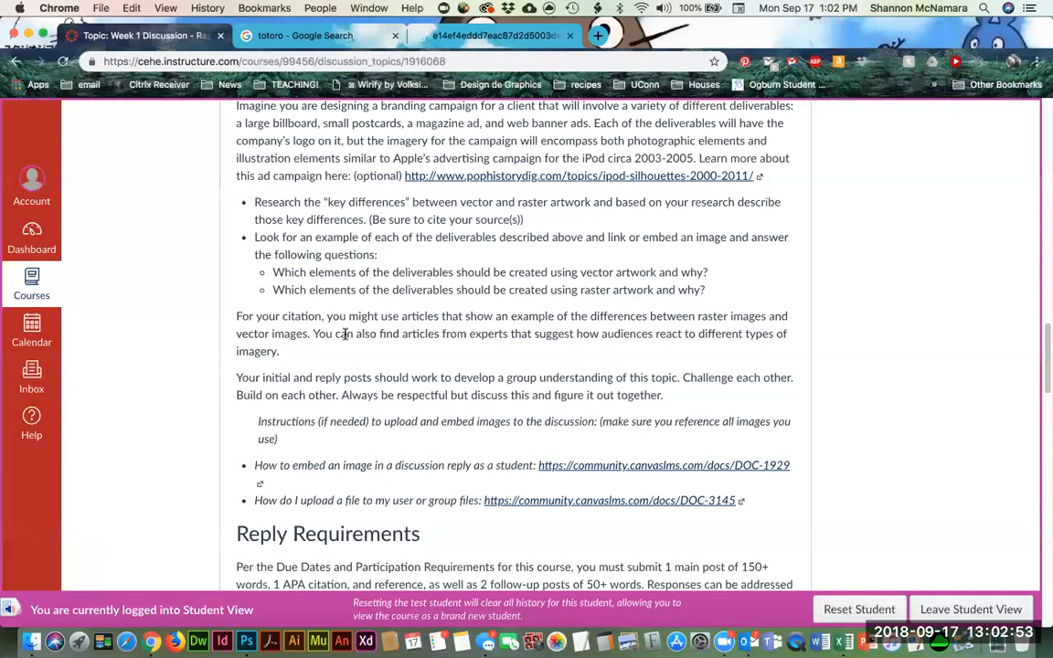
pyautogui.scroll(-1, 346, 342)
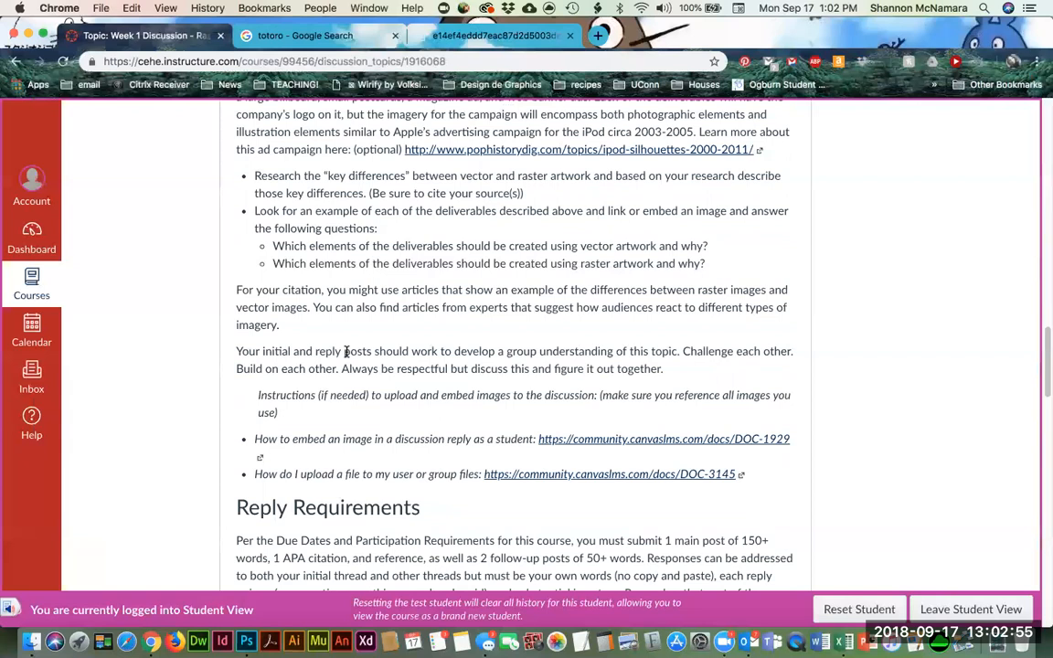
pyautogui.scroll(-3, 347, 357)
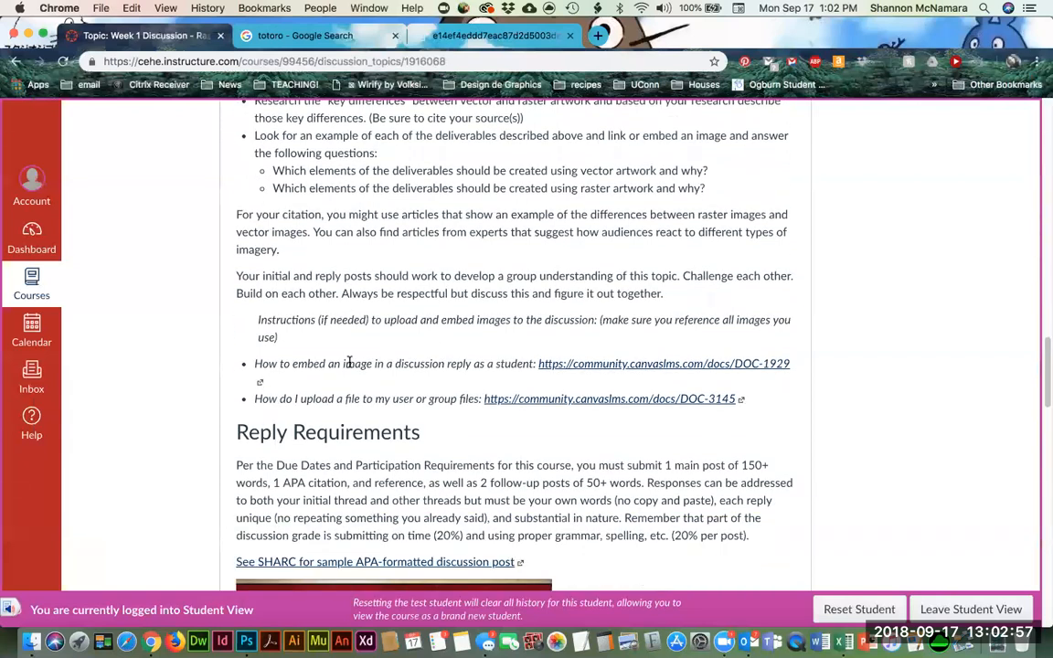
pyautogui.scroll(-1, 948, 525)
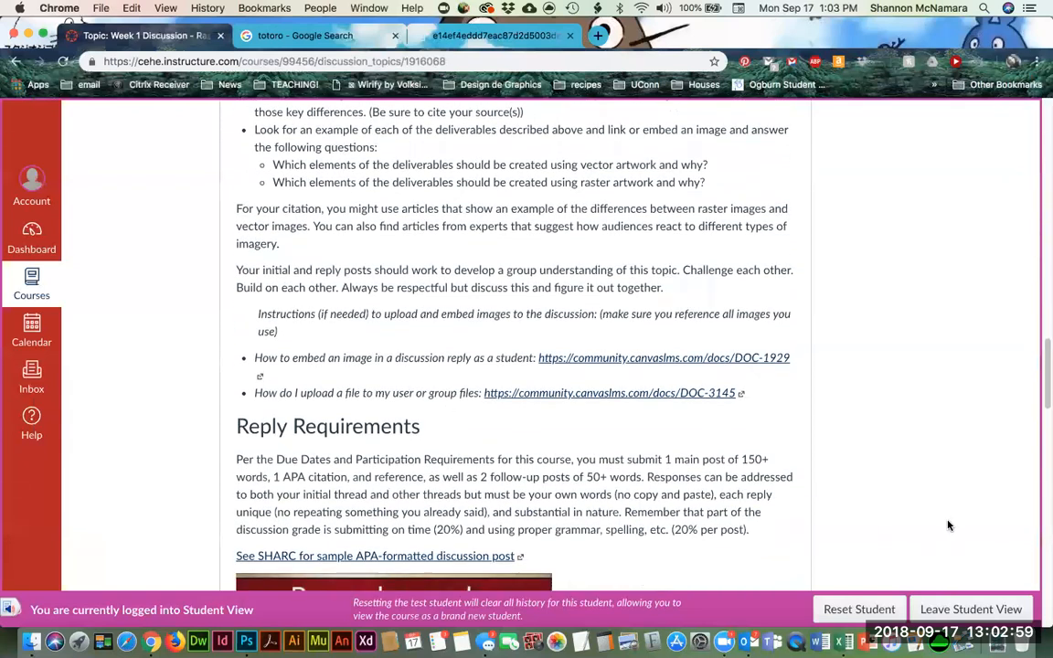
pyautogui.scroll(-5, 948, 526)
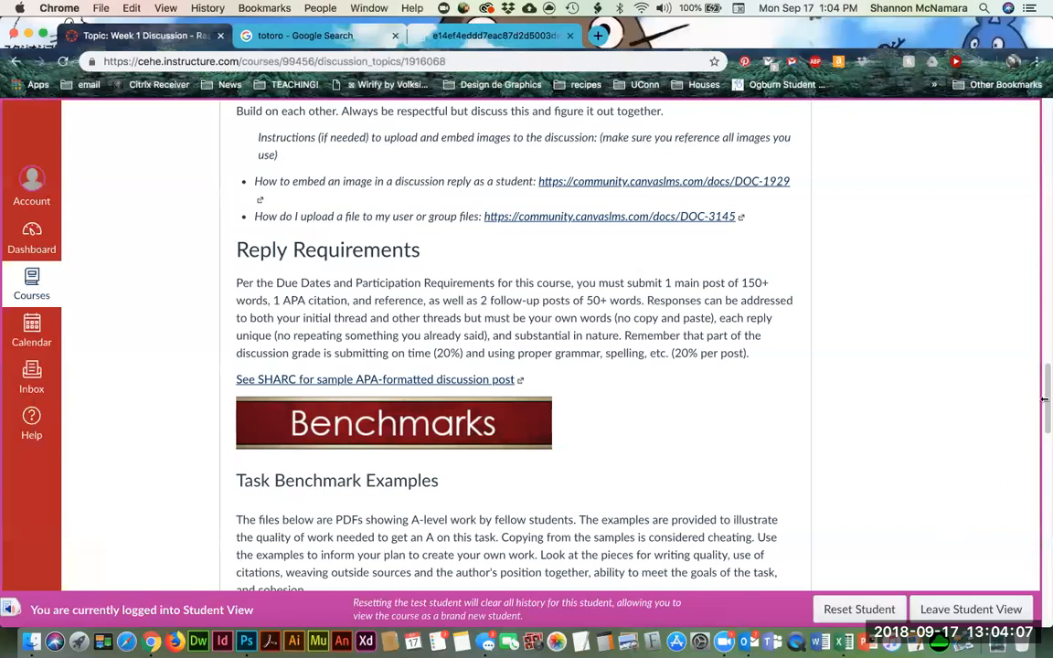
# Step: Review the Task Benchmark Examples and the posts at the end of the discussion, and return to the start of the page
pyautogui.scroll(-3, 833, 407)
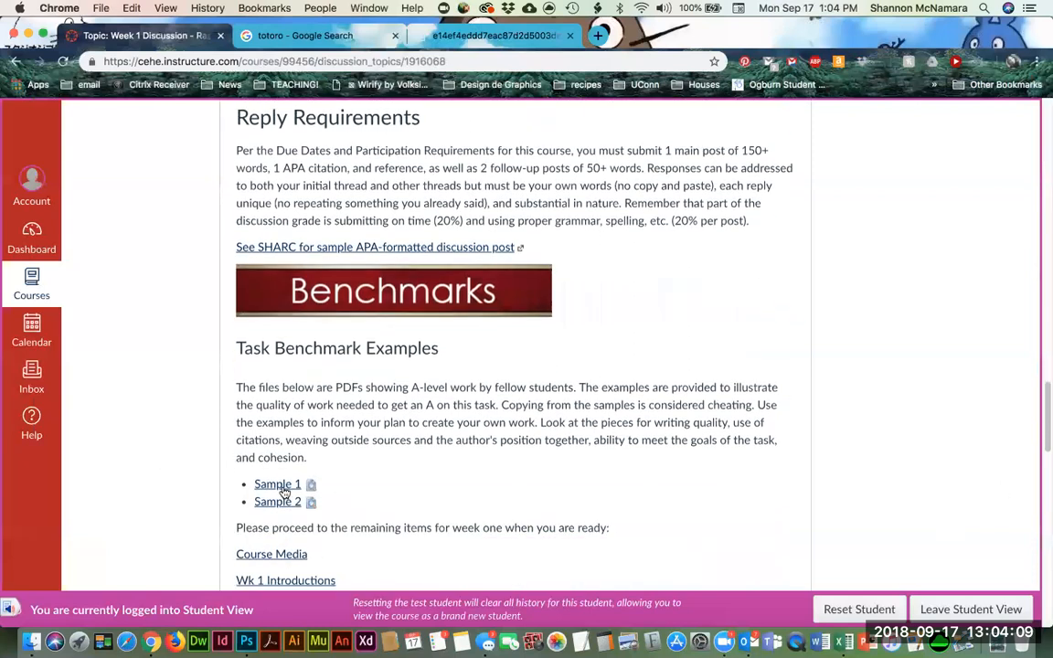
pyautogui.scroll(-2, 500, 478)
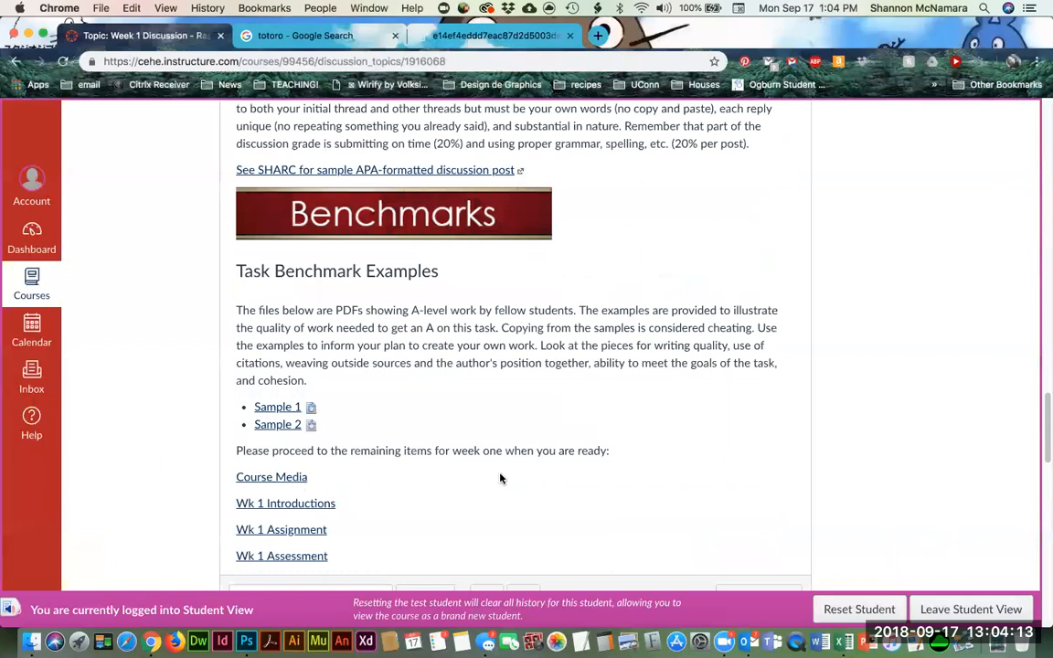
pyautogui.scroll(-1, 499, 478)
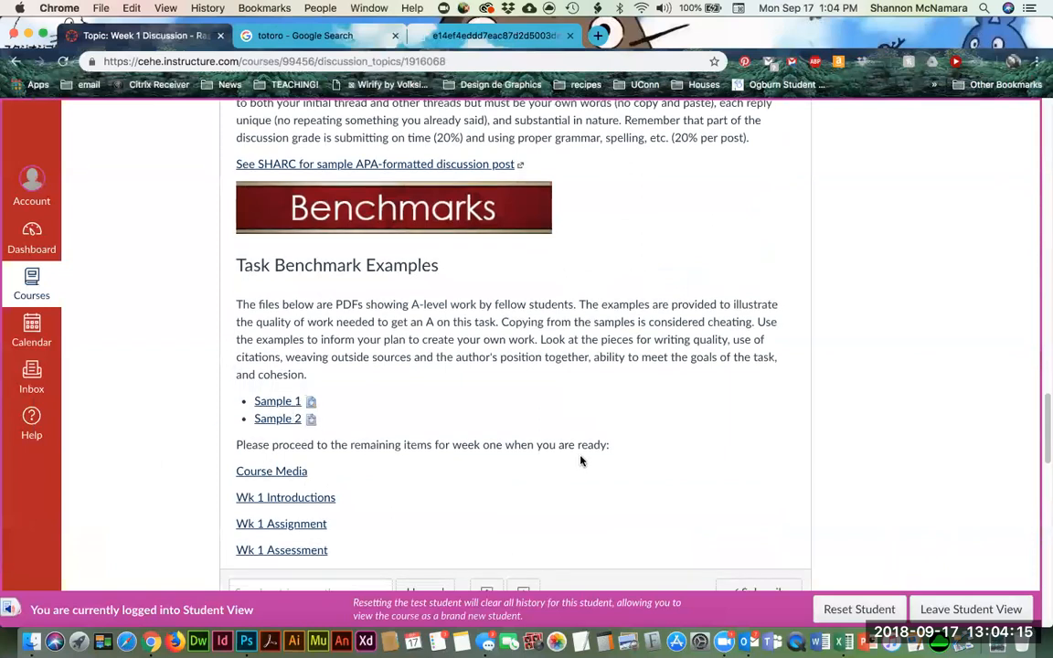
pyautogui.scroll(-5, 577, 462)
pyautogui.scroll(-10, 576, 464)
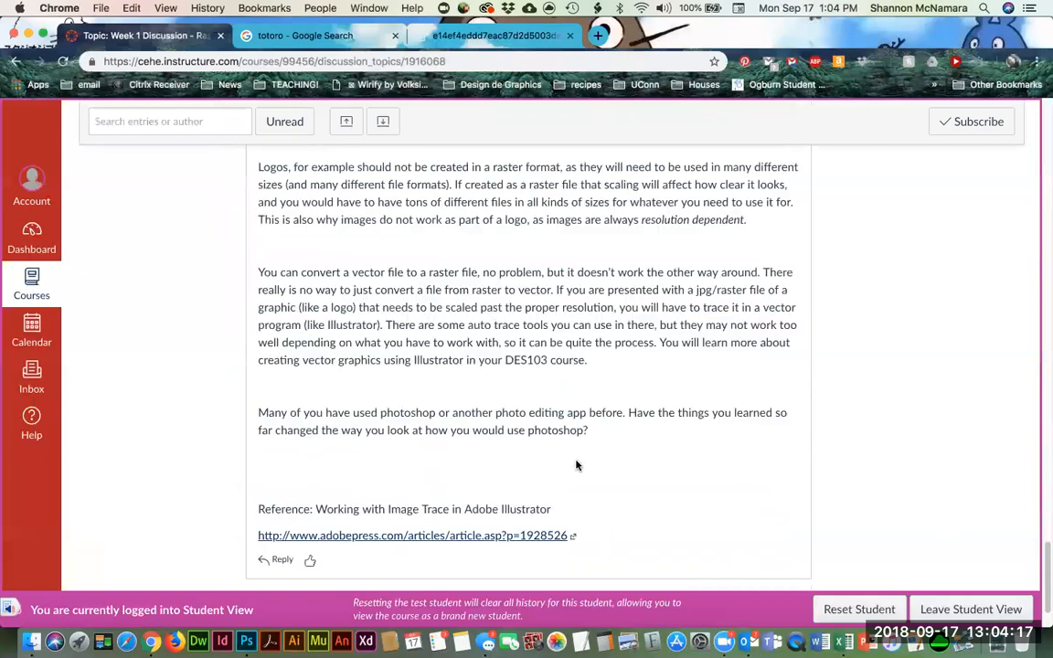
pyautogui.scroll(15, 574, 469)
pyautogui.scroll(15, 574, 468)
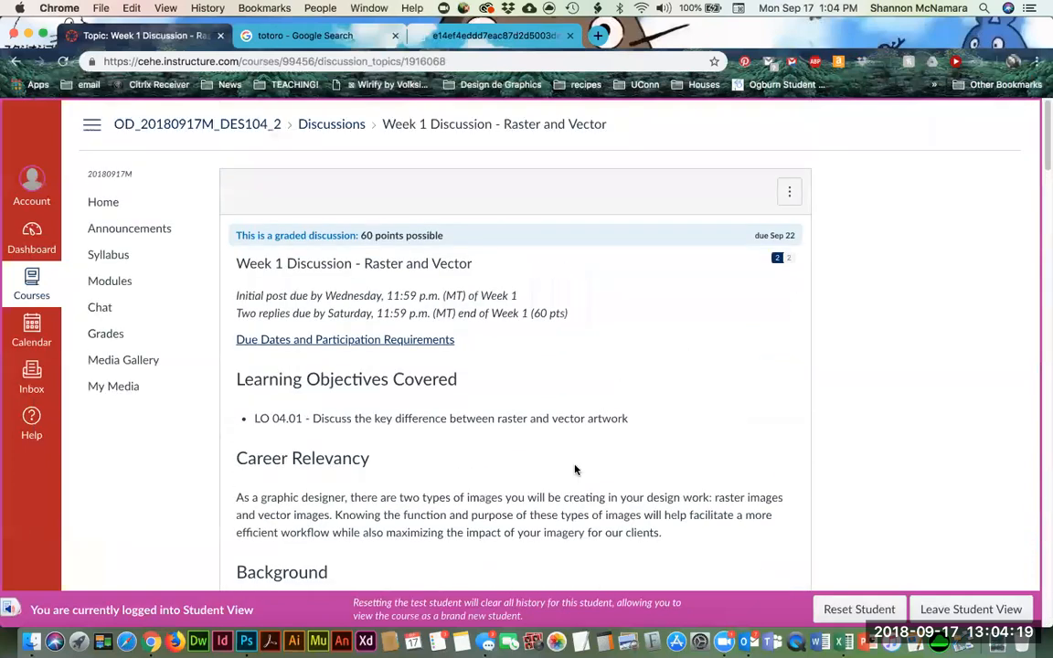
pyautogui.scroll(-15, 574, 468)
pyautogui.scroll(5, 296, 501)
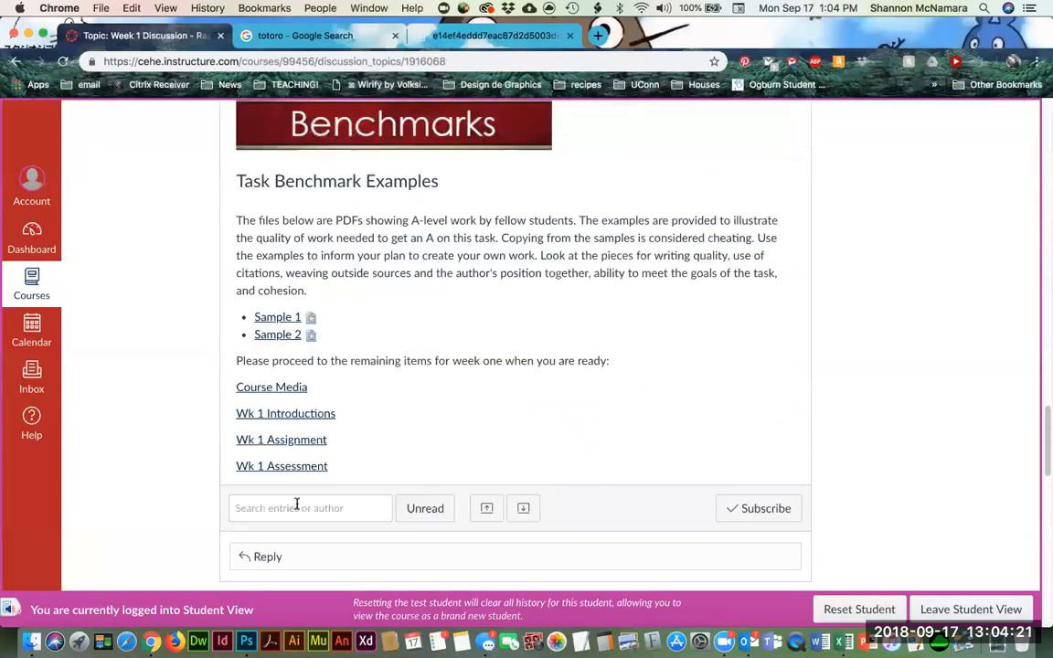
pyautogui.scroll(10, 617, 413)
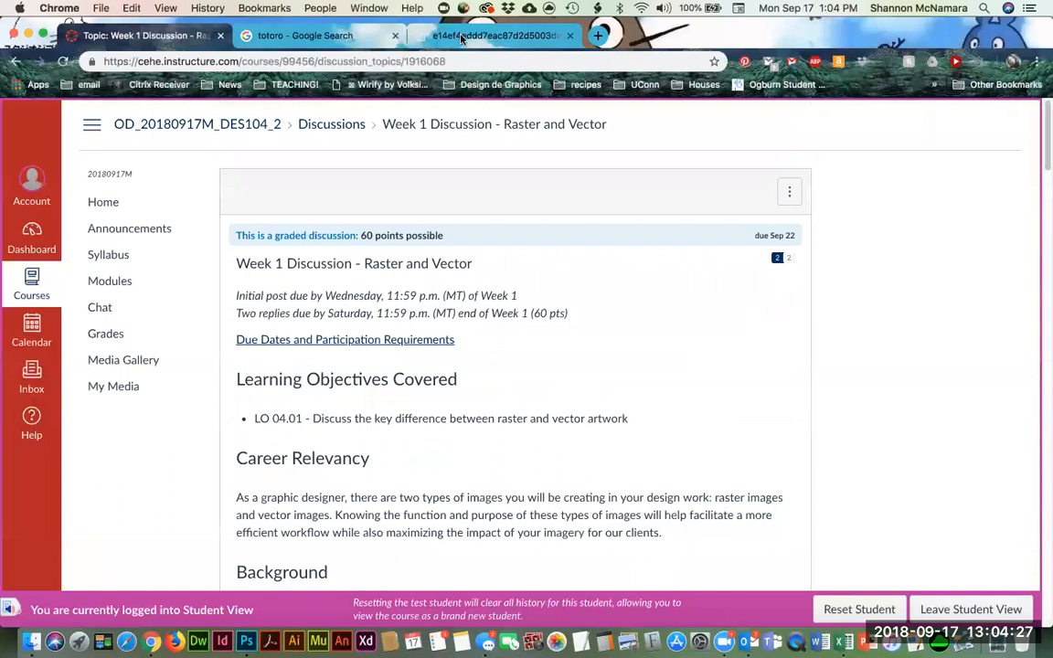
# Step: Open the Totoro image from the Google image results on its own page and copy the direct .jpg address
pyautogui.click(423, 34)
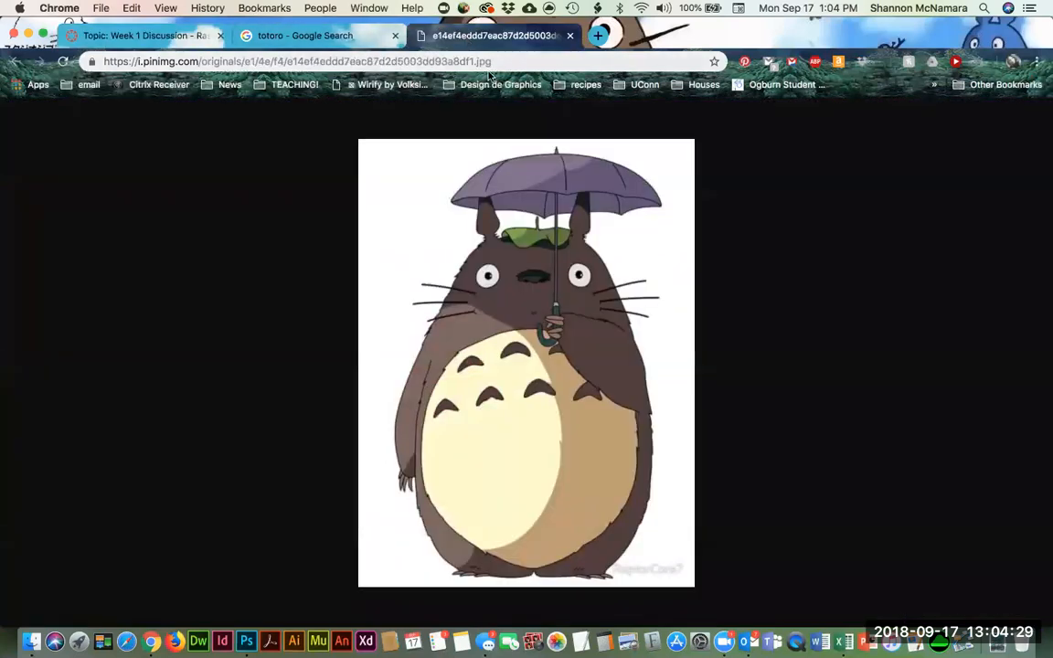
pyautogui.click(307, 34)
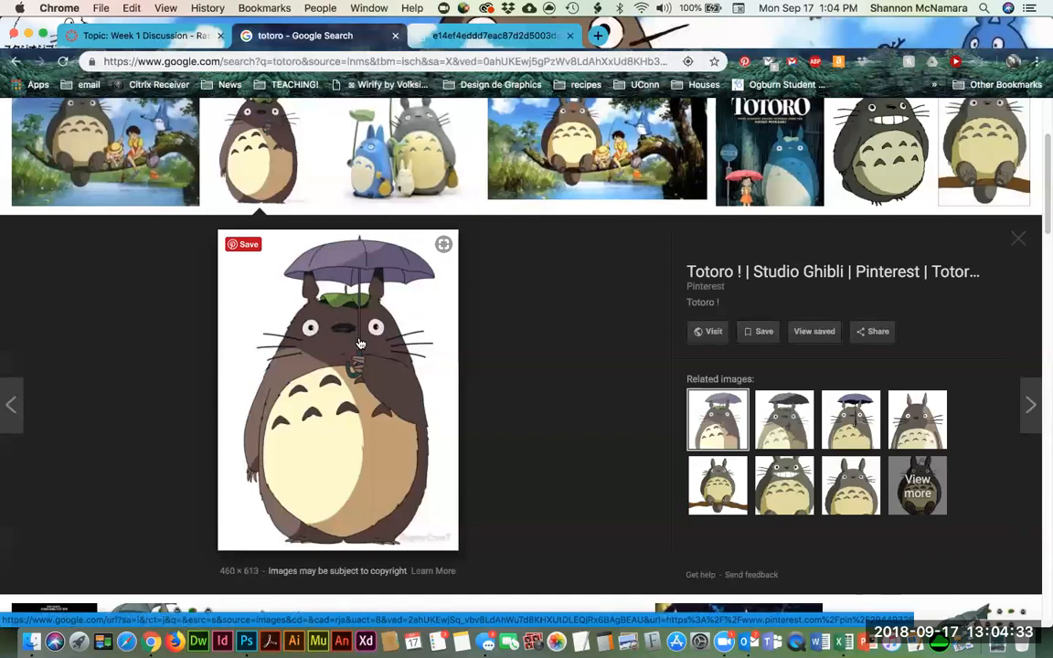
pyautogui.rightClick(332, 320)
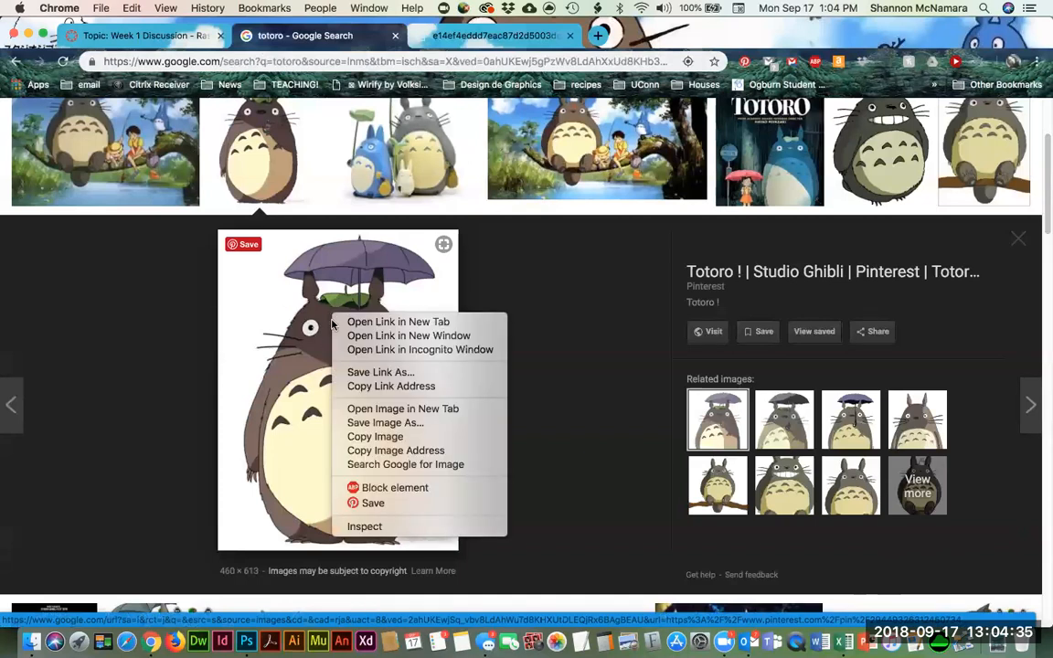
pyautogui.click(402, 411)
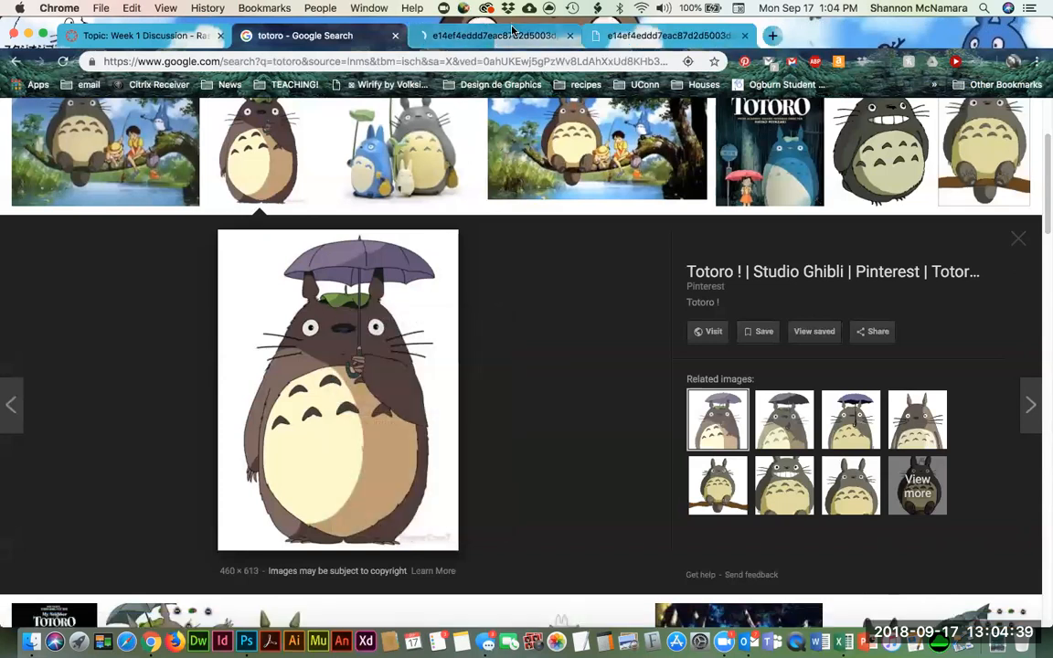
pyautogui.click(466, 36)
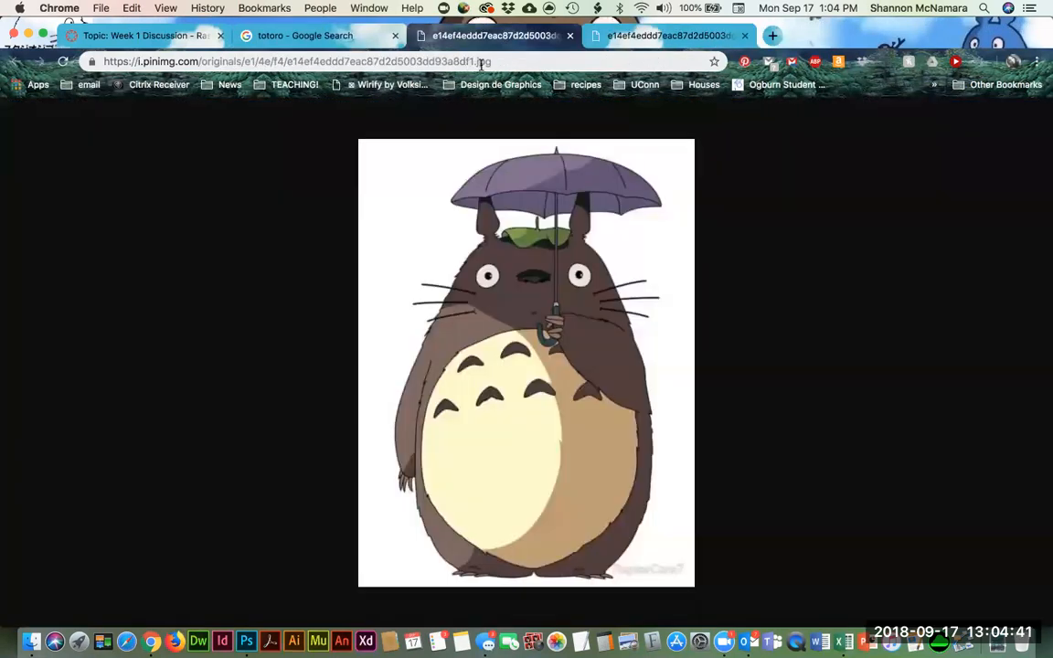
pyautogui.click(498, 62)
pyautogui.press('super+c')
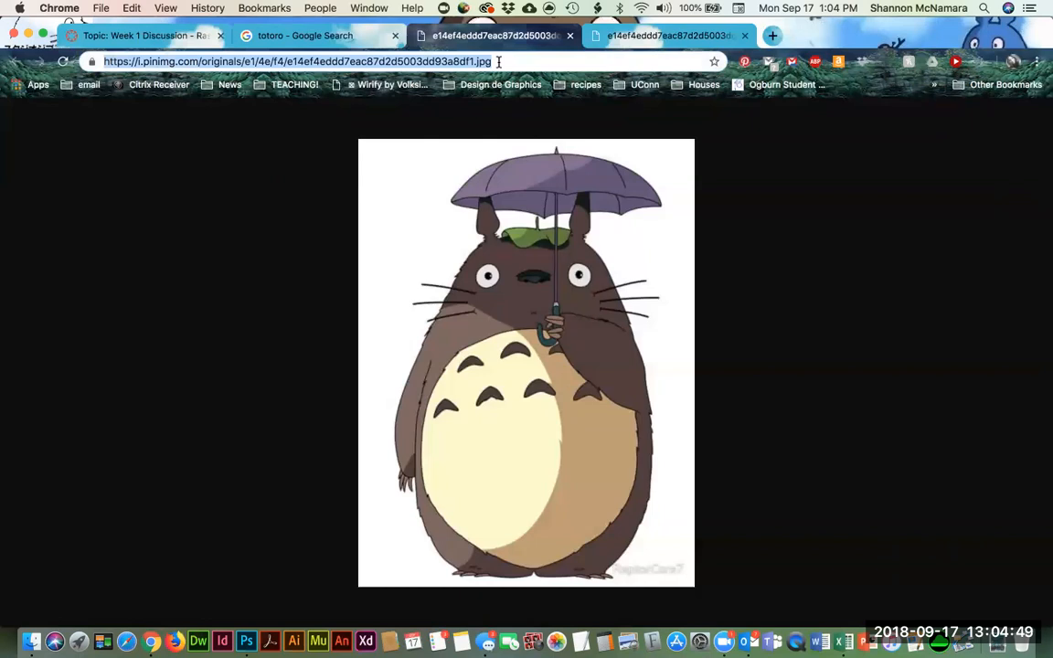
# Step: Open a new reply to the Week 1 discussion and bring its empty text editor into view
pyautogui.click(142, 34)
pyautogui.scroll(-15, 538, 439)
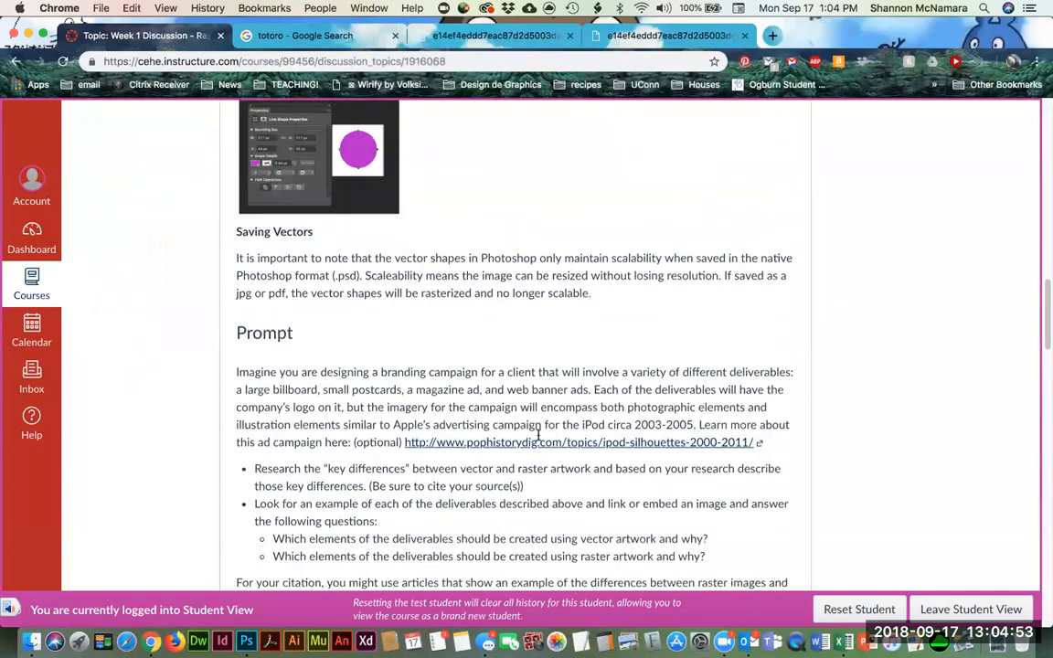
pyautogui.scroll(-15, 538, 436)
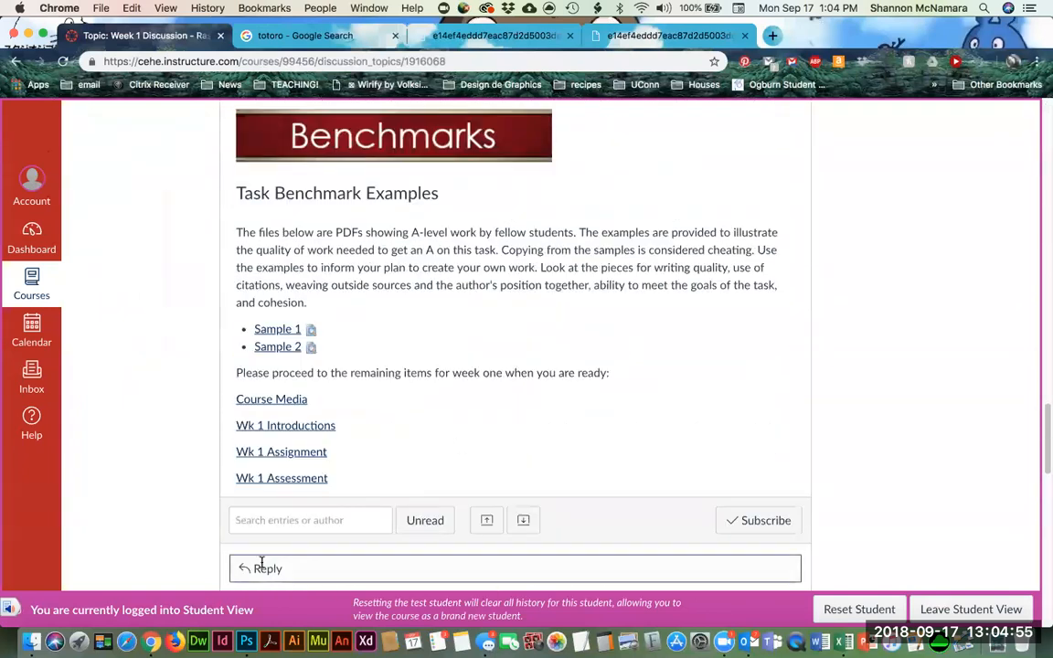
pyautogui.click(262, 567)
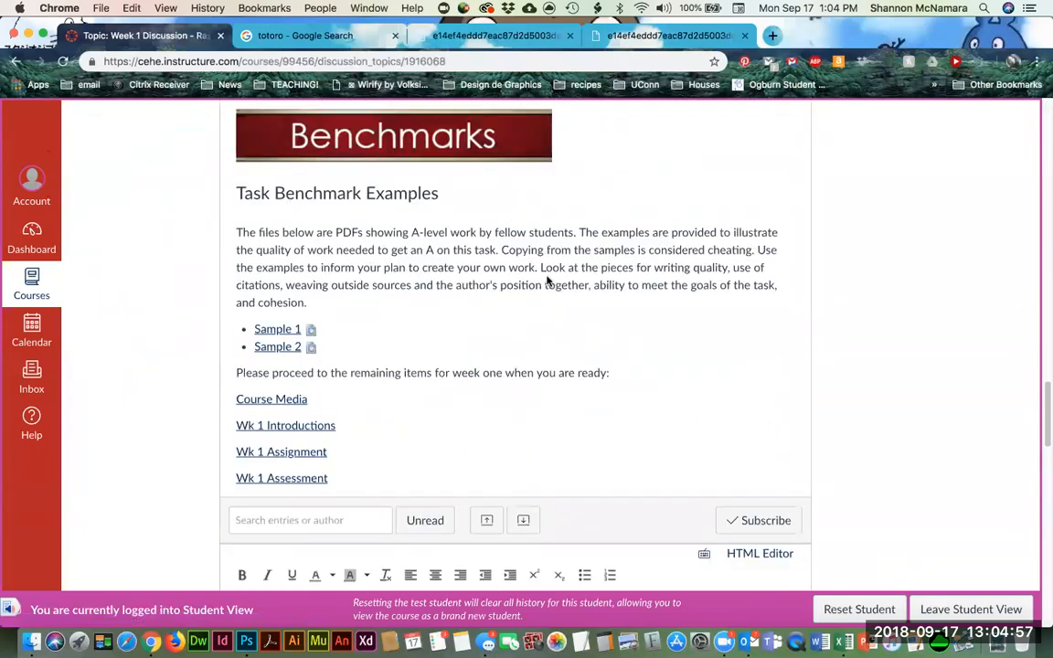
pyautogui.scroll(-5, 359, 414)
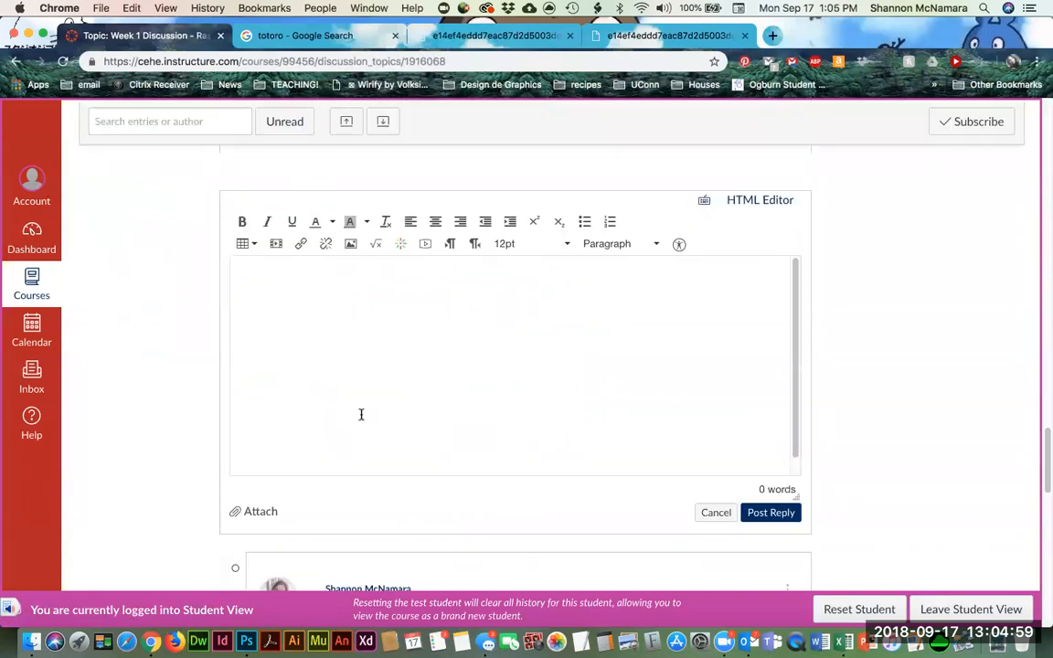
# Step: Write "To learn how to embed this image, watch today's live session!" in the reply and start a new line below it
pyautogui.write('To learn how ot')
pyautogui.press('BackSpace')
pyautogui.press('BackSpace')
pyautogui.press('BackSpace')
pyautogui.write('to embed this imag')
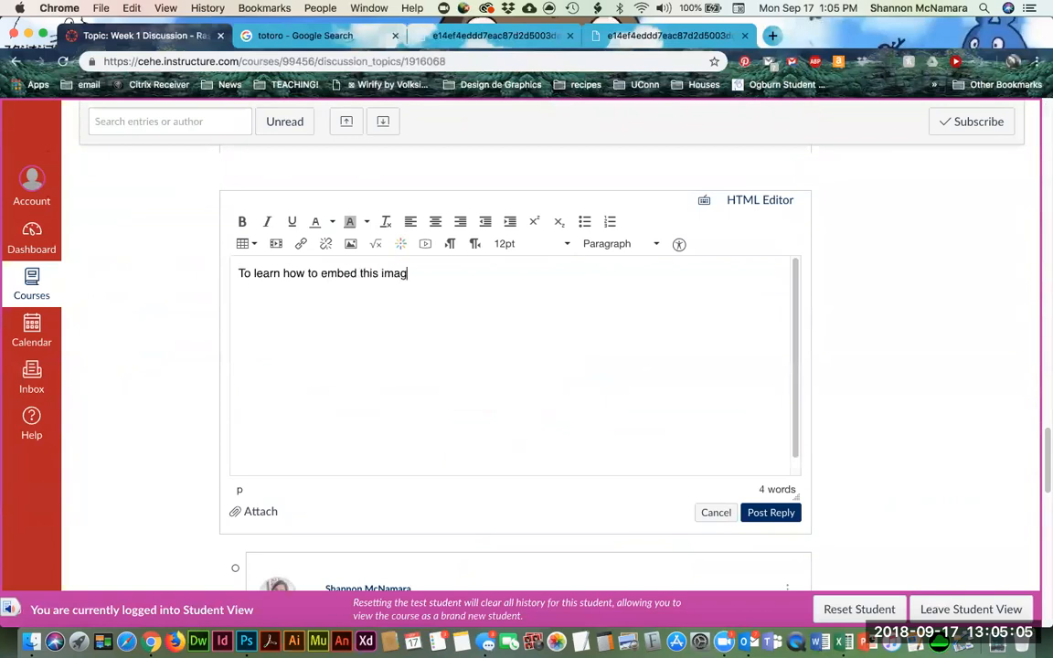
pyautogui.write("e, watch today's ")
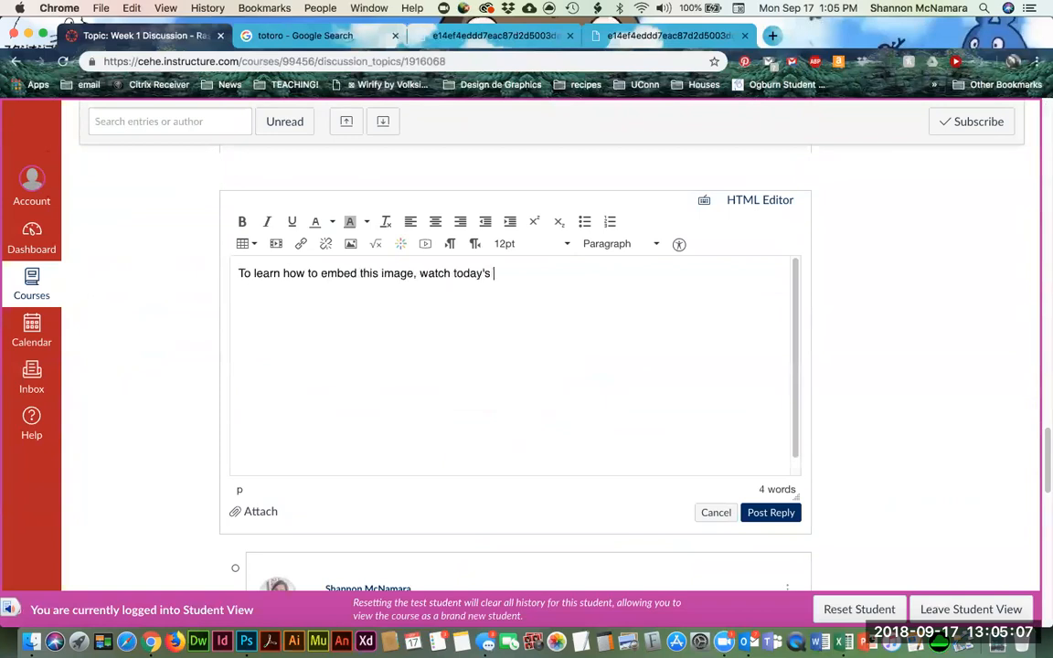
pyautogui.write('live session!')
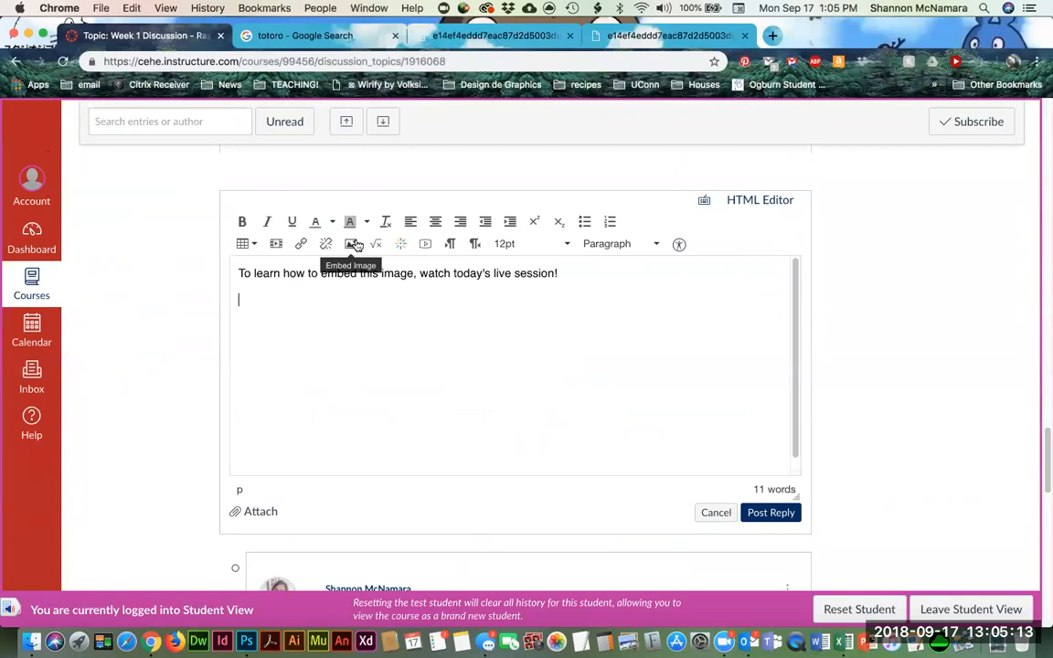
# Step: Embed the Totoro image below the text from the copied .jpg address, with the alt text "Totoro"
pyautogui.click(350, 243)
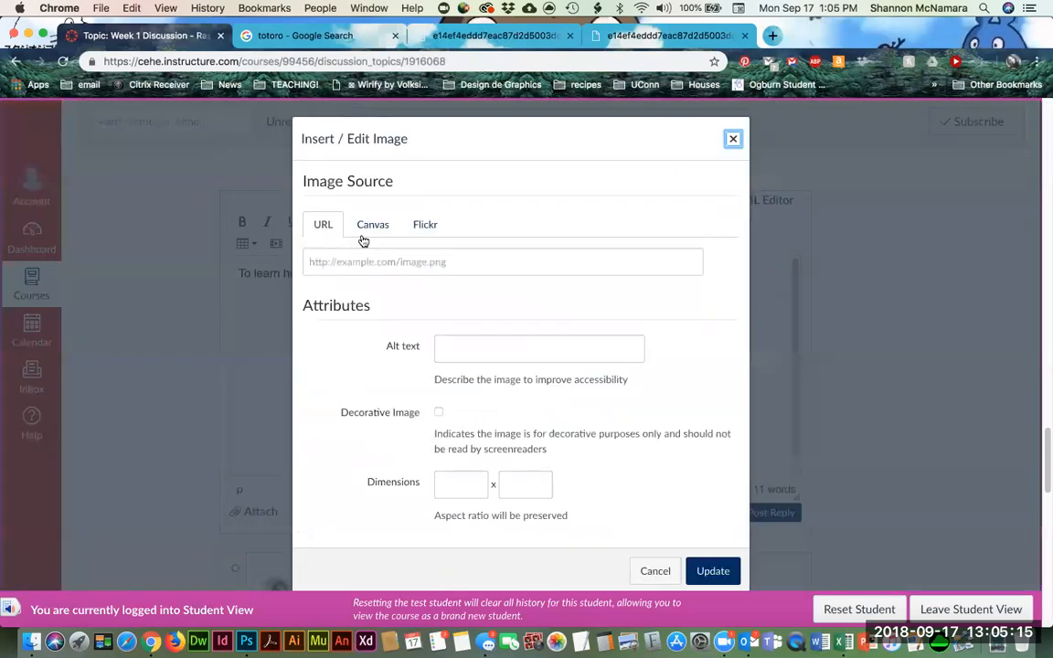
pyautogui.click(322, 262)
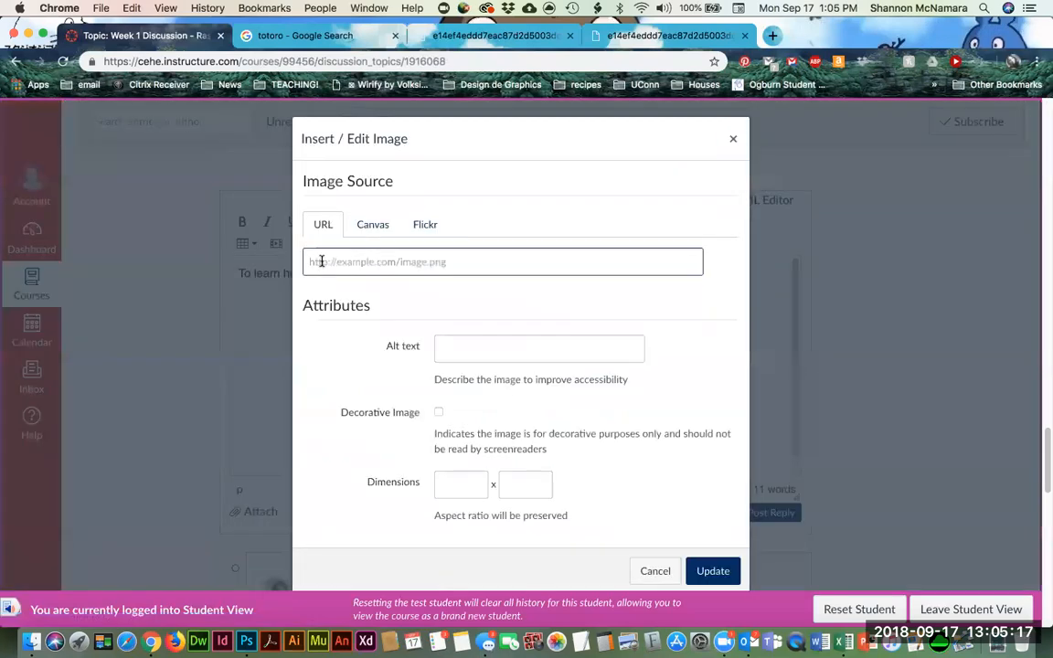
pyautogui.press('super+v')
pyautogui.click(472, 354)
pyautogui.write('Totora')
pyautogui.press('BackSpace')
pyautogui.write('o')
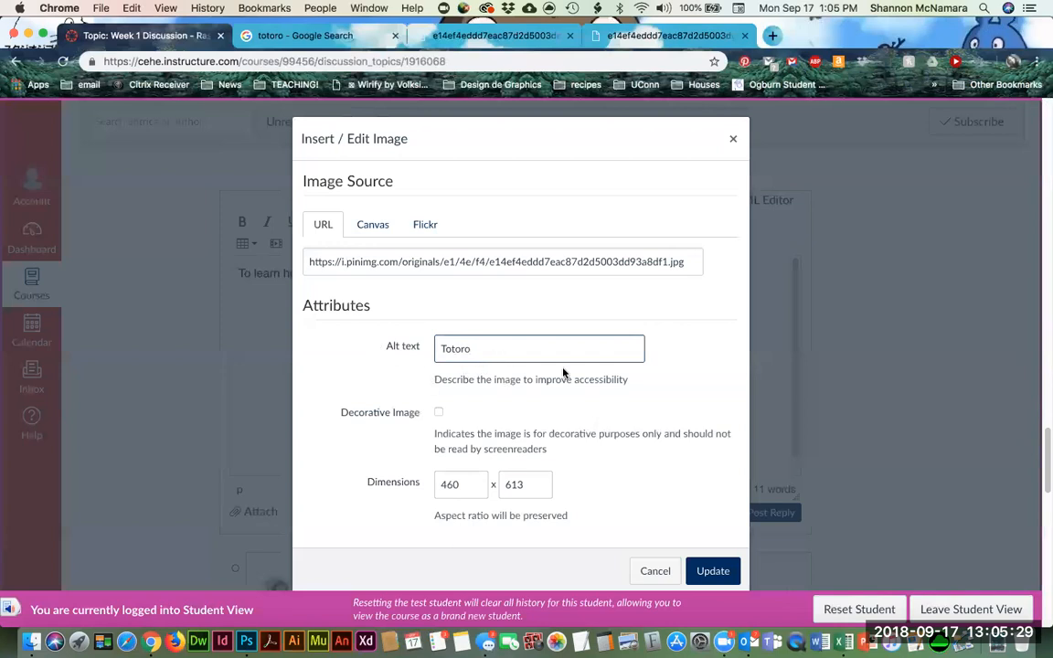
pyautogui.click(713, 571)
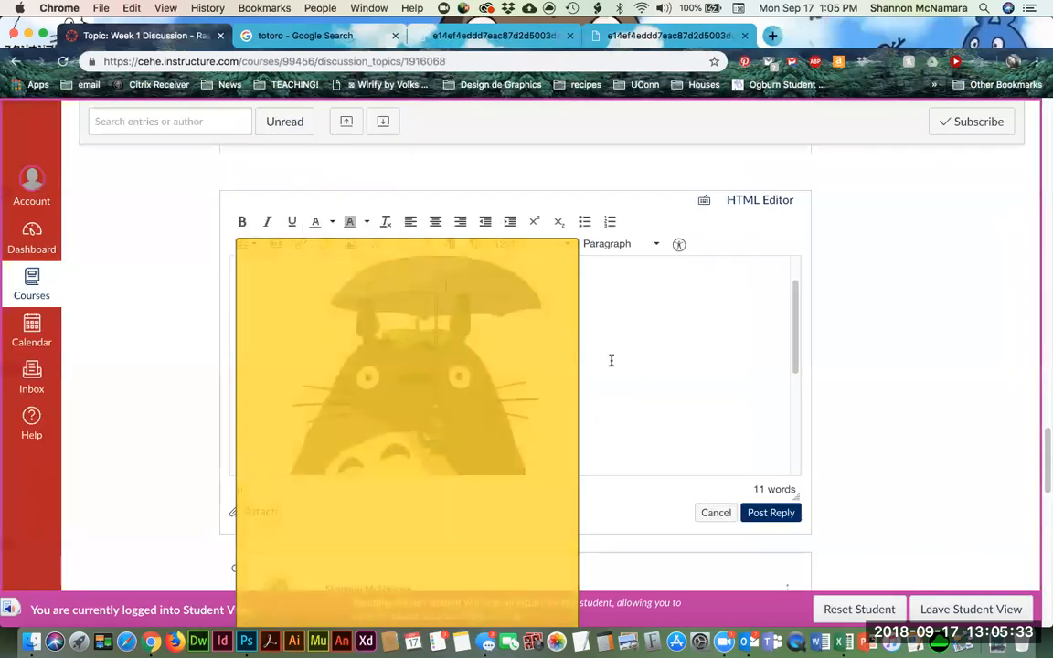
# Step: Check the whole embedded image in the reply and post the reply to the discussion
pyautogui.scroll(-5, 606, 363)
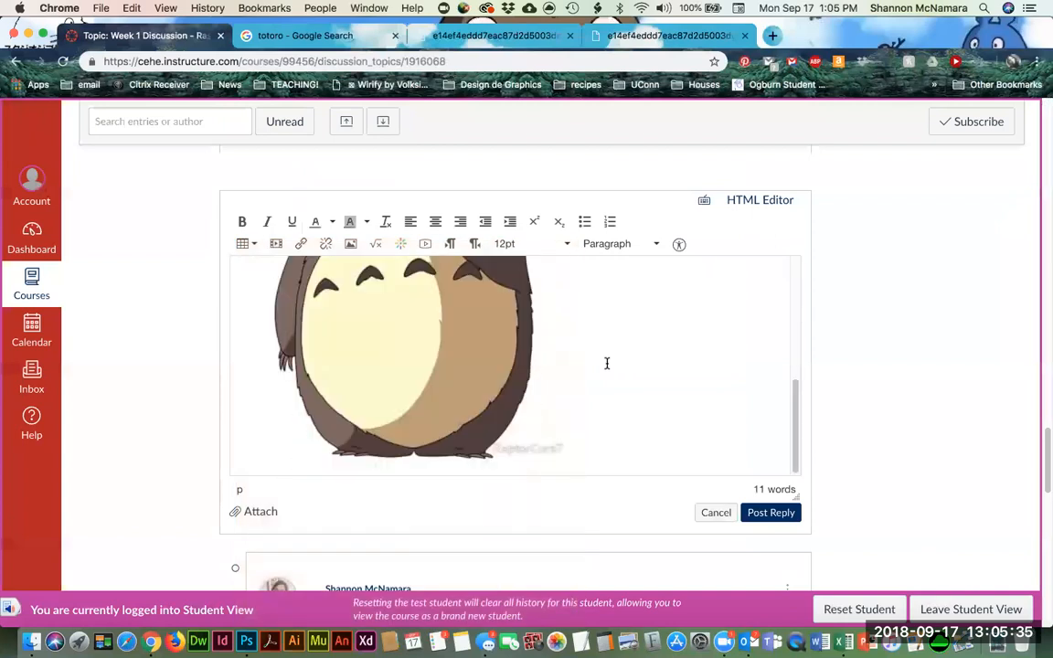
pyautogui.scroll(5, 606, 362)
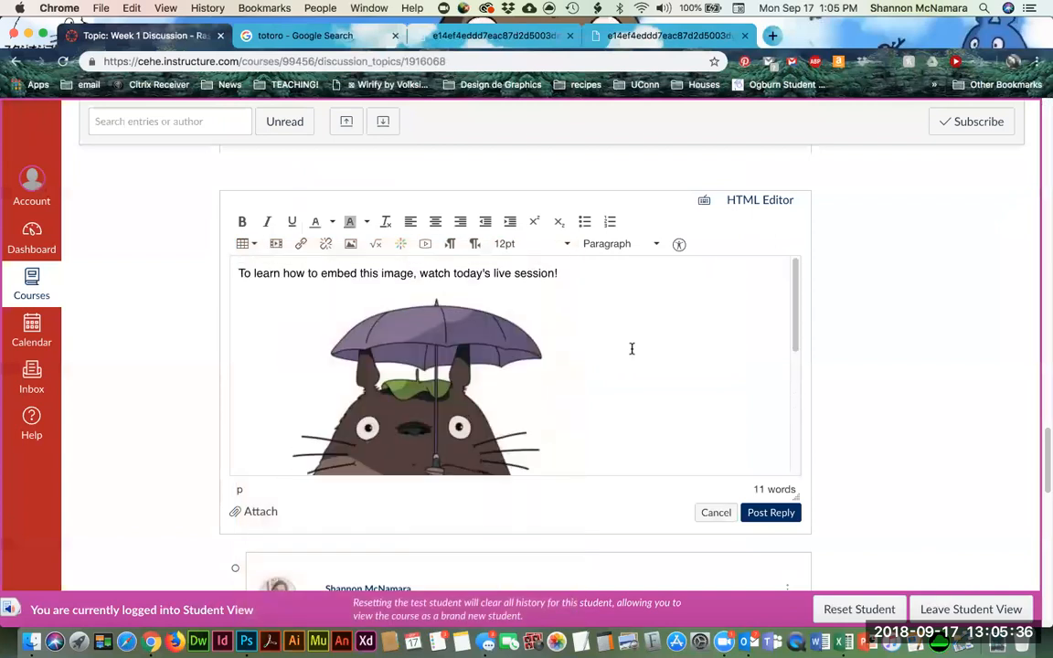
pyautogui.click(781, 512)
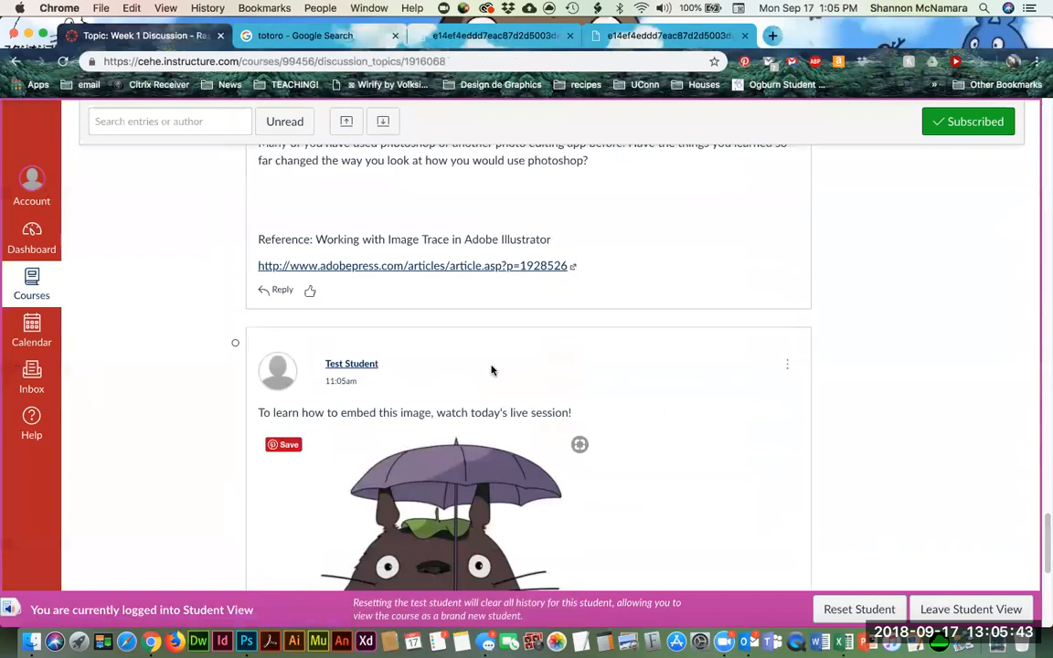
pyautogui.scroll(5, 495, 365)
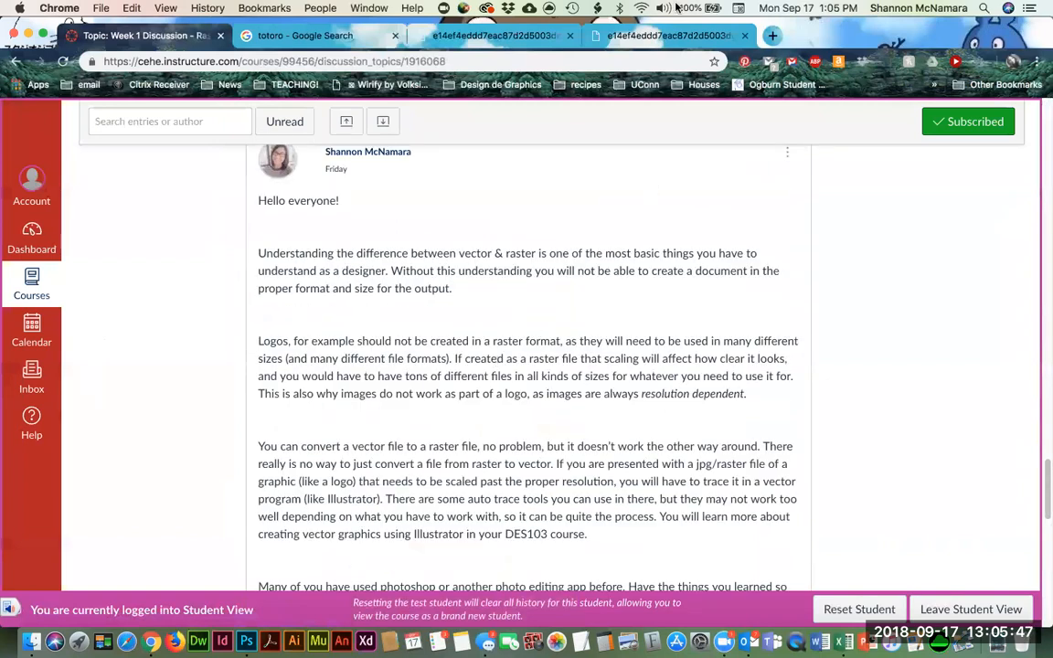
# Step: Close the two Totoro image pages and go on from the discussion to the Week 1 Assignment - Desktop Wallpaper page
pyautogui.click(569, 35)
pyautogui.click(568, 35)
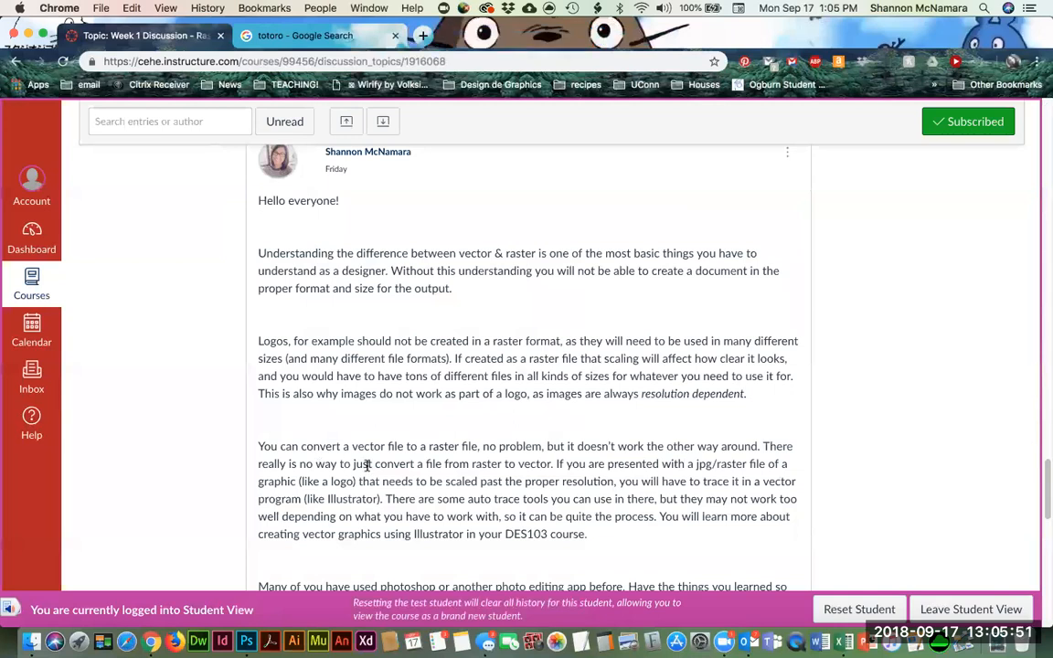
pyautogui.scroll(15, 364, 466)
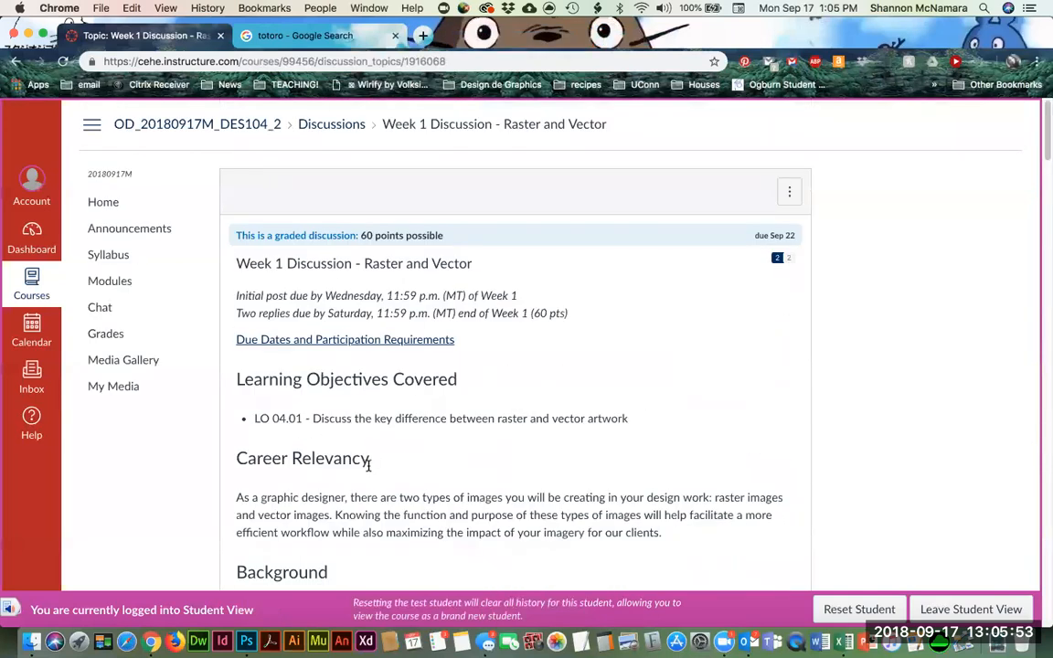
pyautogui.scroll(-15, 912, 424)
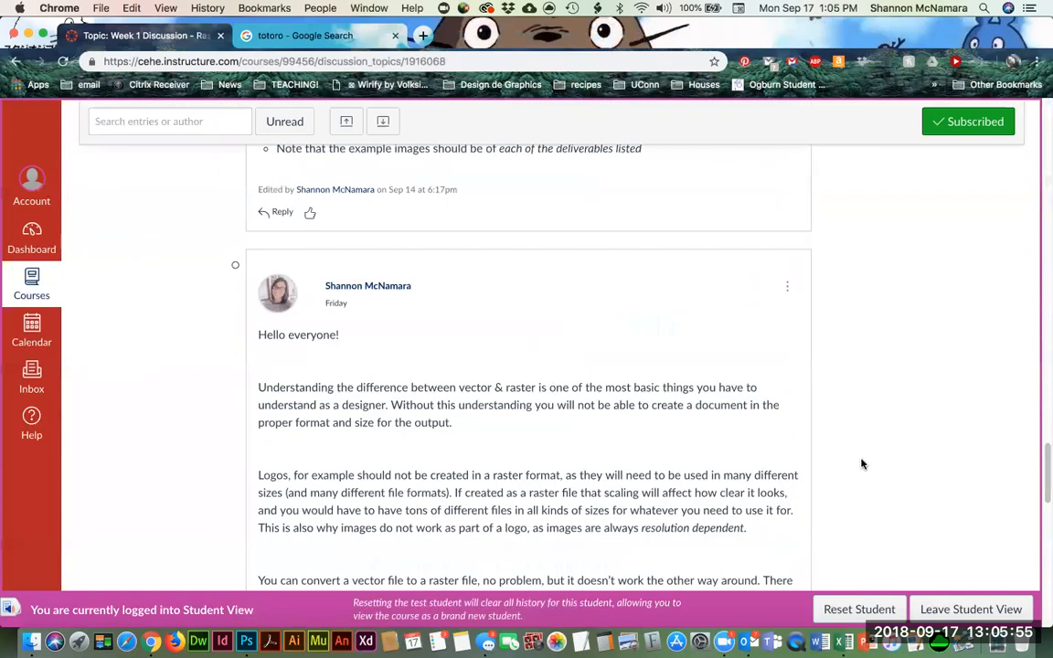
pyautogui.scroll(-10, 861, 464)
pyautogui.click(776, 542)
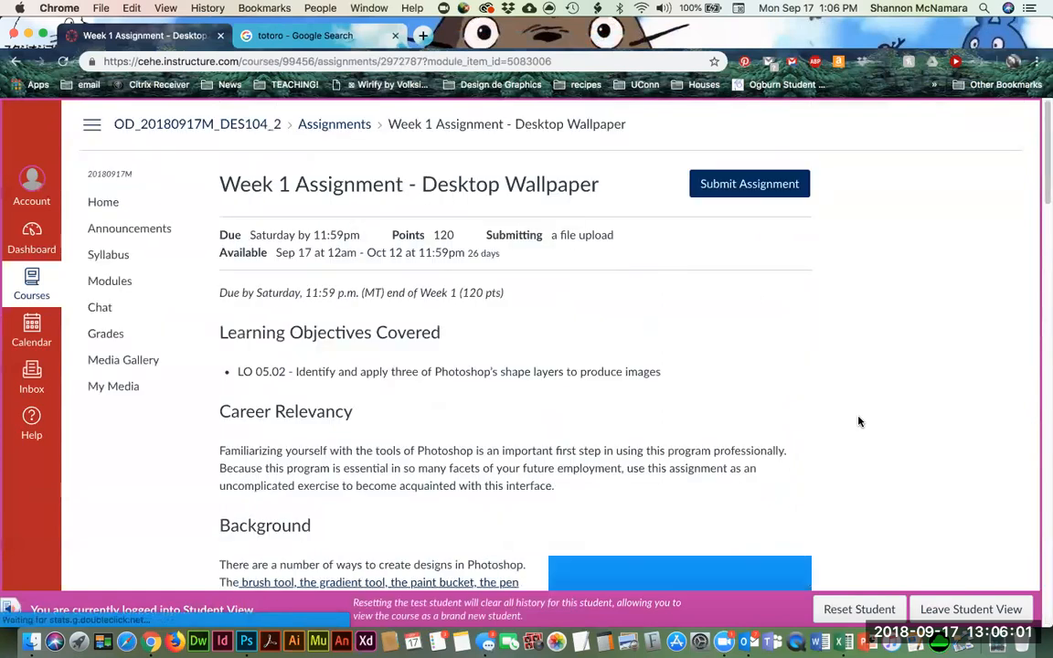
# Step: Go to the DES 104 - Wk 1 presentation and show slide 24 on Assignments
pyautogui.press('super+grave')
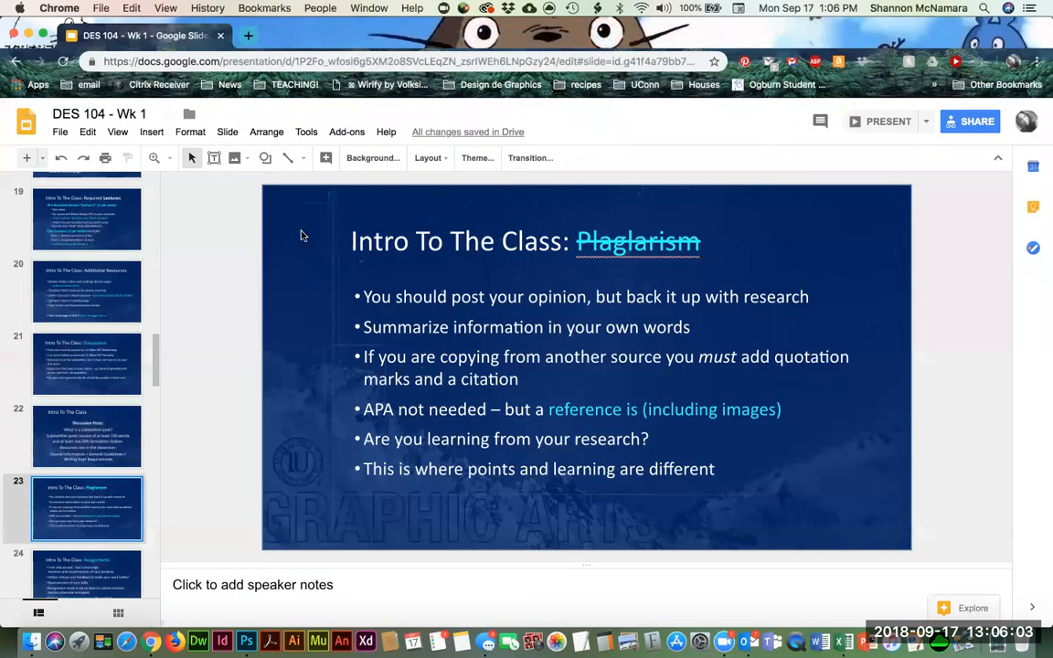
pyautogui.scroll(-1, 107, 497)
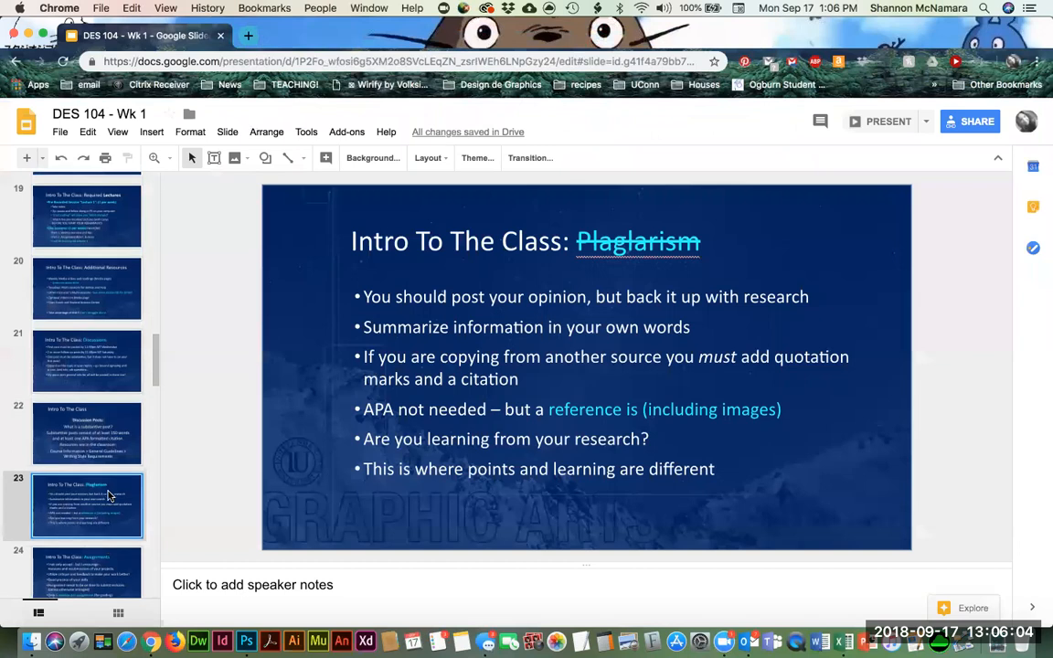
pyautogui.click(89, 561)
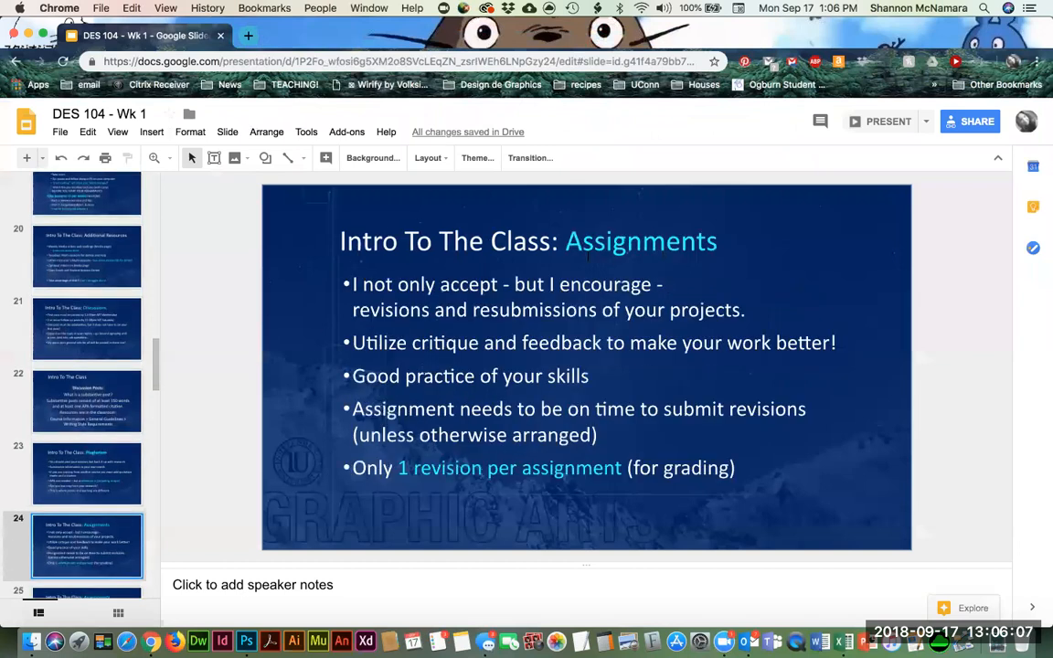
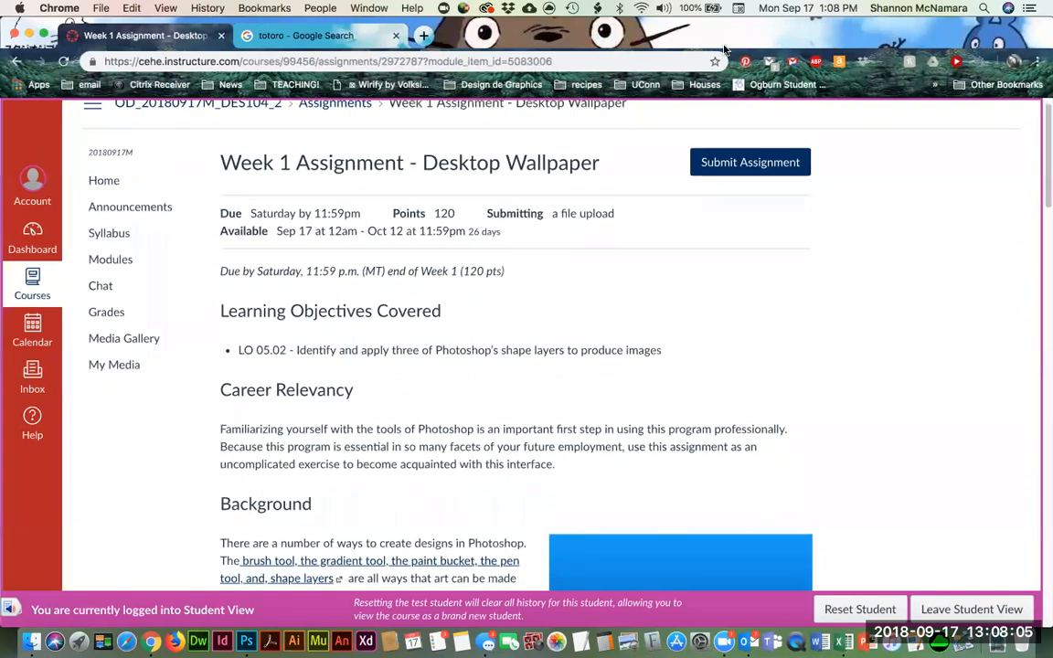
# Step: Hide the open applications and close the MBA620_Business Plans folder window to show the desktop wallpaper
pyautogui.press('super+Tab')
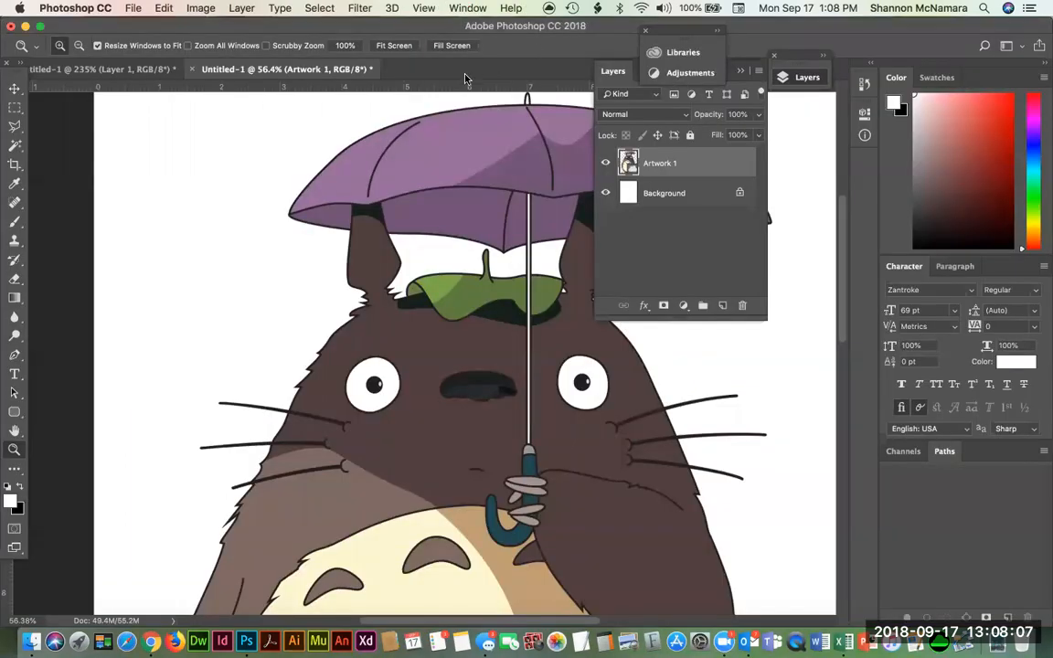
pyautogui.press('super+h')
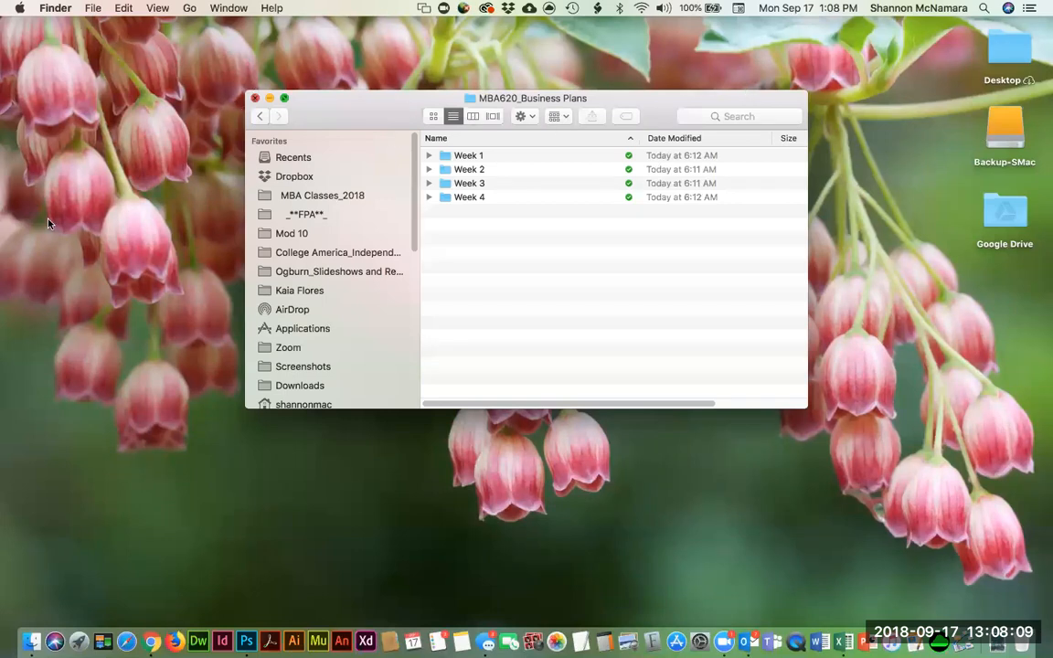
pyautogui.click(255, 98)
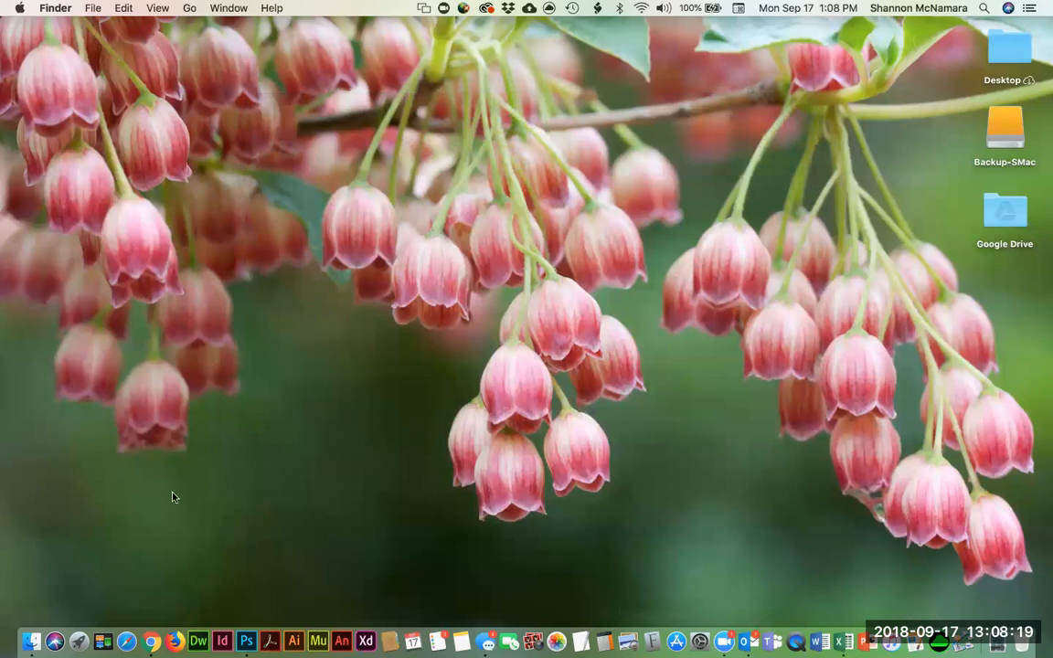
# Step: Return to the Week 1 Assignment page in Chrome and read its Background section on the shape layers and shape modes
pyautogui.click(151, 640)
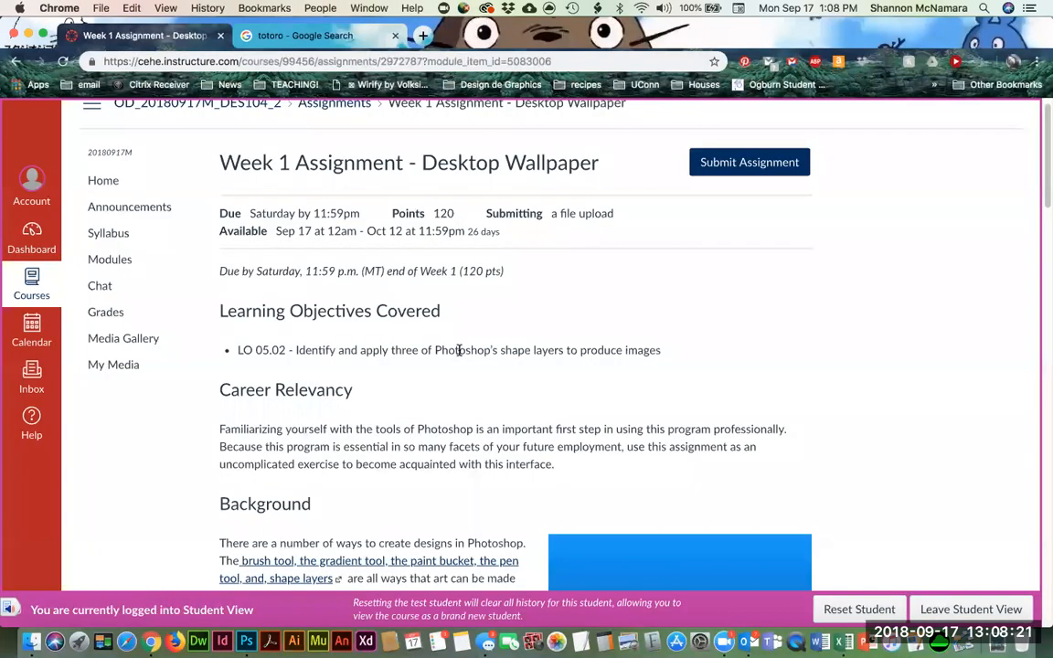
pyautogui.scroll(-5, 462, 351)
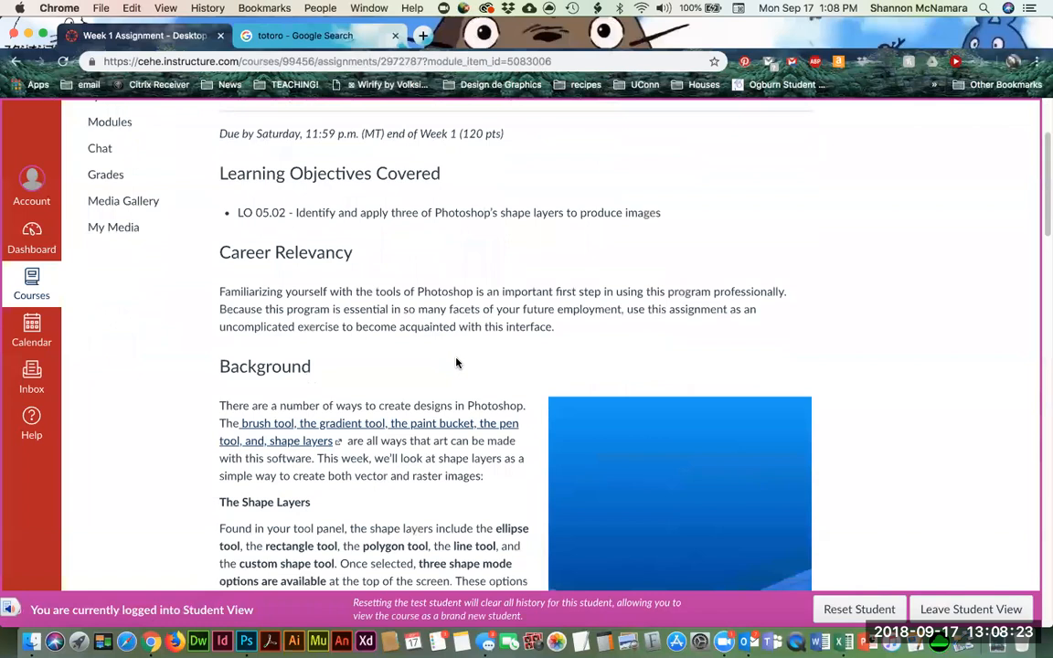
pyautogui.scroll(-1, 459, 365)
pyautogui.scroll(-1, 463, 366)
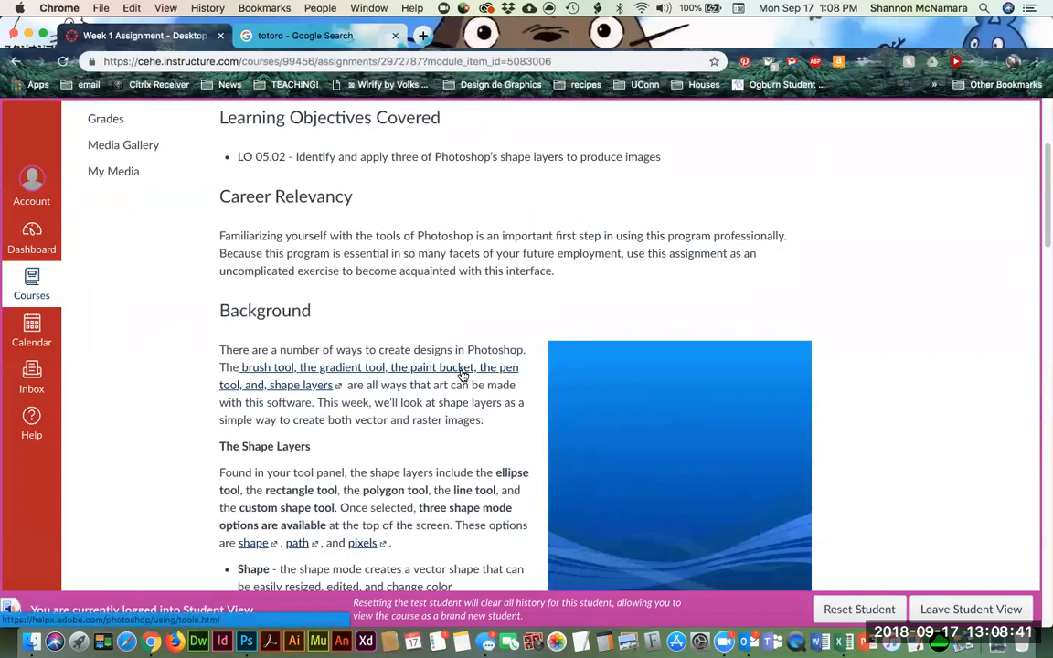
pyautogui.scroll(-4, 693, 326)
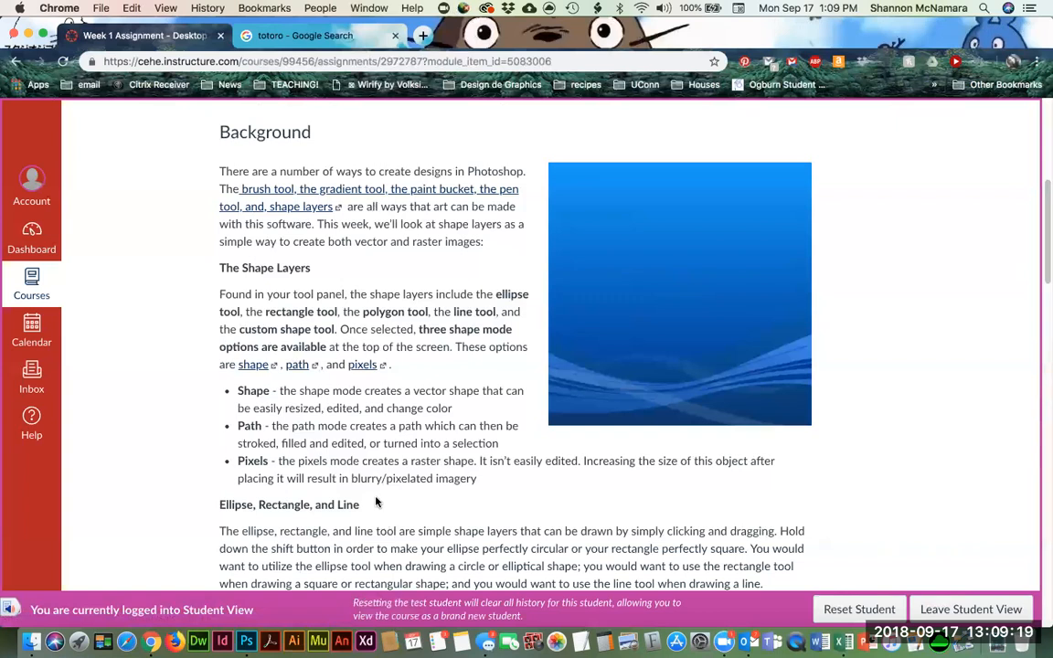
# Step: Switch to Photoshop and close both Untitled-1 Totoro documents without saving them
pyautogui.click(246, 642)
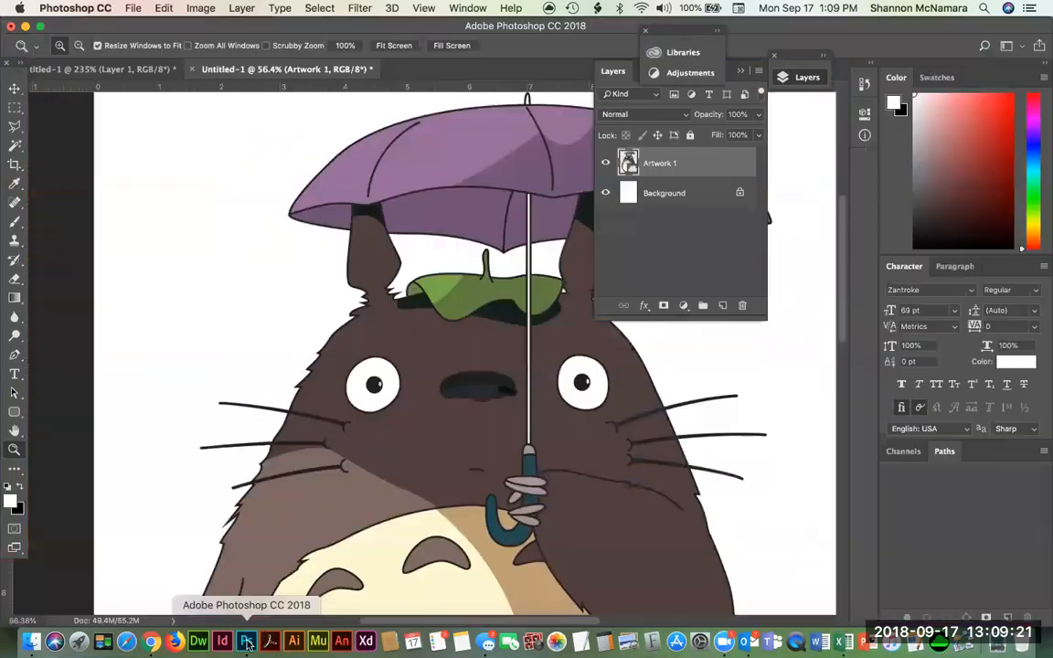
pyautogui.click(190, 69)
pyautogui.click(474, 234)
pyautogui.press('super+w')
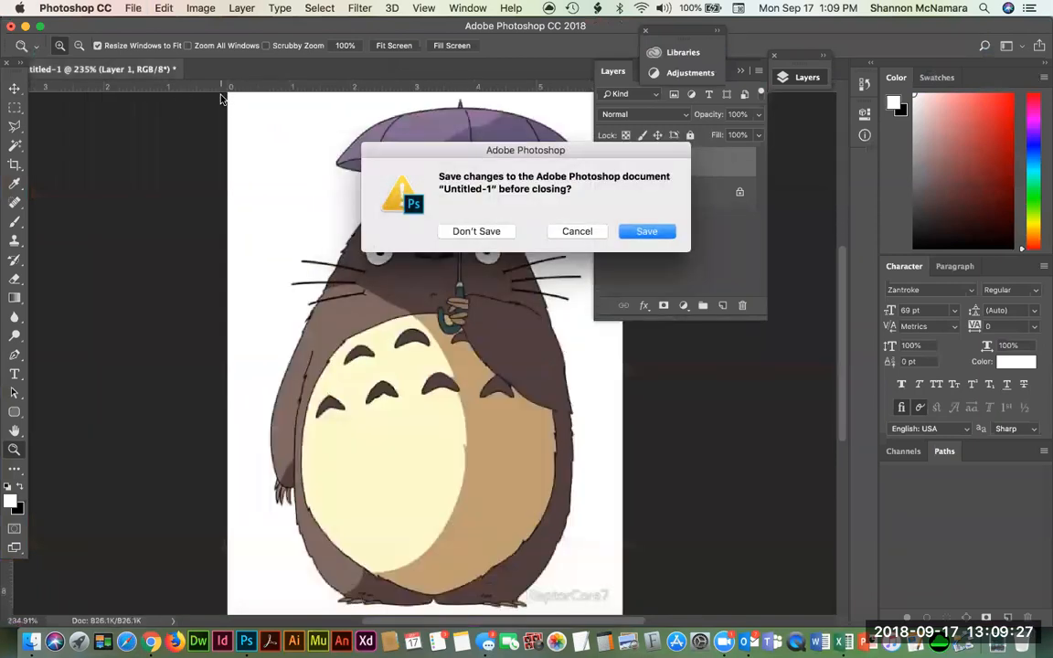
pyautogui.click(477, 231)
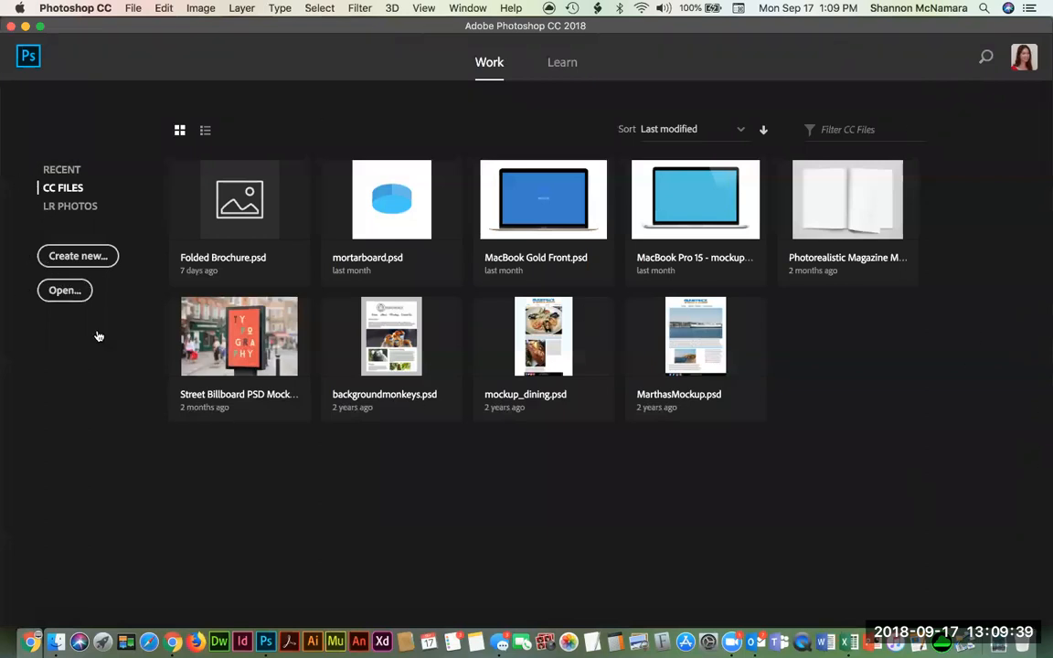
# Step: Create a new 460 × 613 px RGB document at 72 pixels/inch with a white background
pyautogui.click(79, 257)
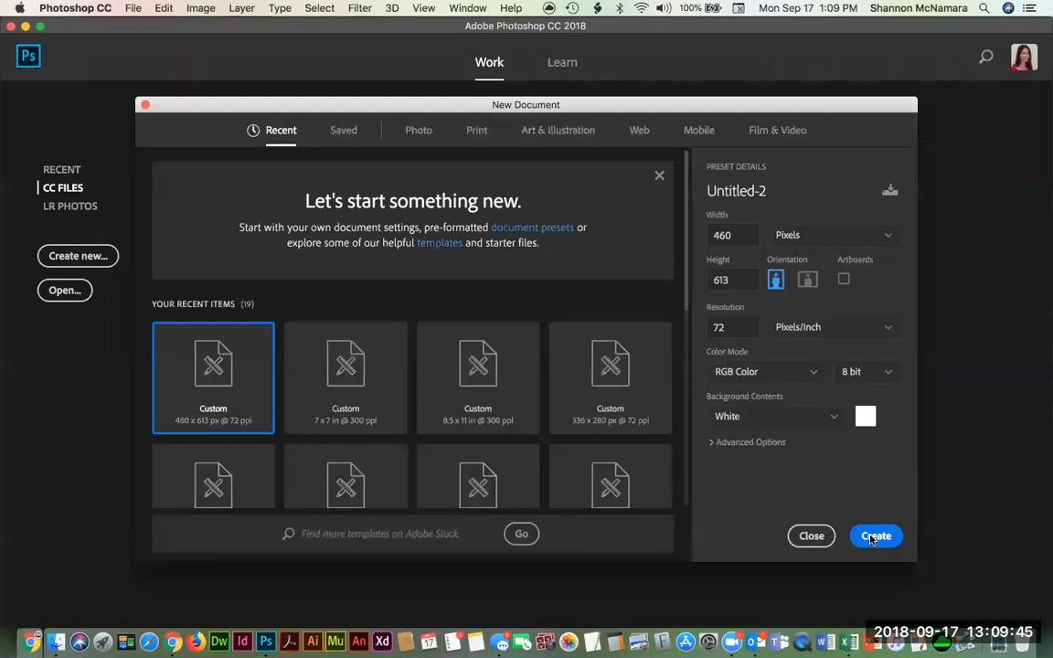
pyautogui.click(873, 538)
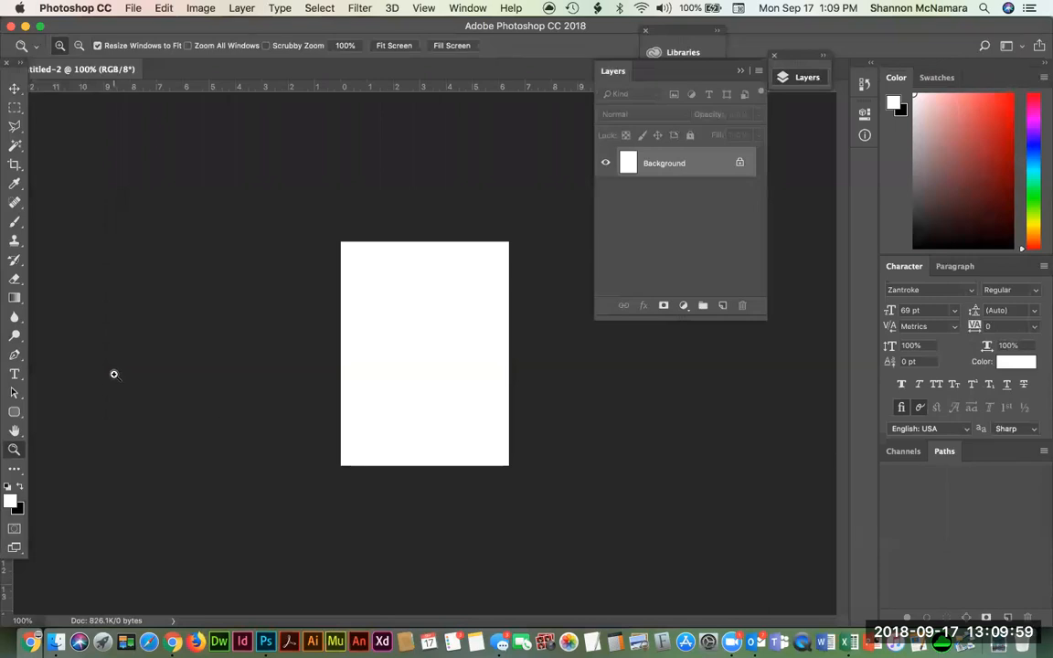
# Step: Switch the tools to a two-column layout and back to a single column
pyautogui.click(22, 64)
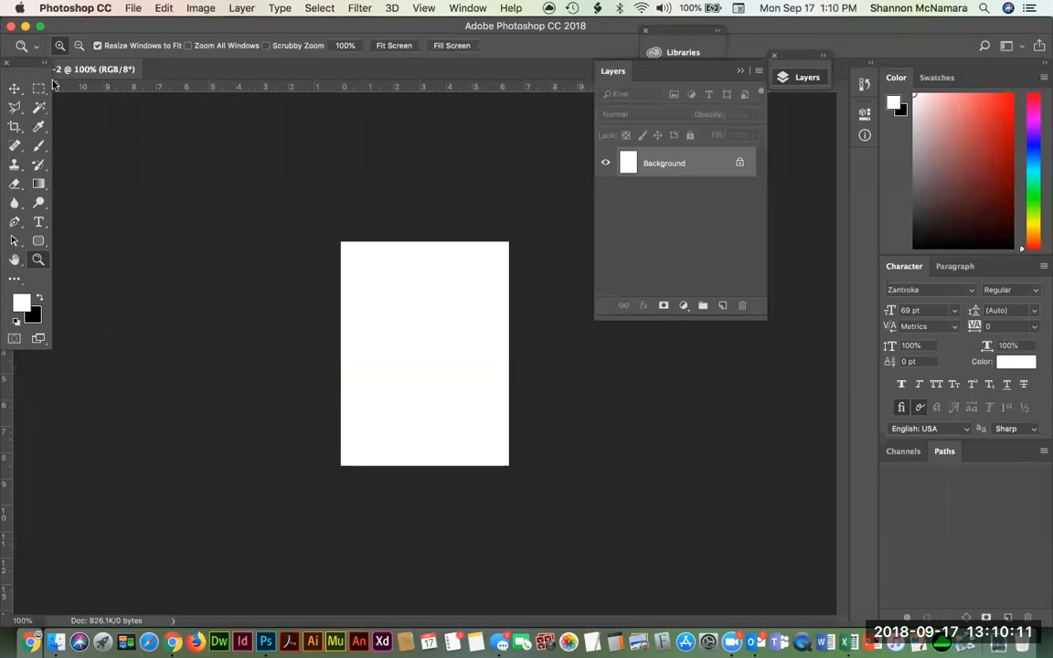
pyautogui.click(46, 65)
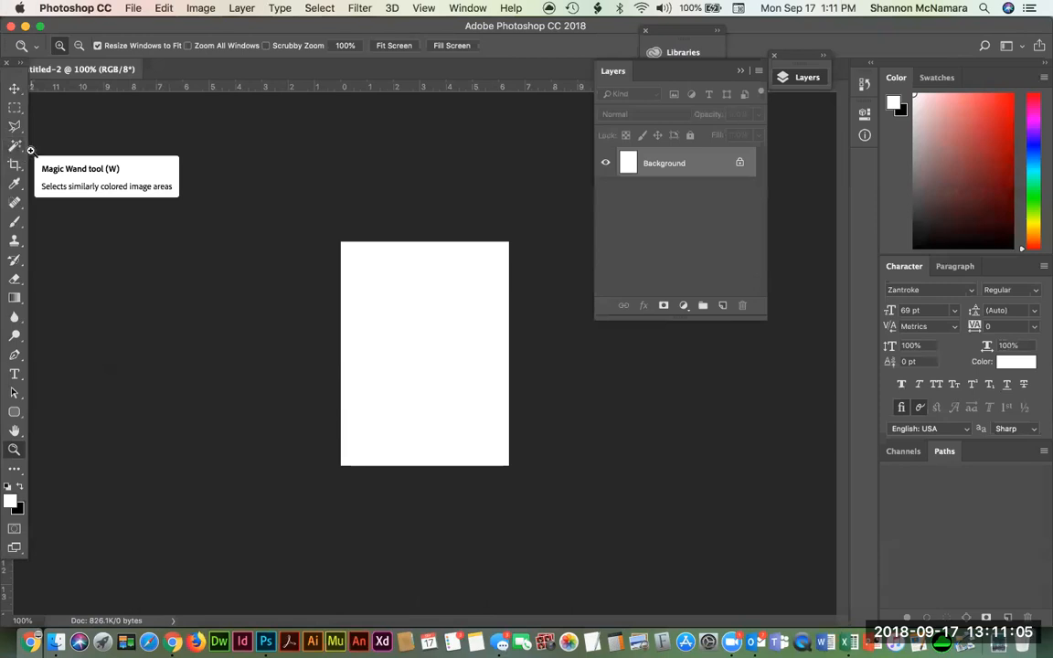
# Step: Draw a rectangular marquee selection in the upper-left area of the white canvas, about half the canvas wide and high
pyautogui.click(15, 107)
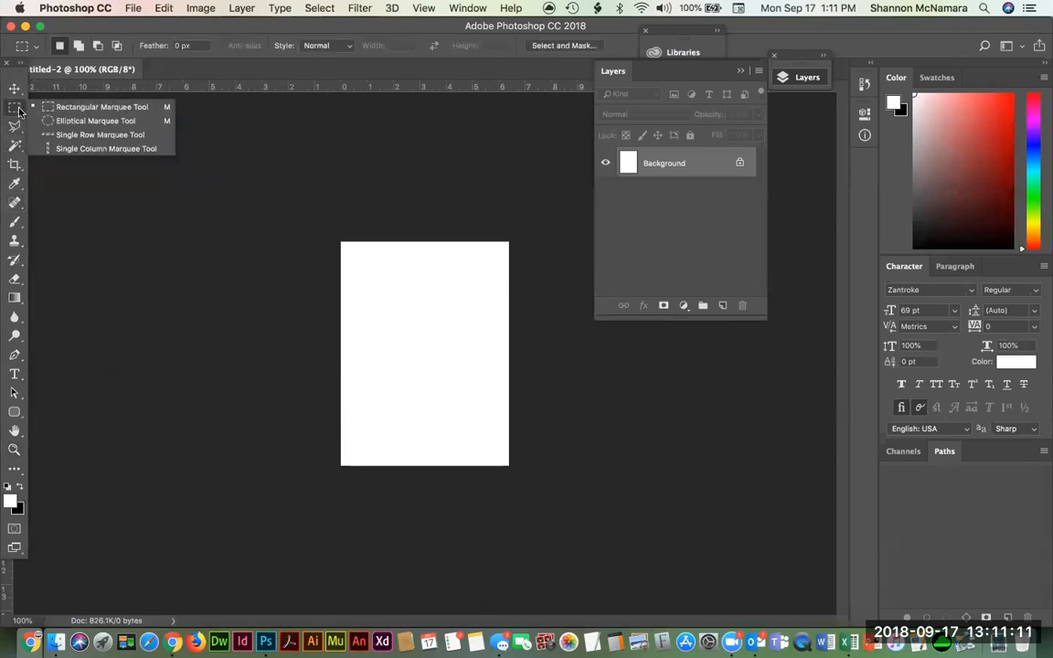
pyautogui.click(92, 107)
pyautogui.moveTo(355, 253); pyautogui.dragTo(434, 356)
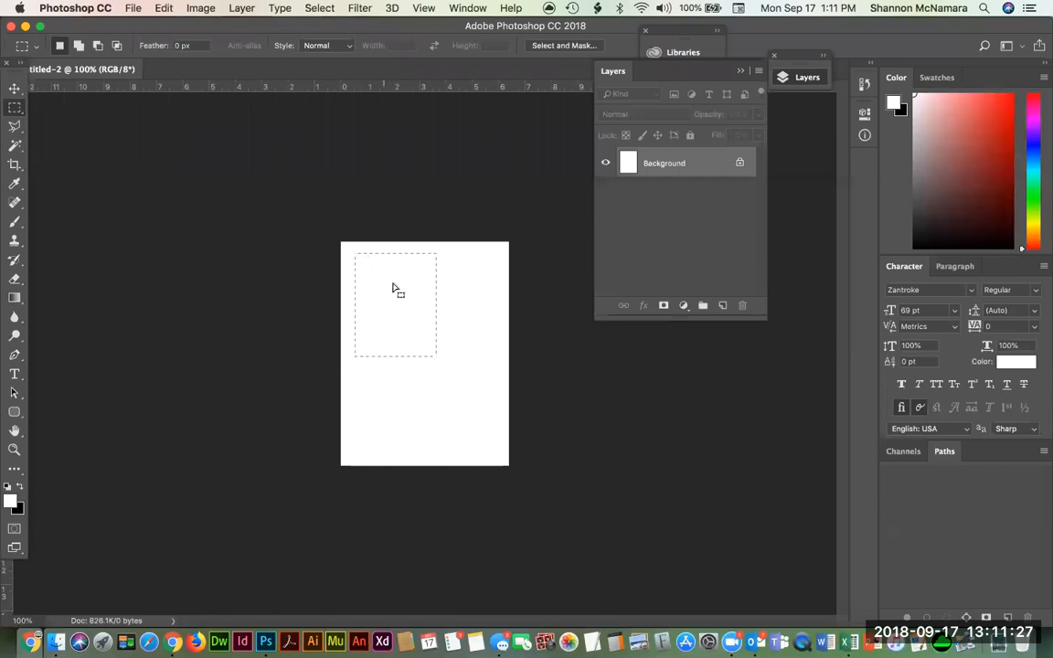
# Step: Set the foreground color to a bright red and move the floating Layers and Libraries panels clear of the canvas
pyautogui.hotkey('ctrl', '0')
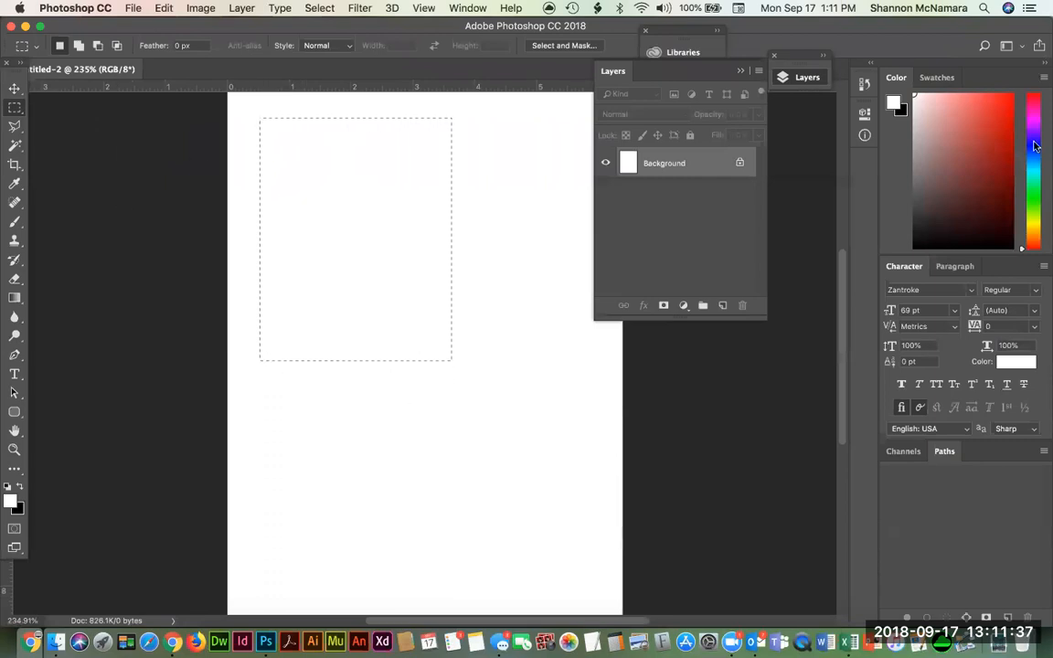
pyautogui.click(992, 111)
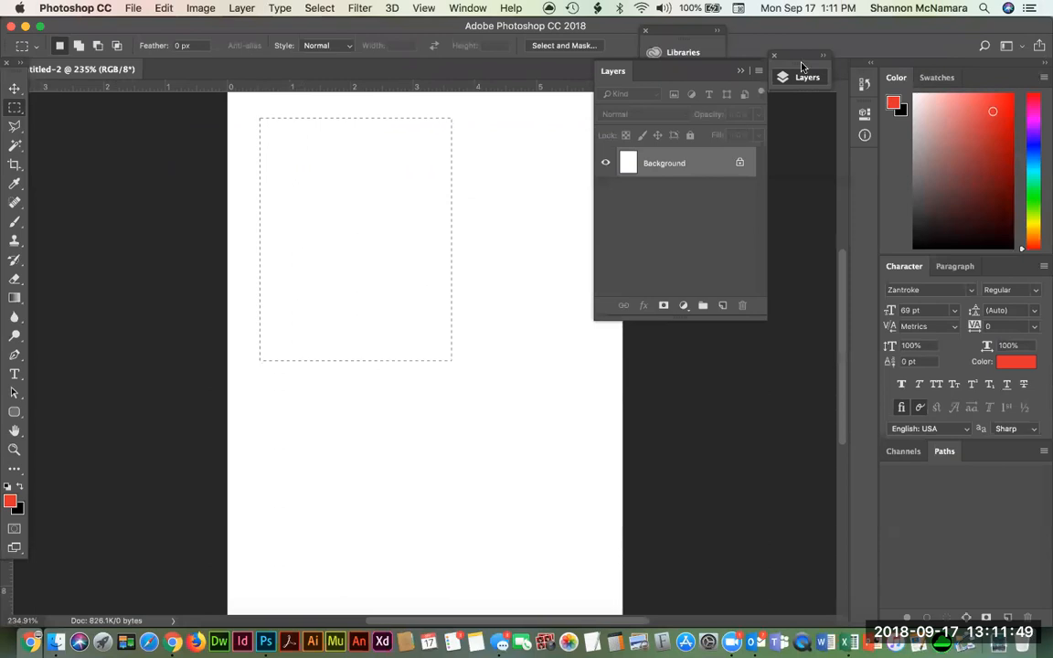
pyautogui.moveTo(676, 69); pyautogui.dragTo(735, 137)
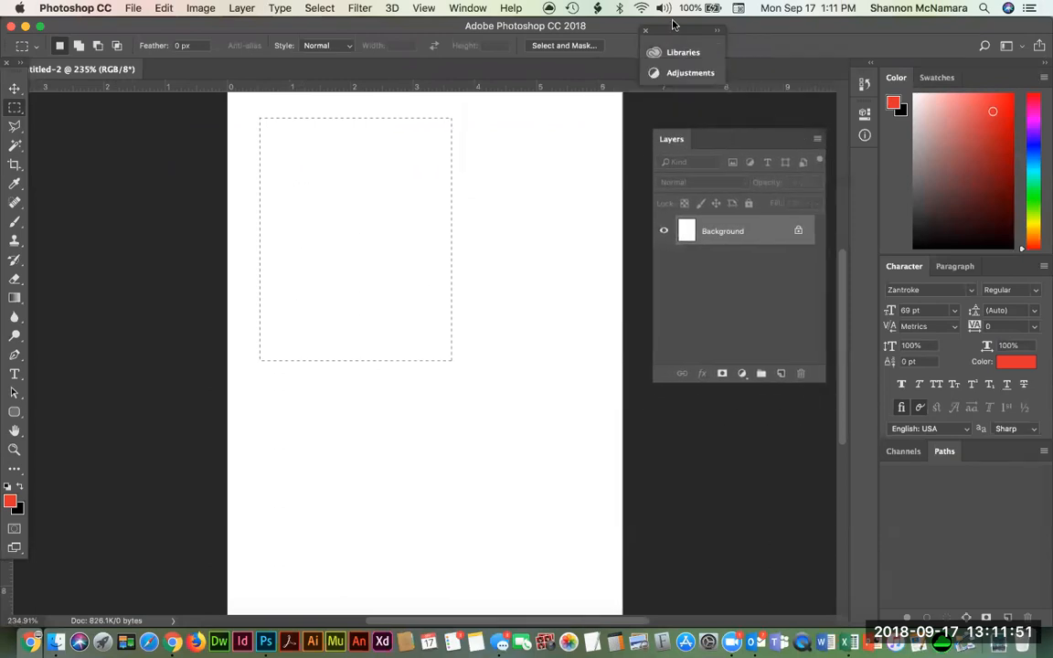
pyautogui.moveTo(693, 52); pyautogui.dragTo(682, 64)
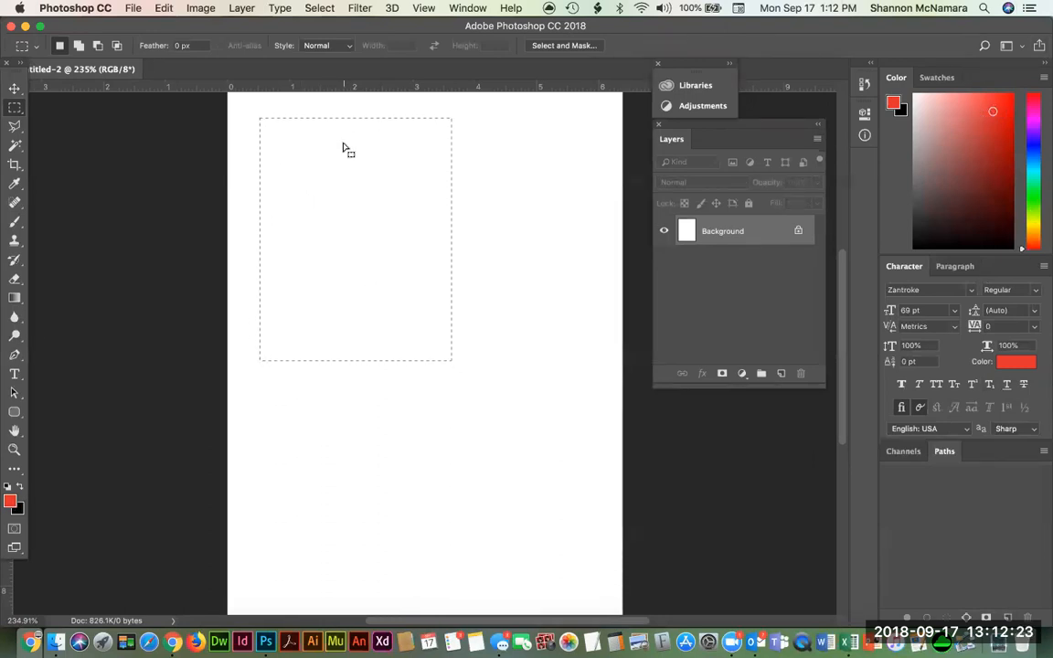
# Step: Review the basic tools and their variants, from marquee, Magic Wand, crop and eyedropper through healing, brush, clone stamp, history brush and eraser
pyautogui.click(15, 146)
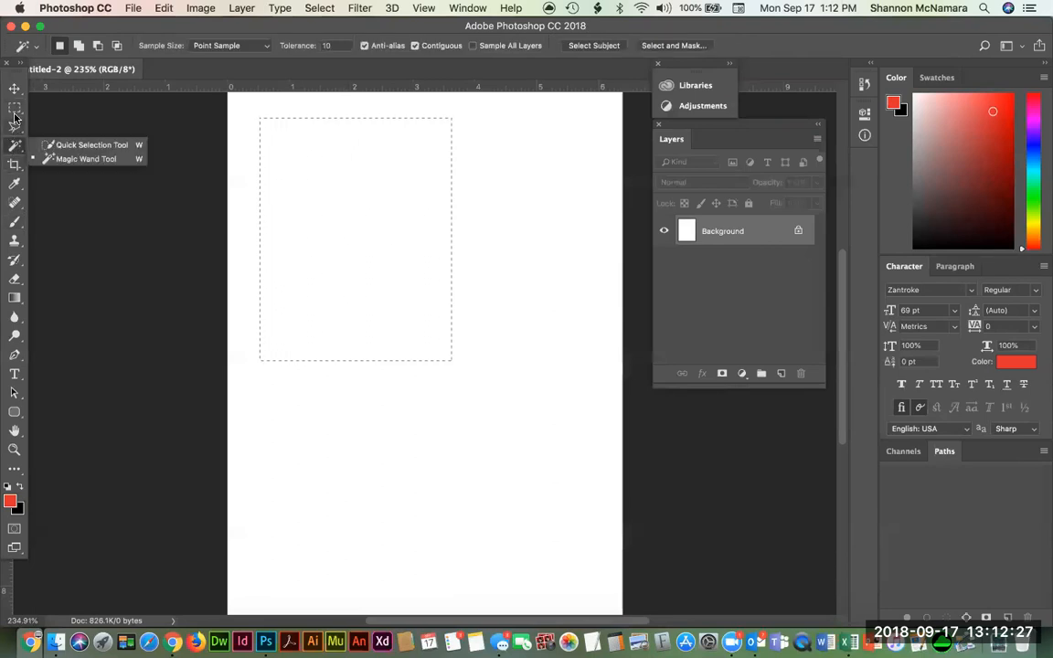
pyautogui.click(15, 217)
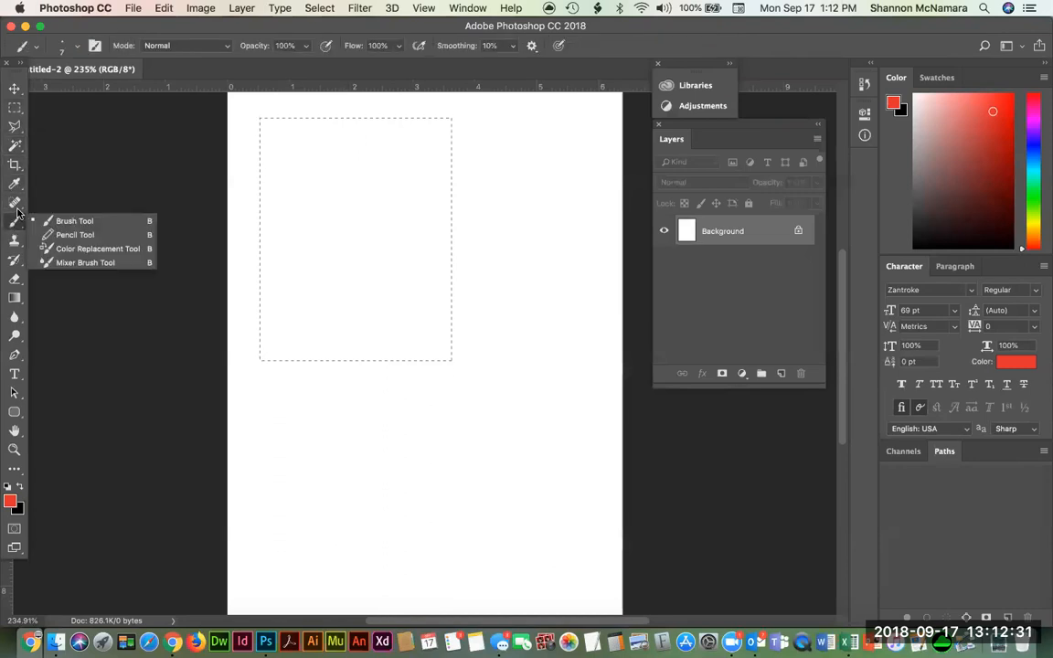
pyautogui.click(16, 183)
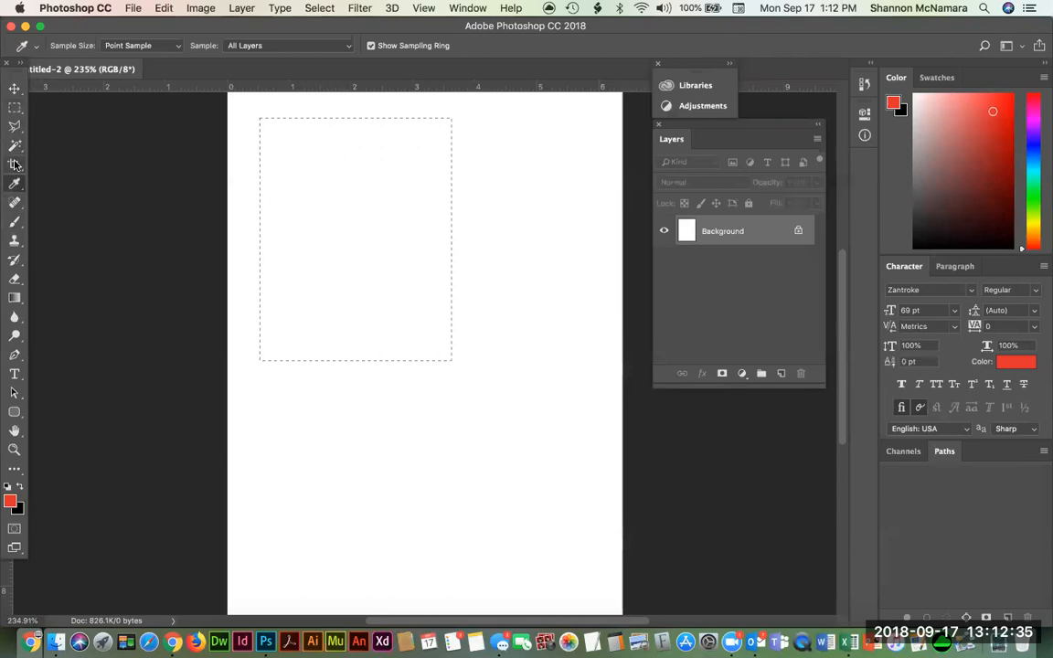
pyautogui.click(16, 146)
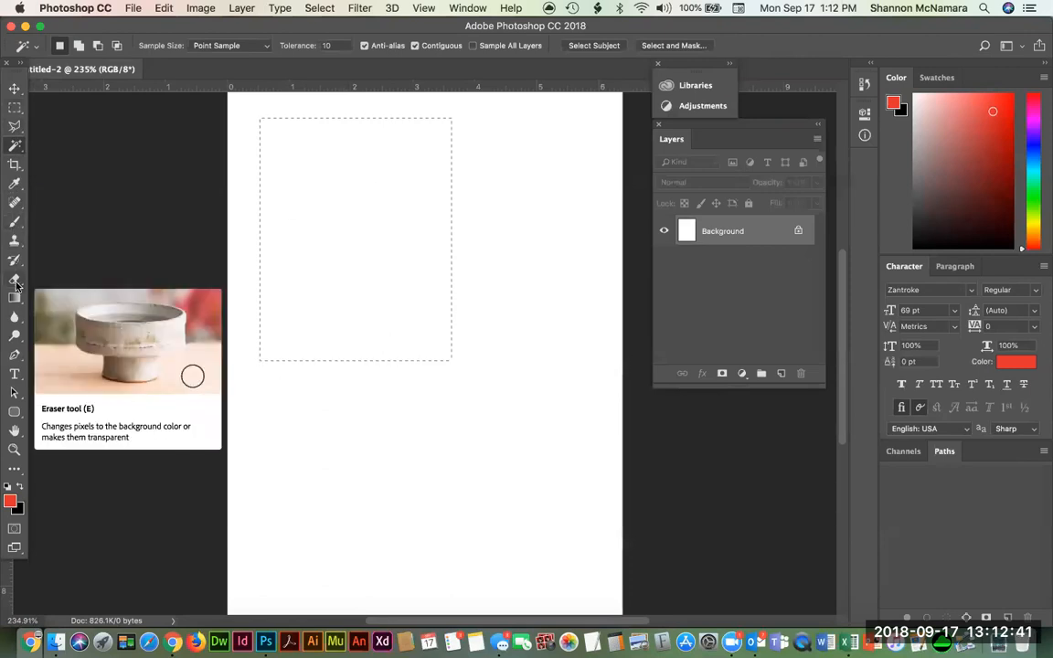
pyautogui.click(14, 107)
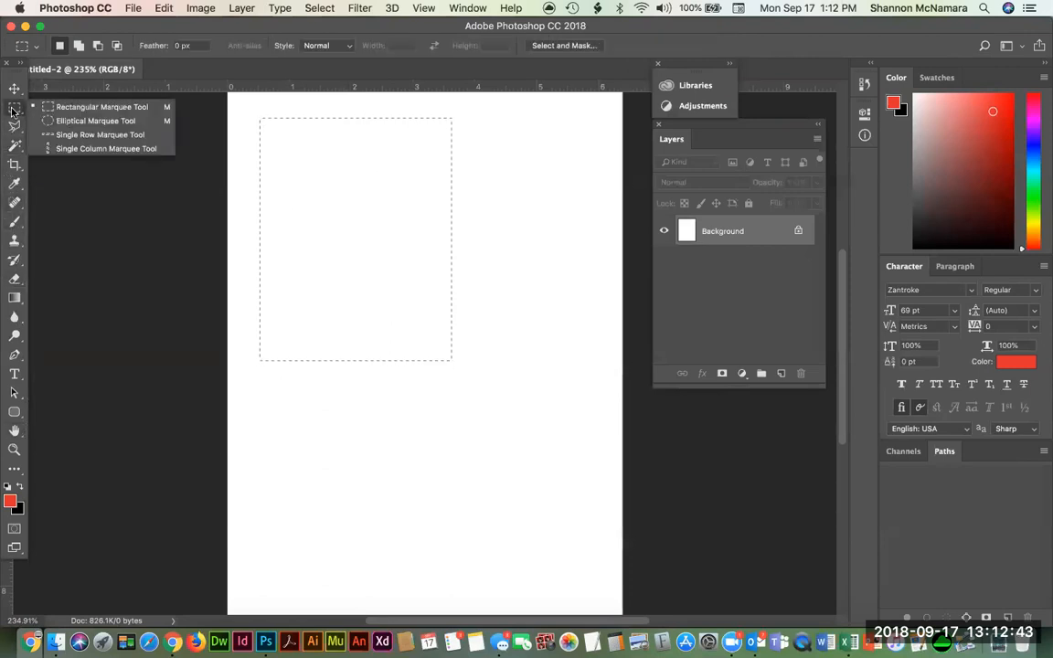
pyautogui.click(15, 129)
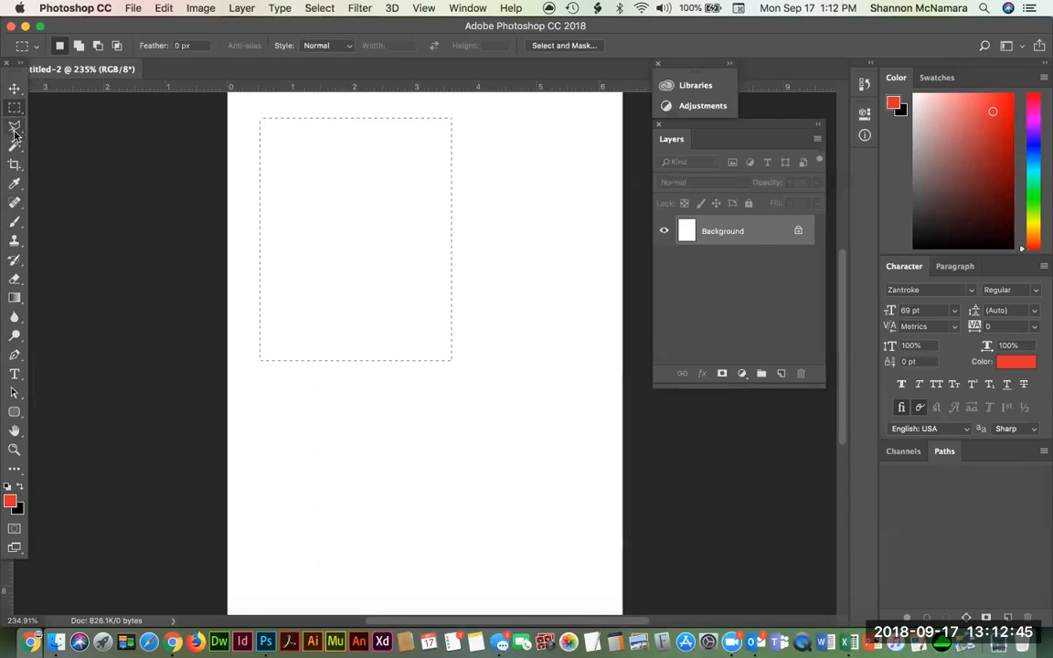
pyautogui.click(15, 148)
pyautogui.click(15, 164)
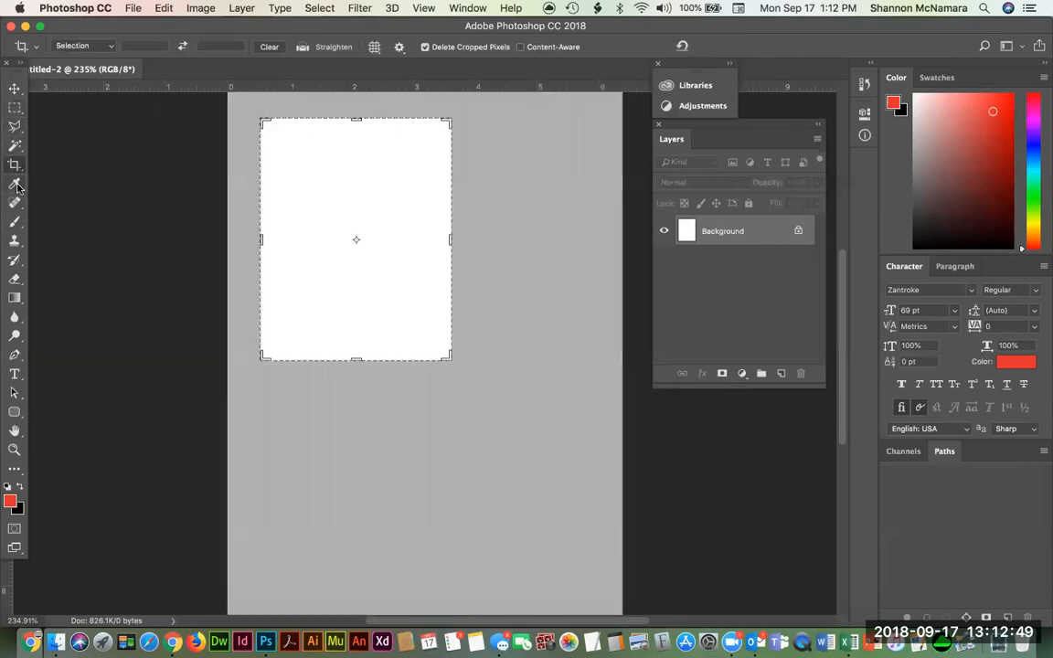
pyautogui.click(16, 185)
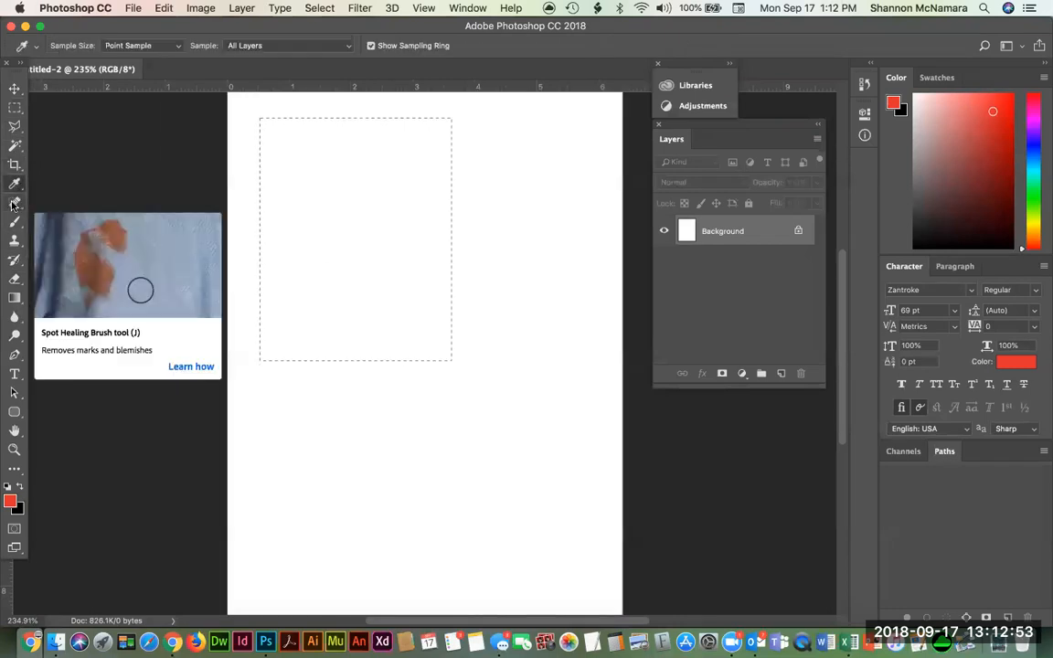
pyautogui.click(14, 205)
pyautogui.click(15, 225)
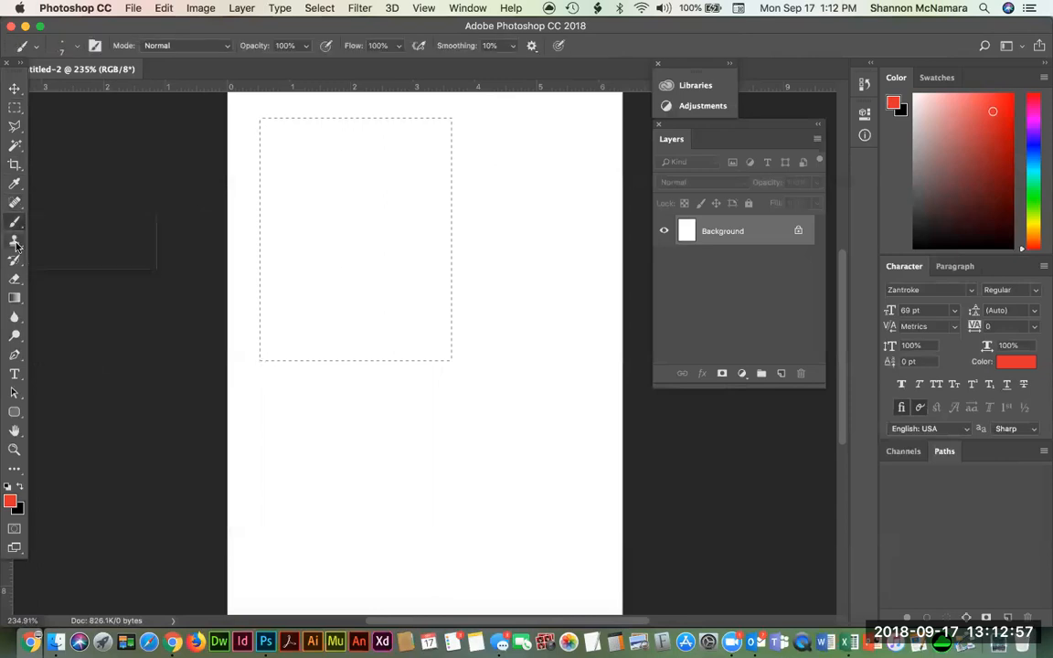
pyautogui.click(15, 242)
pyautogui.click(16, 260)
pyautogui.click(15, 260)
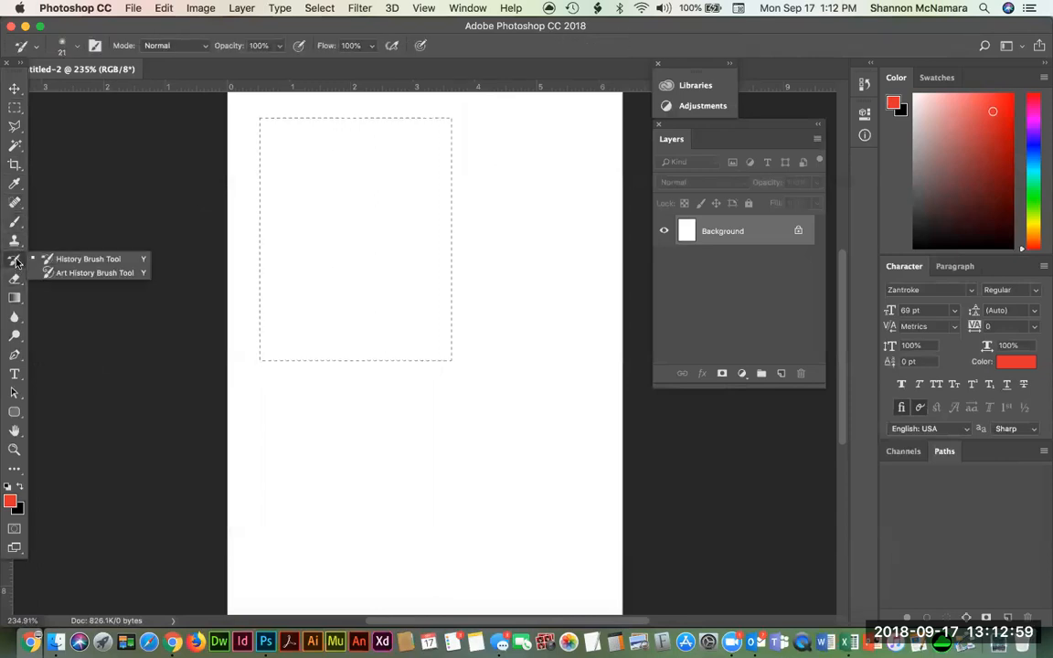
pyautogui.click(14, 280)
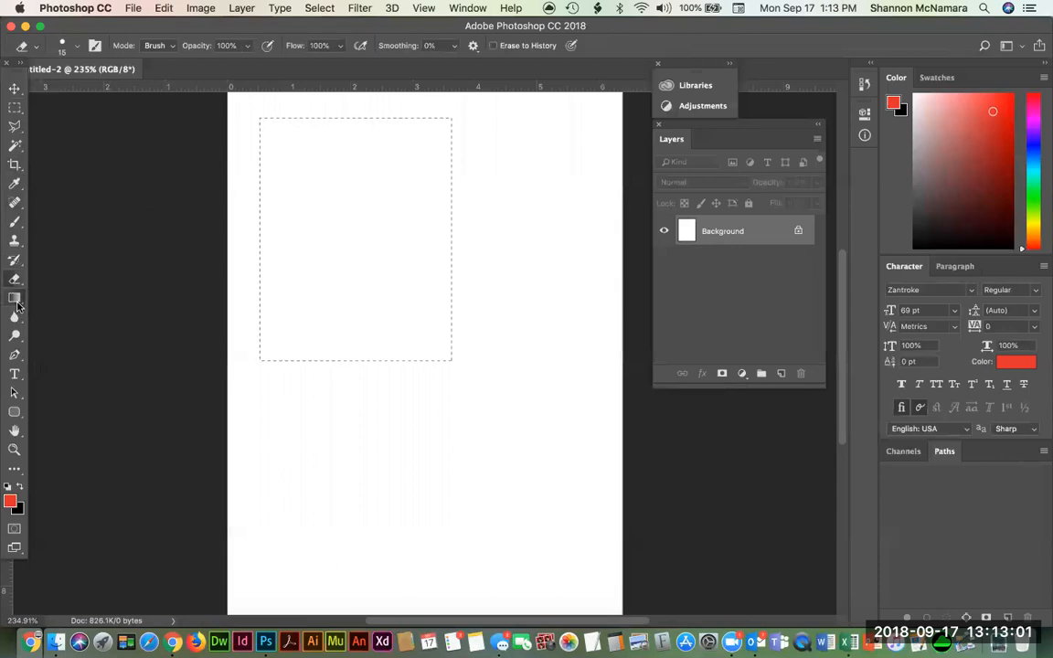
# Step: Fill the rectangular selection with the red foreground color using the Paint Bucket tool and deselect it
pyautogui.click(15, 299)
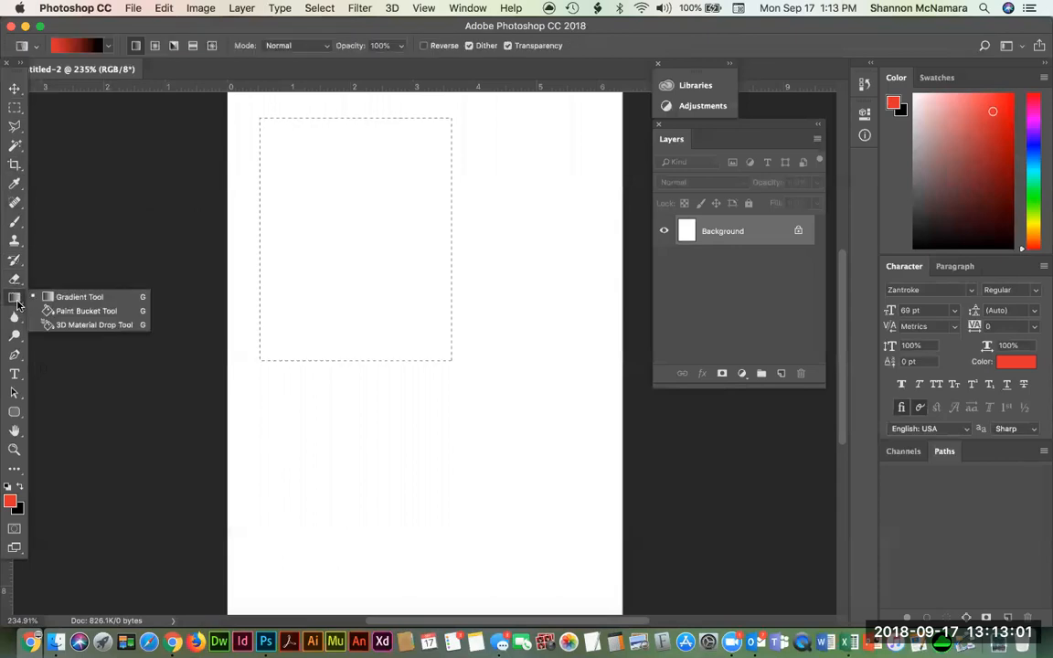
pyautogui.click(84, 311)
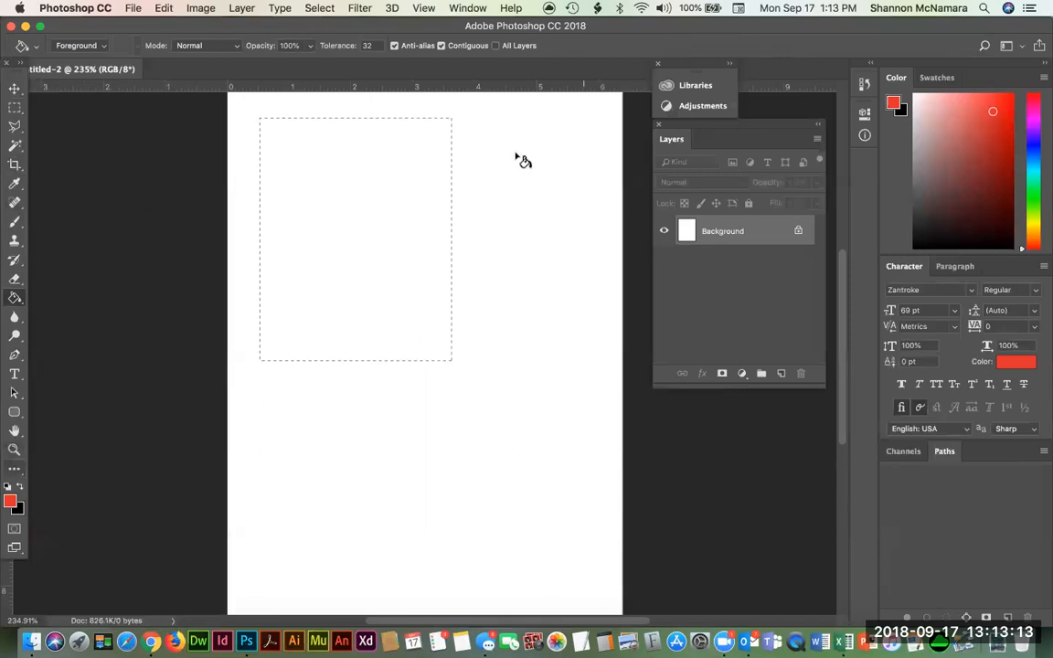
pyautogui.click(295, 140)
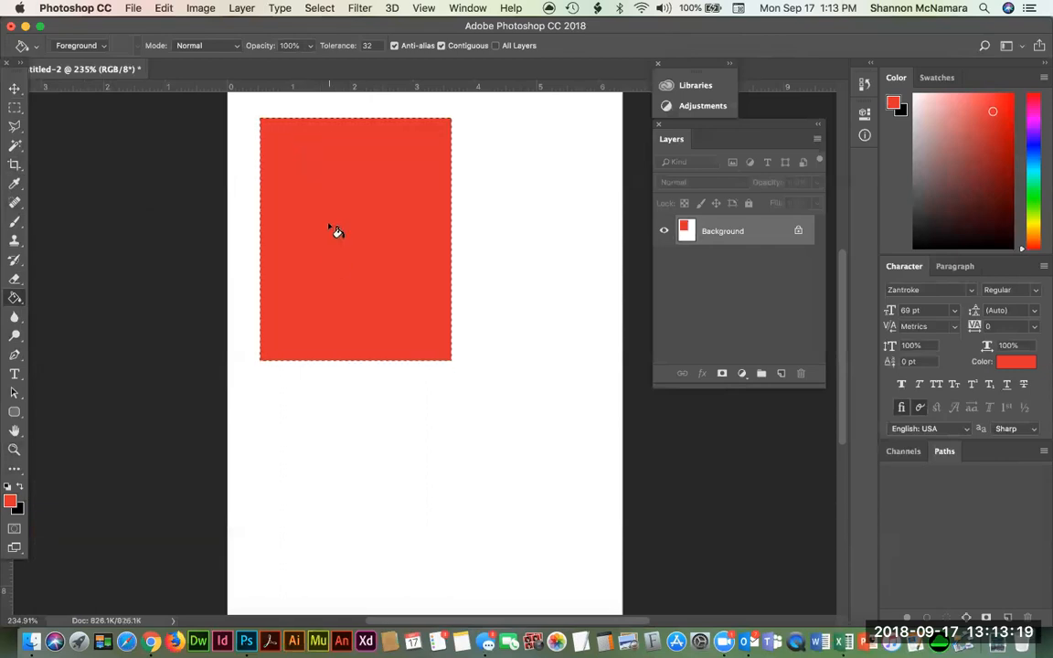
pyautogui.click(14, 89)
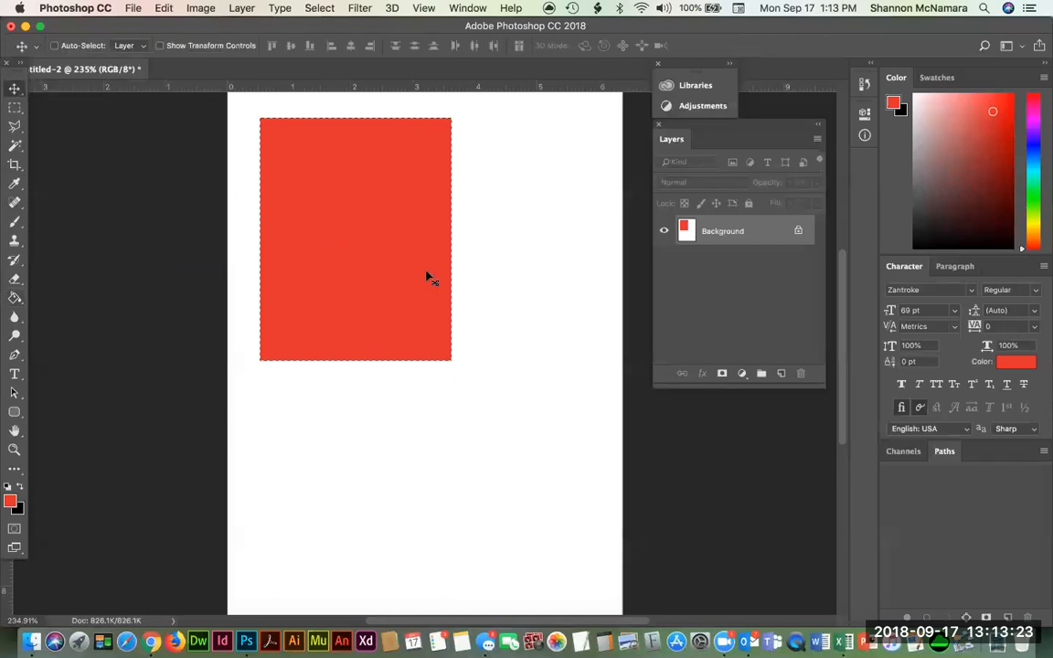
pyautogui.click(319, 9)
pyautogui.click(336, 41)
# Step: Examine the document's channels and paths, and look through the available image, saving, export and editing commands
pyautogui.click(902, 451)
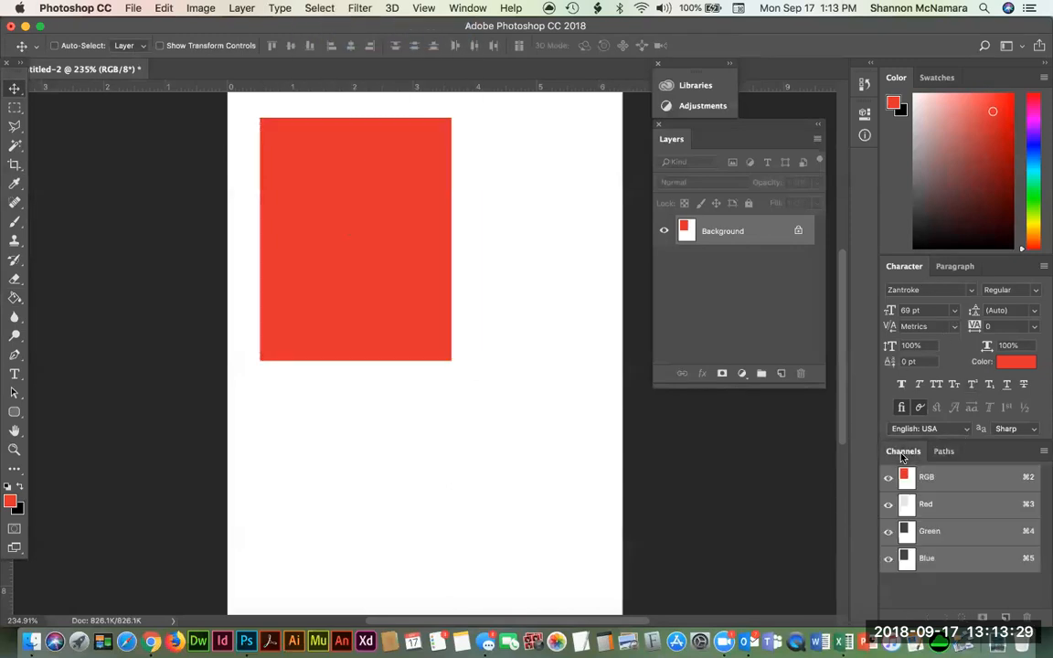
pyautogui.click(947, 451)
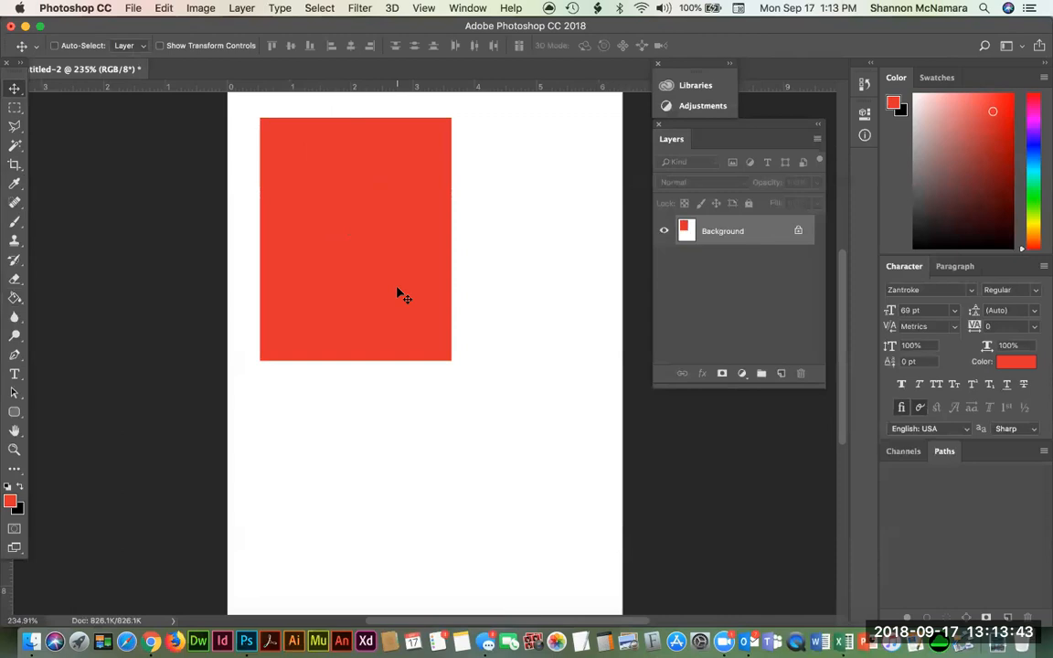
pyautogui.click(203, 8)
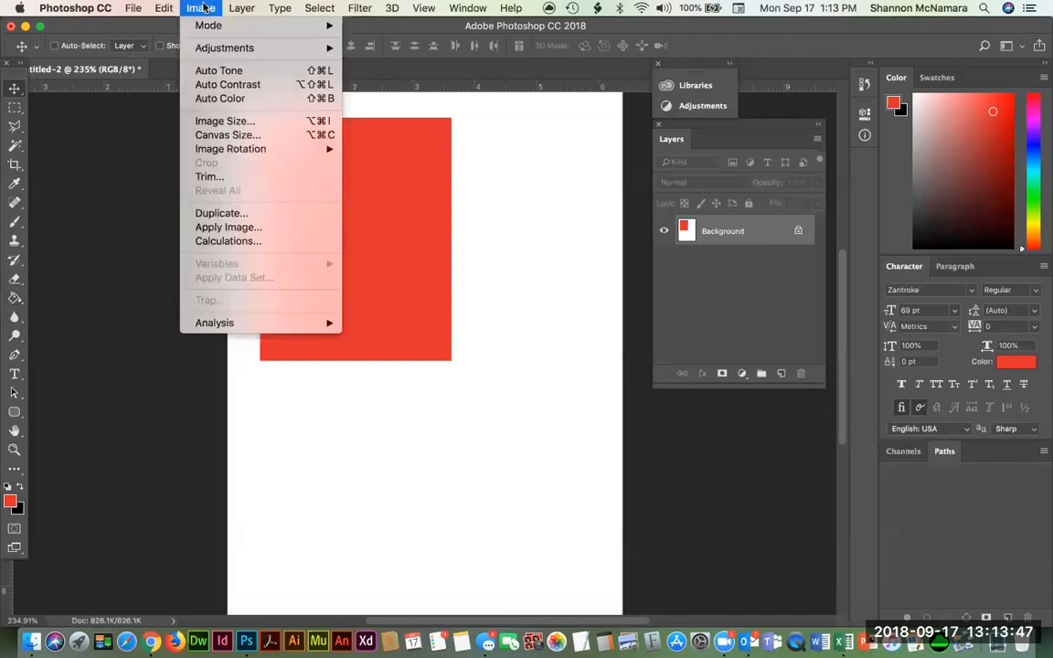
pyautogui.moveTo(163, 8)
pyautogui.moveTo(319, 8)
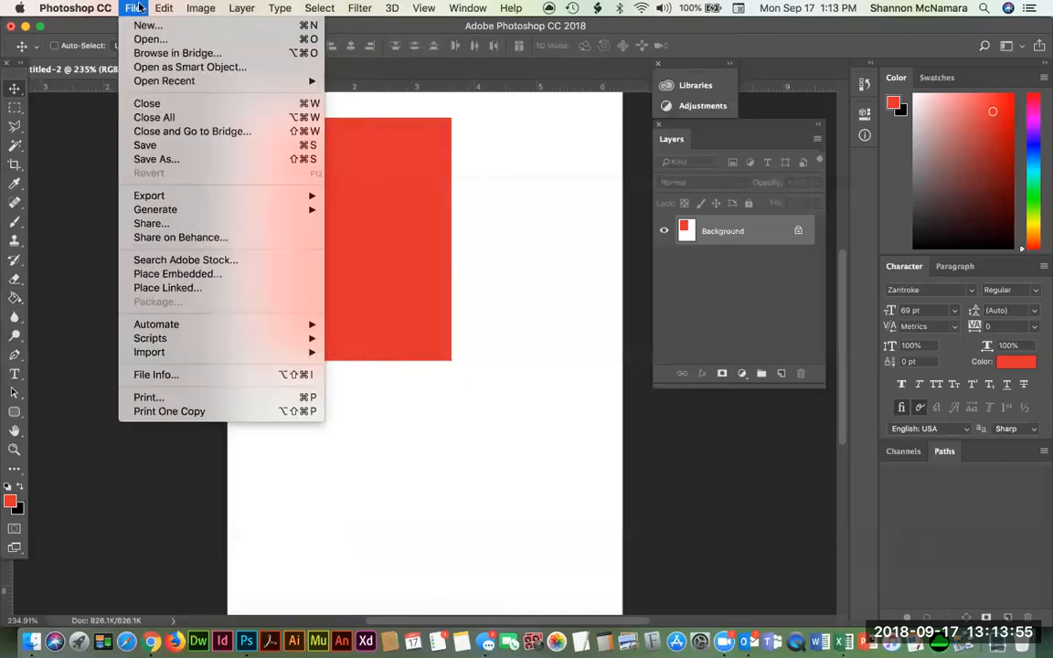
pyautogui.moveTo(131, 8)
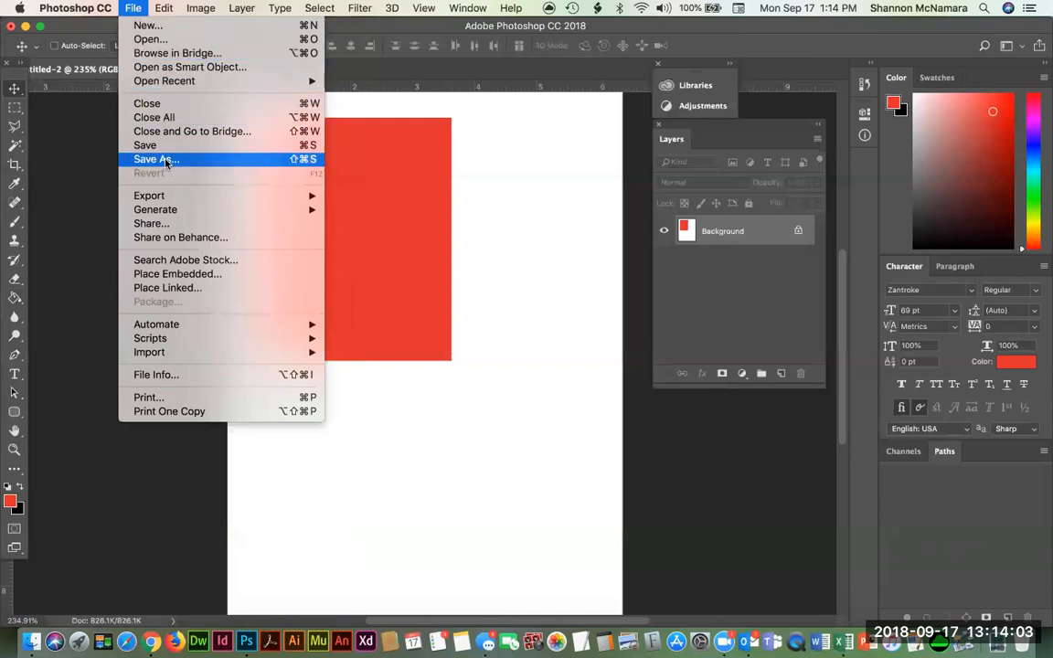
pyautogui.moveTo(161, 197)
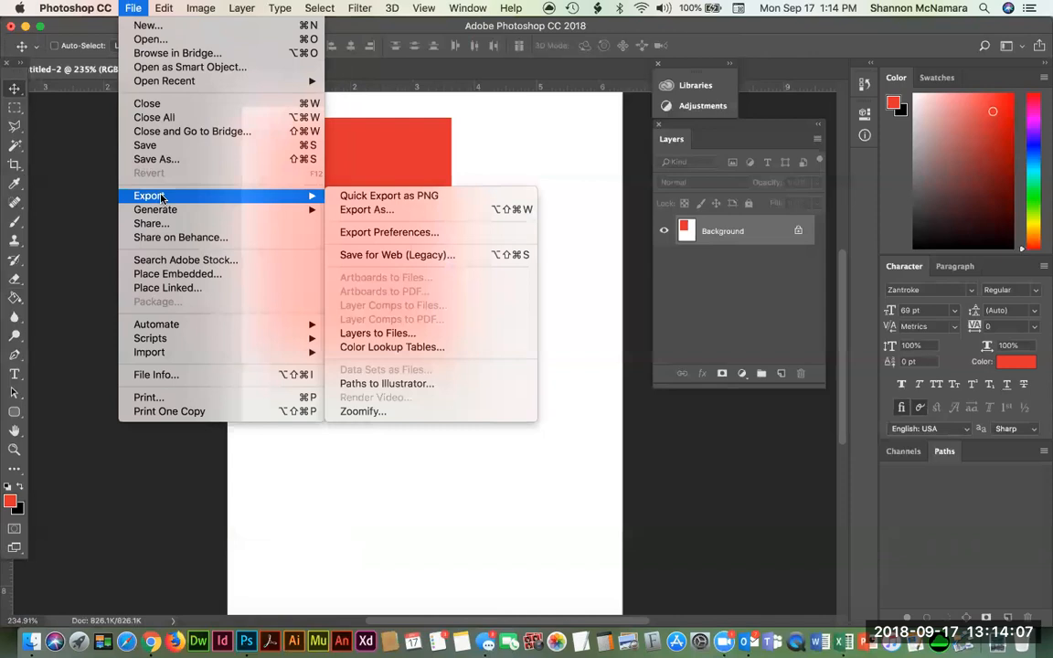
pyautogui.moveTo(172, 359)
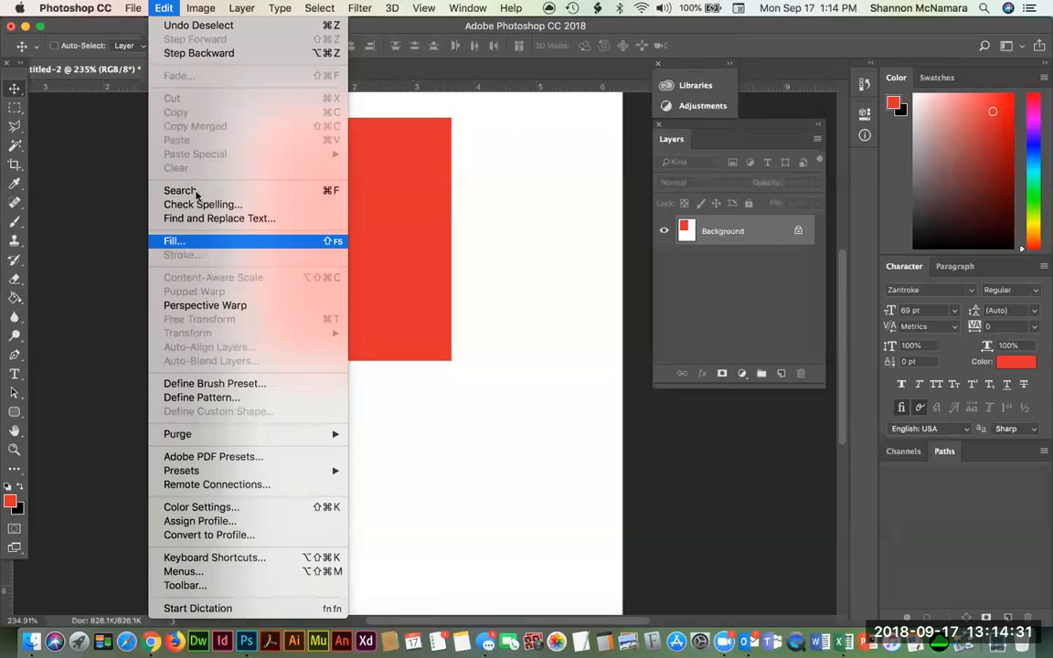
pyautogui.click(501, 99)
# Step: Draw a tall marquee beside the red rectangle, about a third of the canvas wide, and fill it with the foreground color at 100% opacity
pyautogui.click(9, 108)
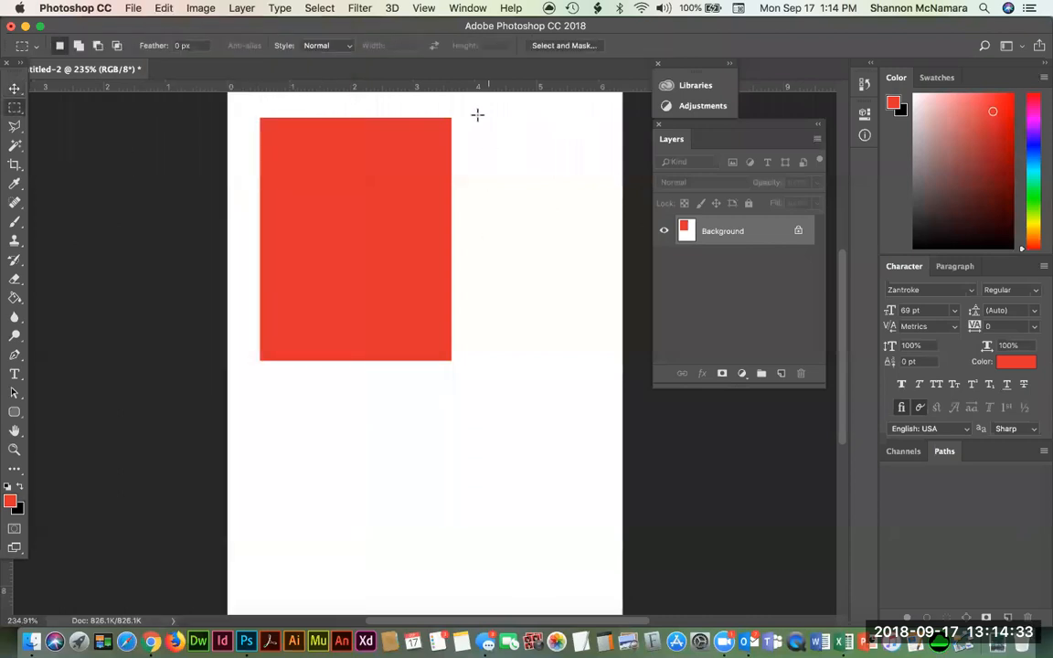
pyautogui.moveTo(468, 111); pyautogui.dragTo(600, 412)
pyautogui.click(159, 8)
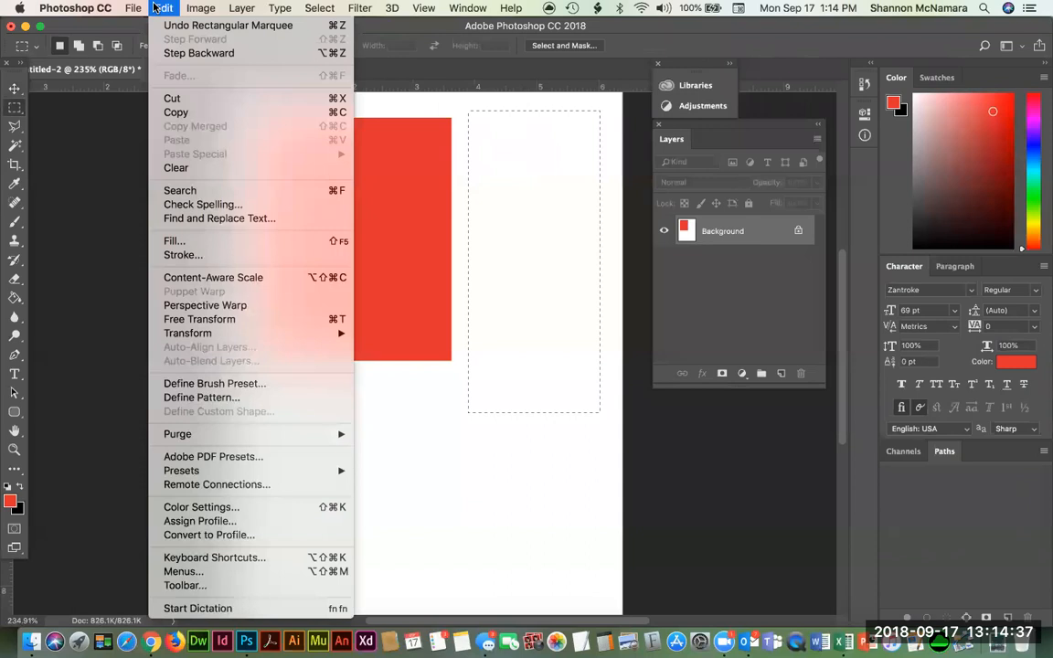
pyautogui.click(186, 243)
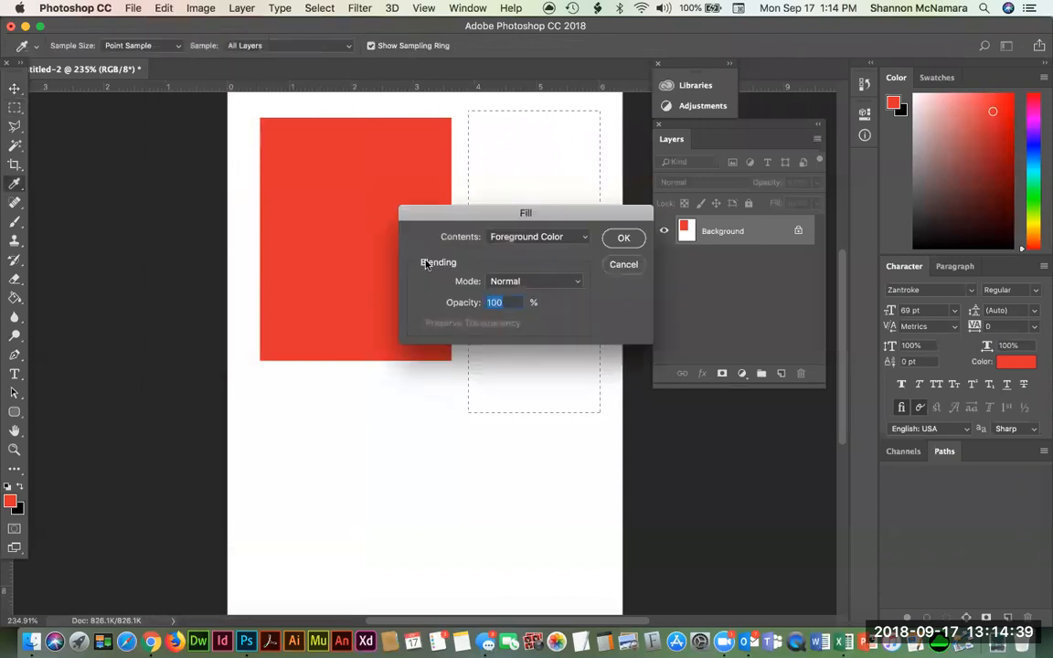
pyautogui.click(522, 238)
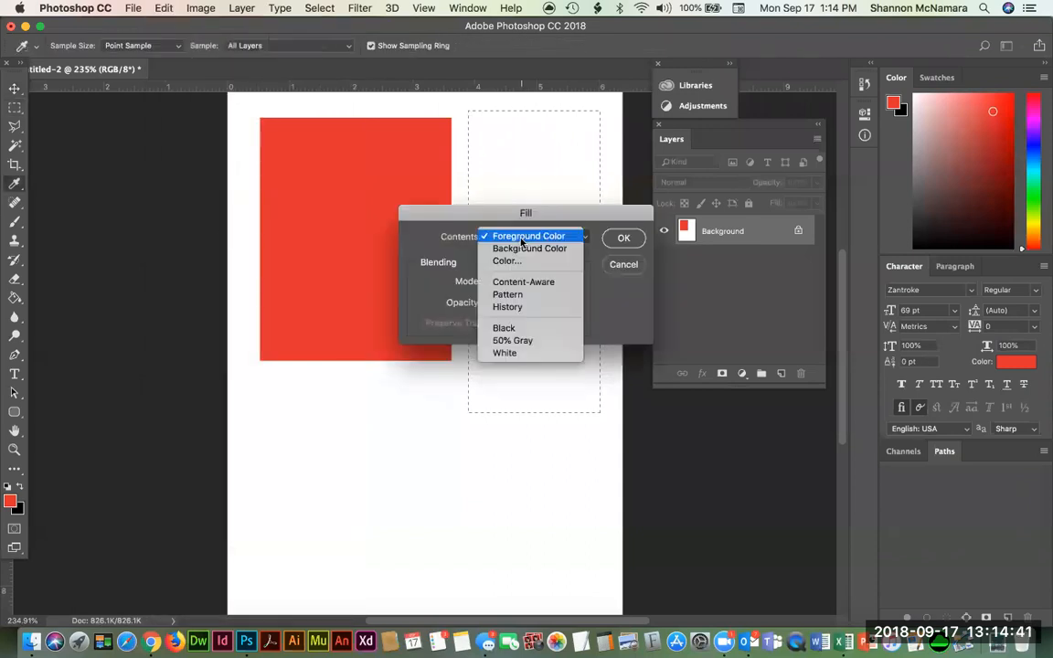
pyautogui.click(522, 237)
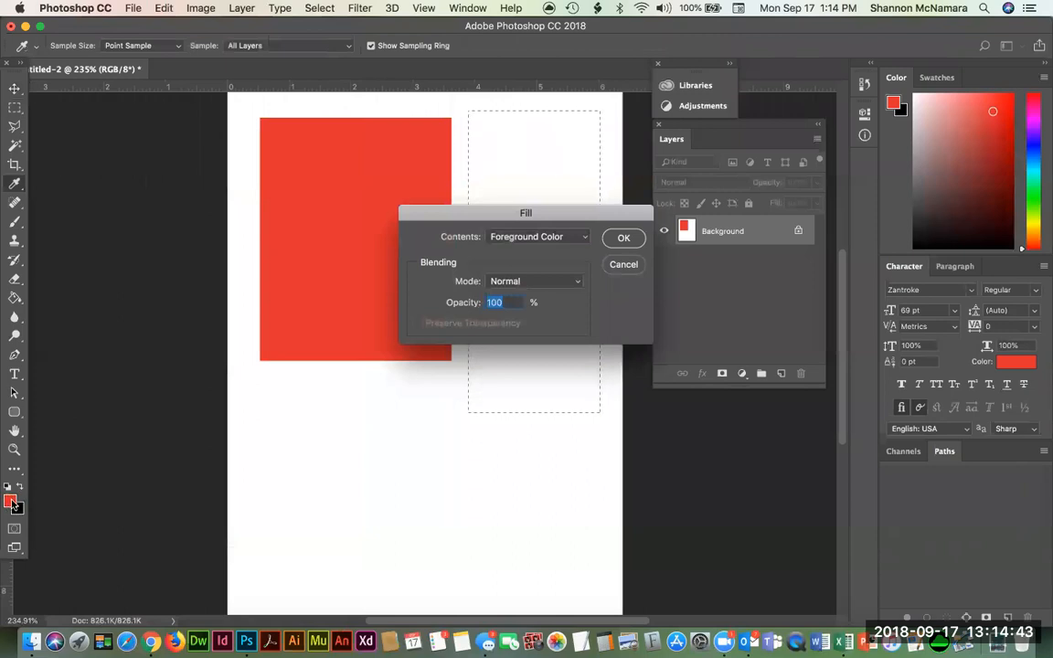
pyautogui.click(629, 238)
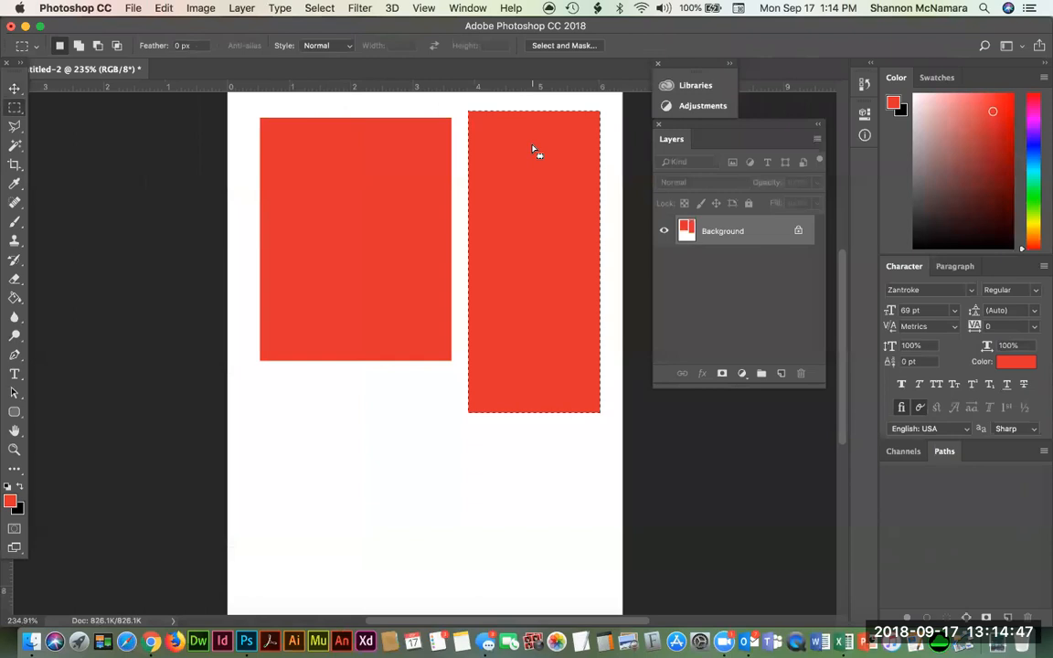
# Step: Scale the selected tall red rectangle proportionally to about 167% with Transform Scale, keeping its upper corner opposite the dragged one fixed
pyautogui.click(195, 7)
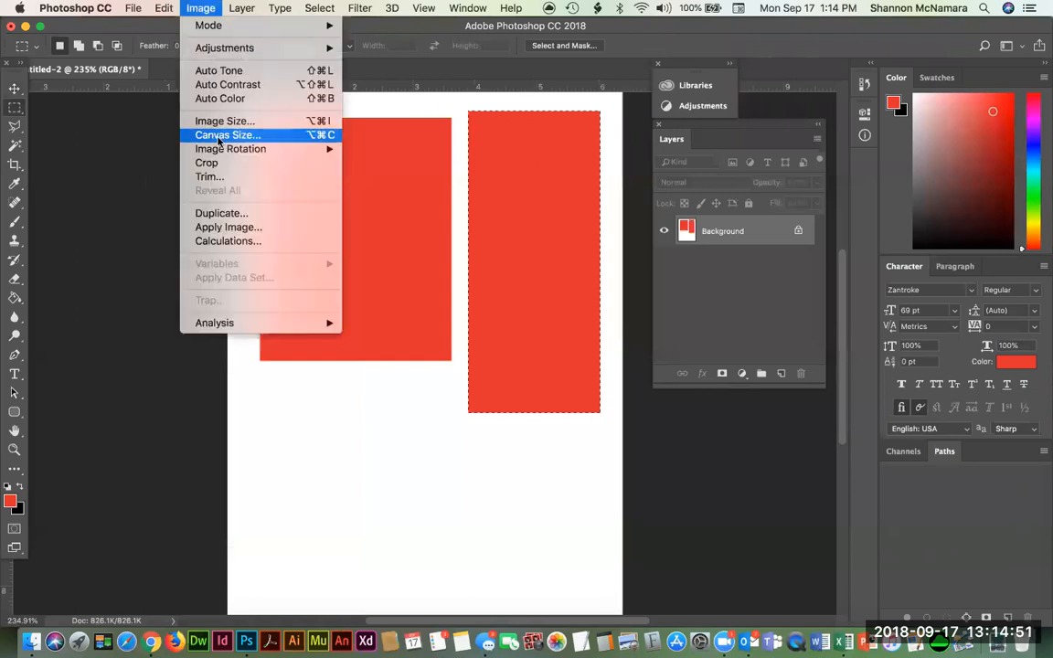
pyautogui.moveTo(167, 7)
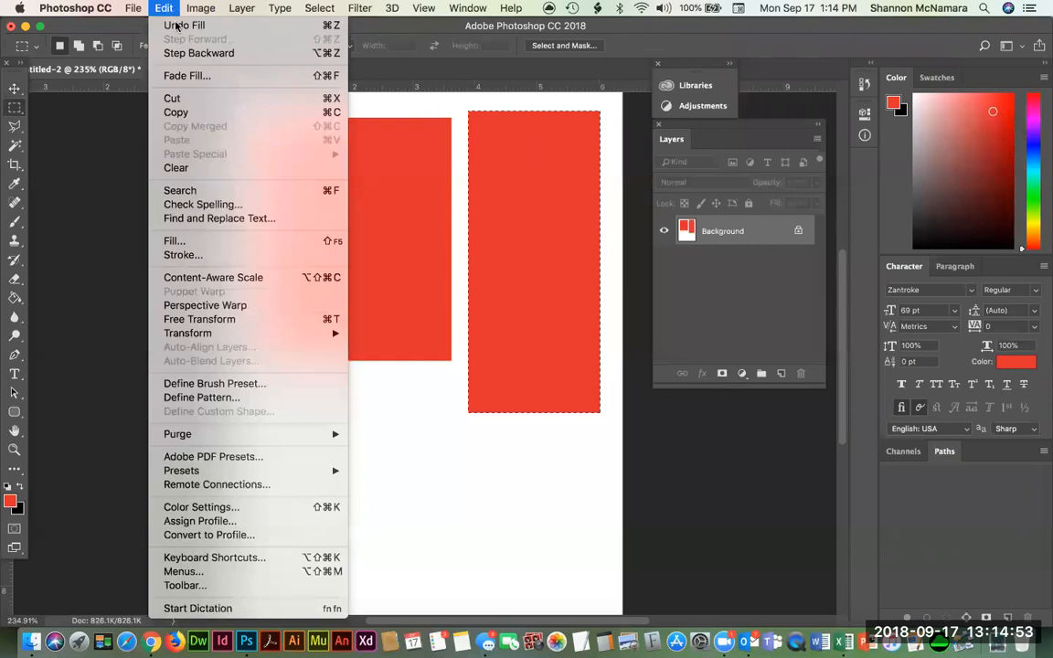
pyautogui.moveTo(240, 333)
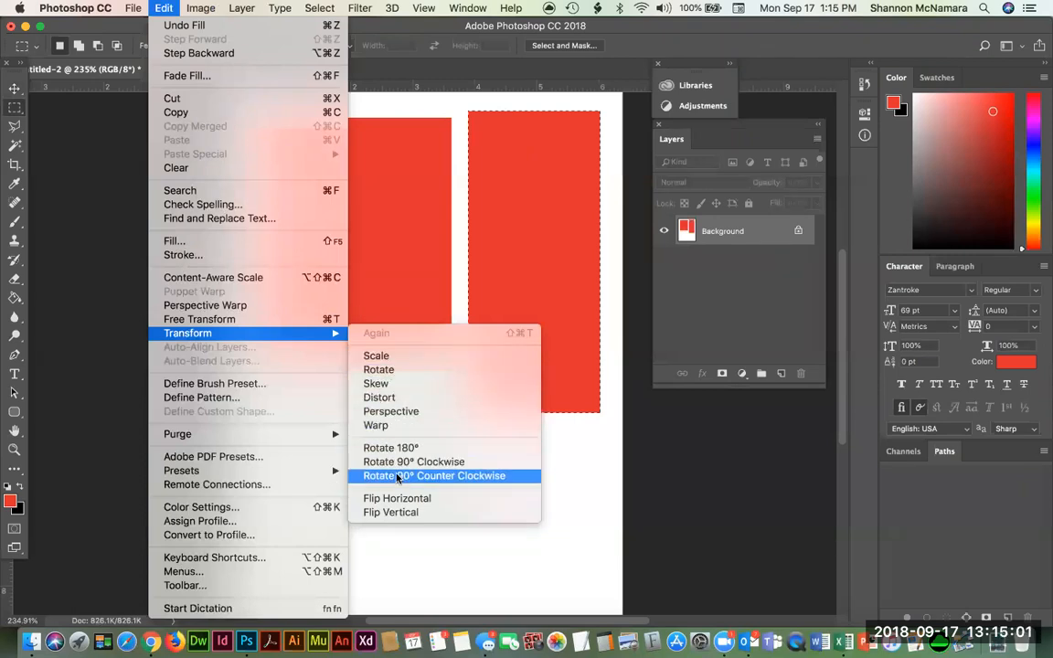
pyautogui.press('Escape')
pyautogui.press('v')
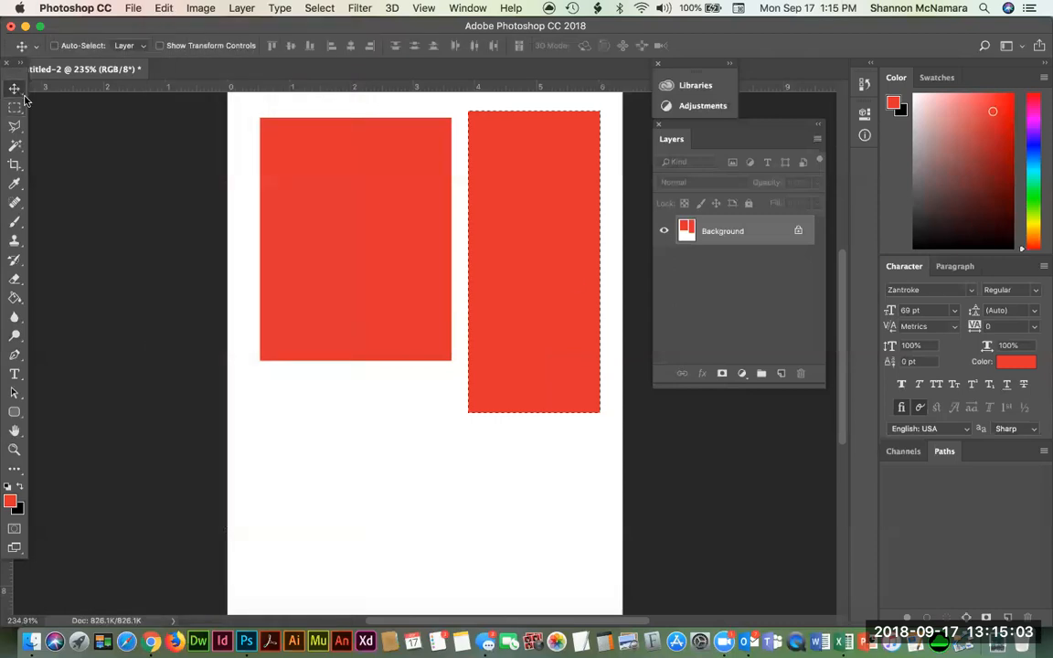
pyautogui.click(161, 9)
pyautogui.moveTo(205, 340)
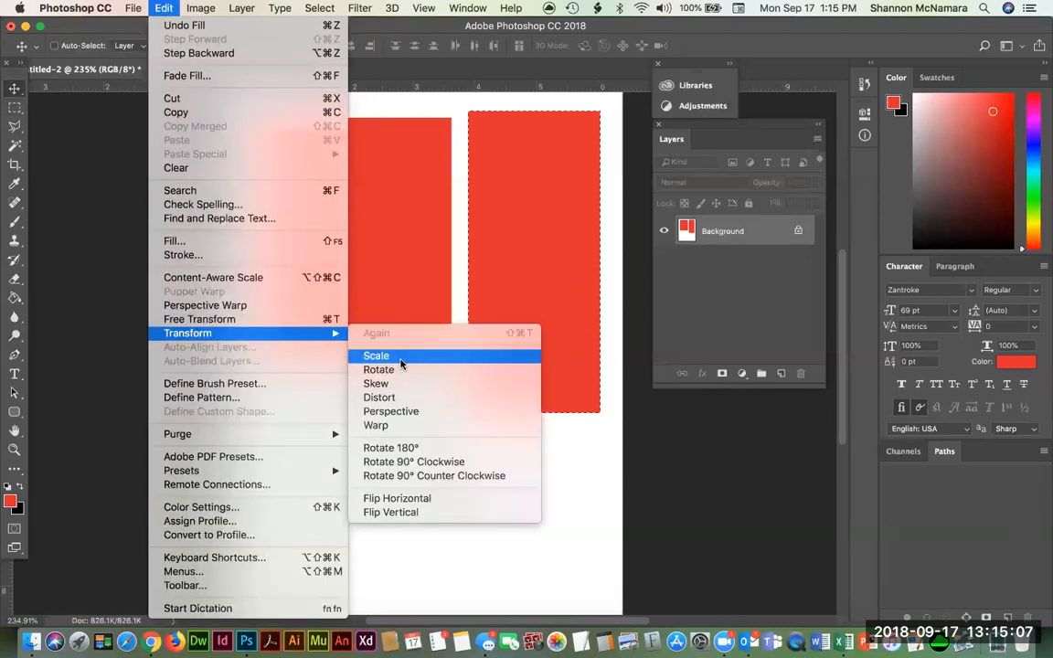
pyautogui.click(379, 355)
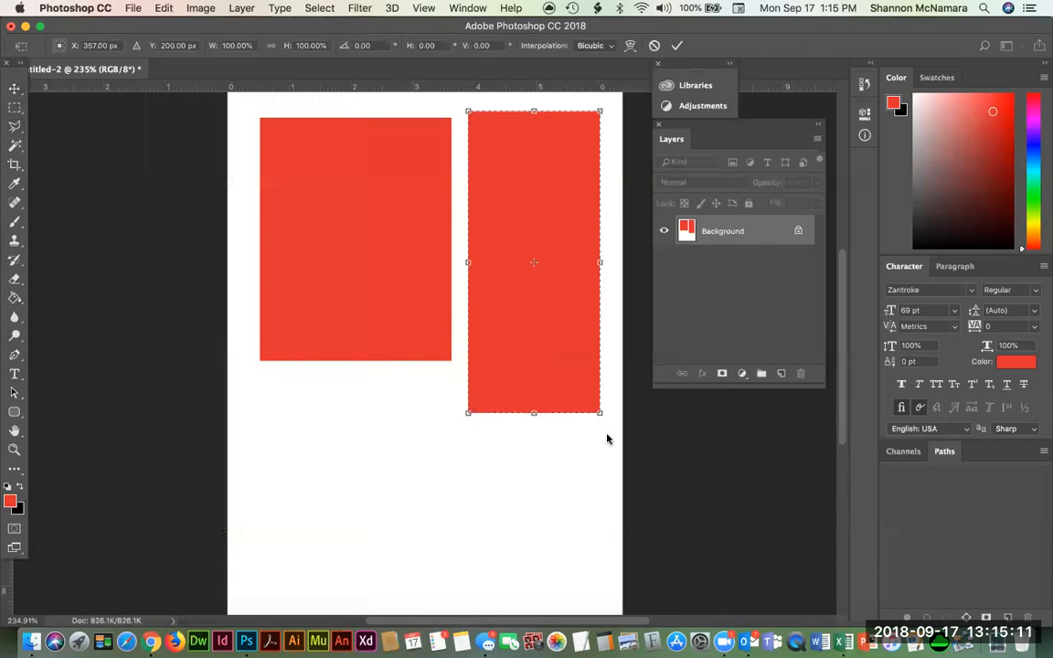
pyautogui.moveTo(466, 413); pyautogui.dragTo(229, 549)
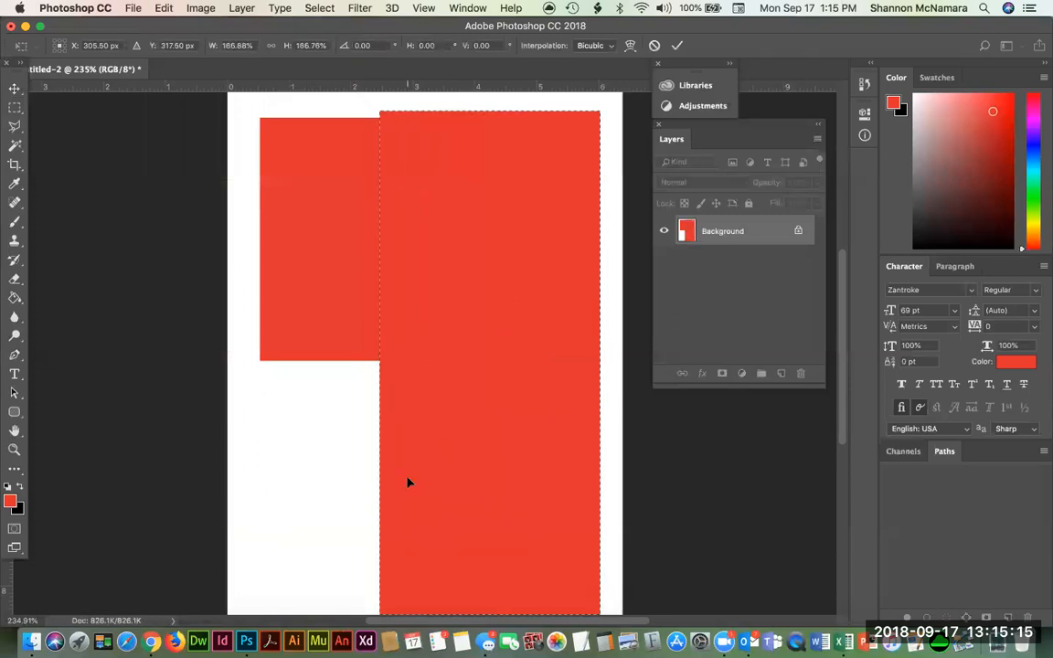
pyautogui.press('Return')
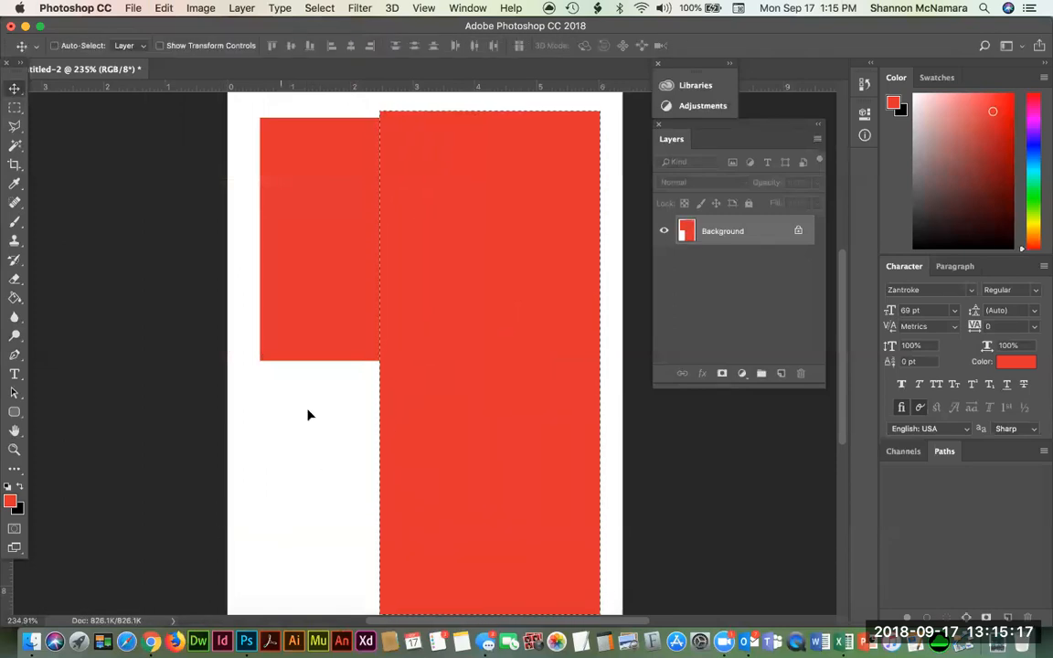
# Step: Deselect the scaled rectangle and examine the edge of the red area at very high magnification
pyautogui.press('super+d')
pyautogui.press('z')
pyautogui.moveTo(363, 396); pyautogui.dragTo(437, 446)
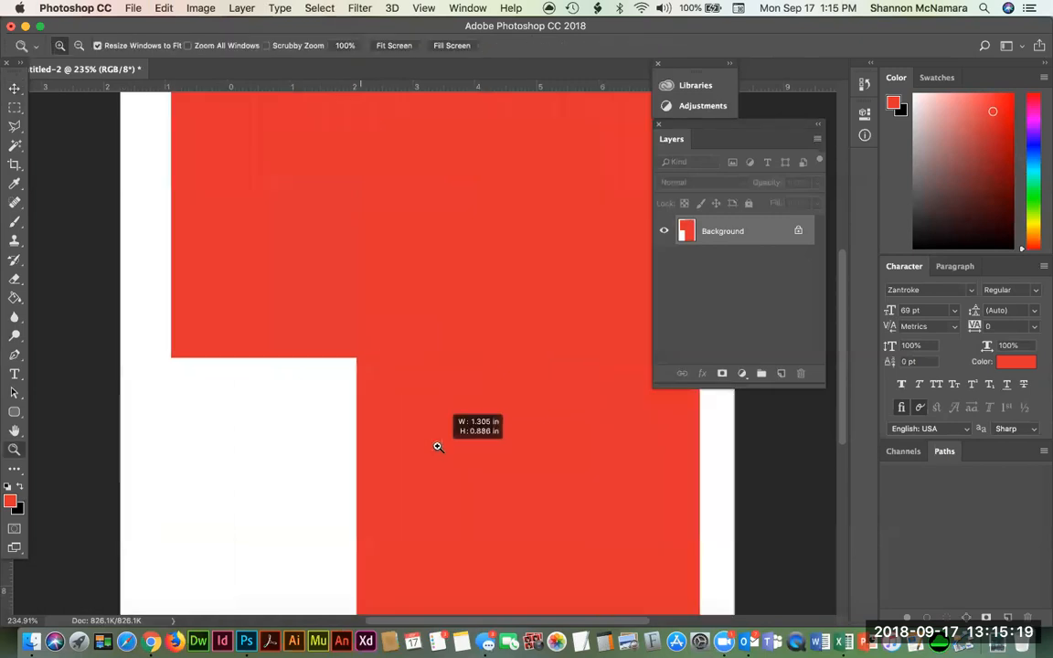
pyautogui.moveTo(172, 326); pyautogui.dragTo(347, 372)
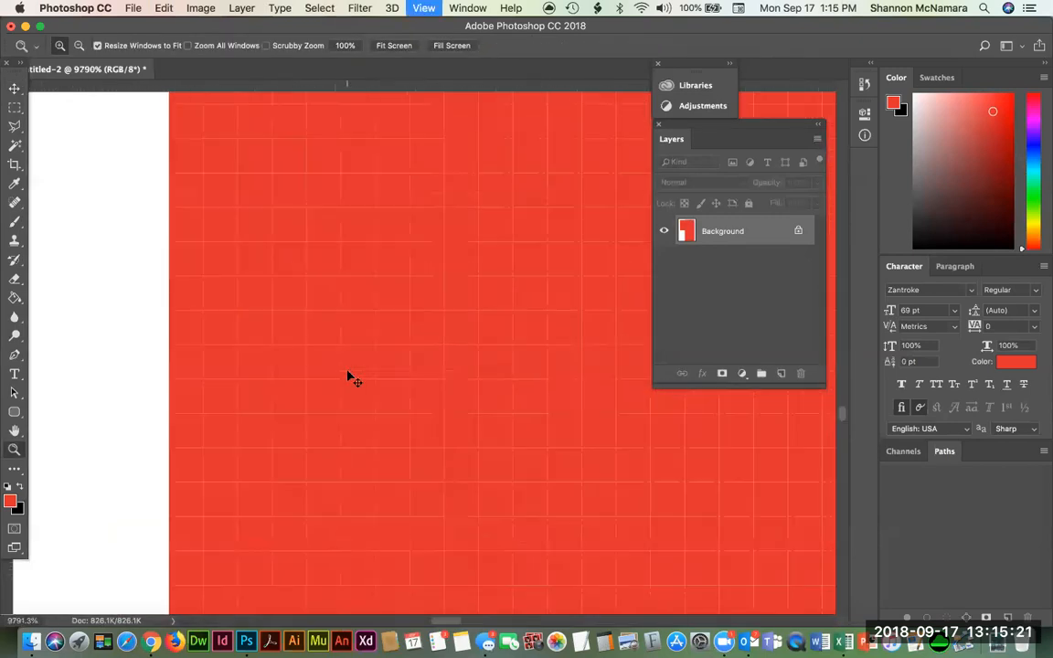
pyautogui.press('super+0')
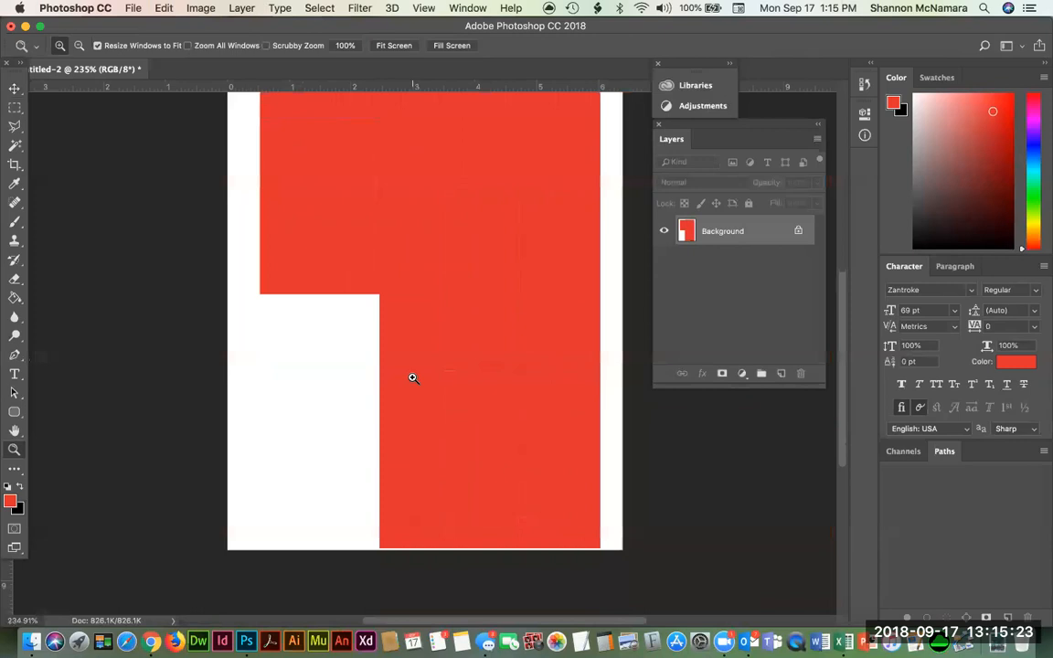
pyautogui.scroll(3, 412, 377)
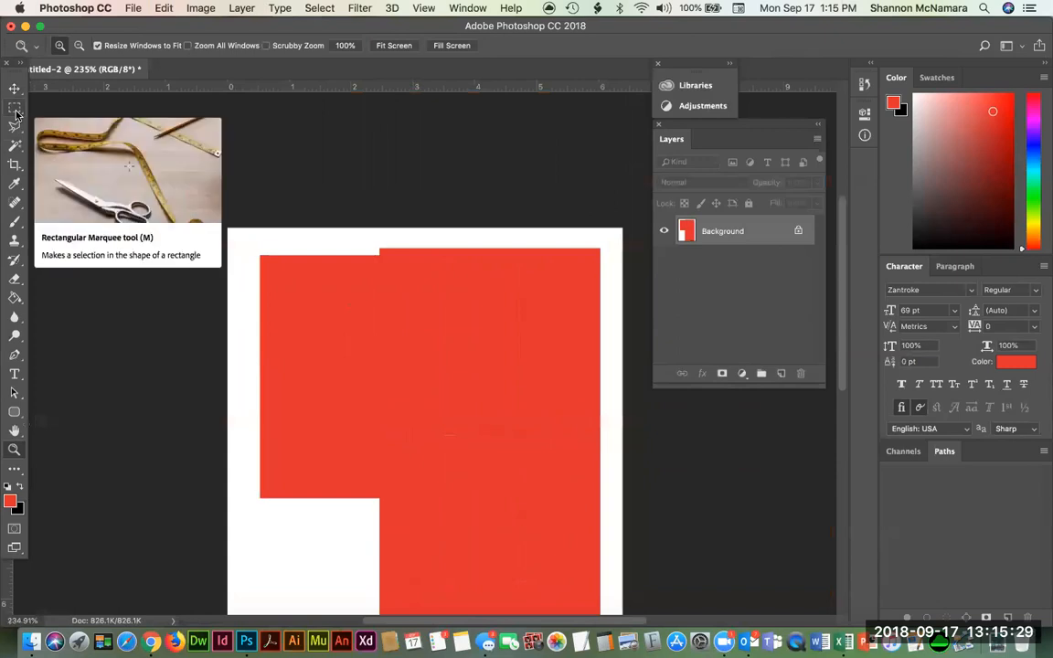
# Step: Switch to Chrome to check the assignment's Background section on shape layers, and return to Photoshop
pyautogui.press('super+Tab')
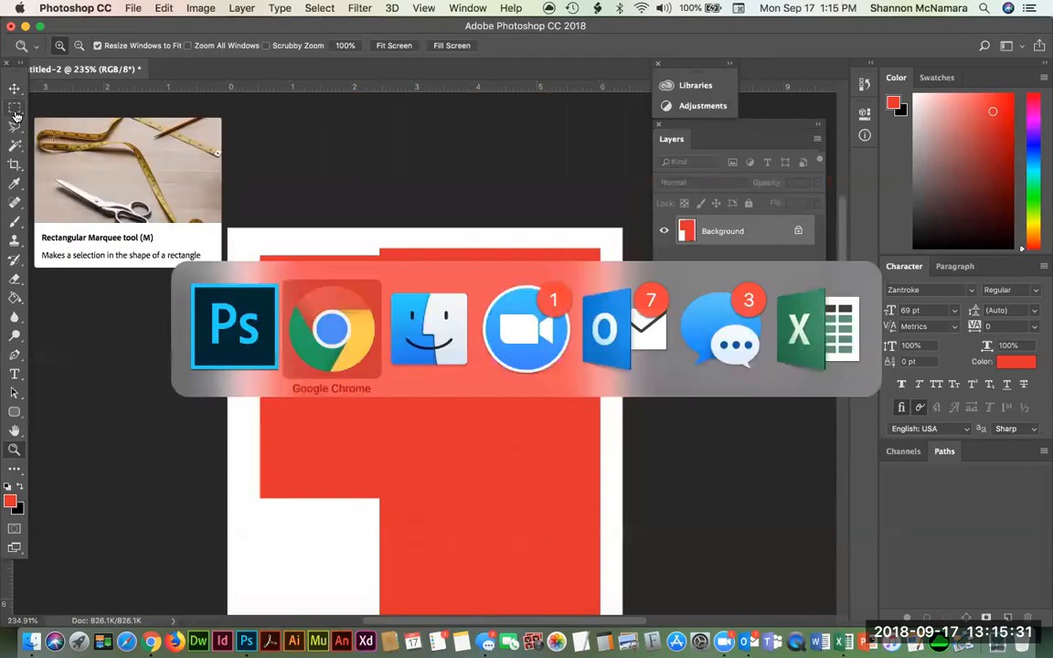
pyautogui.scroll(-1, 294, 294)
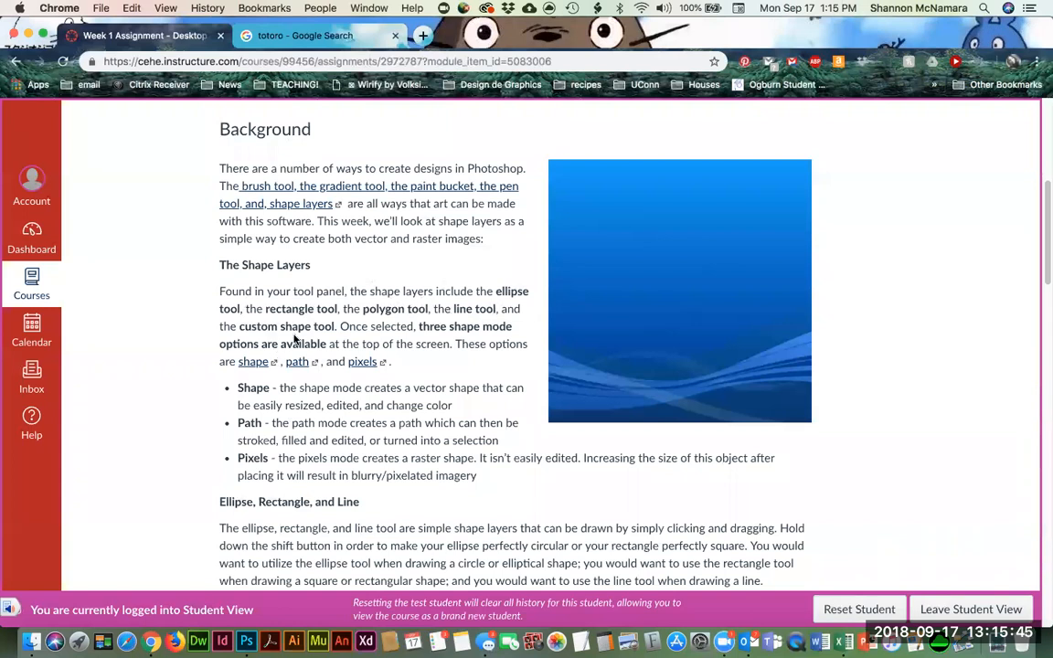
pyautogui.press('super+Tab')
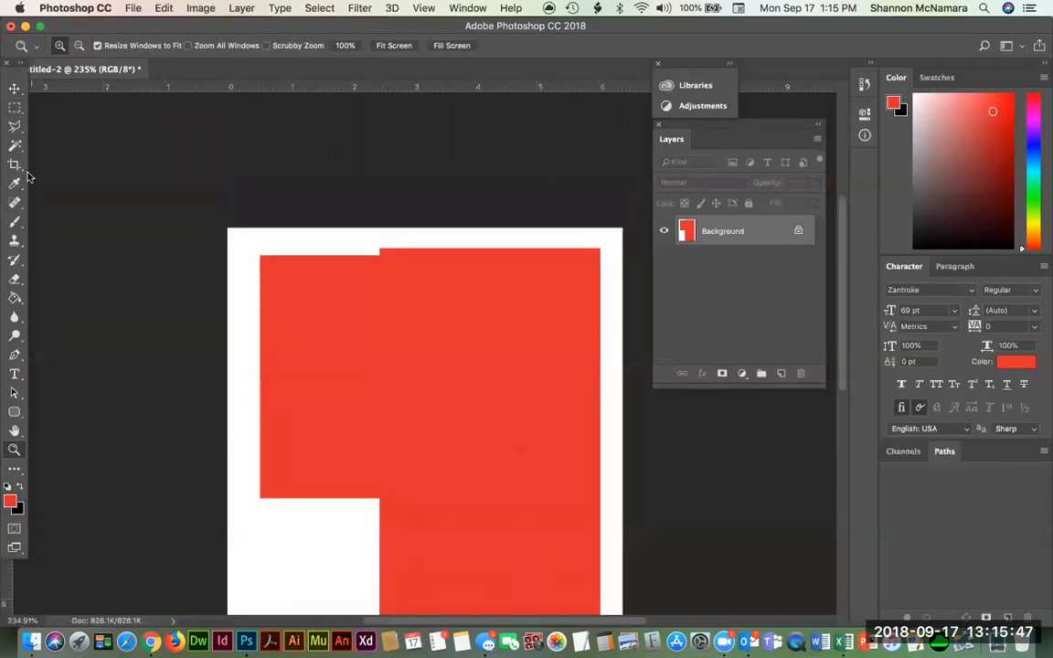
# Step: Choose the Rectangle Tool from the shape tools and hide the Zoom window covering the workspace
pyautogui.click(15, 415)
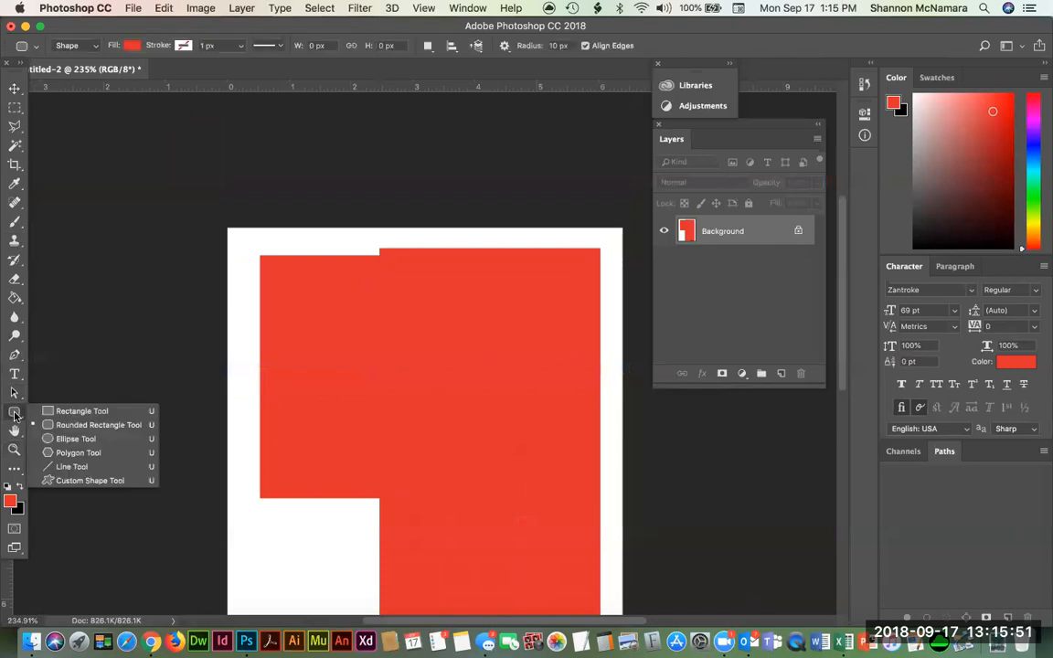
pyautogui.click(83, 412)
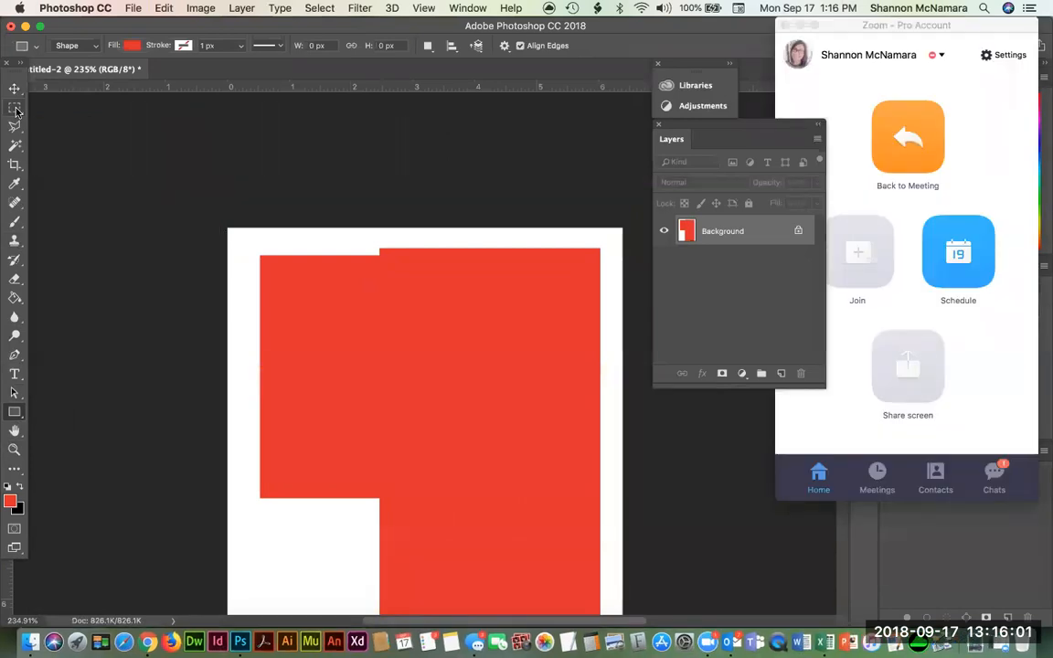
pyautogui.click(902, 24)
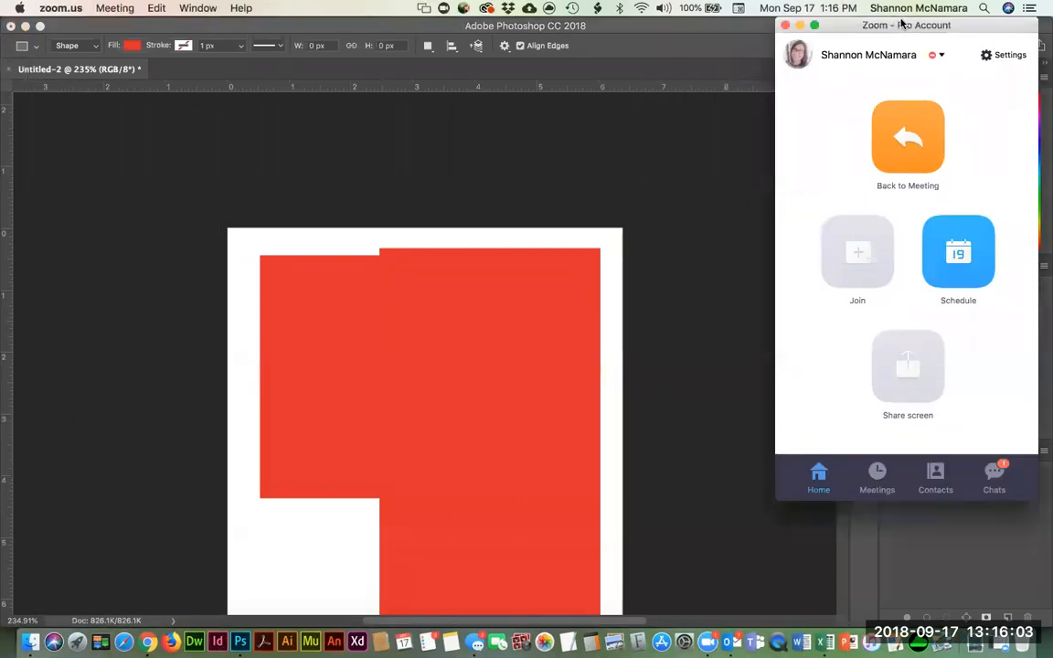
pyautogui.press('super+h')
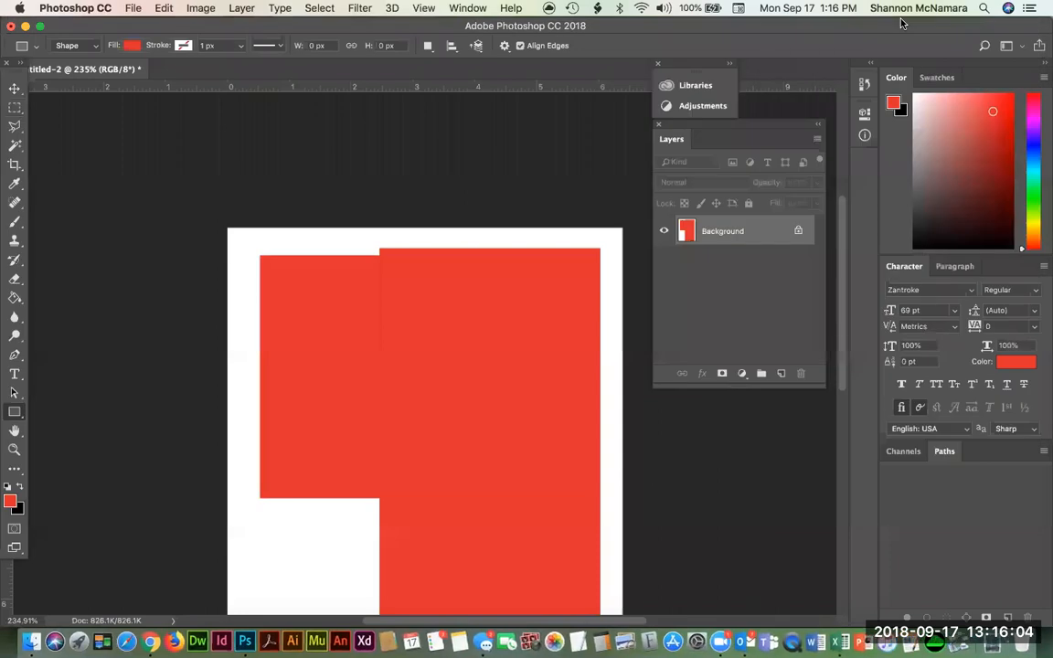
# Step: Compare the Rectangular Marquee tool with the Rectangle Tool and its group of shape tool variants
pyautogui.click(14, 109)
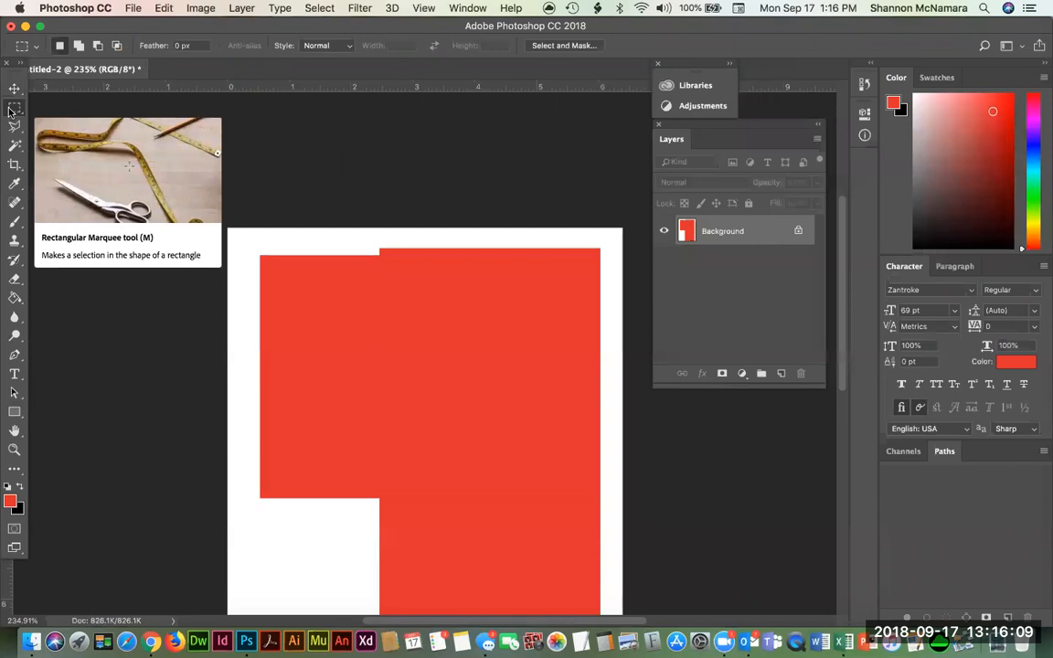
pyautogui.click(14, 411)
pyautogui.rightClick(14, 412)
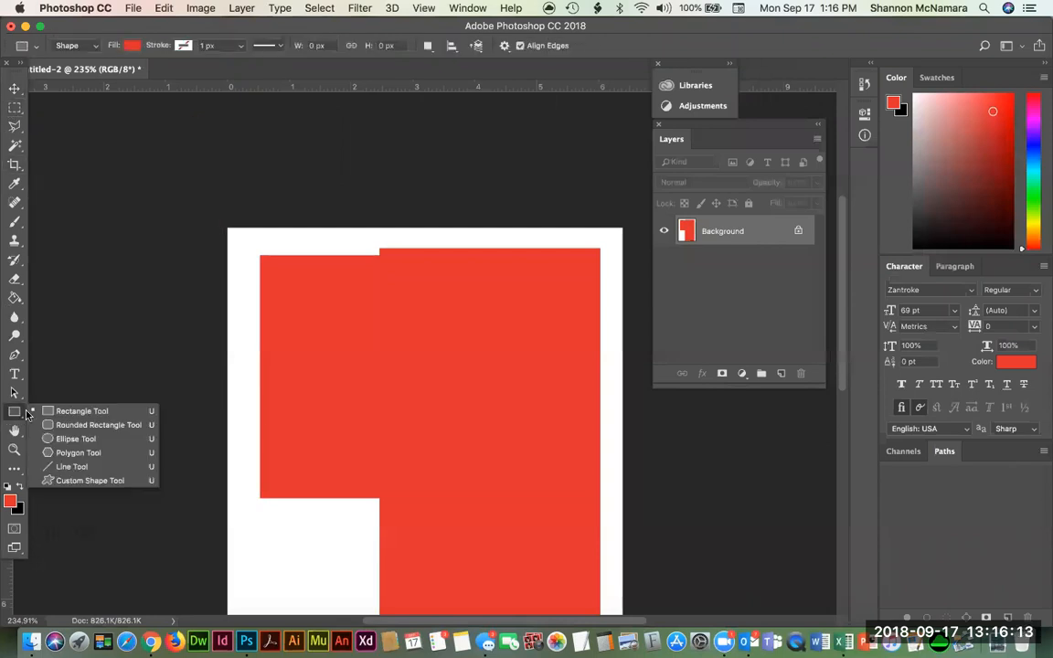
# Step: Add a new layer above the background, and fill the entire Background layer with white at 100% opacity
pyautogui.click(782, 374)
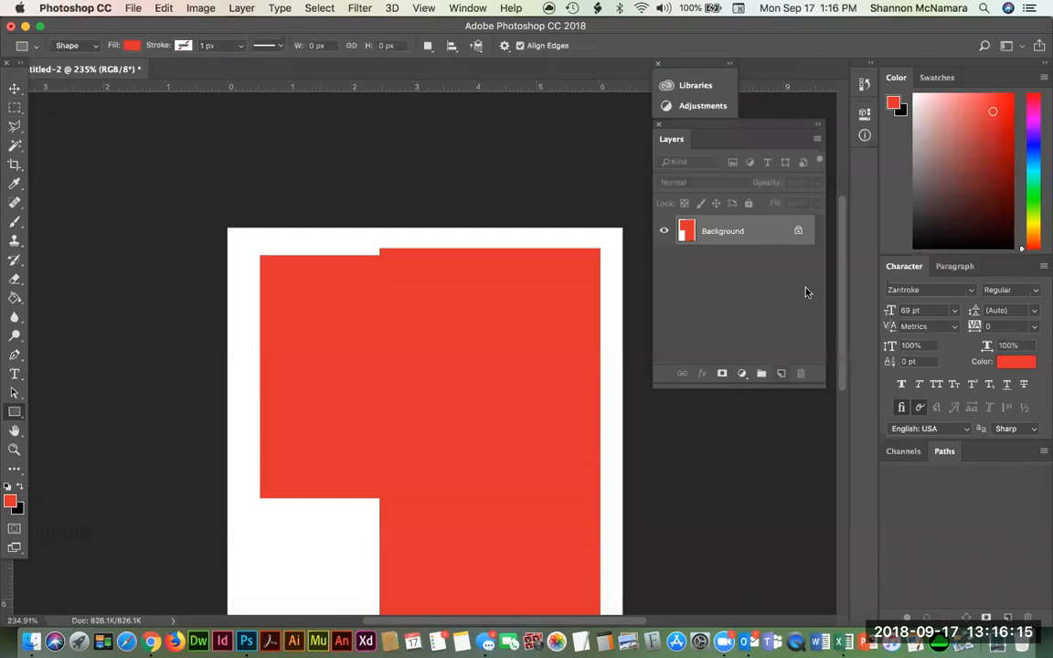
pyautogui.click(780, 374)
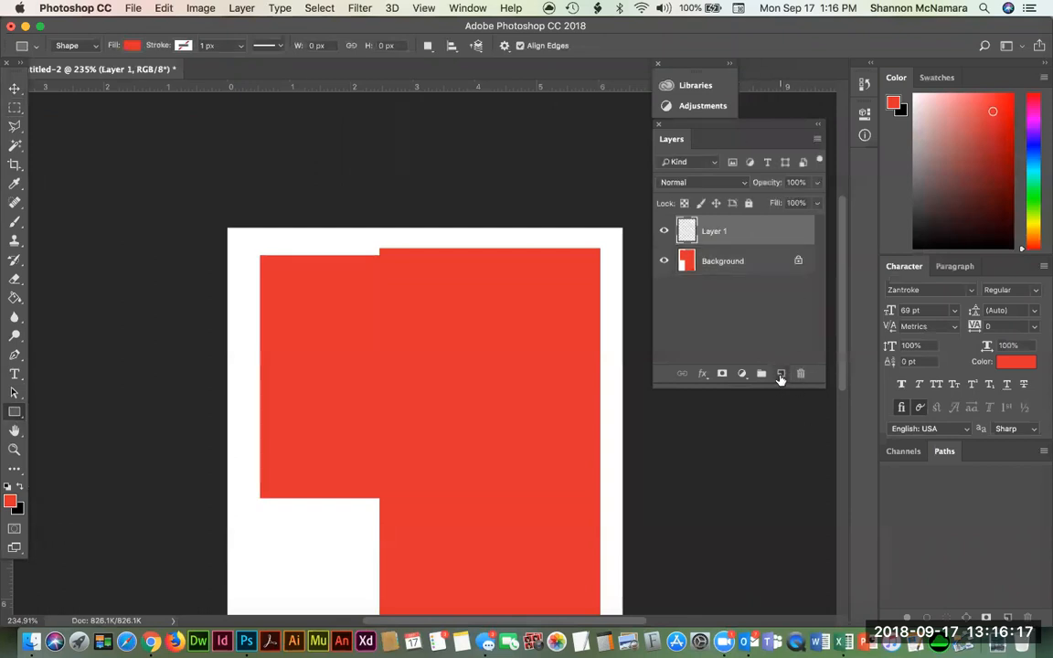
pyautogui.click(684, 267)
pyautogui.keyDown('super'); pyautogui.click(684, 267); pyautogui.keyUp('super')
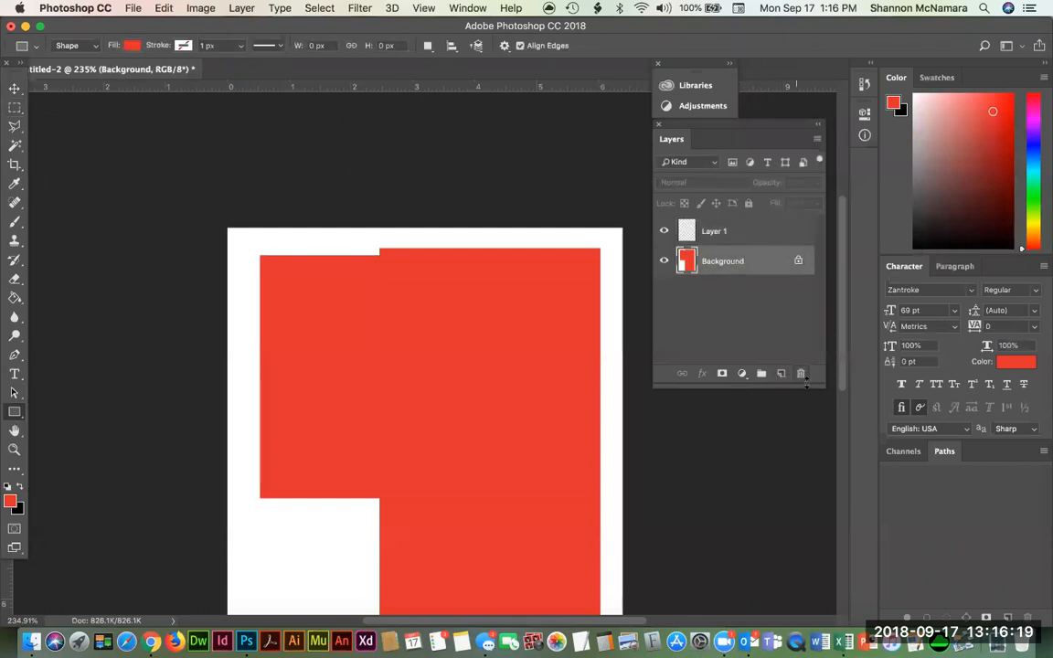
pyautogui.hotkey('shift', 'BackSpace')
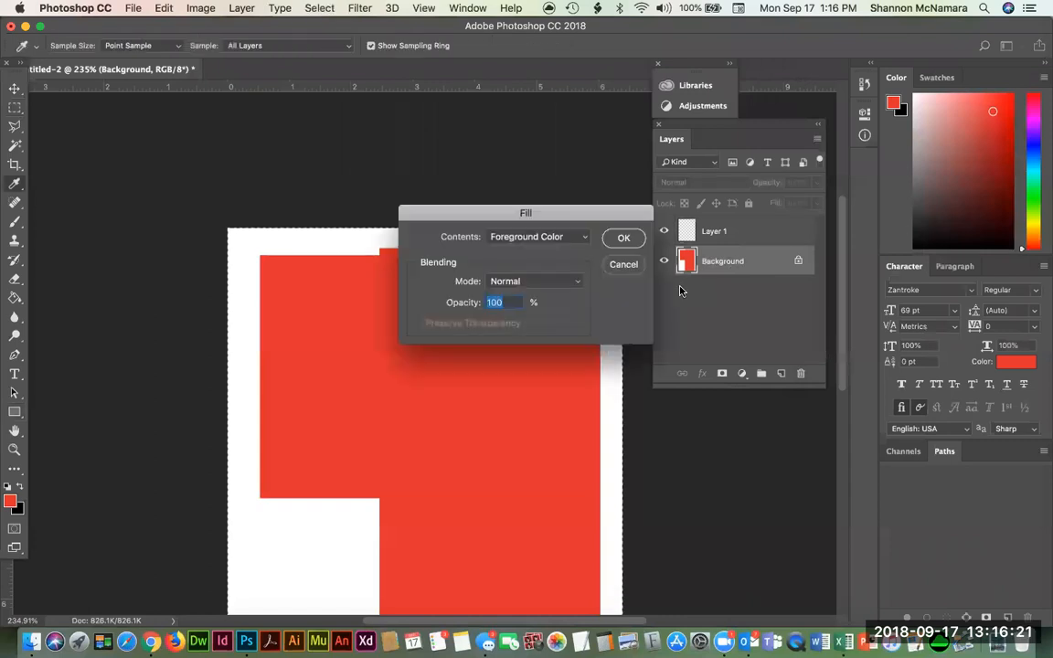
pyautogui.click(583, 237)
pyautogui.click(520, 353)
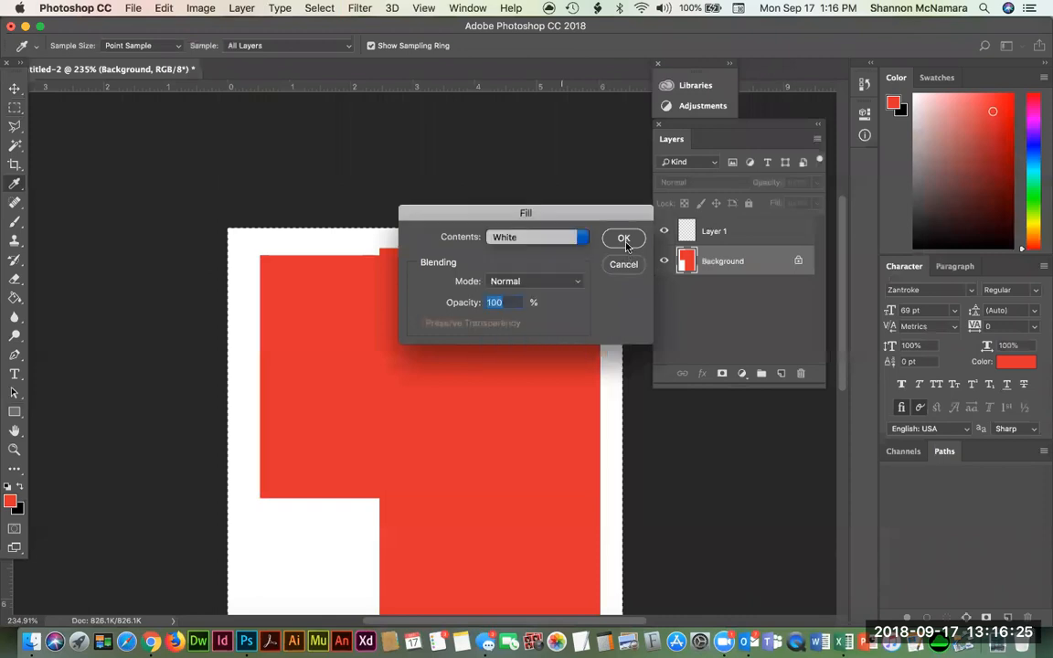
pyautogui.click(621, 238)
pyautogui.press('u')
pyautogui.press('super+d')
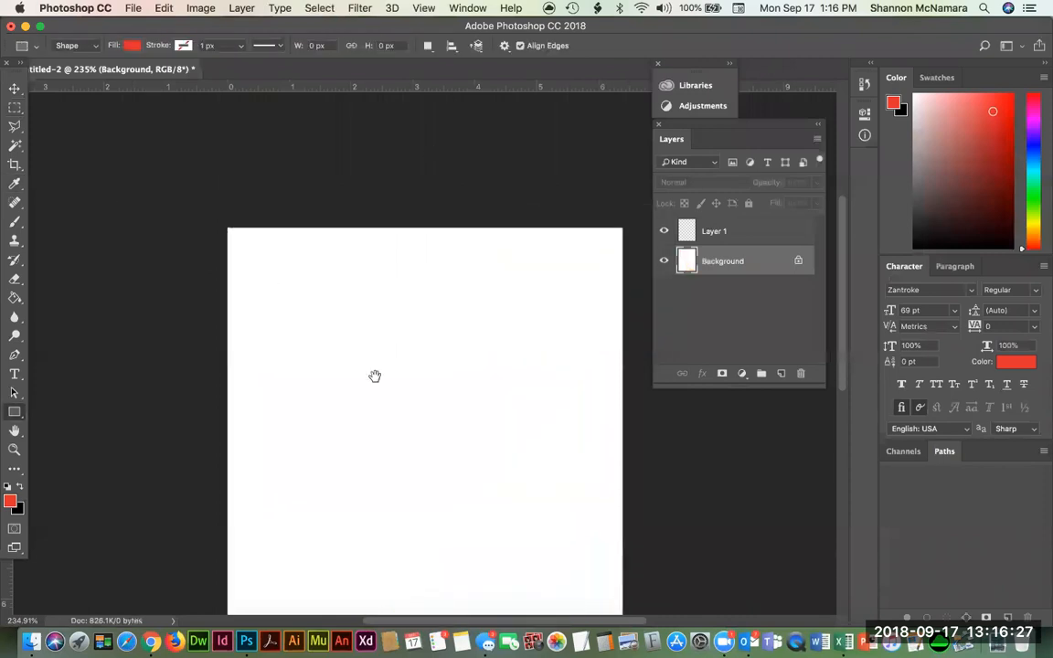
# Step: Draw a red rectangle shape about 355 by 289 px near the upper part of the canvas, starting from Layer 1
pyautogui.moveTo(424, 374); pyautogui.dragTo(432, 321)
pyautogui.click(752, 232)
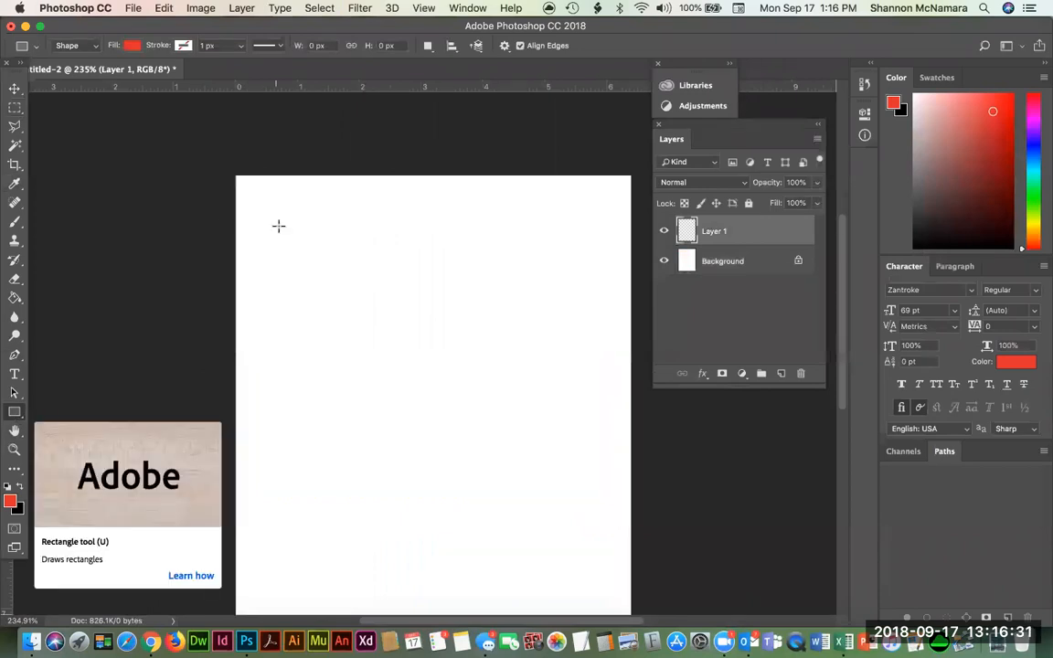
pyautogui.moveTo(269, 192); pyautogui.dragTo(574, 440)
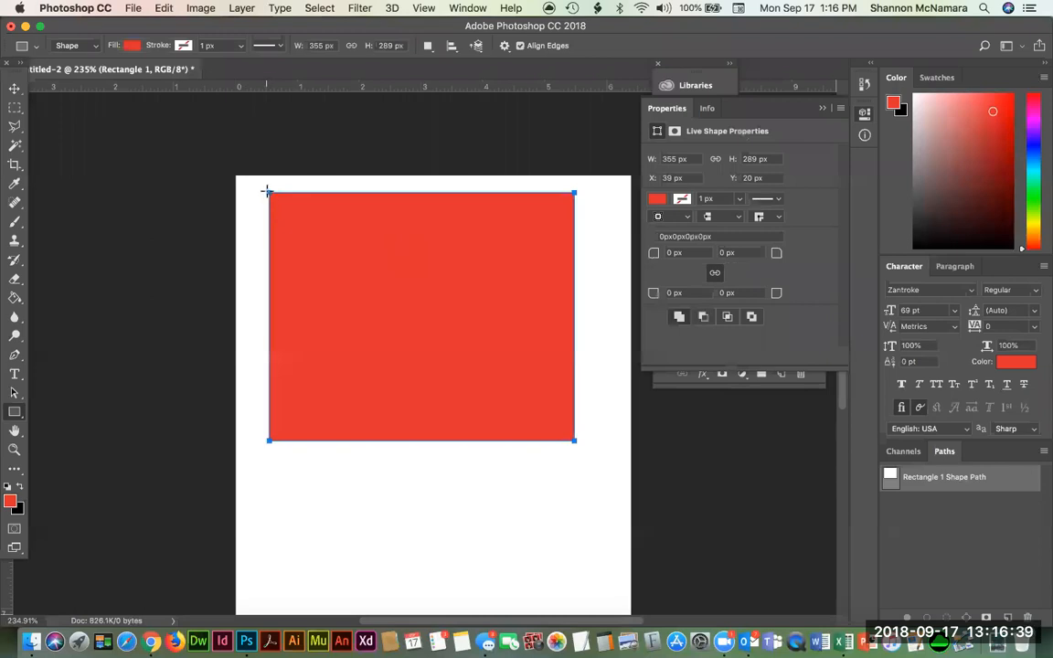
# Step: Scale the red rectangle shape down to about 307 by 250 px with Transform Scale and apply it
pyautogui.click(15, 87)
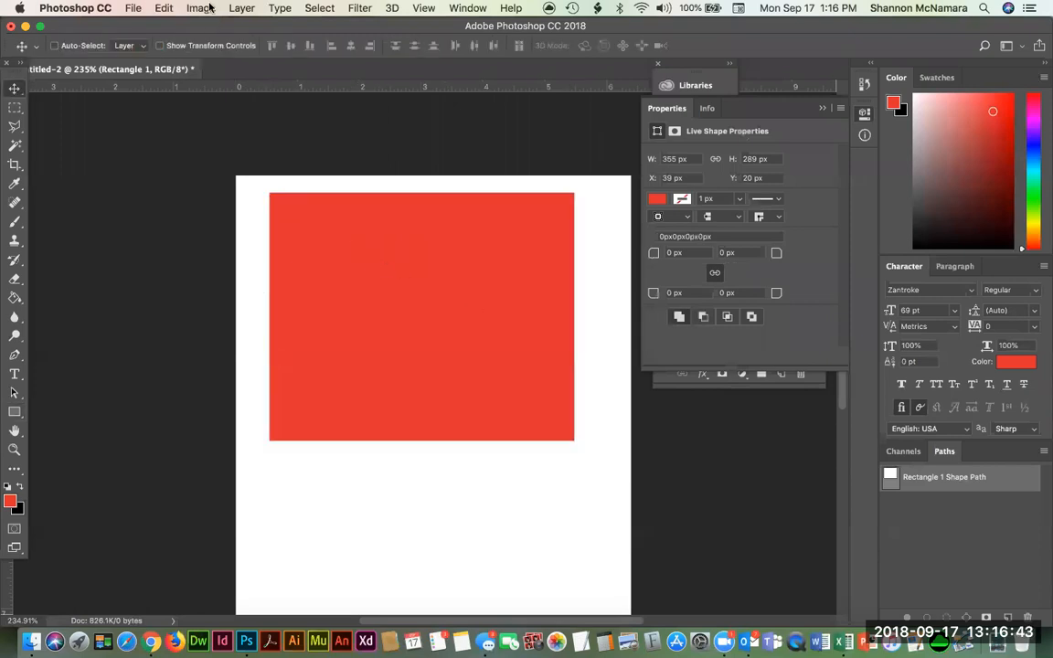
pyautogui.click(161, 8)
pyautogui.moveTo(210, 334)
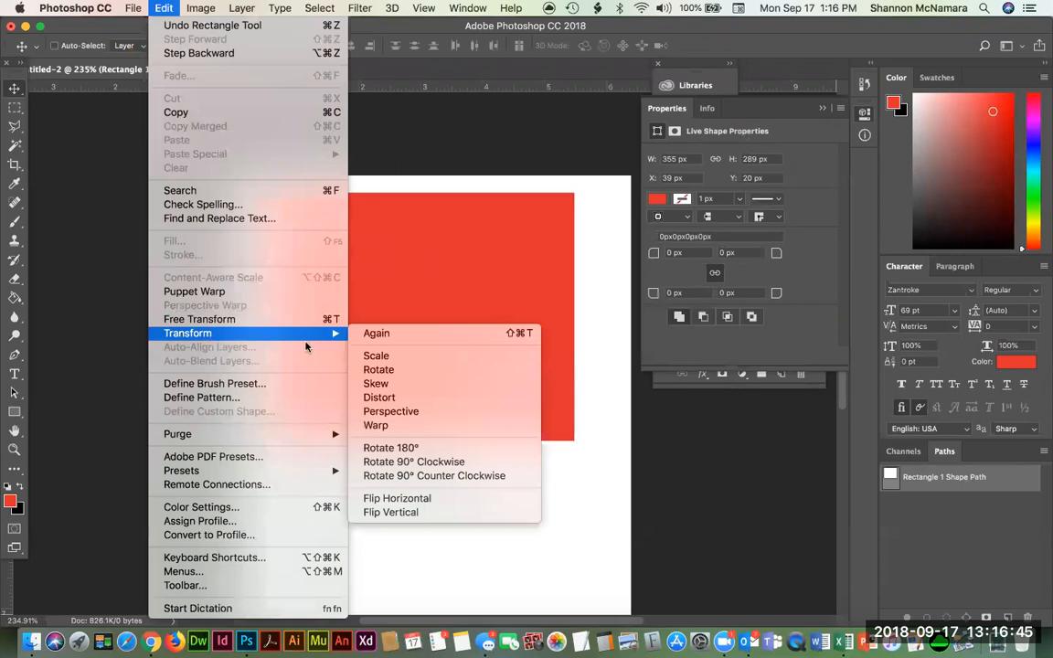
pyautogui.click(419, 359)
pyautogui.moveTo(576, 443); pyautogui.dragTo(532, 406)
pyautogui.press('Return')
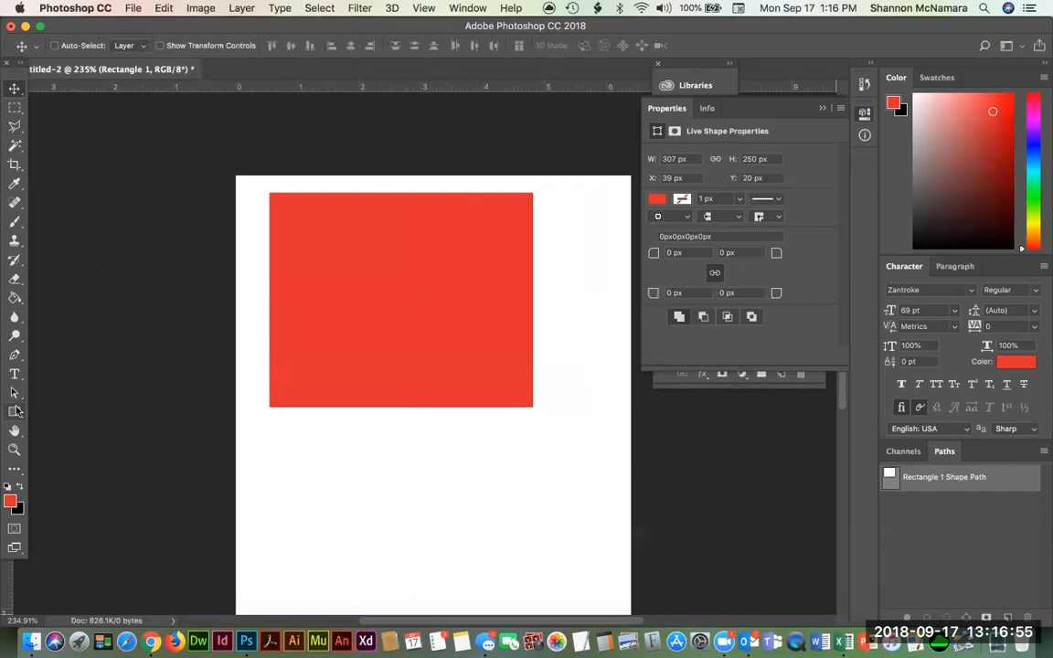
# Step: Switch to Chrome and read the assignment's explanations of shape, path and pixels modes and the ellipse, rectangle and line tools
pyautogui.press('super+Tab')
pyautogui.press('super+Tab')
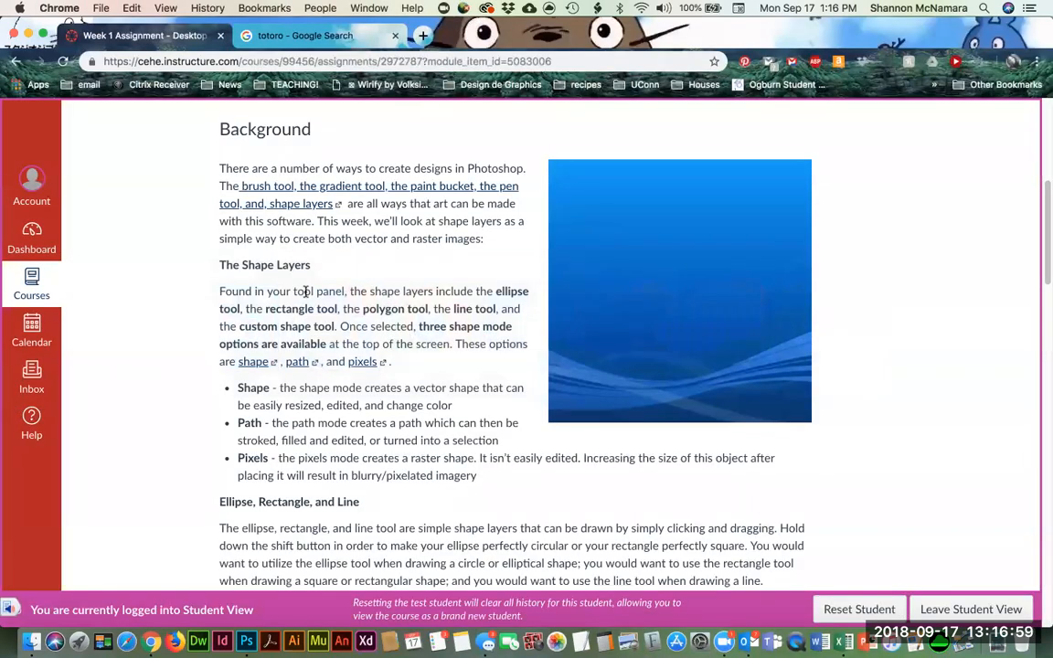
pyautogui.scroll(-2, 306, 291)
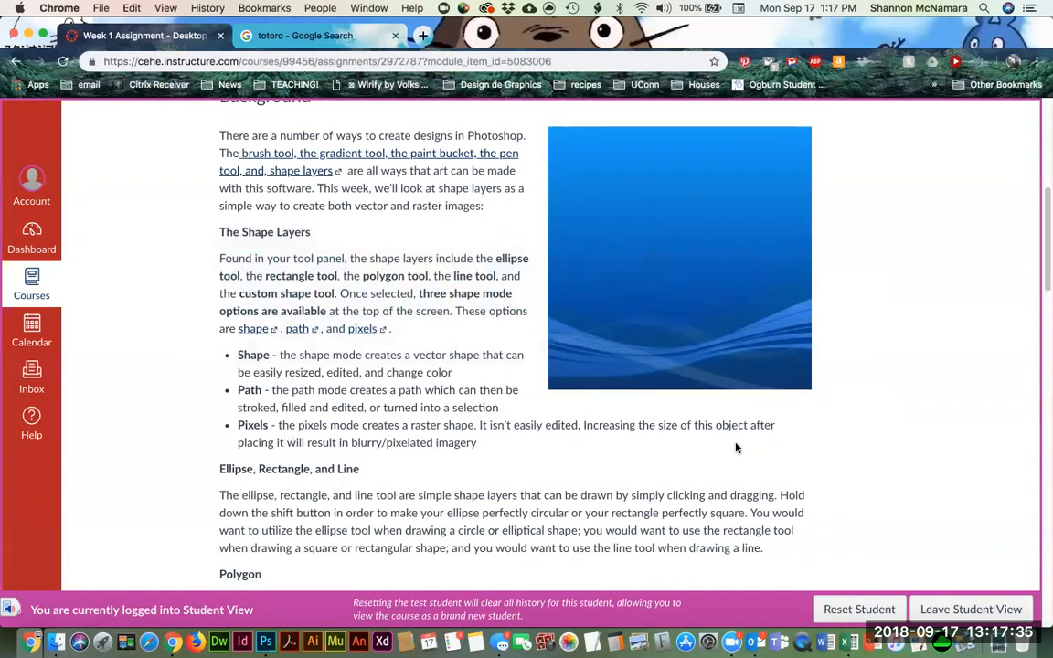
pyautogui.scroll(-1, 382, 441)
pyautogui.scroll(-5, 382, 441)
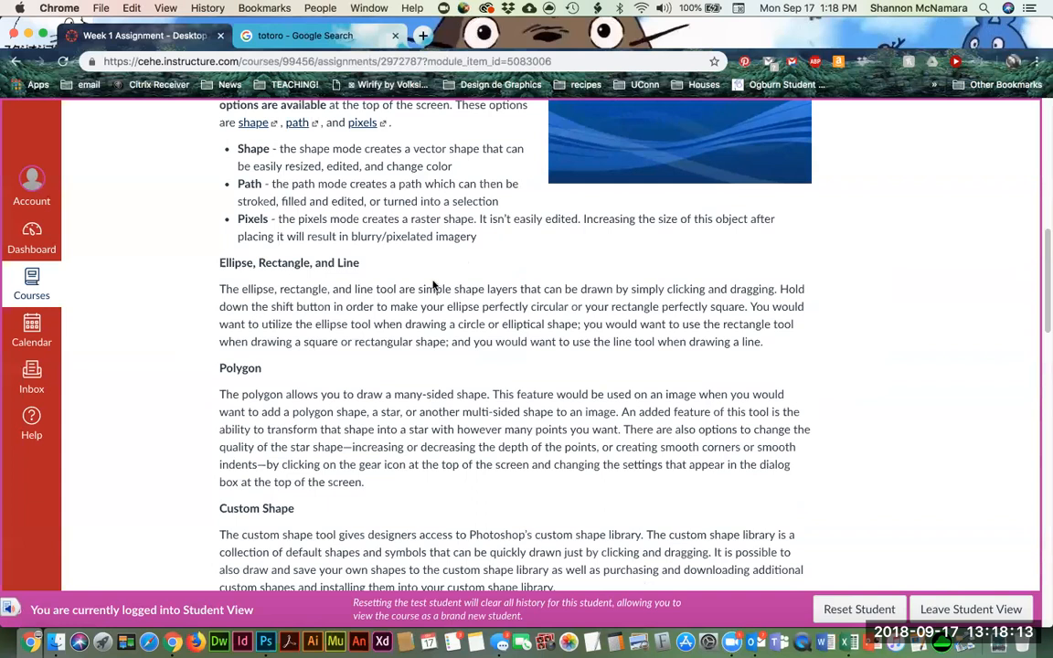
# Step: Read the assignment's explanations of the polygon and custom shape tools
pyautogui.scroll(-2, 357, 331)
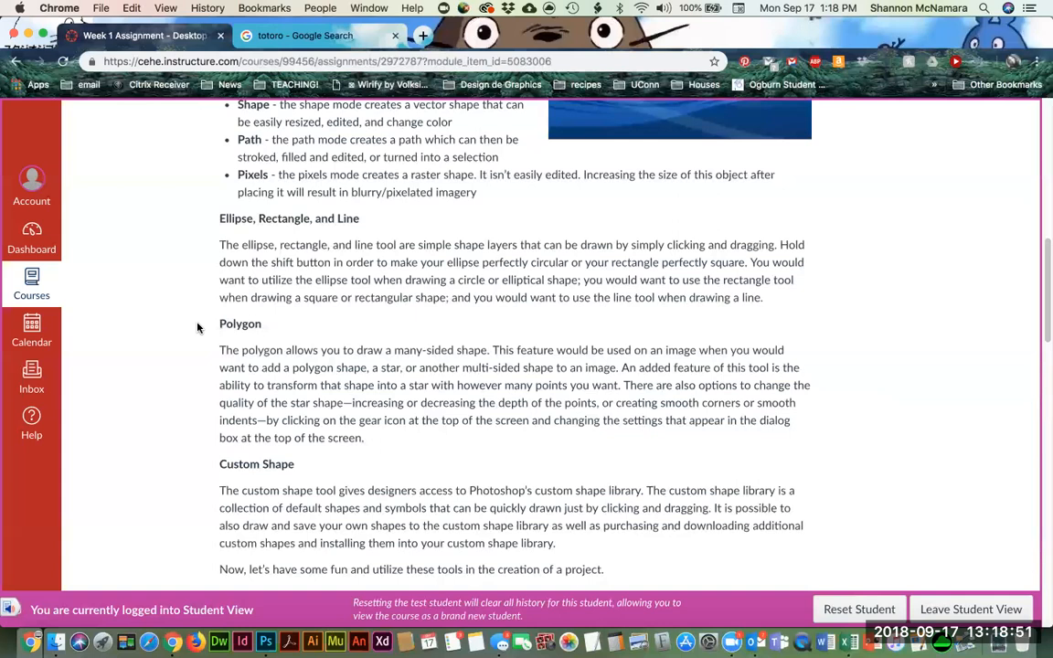
pyautogui.scroll(-2, 366, 432)
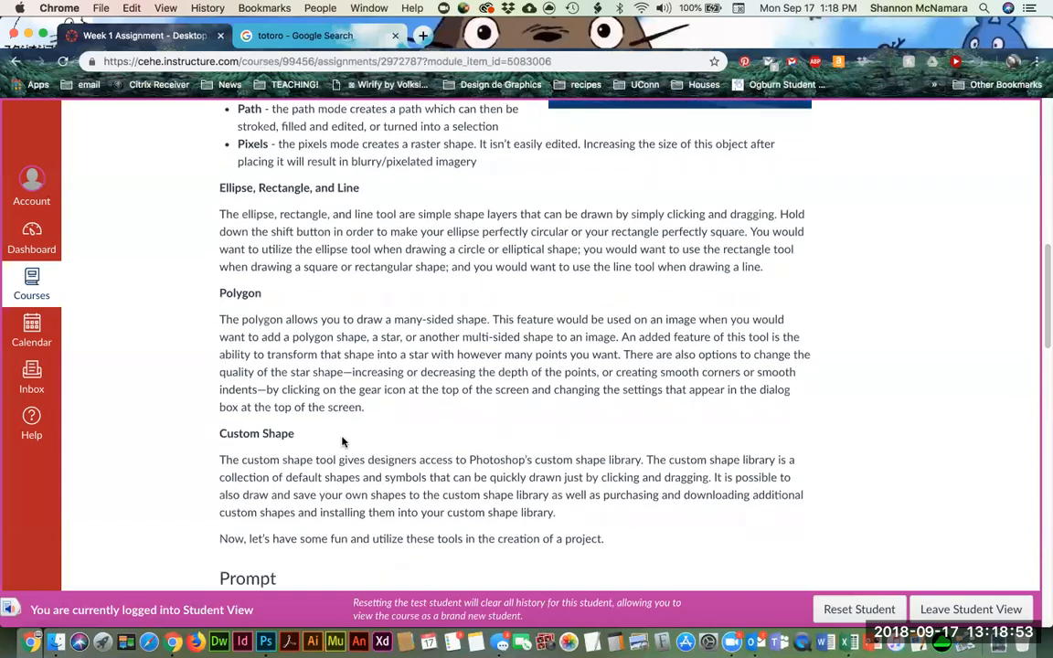
pyautogui.scroll(-1, 428, 457)
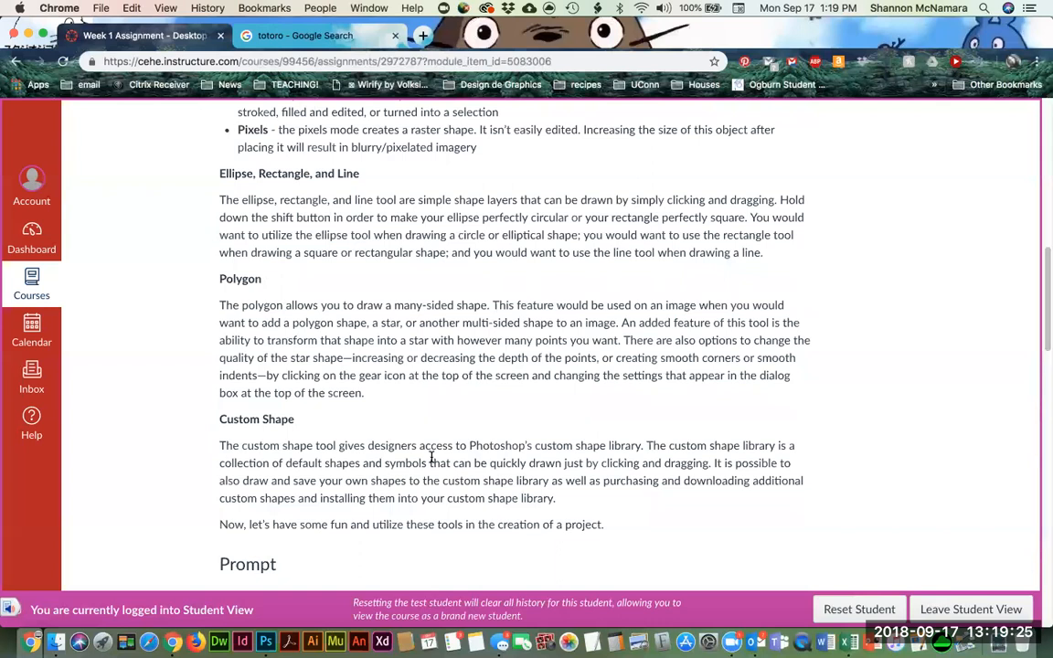
pyautogui.scroll(-7, 535, 324)
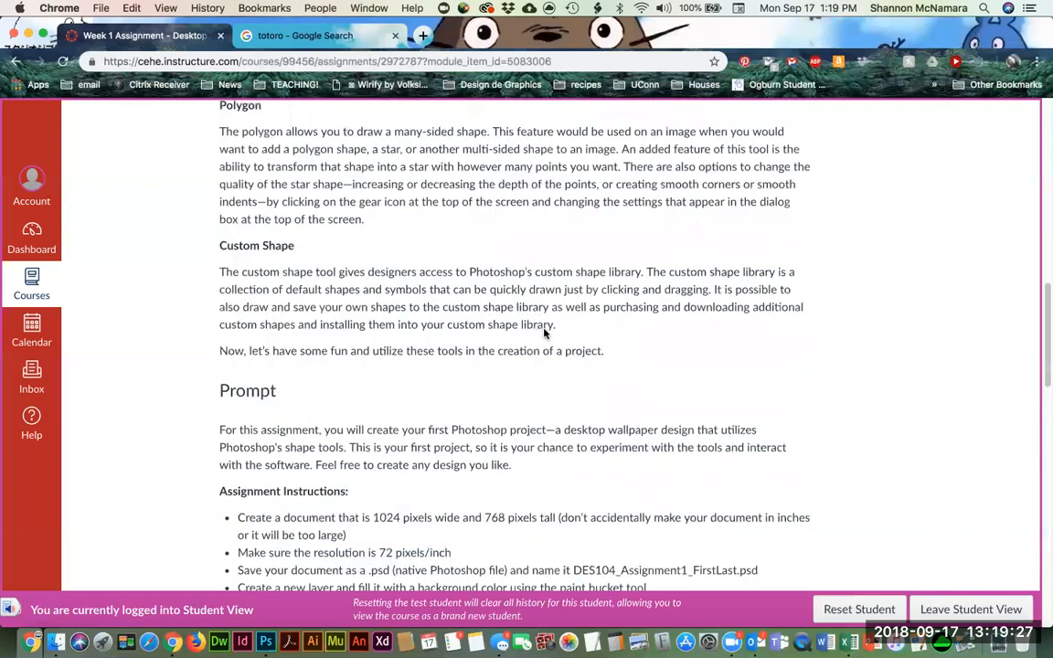
pyautogui.scroll(-1, 528, 337)
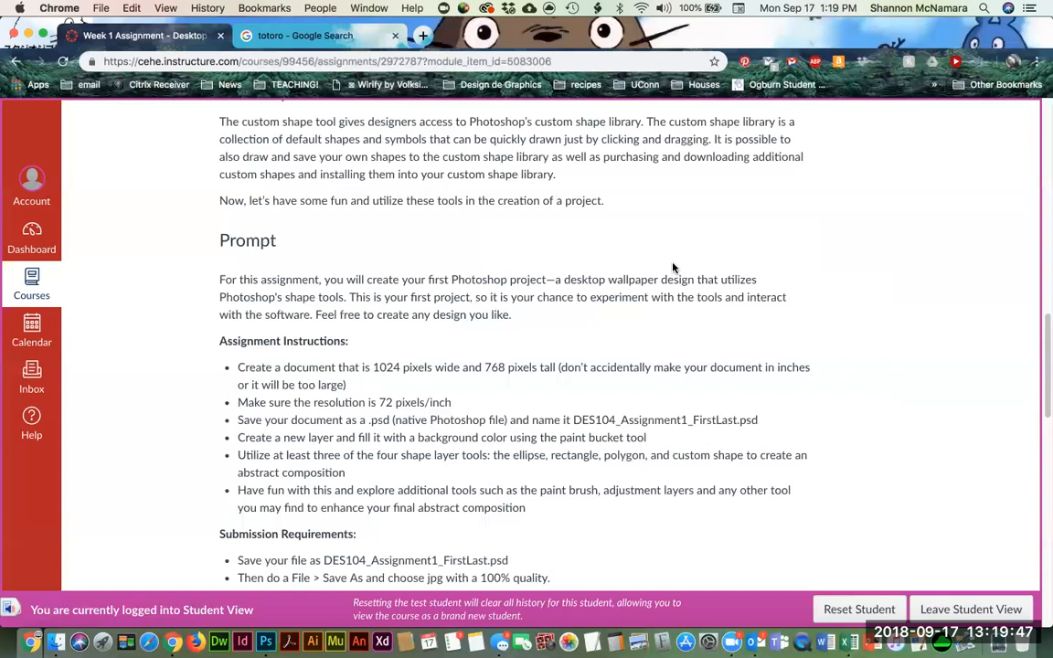
# Step: Read the wallpaper assignment's prompt, instructions and submission requirements, and review the grading rubric and benchmark section
pyautogui.scroll(-1, 447, 268)
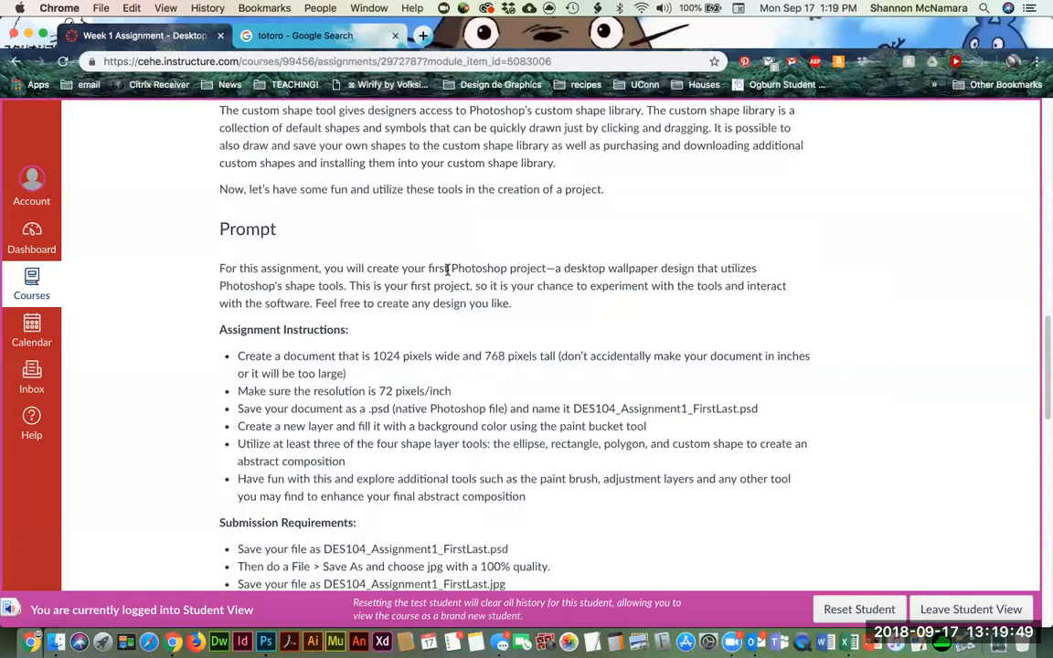
pyautogui.scroll(-1, 398, 391)
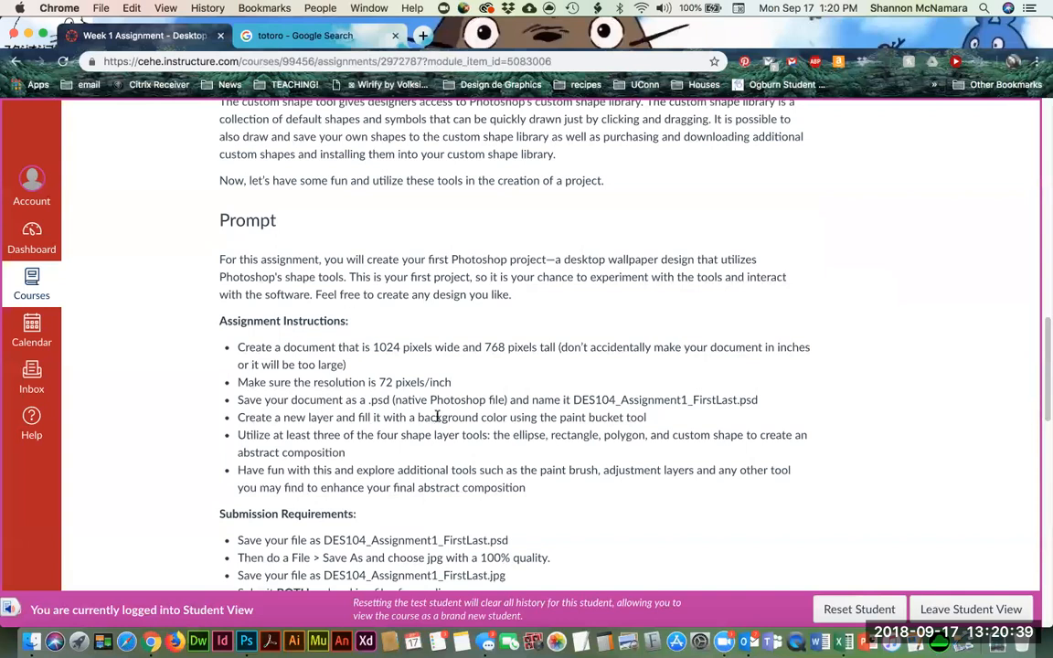
pyautogui.scroll(-1, 437, 417)
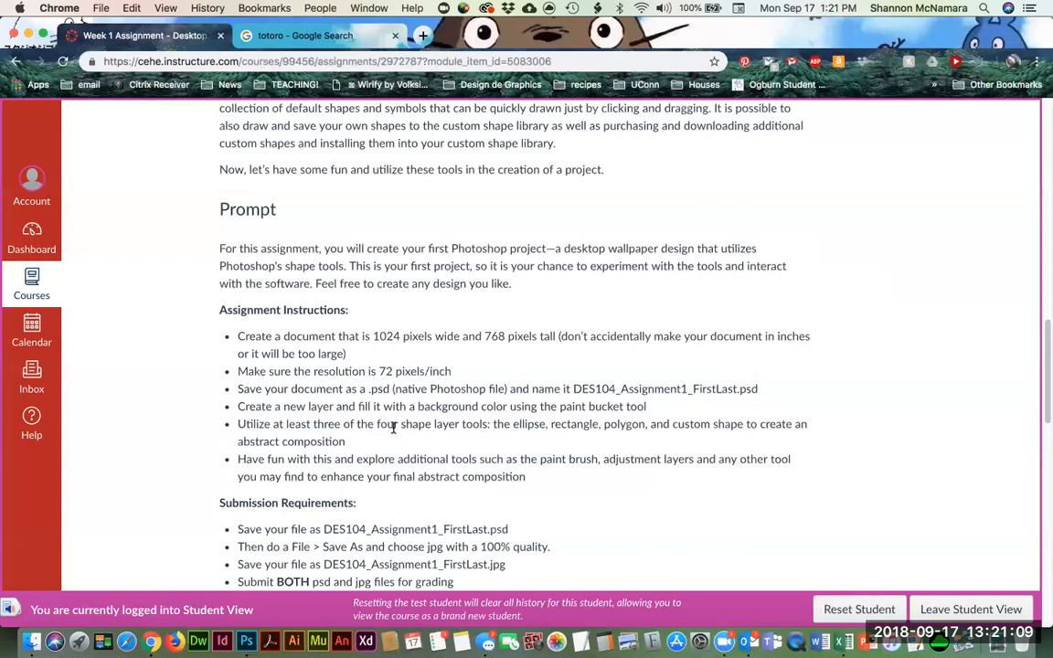
pyautogui.scroll(-2, 394, 427)
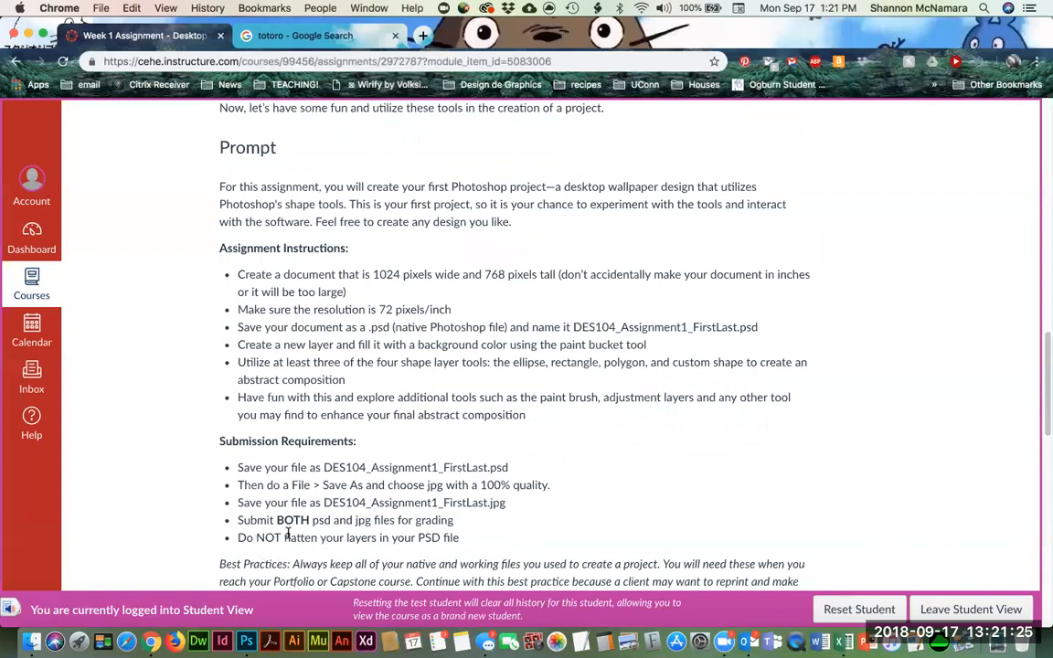
pyautogui.scroll(-1, 456, 496)
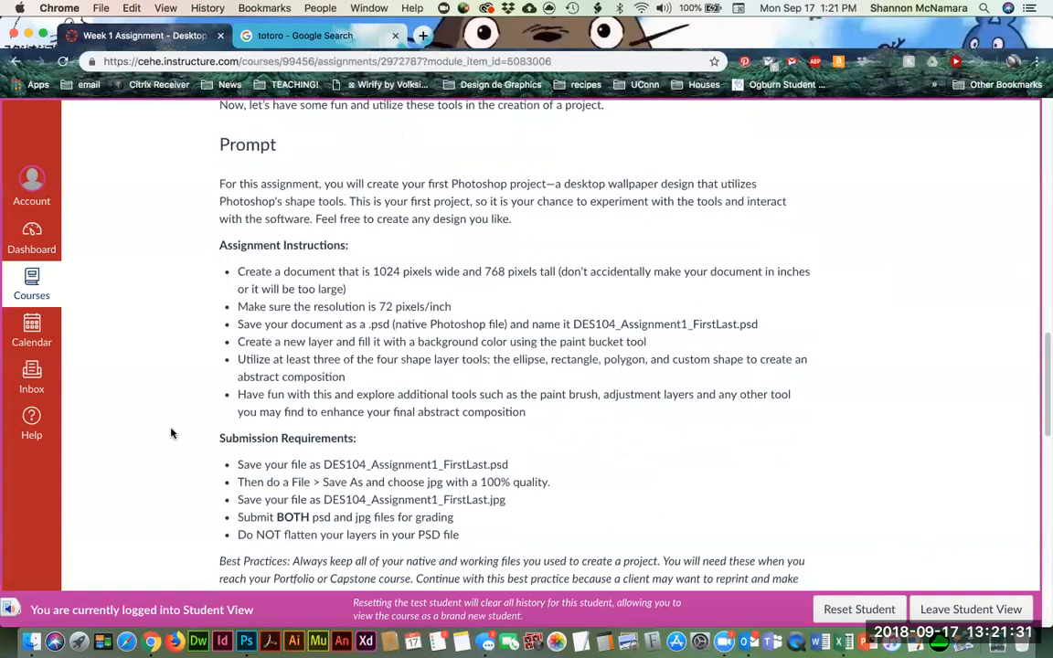
pyautogui.scroll(-2, 177, 430)
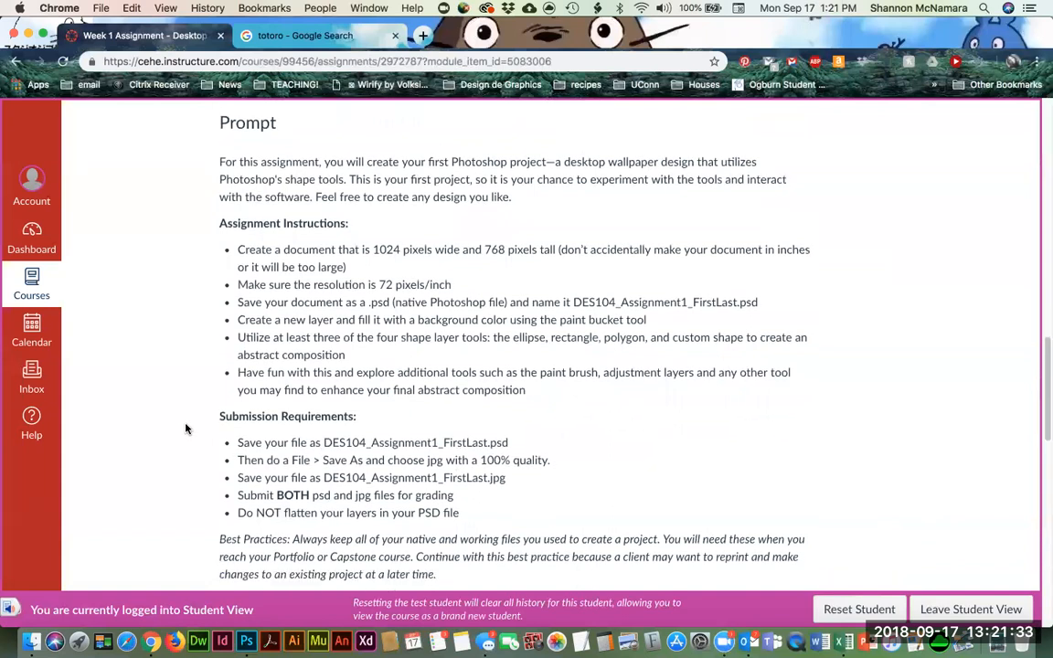
pyautogui.scroll(-10, 214, 446)
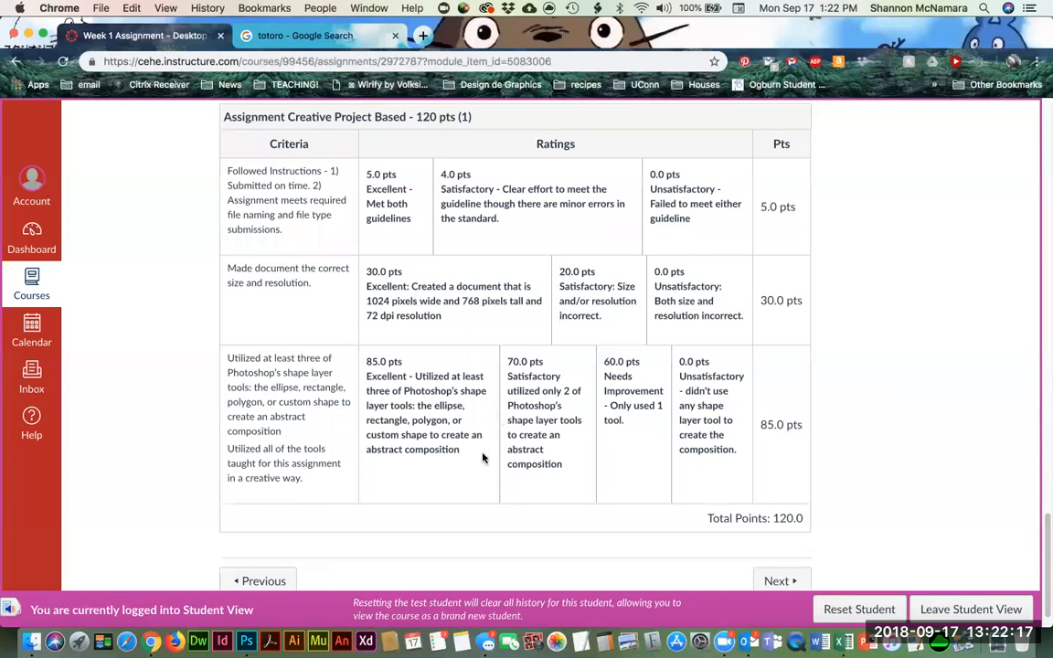
pyautogui.scroll(10, 408, 439)
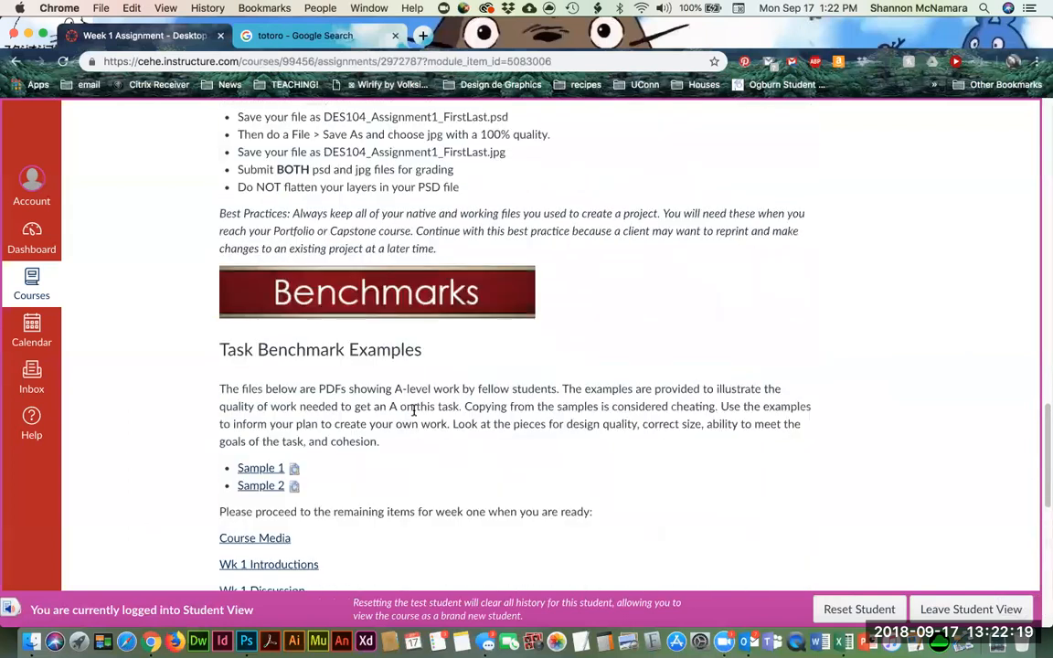
pyautogui.scroll(5, 411, 417)
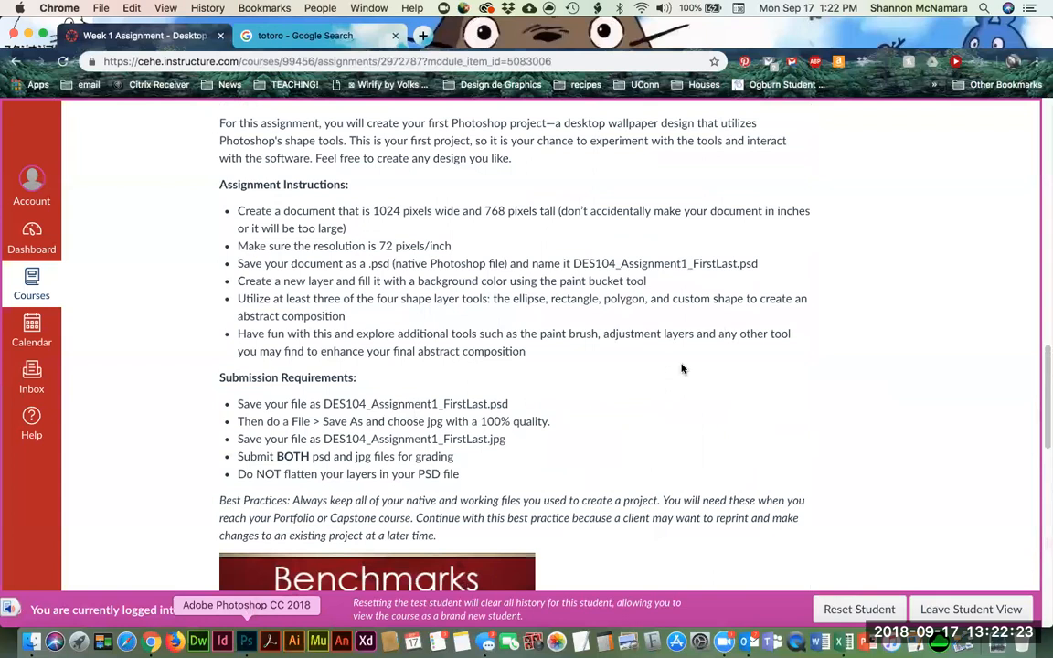
# Step: Switch to Photoshop and close the practice document without saving its changes
pyautogui.click(246, 641)
pyautogui.press('super+w')
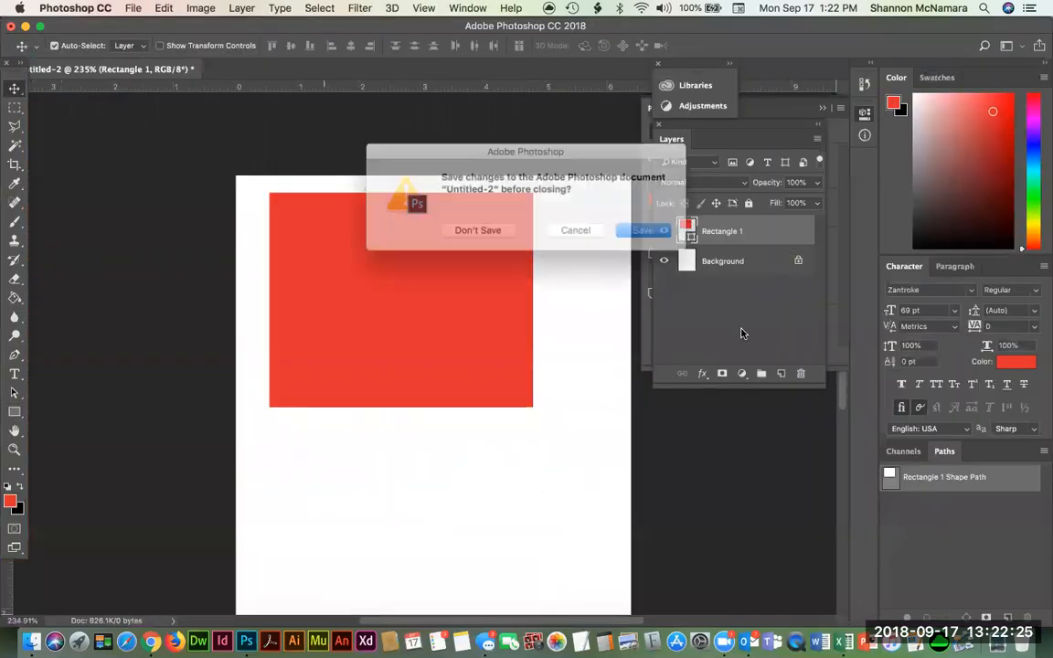
pyautogui.click(477, 231)
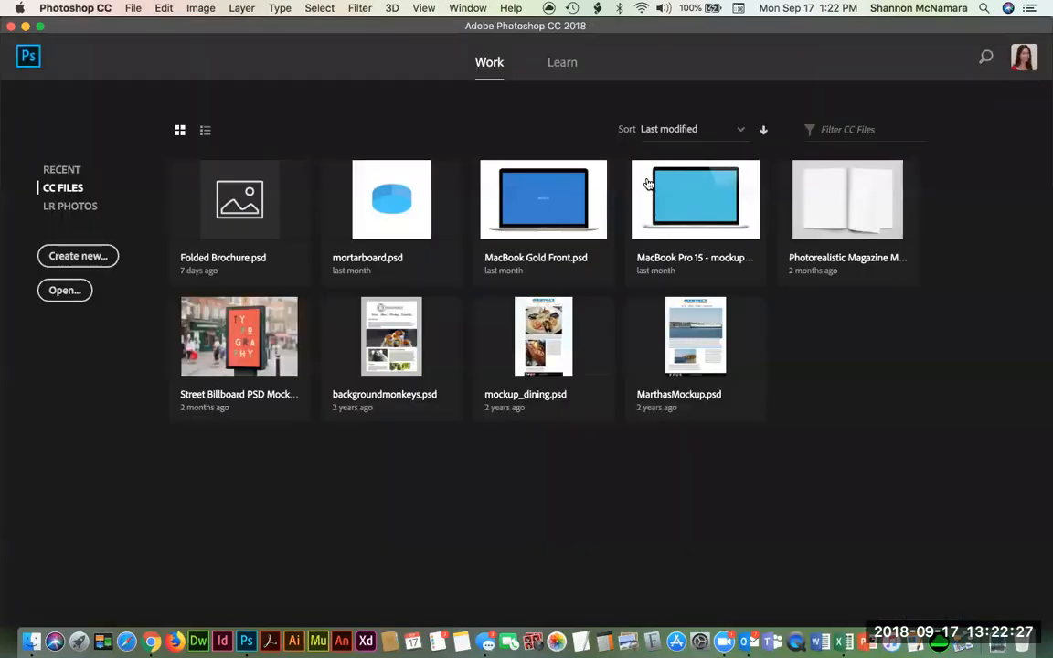
# Step: Start a new document and set its width to 1024 pixels, copying the value from the assignment instructions in Chrome
pyautogui.click(73, 256)
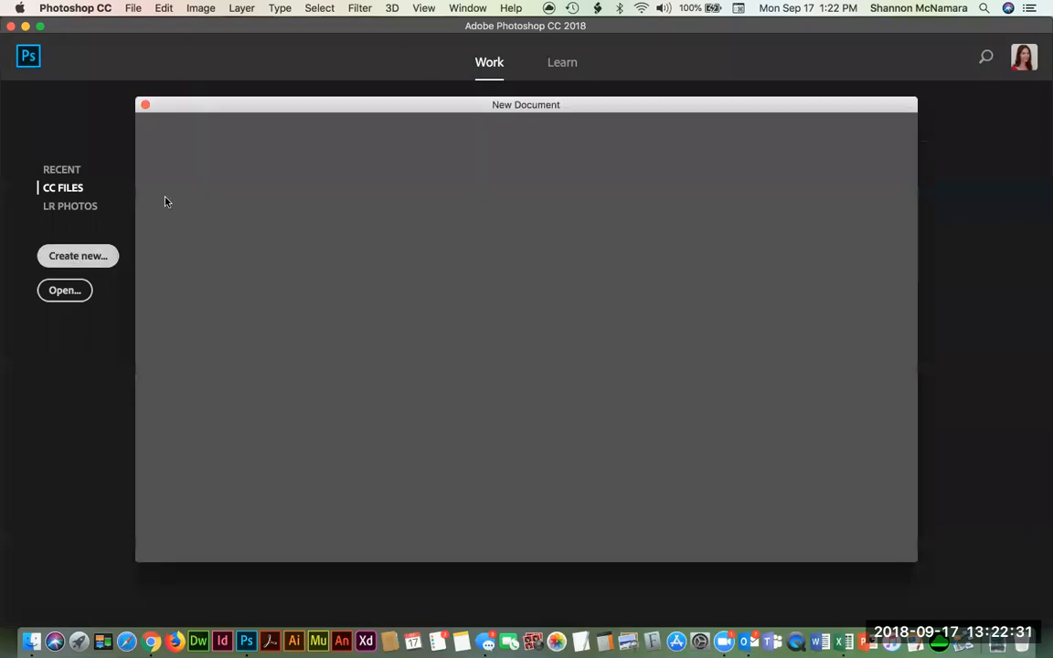
pyautogui.press('super+Tab')
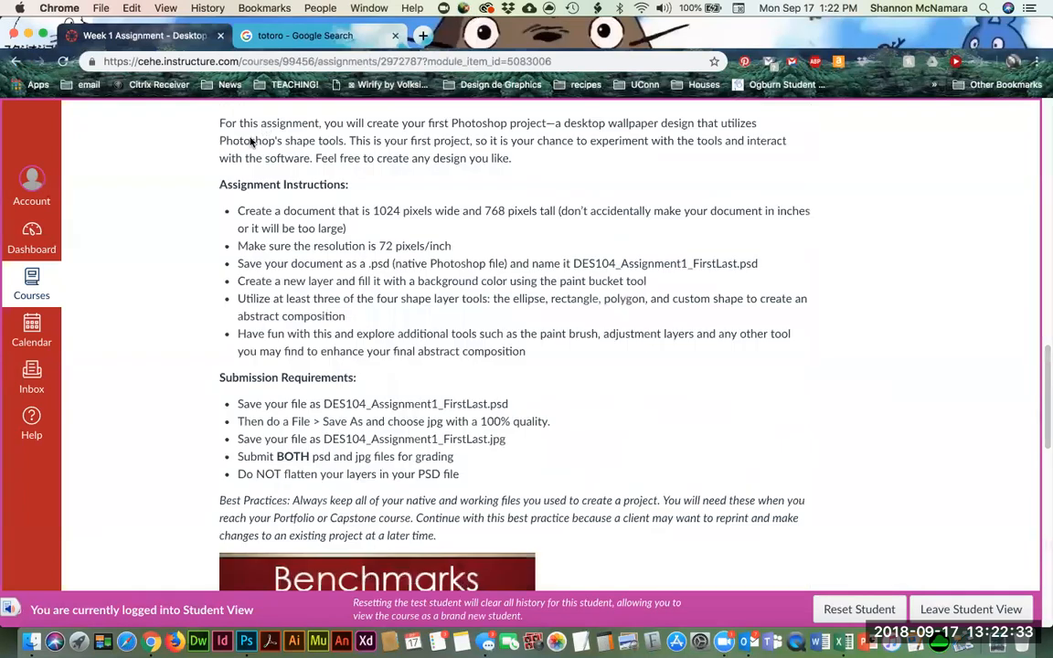
pyautogui.moveTo(374, 211); pyautogui.dragTo(401, 208)
pyautogui.press('super+c')
pyautogui.press('super+Tab')
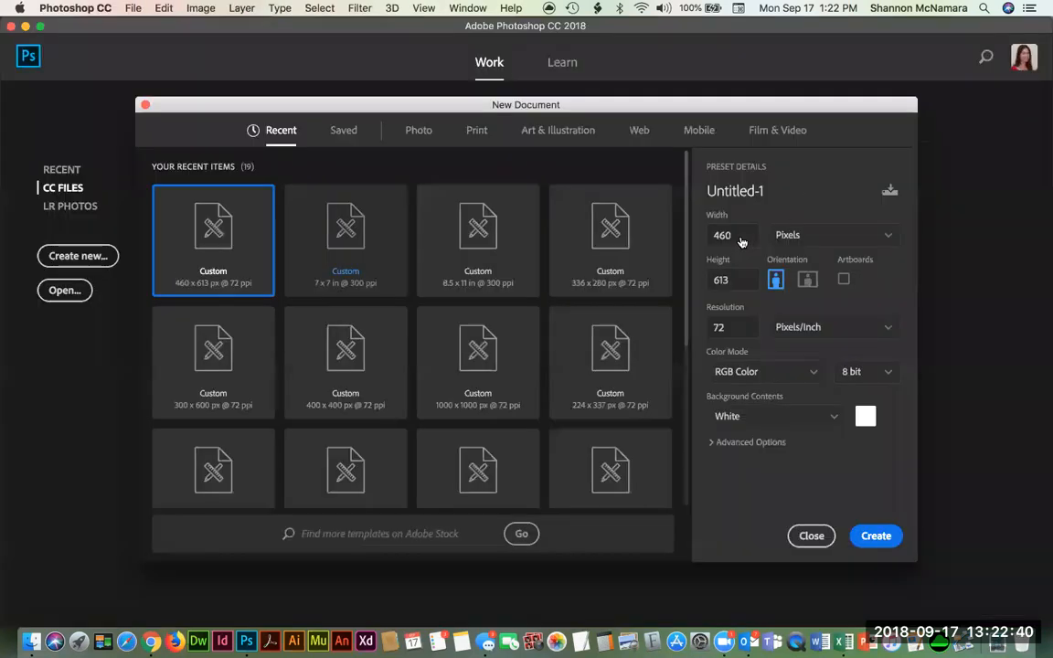
pyautogui.click(818, 238)
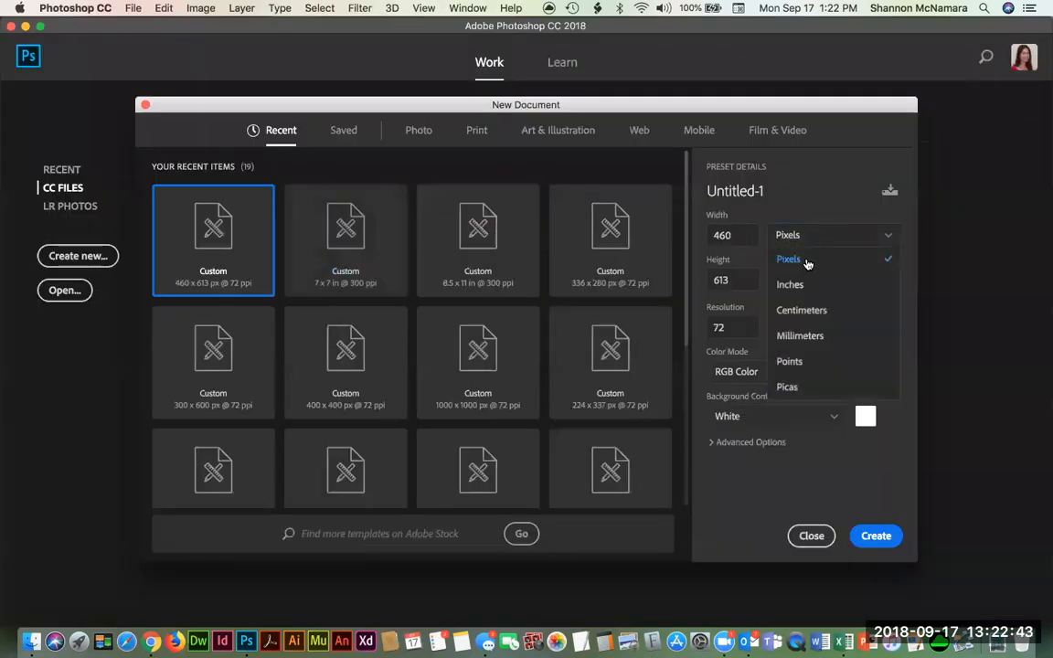
pyautogui.click(806, 260)
pyautogui.moveTo(736, 235); pyautogui.dragTo(702, 233)
pyautogui.press('super+v')
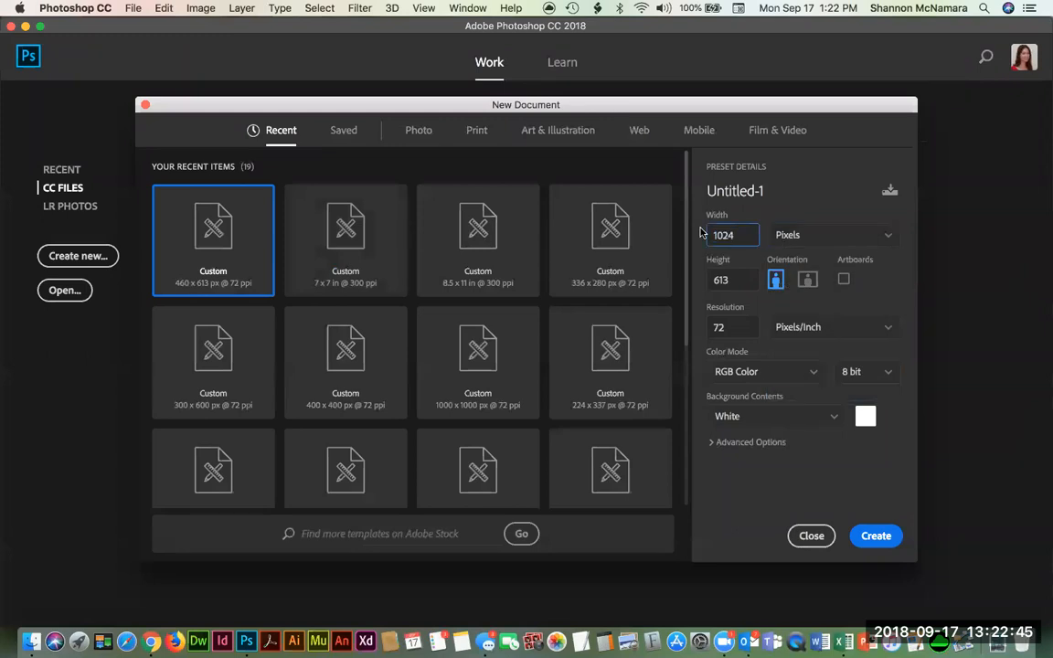
# Step: Copy the 768-pixel height from the assignment instructions and enter it as the new document's height
pyautogui.press('super+Tab')
pyautogui.moveTo(484, 211); pyautogui.dragTo(502, 211)
pyautogui.press('super+Tab')
pyautogui.moveTo(744, 280); pyautogui.dragTo(684, 274)
pyautogui.press('super+v')
# Step: Keep the resolution at 72 pixels/inch and the background contents White, and create the document
pyautogui.doubleClick(743, 326)
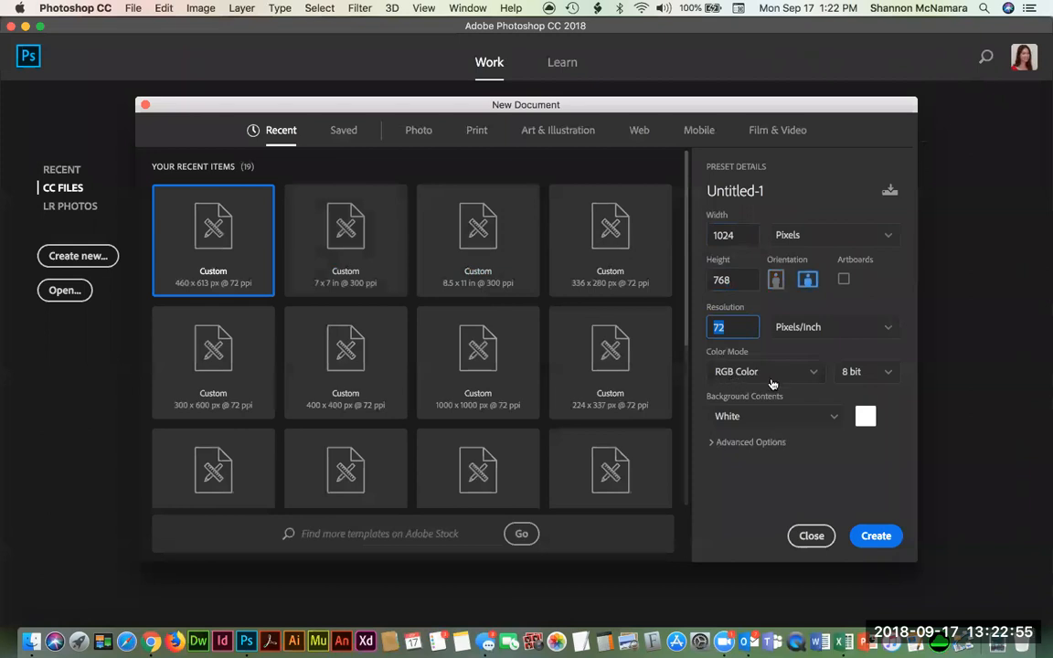
pyautogui.click(743, 416)
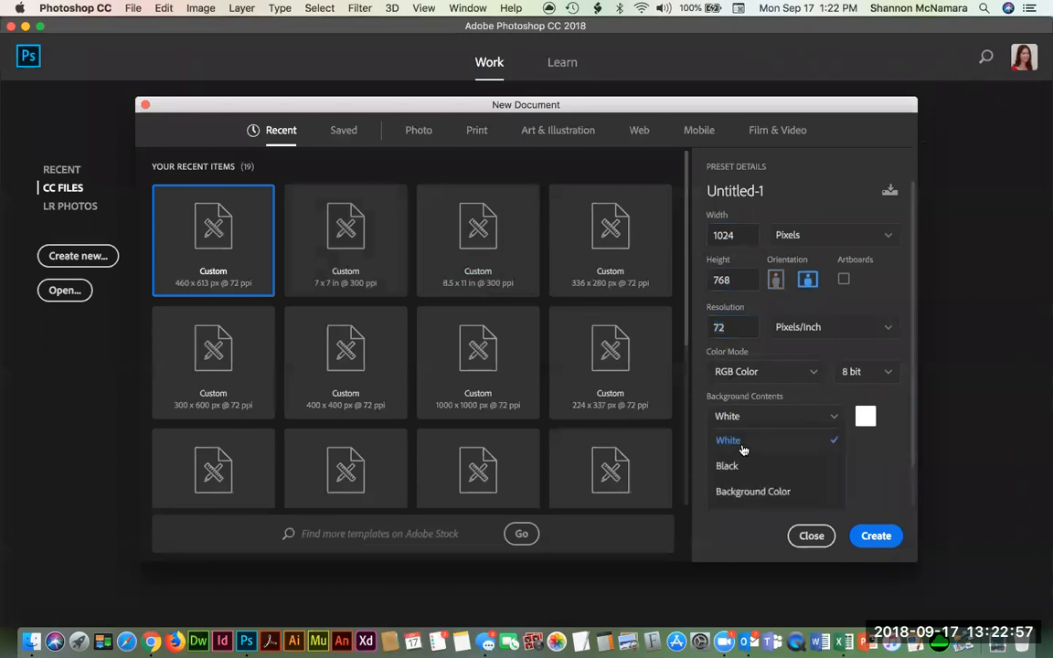
pyautogui.scroll(-2, 740, 496)
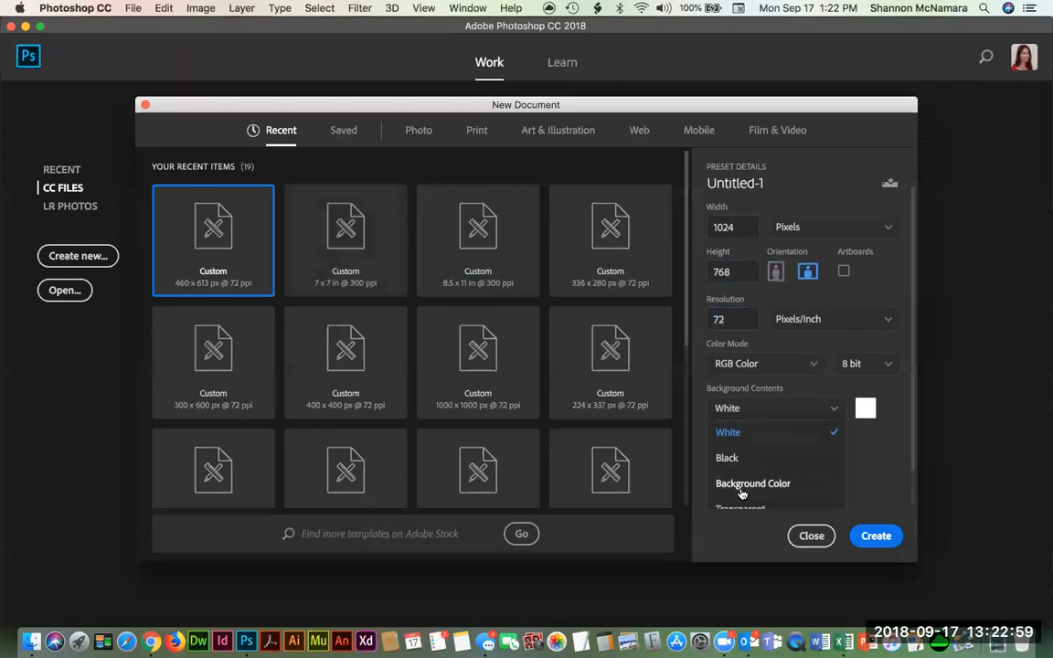
pyautogui.click(736, 425)
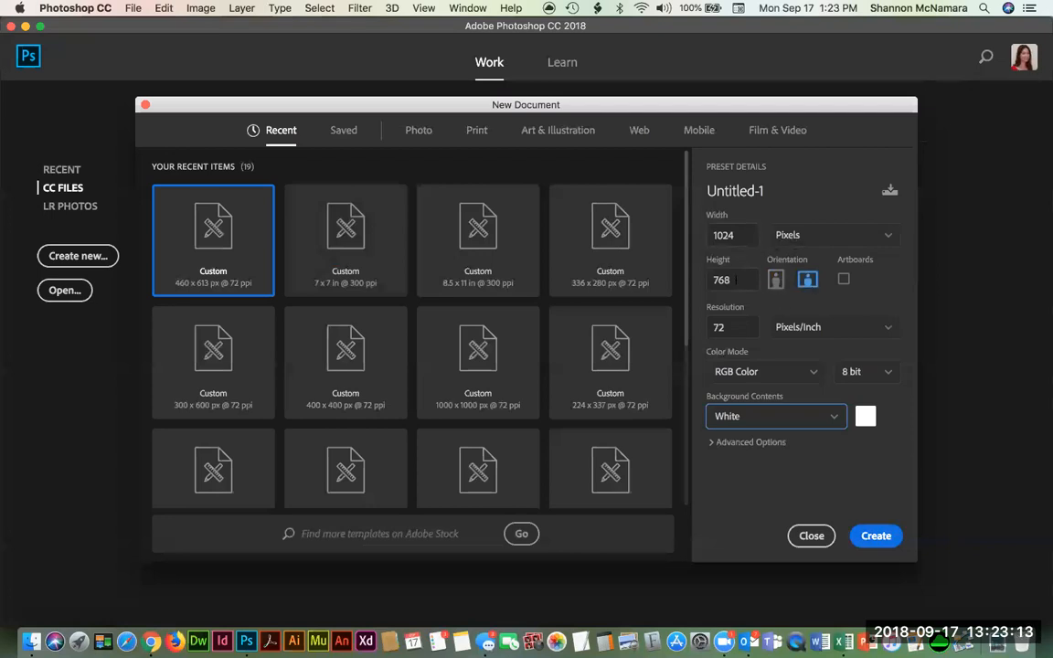
pyautogui.click(875, 536)
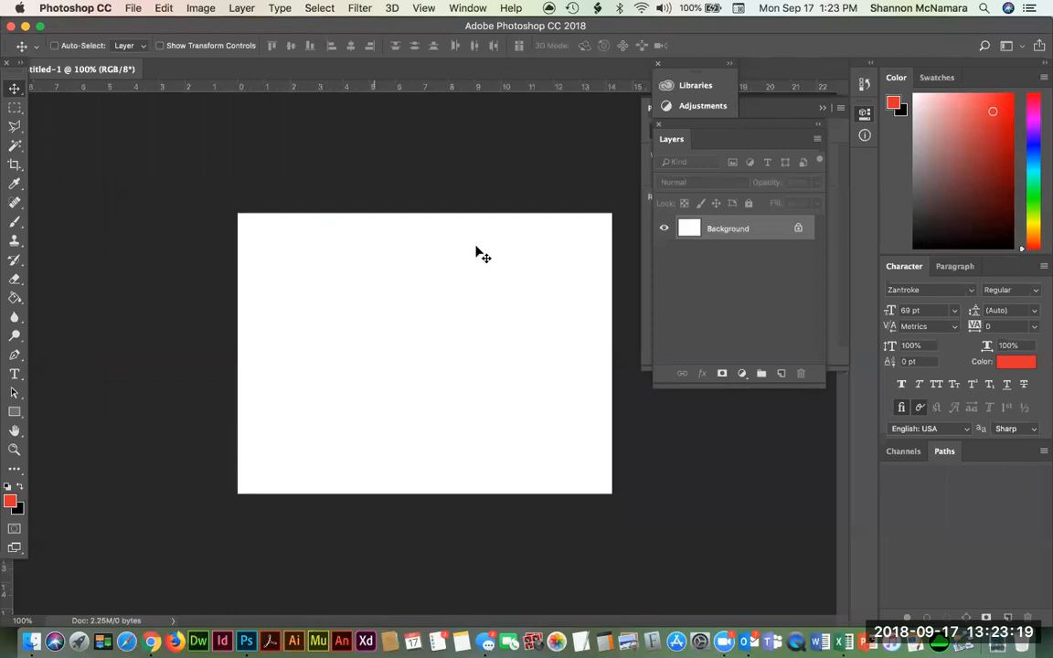
# Step: Show the History panel, shorten it, and arrange the floating Layers and Libraries/Adjustments panels so they do not overlap it
pyautogui.moveTo(769, 124); pyautogui.dragTo(765, 354)
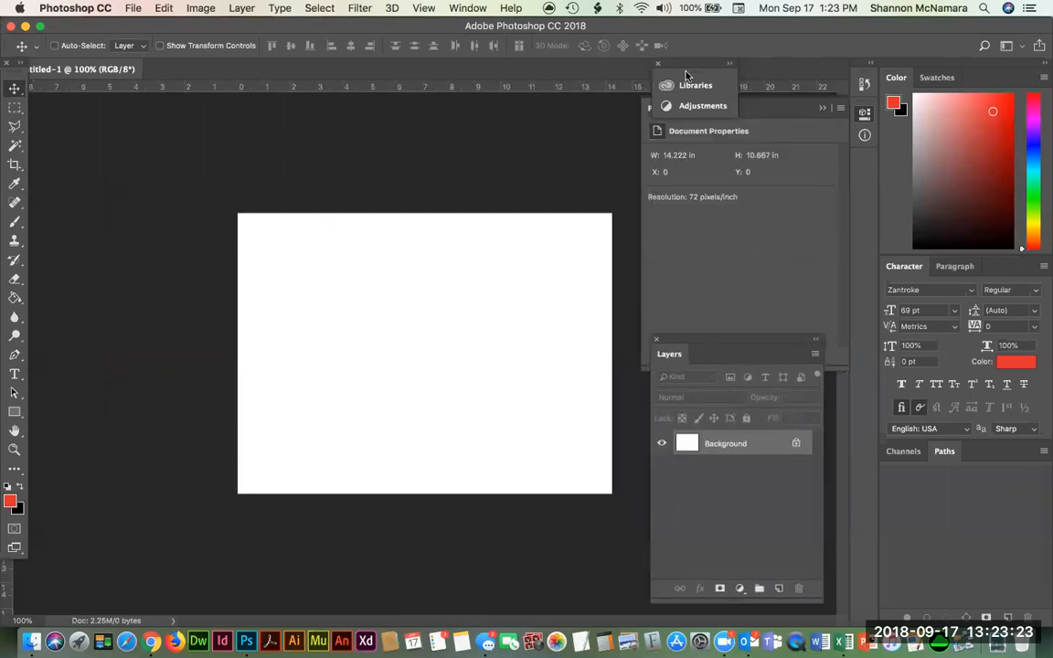
pyautogui.click(467, 8)
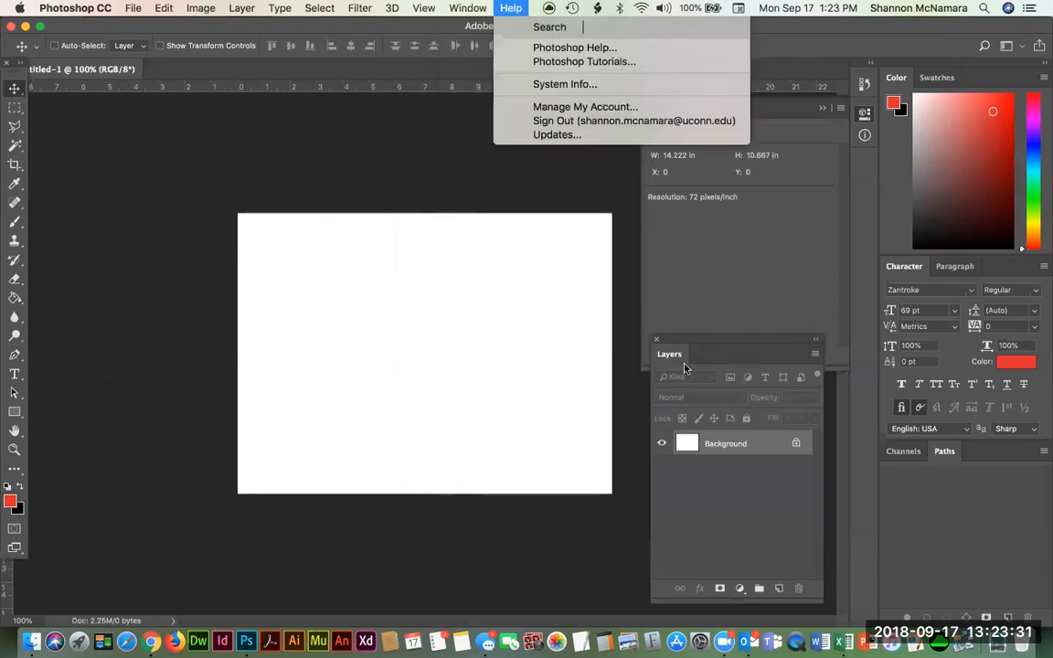
pyautogui.moveTo(467, 7)
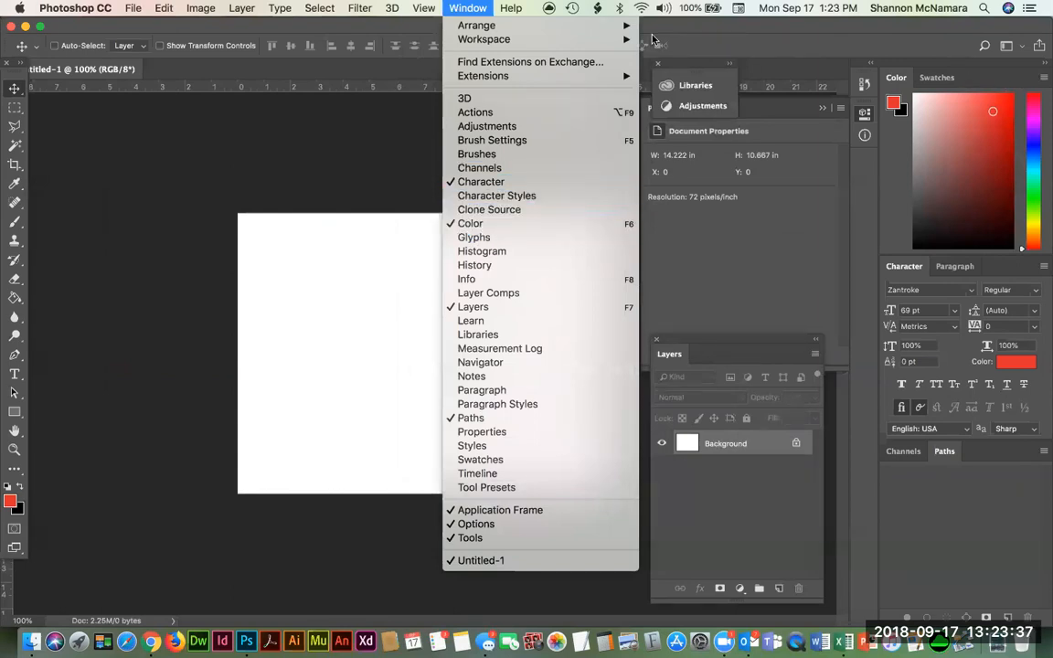
pyautogui.click(486, 265)
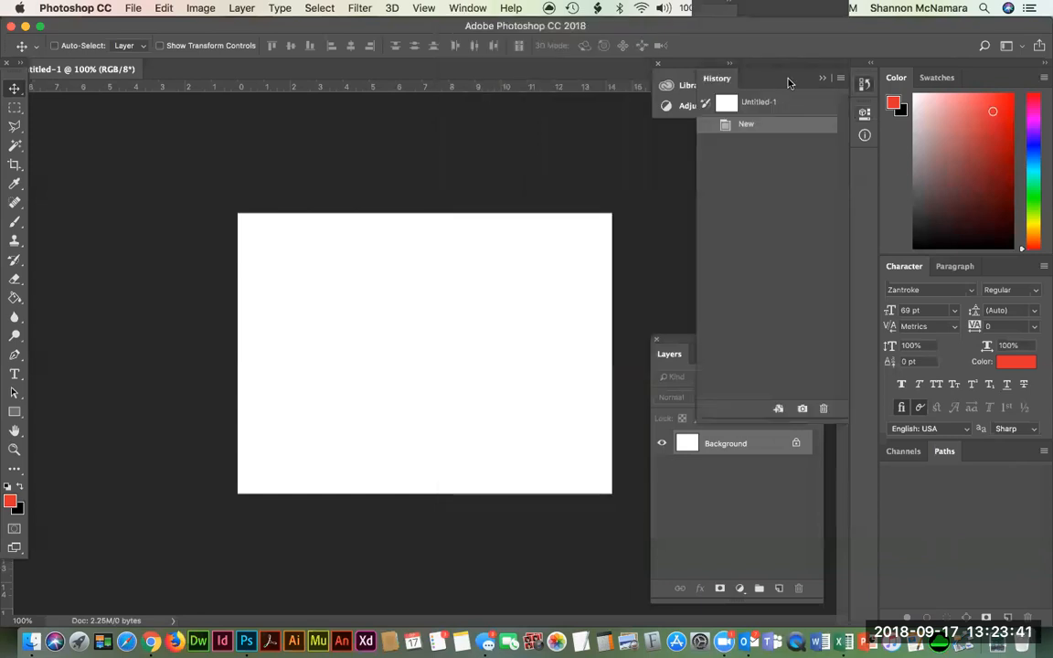
pyautogui.moveTo(673, 64); pyautogui.dragTo(623, 73)
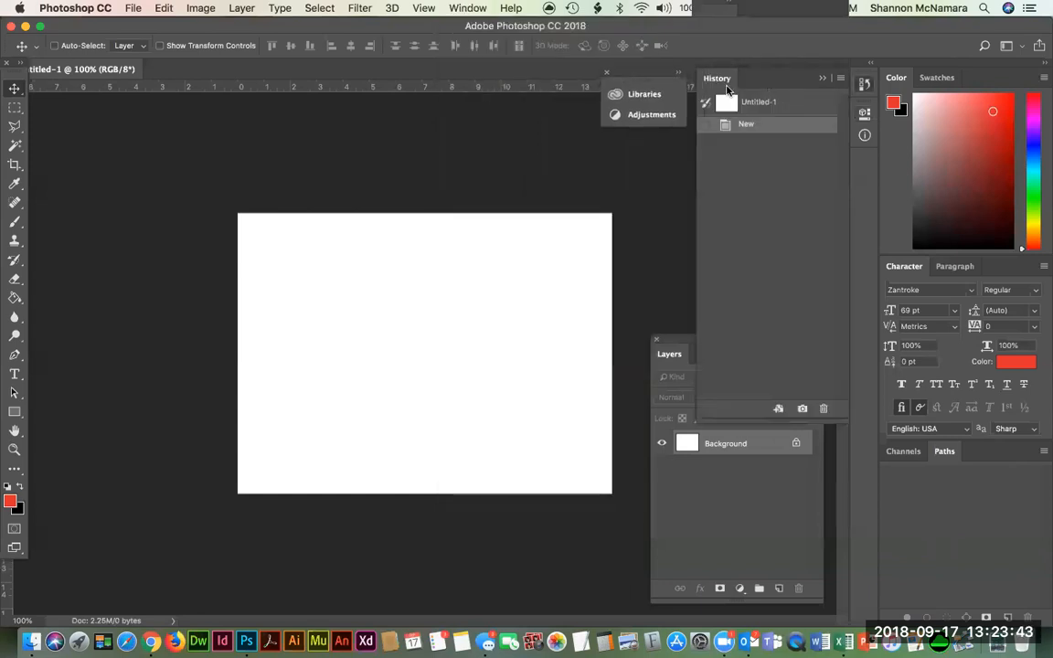
pyautogui.moveTo(751, 416); pyautogui.dragTo(742, 285)
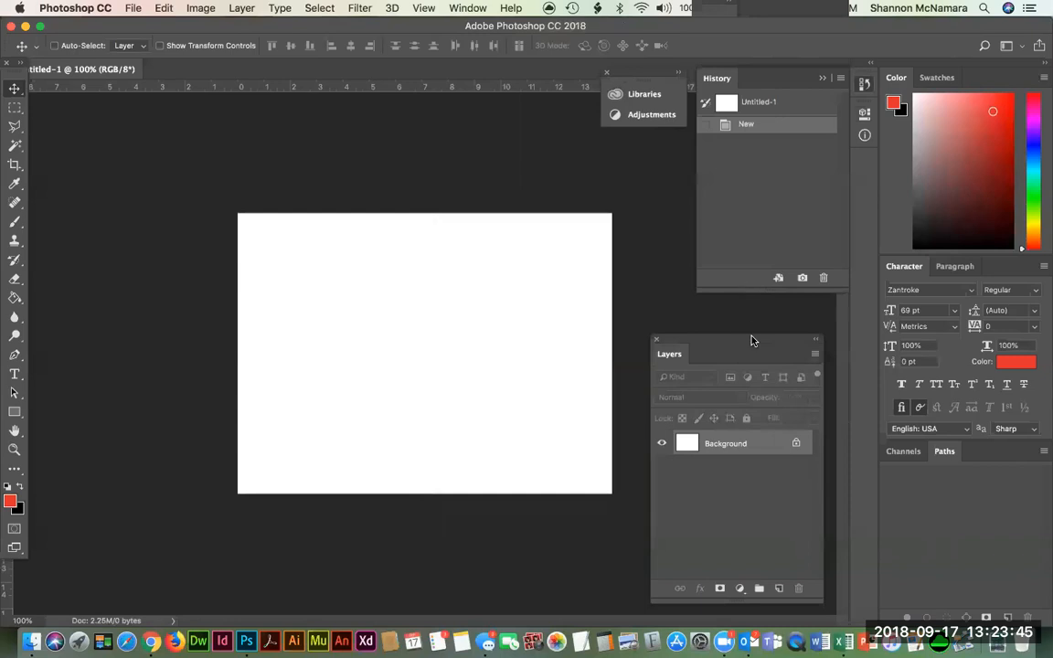
pyautogui.moveTo(752, 330); pyautogui.dragTo(768, 305)
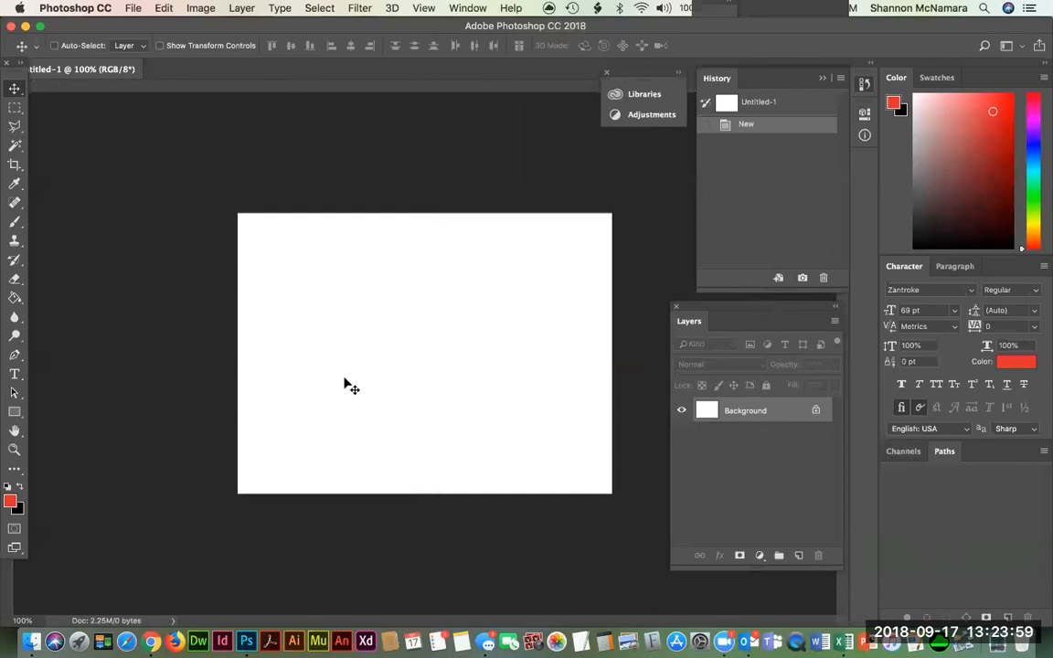
# Step: Switch to Chrome and copy the required file name DES104_Assignment1_FirstLast.psd from the assignment instructions
pyautogui.press('super+Tab')
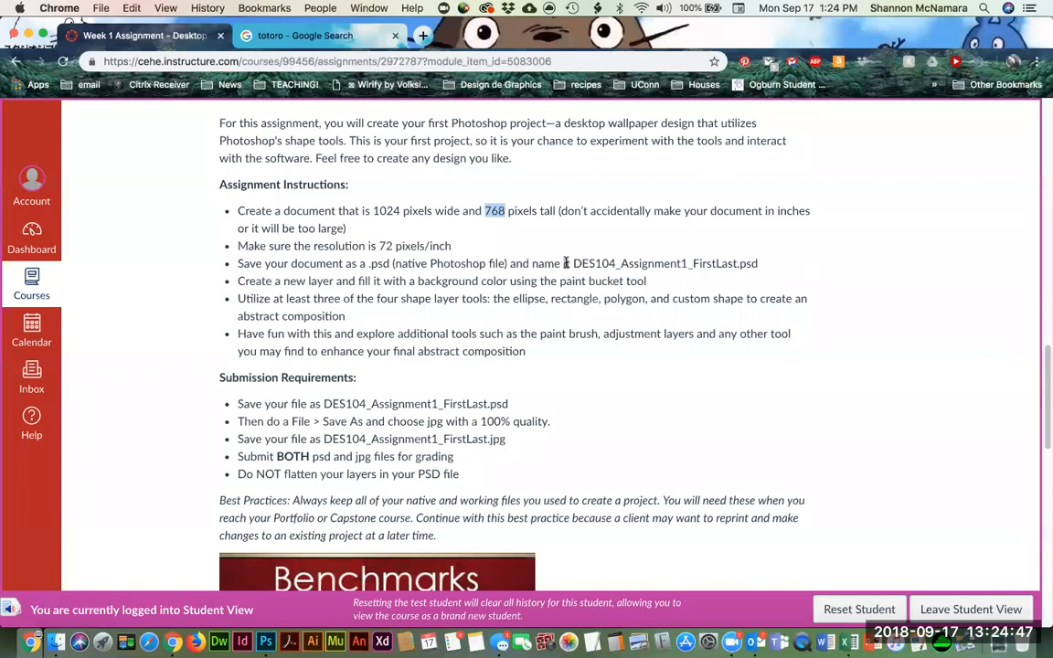
pyautogui.moveTo(571, 264); pyautogui.dragTo(759, 264)
pyautogui.press('super+c')
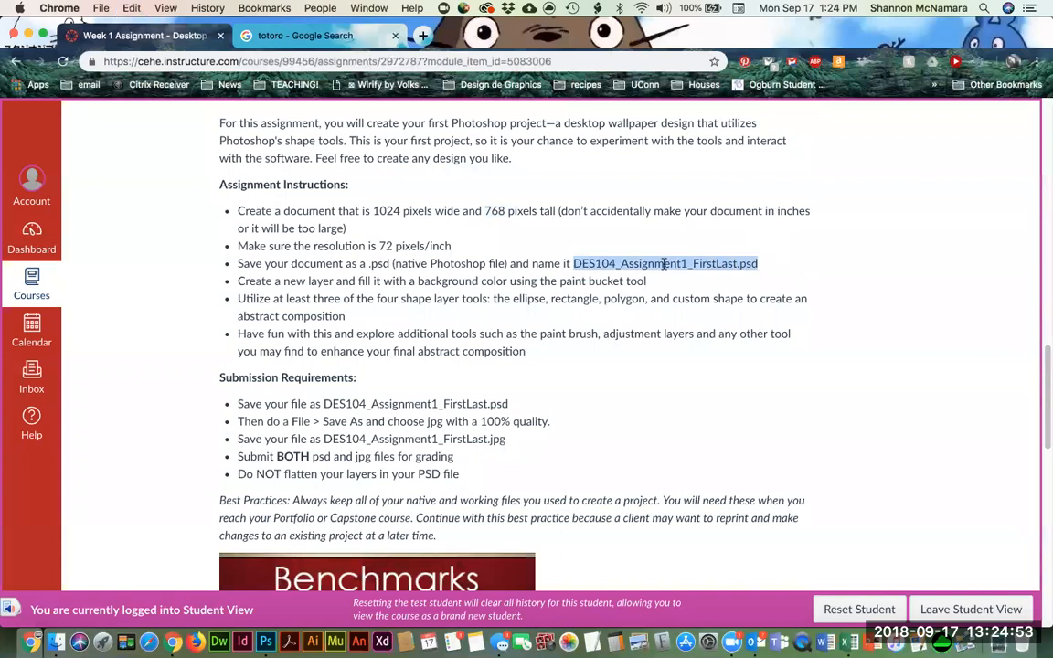
# Step: Switch to Photoshop and begin saving the document under a new name, browsing to Mod 10 > DES 104 > Week 1 > Assignment
pyautogui.press('super+Tab')
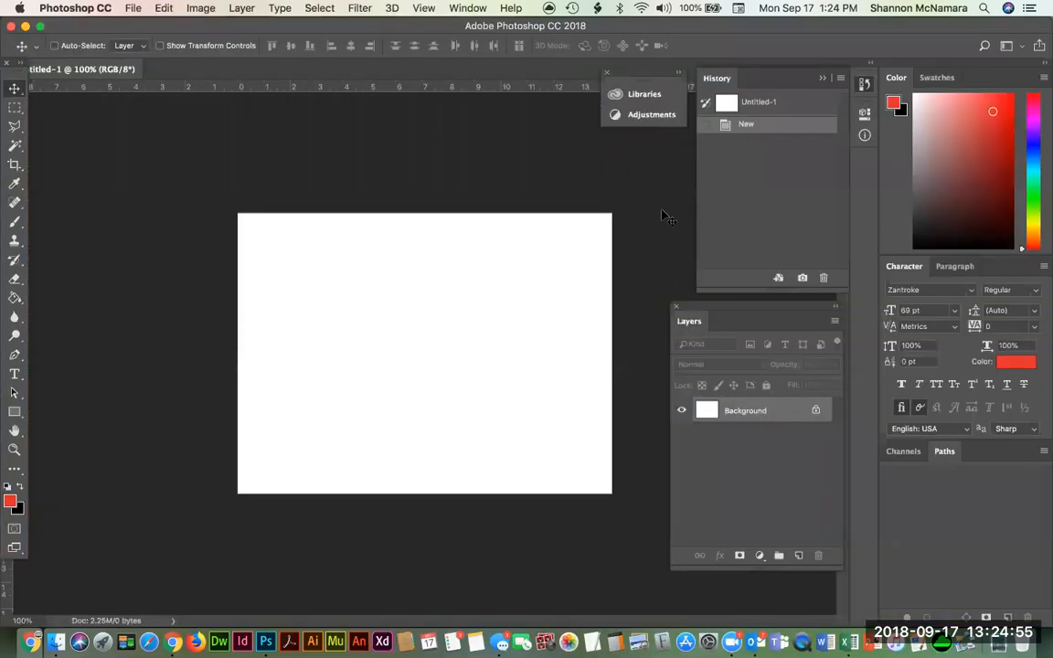
pyautogui.click(131, 9)
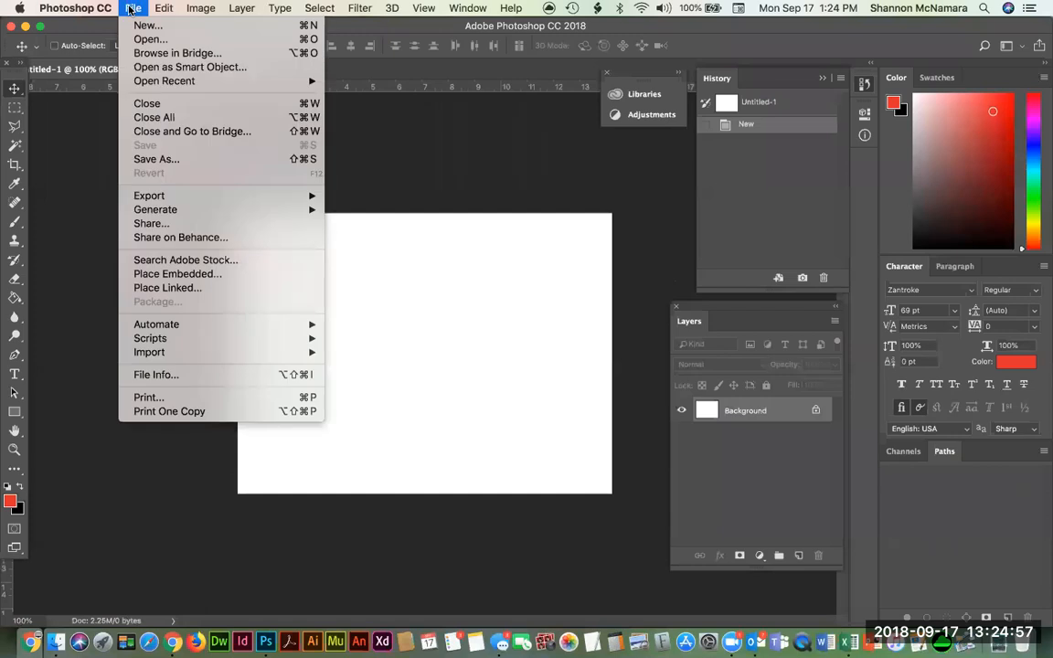
pyautogui.click(154, 162)
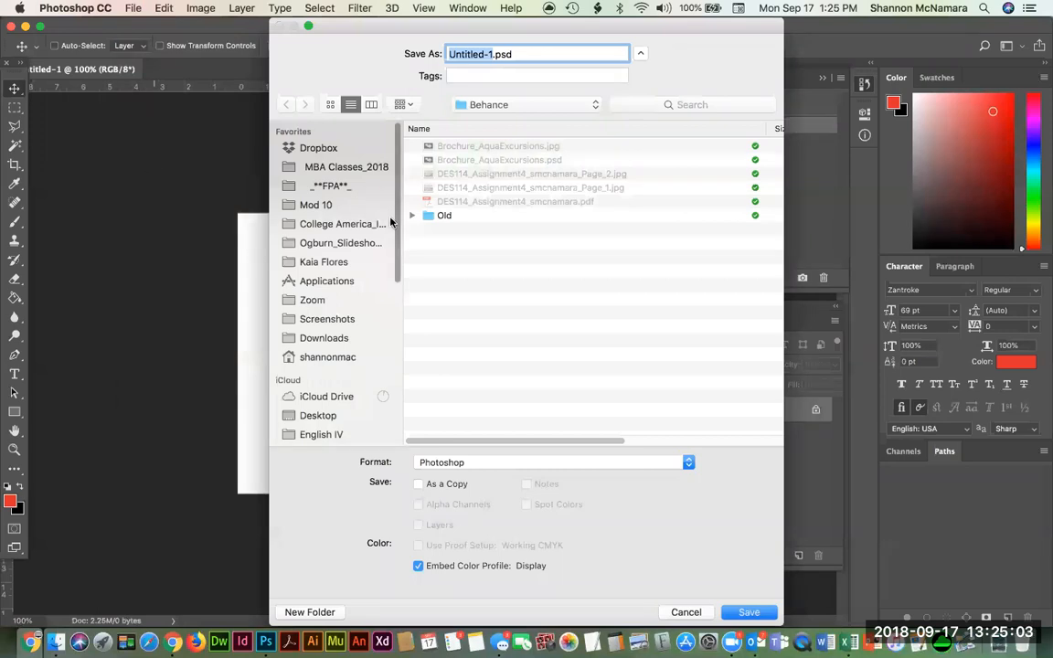
pyautogui.click(314, 208)
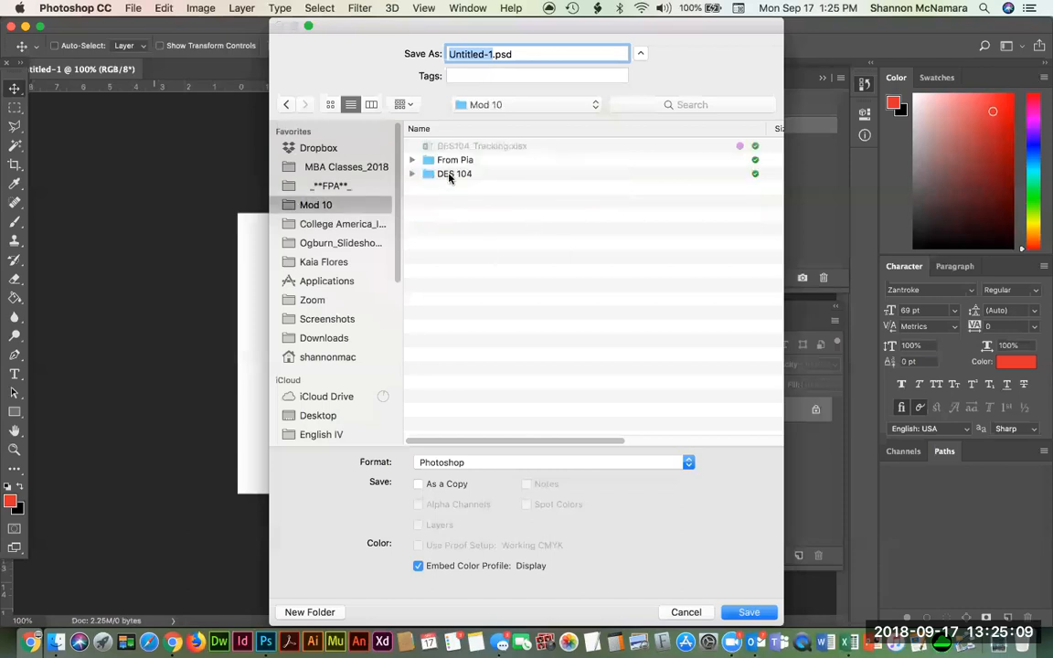
pyautogui.doubleClick(449, 175)
pyautogui.doubleClick(452, 202)
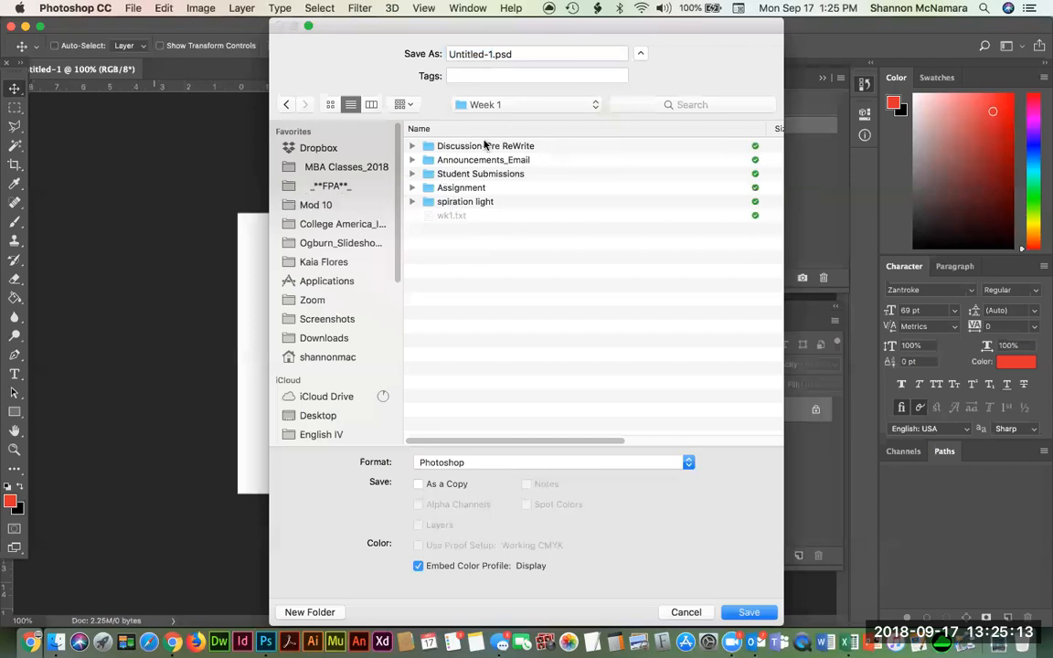
pyautogui.doubleClick(468, 185)
# Step: Name the file DES104_Assignment1_ followed by the student's first initial and last name, and save it in Photoshop (.psd) format
pyautogui.click(501, 54)
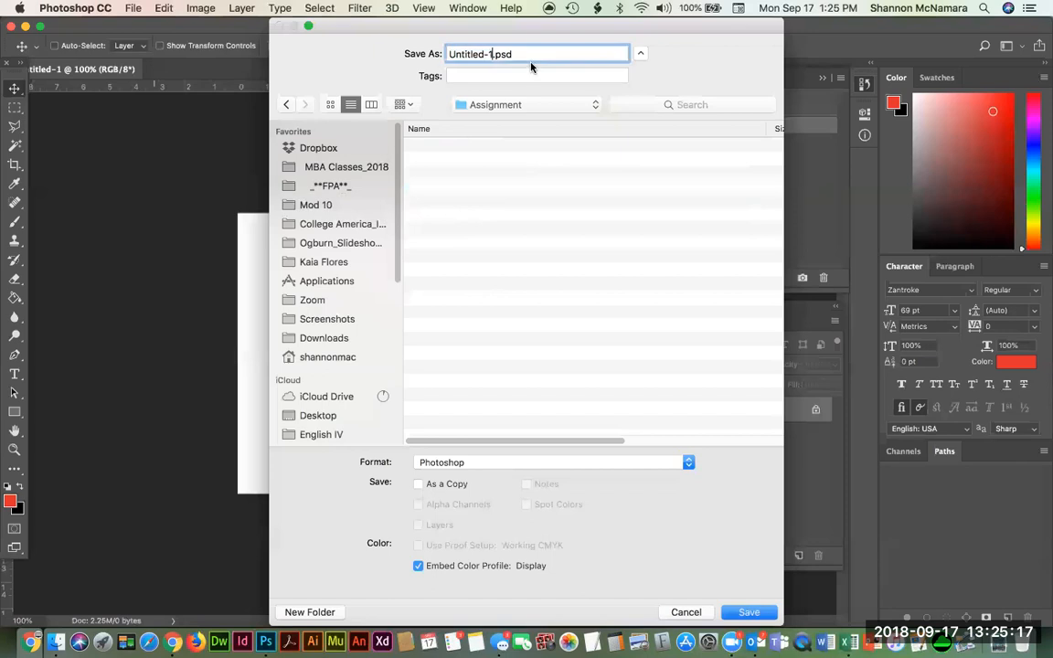
pyautogui.press('super+v')
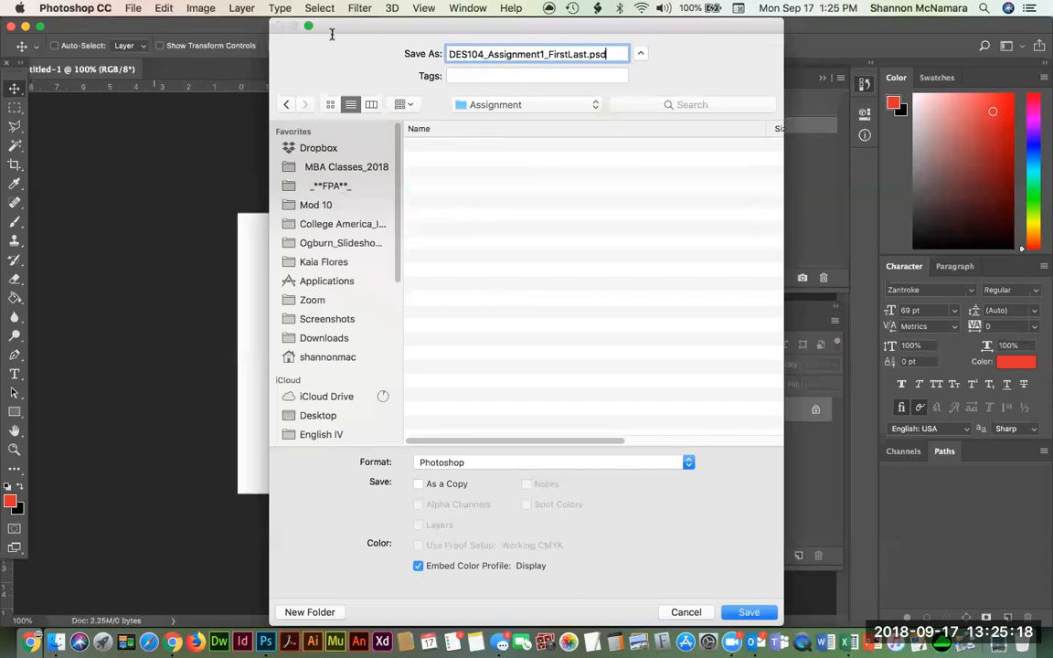
pyautogui.click(439, 464)
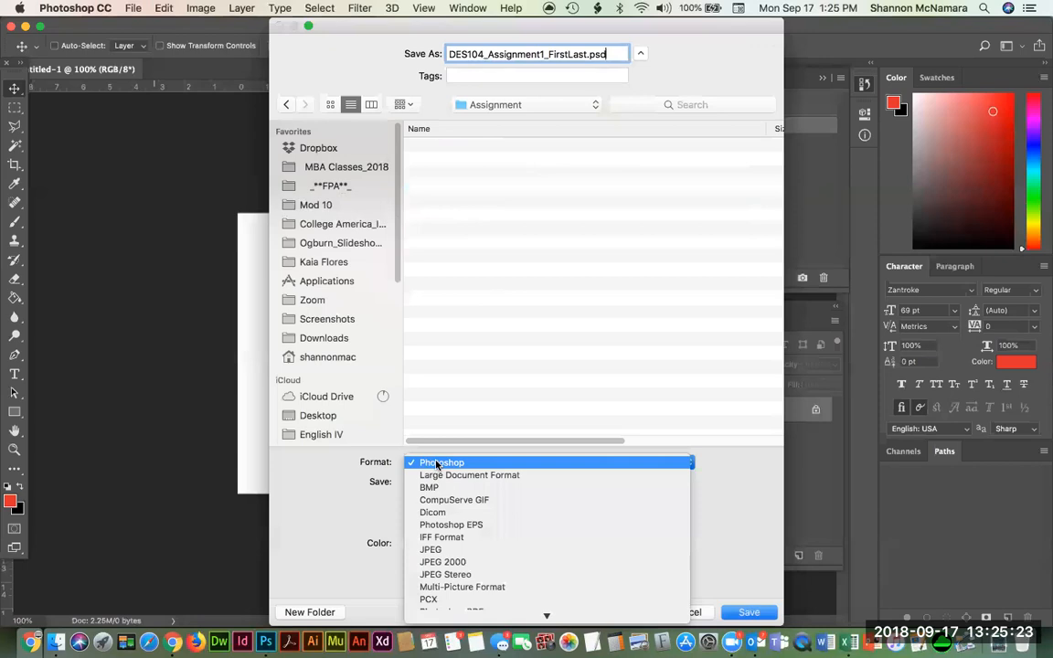
pyautogui.click(437, 464)
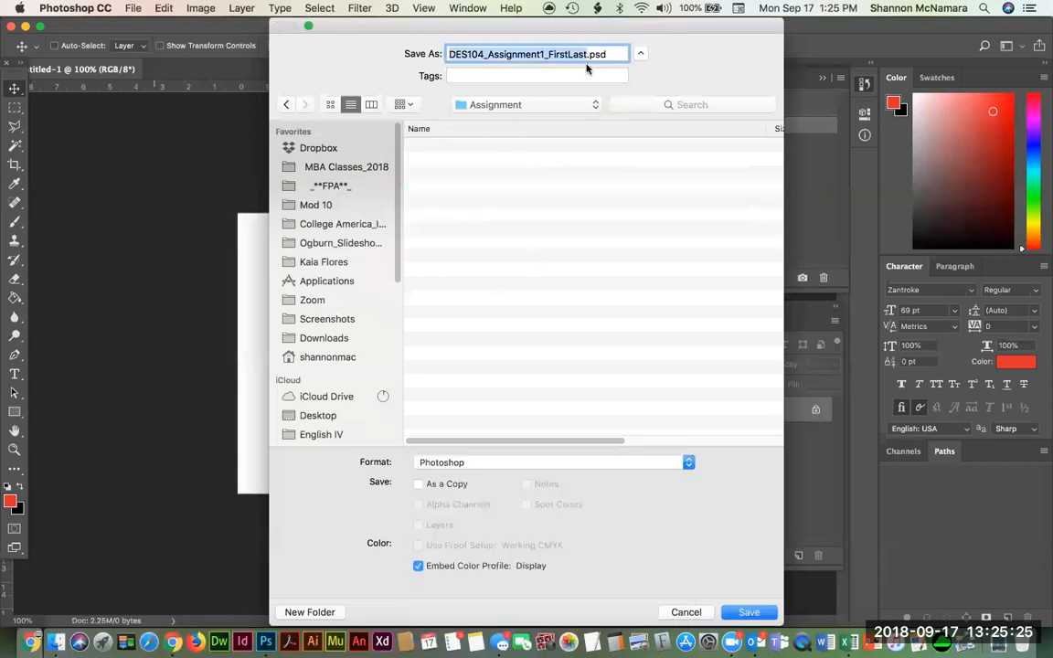
pyautogui.click(548, 55)
pyautogui.keyDown('shift'); pyautogui.click(586, 55); pyautogui.keyUp('shift')
pyautogui.write('s')
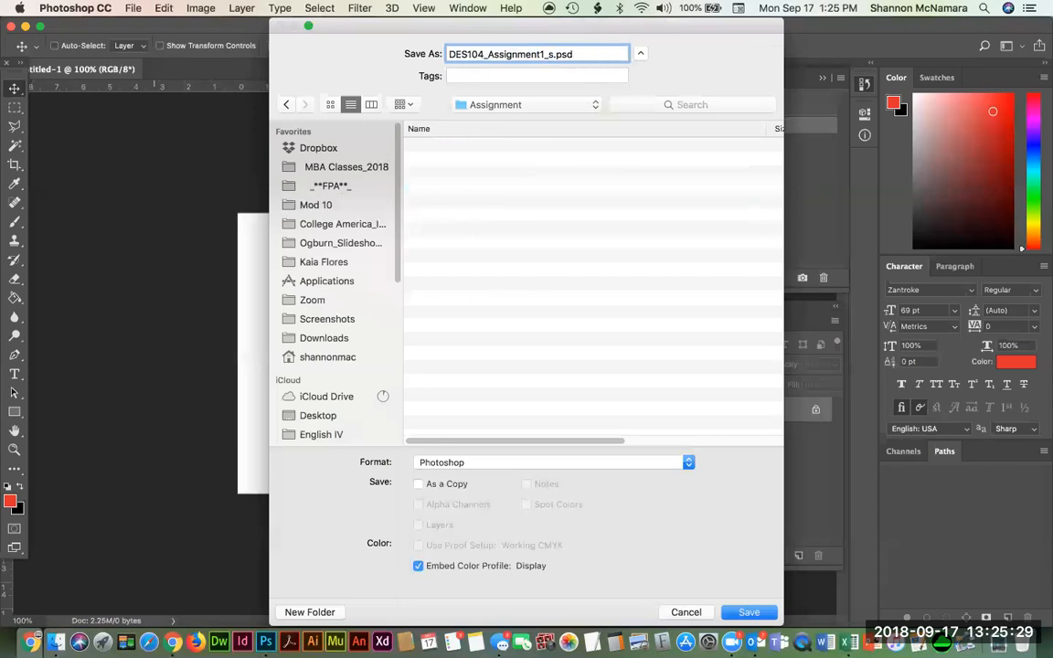
pyautogui.write('mcnamara')
pyautogui.press('Return')
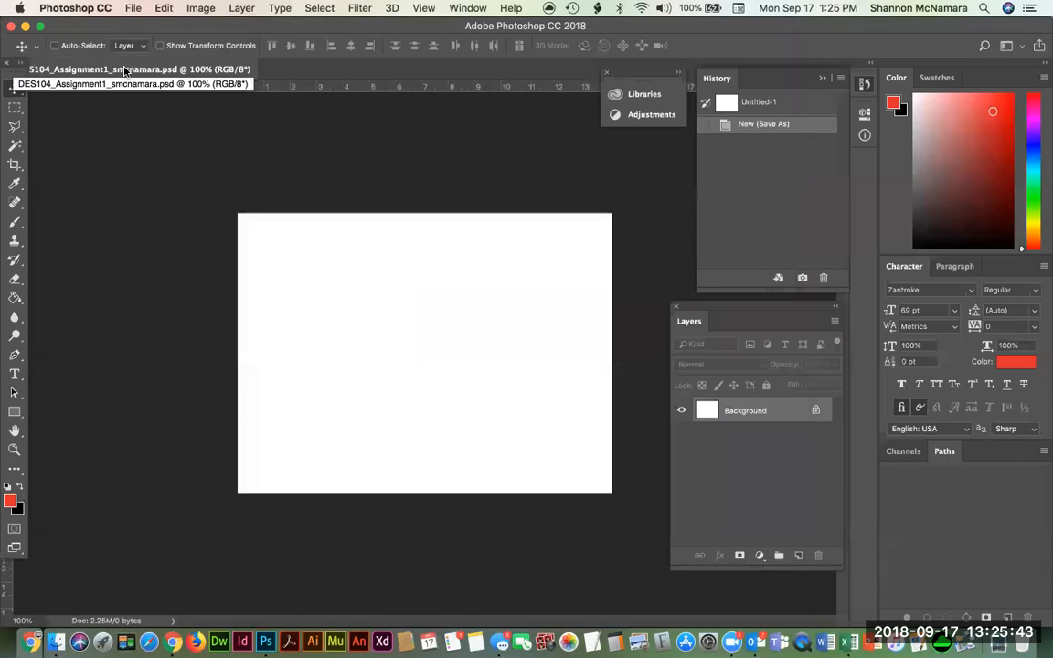
# Step: Move the floating Tools panel down to uncover the document name, and read the next assignment instruction in Chrome before returning to Photoshop
pyautogui.moveTo(13, 63); pyautogui.dragTo(16, 84)
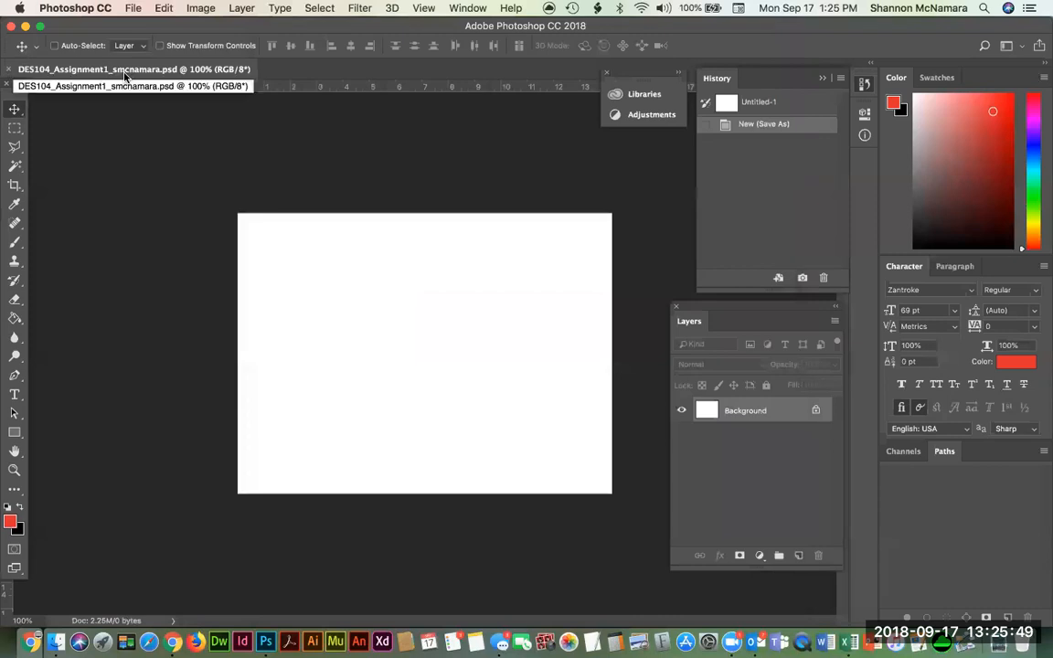
pyautogui.press('super+Tab')
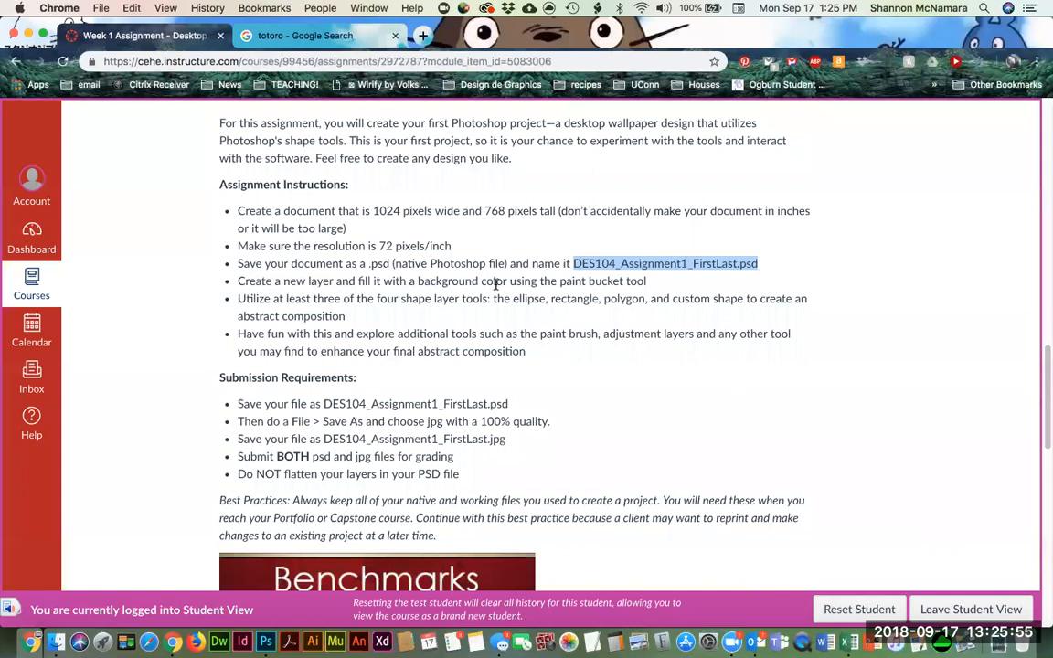
pyautogui.press('super+c')
pyautogui.press('super+Tab')
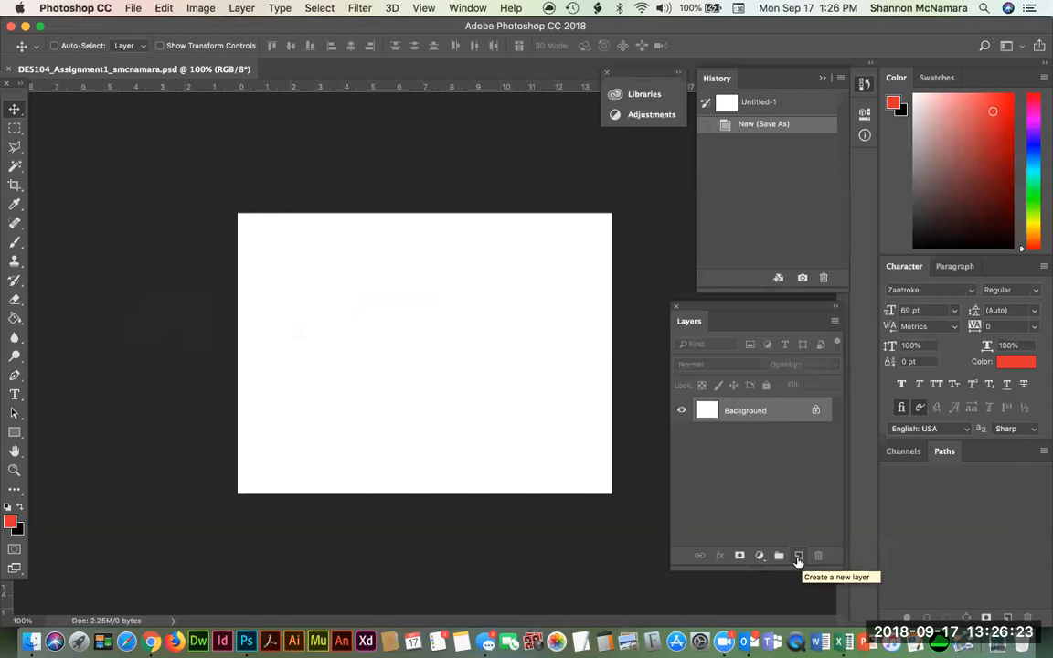
# Step: Create a new layer above the Background layer and rename it Background Color
pyautogui.click(797, 556)
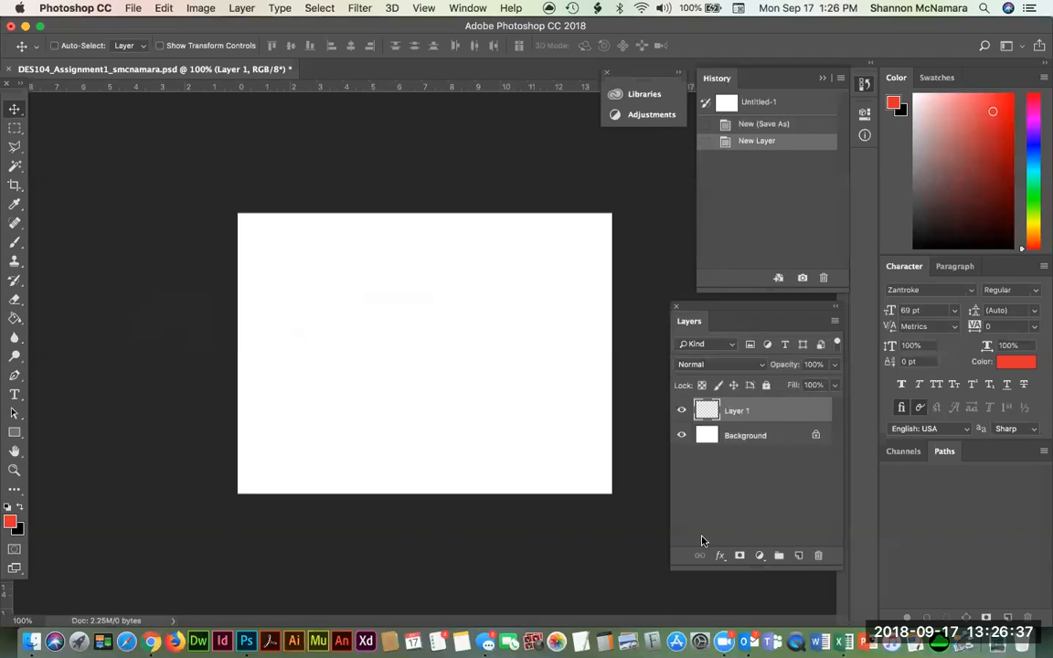
pyautogui.doubleClick(738, 411)
pyautogui.write('Bac')
pyautogui.press('BackSpace')
pyautogui.press('BackSpace')
pyautogui.press('BackSpace')
pyautogui.write('Background Color')
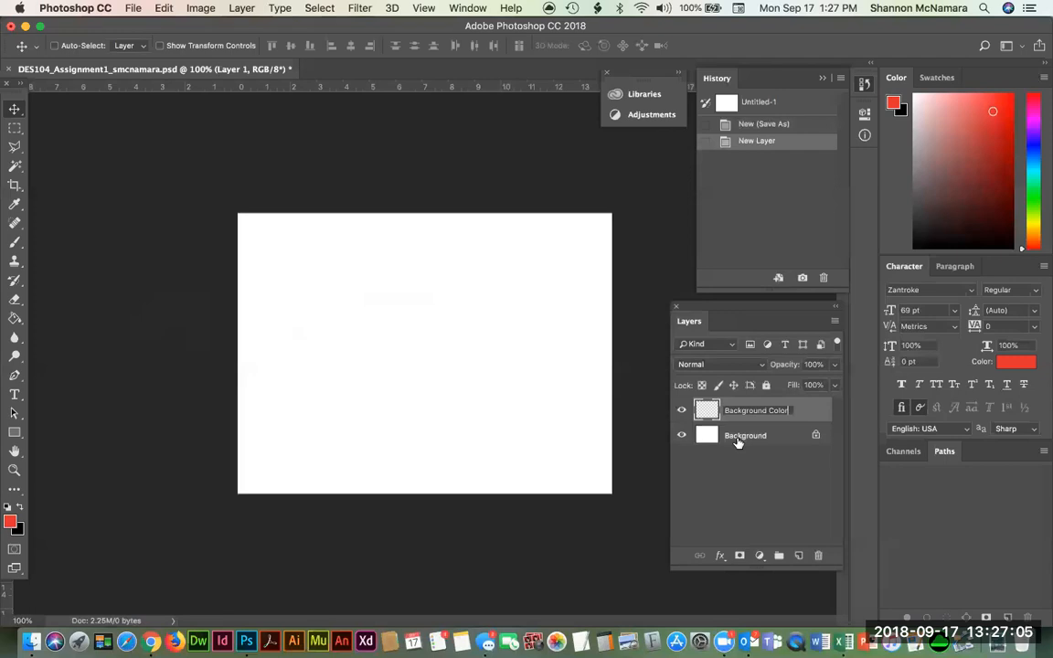
pyautogui.press('Return')
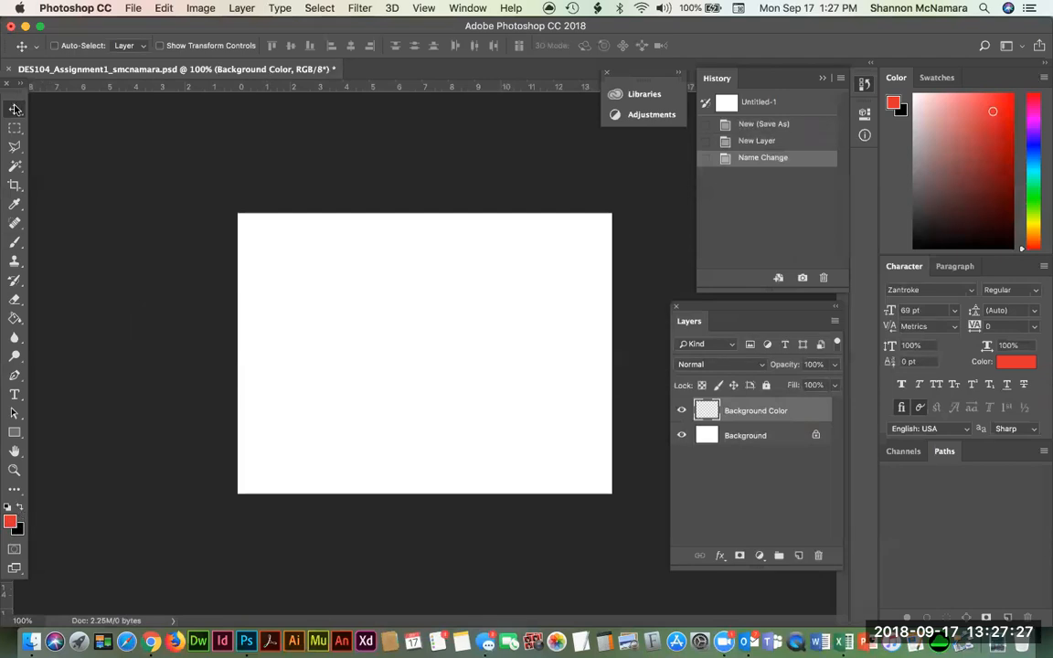
# Step: Fill the Background Color layer with the red foreground color using the Paint Bucket tool
pyautogui.click(14, 318)
pyautogui.rightClick(14, 324)
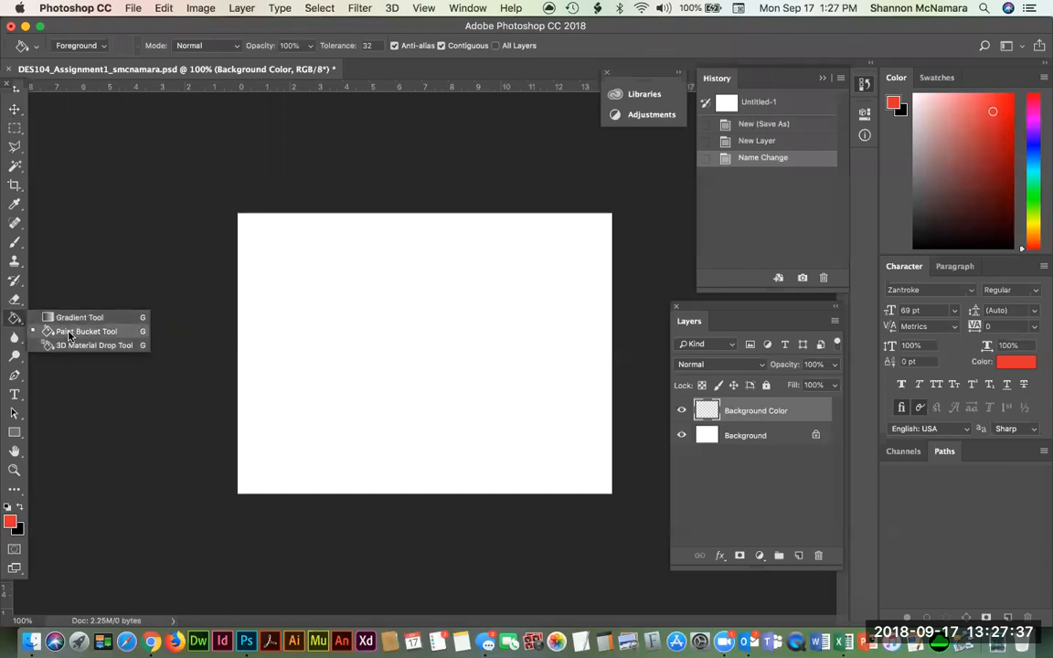
pyautogui.click(69, 332)
pyautogui.click(366, 252)
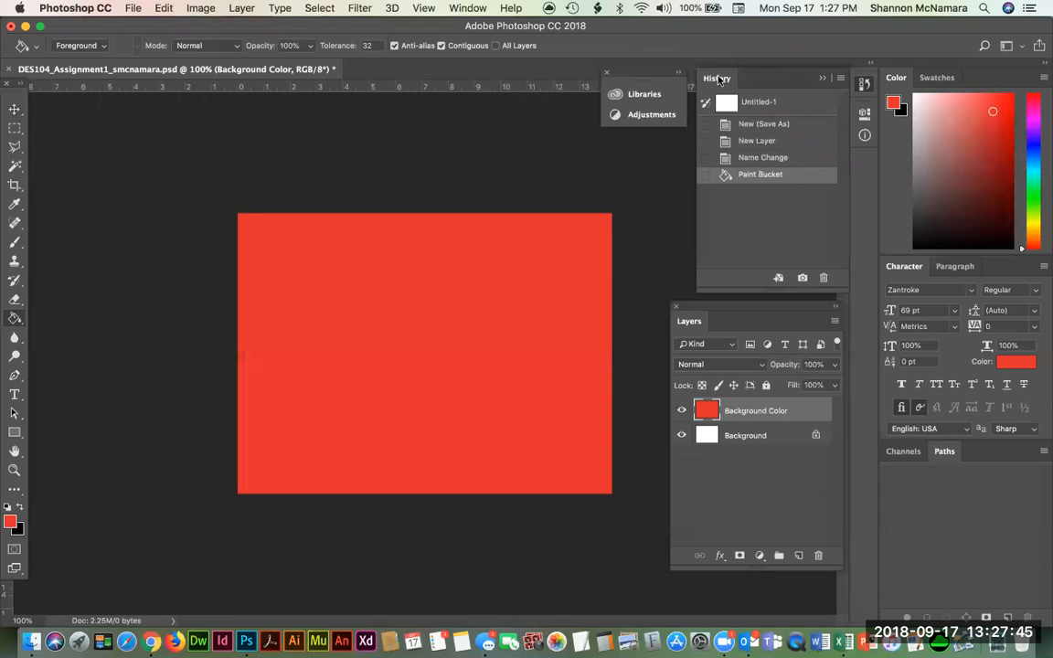
# Step: Revert the red fill to the Name Change history state, restore the fill, and undo it again
pyautogui.click(760, 160)
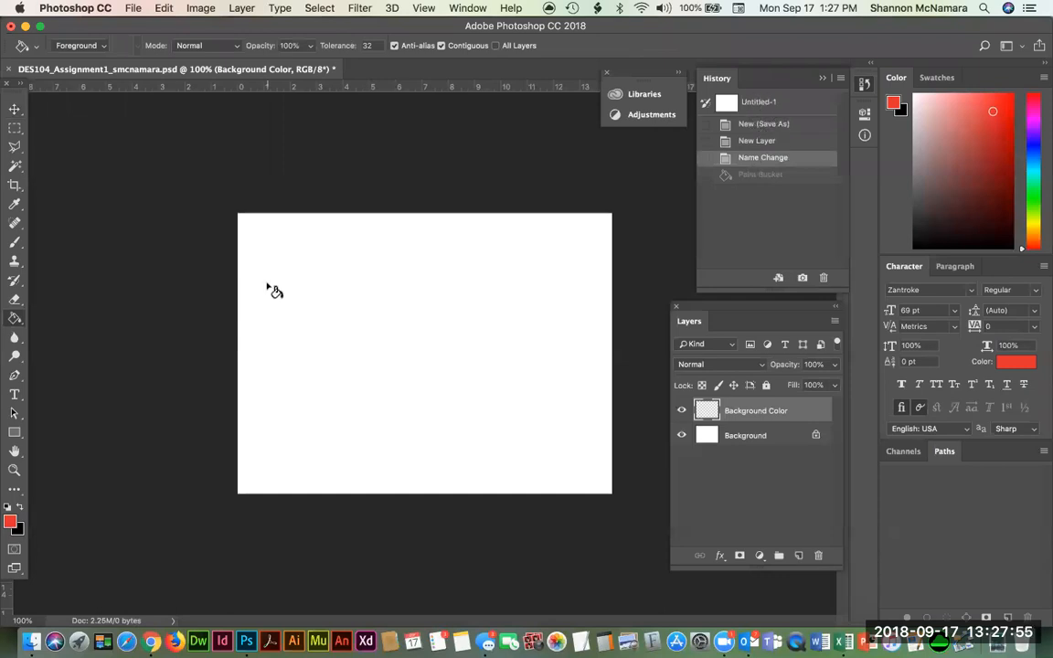
pyautogui.click(163, 8)
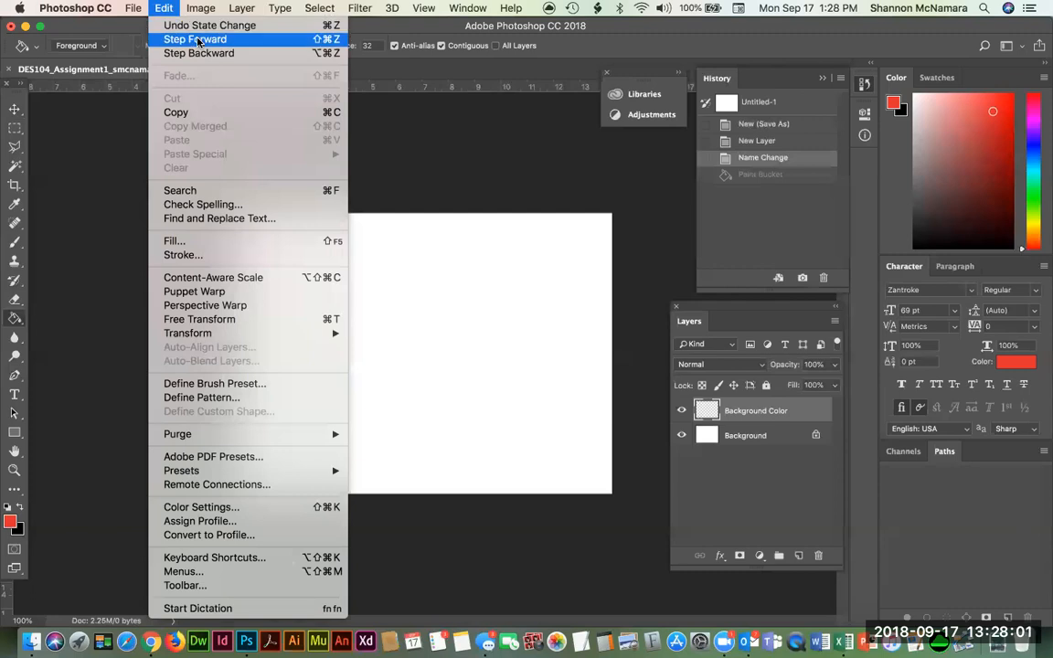
pyautogui.click(326, 41)
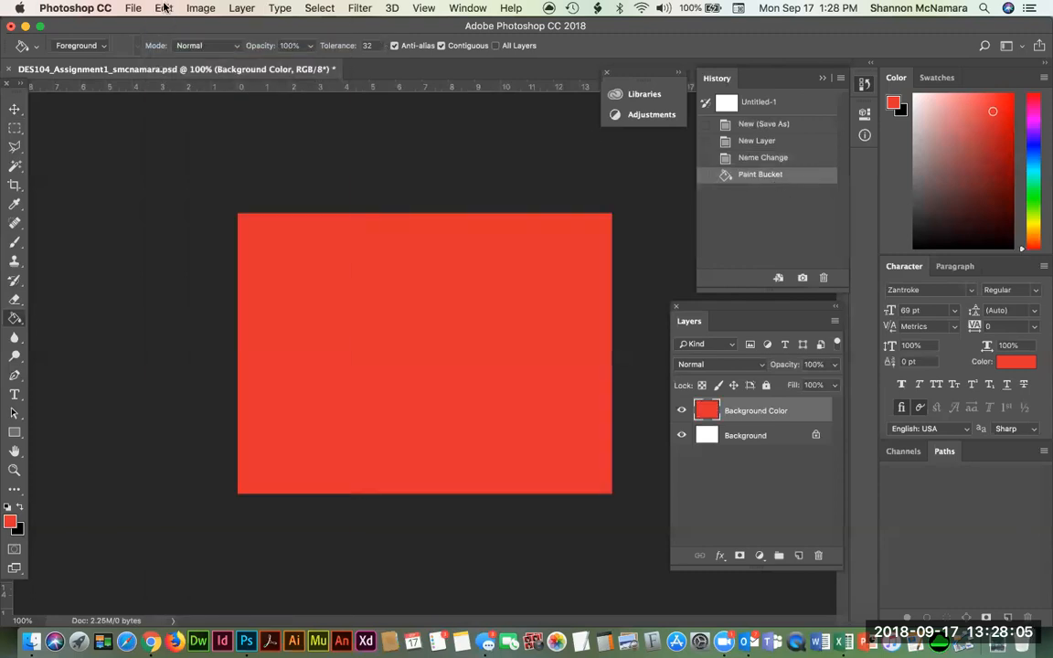
pyautogui.click(164, 8)
pyautogui.click(183, 42)
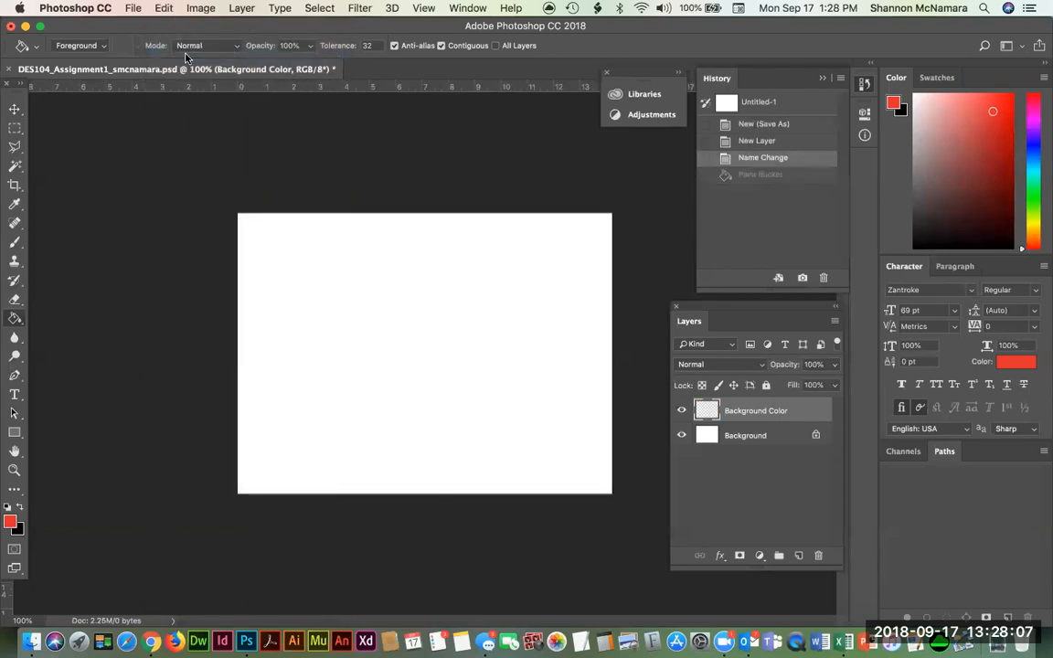
# Step: Swap the foreground and background colors, and try a black Paint Bucket fill on the Background Color layer before undoing that fill
pyautogui.click(20, 509)
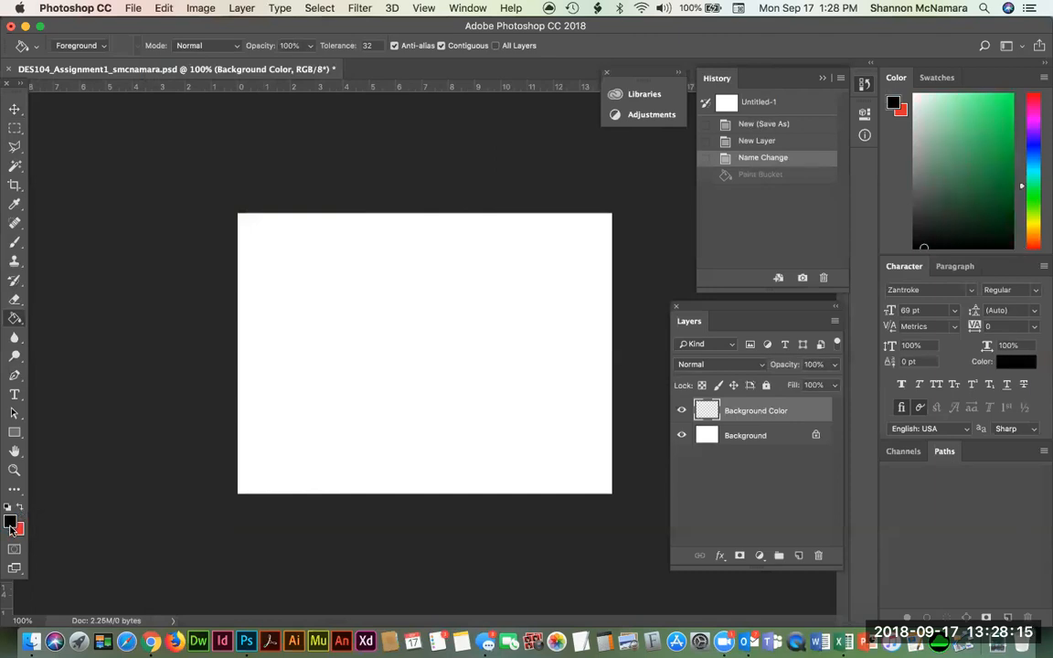
pyautogui.click(351, 334)
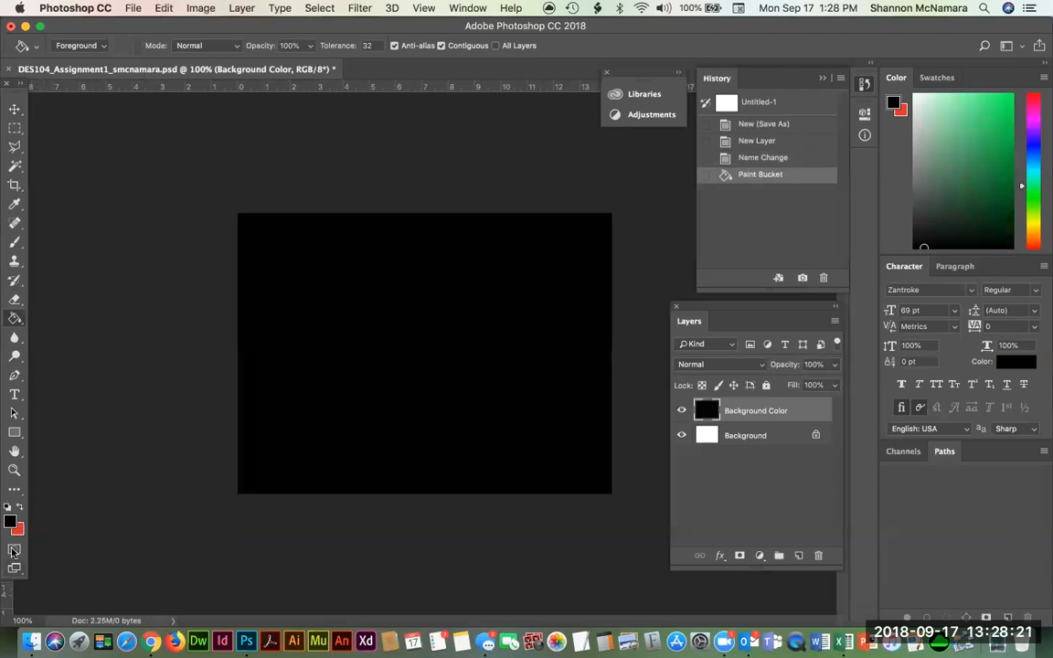
pyautogui.press('super+z')
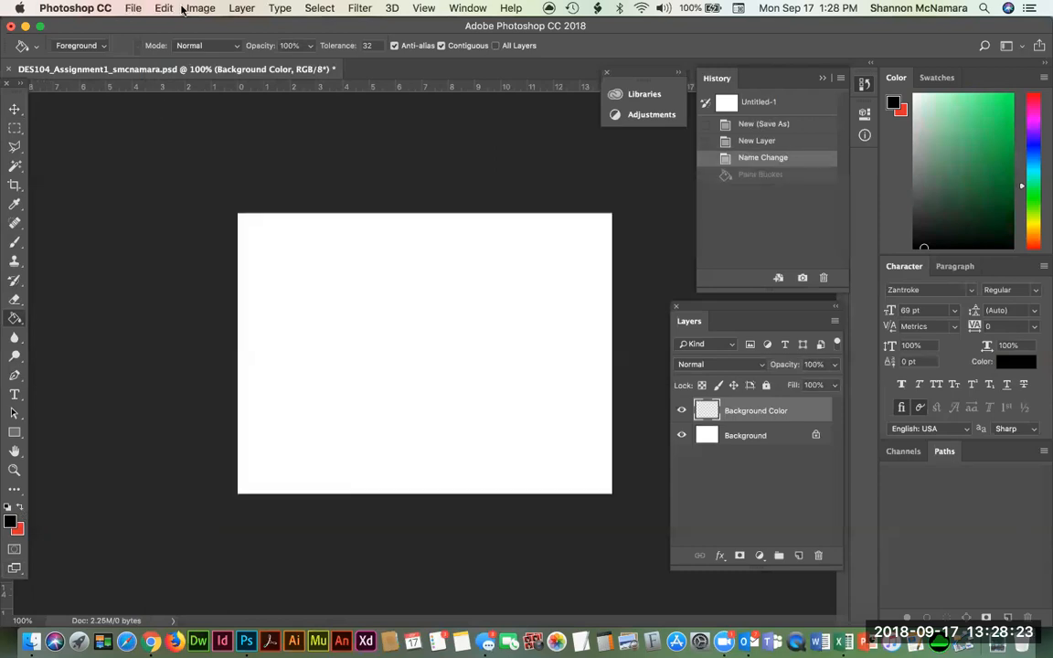
# Step: Fill the Background Color layer using the Fill command with Contents set to Black, Normal mode and 100% opacity
pyautogui.click(164, 9)
pyautogui.click(174, 241)
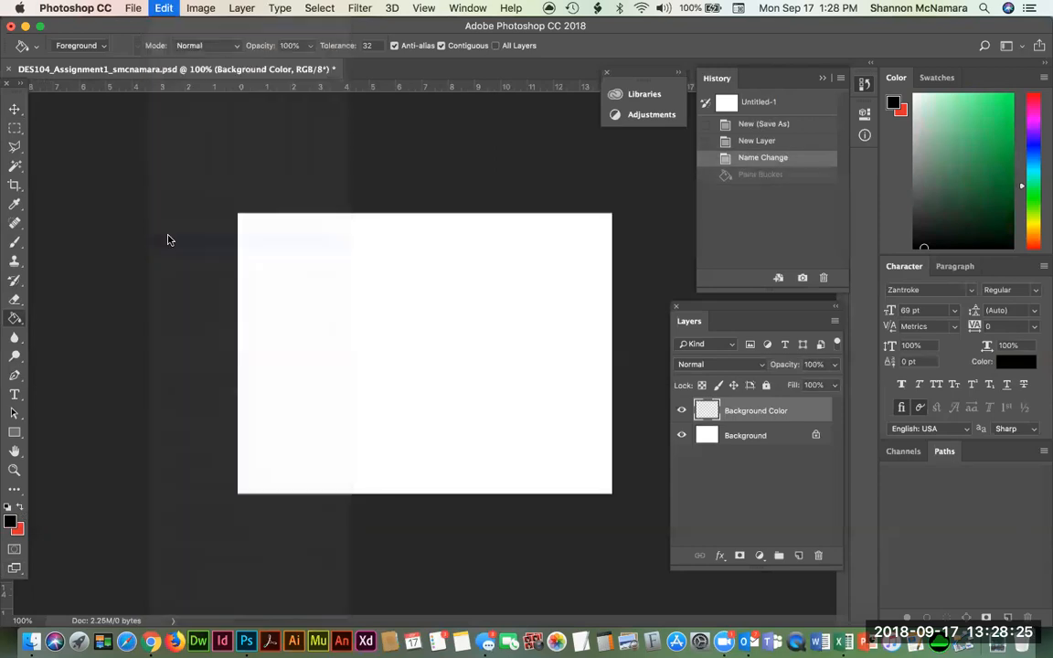
pyautogui.click(563, 241)
pyautogui.click(559, 237)
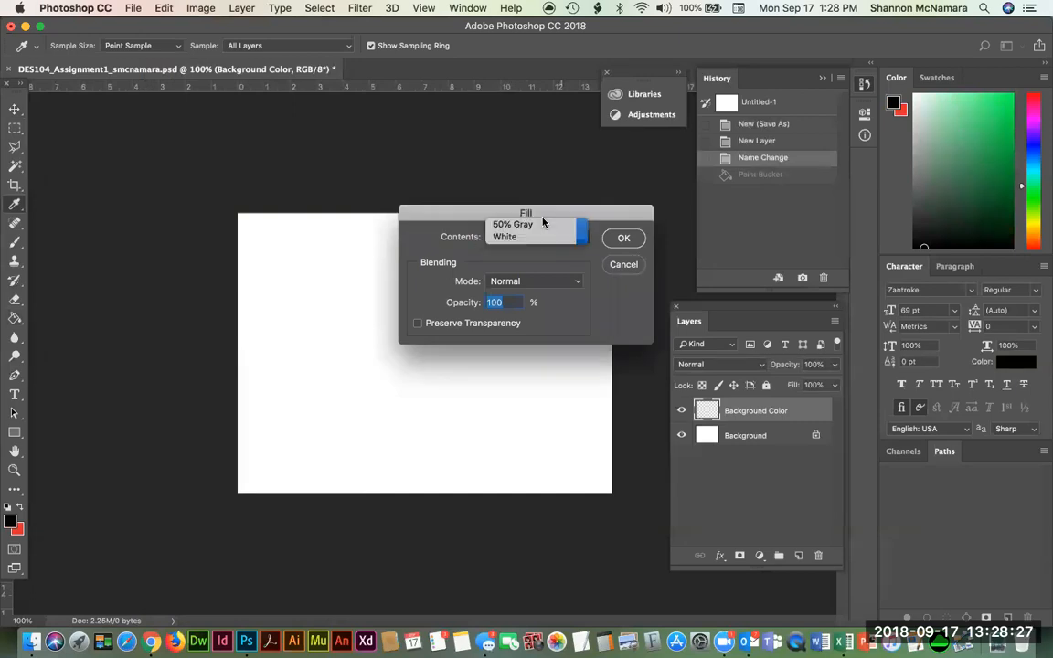
pyautogui.click(524, 237)
pyautogui.click(519, 213)
pyautogui.click(621, 237)
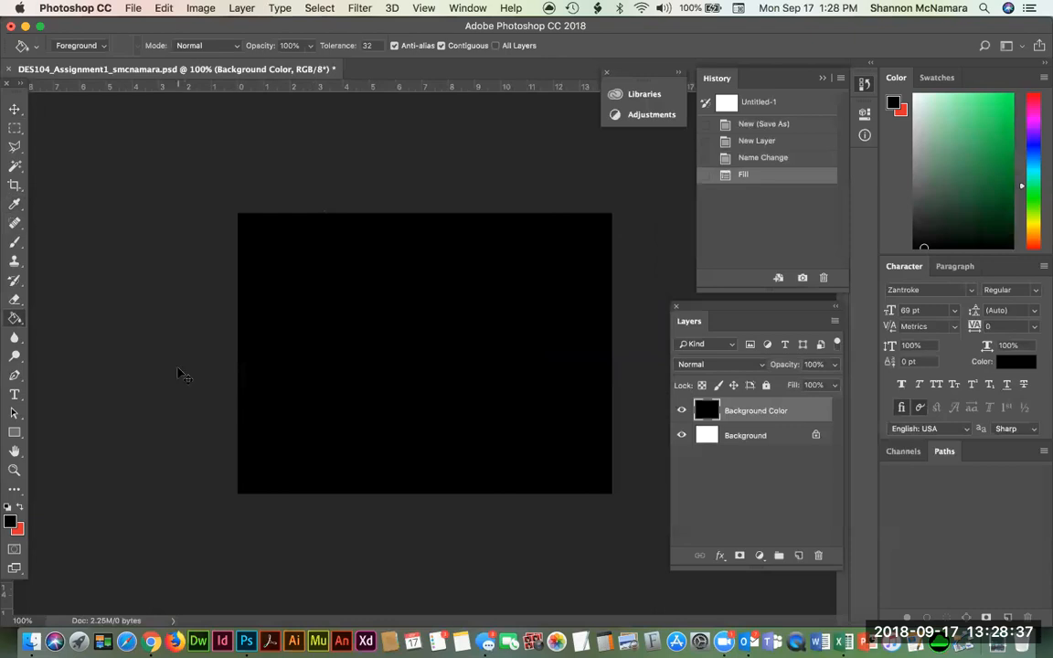
# Step: Recheck the background fill instruction in Chrome, and save the Photoshop document with Maximize Compatibility kept on
pyautogui.press('super+Tab')
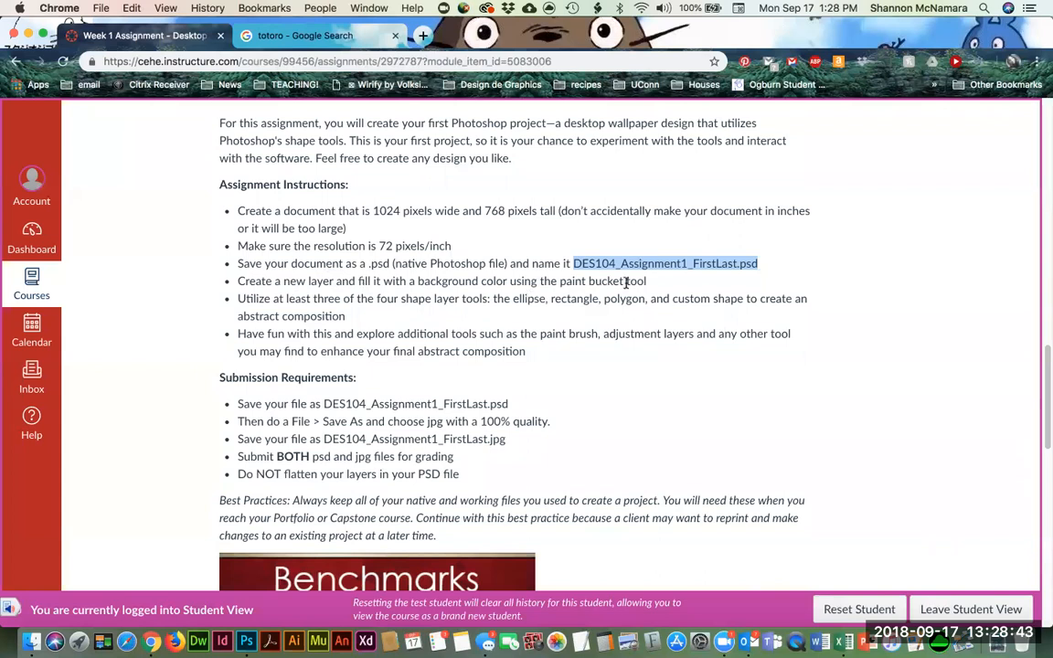
pyautogui.press('super+Tab')
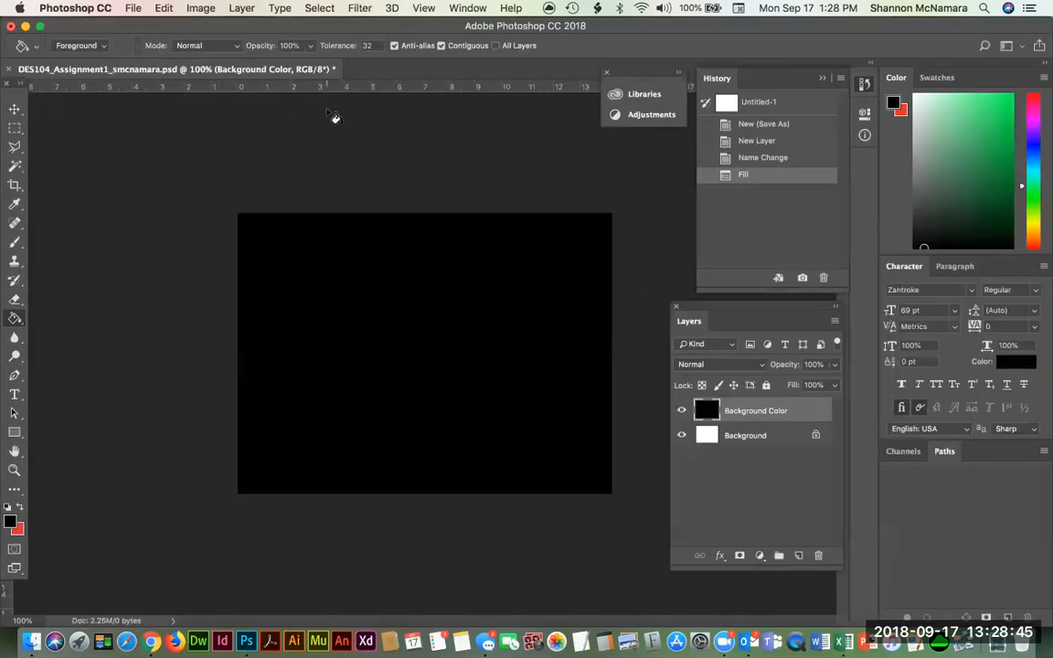
pyautogui.press('v')
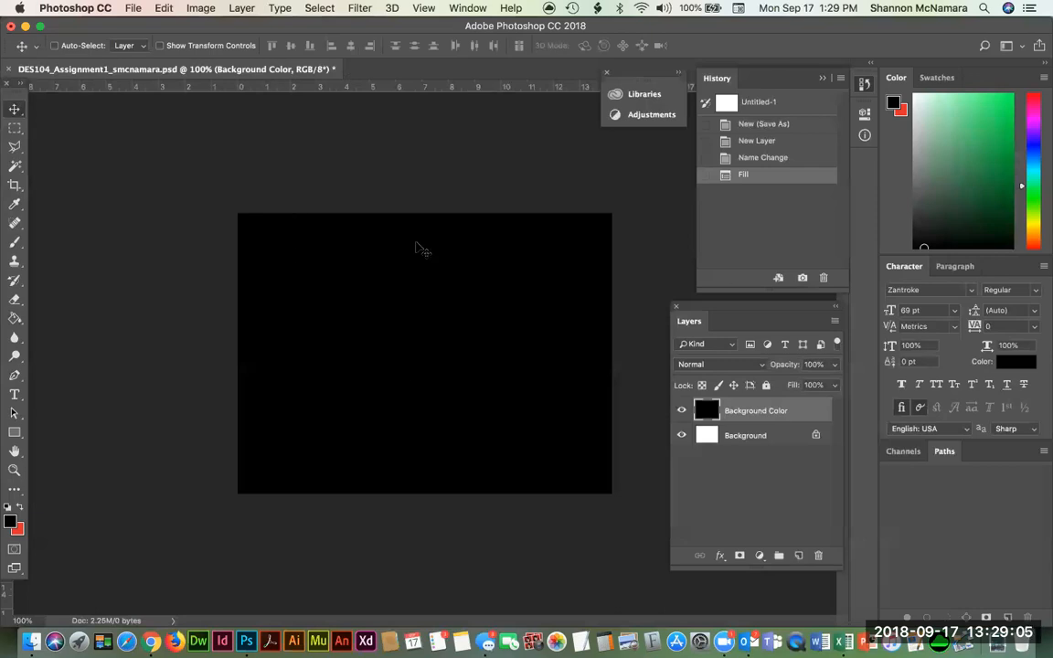
pyautogui.click(128, 8)
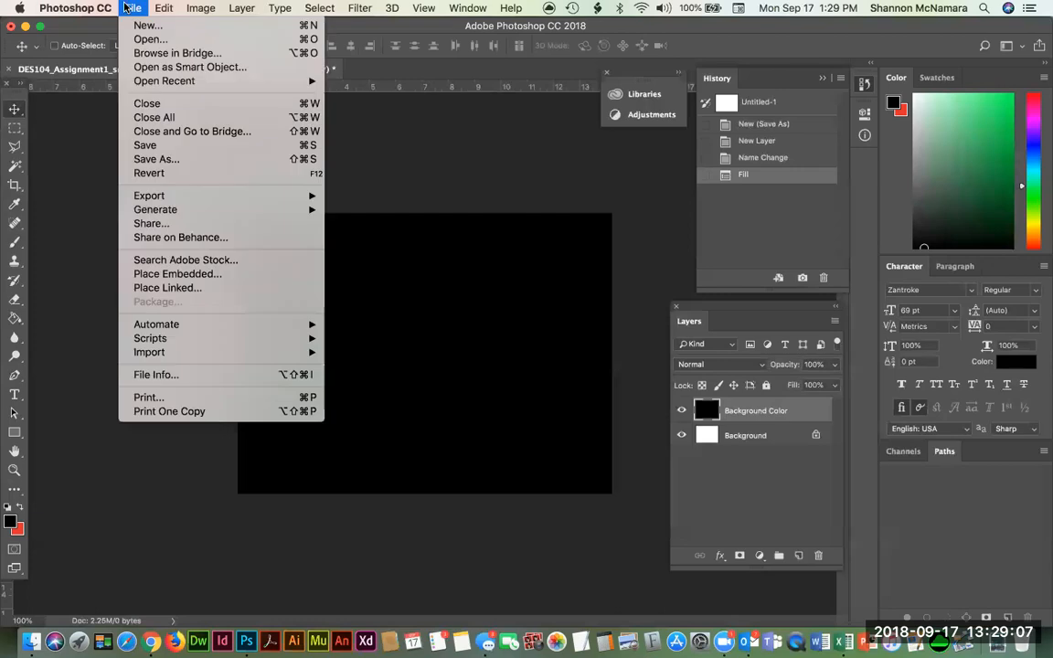
pyautogui.click(143, 146)
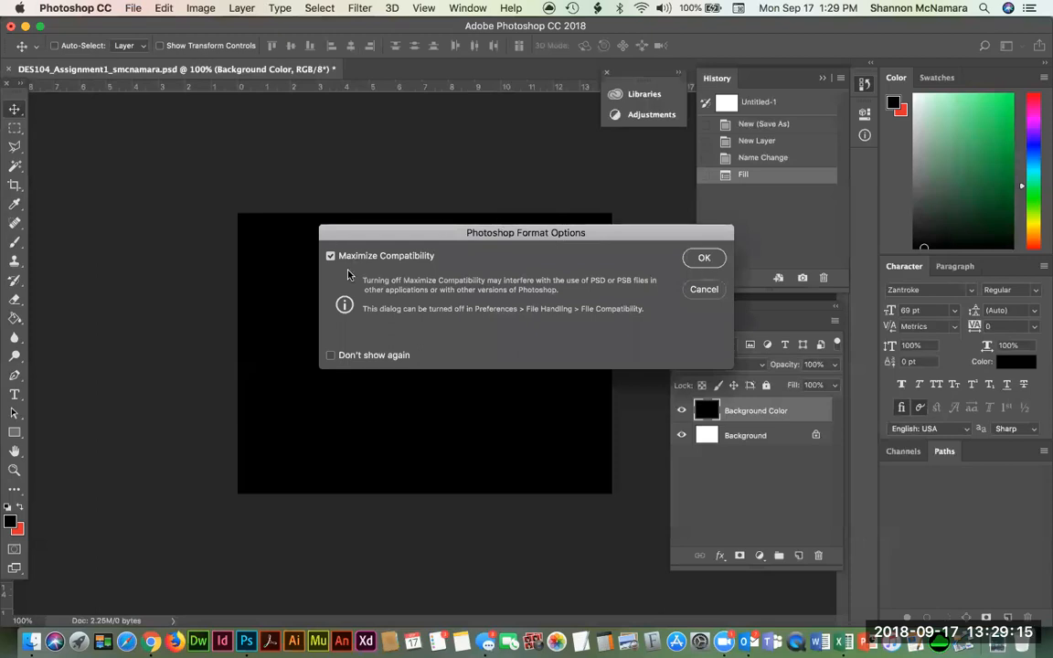
pyautogui.click(703, 259)
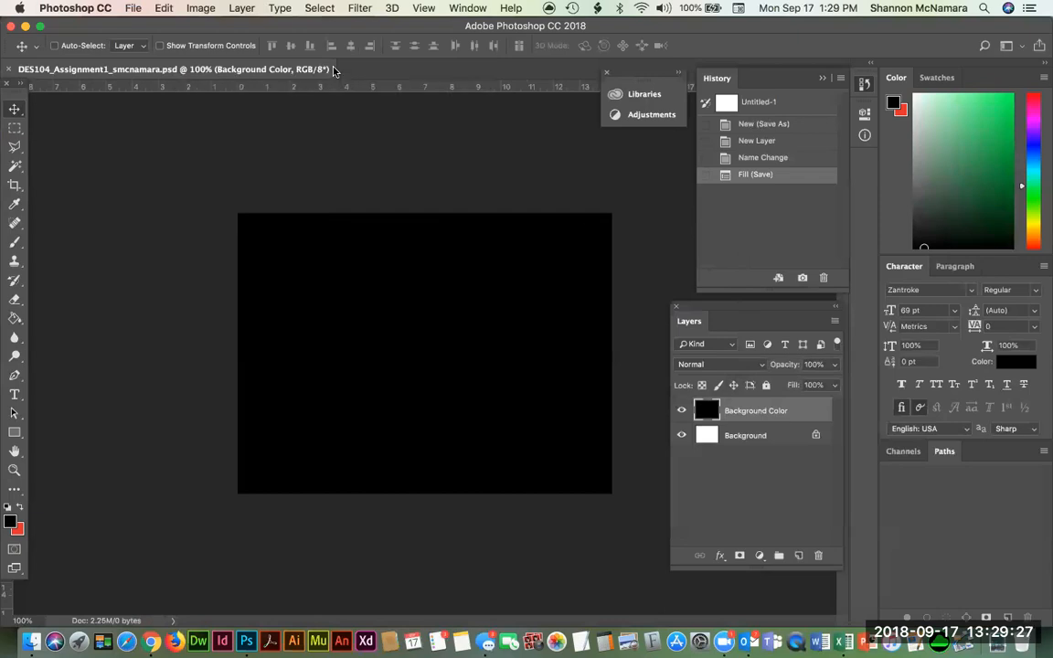
# Step: Review the shape layer tool instructions in Chrome, and in Photoshop add a layer named Rectangle Tool above the Background Color layer
pyautogui.press('super+Tab')
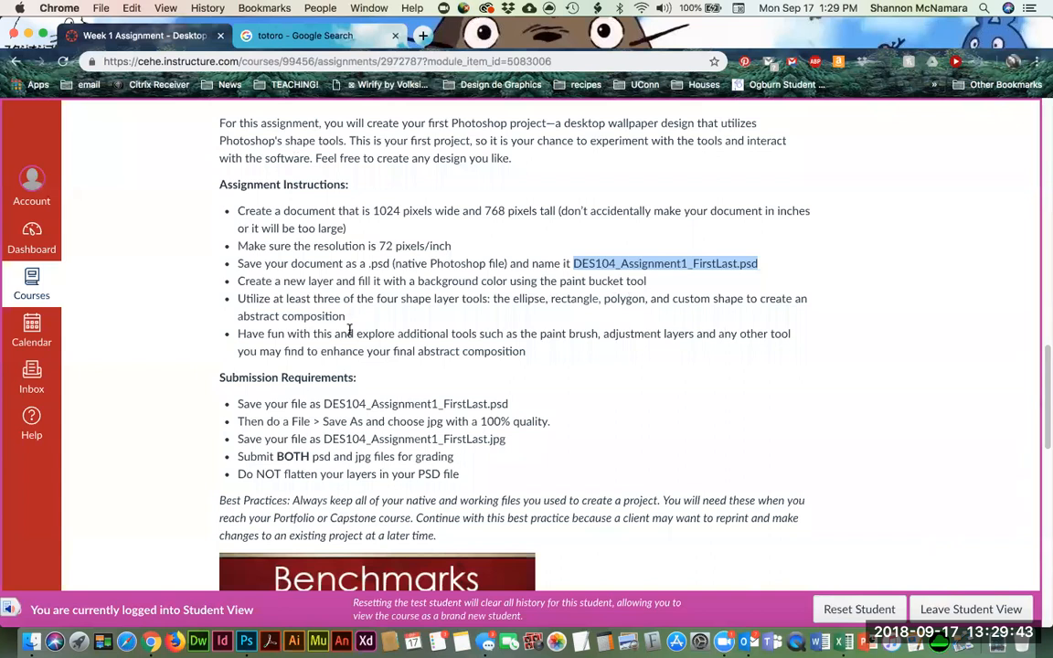
pyautogui.press('super+Tab')
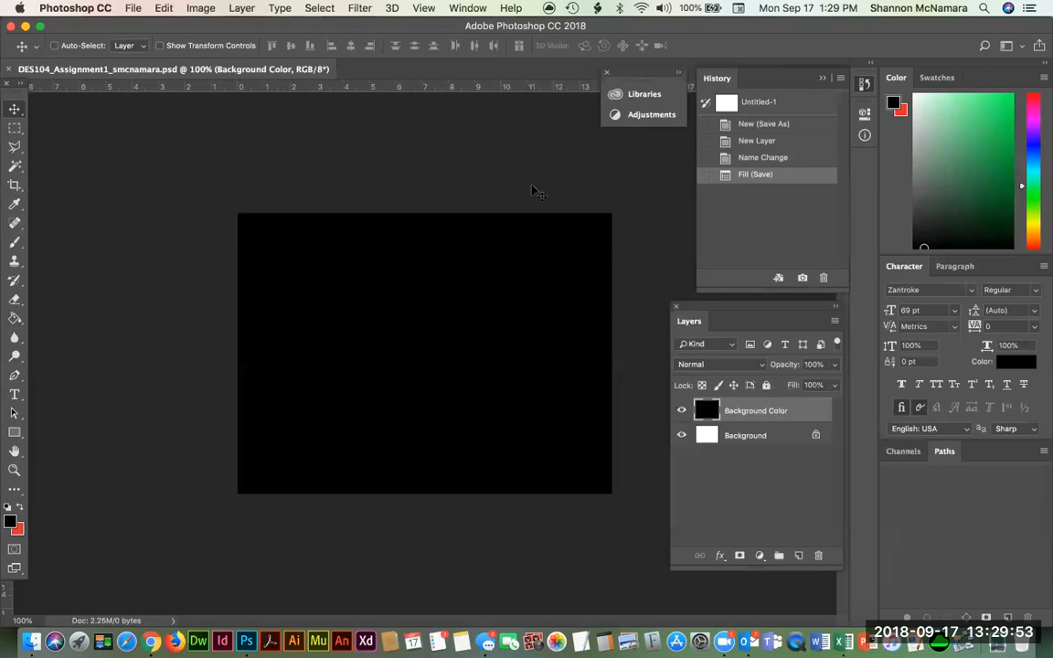
pyautogui.click(798, 556)
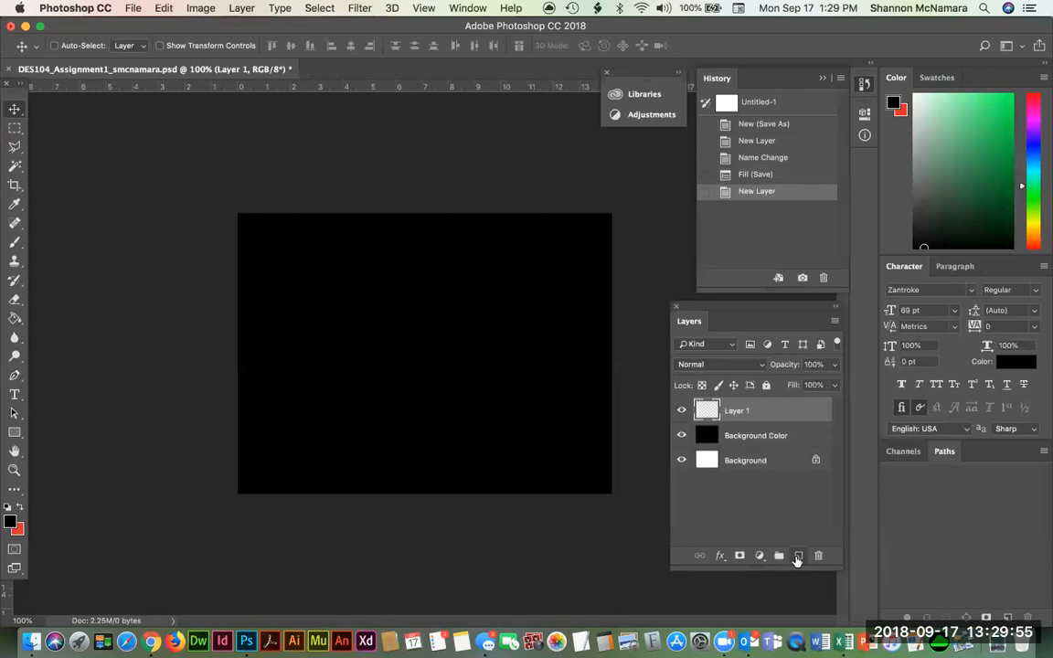
pyautogui.doubleClick(736, 411)
pyautogui.write('Rectangle Tool')
pyautogui.press('Return')
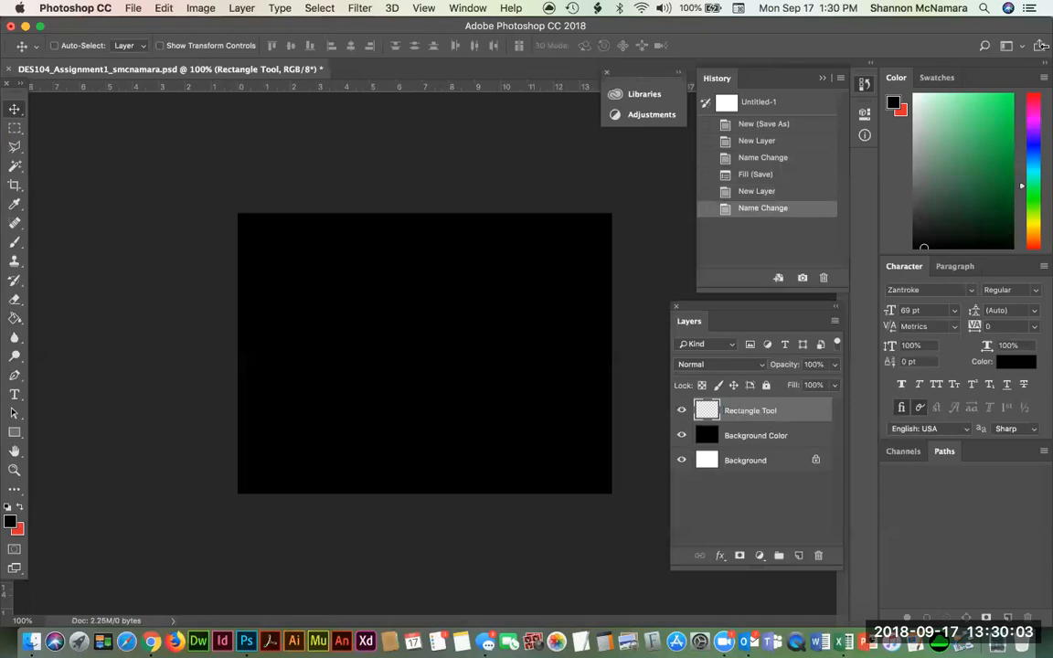
# Step: Set the foreground color to yellow from the color swatches
pyautogui.click(938, 78)
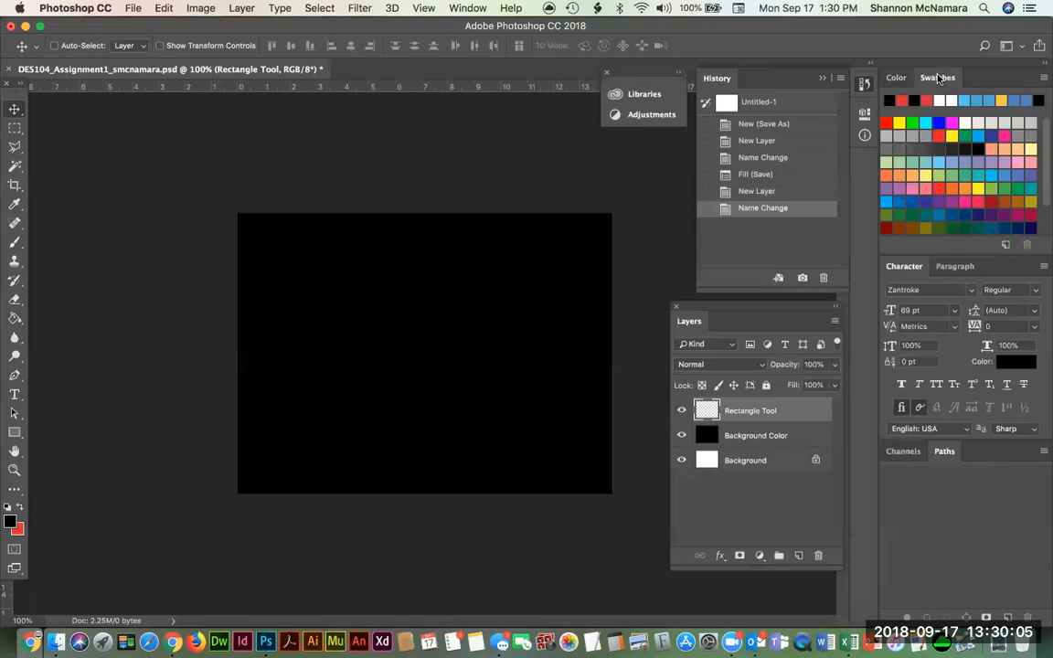
pyautogui.click(978, 187)
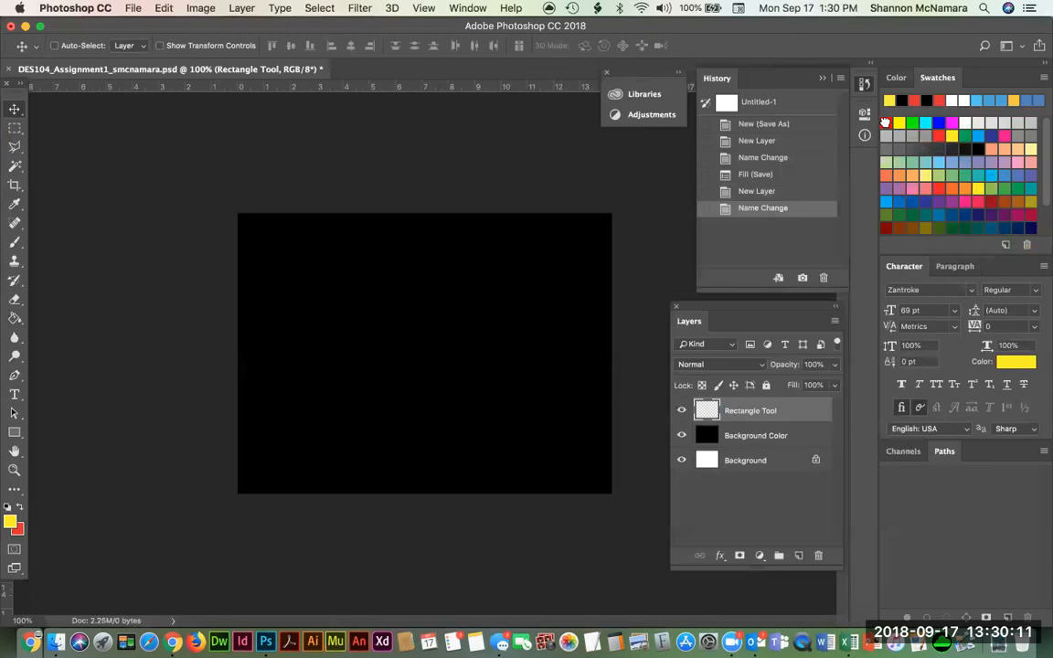
# Step: Draw a red square about 145 px wide near the canvas's upper-left corner with the Rectangle tool
pyautogui.click(889, 121)
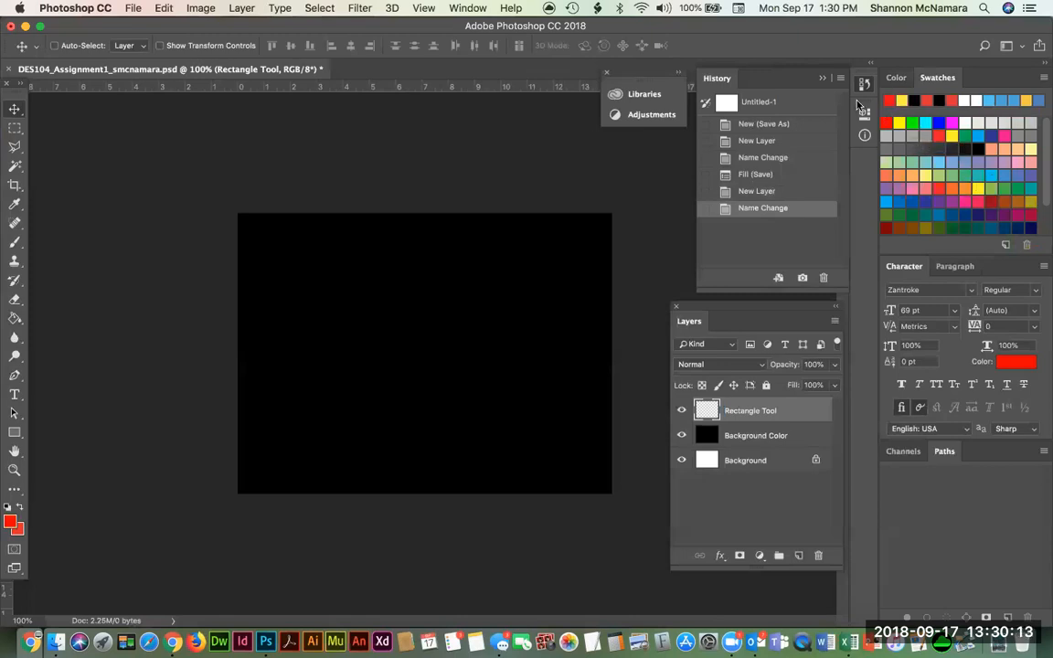
pyautogui.click(15, 435)
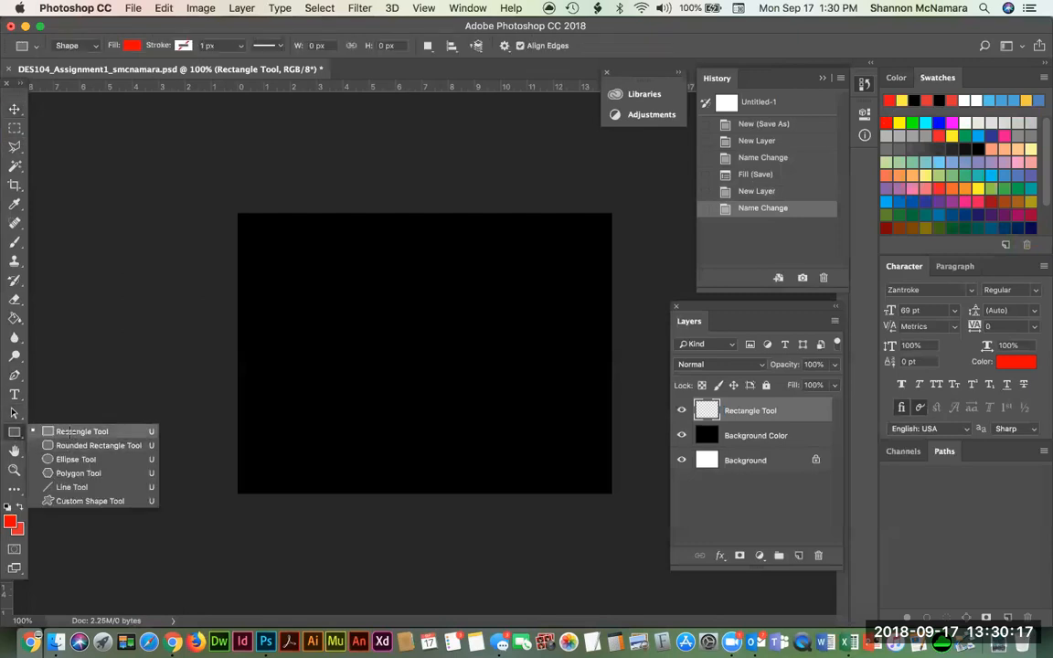
pyautogui.click(68, 431)
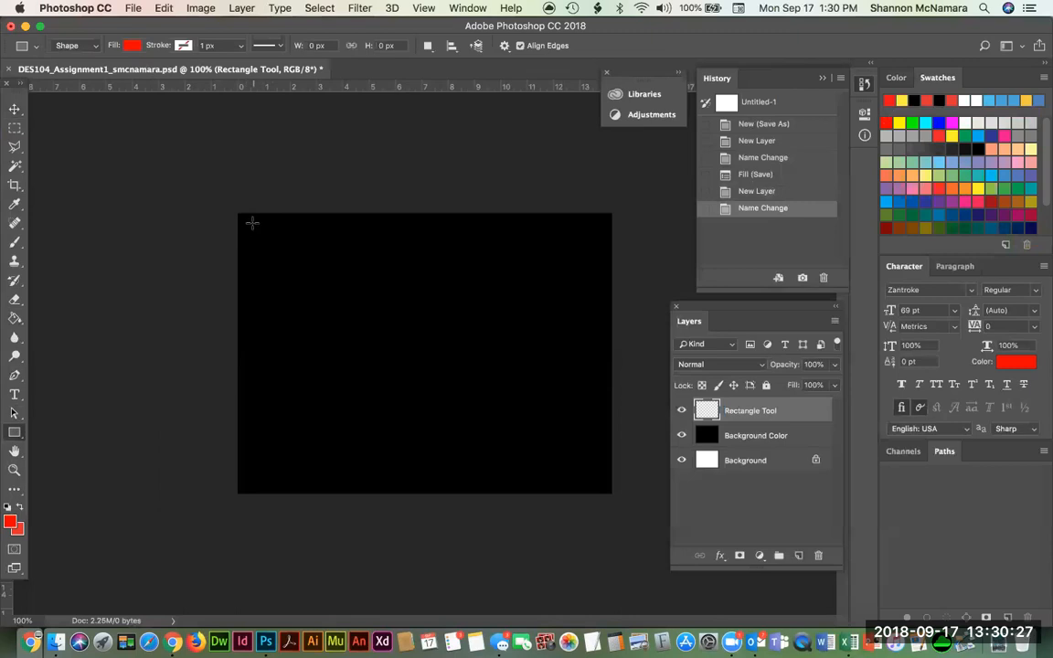
pyautogui.moveTo(250, 226); pyautogui.dragTo(303, 278)
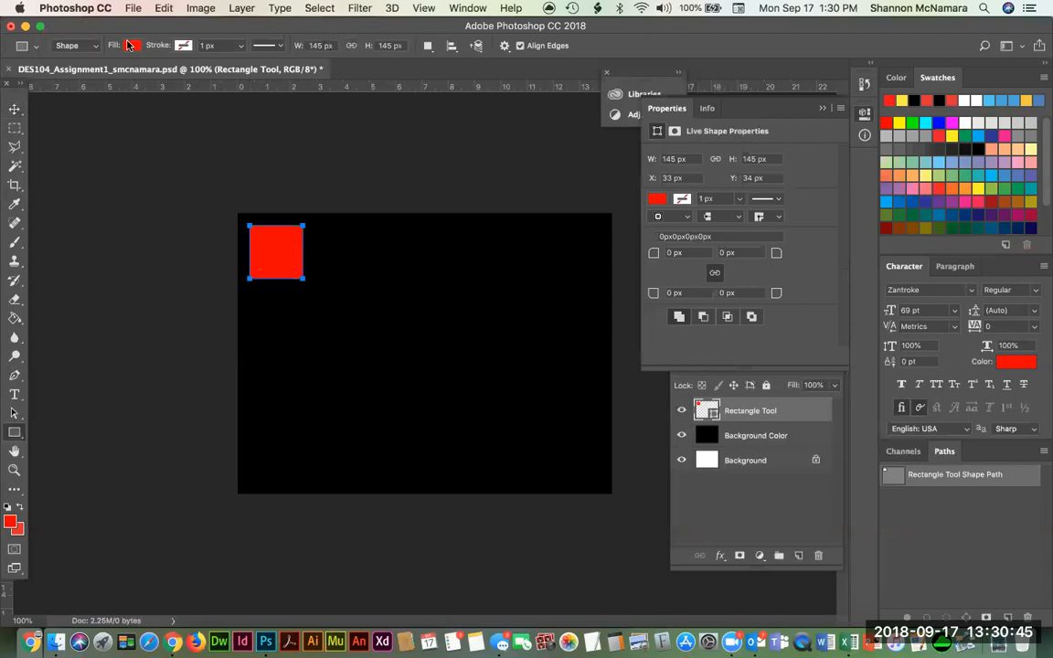
# Step: Keep the Rectangle tool in Shape mode and set the square's fill to solid yellow
pyautogui.click(82, 46)
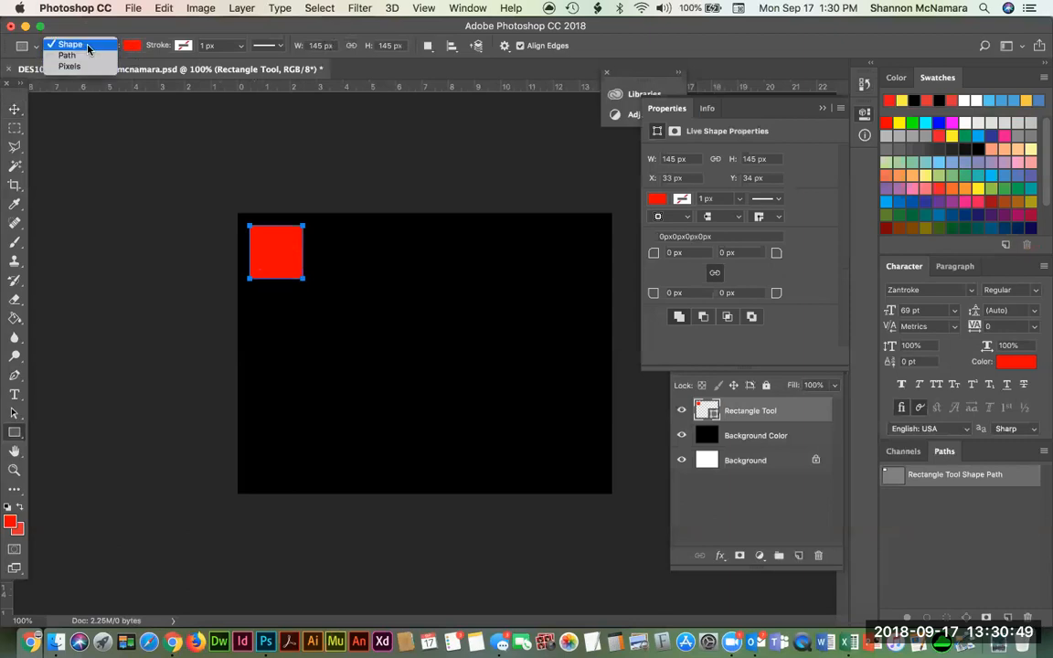
pyautogui.click(73, 44)
pyautogui.click(133, 46)
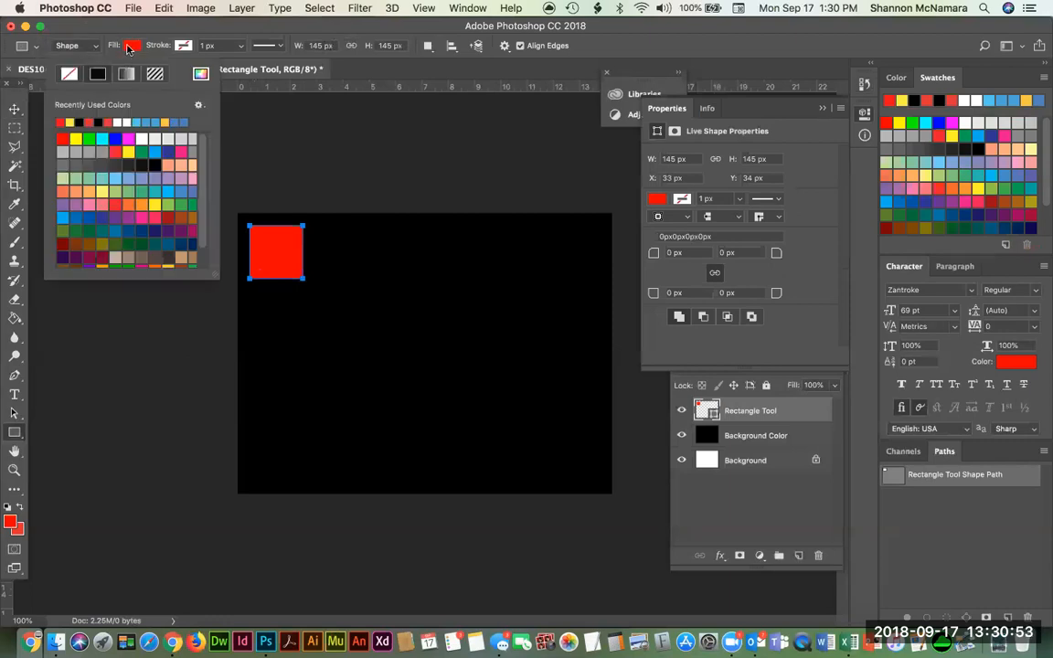
pyautogui.click(75, 138)
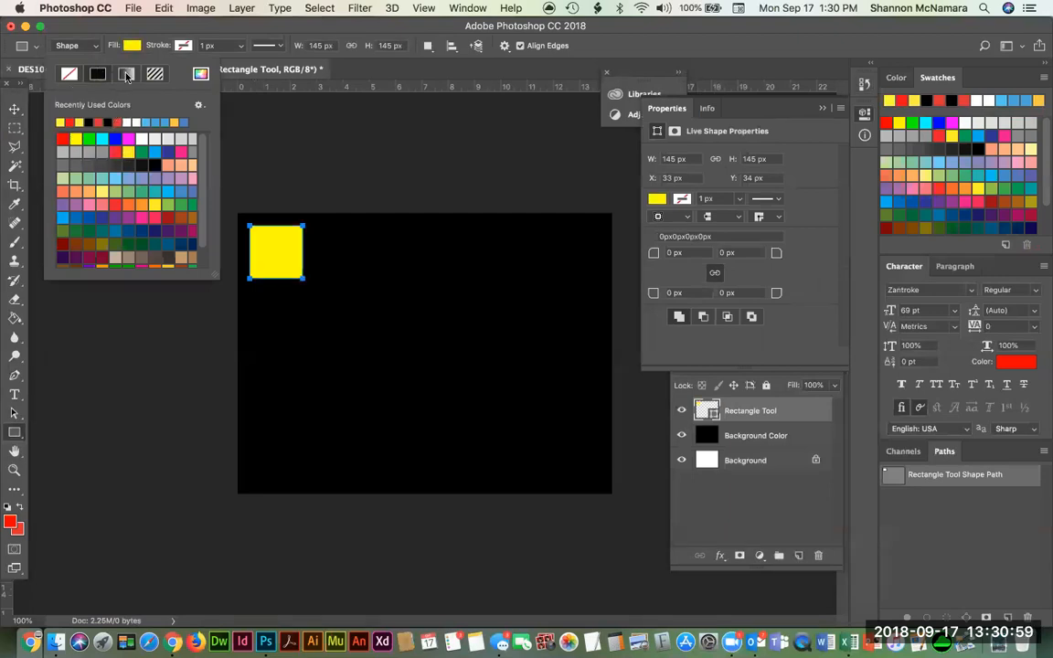
# Step: Try gradient fills on the square, including the red-to-transparent preset
pyautogui.click(127, 75)
pyautogui.click(88, 133)
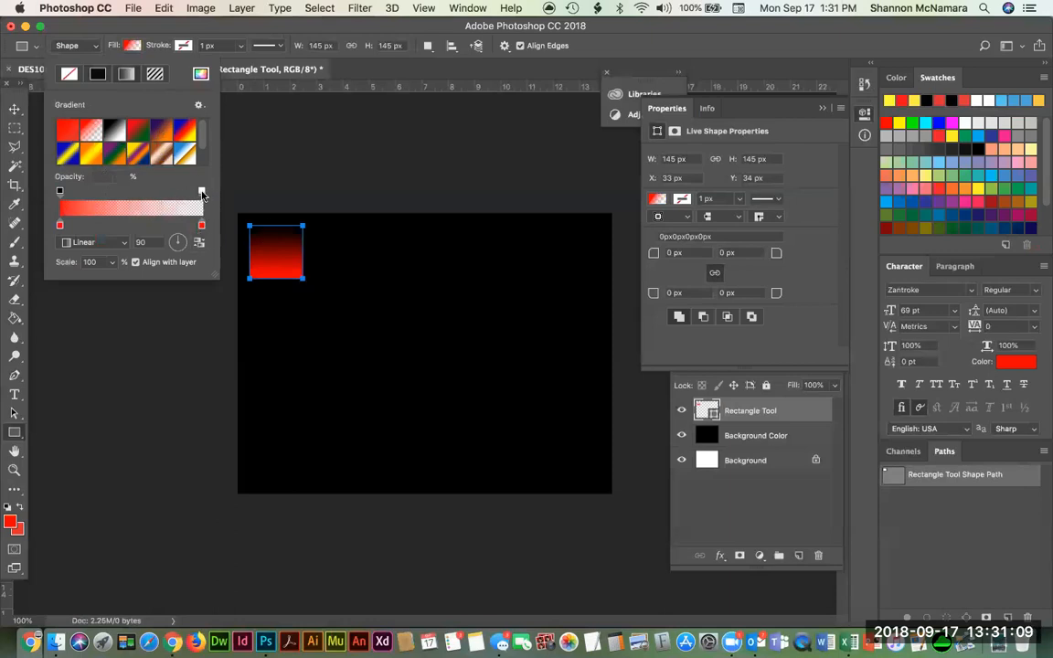
pyautogui.click(66, 126)
# Step: Try several pattern fills on the square and restore its solid yellow fill
pyautogui.click(155, 75)
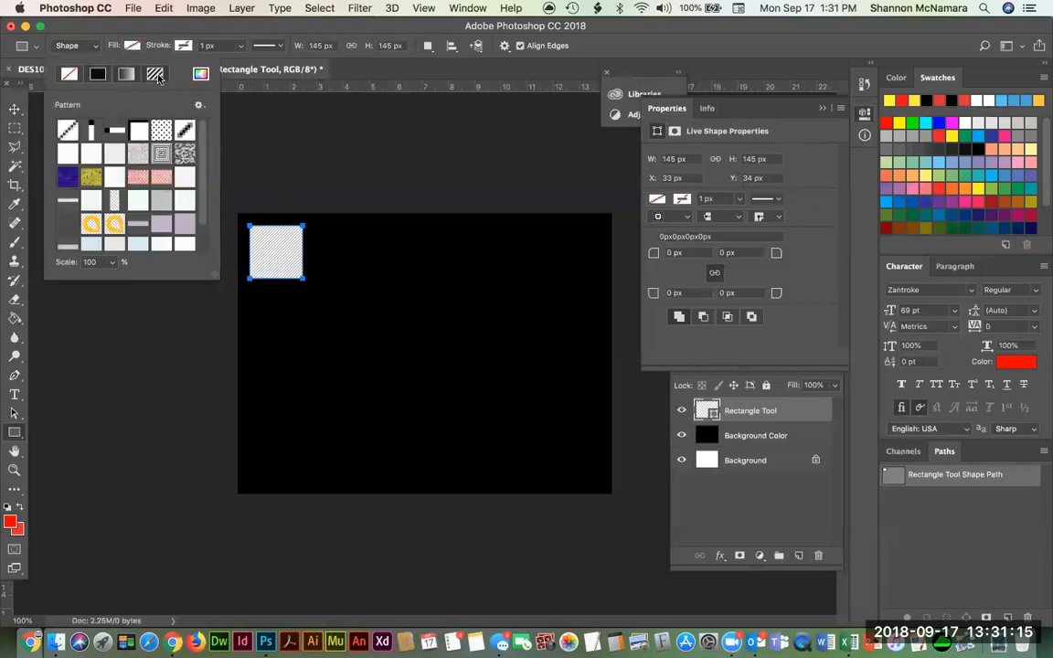
pyautogui.scroll(-1, 205, 243)
pyautogui.click(185, 218)
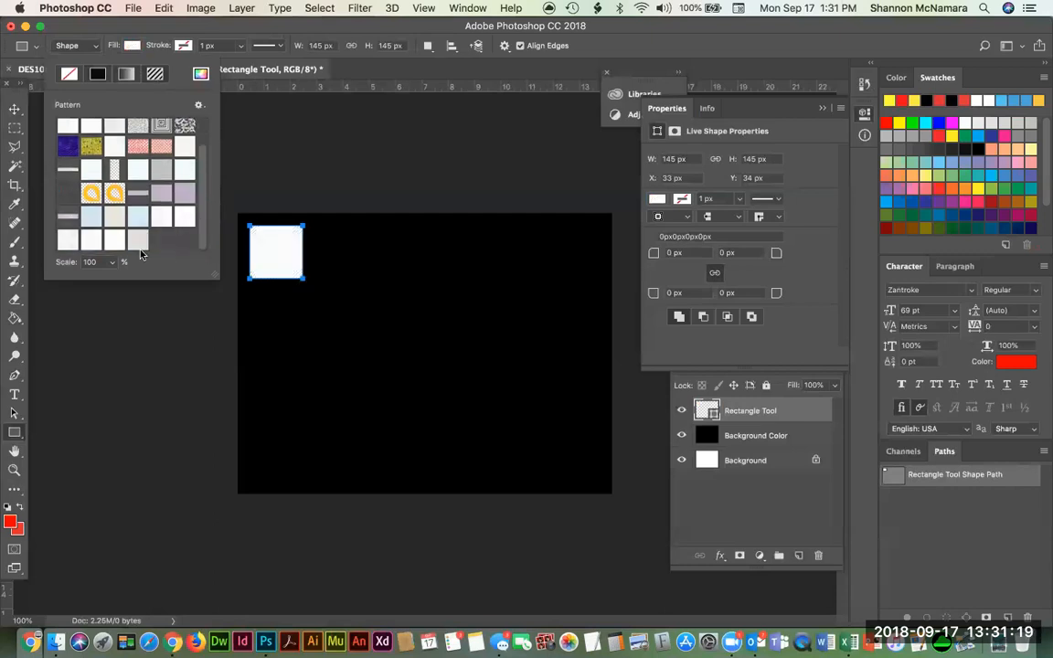
pyautogui.click(67, 244)
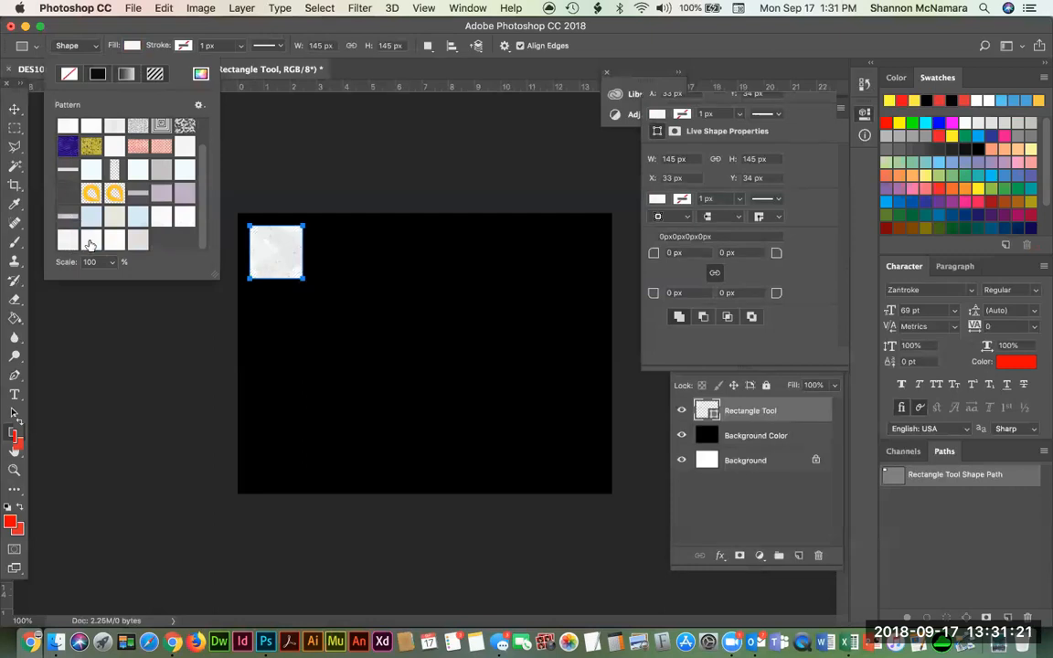
pyautogui.click(90, 246)
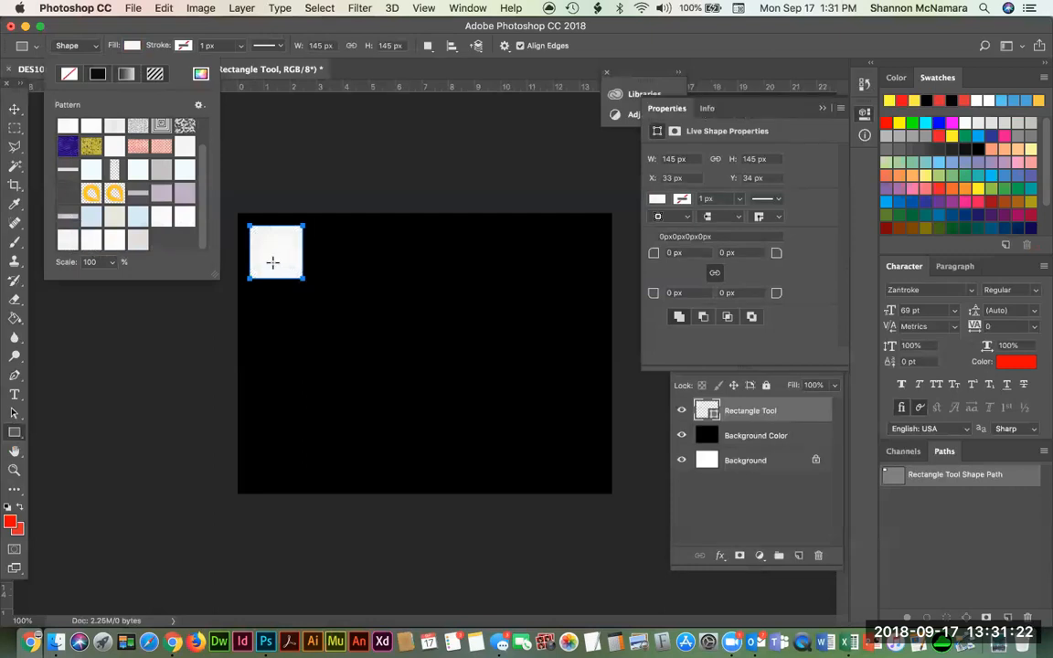
pyautogui.click(98, 73)
pyautogui.click(73, 138)
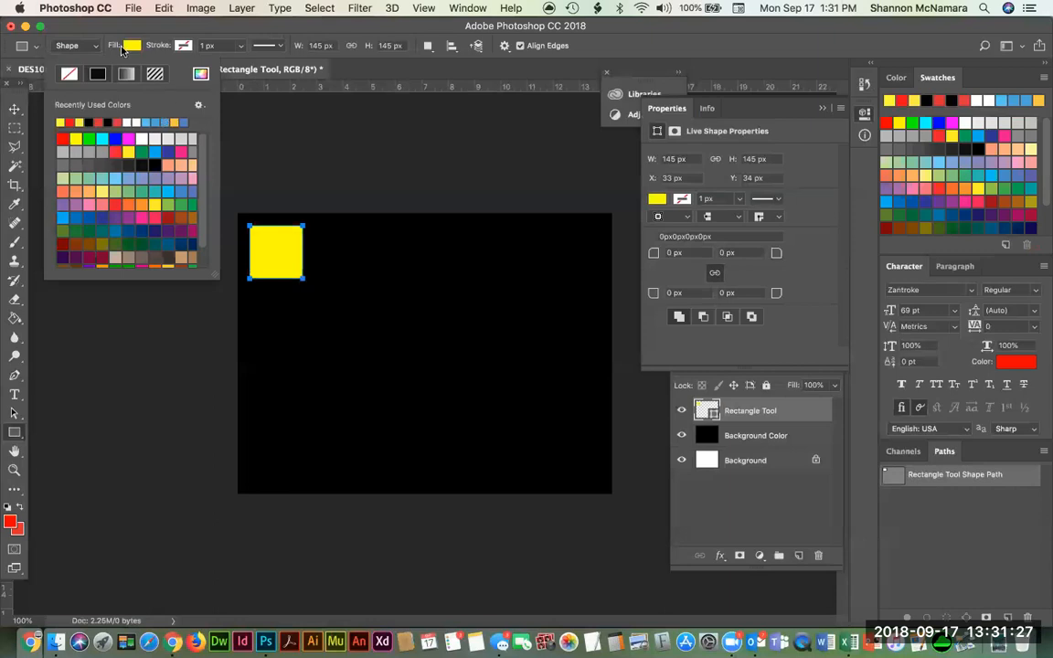
# Step: Give the square a light gray stroke 12 px wide with a dashed line style
pyautogui.click(183, 45)
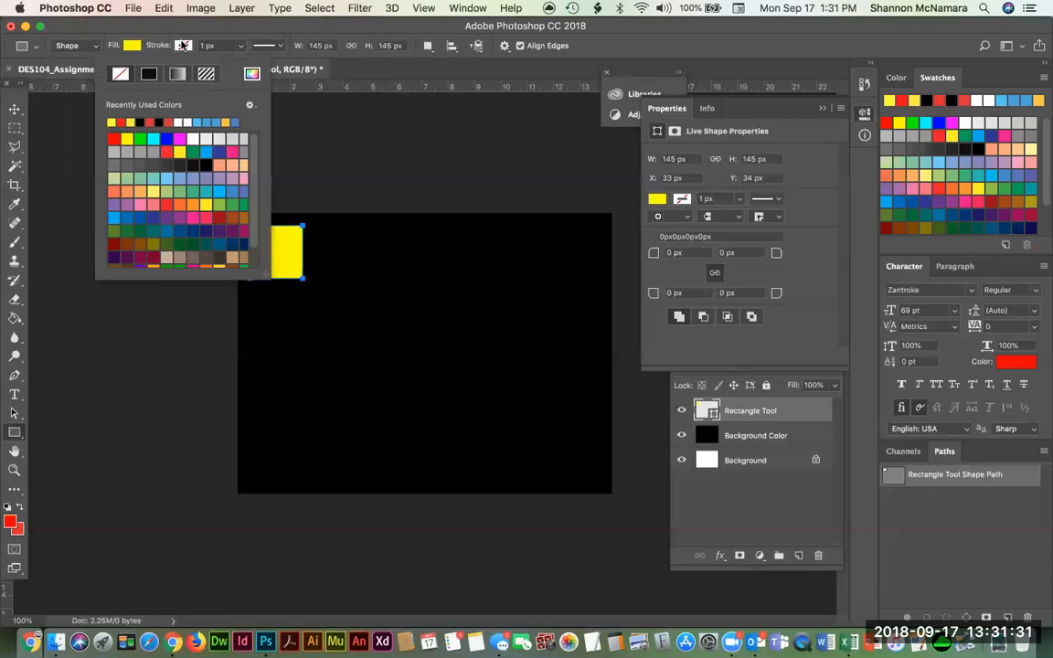
pyautogui.click(227, 139)
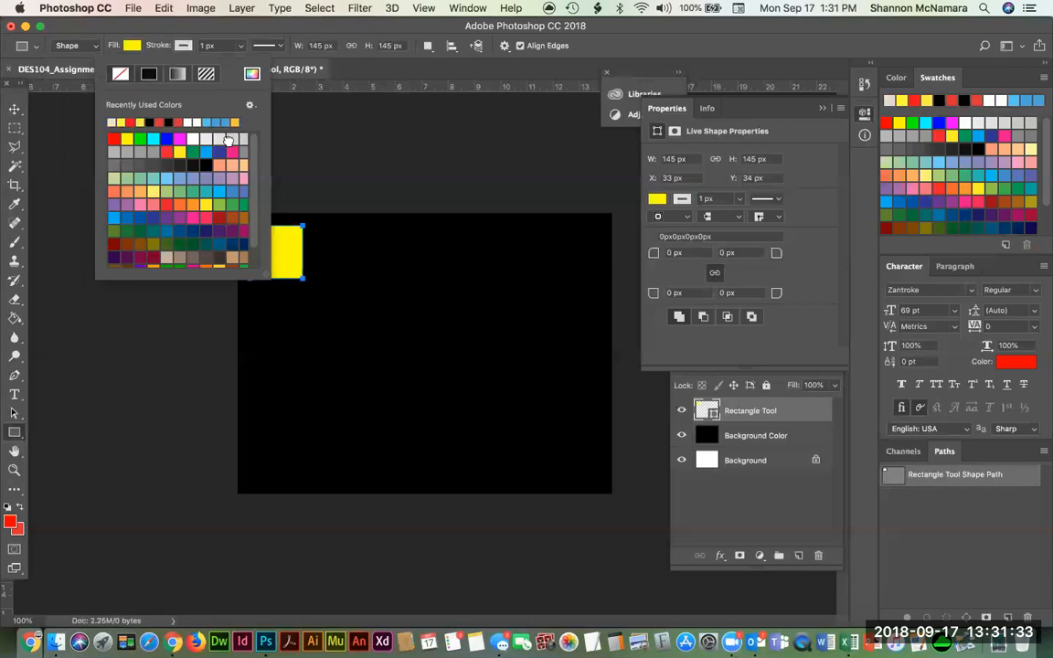
pyautogui.click(240, 46)
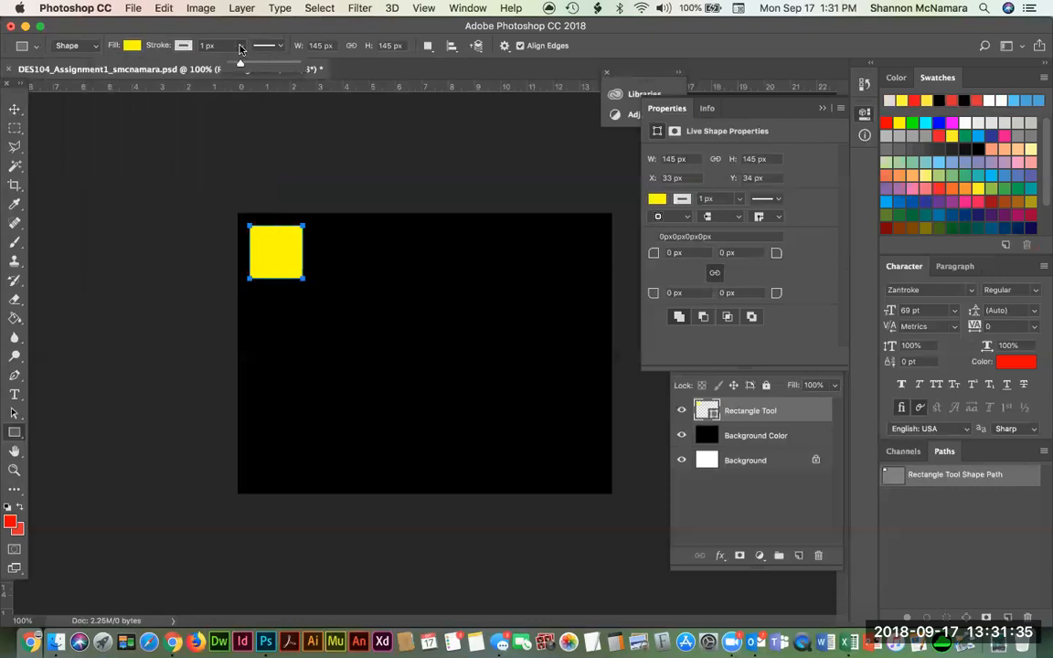
pyautogui.moveTo(221, 64); pyautogui.dragTo(253, 68)
pyautogui.click(212, 45)
pyautogui.write('12')
pyautogui.press('Tab')
pyautogui.click(277, 46)
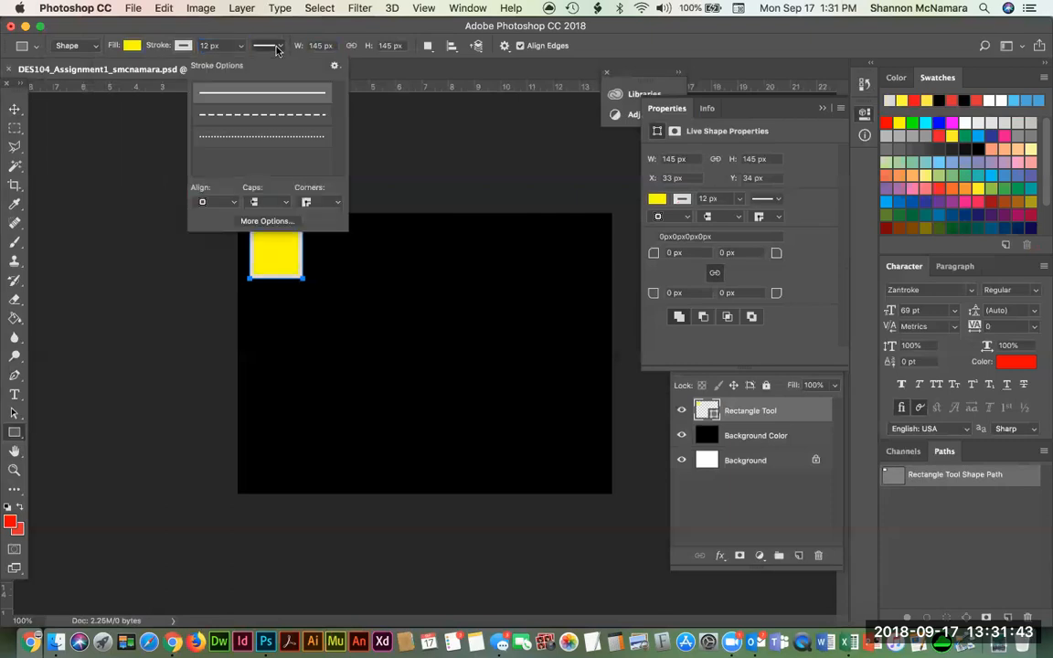
pyautogui.click(255, 120)
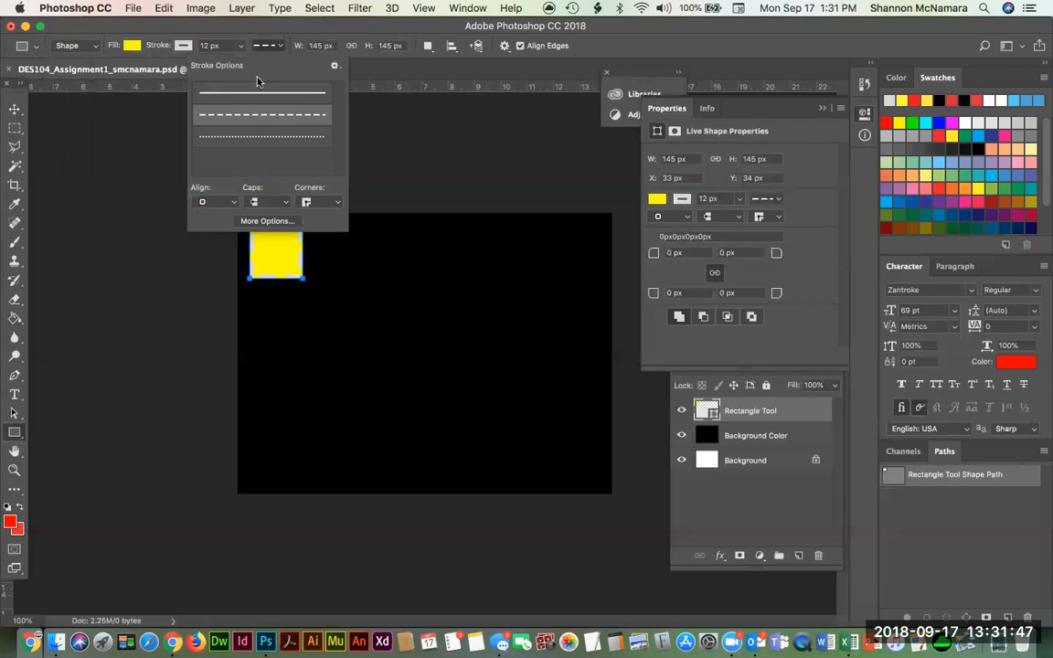
# Step: Remove the square's stroke, and try it with no fill before restoring the yellow fill
pyautogui.click(184, 46)
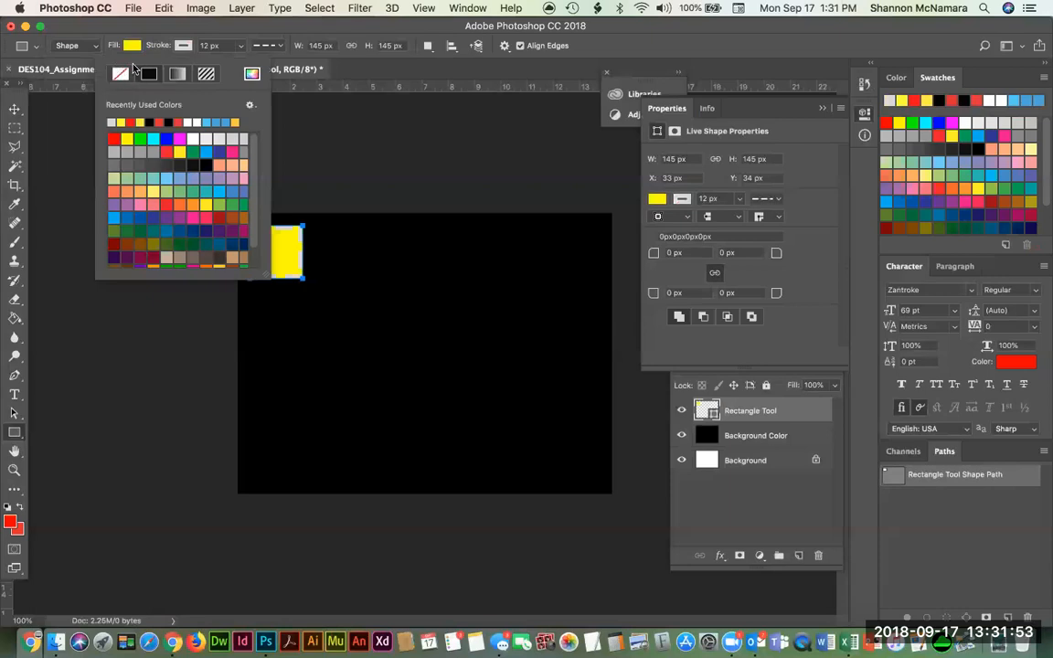
pyautogui.click(121, 74)
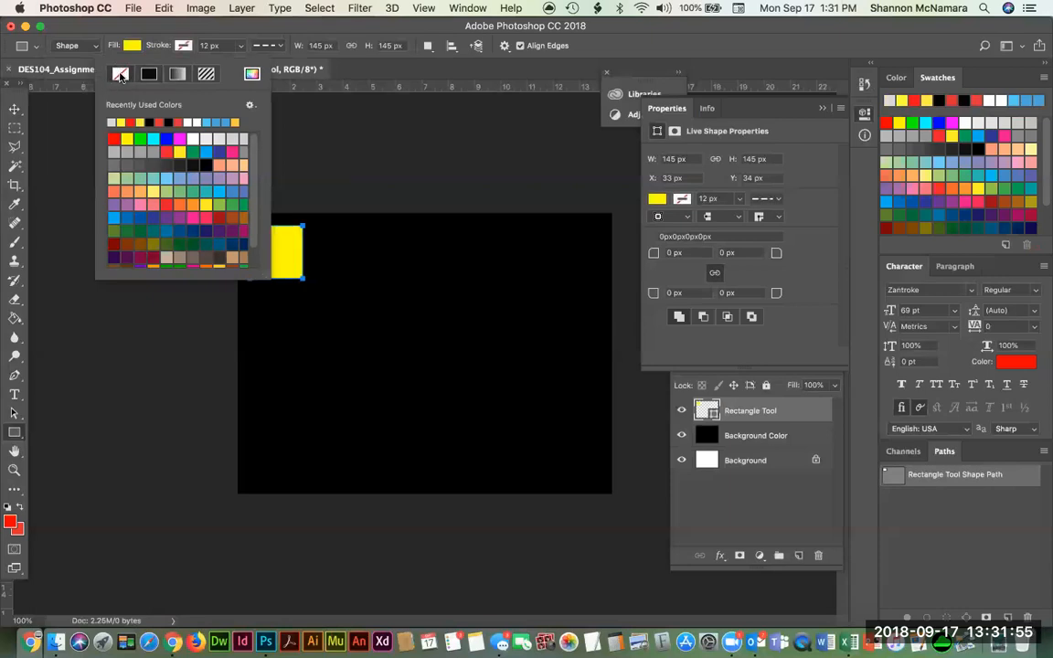
pyautogui.click(128, 45)
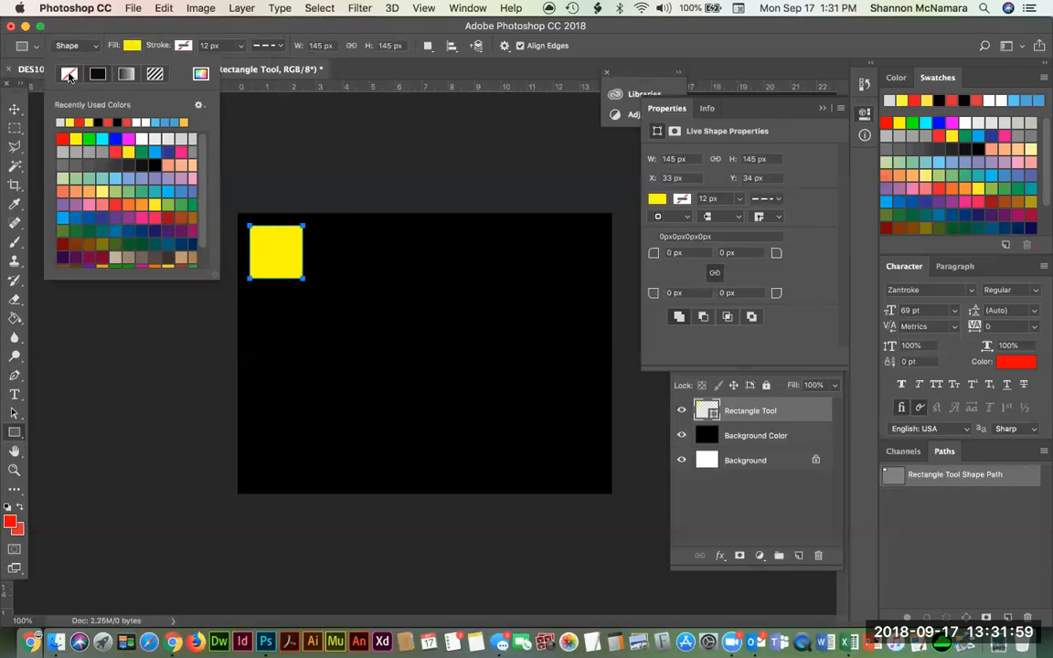
pyautogui.click(69, 75)
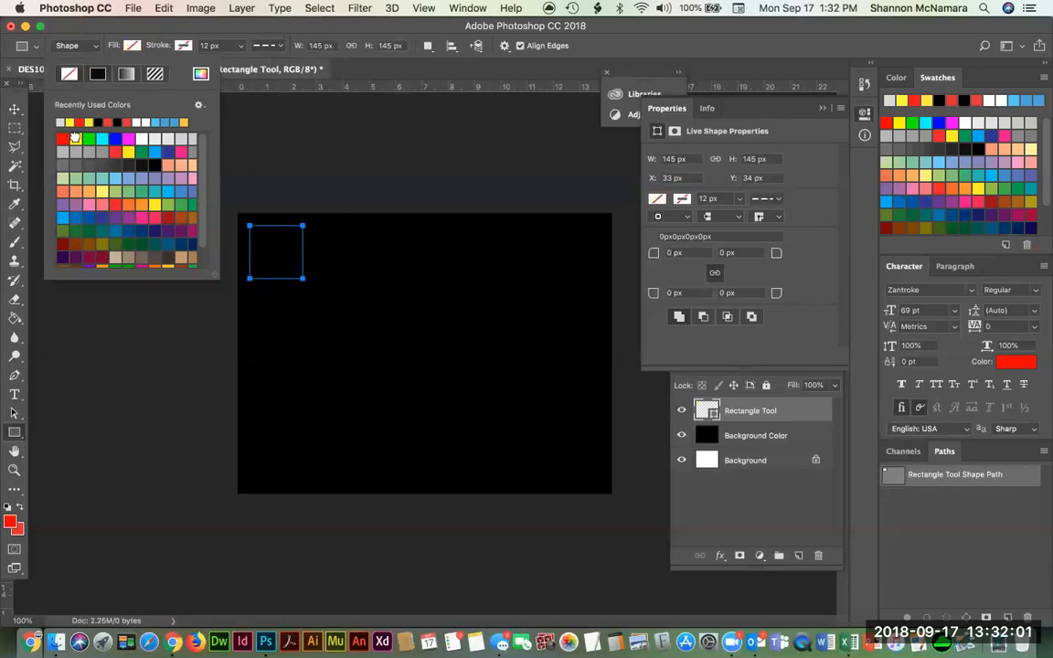
pyautogui.click(75, 139)
# Step: Scale the yellow square up proportionally to about 334 px from its fixed upper-left corner
pyautogui.click(15, 109)
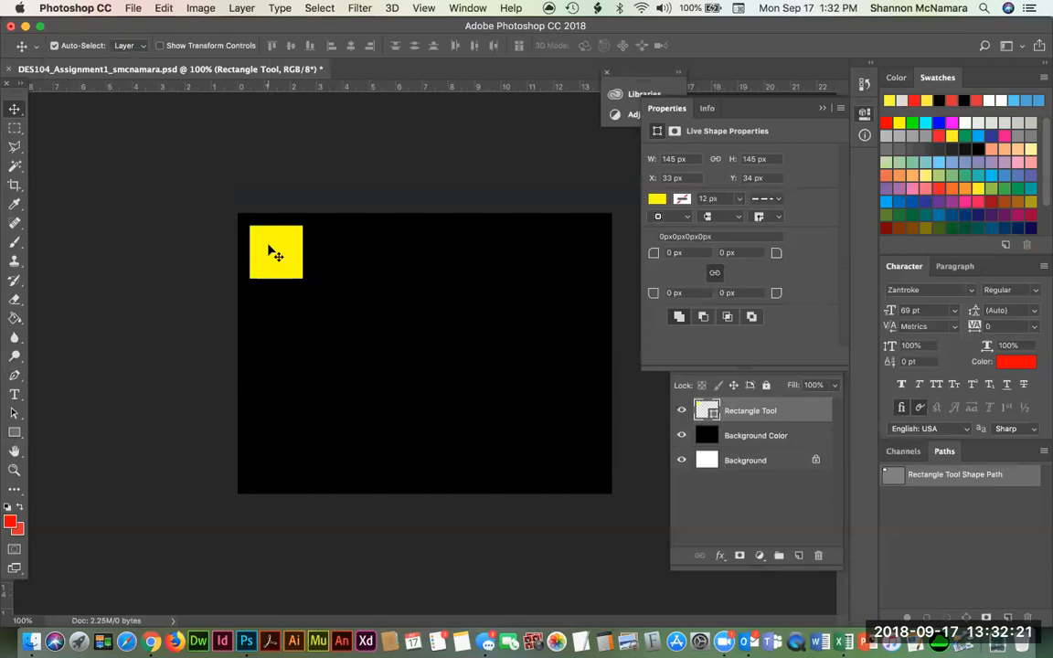
pyautogui.click(194, 7)
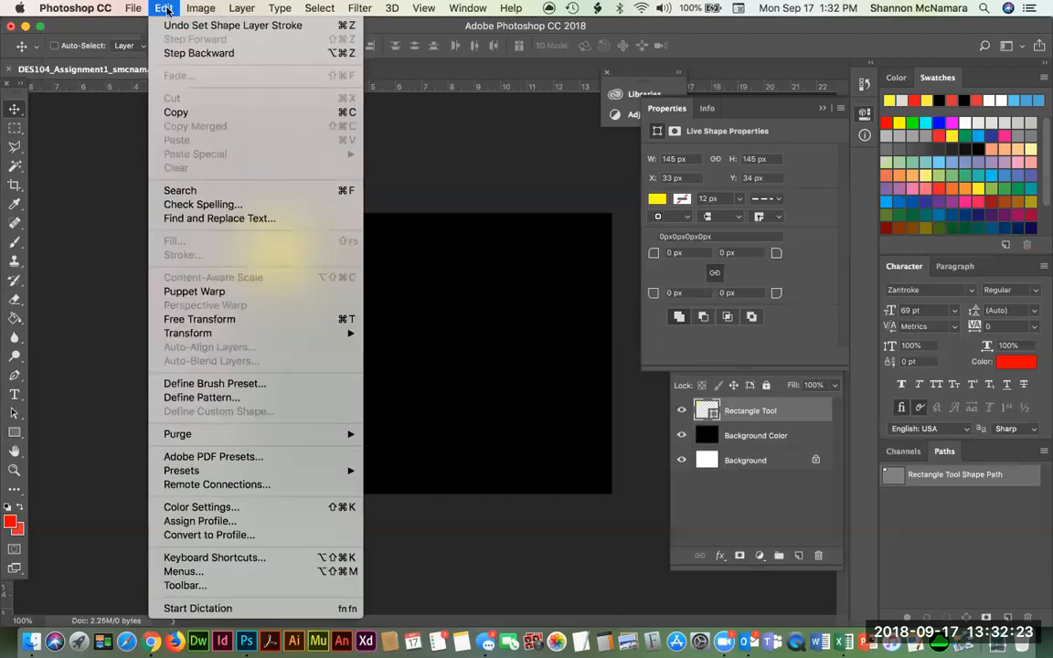
pyautogui.moveTo(348, 335)
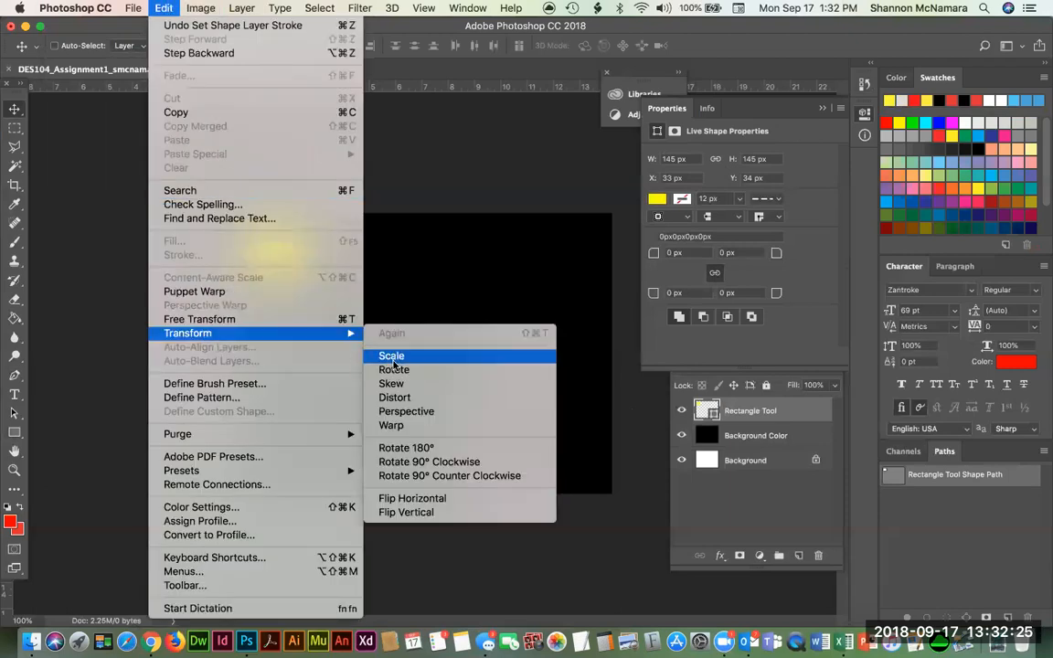
pyautogui.click(391, 356)
pyautogui.moveTo(305, 281); pyautogui.dragTo(370, 345)
pyautogui.press('Return')
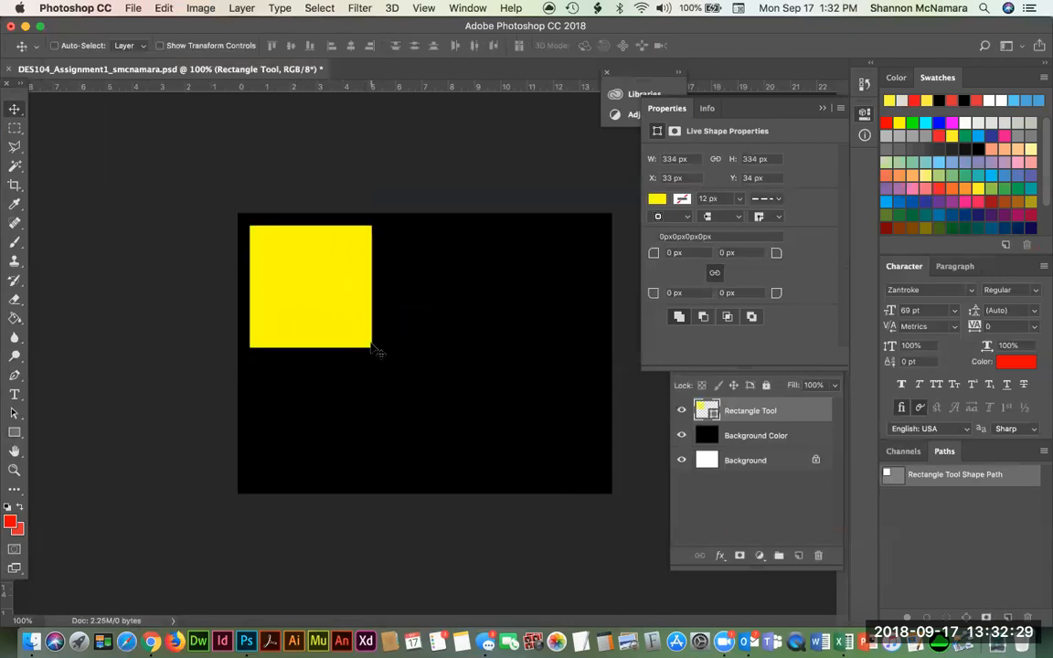
# Step: Draw a second yellow square about 94 px wide beside the large square's upper-right corner on the same layer
pyautogui.click(14, 432)
pyautogui.moveTo(380, 226); pyautogui.dragTo(422, 261)
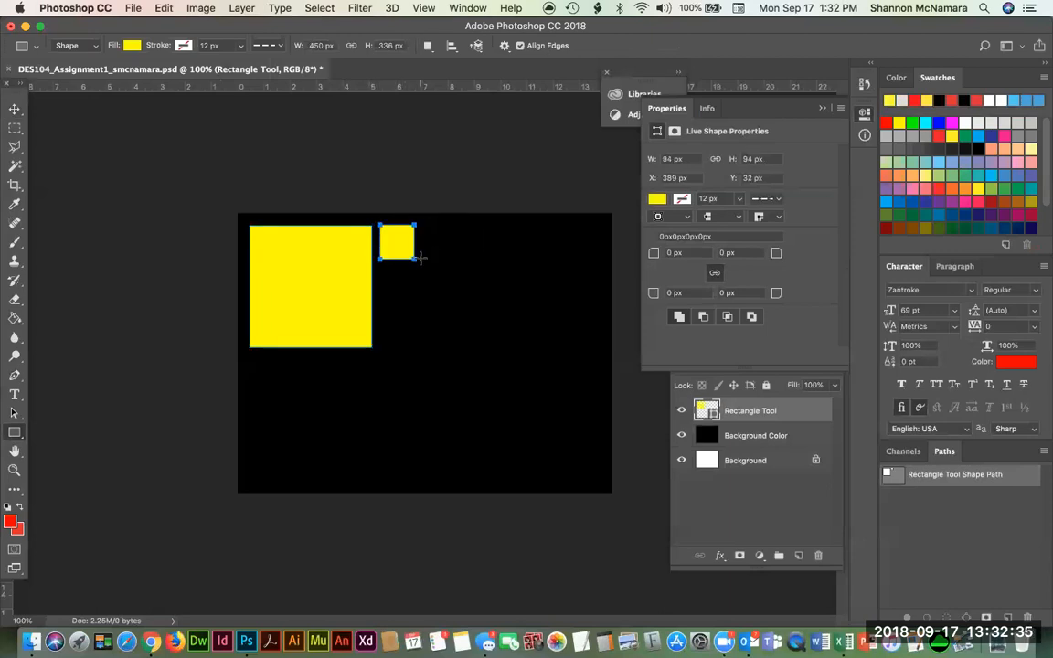
pyautogui.press('v')
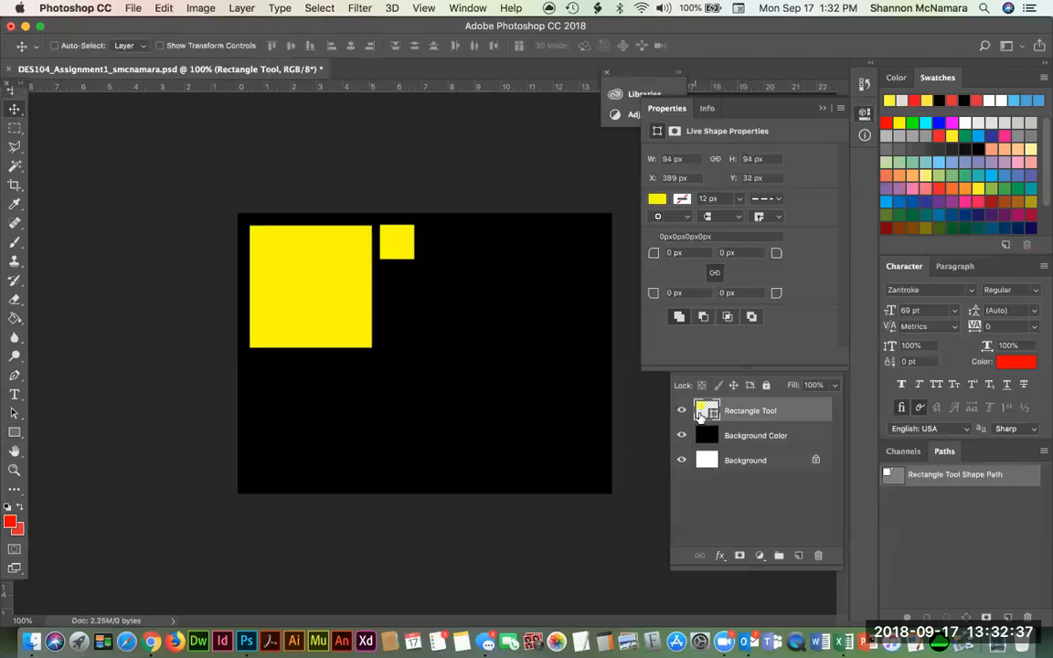
# Step: Examine how the Scale transform's bounding box covers both squares on the Rectangle Tool layer
pyautogui.click(164, 8)
pyautogui.moveTo(214, 338)
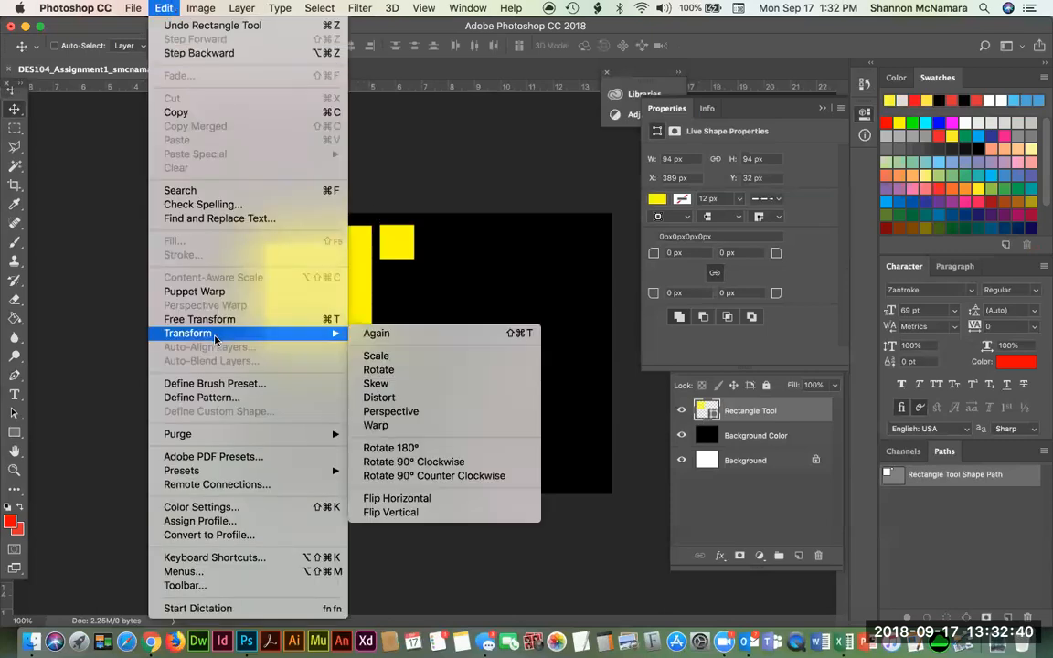
pyautogui.click(376, 356)
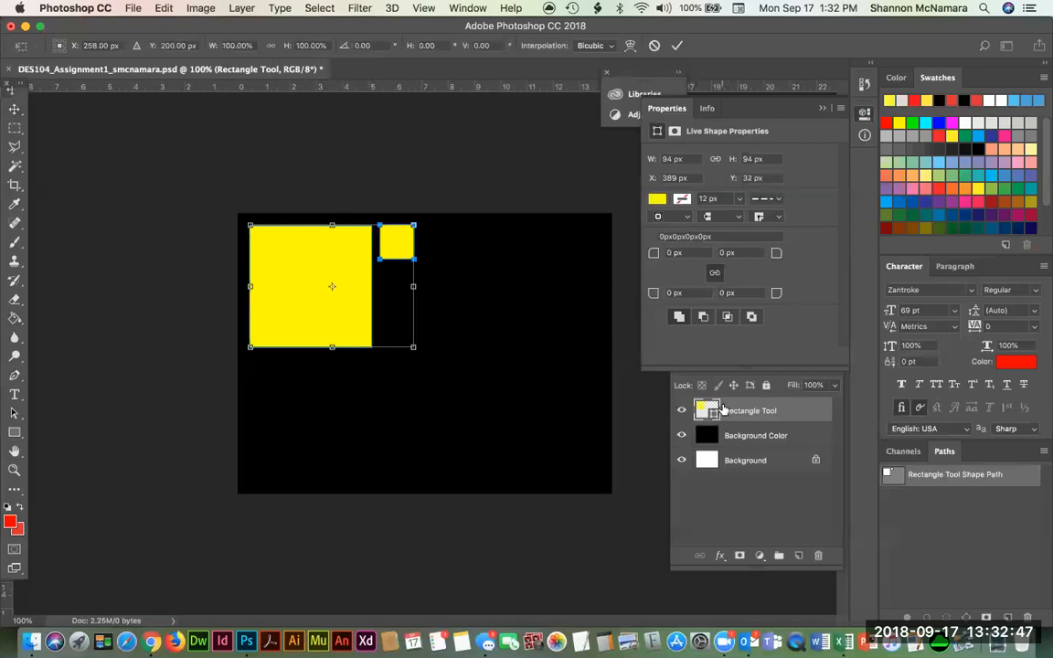
pyautogui.press('Return')
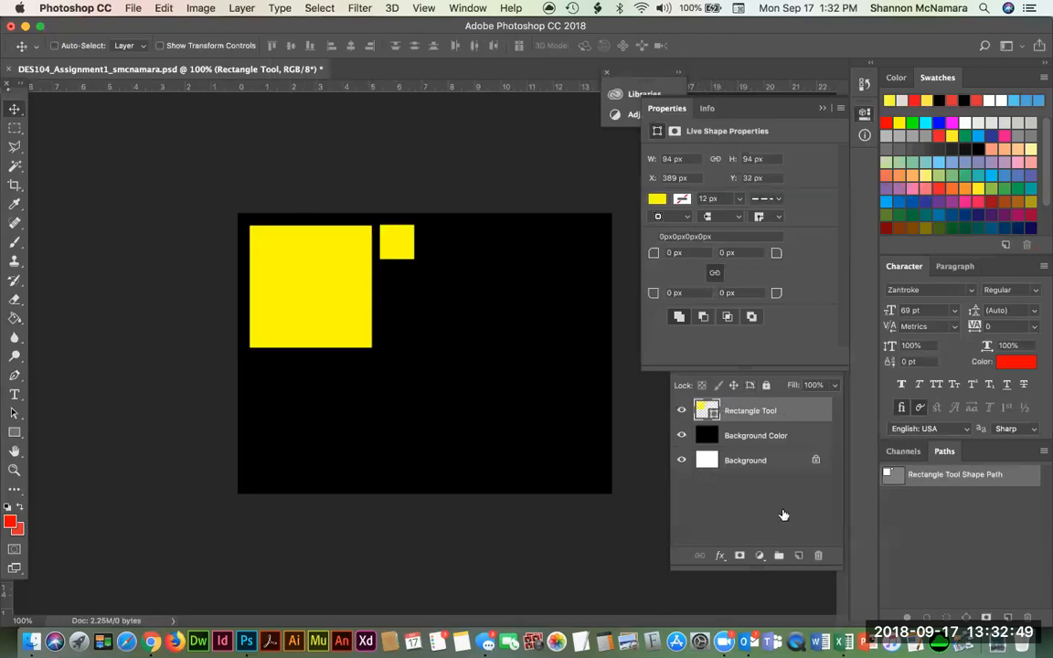
# Step: Move the Properties panel to the opposite side of the canvas and reposition the Layers panel higher up
pyautogui.moveTo(690, 108); pyautogui.dragTo(131, 117)
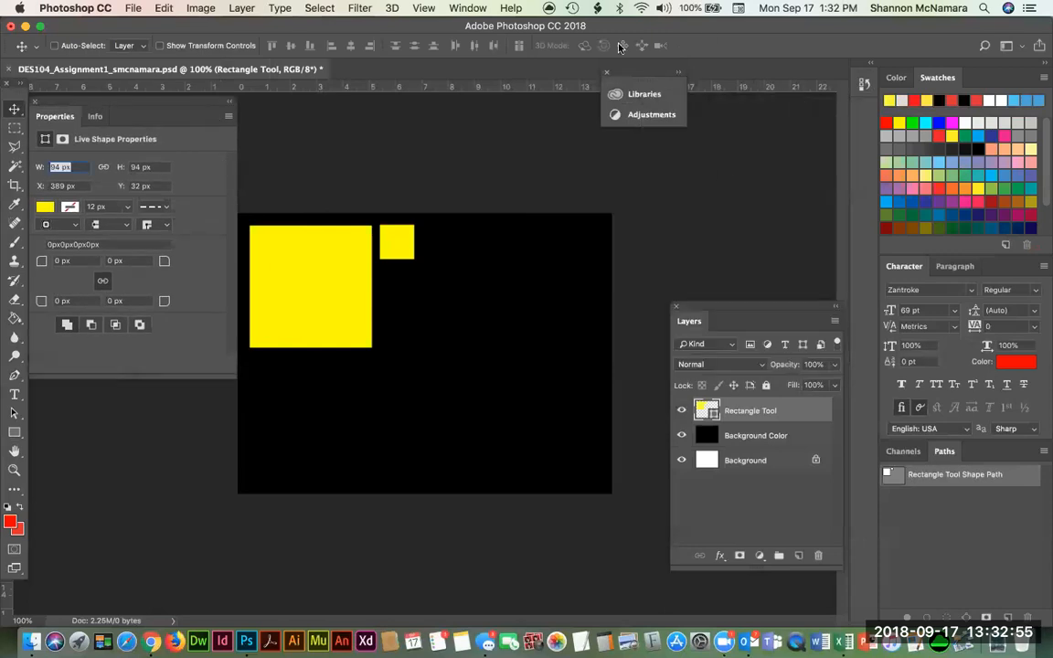
pyautogui.moveTo(747, 308); pyautogui.dragTo(741, 206)
# Step: Show the History panel and revert the document to the Free Transform state, before the small square was drawn
pyautogui.click(466, 8)
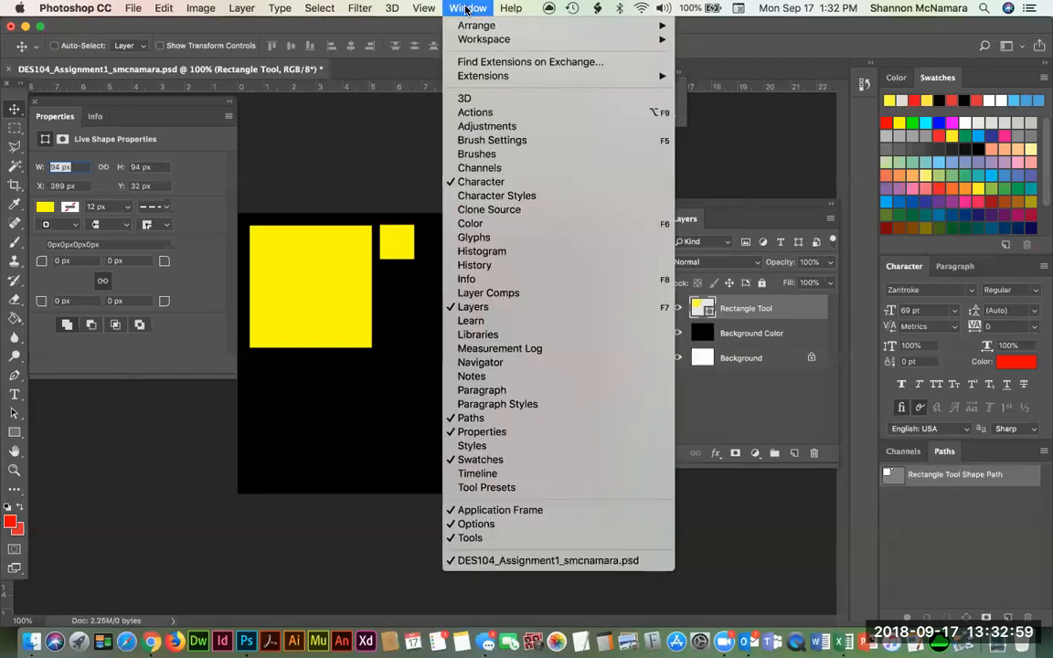
pyautogui.click(475, 265)
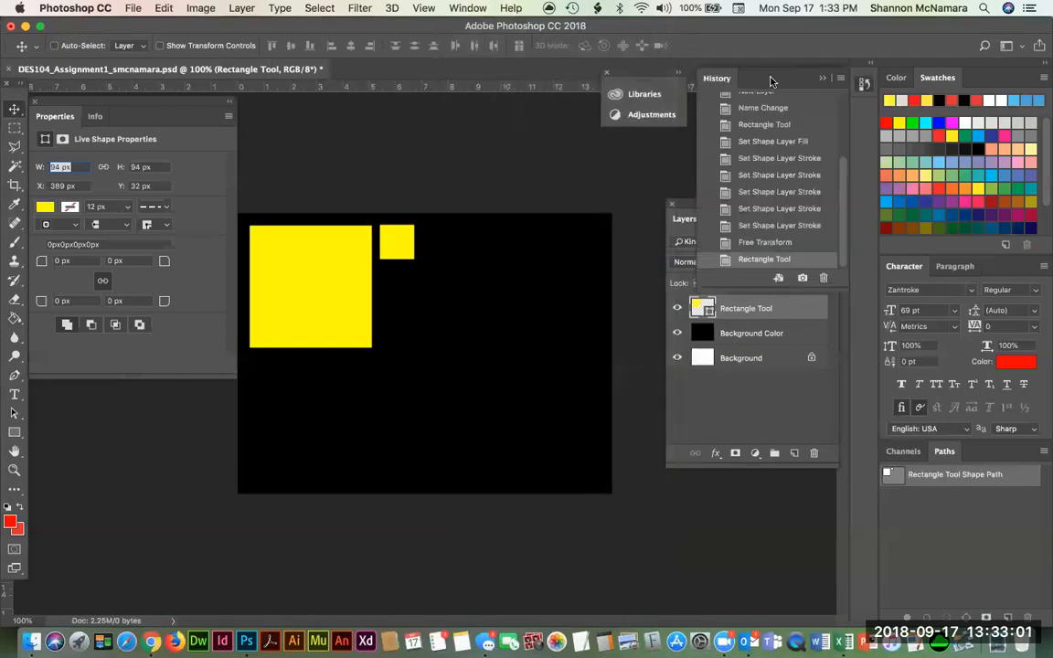
pyautogui.moveTo(768, 87); pyautogui.dragTo(752, 95)
pyautogui.click(747, 253)
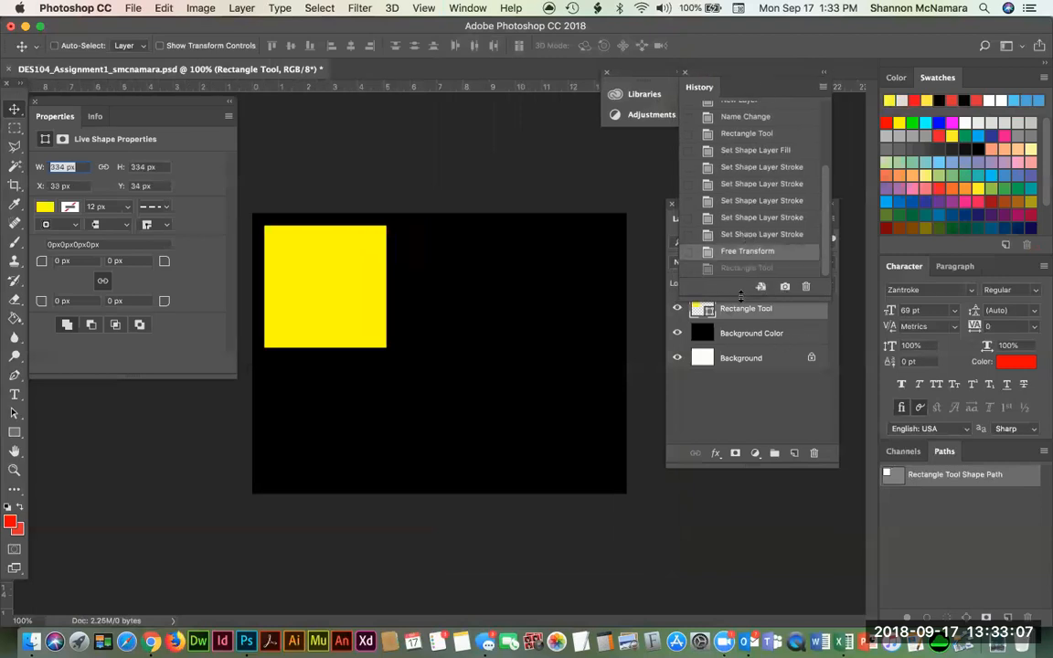
# Step: Shorten the History panel to uncover the Layers panel and rename the Rectangle Tool layer "Yellow square"
pyautogui.moveTo(741, 294); pyautogui.dragTo(740, 217)
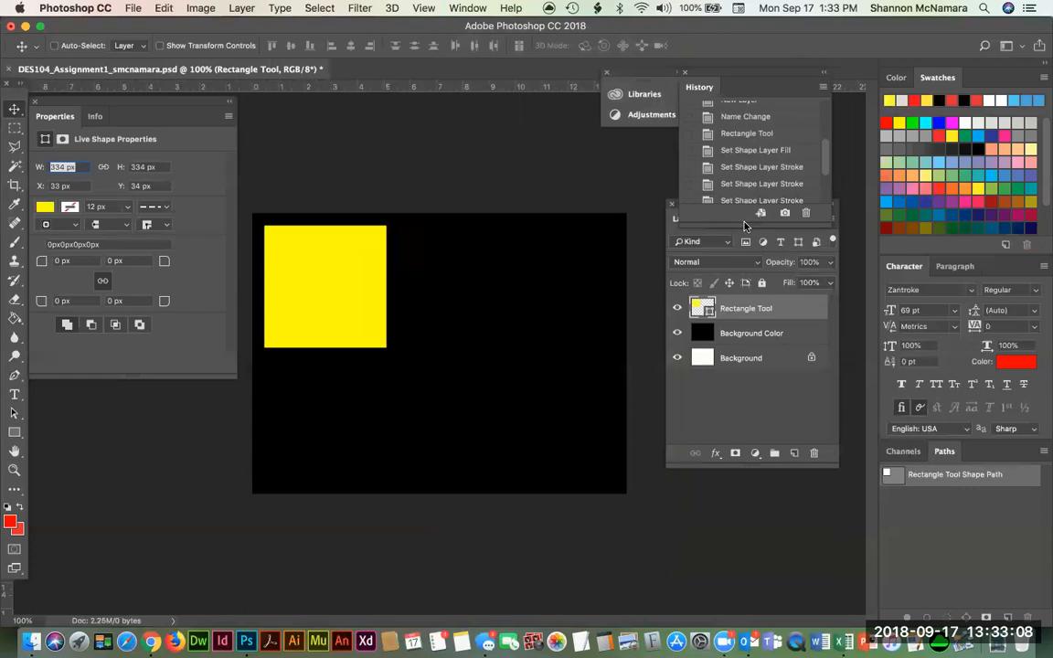
pyautogui.doubleClick(746, 308)
pyautogui.write('Yellow square')
pyautogui.press('Return')
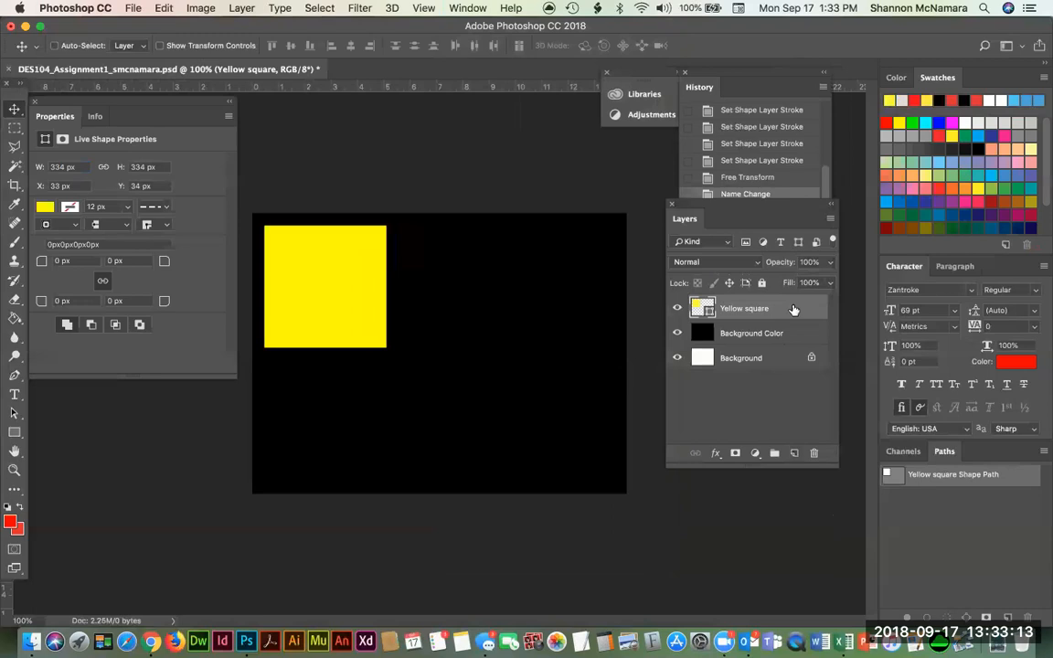
# Step: Draw a red square about 101 px wide on a new layer, beside the yellow square's upper-right corner
pyautogui.click(795, 453)
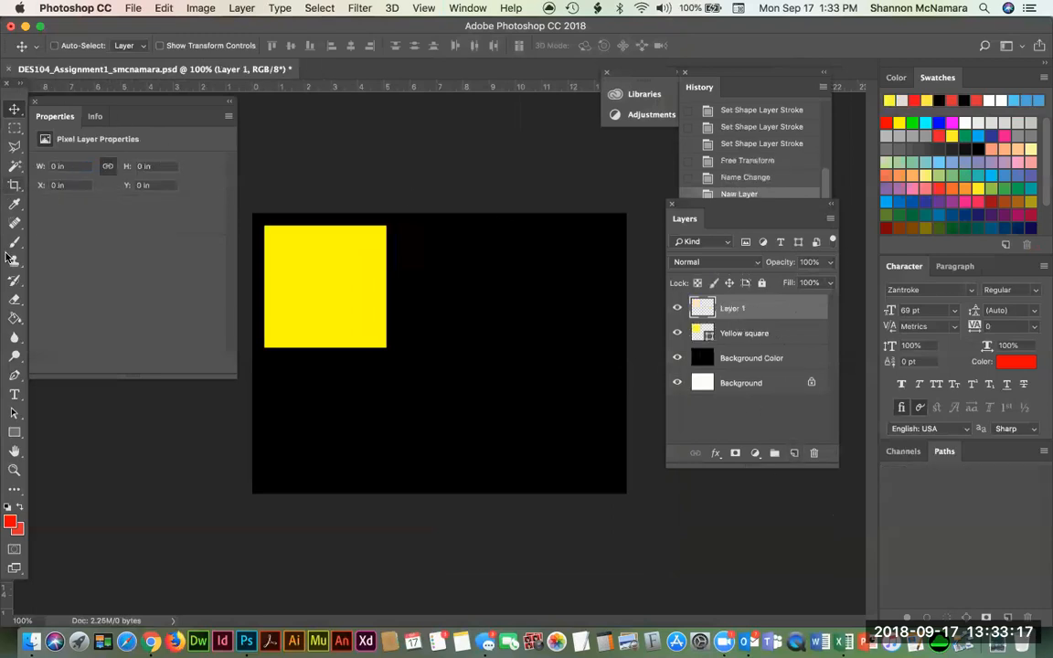
pyautogui.click(14, 431)
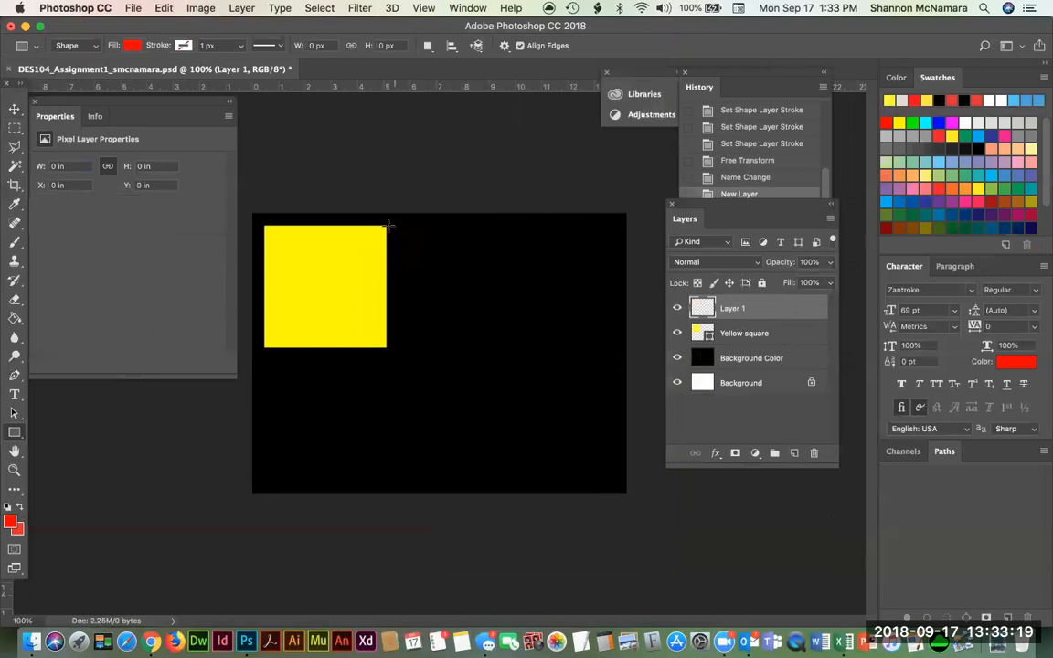
pyautogui.moveTo(394, 230); pyautogui.dragTo(429, 271)
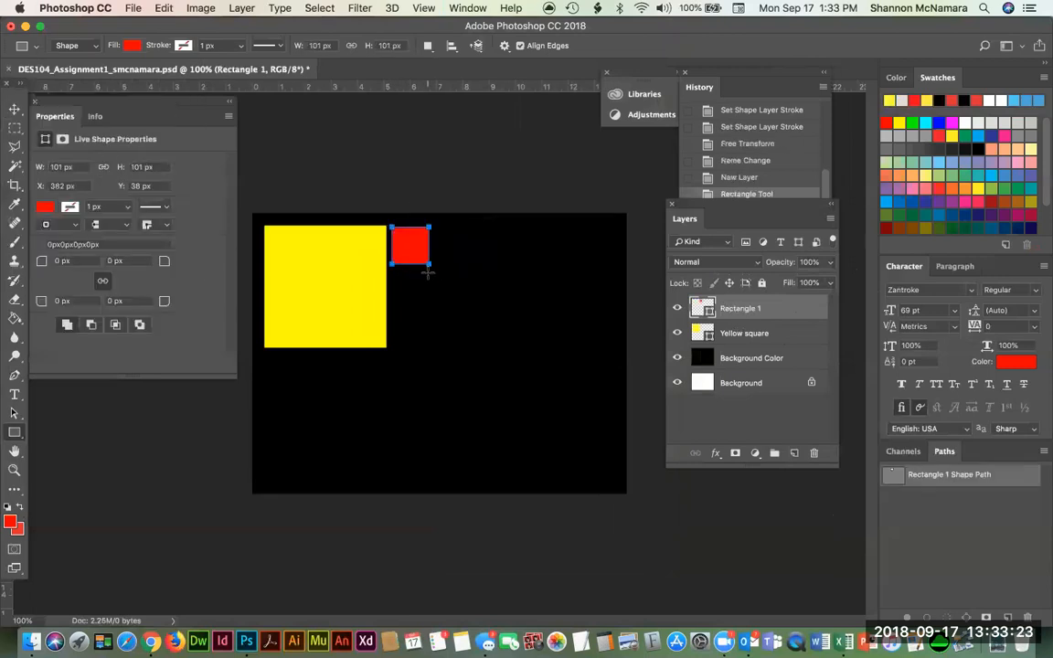
# Step: Rename the layer holding the small red square to "red square"
pyautogui.click(13, 107)
pyautogui.doubleClick(740, 308)
pyautogui.press('BackSpace')
pyautogui.write('red square')
pyautogui.press('Return')
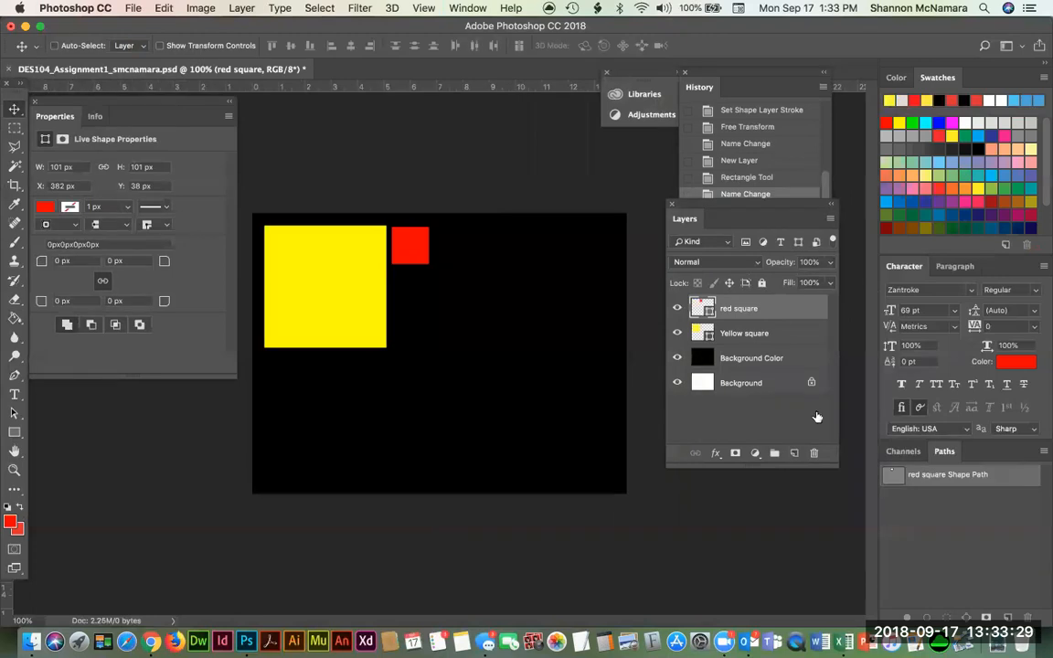
# Step: Draw a square about 220 px wide below the red square on a new layer and fill it with medium blue
pyautogui.click(793, 453)
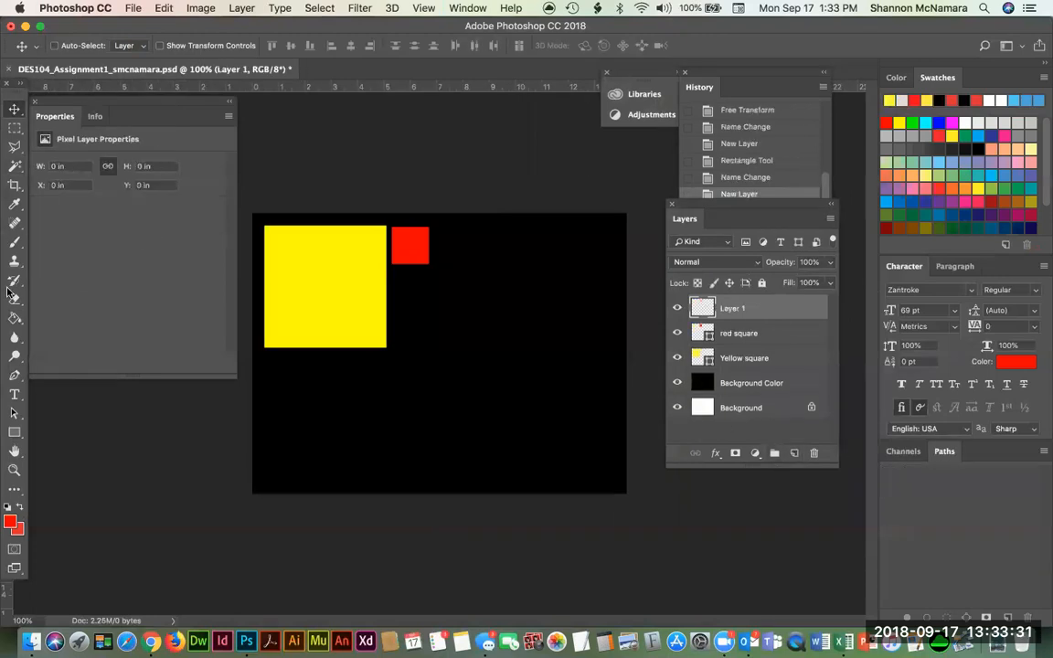
pyautogui.click(14, 432)
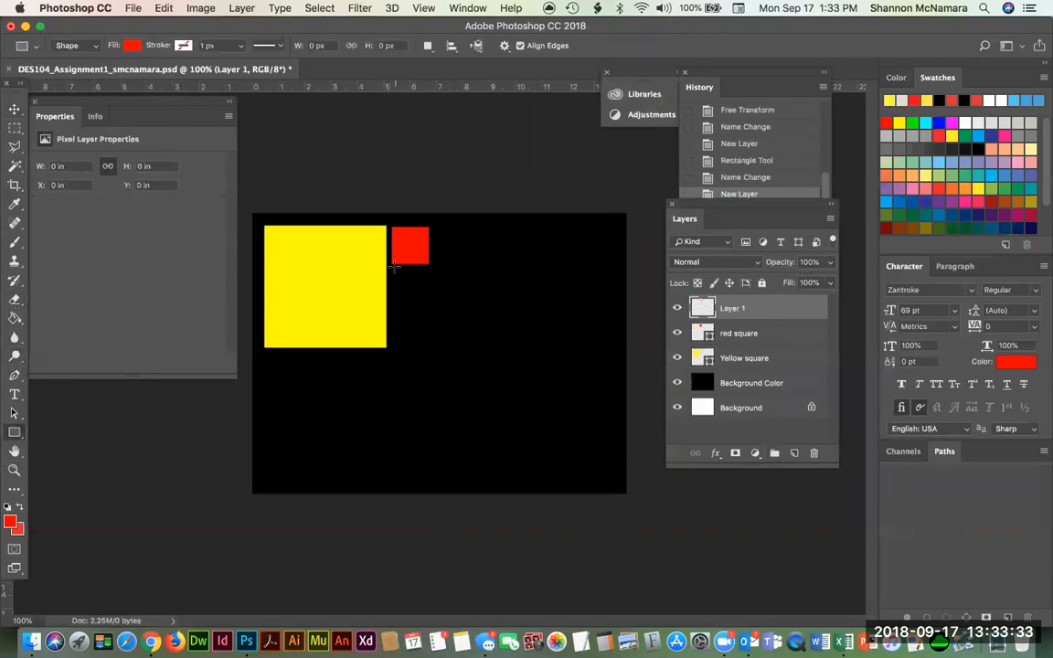
pyautogui.moveTo(393, 267); pyautogui.dragTo(473, 349)
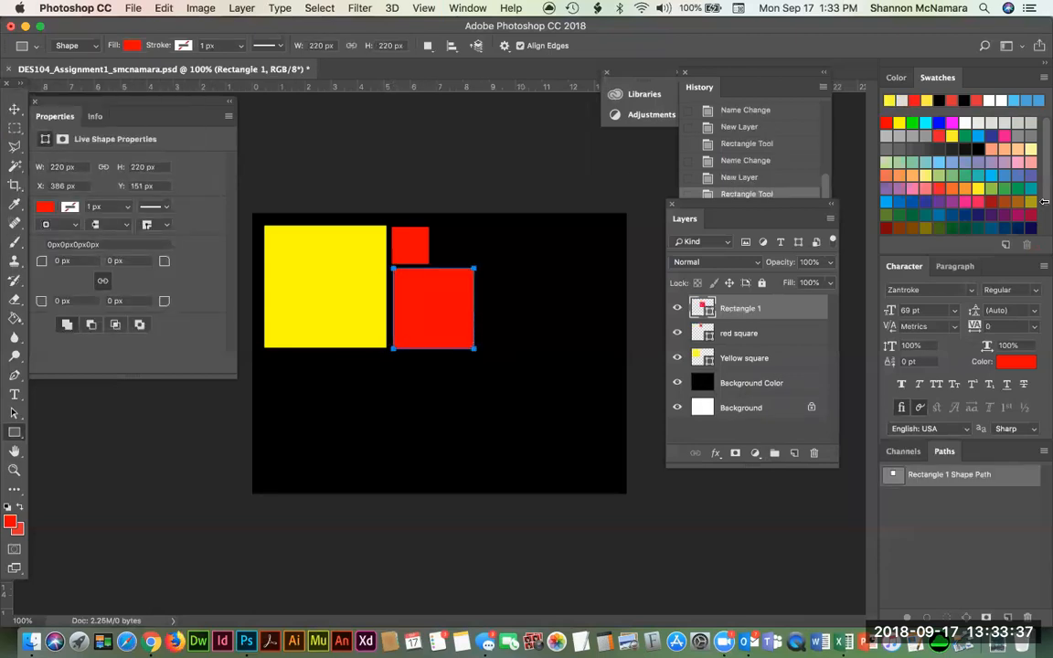
pyautogui.click(131, 45)
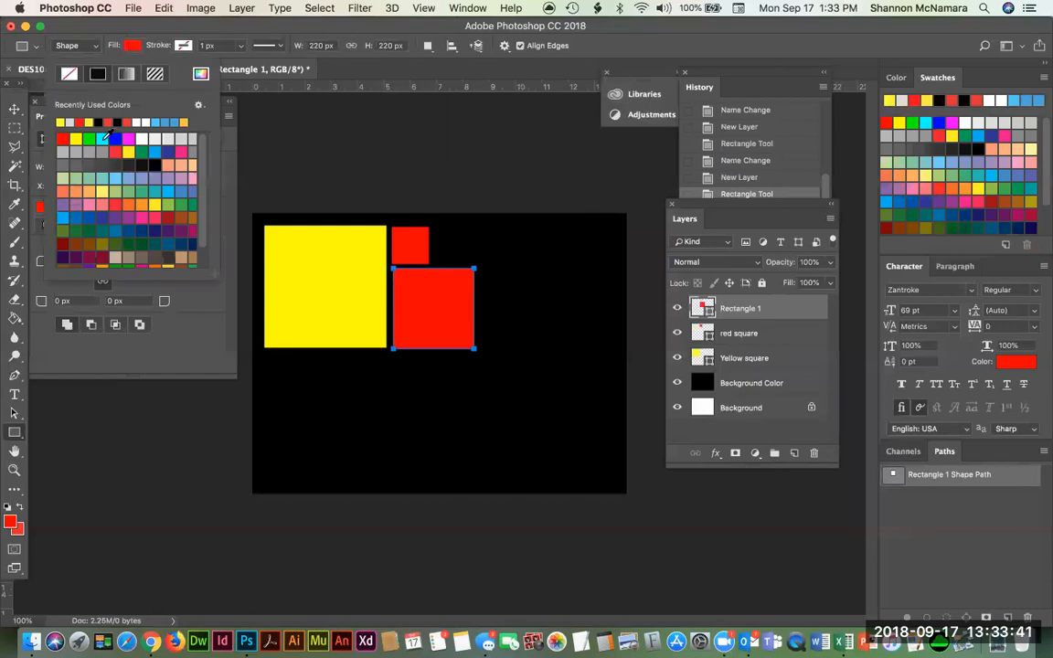
pyautogui.click(101, 139)
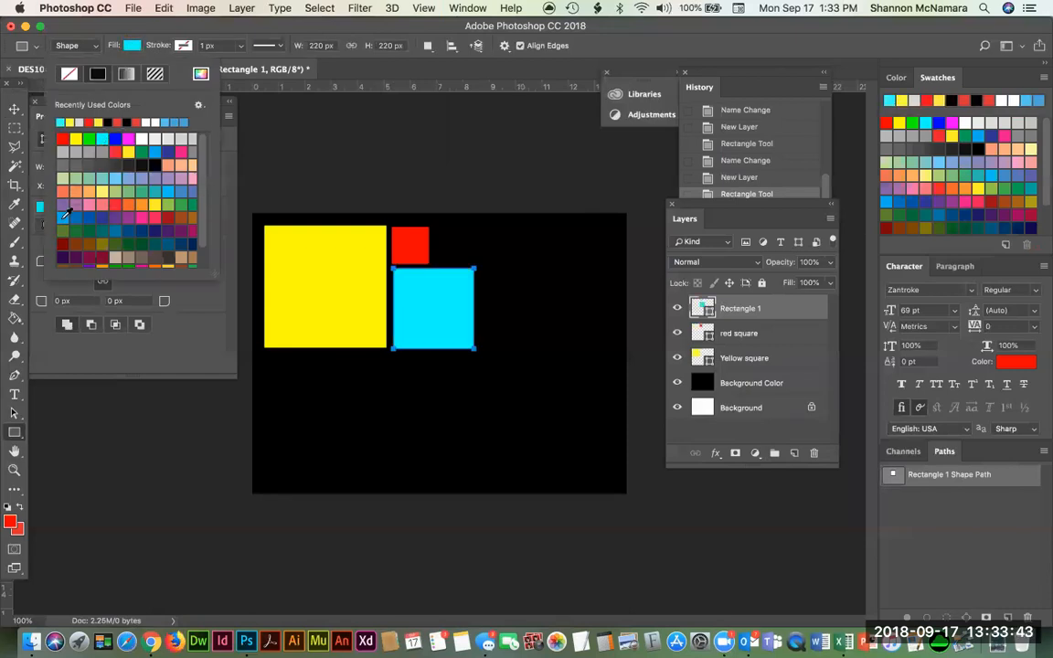
pyautogui.click(60, 191)
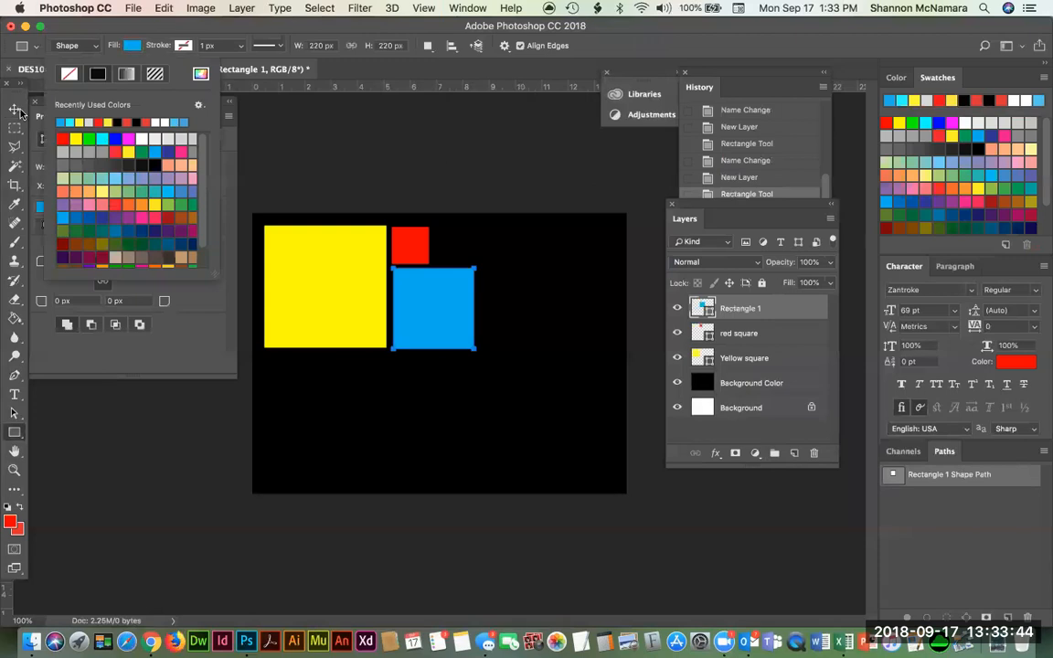
pyautogui.click(161, 30)
# Step: Rename the new square's layer "blue square" and switch to the Move tool
pyautogui.doubleClick(739, 308)
pyautogui.write('blue square')
pyautogui.press('Return')
pyautogui.click(15, 109)
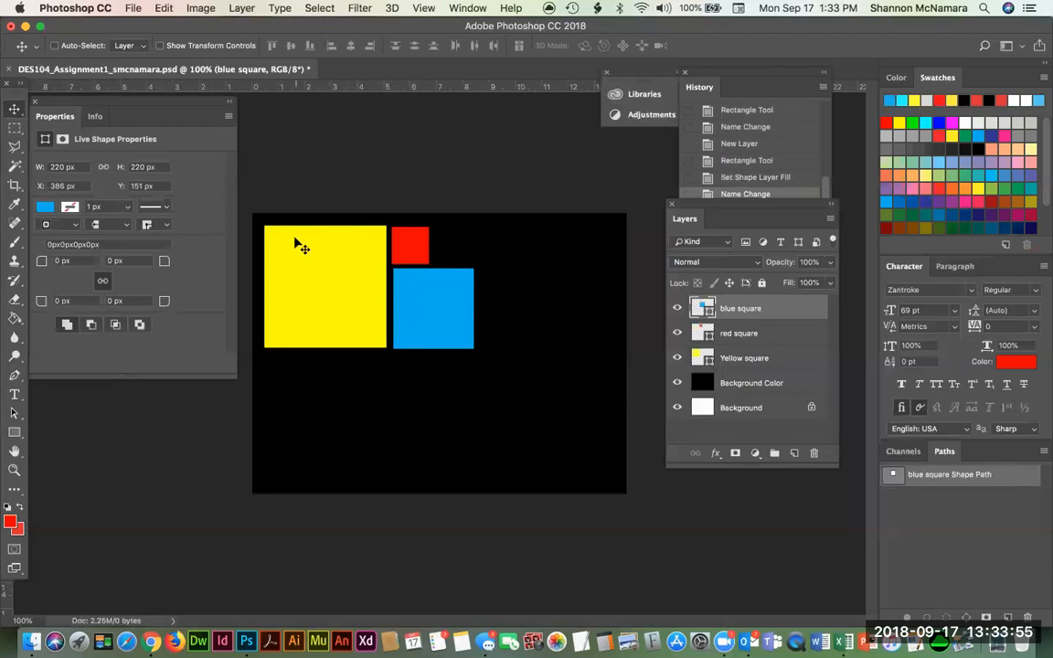
# Step: Examine the edges and gaps of the three squares at several magnifications with the Zoom tool and its Scrubby Zoom option, then return to 100%
pyautogui.press('z')
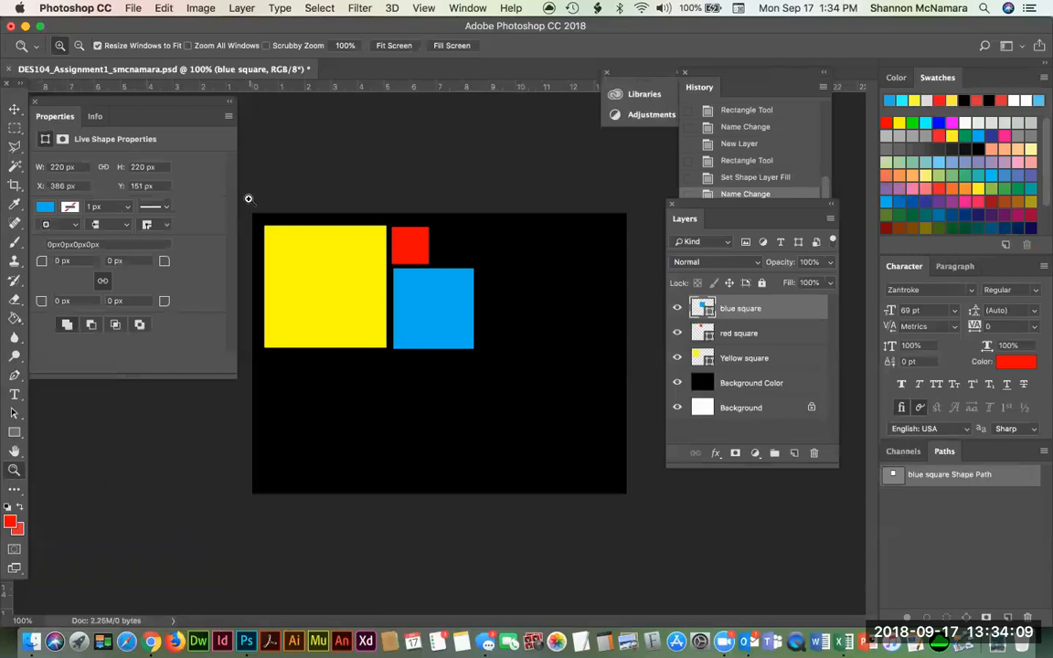
pyautogui.moveTo(254, 200); pyautogui.dragTo(512, 366)
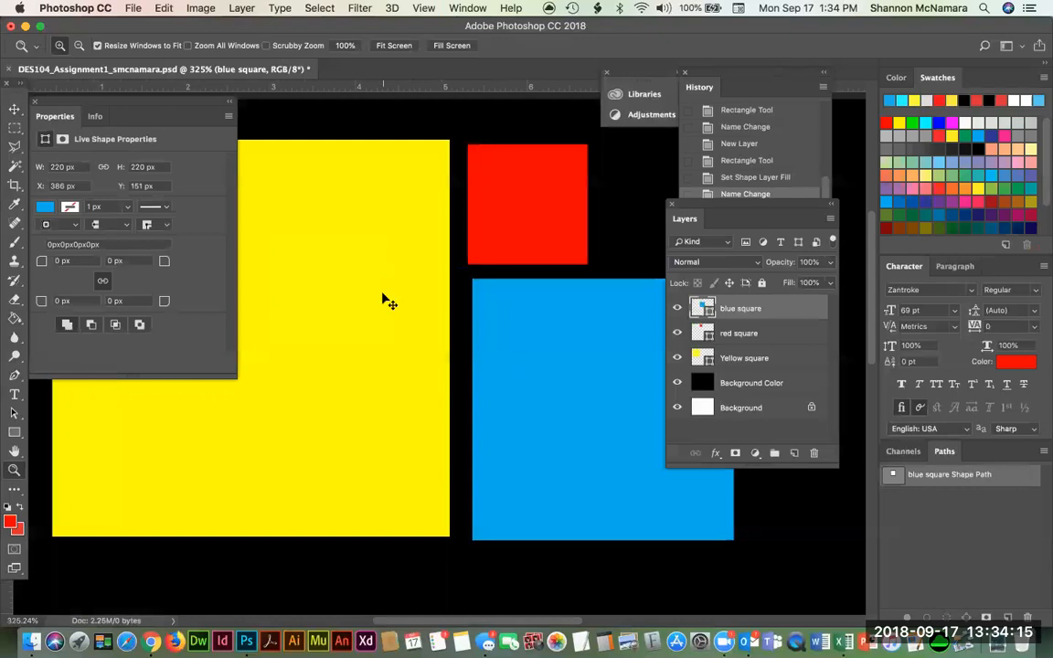
pyautogui.press('super+0')
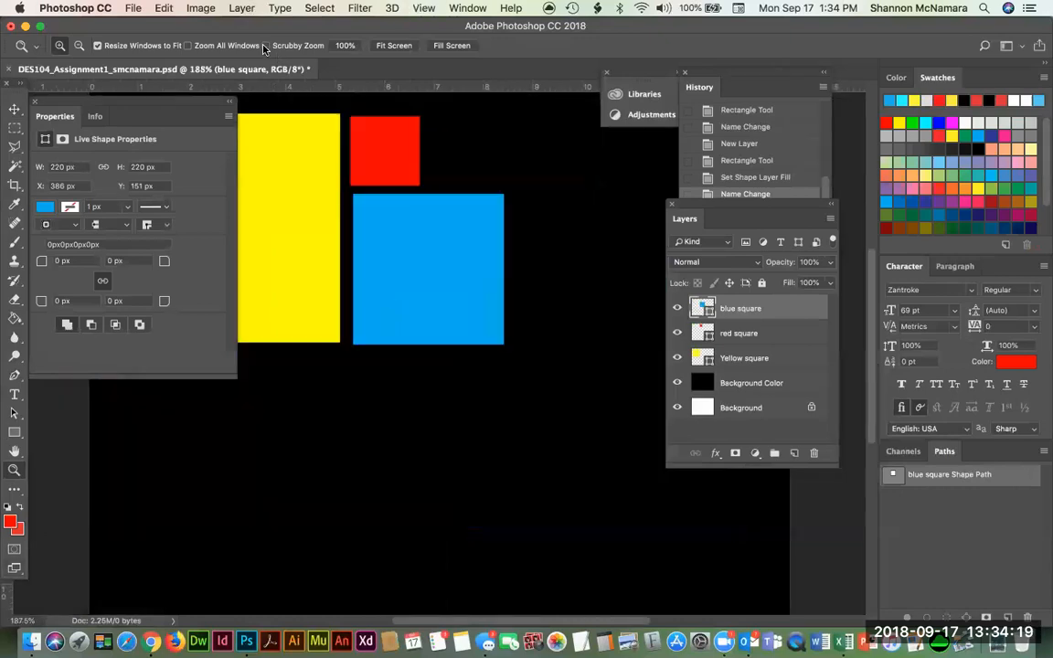
pyautogui.moveTo(266, 131); pyautogui.dragTo(432, 193)
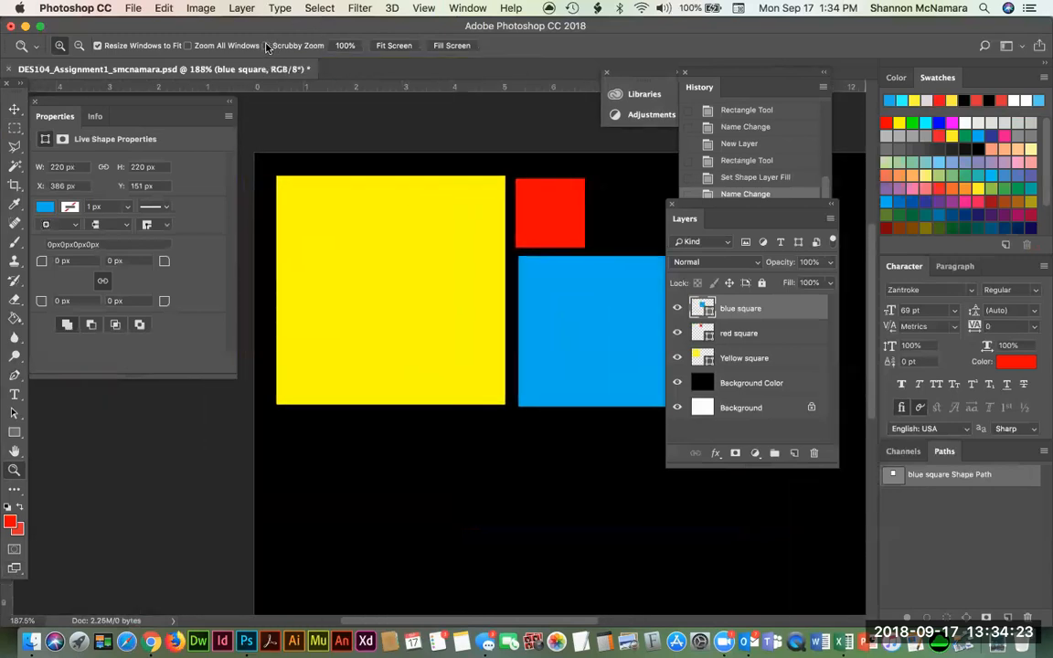
pyautogui.click(266, 45)
pyautogui.moveTo(272, 168); pyautogui.dragTo(263, 91)
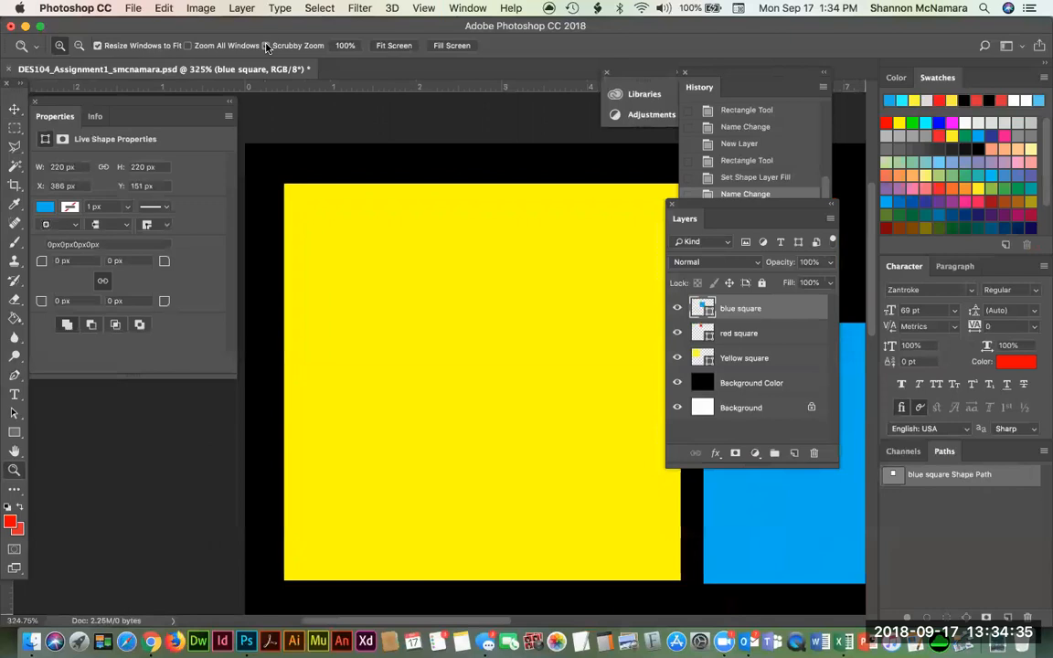
pyautogui.press('super+minus')
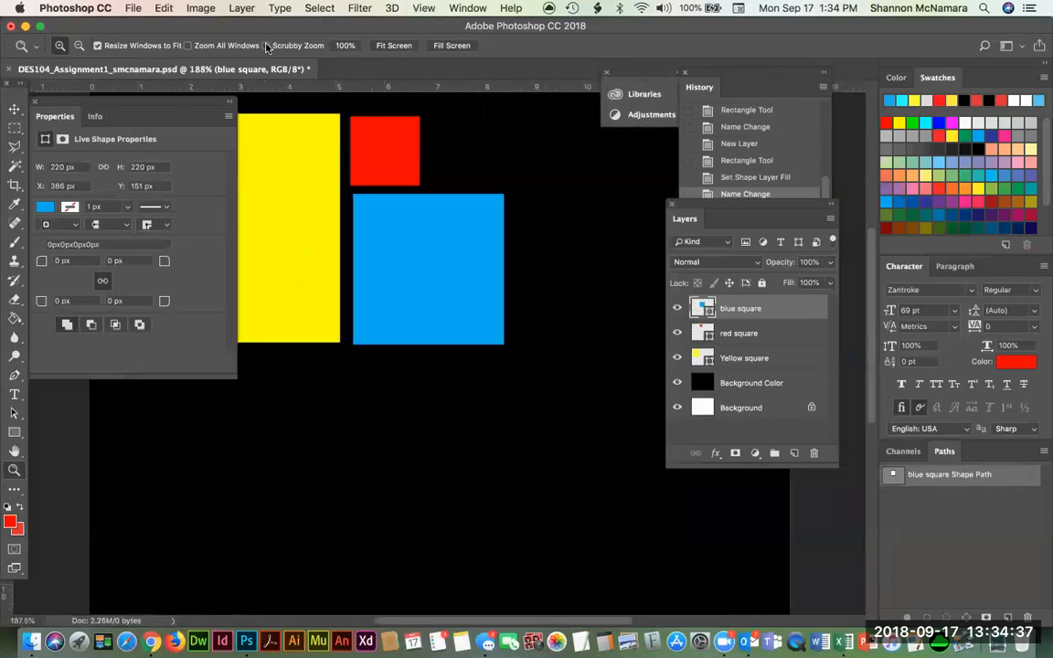
pyautogui.moveTo(329, 165); pyautogui.dragTo(441, 189)
pyautogui.press('super+r')
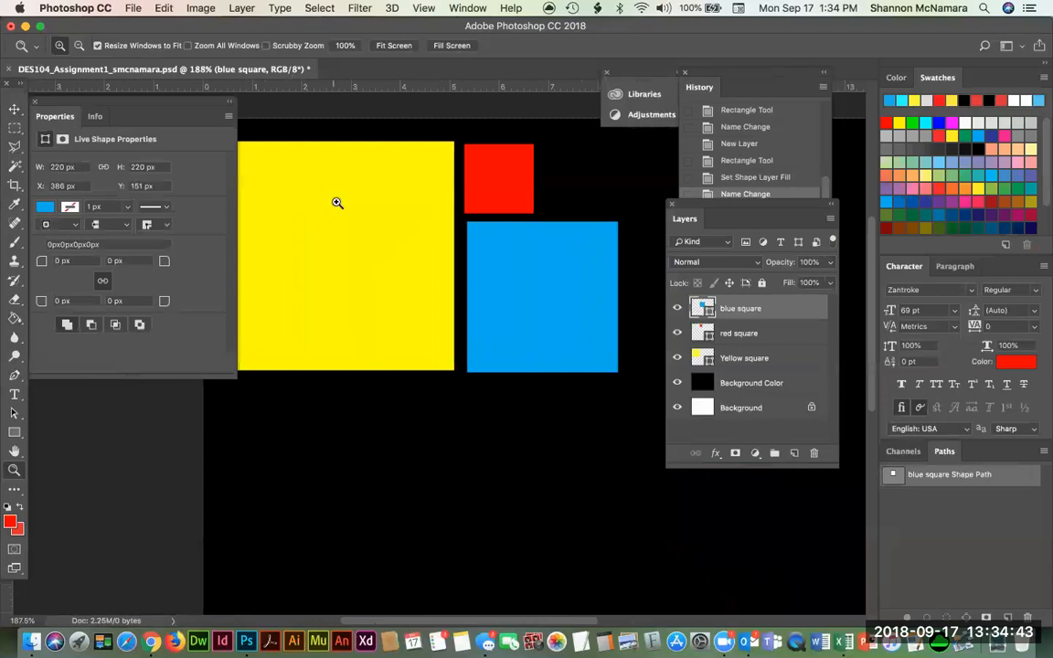
pyautogui.press('super+equal')
pyautogui.press('super+1')
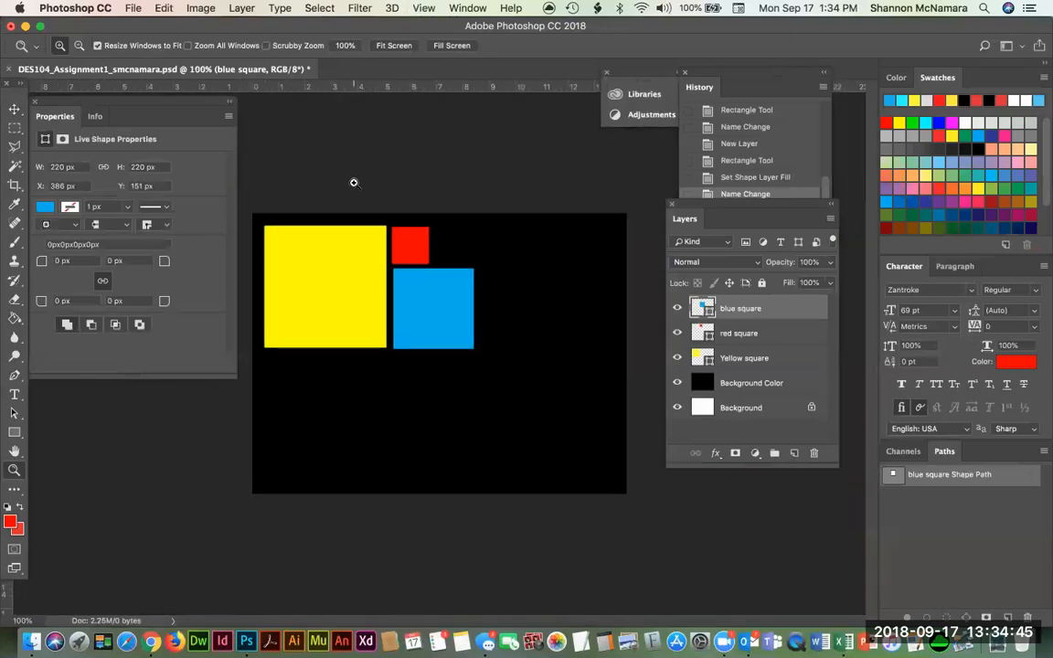
# Step: Dock the Properties panel beside the Swatches and Character panels and collapse it to icons to clear the canvas around the squares
pyautogui.moveTo(256, 217); pyautogui.dragTo(485, 356)
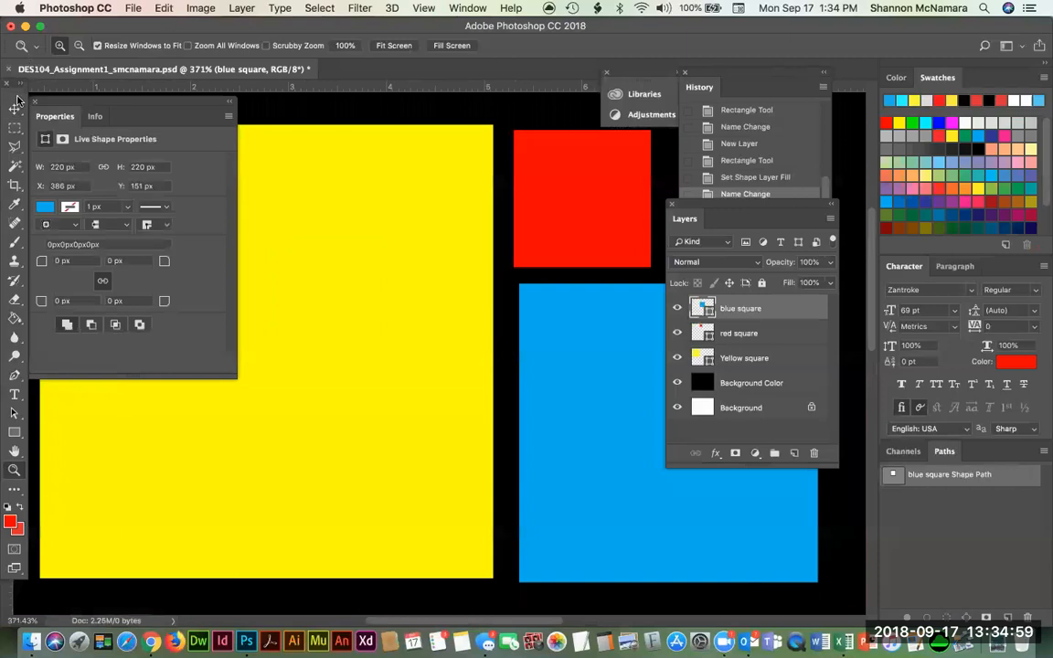
pyautogui.moveTo(50, 99); pyautogui.dragTo(689, 481)
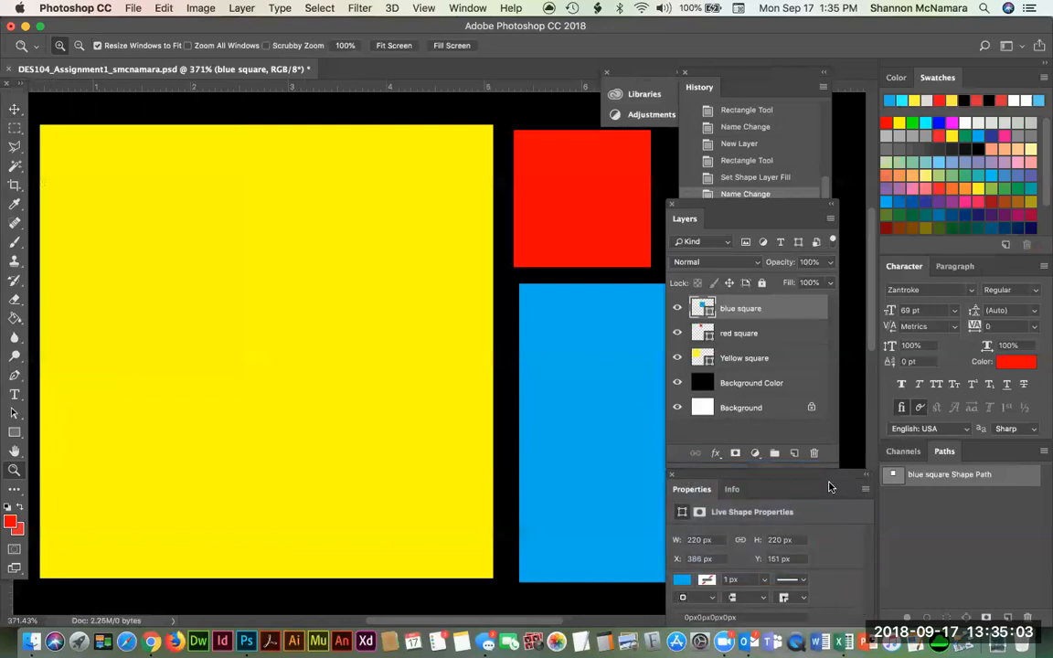
pyautogui.moveTo(833, 488); pyautogui.dragTo(1046, 534)
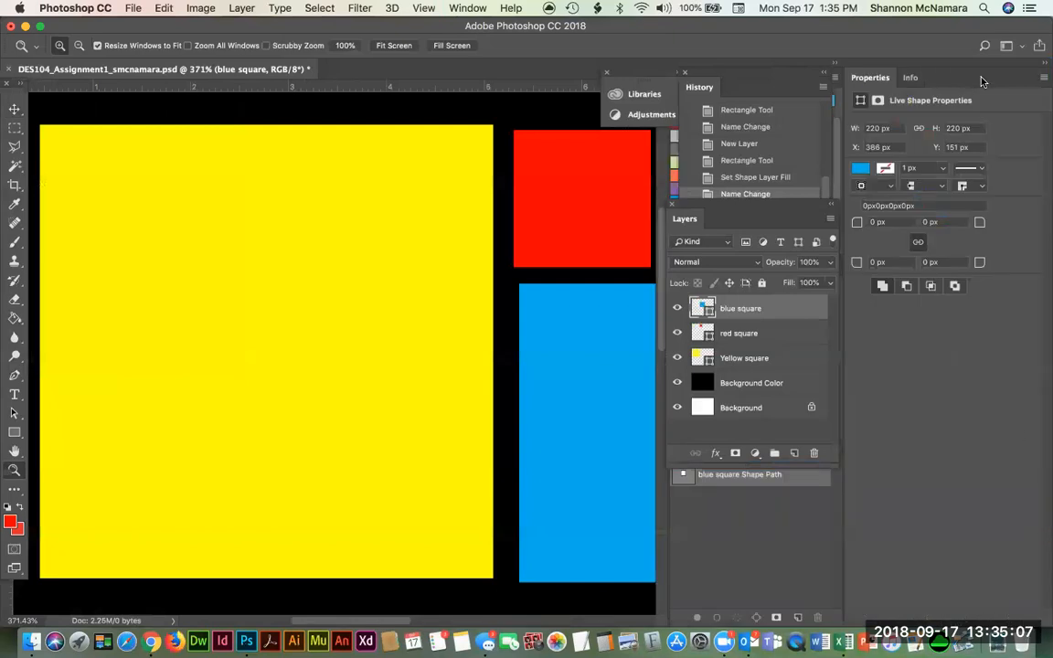
pyautogui.click(1043, 63)
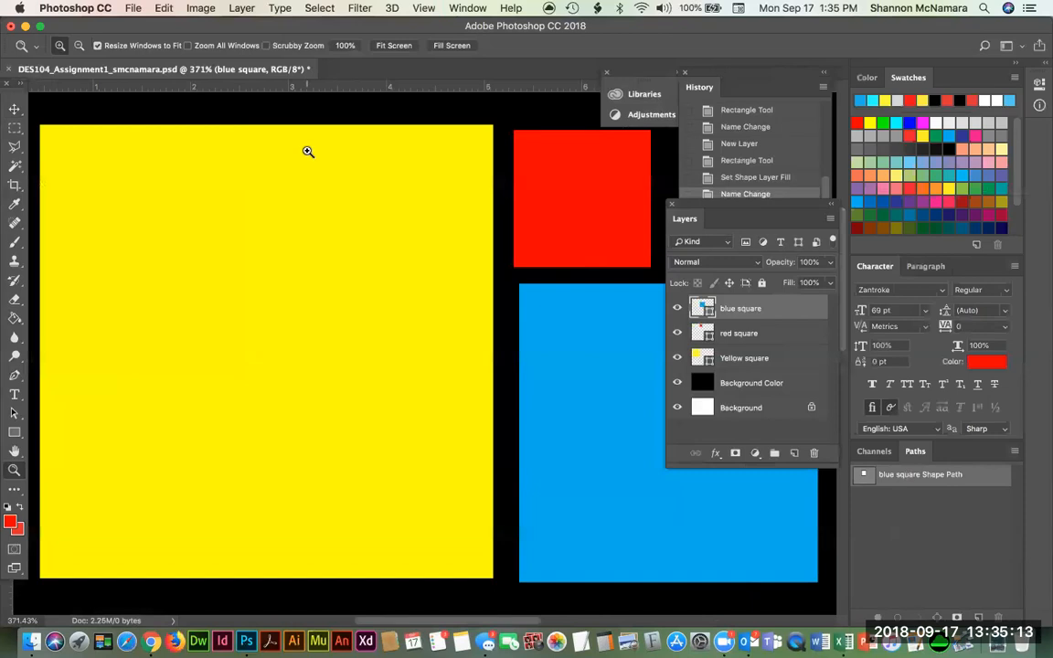
# Step: Add a horizontal guide along the yellow square's top edge and move the red square's top edge up to it
pyautogui.click(14, 110)
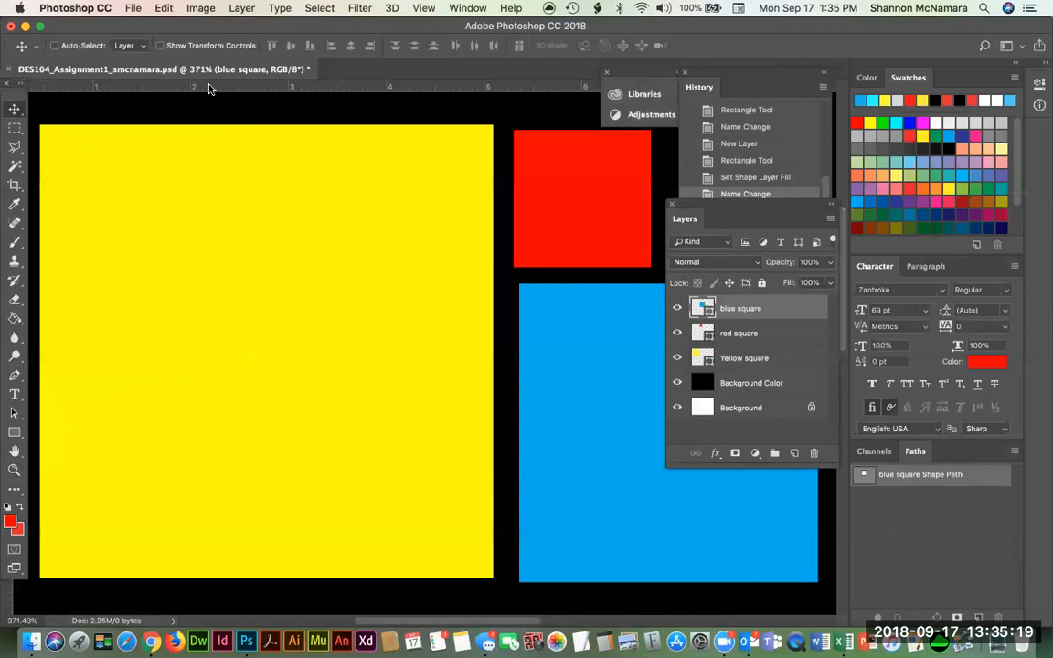
pyautogui.moveTo(218, 89); pyautogui.dragTo(218, 124)
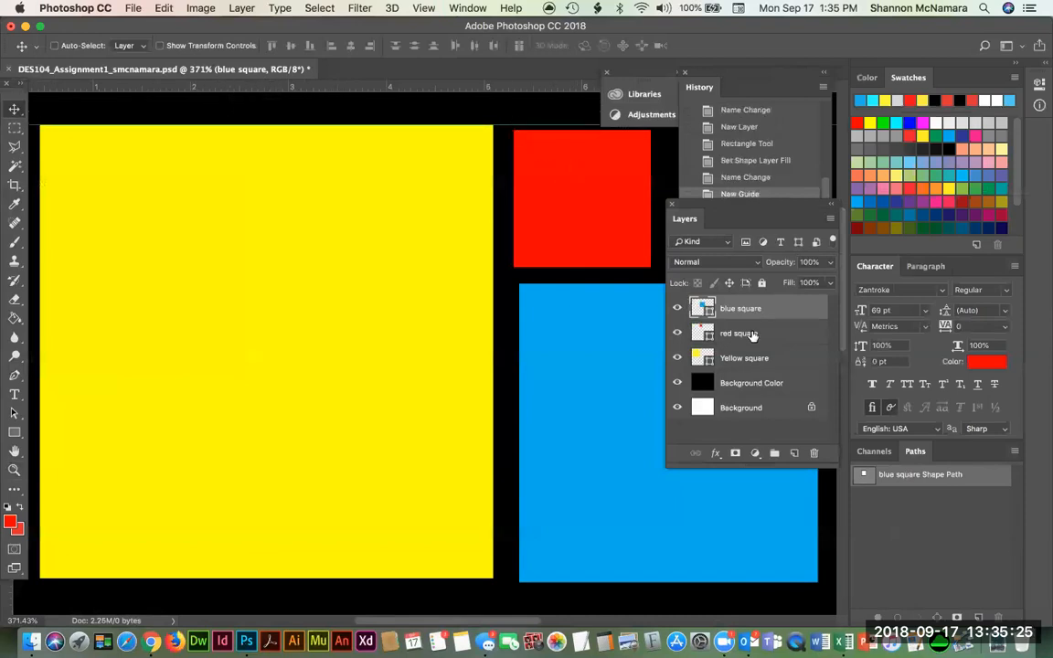
pyautogui.moveTo(539, 161); pyautogui.dragTo(535, 151)
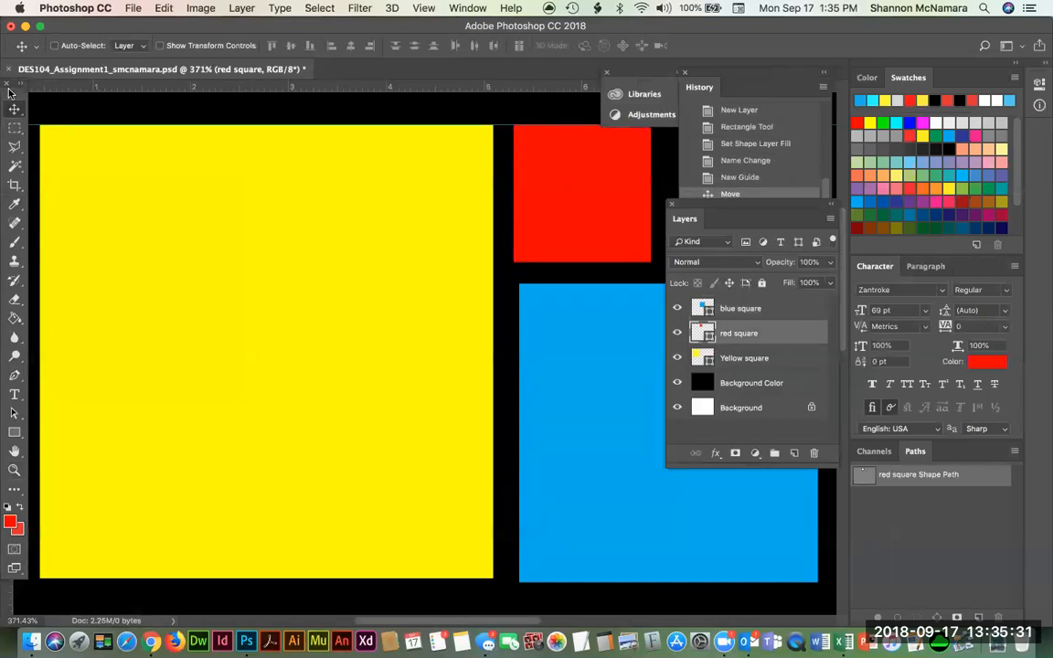
# Step: Uncover the vertical ruler, add a vertical guide at the red square's left edge, and align the blue square's left edge to it
pyautogui.moveTo(14, 84); pyautogui.dragTo(29, 84)
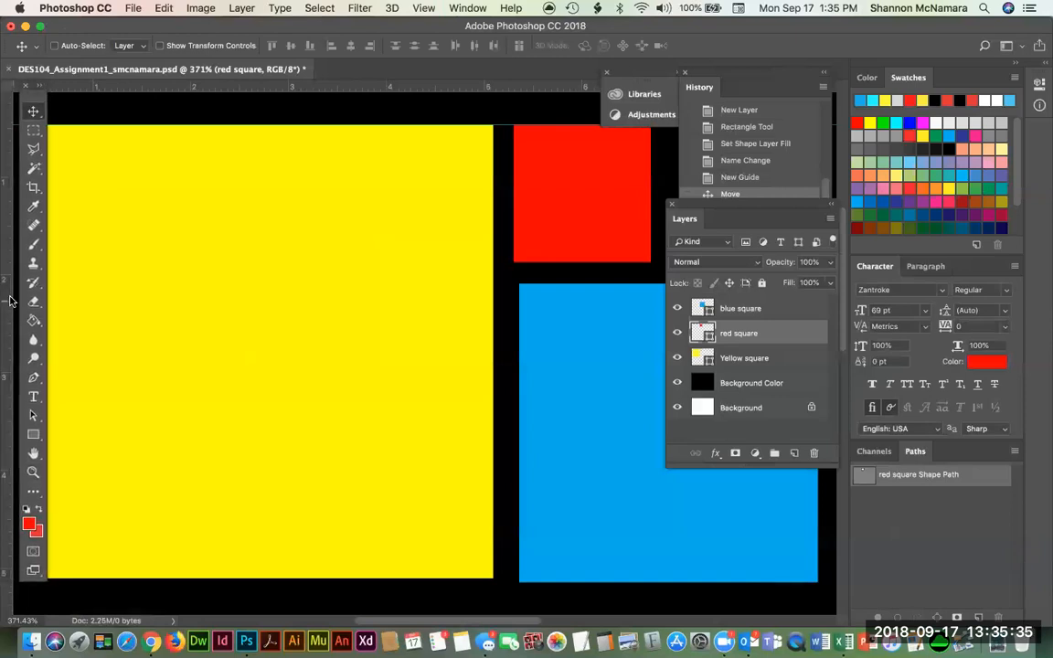
pyautogui.moveTo(13, 274); pyautogui.dragTo(514, 288)
pyautogui.click(731, 308)
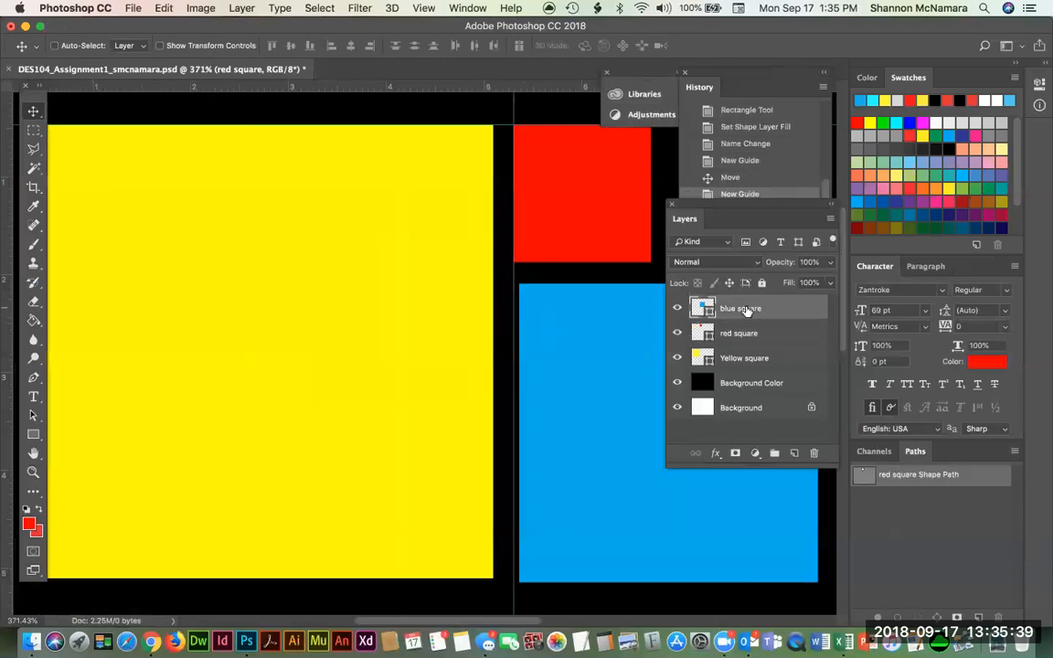
pyautogui.moveTo(575, 353); pyautogui.dragTo(569, 353)
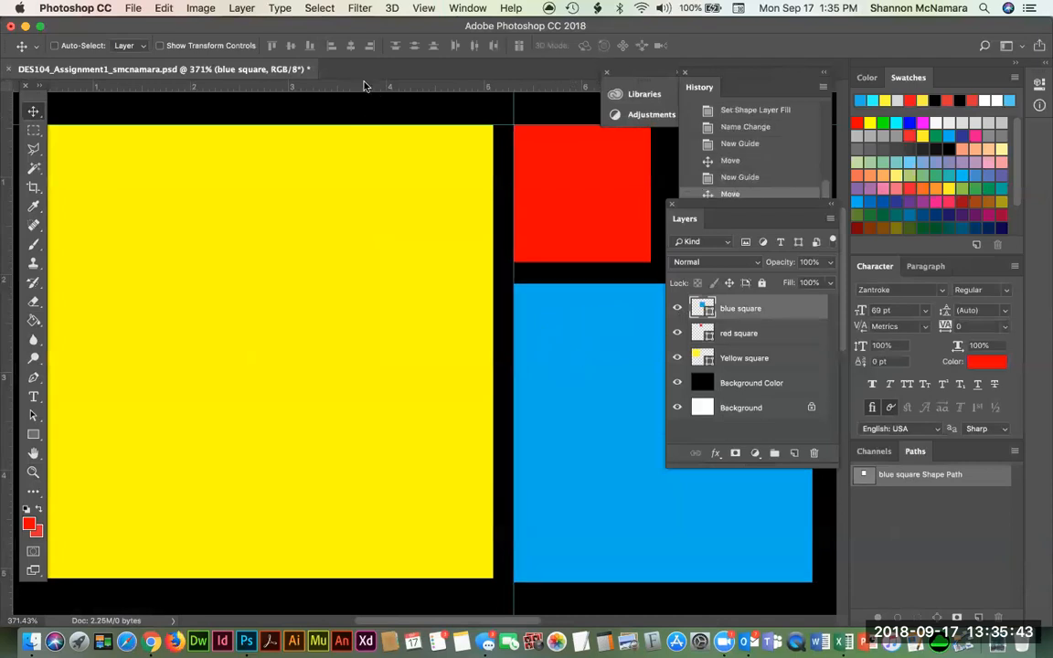
# Step: Add a horizontal guide at the yellow square's bottom edge, then select the blue square's layer and shift the guide to the blue square's bottom edge
pyautogui.moveTo(365, 88); pyautogui.dragTo(412, 576)
pyautogui.click(722, 357)
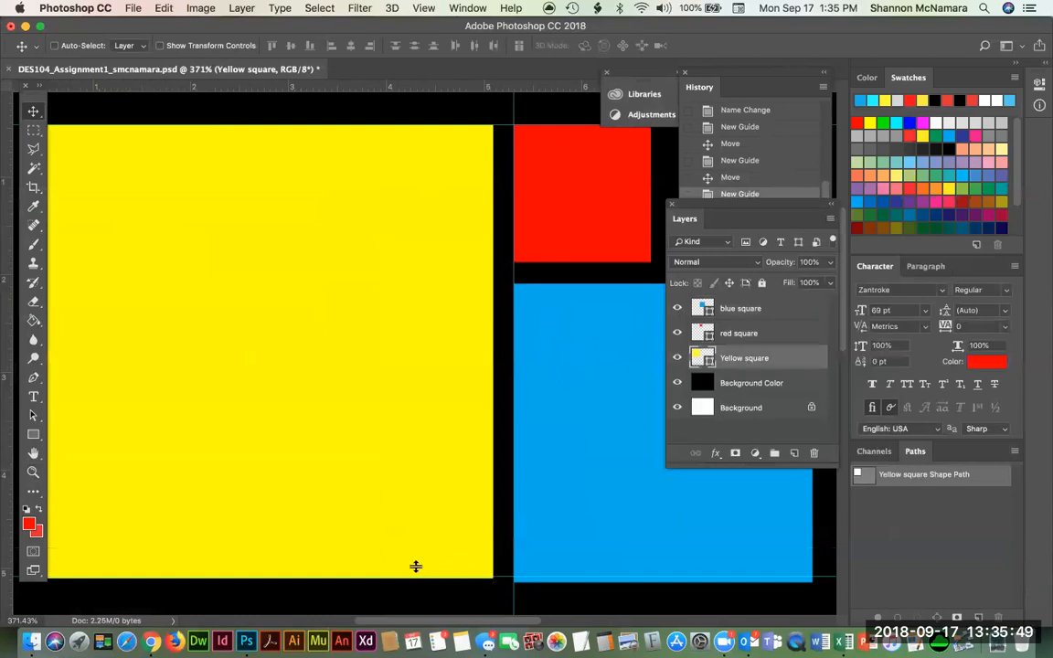
pyautogui.moveTo(498, 575); pyautogui.dragTo(498, 578)
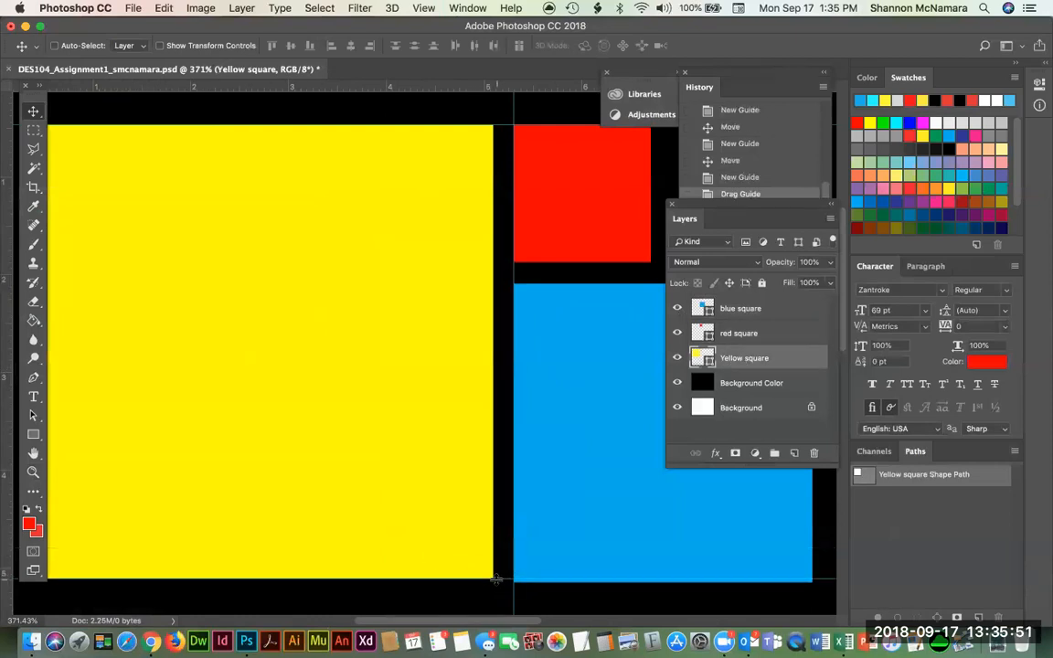
pyautogui.click(714, 311)
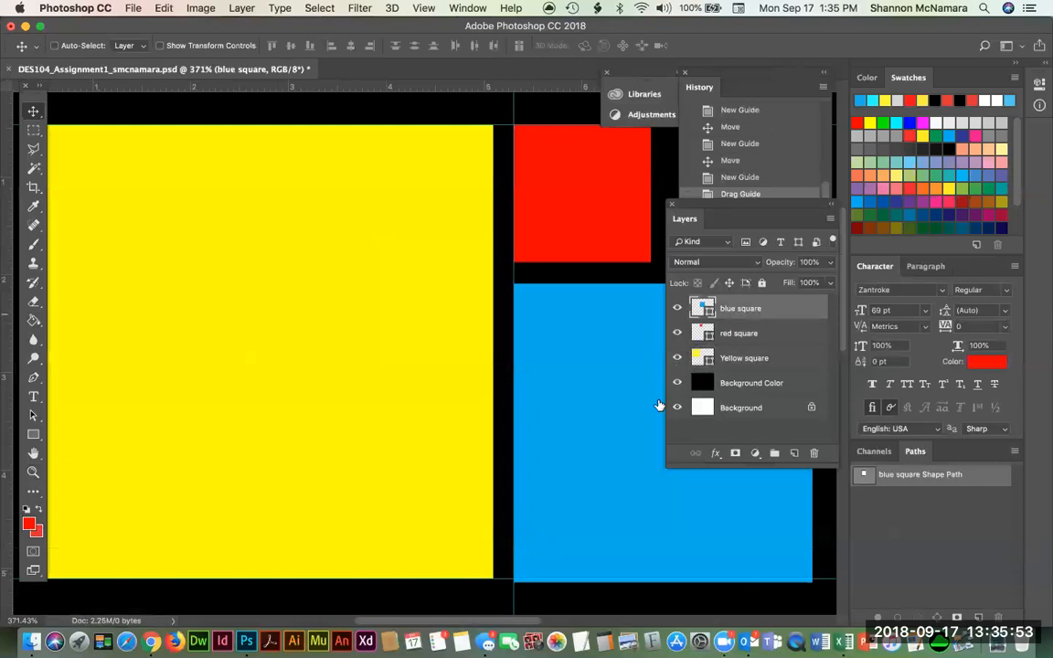
pyautogui.moveTo(498, 579); pyautogui.dragTo(505, 579)
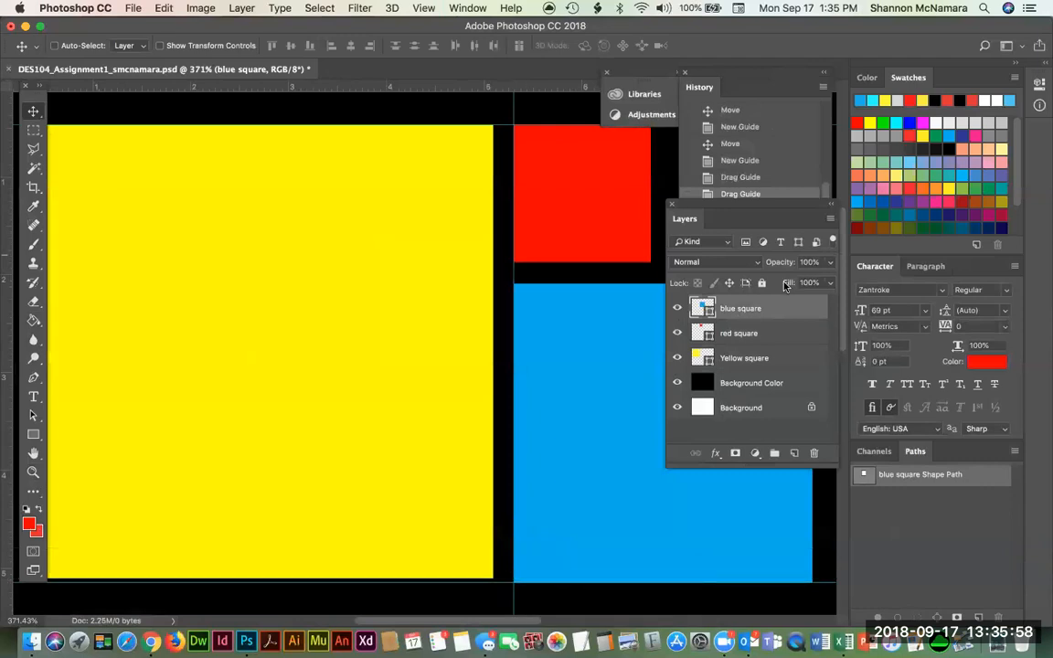
# Step: Shift the lower horizontal guide onto the yellow square's bottom edge and move the blue square up until its bottom edge meets it
pyautogui.click(748, 360)
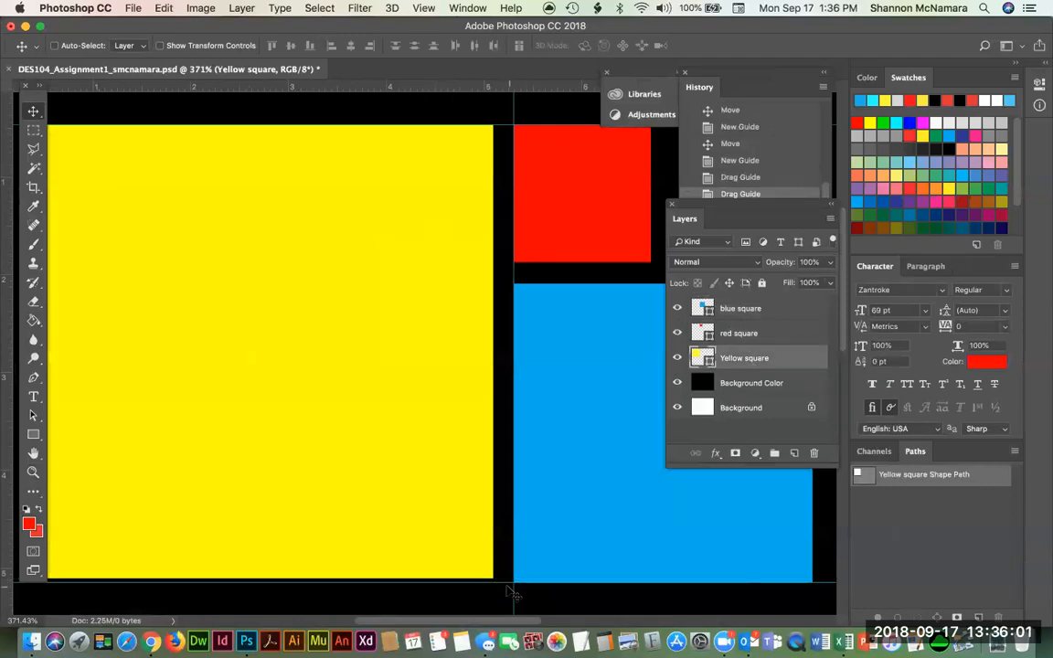
pyautogui.moveTo(506, 582); pyautogui.dragTo(505, 578)
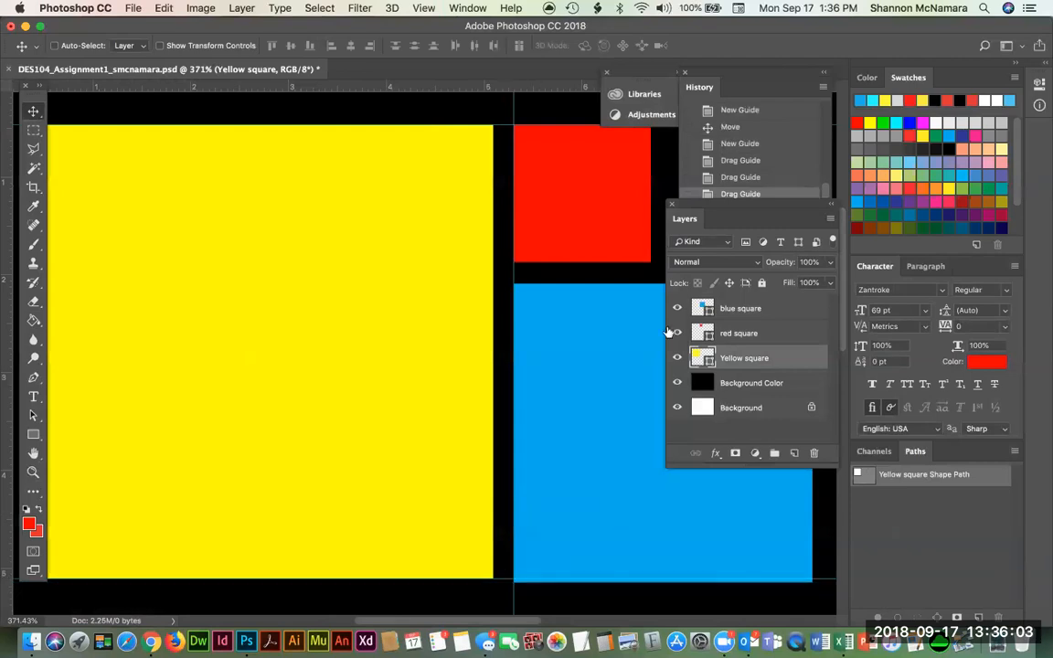
pyautogui.click(752, 309)
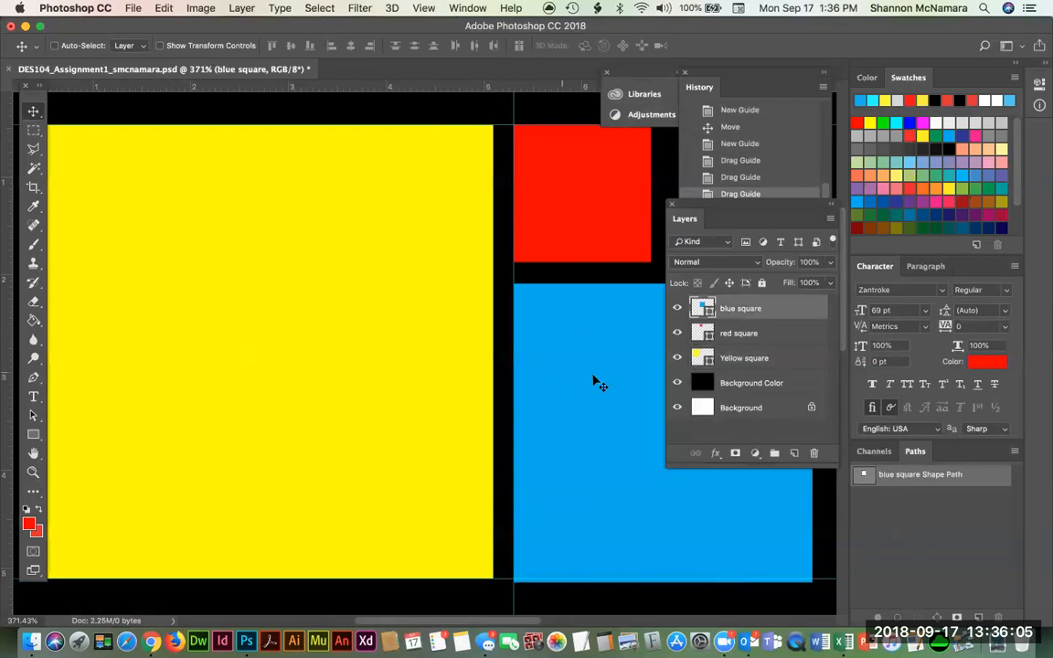
pyautogui.moveTo(567, 509); pyautogui.dragTo(565, 507)
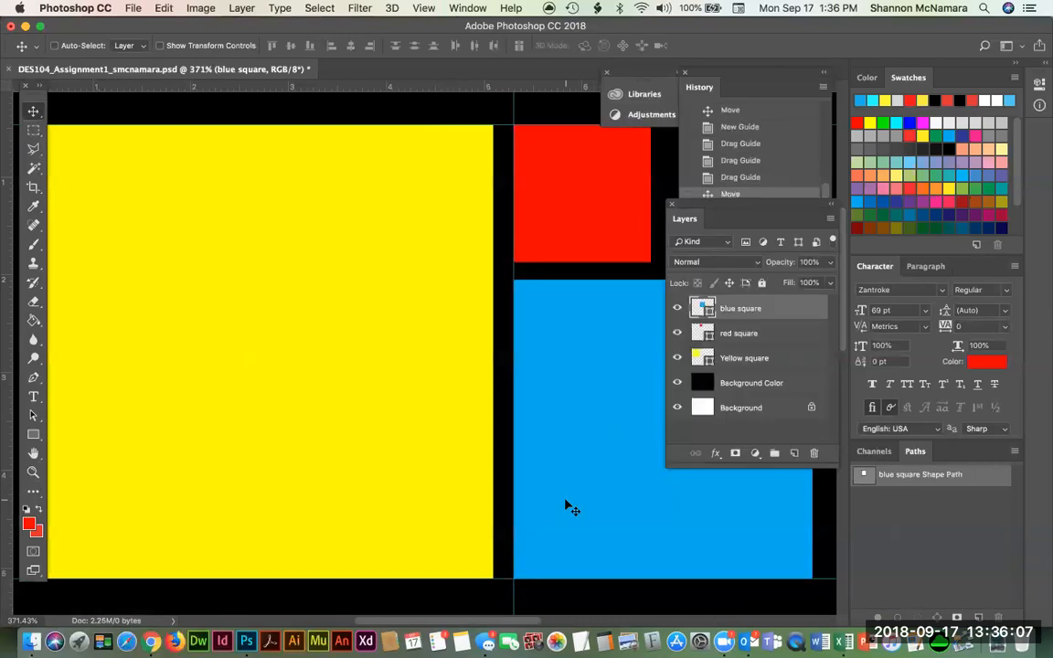
pyautogui.keyDown('shift'); pyautogui.click(744, 362); pyautogui.keyUp('shift')
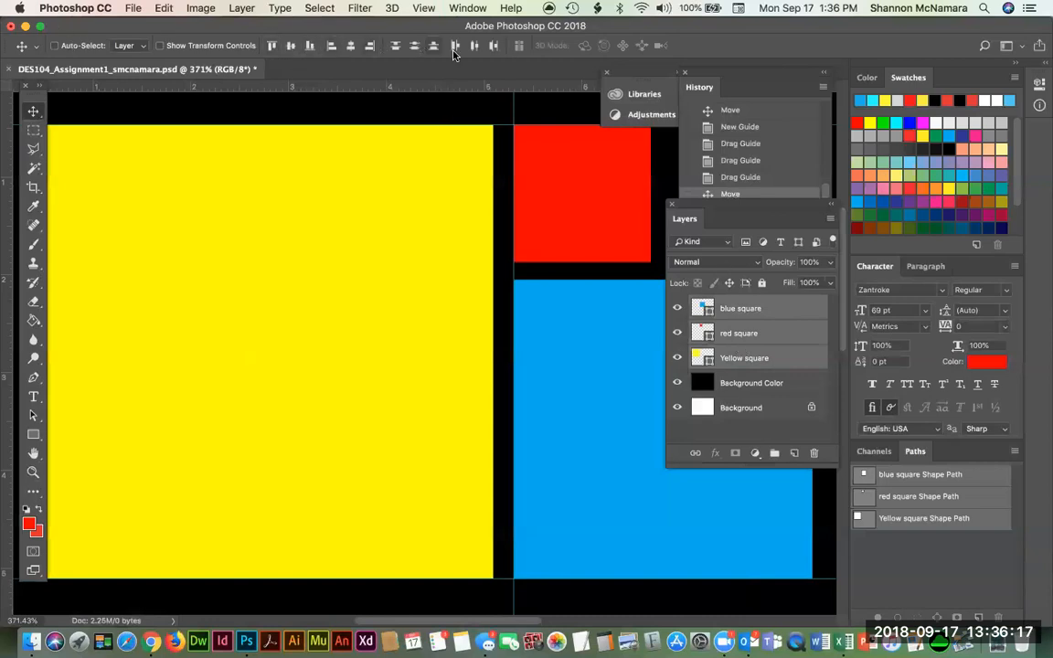
pyautogui.click(736, 437)
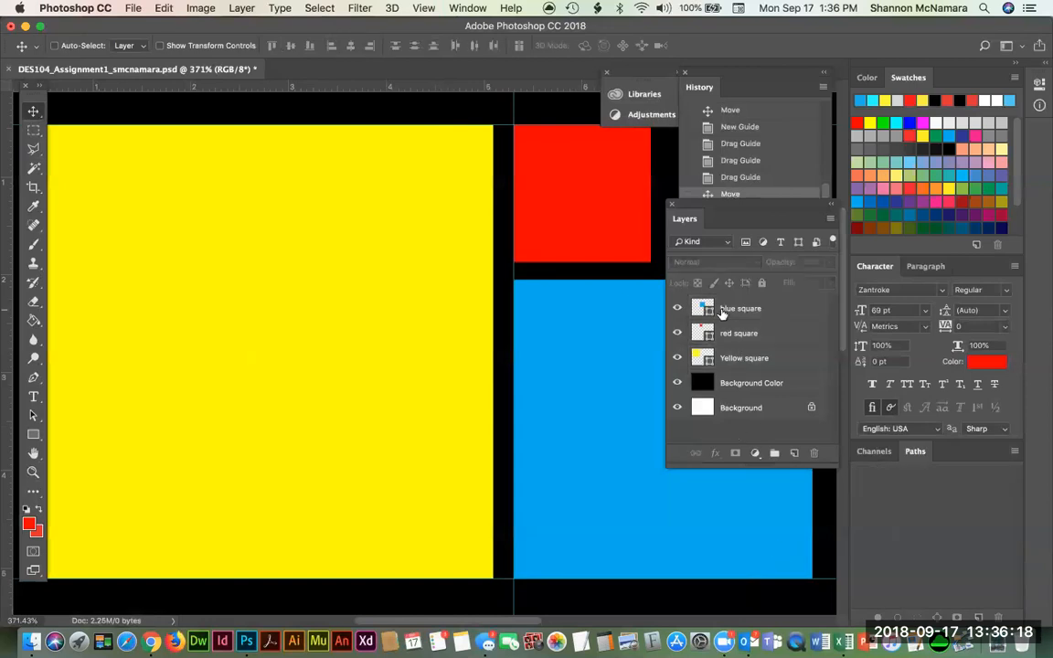
pyautogui.click(564, 170)
pyautogui.click(637, 236)
pyautogui.click(559, 184)
pyautogui.click(629, 238)
# Step: Move the red square slightly out of place, then align its top edge with the yellow square using Align Top Edges
pyautogui.click(739, 337)
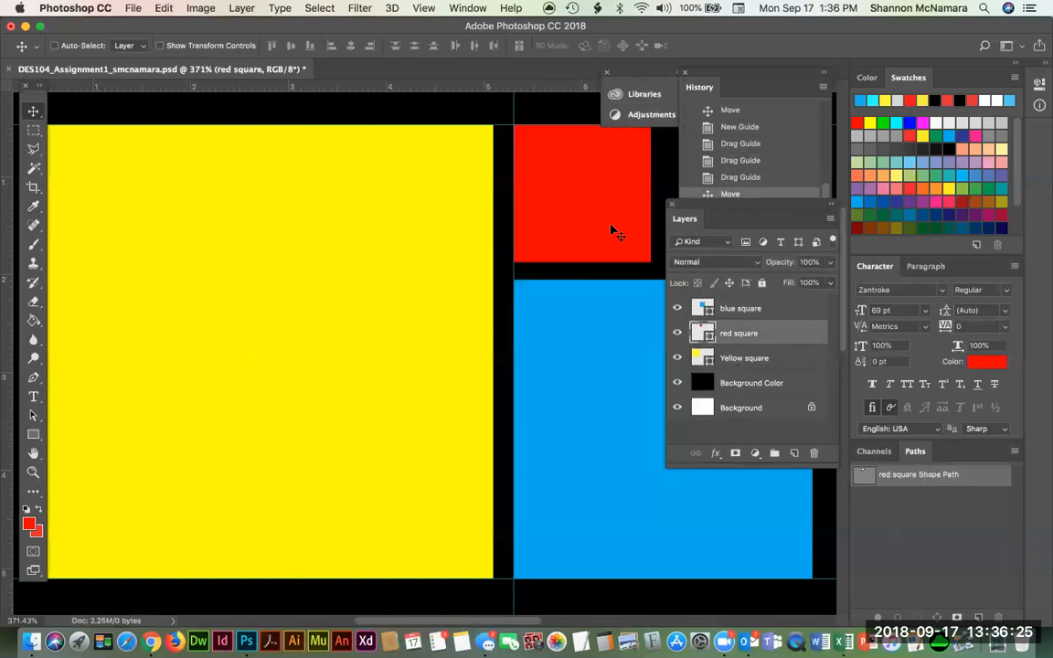
pyautogui.moveTo(573, 196); pyautogui.dragTo(588, 211)
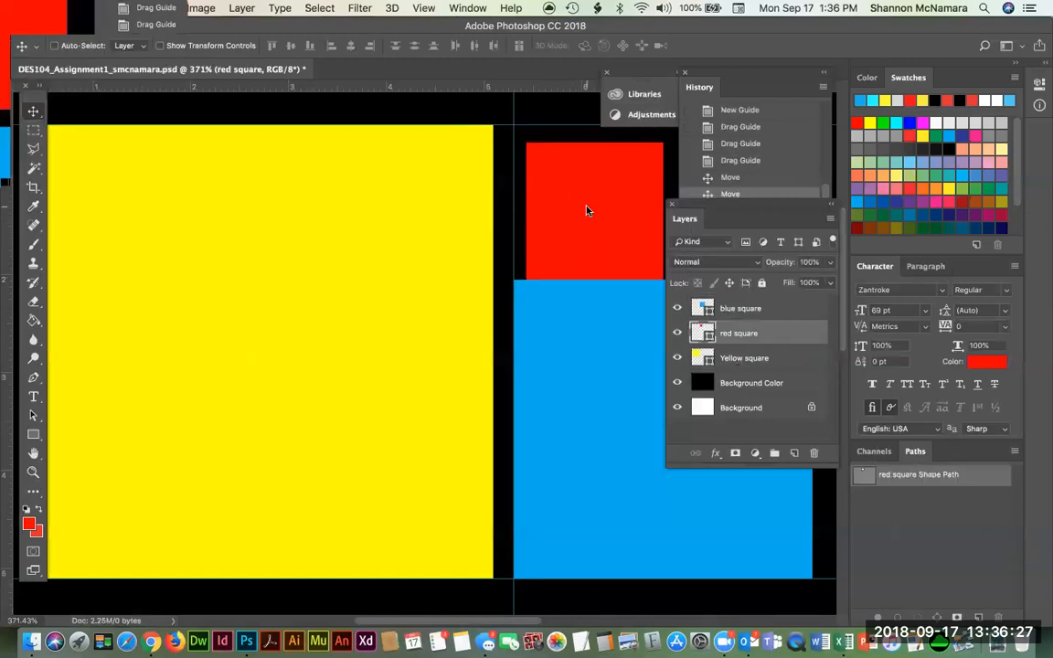
pyautogui.keyDown('super'); pyautogui.click(761, 359); pyautogui.keyUp('super')
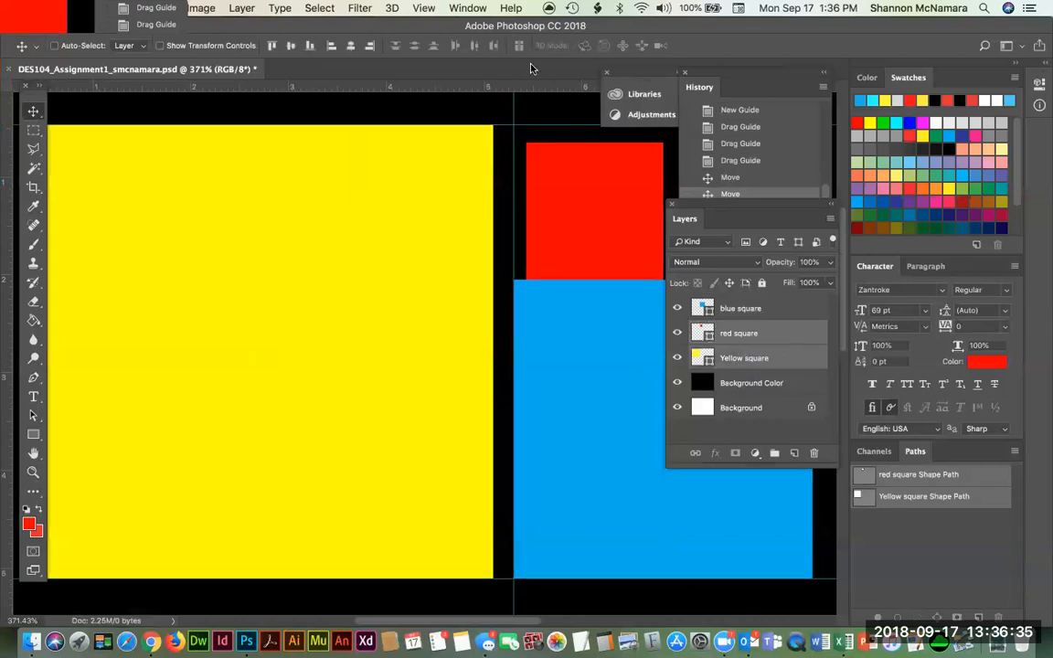
pyautogui.click(271, 47)
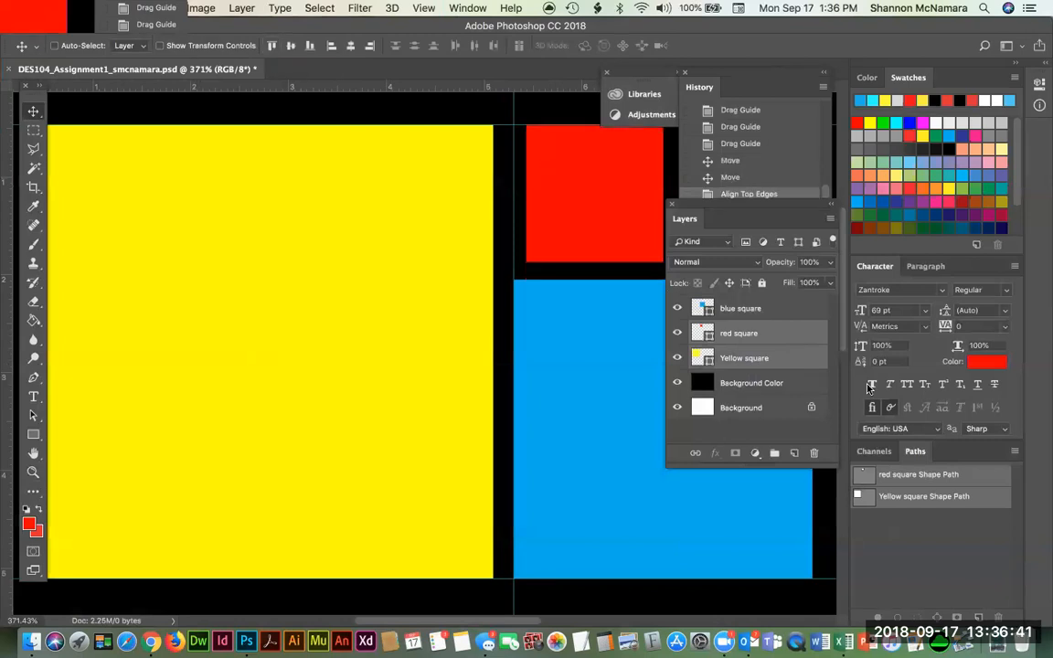
# Step: Align the left edges of the red and blue squares using Align Left Edges
pyautogui.press('alt+super+a')
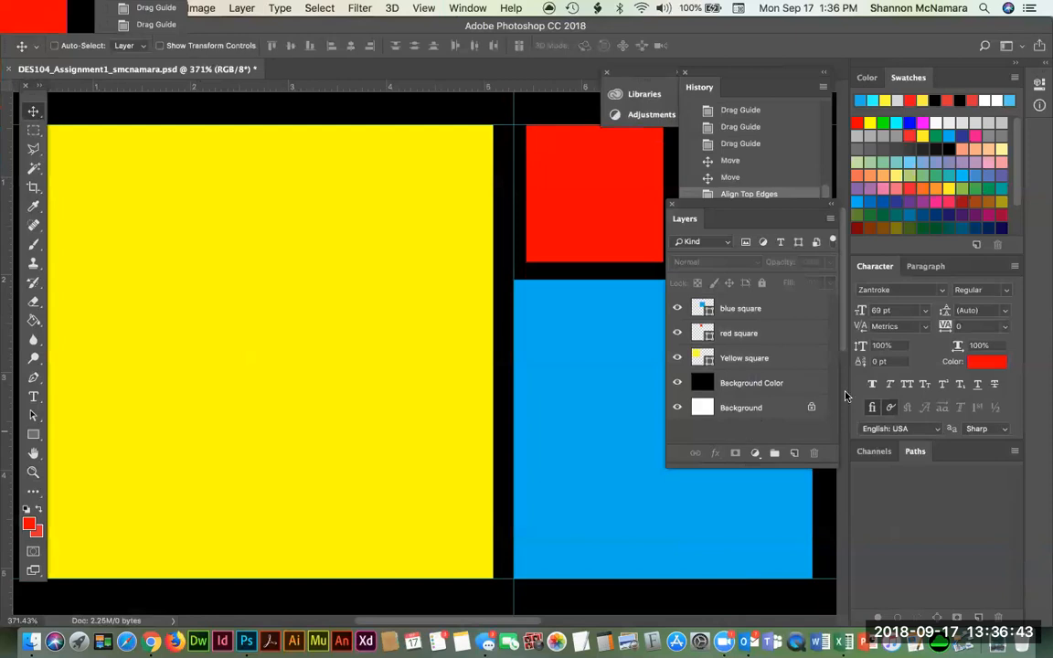
pyautogui.click(750, 335)
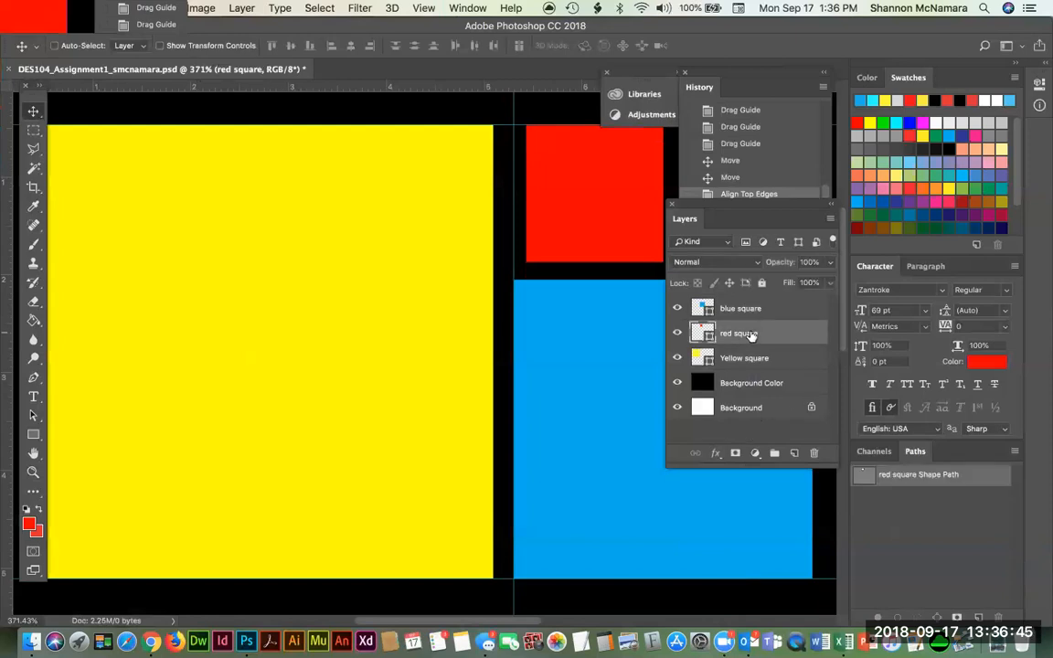
pyautogui.keyDown('shift'); pyautogui.click(755, 308); pyautogui.keyUp('shift')
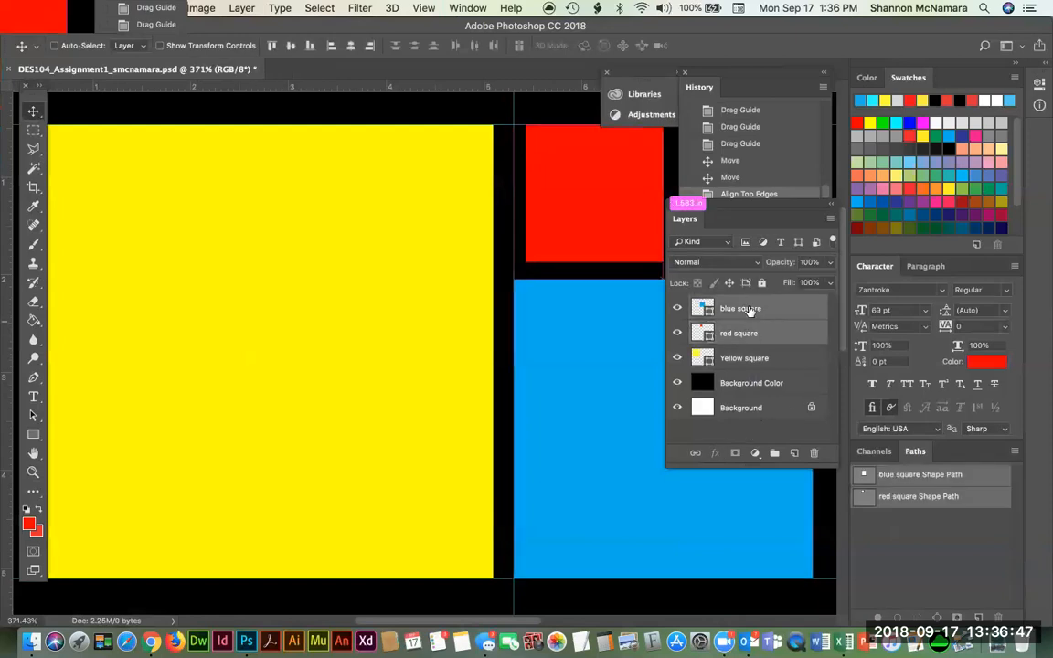
pyautogui.click(331, 47)
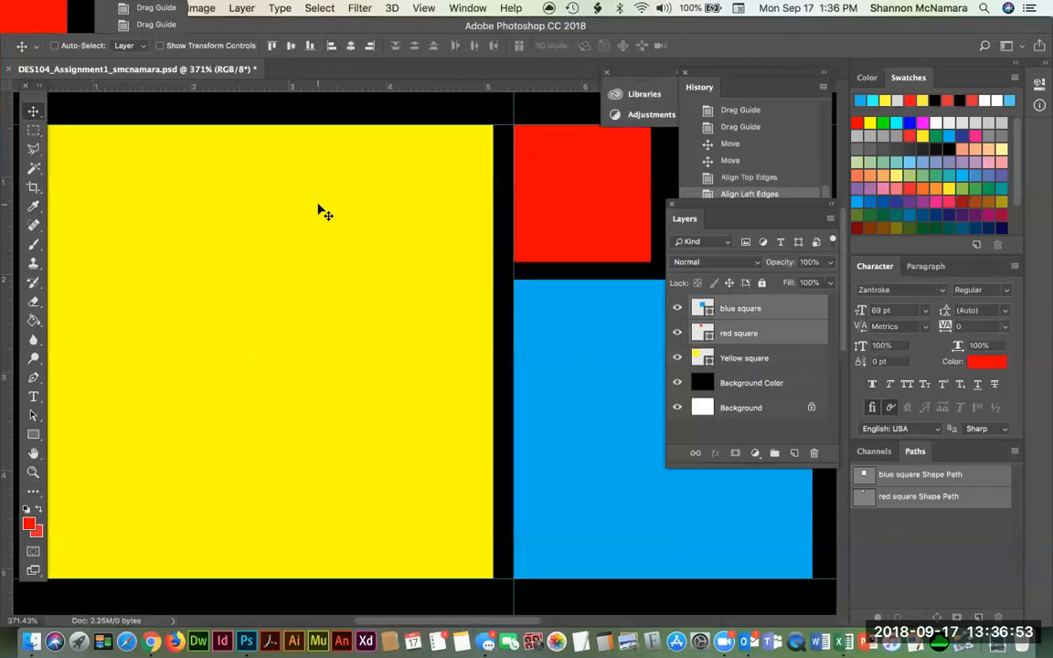
# Step: Group the yellow, red and blue square layers and name the group "Rectangles"
pyautogui.press('super')
pyautogui.click(430, 9)
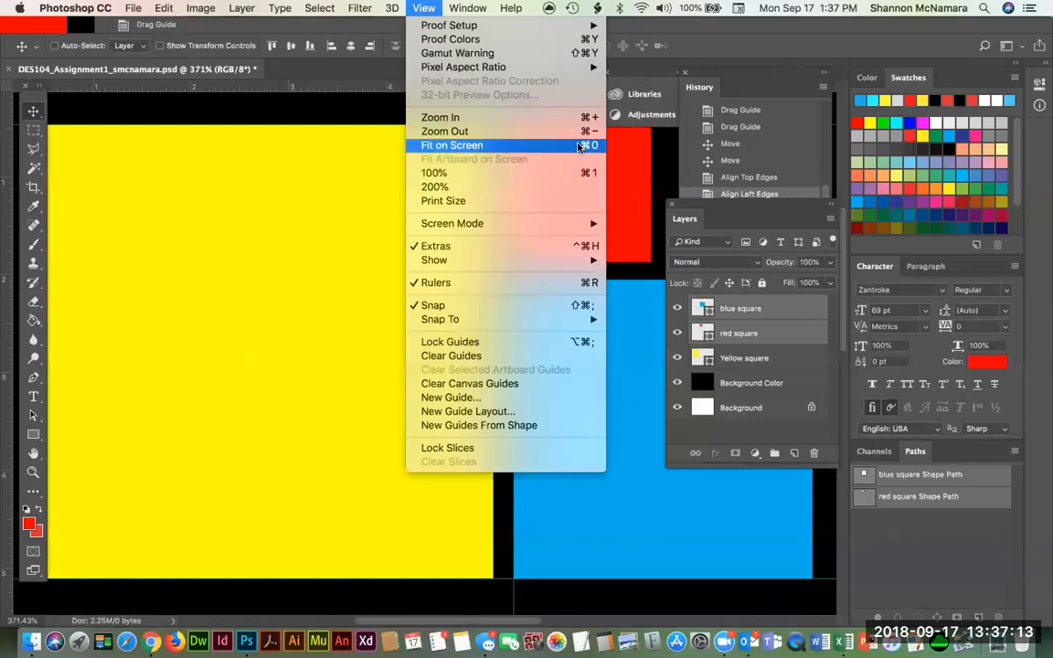
pyautogui.click(591, 148)
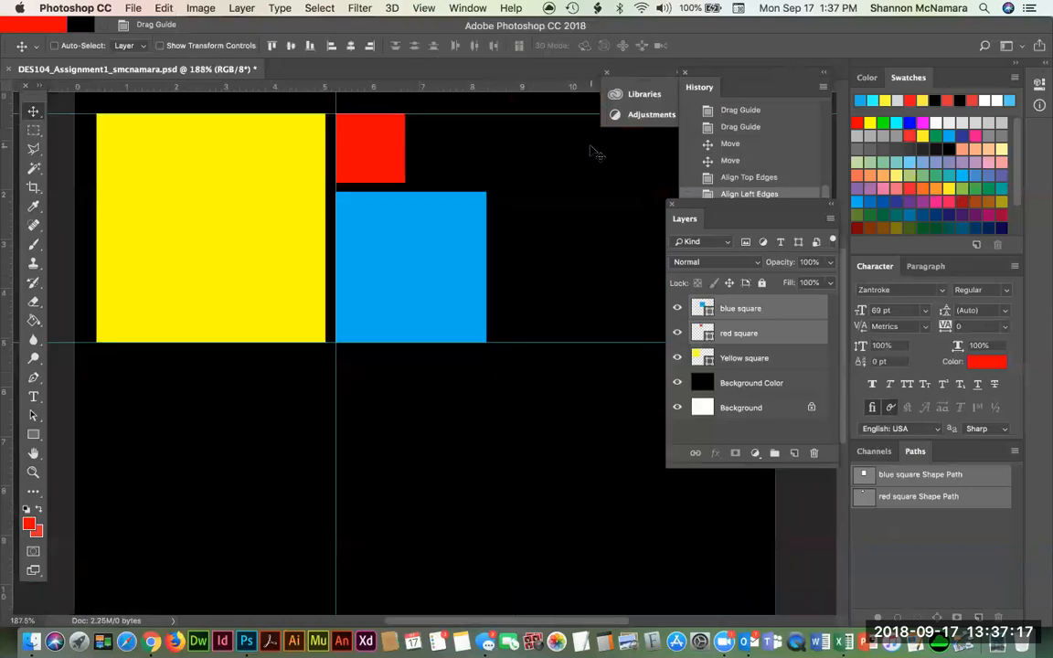
pyautogui.click(750, 437)
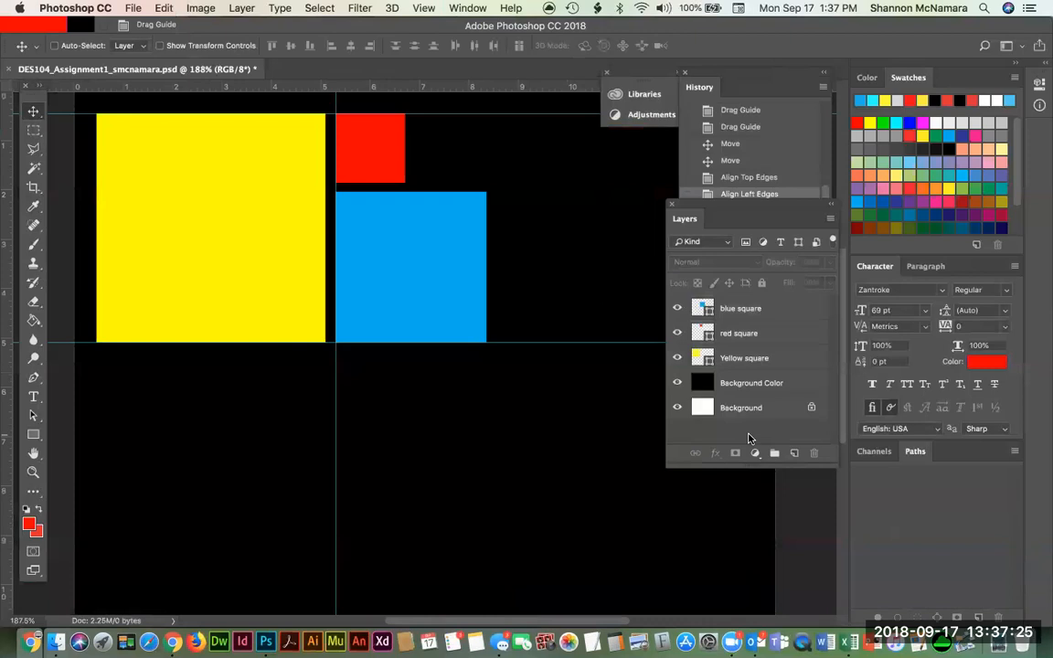
pyautogui.click(743, 360)
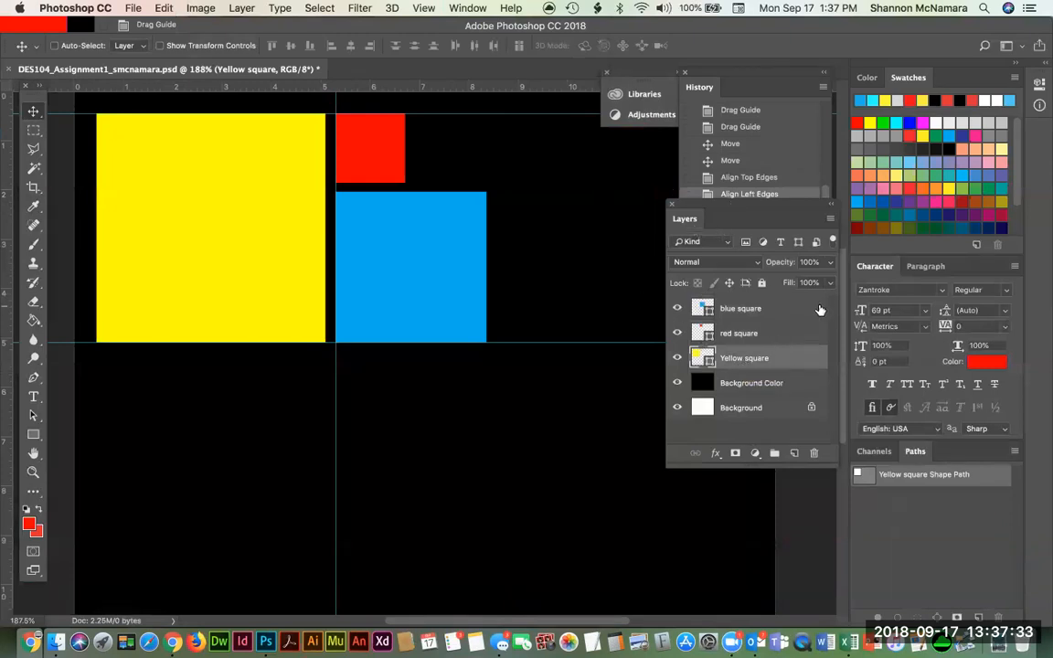
pyautogui.keyDown('shift'); pyautogui.click(751, 334); pyautogui.keyUp('shift')
pyautogui.keyDown('shift'); pyautogui.click(764, 308); pyautogui.keyUp('shift')
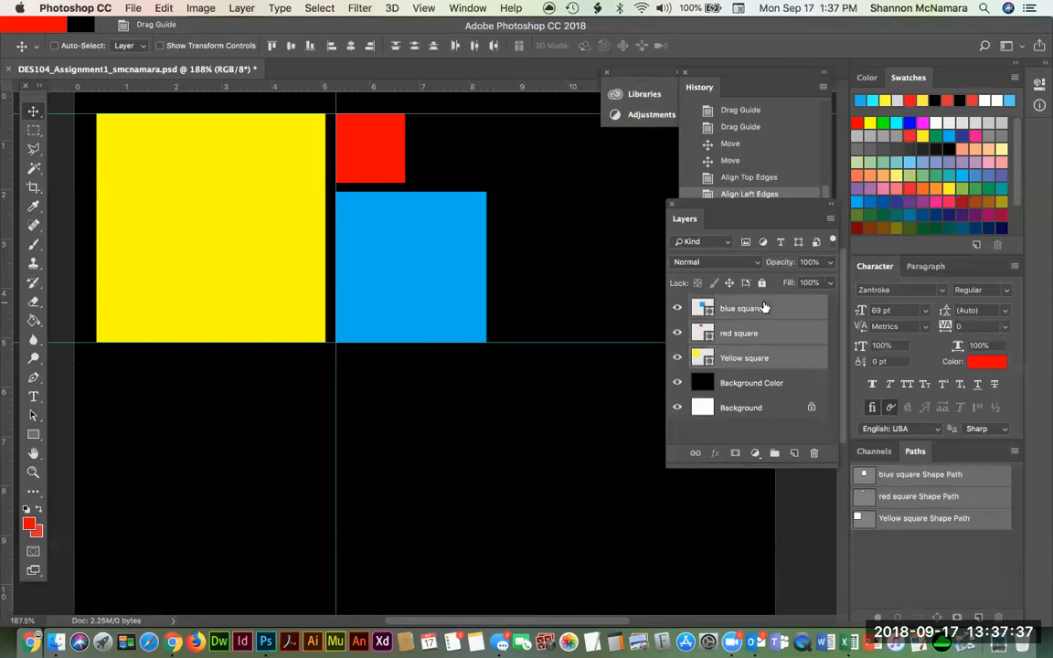
pyautogui.click(774, 454)
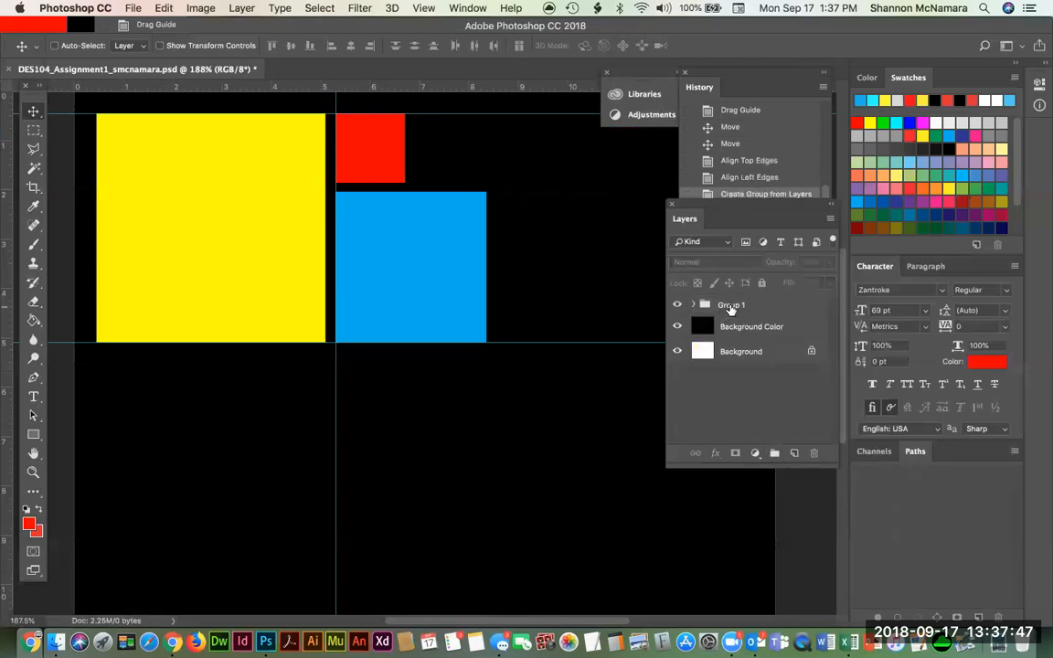
pyautogui.doubleClick(729, 305)
pyautogui.write('Rectangles')
pyautogui.press('Return')
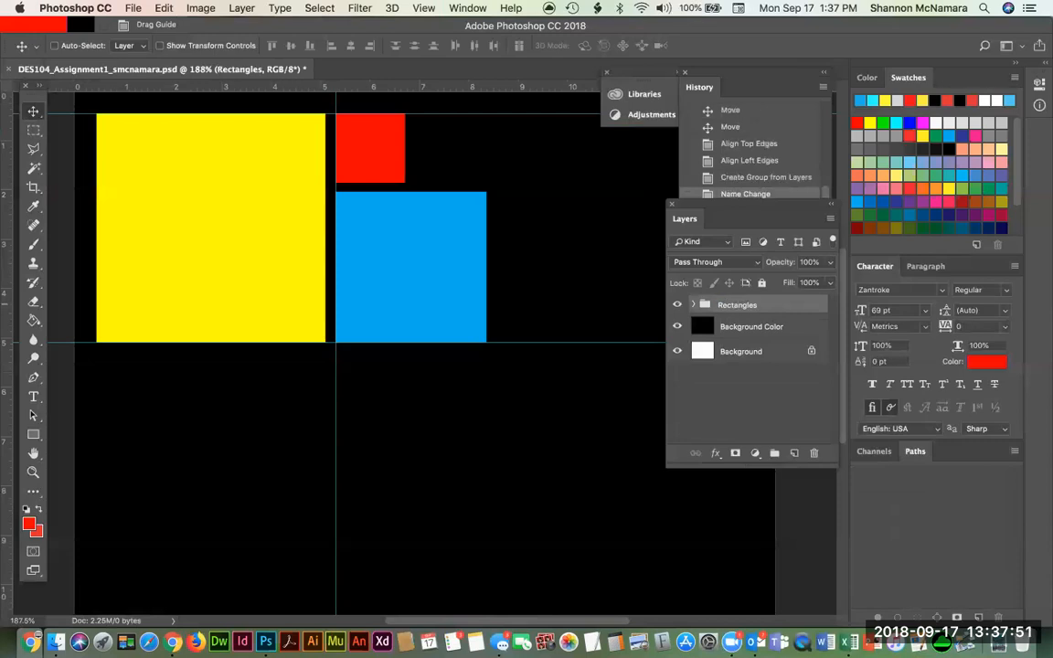
pyautogui.click(694, 305)
pyautogui.click(694, 305)
pyautogui.click(695, 305)
pyautogui.click(694, 305)
# Step: Create a new layer named "Elipses 1" above the Rectangles group and activate the Ellipse tool
pyautogui.click(794, 453)
pyautogui.doubleClick(729, 310)
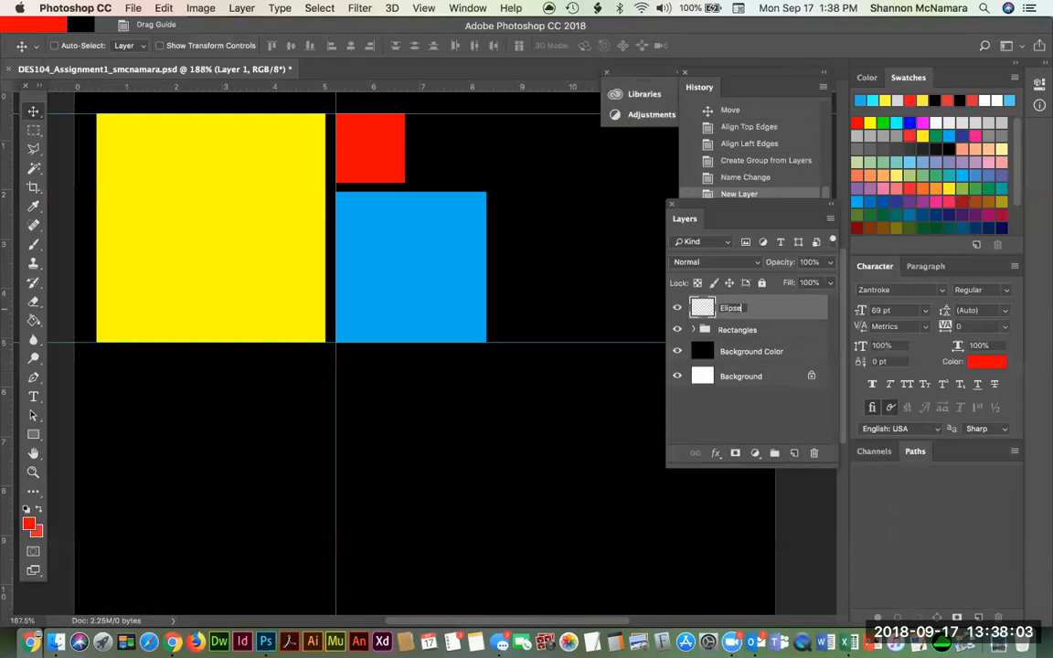
pyautogui.write('1')
pyautogui.press('Return')
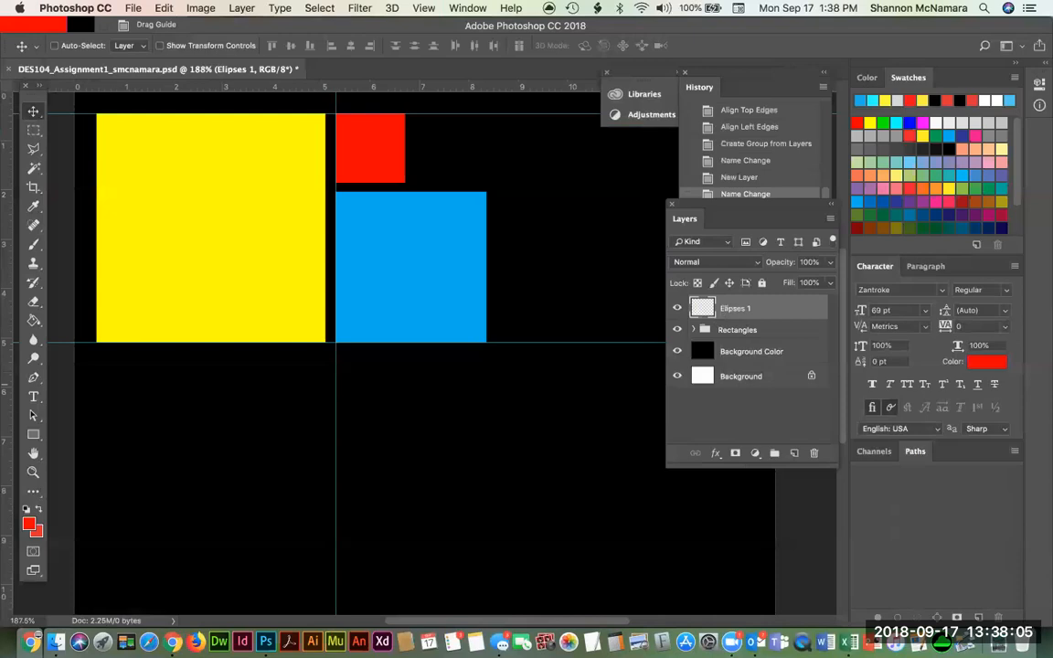
pyautogui.click(33, 435)
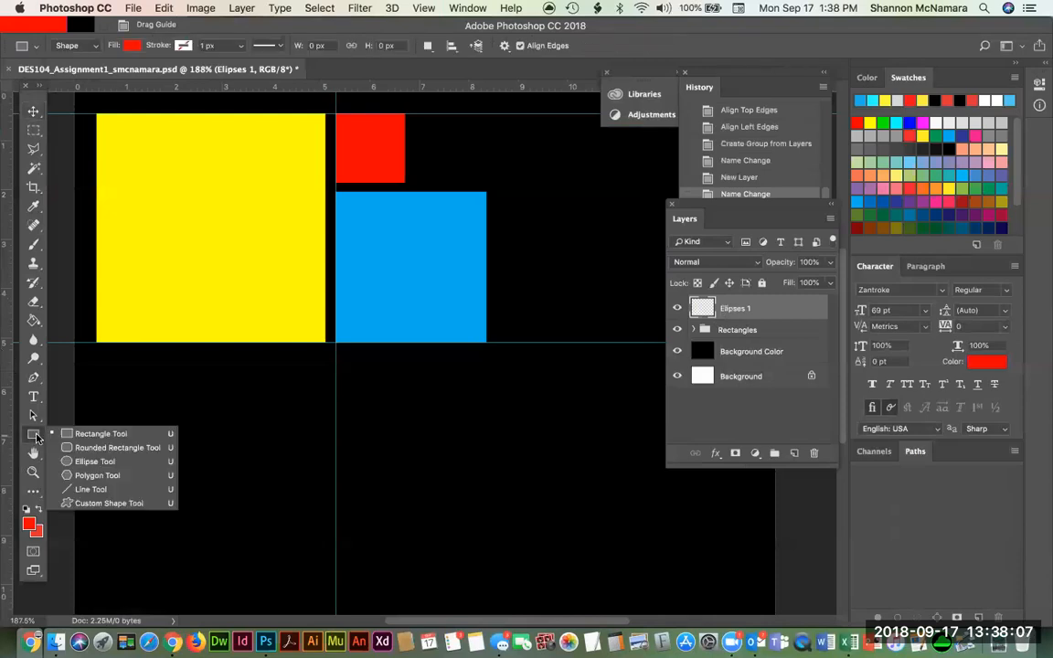
pyautogui.click(92, 462)
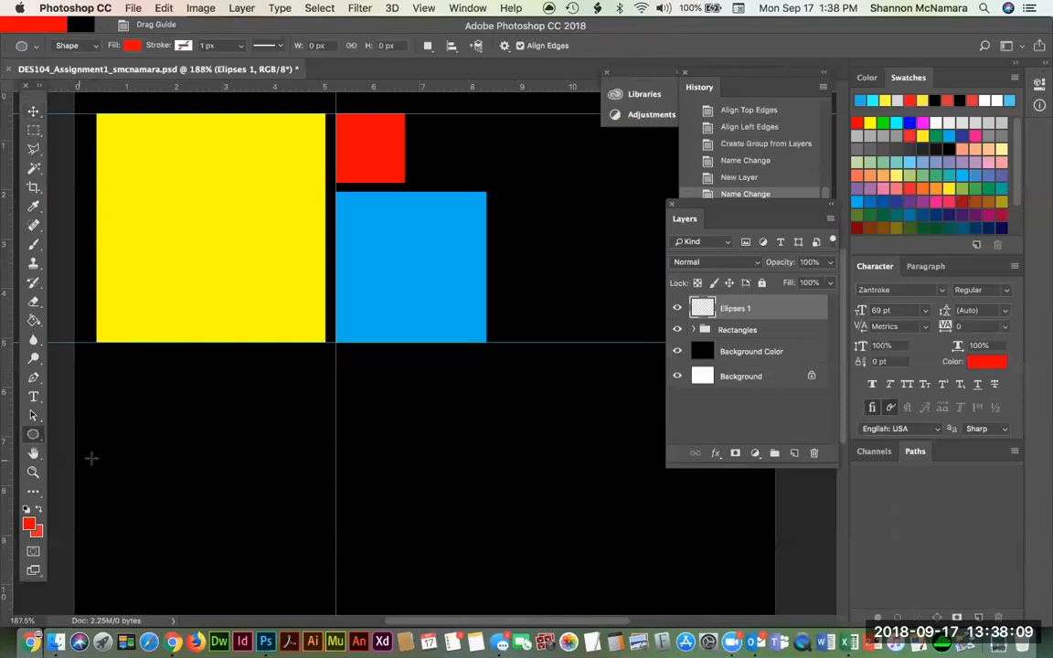
# Step: Compare the canvas at enlarged and actual-size zoom, ending at 100%
pyautogui.press('super+1')
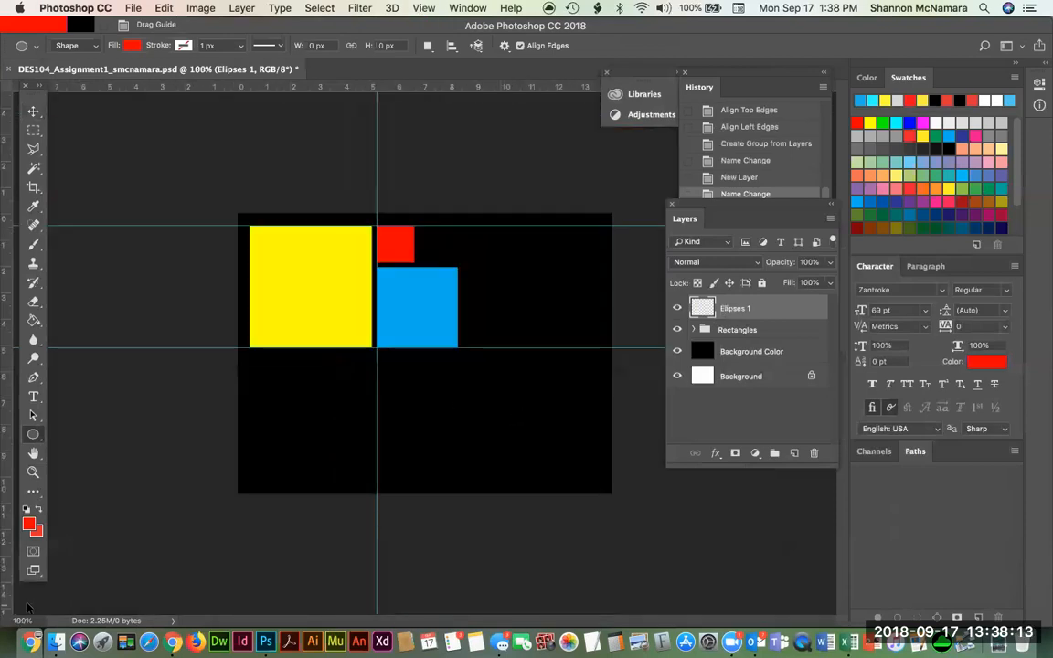
pyautogui.press('super+0')
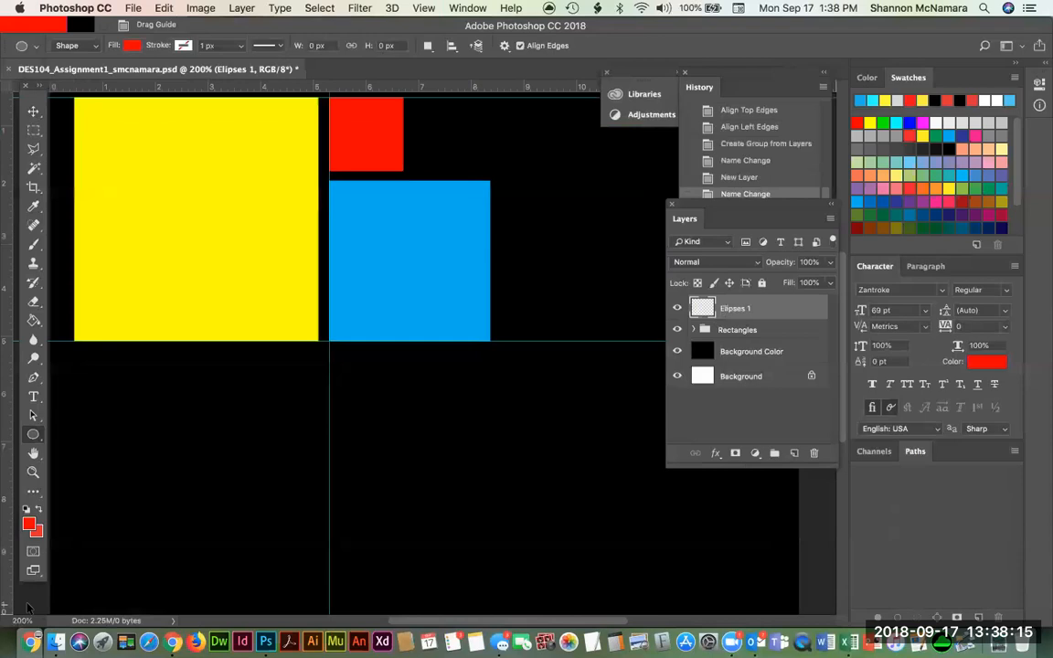
pyautogui.press('super+1')
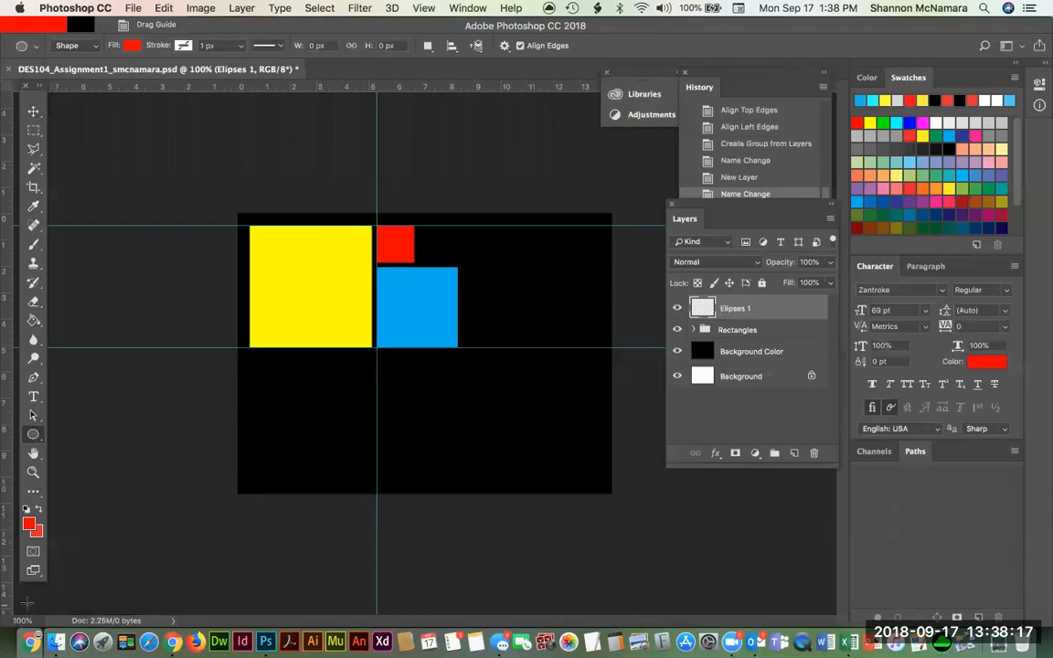
pyautogui.press('super+0')
pyautogui.press('super+1')
pyautogui.press('super+equal')
pyautogui.press('super+minus')
# Step: Add a horizontal guide just below the squares' bottom edges and a vertical guide near the yellow square's left edge
pyautogui.moveTo(329, 89); pyautogui.dragTo(304, 352)
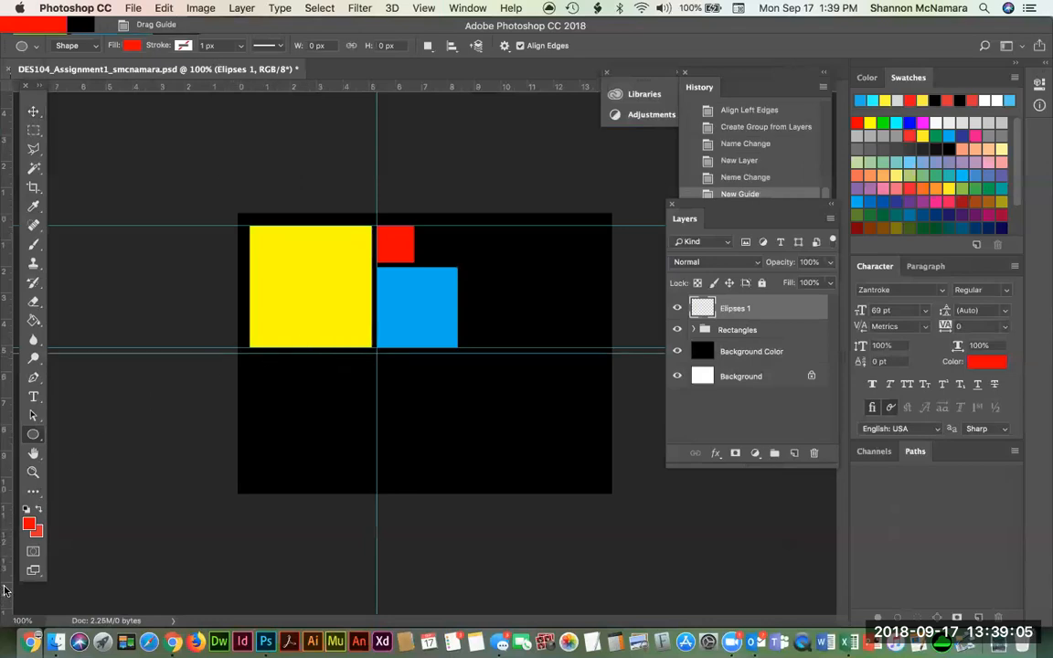
pyautogui.moveTo(7, 586); pyautogui.dragTo(250, 429)
# Step: Fine-tune the vertical guide to the left edge of the Yellow square layer using the Move tool, then reselect the Elipses 1 layer
pyautogui.click(691, 330)
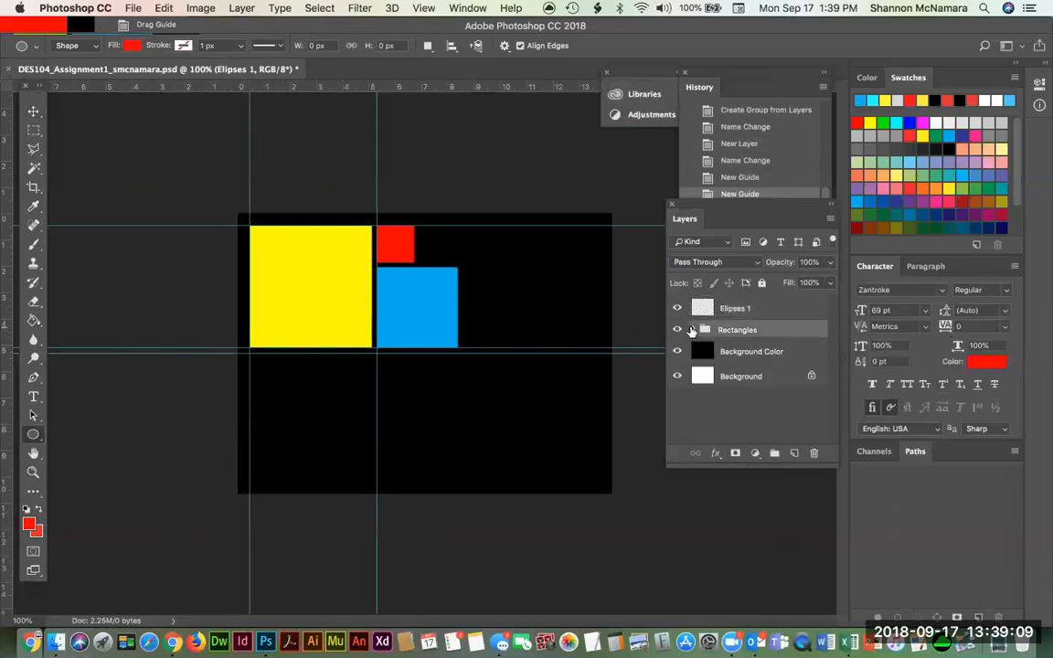
pyautogui.click(693, 330)
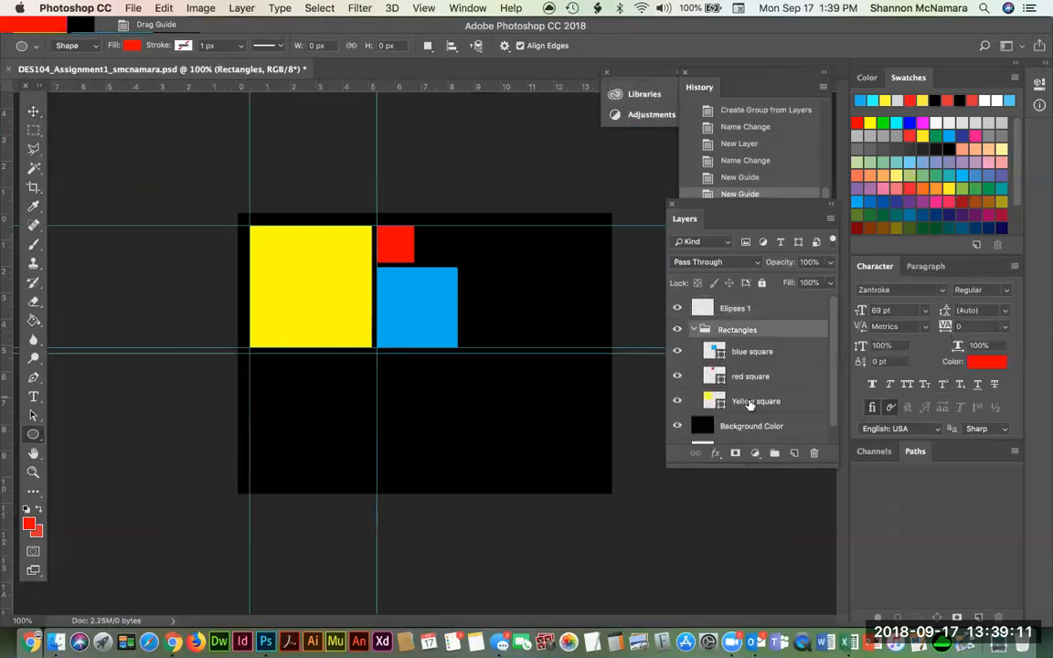
pyautogui.click(749, 400)
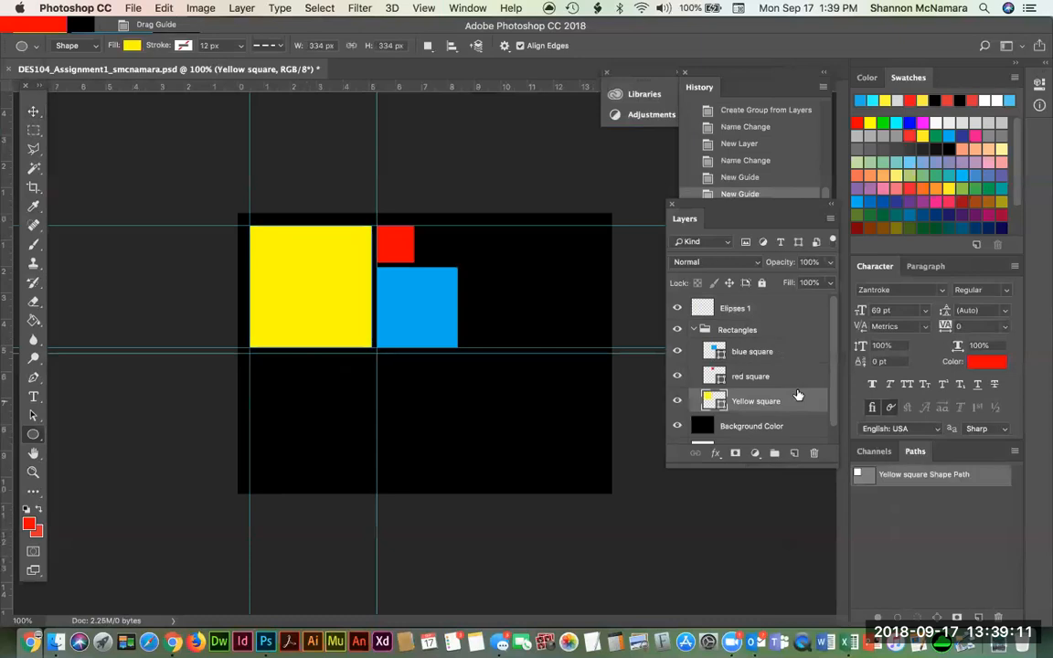
pyautogui.click(34, 112)
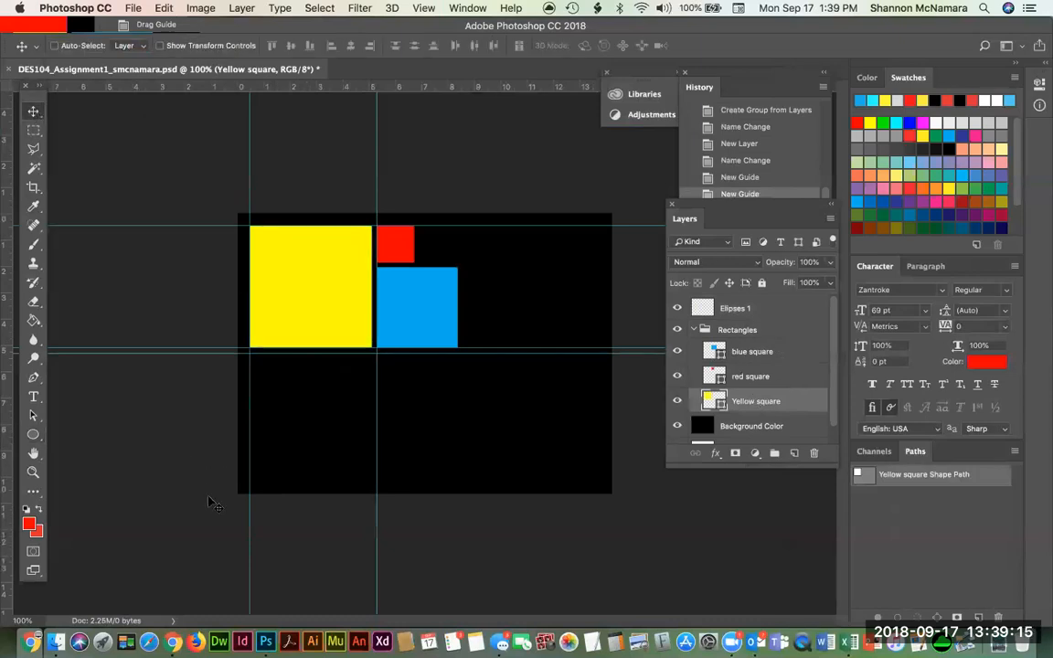
pyautogui.moveTo(249, 512); pyautogui.dragTo(249, 511)
pyautogui.click(693, 329)
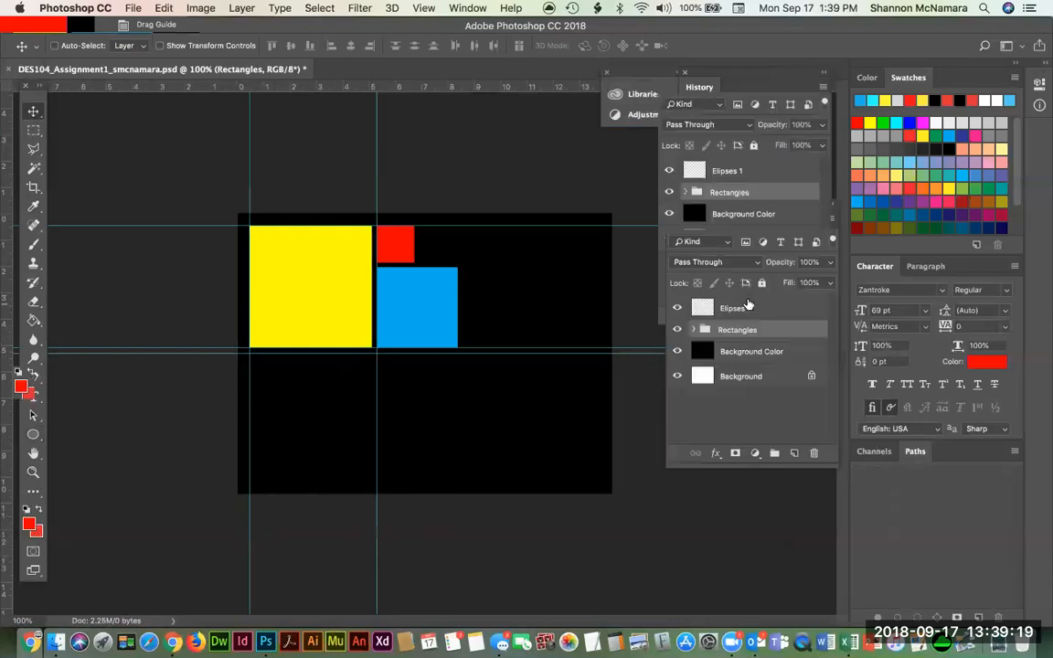
pyautogui.click(732, 309)
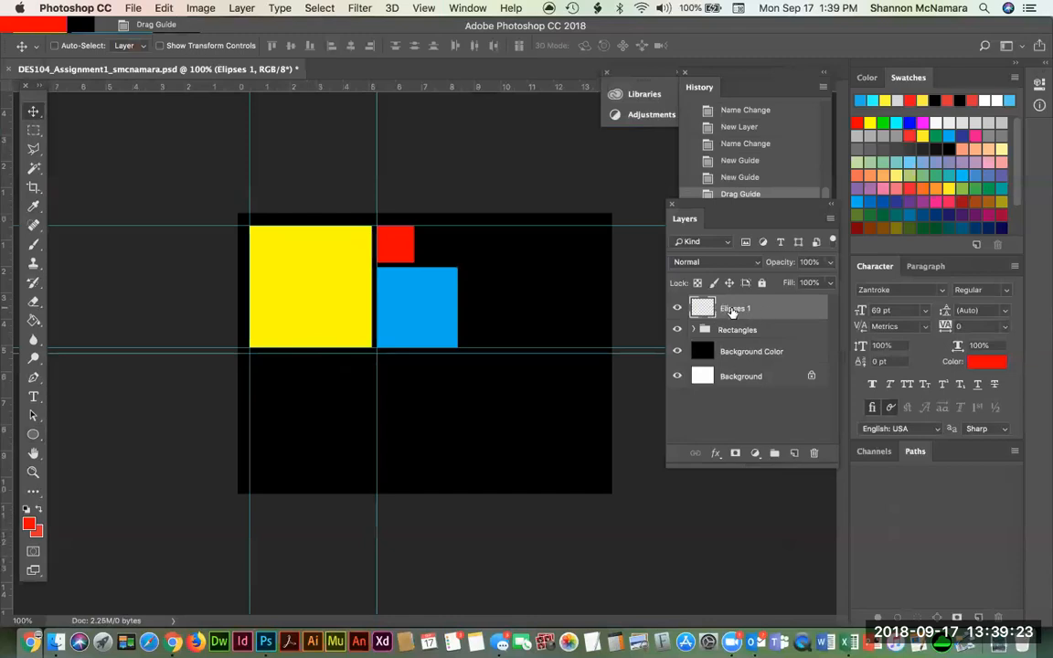
# Step: Draw a circle about 349 px wide below the yellow square on the Elipses 1 layer and fill it with pink
pyautogui.click(34, 436)
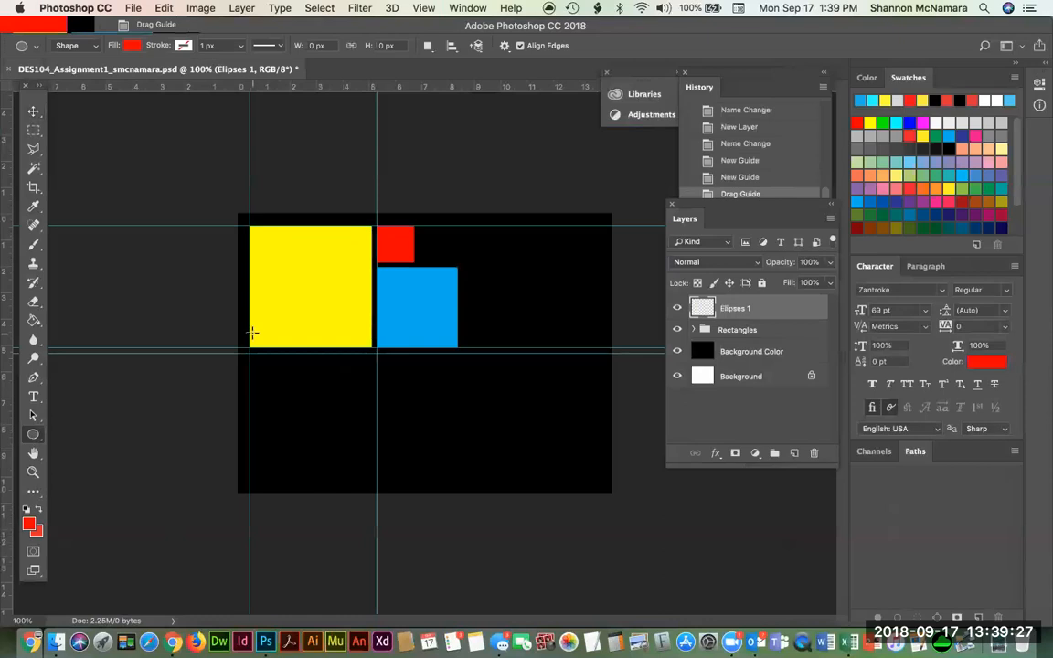
pyautogui.moveTo(254, 360); pyautogui.dragTo(375, 481)
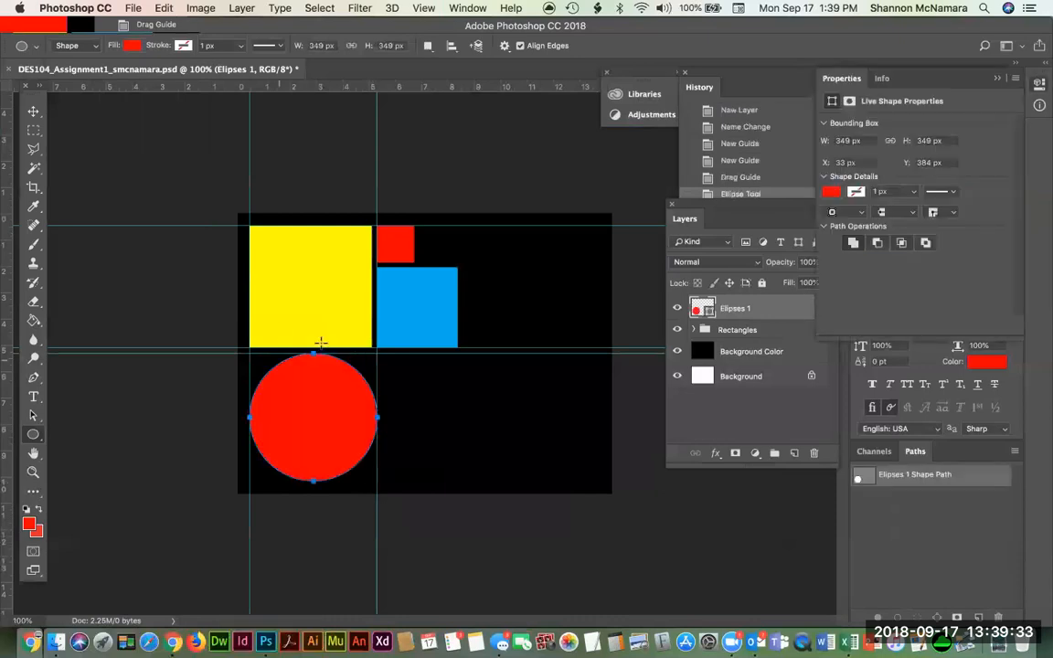
pyautogui.click(128, 46)
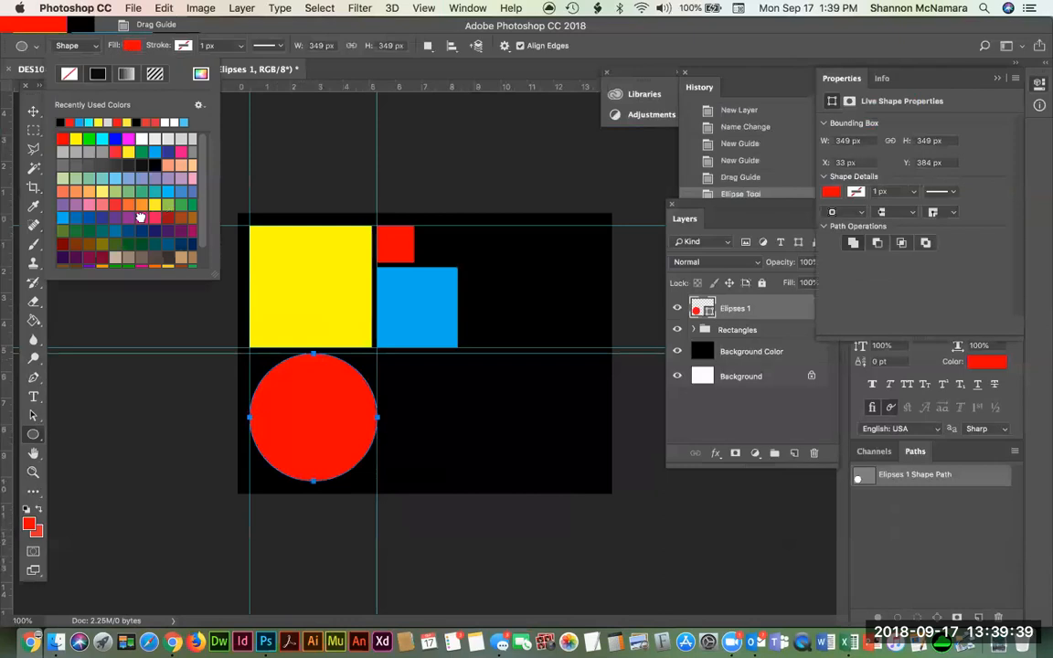
pyautogui.click(144, 217)
pyautogui.click(33, 111)
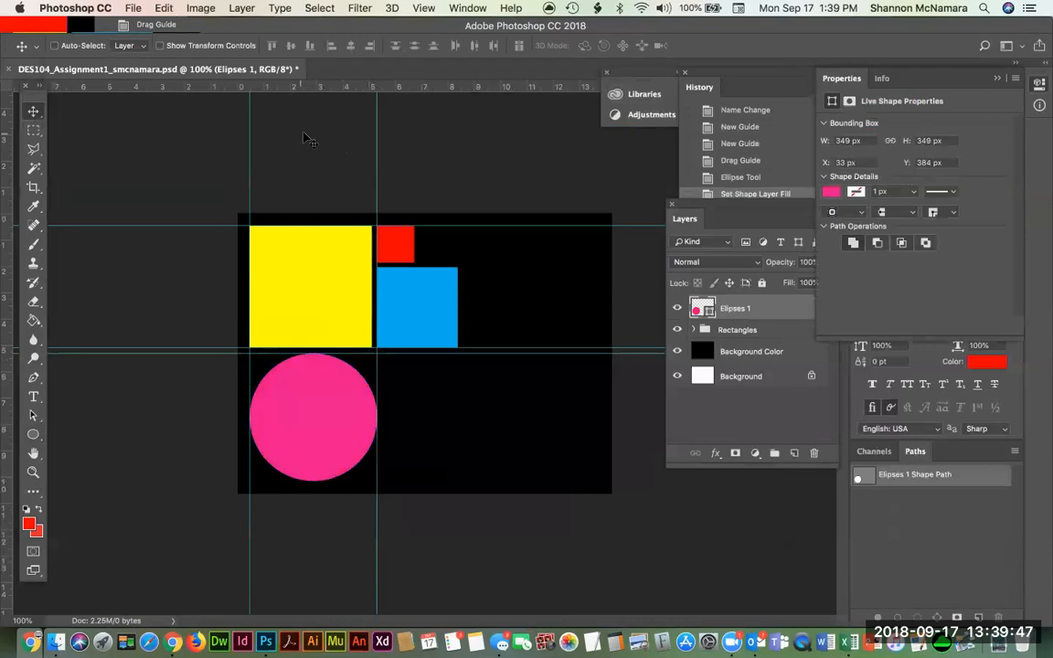
# Step: Create a new layer named "Elipses 2" above the Elipses 1 layer
pyautogui.click(794, 453)
pyautogui.doubleClick(732, 308)
pyautogui.write('Ell')
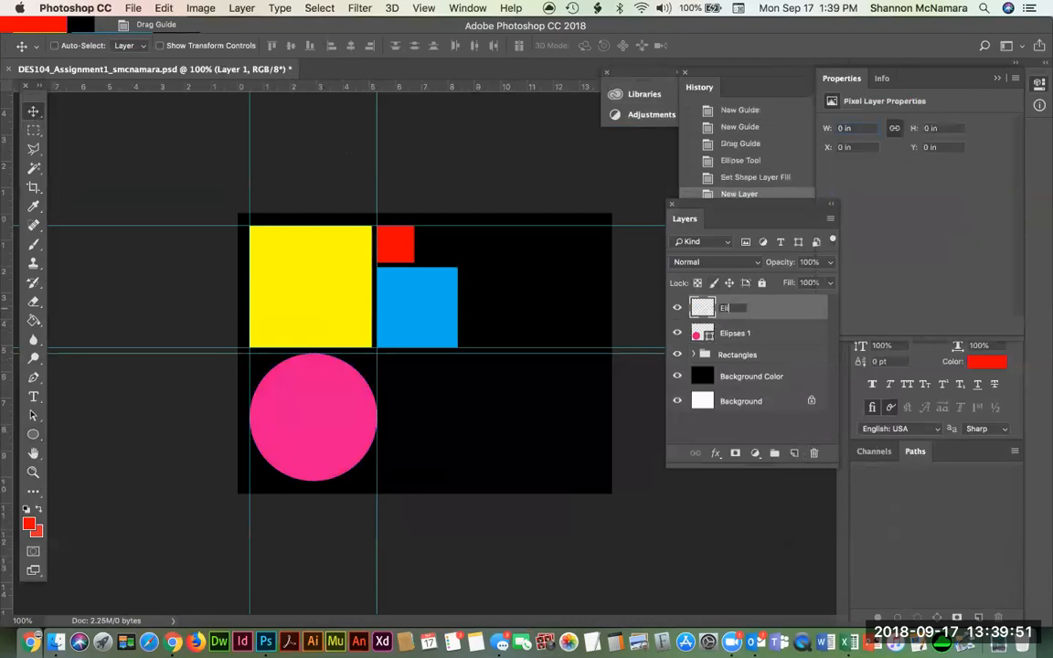
pyautogui.write('ipses 2')
pyautogui.press('Return')
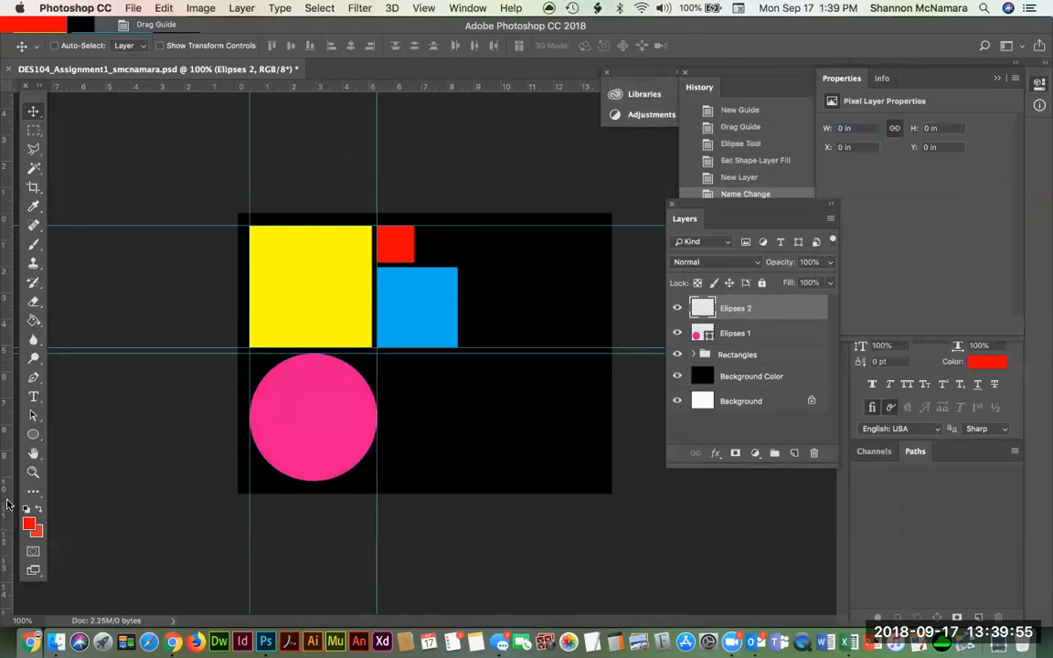
# Step: Add a vertical guide aligned to the right edge of the Yellow square layer, then reselect the Elipses 1 layer
pyautogui.click(33, 434)
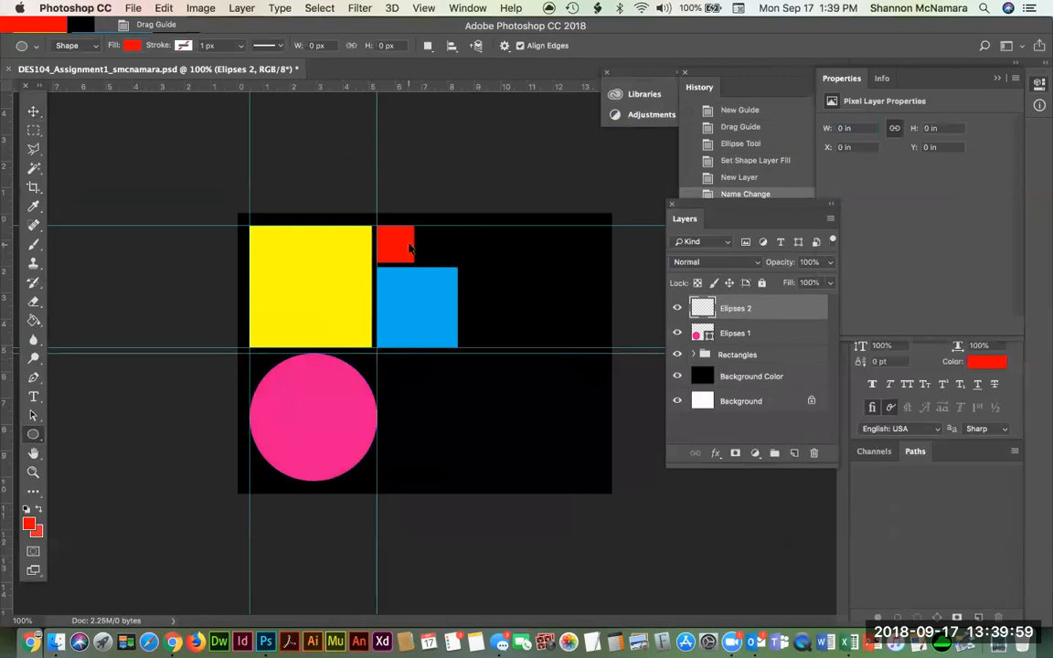
pyautogui.press('v')
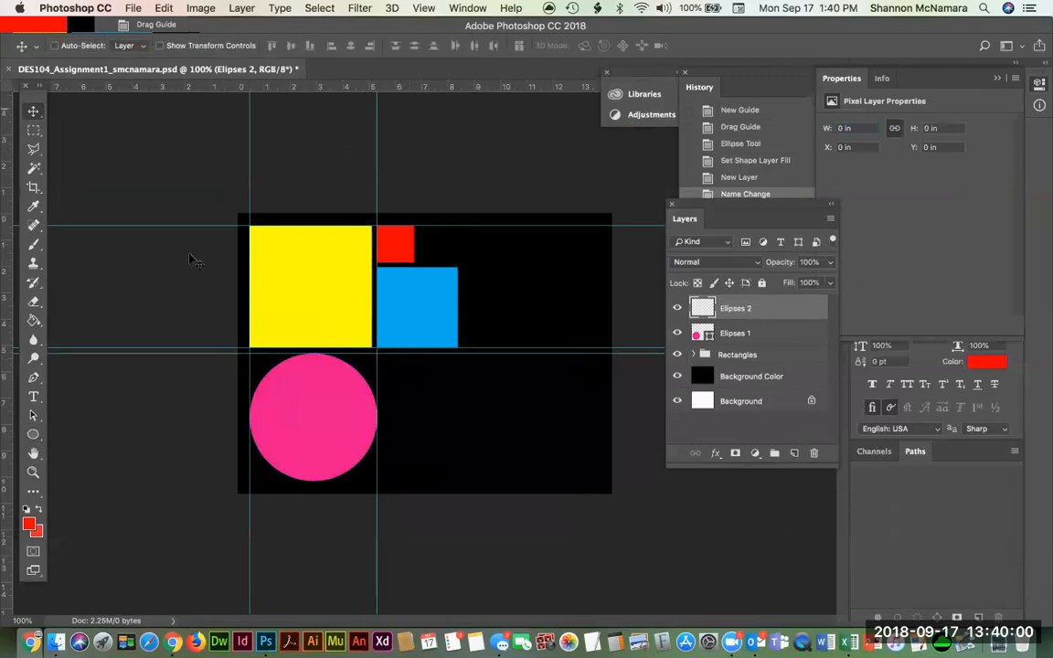
pyautogui.click(750, 336)
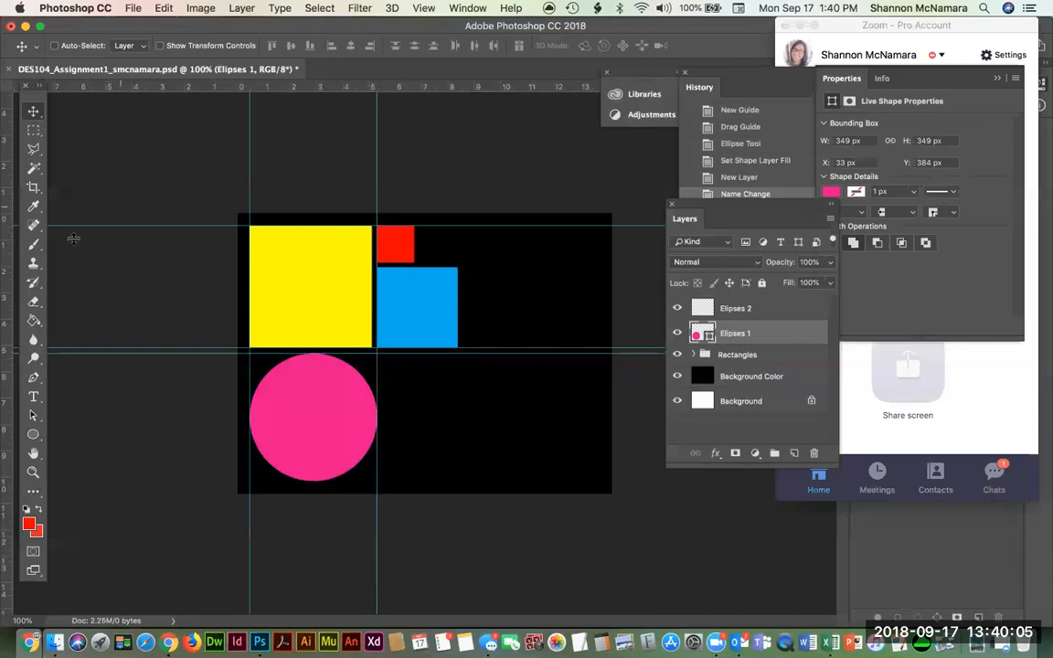
pyautogui.moveTo(9, 487); pyautogui.dragTo(371, 405)
pyautogui.click(694, 354)
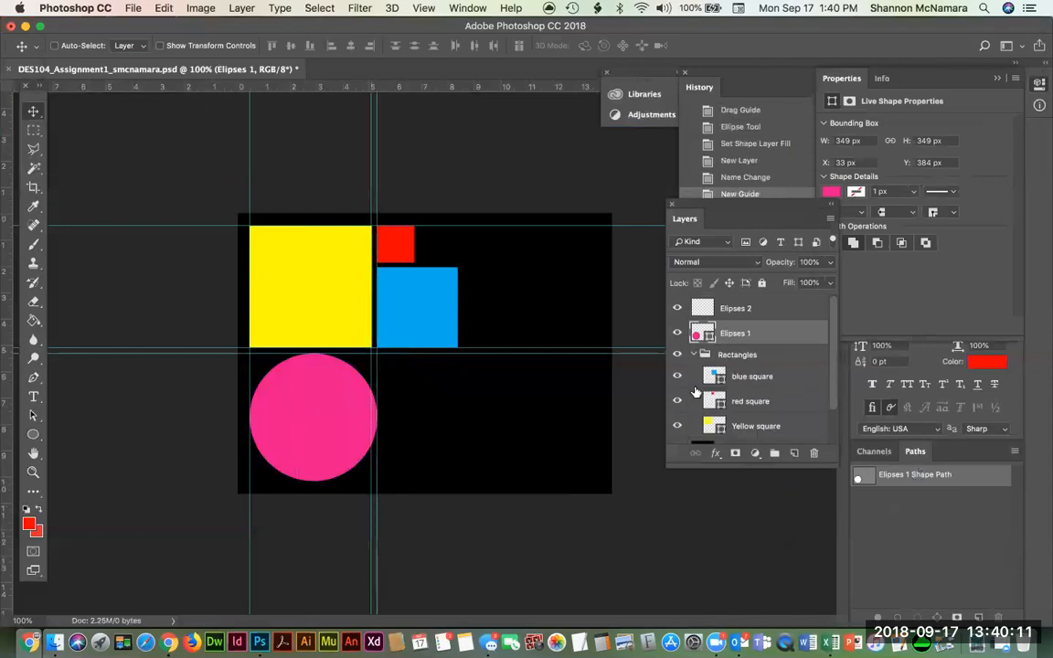
pyautogui.click(755, 426)
pyautogui.moveTo(371, 395); pyautogui.dragTo(372, 394)
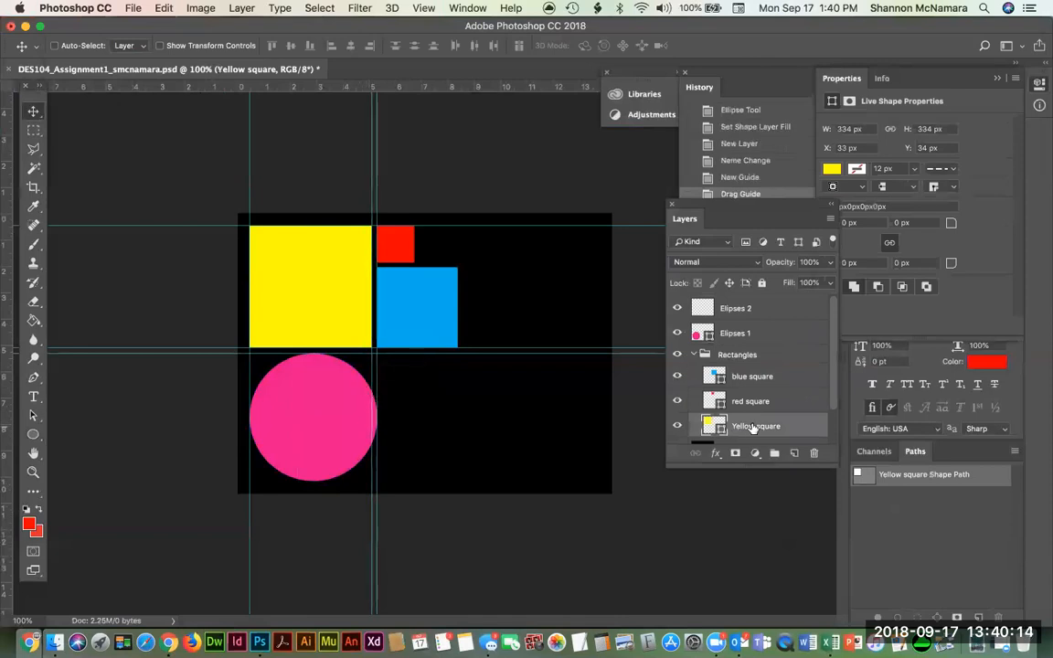
pyautogui.click(738, 334)
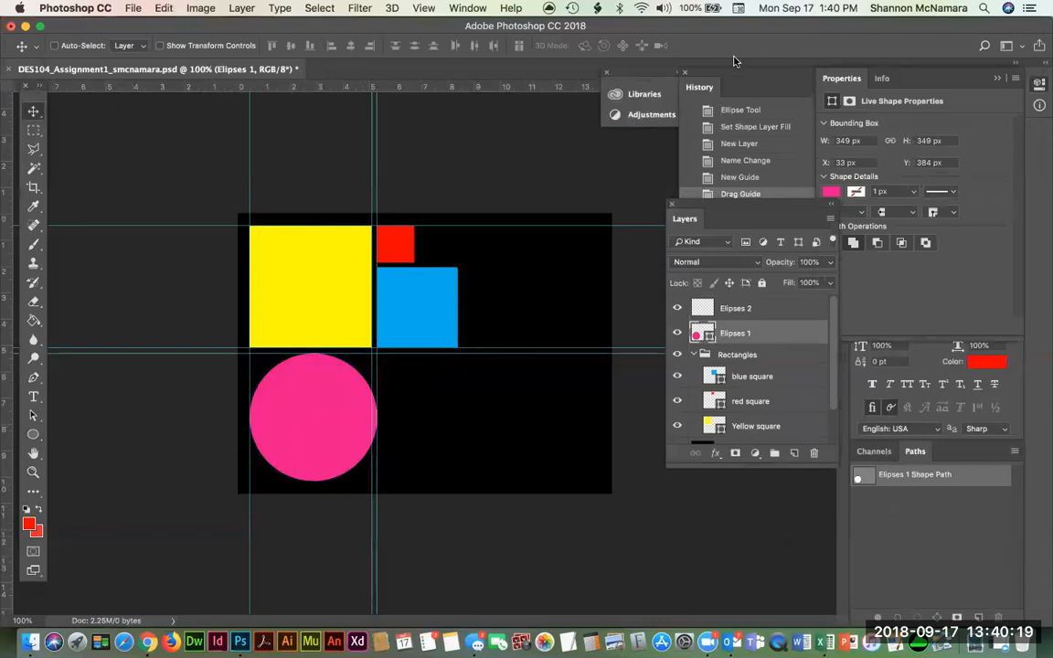
# Step: Scale the pink circle proportionally to 95.99% so its right edge meets the guide at the yellow square's right edge
pyautogui.click(707, 642)
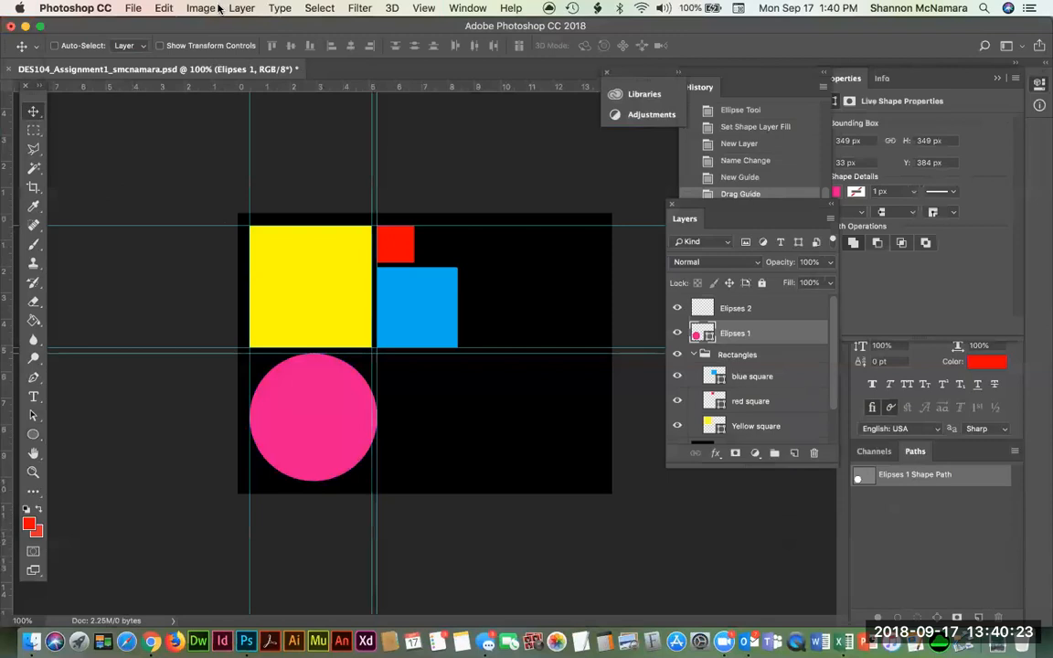
pyautogui.click(198, 9)
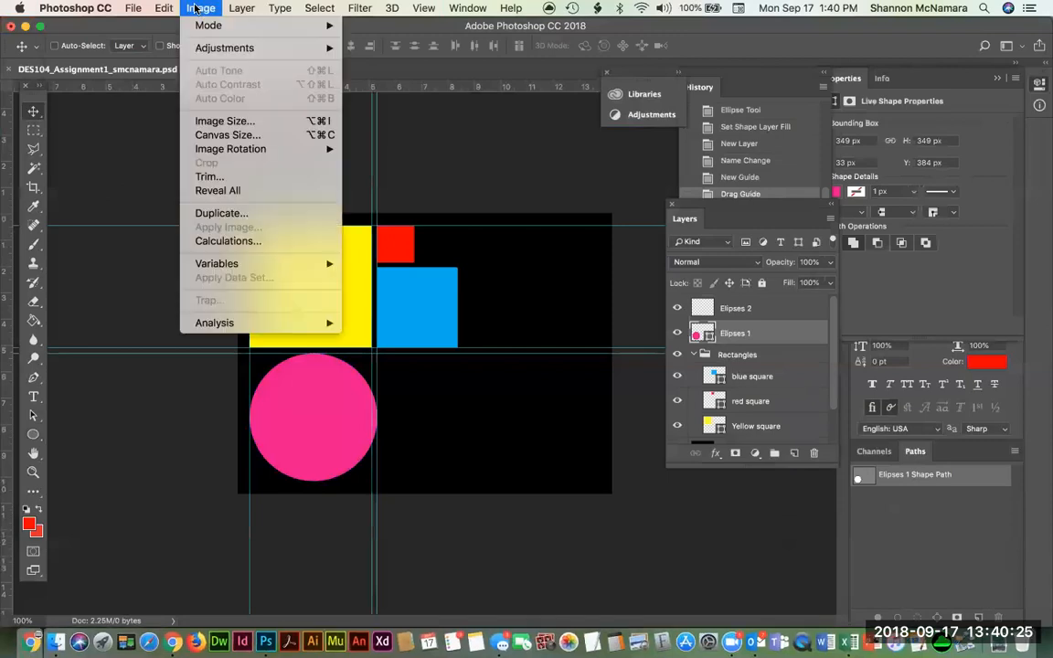
pyautogui.moveTo(164, 8)
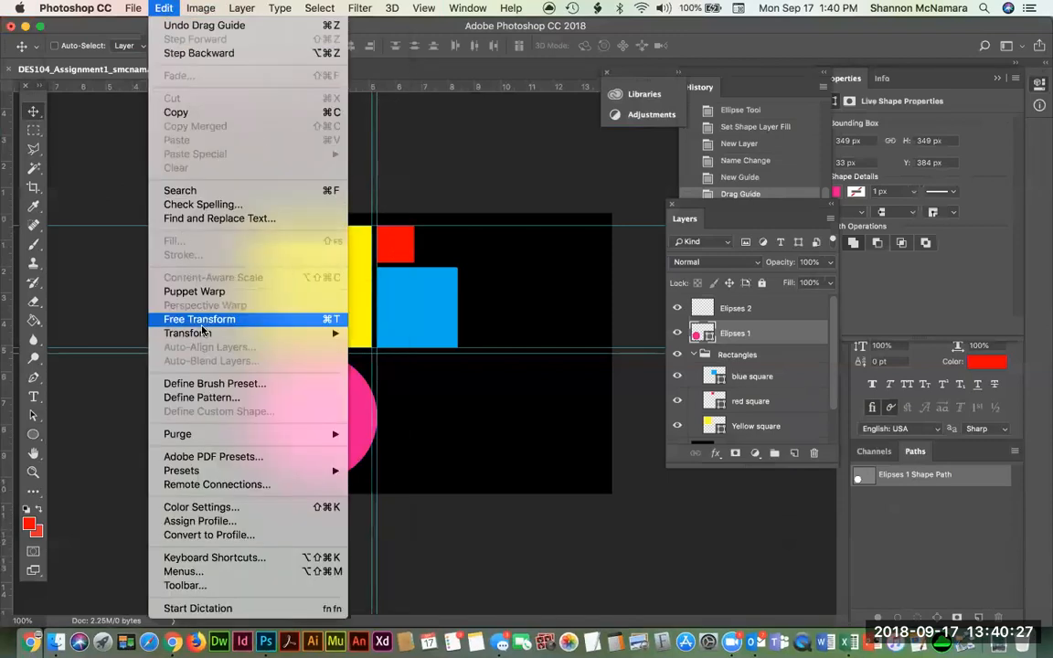
pyautogui.moveTo(202, 333)
pyautogui.click(387, 357)
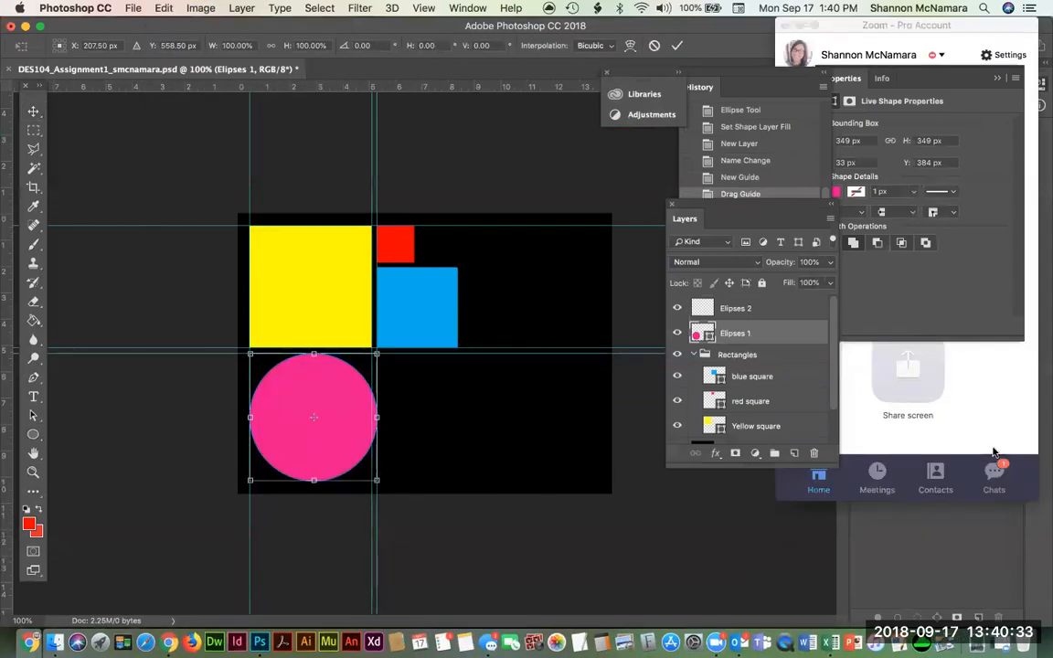
pyautogui.click(1000, 395)
pyautogui.press('super+Tab')
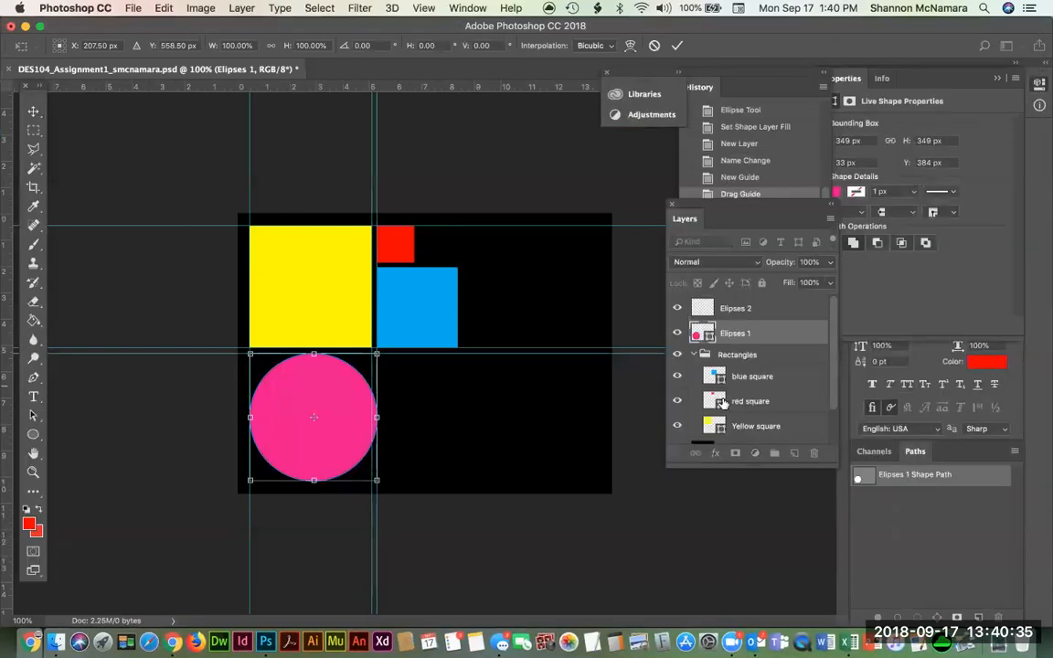
pyautogui.moveTo(379, 480); pyautogui.dragTo(371, 476)
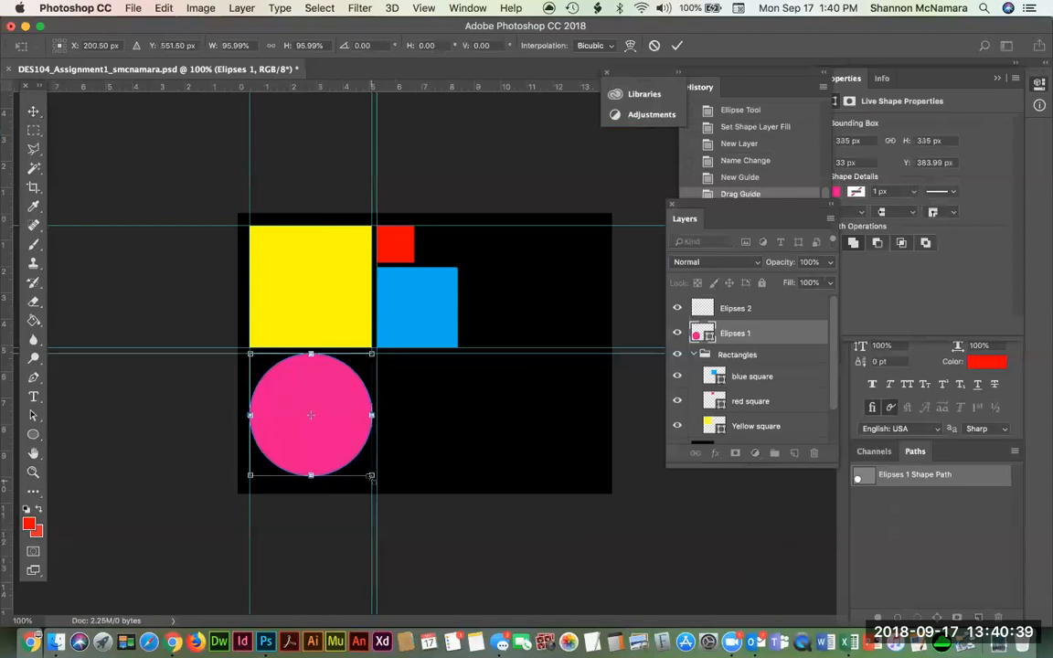
pyautogui.click(270, 46)
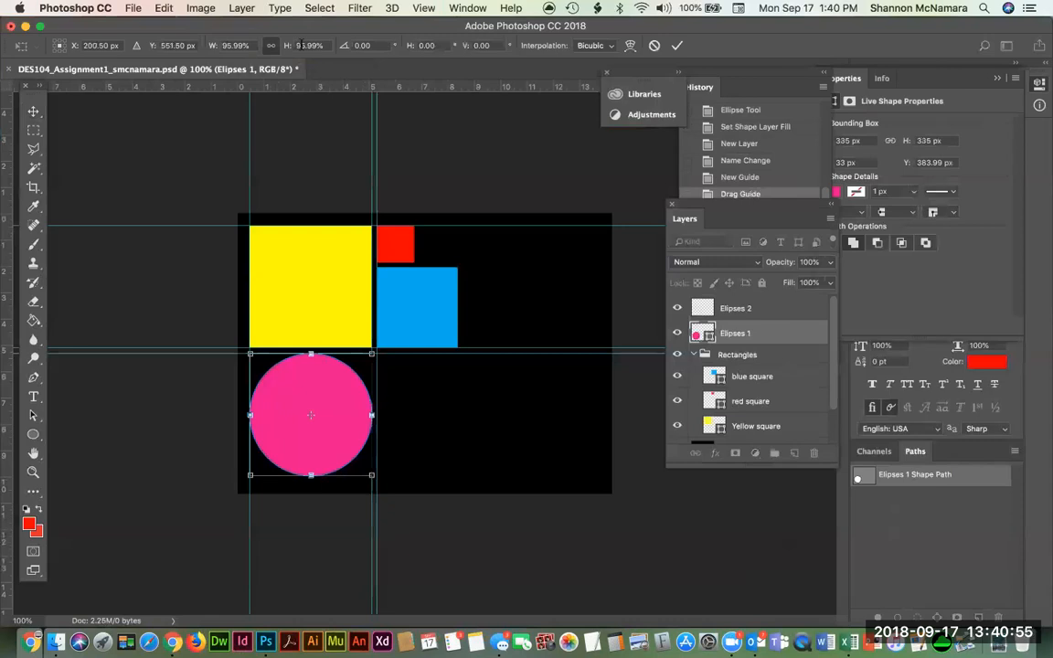
pyautogui.press('Return')
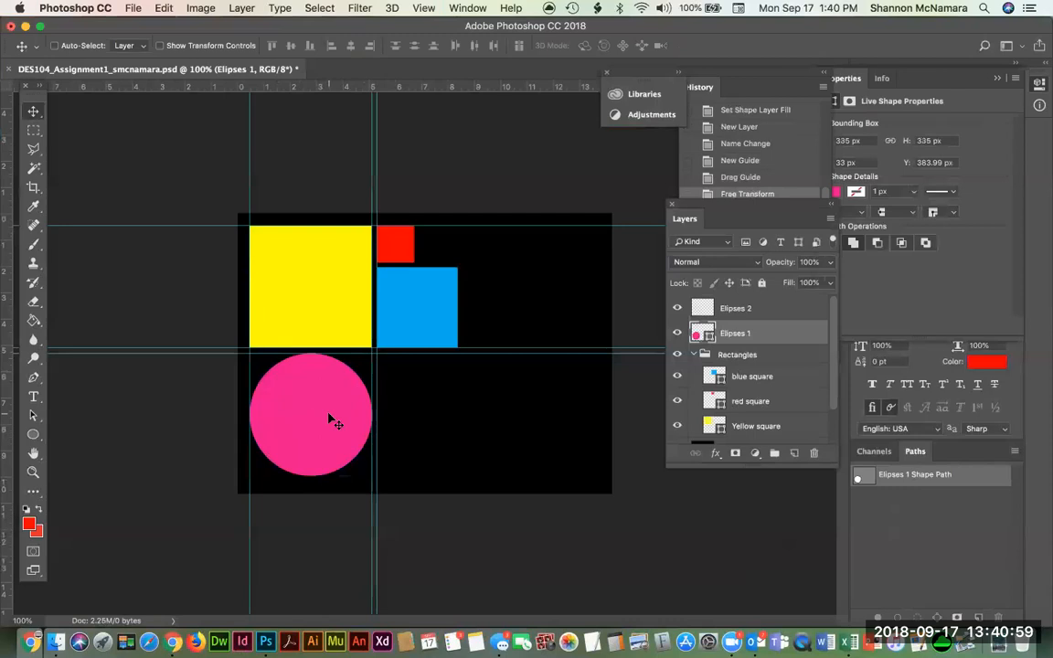
# Step: Add guides at the top and right edges of the blue square, then reselect the Elipses 2 layer
pyautogui.click(757, 308)
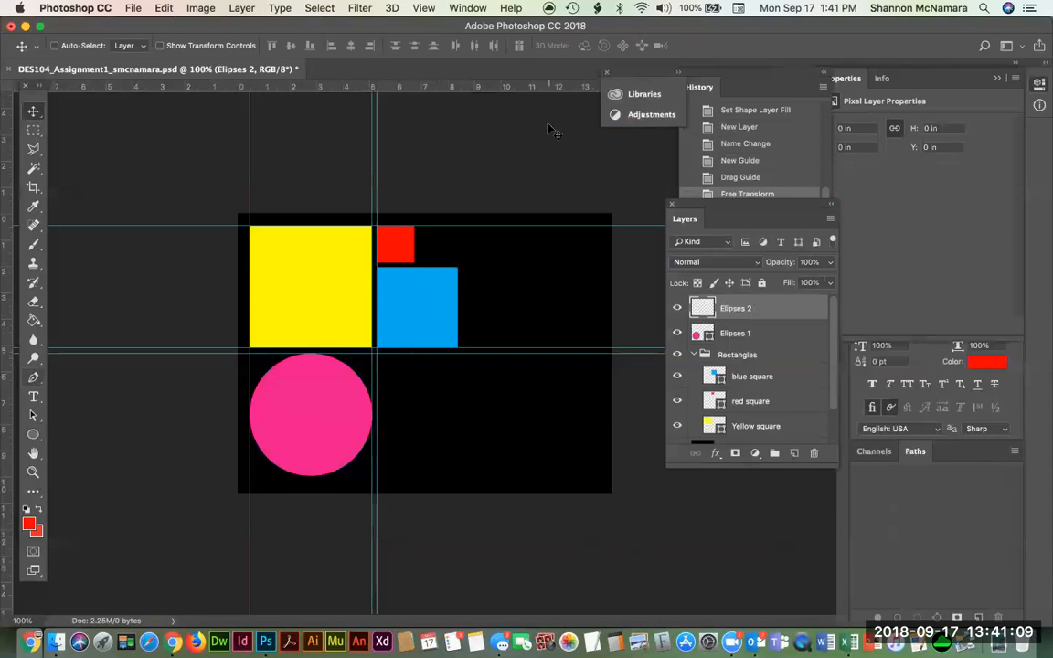
pyautogui.moveTo(444, 92); pyautogui.dragTo(437, 266)
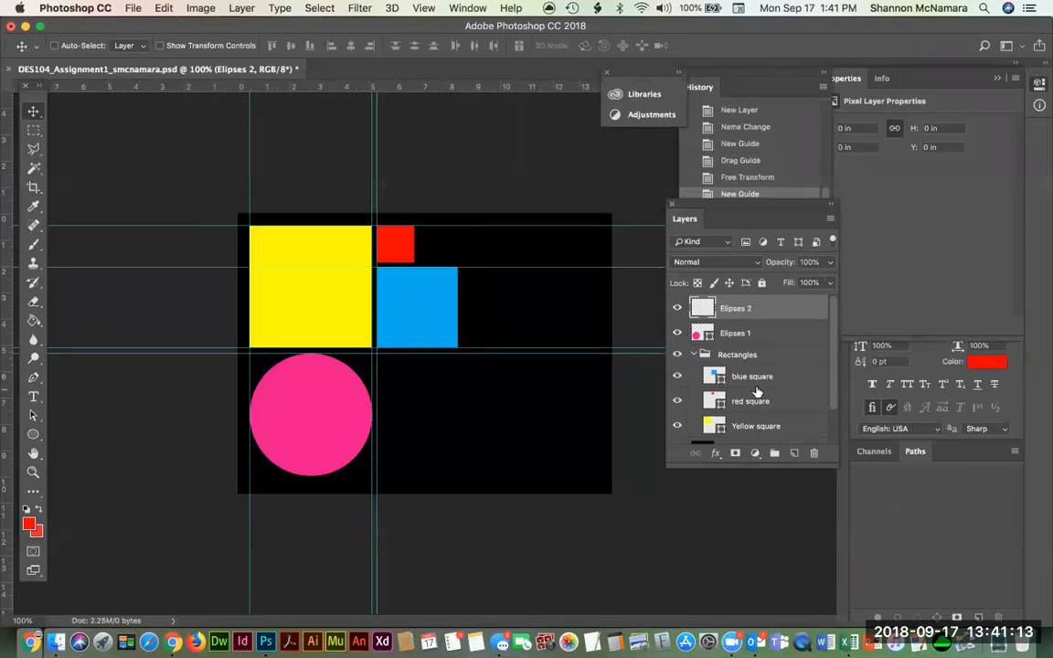
pyautogui.click(722, 376)
pyautogui.moveTo(526, 266); pyautogui.dragTo(524, 268)
pyautogui.moveTo(9, 454); pyautogui.dragTo(460, 302)
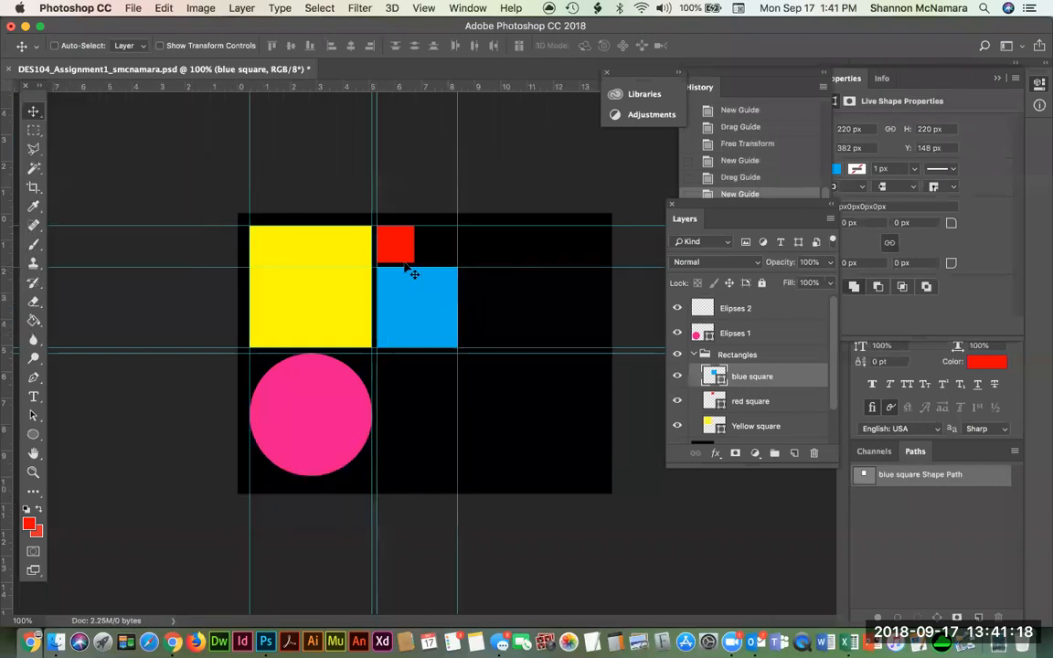
pyautogui.click(756, 312)
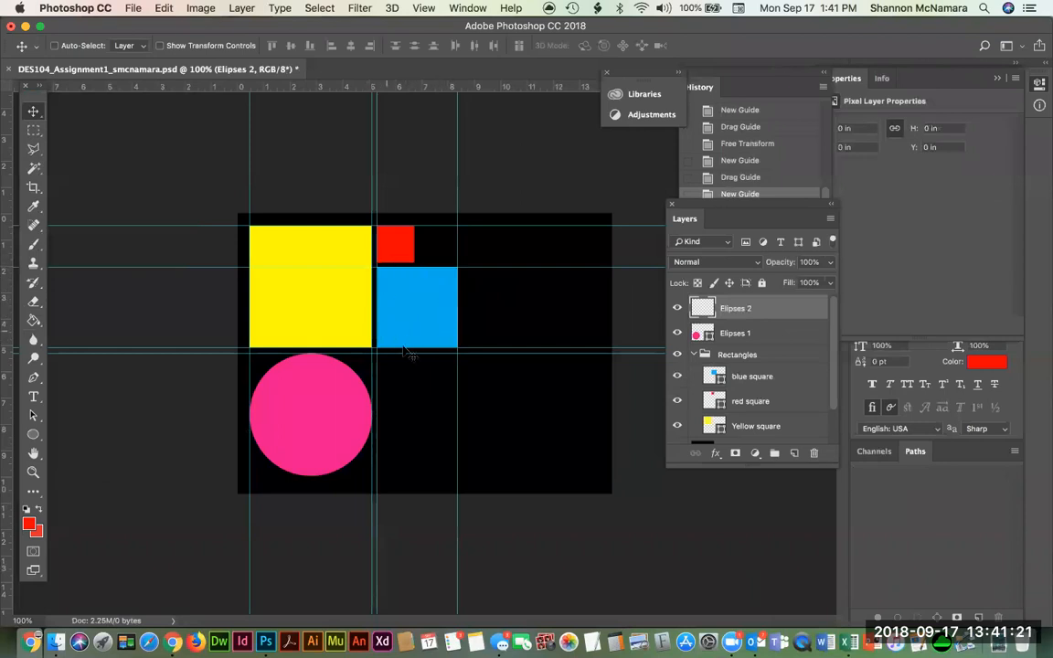
# Step: Draw a 220 px circle over the blue square and move it 4.875 in straight down, level with the pink circle's bottom
pyautogui.click(33, 437)
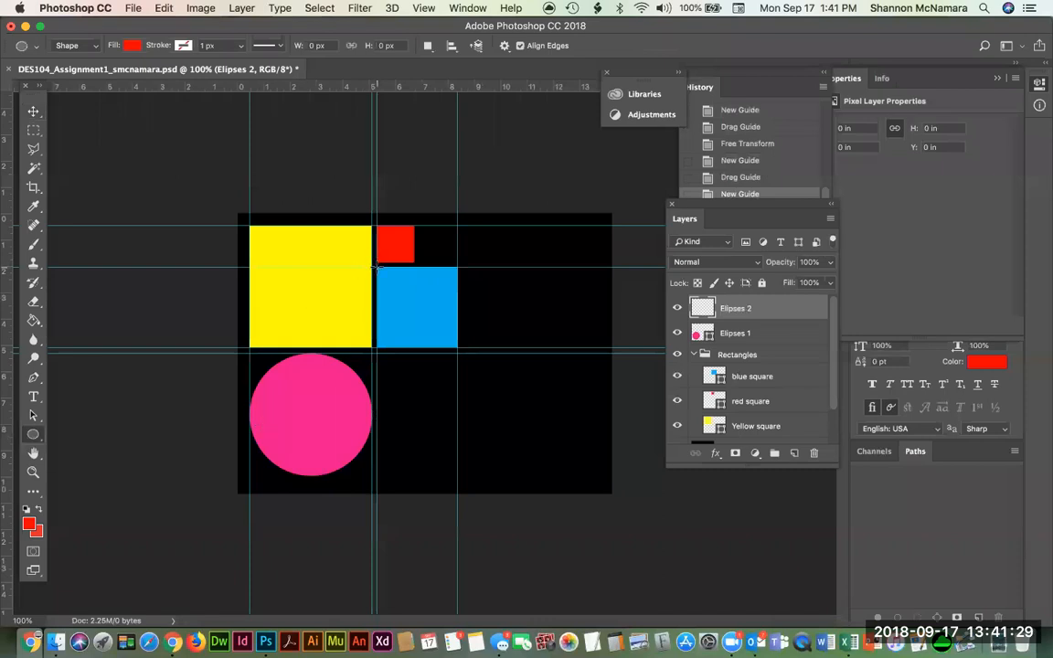
pyautogui.moveTo(377, 266); pyautogui.dragTo(453, 341)
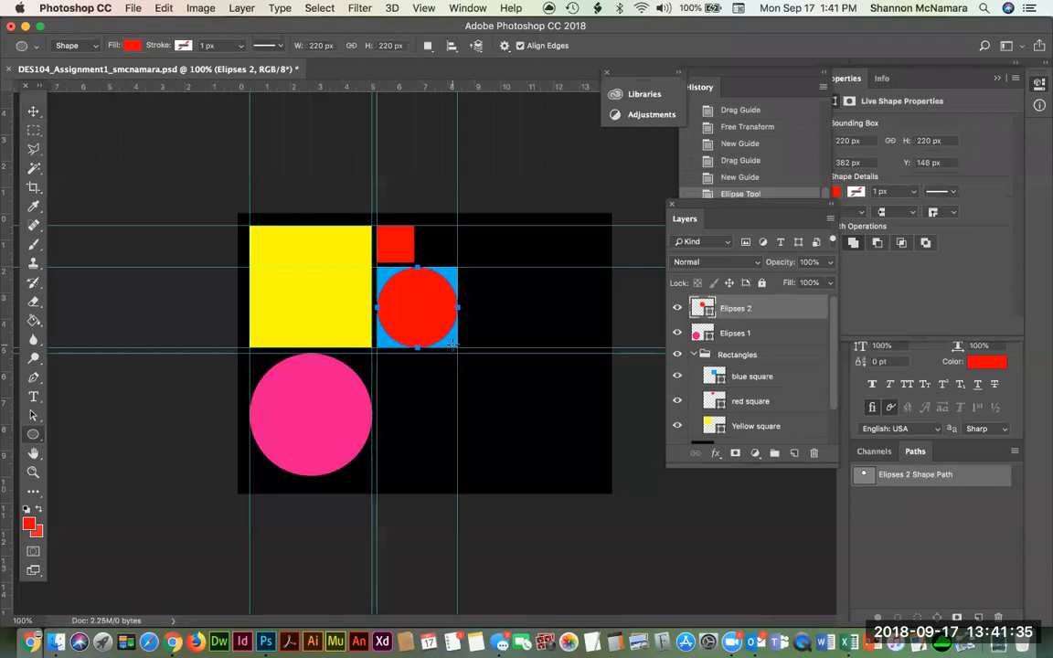
pyautogui.press('v')
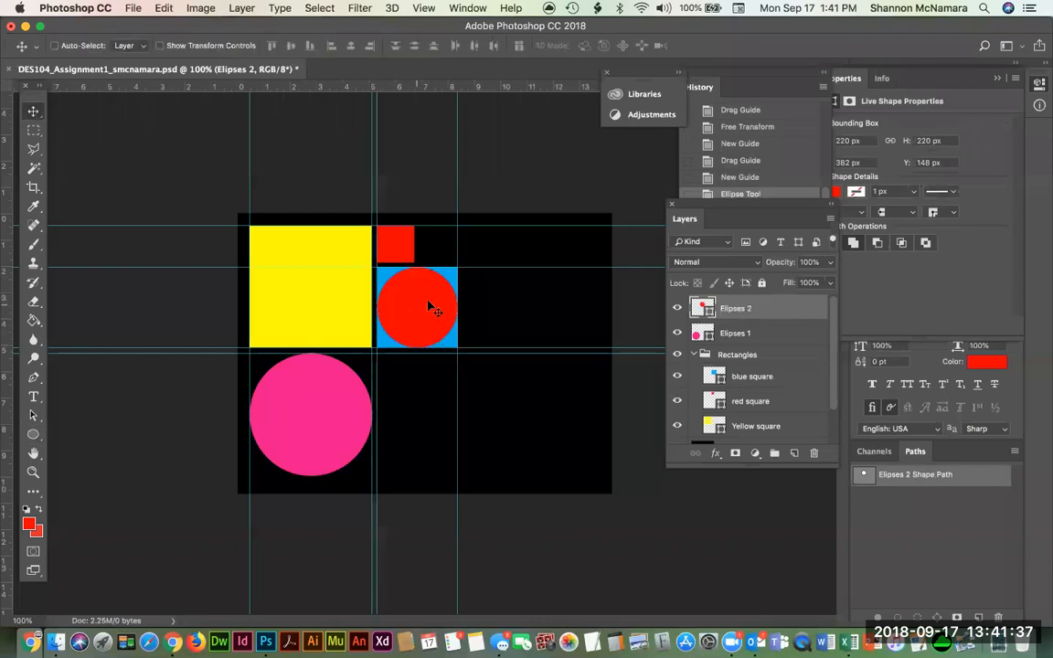
pyautogui.moveTo(431, 302); pyautogui.dragTo(425, 421)
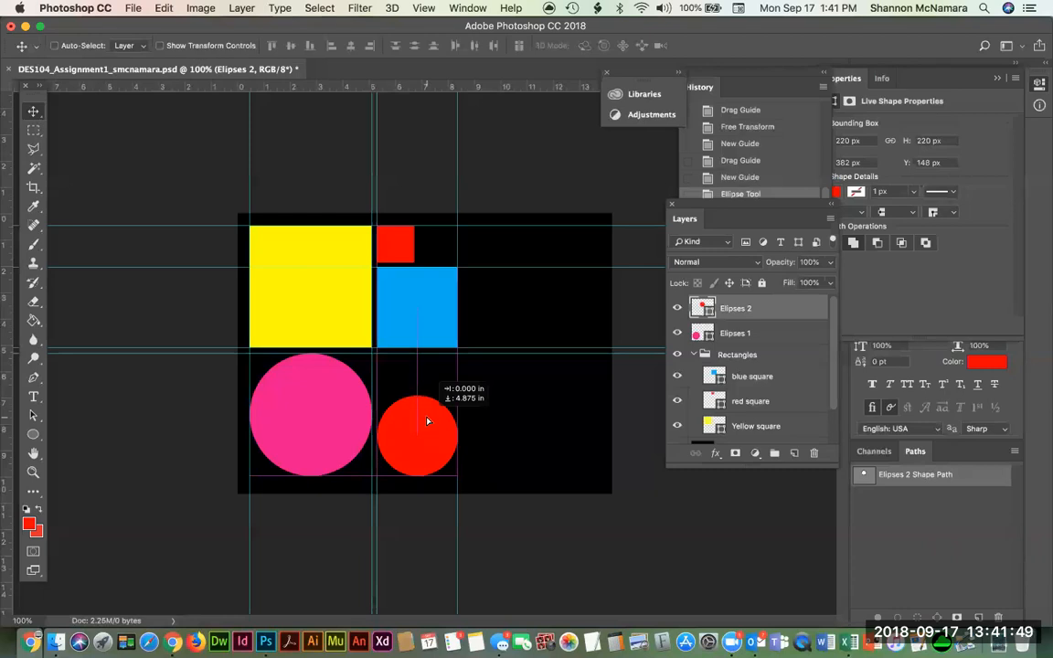
pyautogui.moveTo(427, 421); pyautogui.dragTo(426, 421)
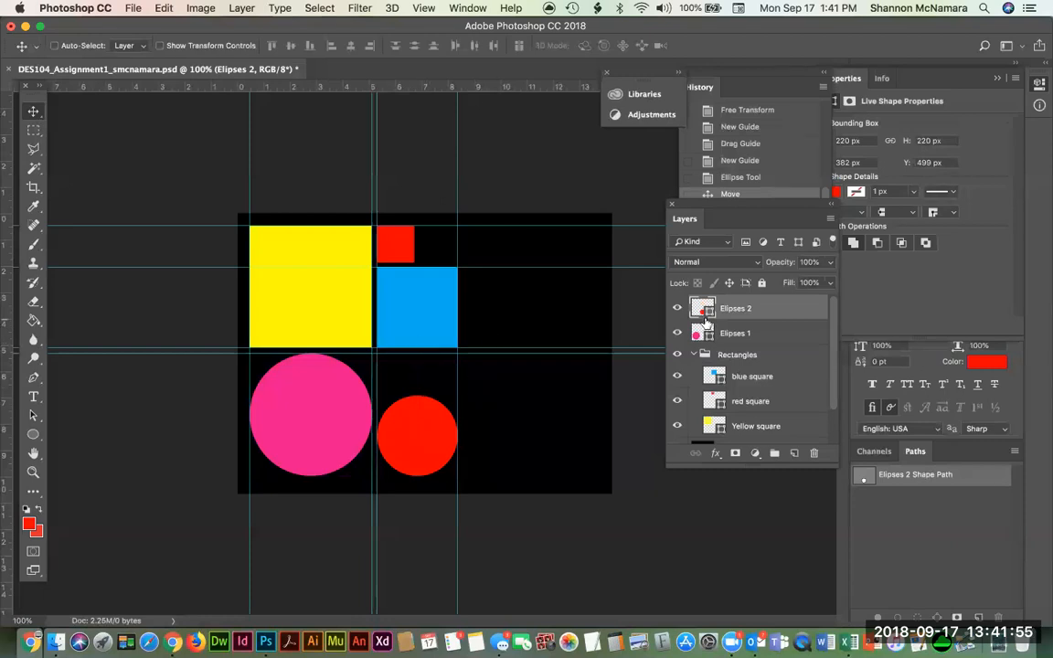
# Step: Change the fill of the smaller circle on the Elipses 2 layer to the Split-Red-Orange swatch
pyautogui.click(832, 189)
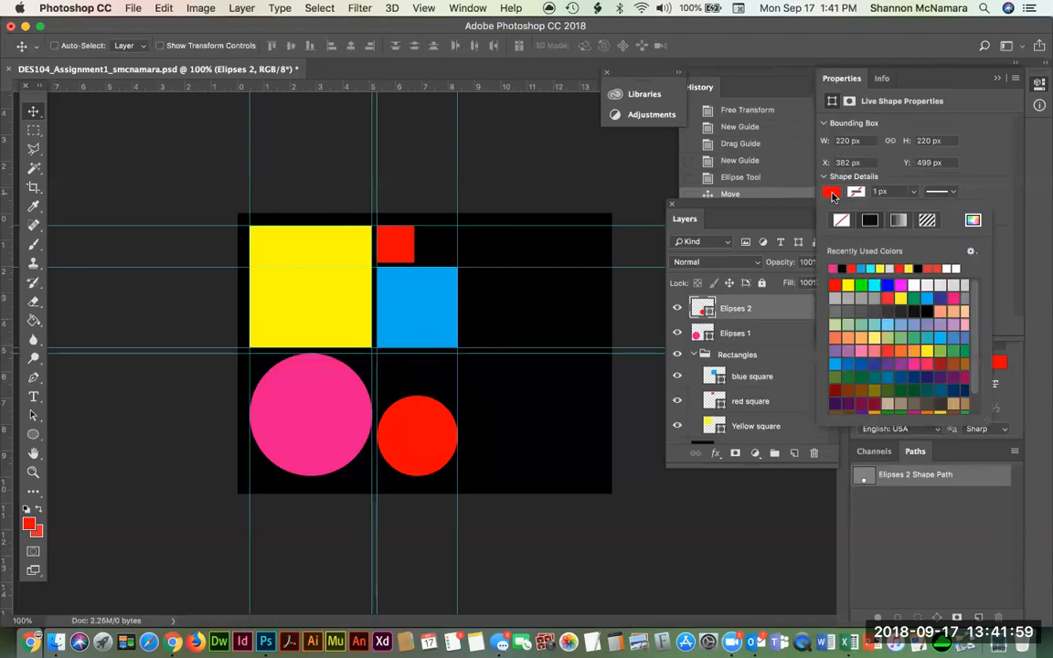
pyautogui.click(831, 193)
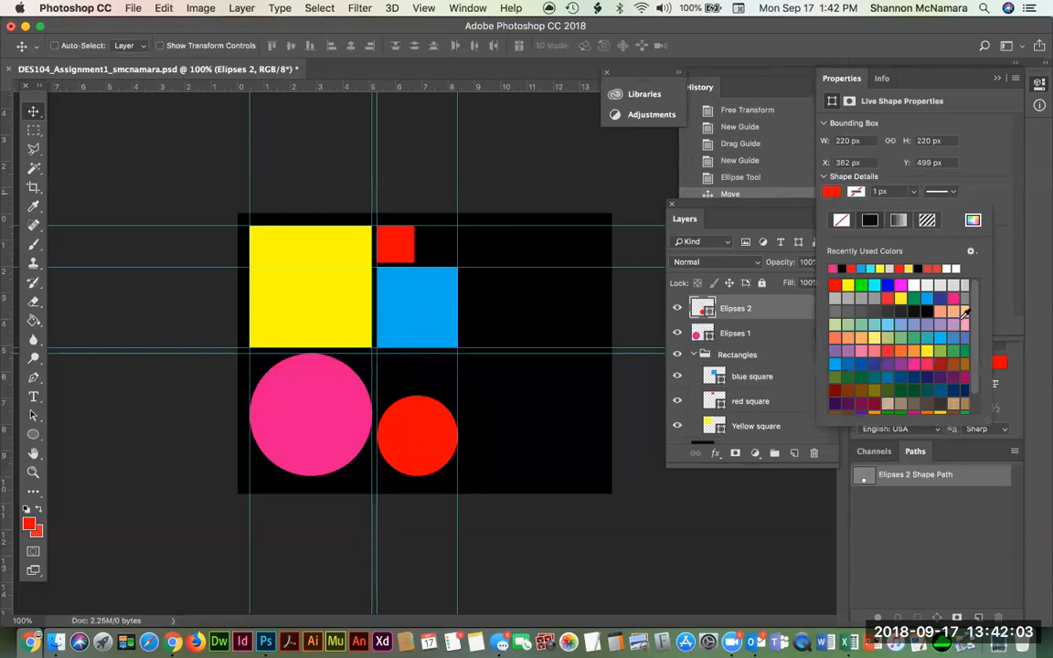
pyautogui.scroll(-2, 957, 324)
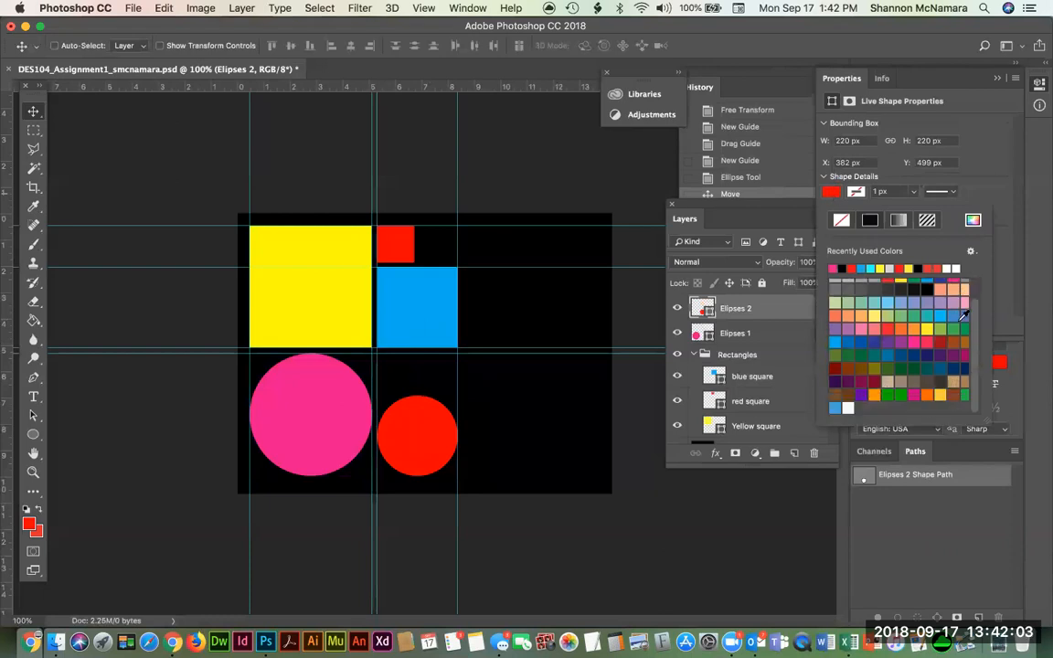
pyautogui.click(927, 394)
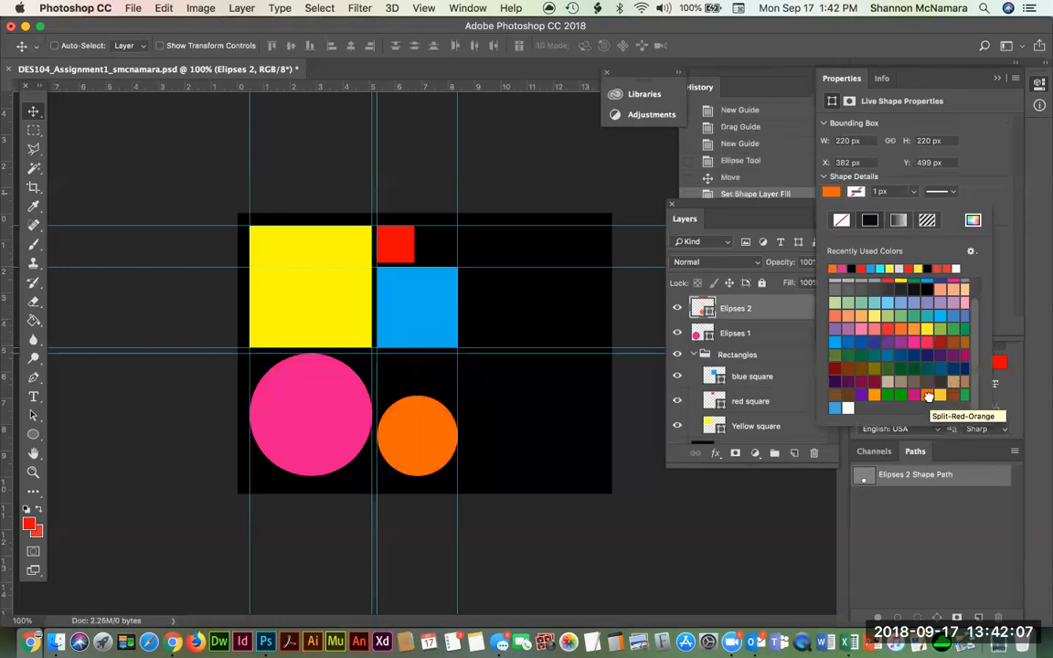
pyautogui.click(98, 119)
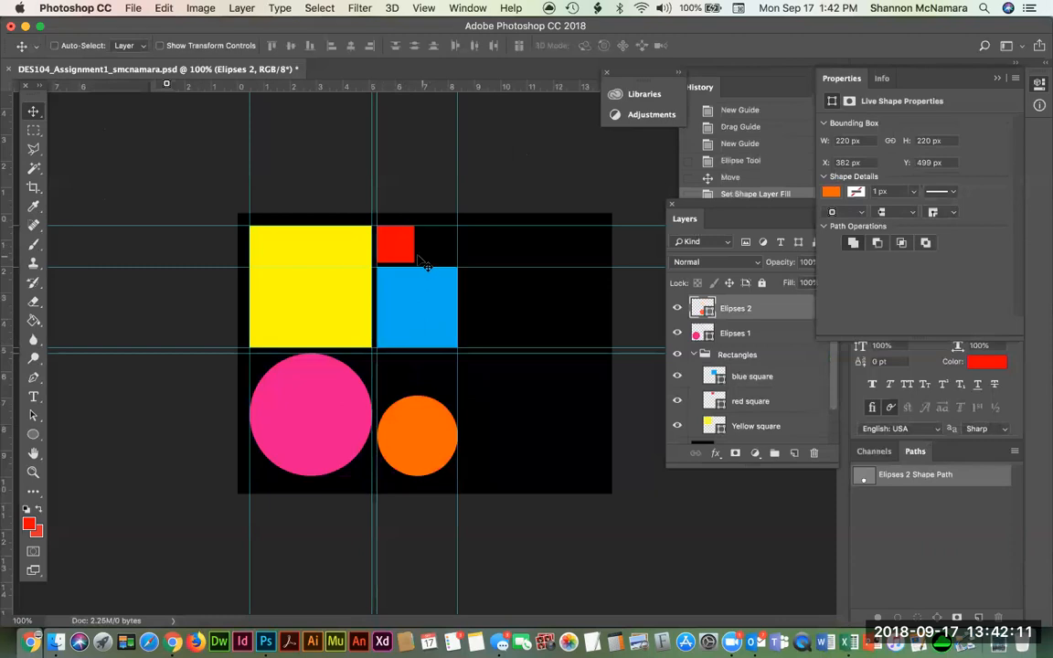
# Step: Create a new layer above Elipses 2 and name it Elipses 3
pyautogui.click(795, 455)
pyautogui.doubleClick(731, 308)
pyautogui.write('E')
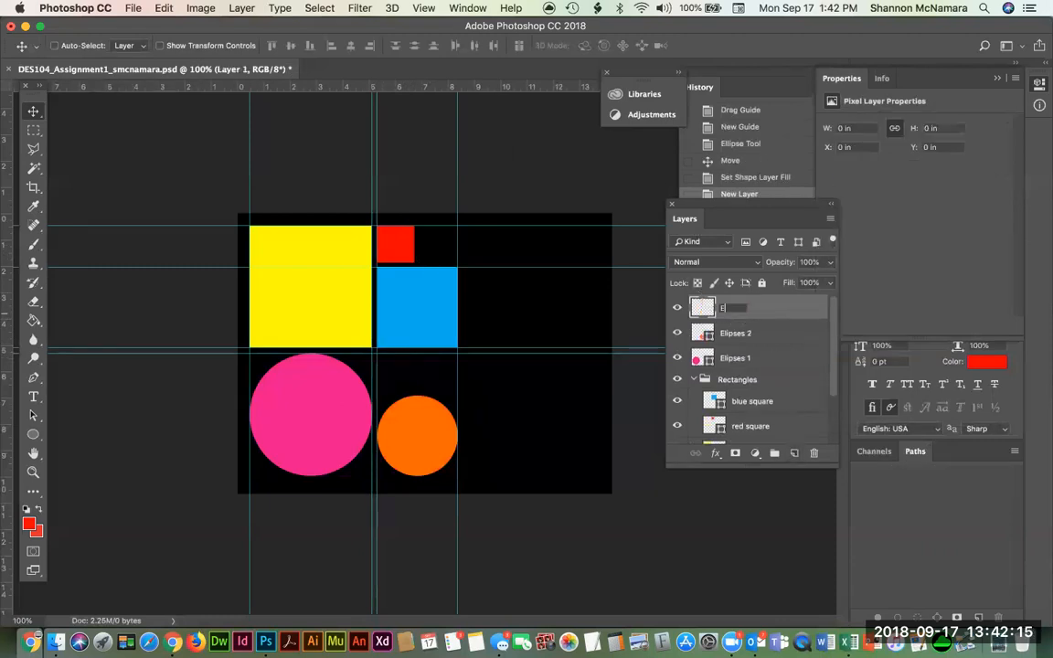
pyautogui.write('lipses 3')
pyautogui.press('Return')
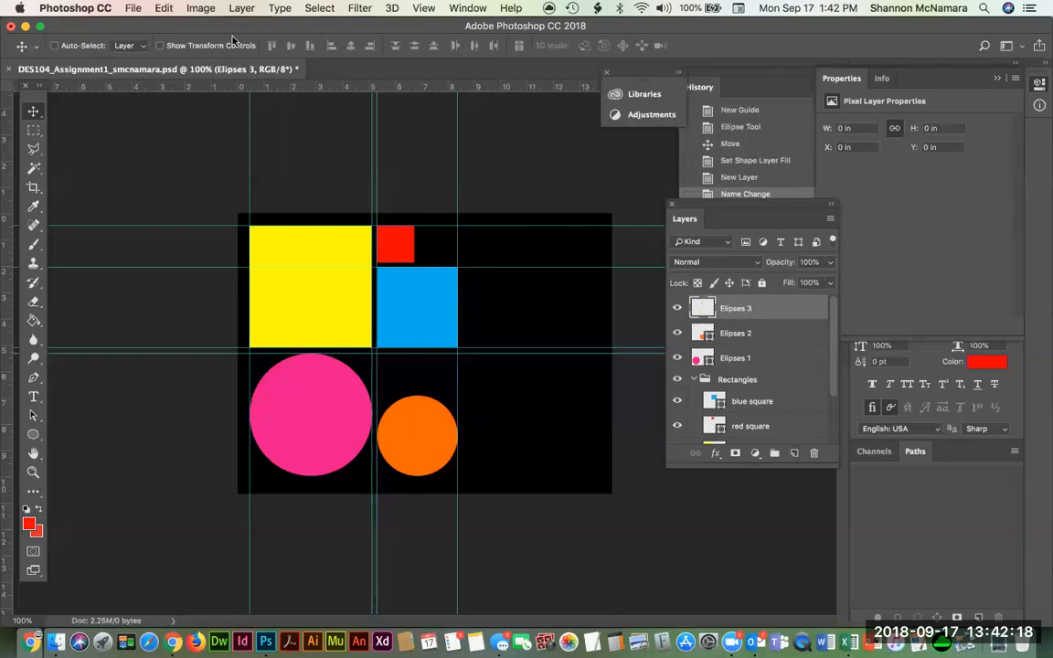
# Step: Add guides along the red square's right and bottom edges and activate the Ellipse tool
pyautogui.click(736, 426)
pyautogui.moveTo(8, 498); pyautogui.dragTo(401, 261)
pyautogui.click(33, 434)
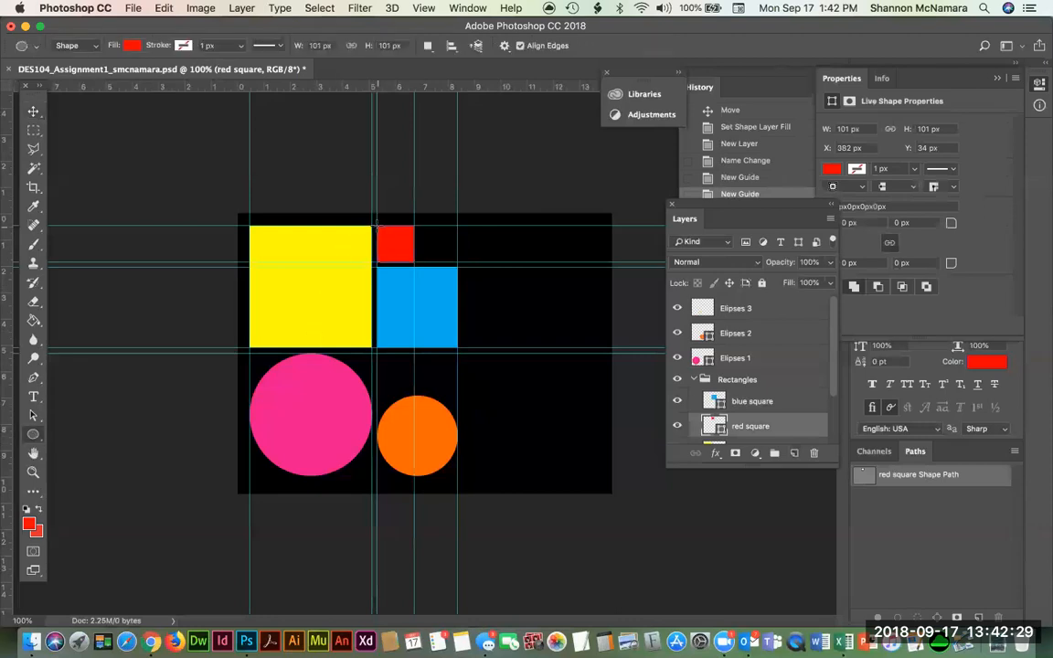
pyautogui.moveTo(376, 226); pyautogui.dragTo(414, 263)
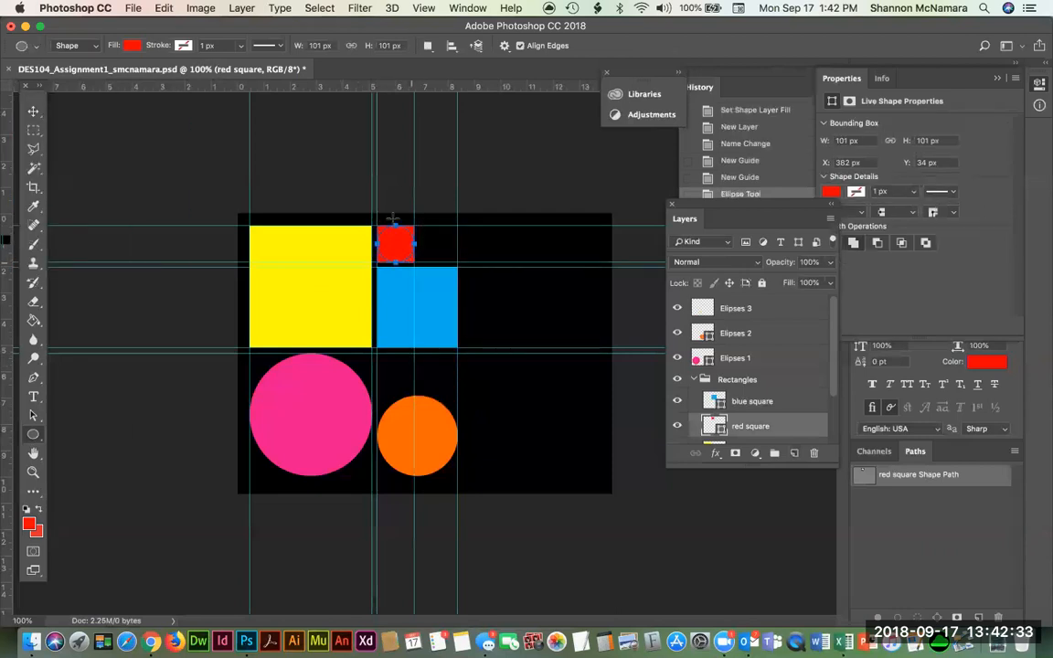
pyautogui.click(133, 47)
pyautogui.scroll(-3, 155, 227)
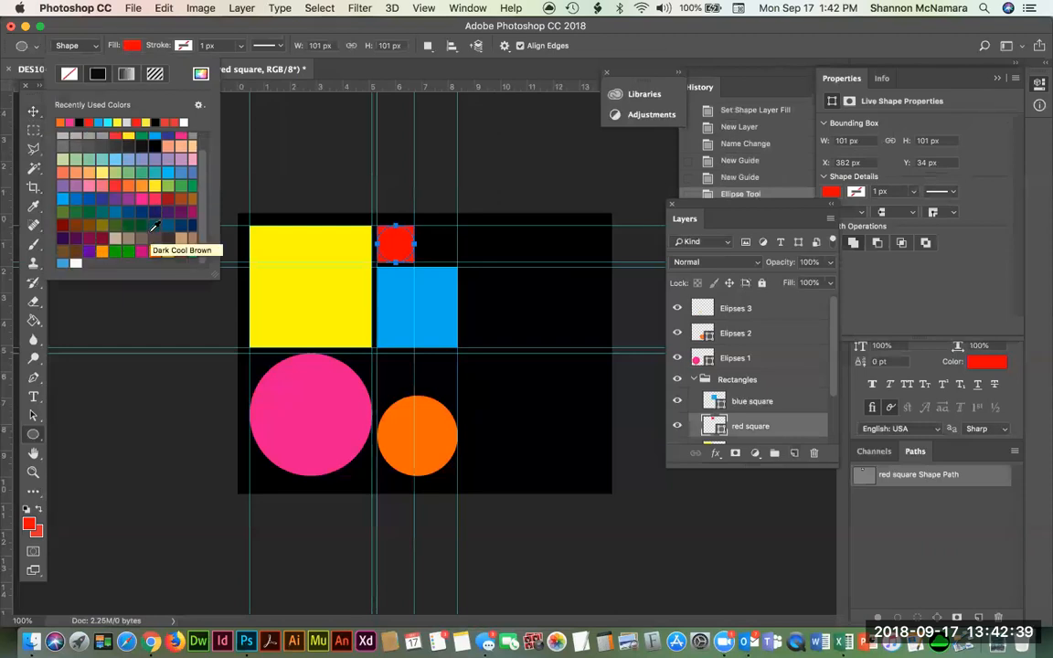
pyautogui.click(134, 252)
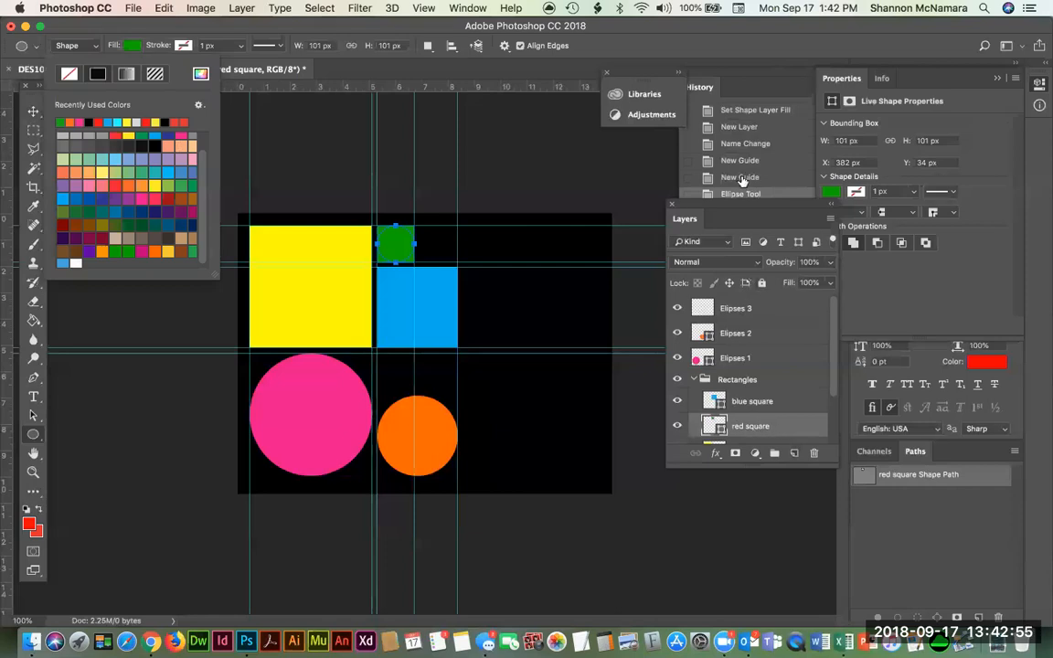
pyautogui.click(748, 85)
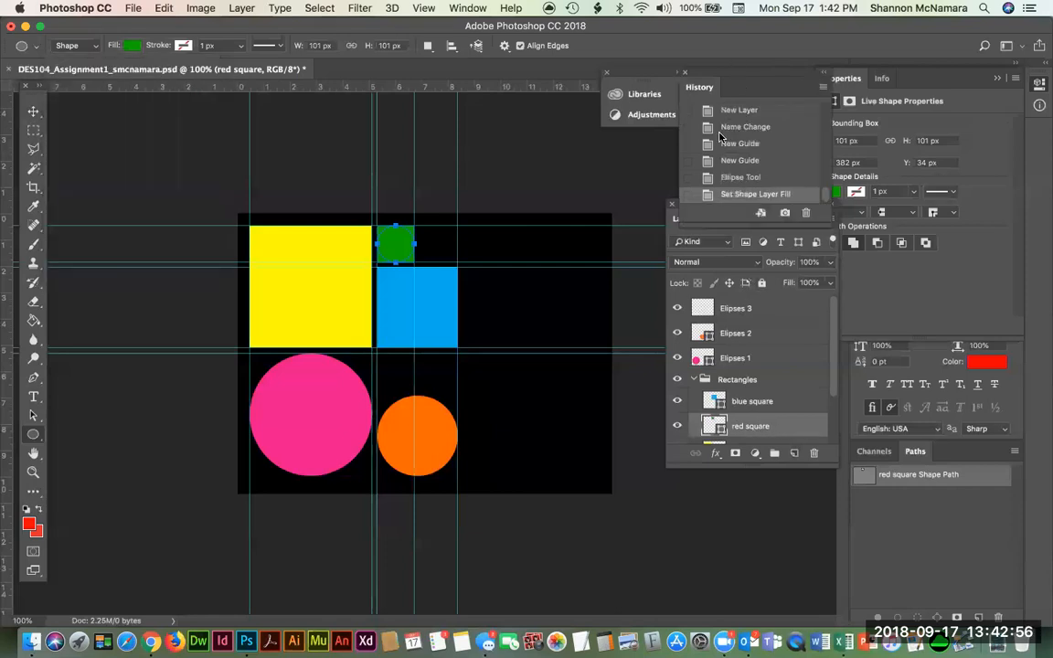
pyautogui.click(736, 178)
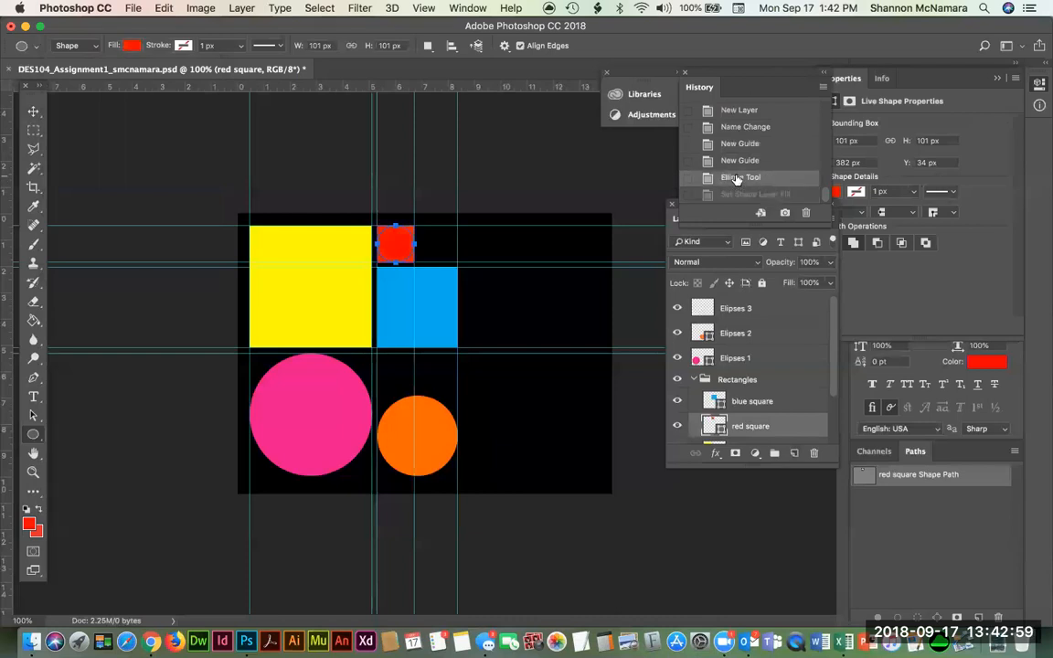
pyautogui.click(739, 161)
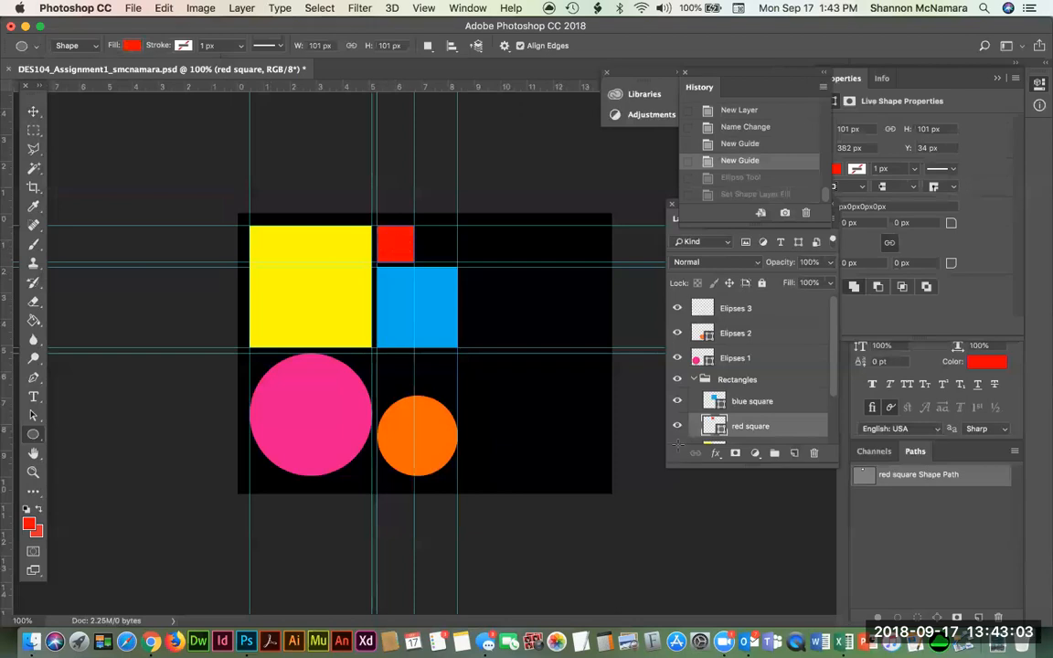
# Step: Draw a green 101 px circle over the red square on the Elipses 3 layer and move it straight down to Y 381 px
pyautogui.click(729, 309)
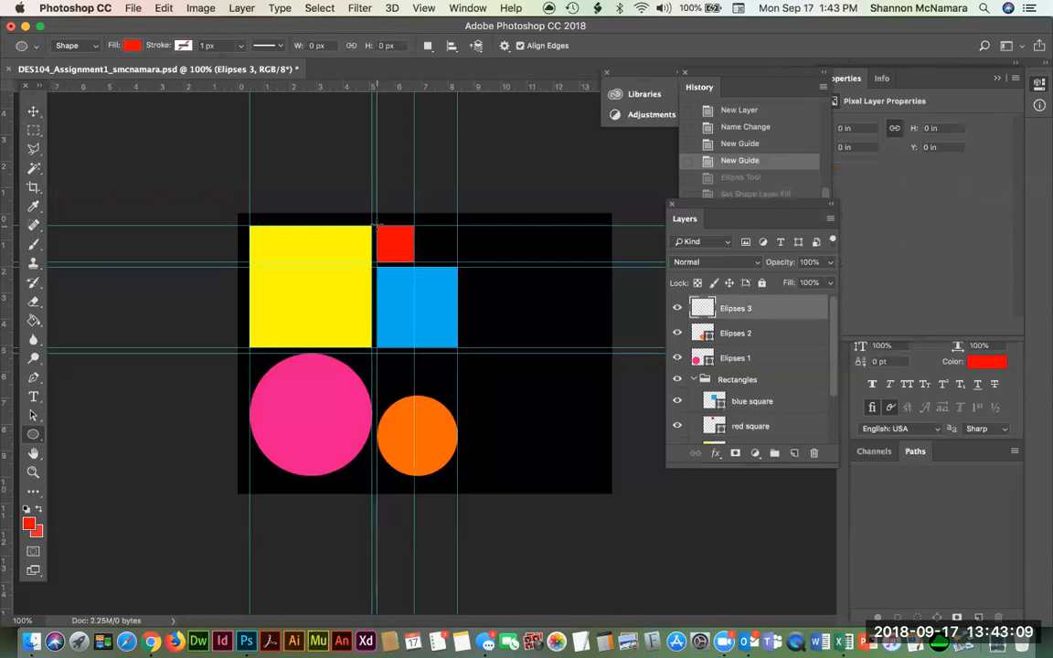
pyautogui.moveTo(376, 223); pyautogui.dragTo(414, 265)
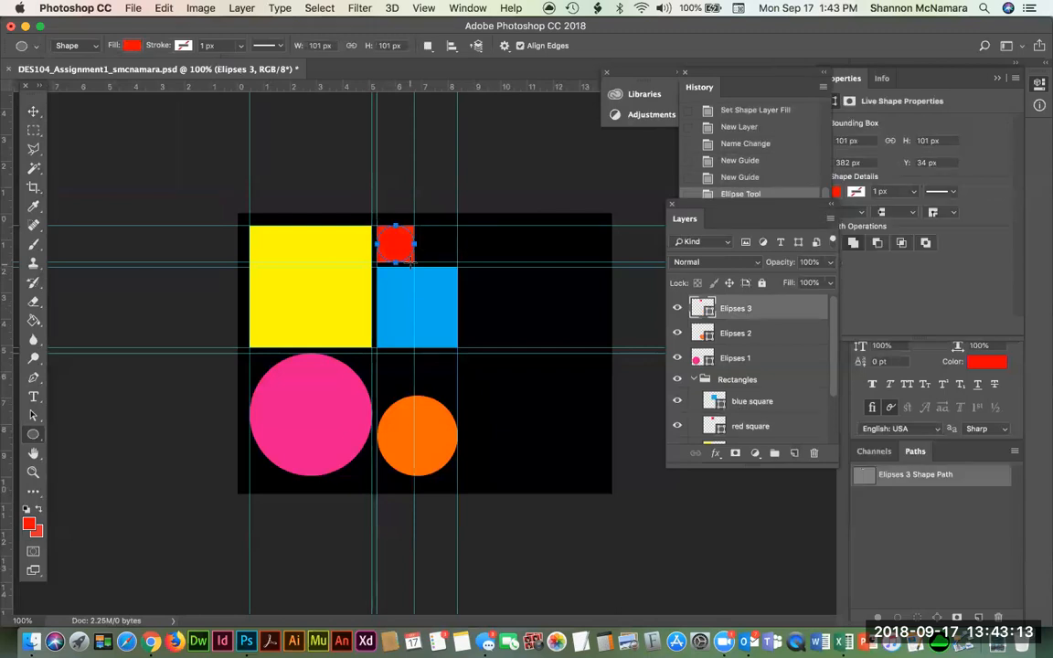
pyautogui.click(130, 46)
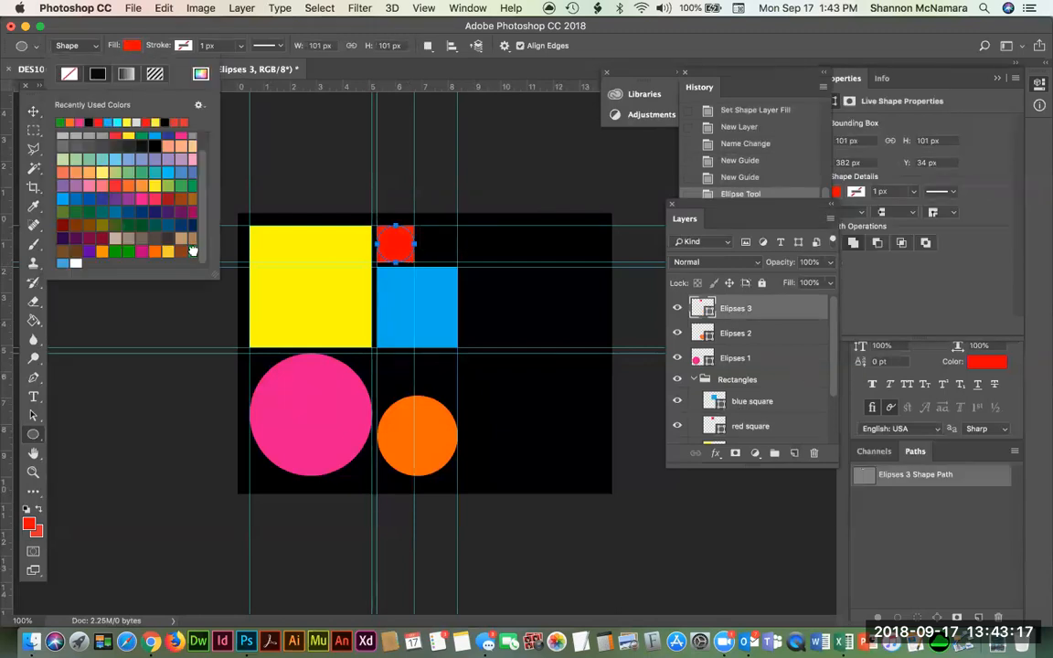
pyautogui.click(192, 248)
pyautogui.click(32, 111)
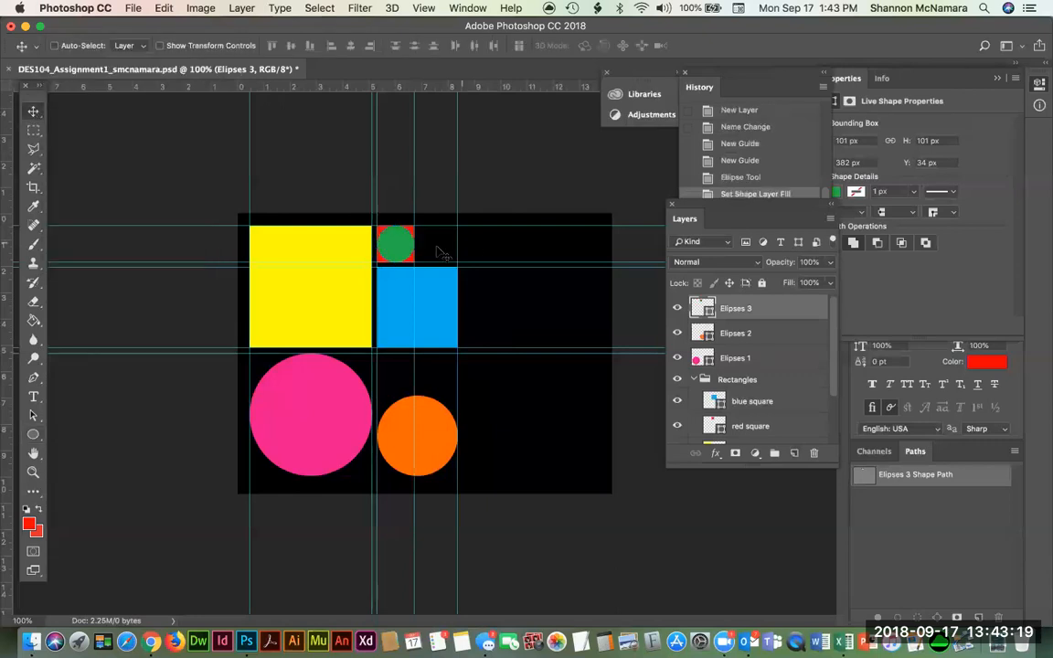
pyautogui.moveTo(399, 256); pyautogui.dragTo(399, 372)
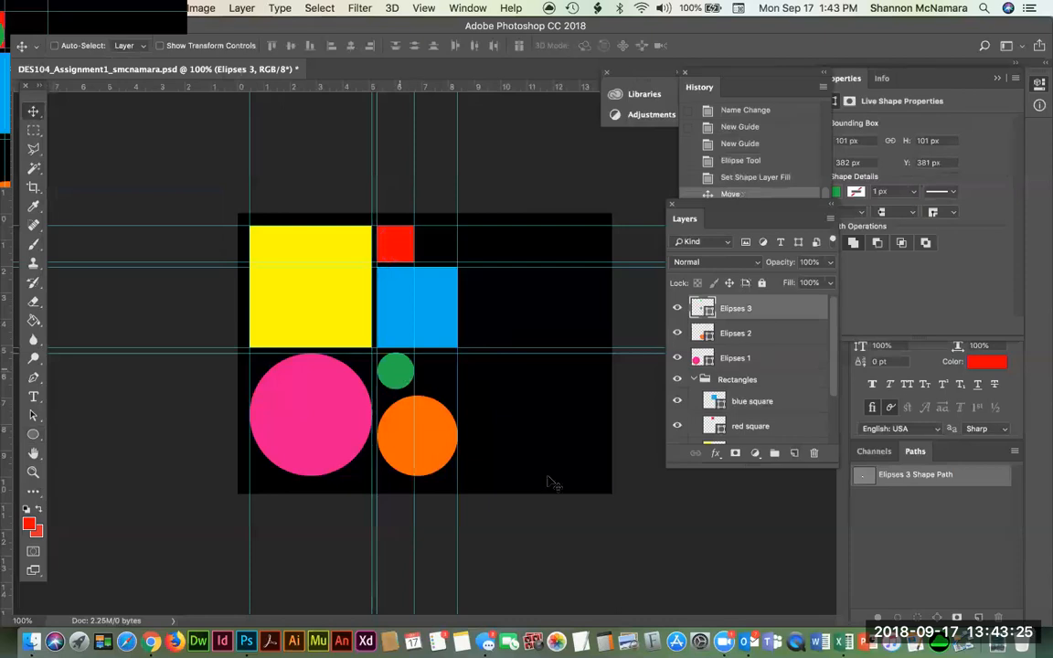
# Step: Group the Elipses 1, Elipses 2 and Elipses 3 layers and name the group Elipses
pyautogui.click(695, 379)
pyautogui.click(738, 359)
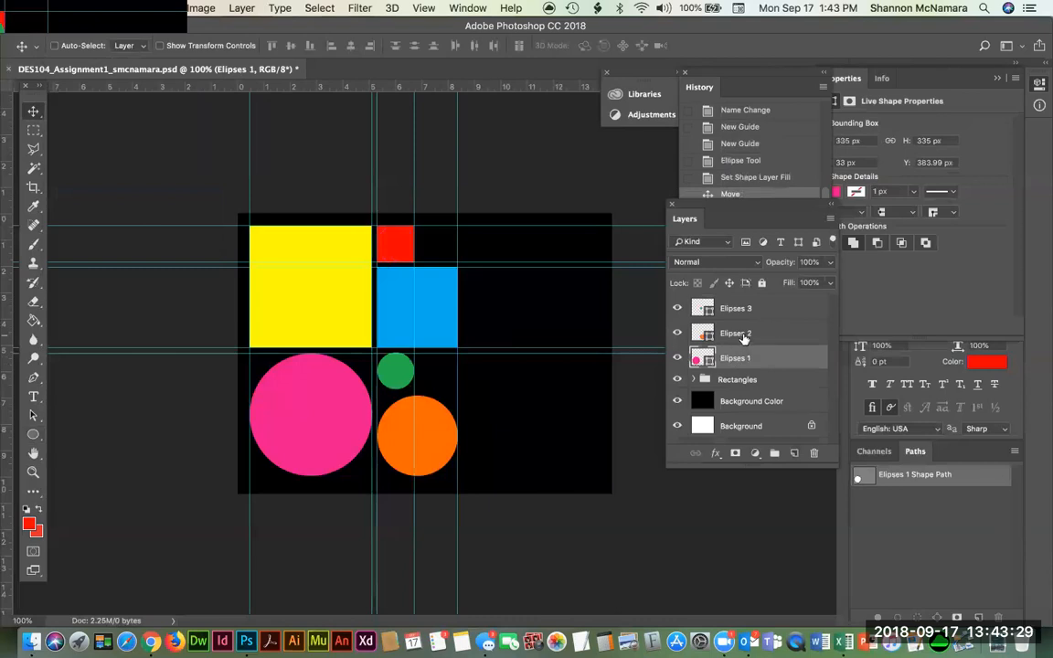
pyautogui.keyDown('shift'); pyautogui.click(731, 333); pyautogui.keyUp('shift')
pyautogui.keyDown('shift'); pyautogui.click(737, 309); pyautogui.keyUp('shift')
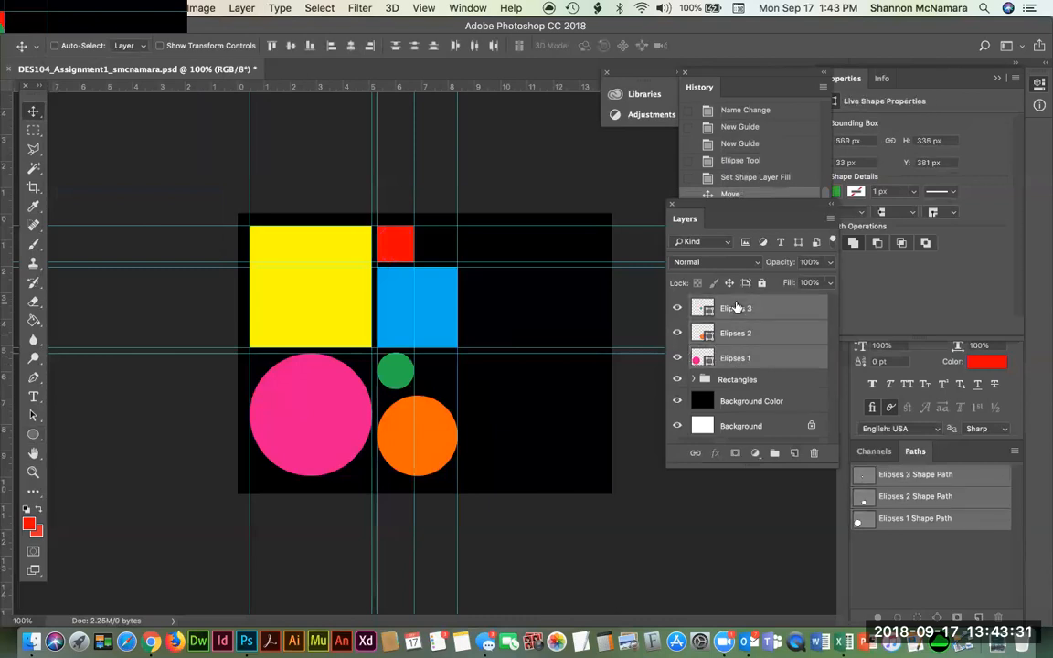
pyautogui.click(774, 454)
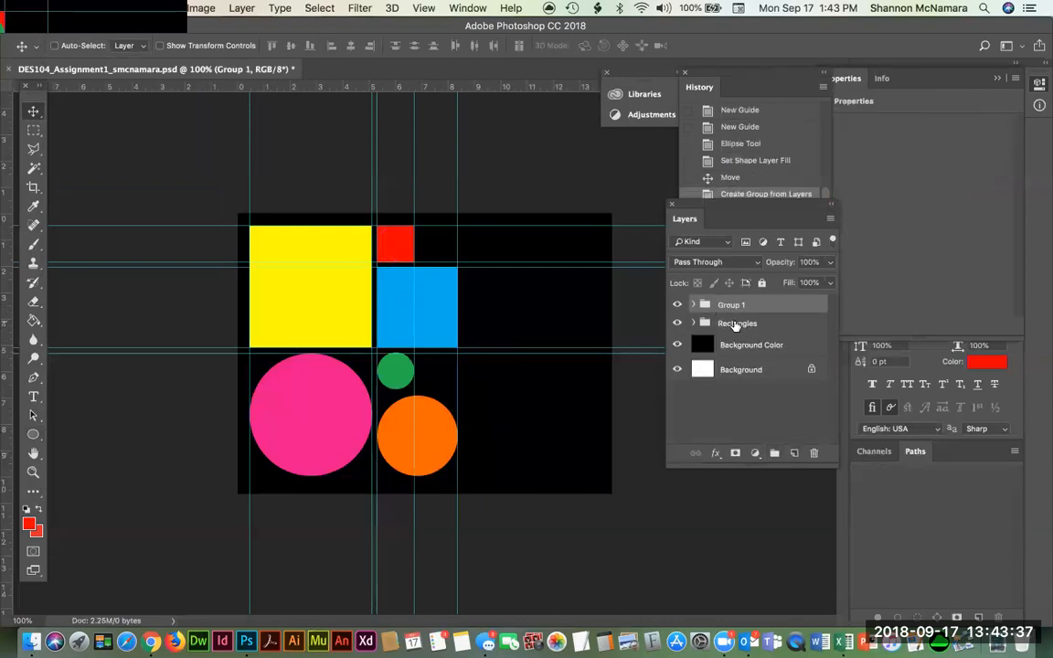
pyautogui.doubleClick(731, 307)
pyautogui.write('Ellipses')
pyautogui.press('Return')
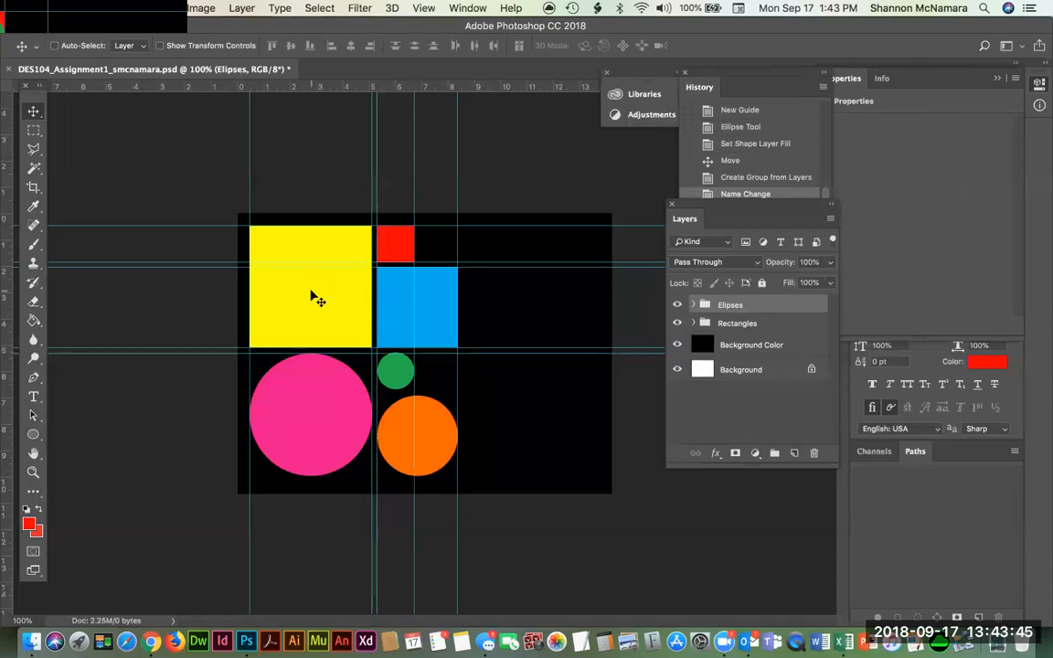
# Step: Create a new layer above the Elipses group and name it Custom 1
pyautogui.click(792, 453)
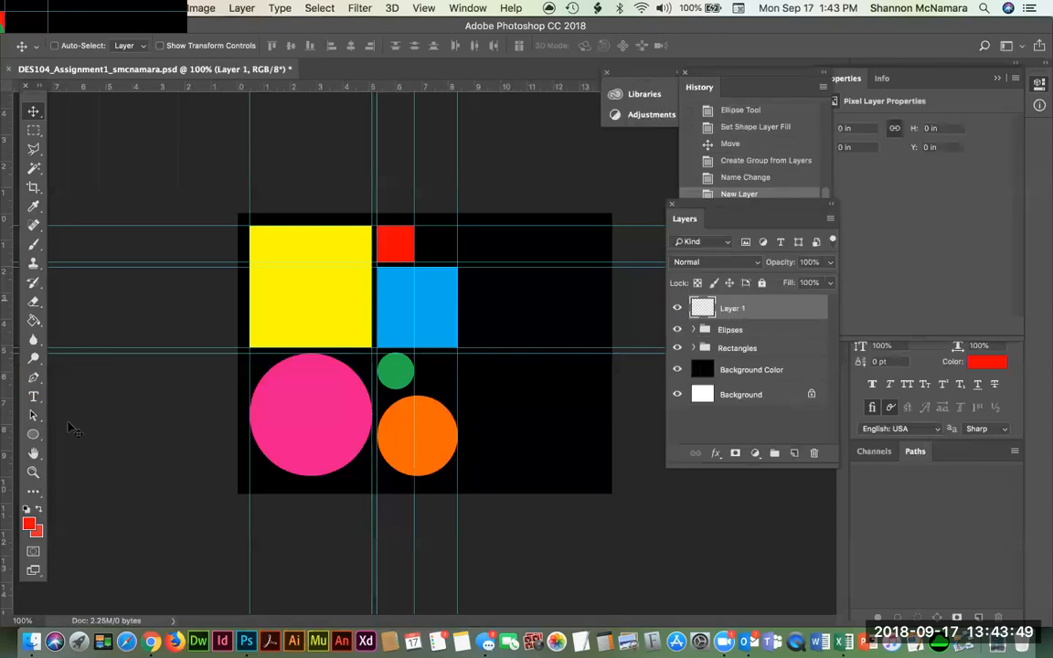
pyautogui.click(34, 437)
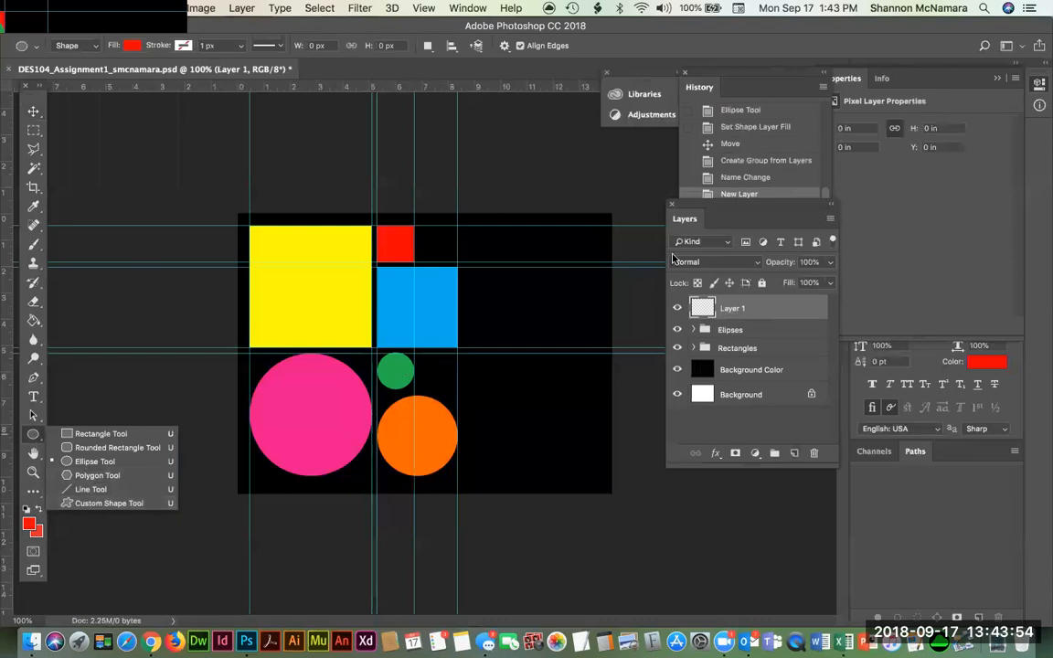
pyautogui.click(730, 313)
pyautogui.doubleClick(732, 308)
pyautogui.write('Custom 1')
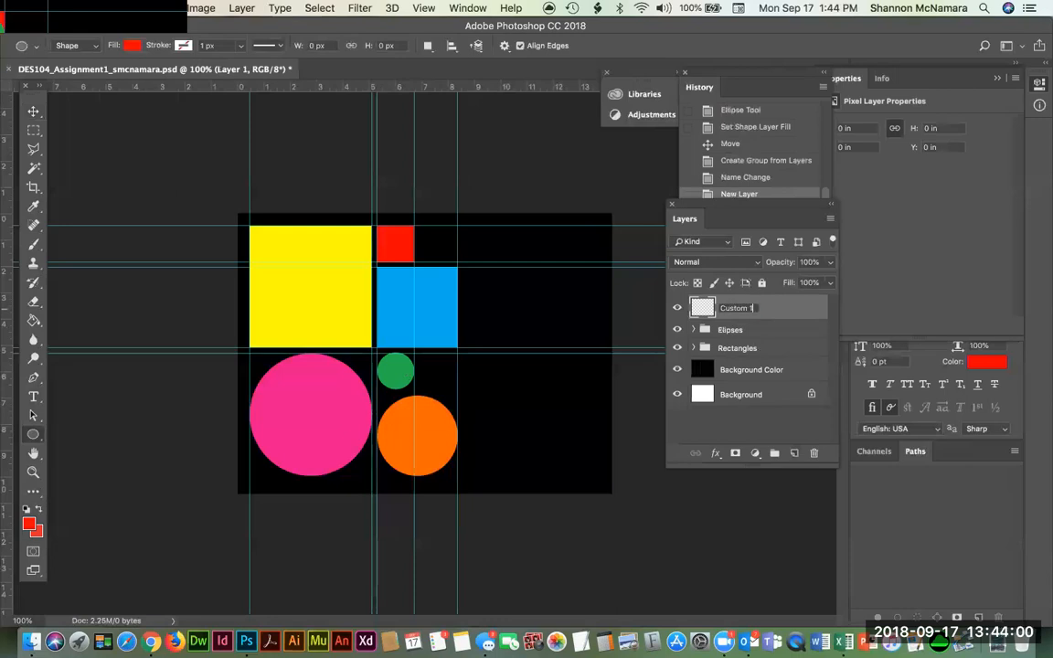
pyautogui.press('Return')
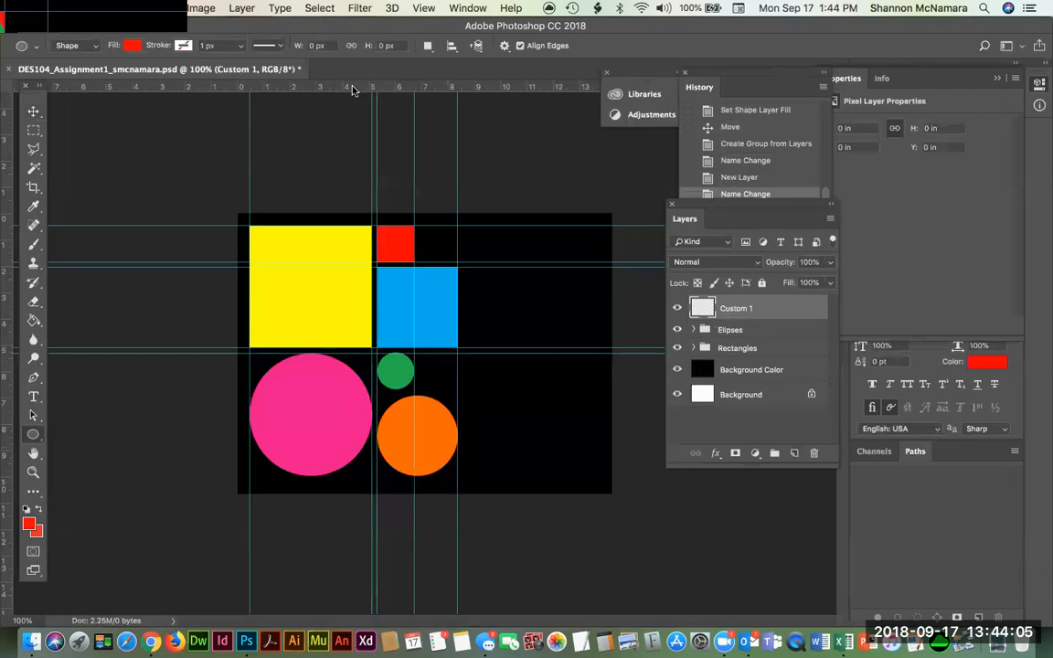
# Step: Add a horizontal guide and align it with the bottom edge of the pink circle on the Elipses 1 layer
pyautogui.moveTo(356, 87); pyautogui.dragTo(336, 476)
pyautogui.click(693, 330)
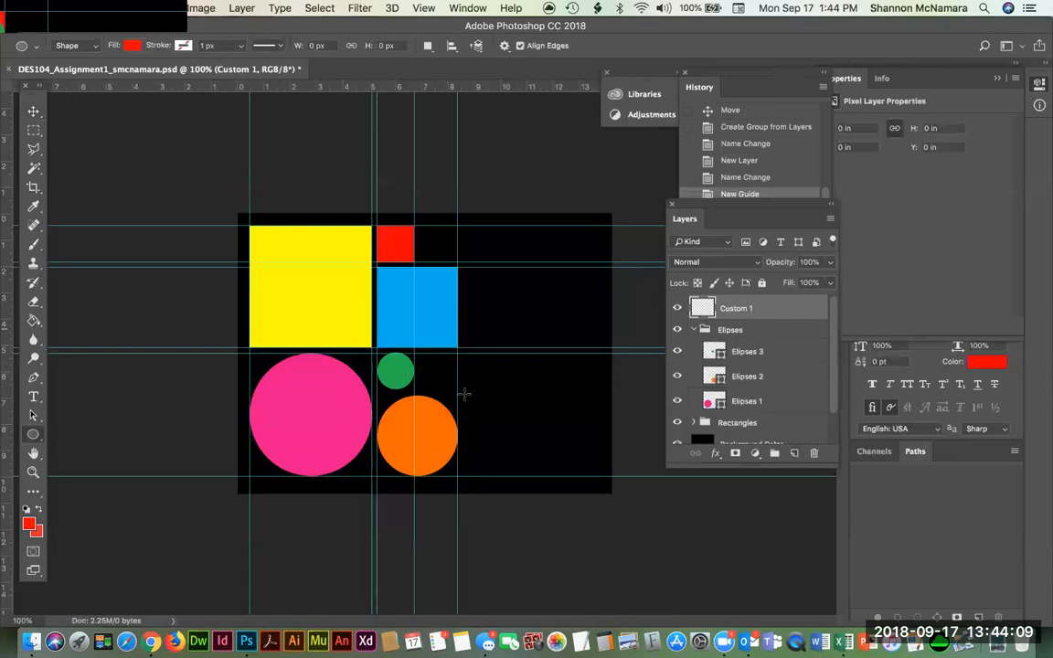
pyautogui.click(708, 402)
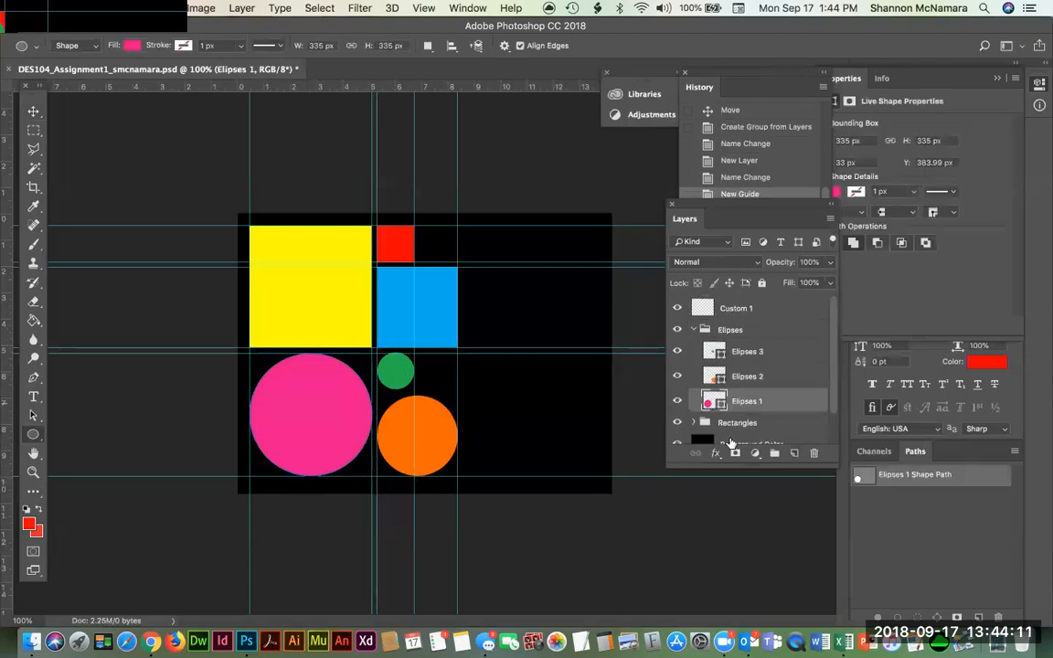
pyautogui.click(33, 110)
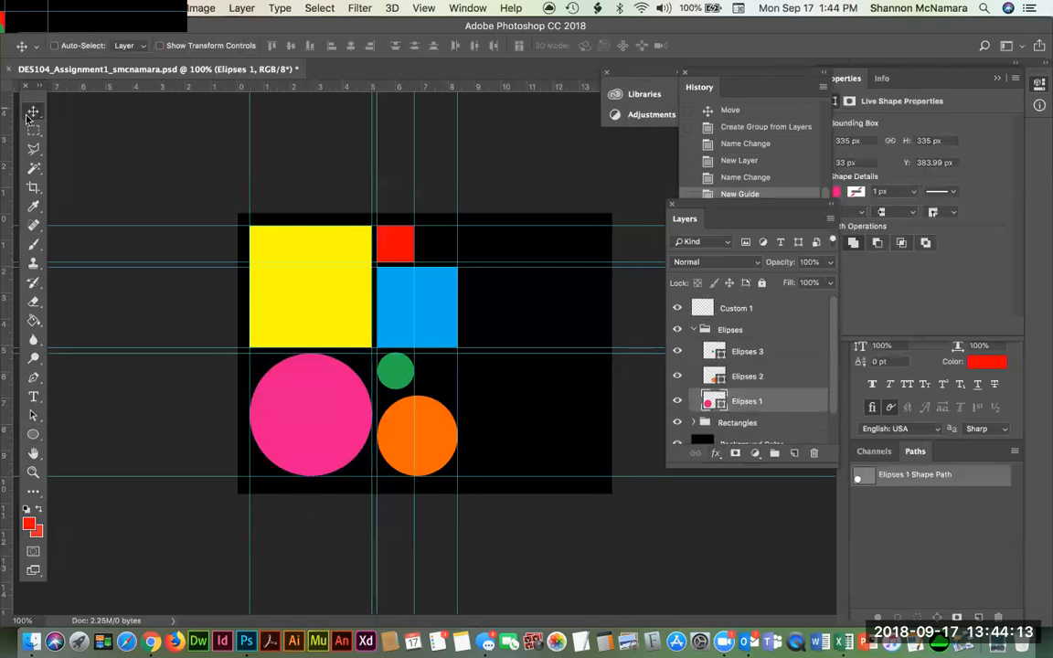
pyautogui.moveTo(537, 476)
pyautogui.mouseDown()
pyautogui.moveTo(537, 427)
pyautogui.moveTo(538, 475)
pyautogui.mouseUp()
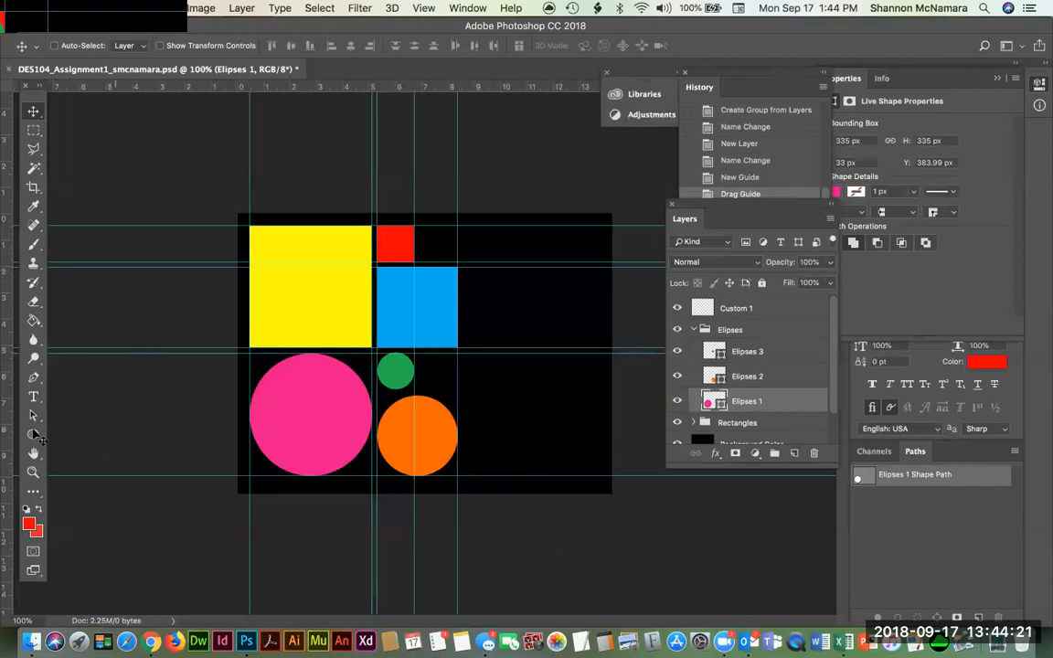
# Step: Add a vertical guide a small gap right of the blue square and a horizontal guide aligned with the orange circle's top edge
pyautogui.moveTo(8, 422); pyautogui.dragTo(462, 391)
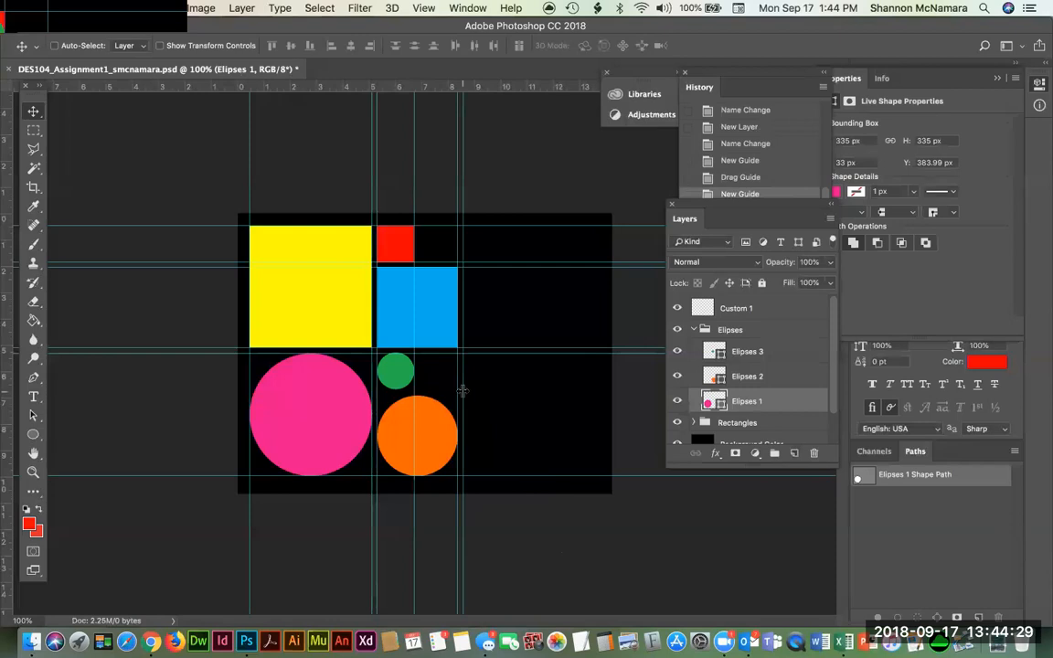
pyautogui.moveTo(480, 82); pyautogui.dragTo(437, 395)
pyautogui.click(797, 372)
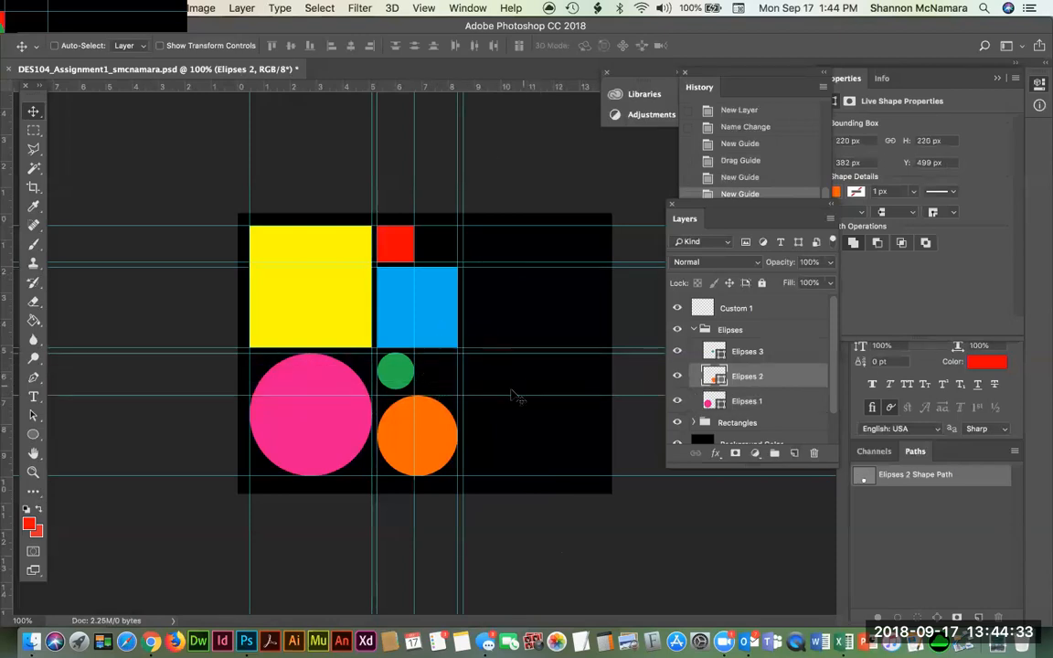
pyautogui.moveTo(509, 394); pyautogui.dragTo(508, 395)
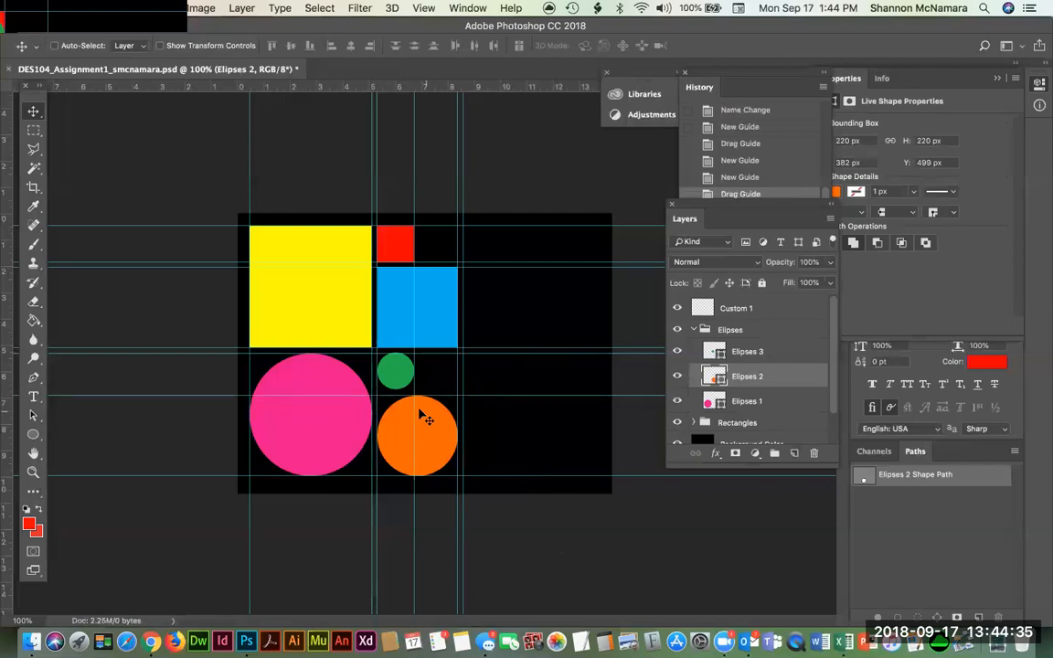
# Step: Add a horizontal guide at the green circle's bottom edge and collapse the Elipses group
pyautogui.click(751, 352)
pyautogui.moveTo(390, 83); pyautogui.dragTo(389, 361)
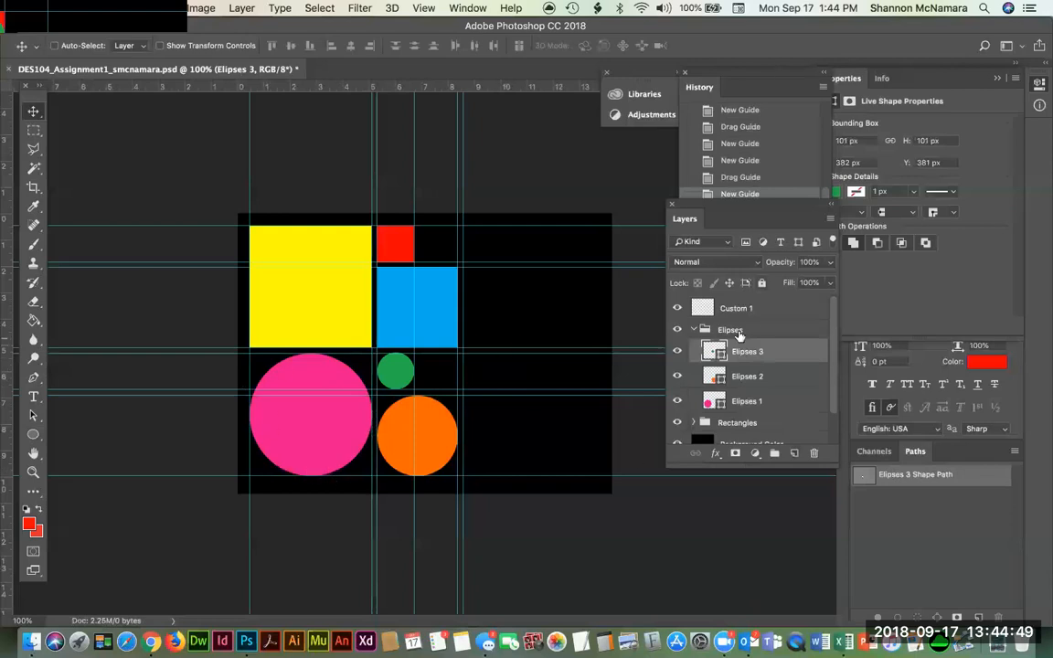
pyautogui.click(694, 331)
pyautogui.click(695, 331)
# Step: On the Custom 1 layer, draw a paw print custom shape about 334 by 335 px, fitted to the guides around the pink circle
pyautogui.click(793, 307)
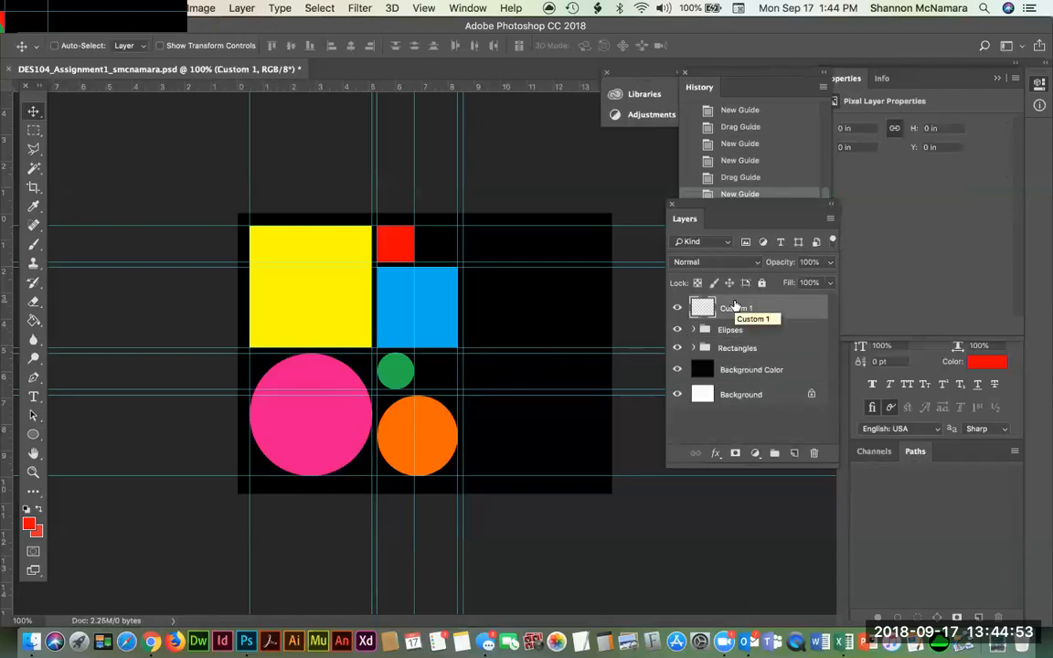
pyautogui.click(33, 435)
pyautogui.click(91, 502)
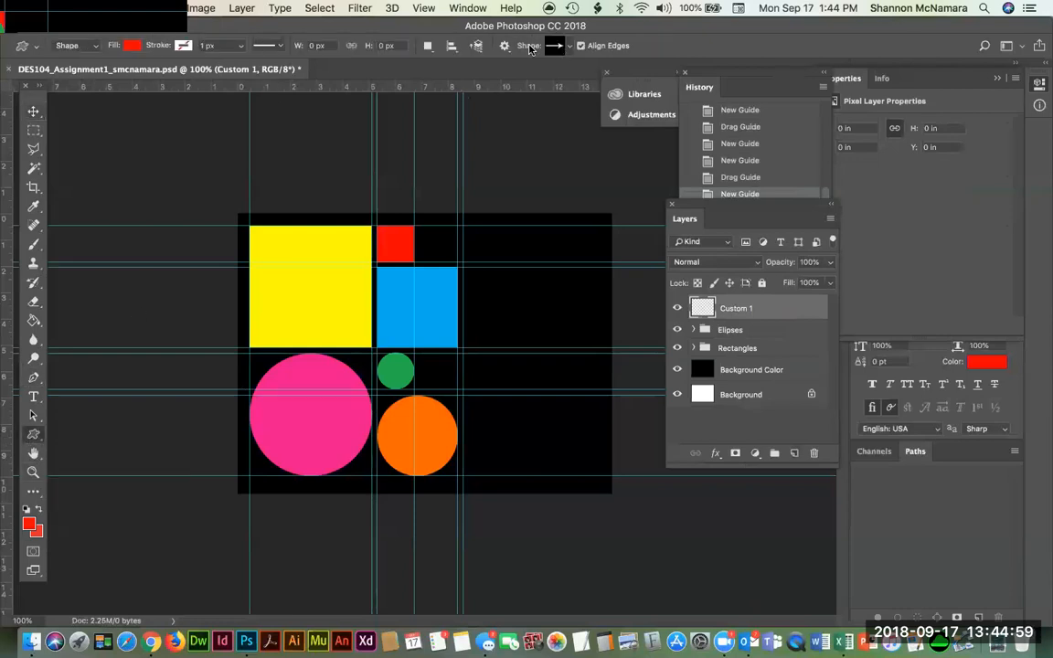
pyautogui.click(553, 45)
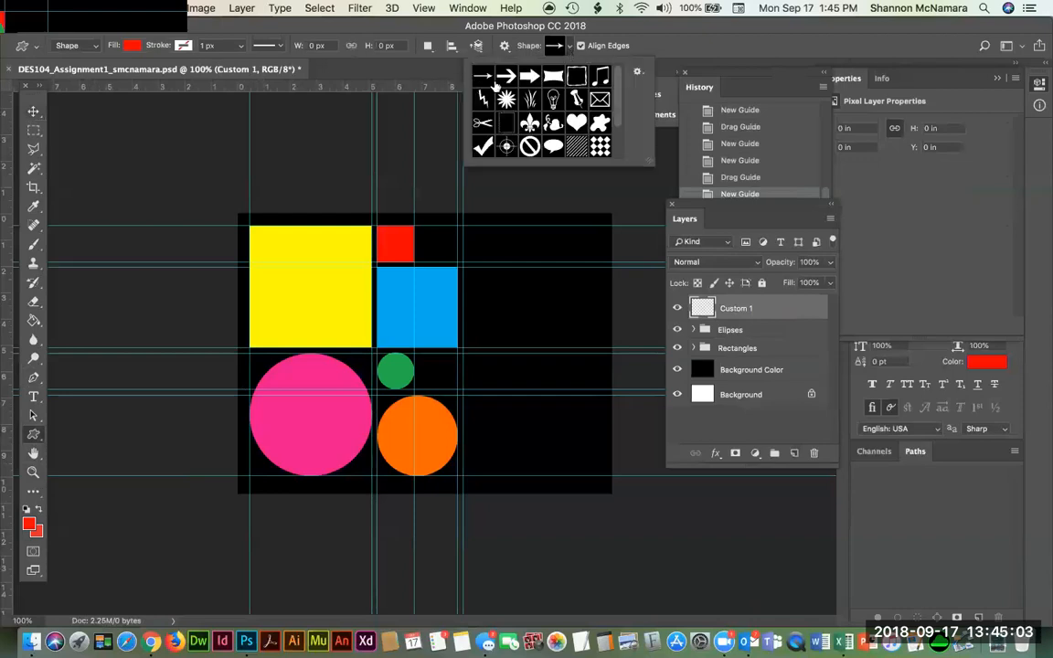
pyautogui.scroll(-1, 494, 85)
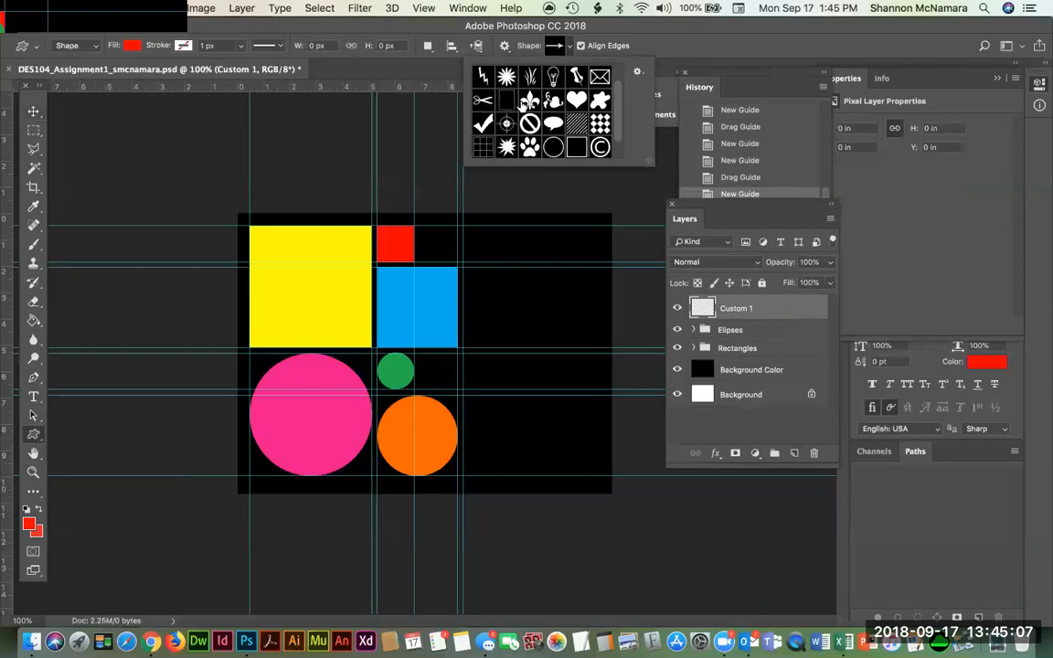
pyautogui.scroll(-1, 522, 106)
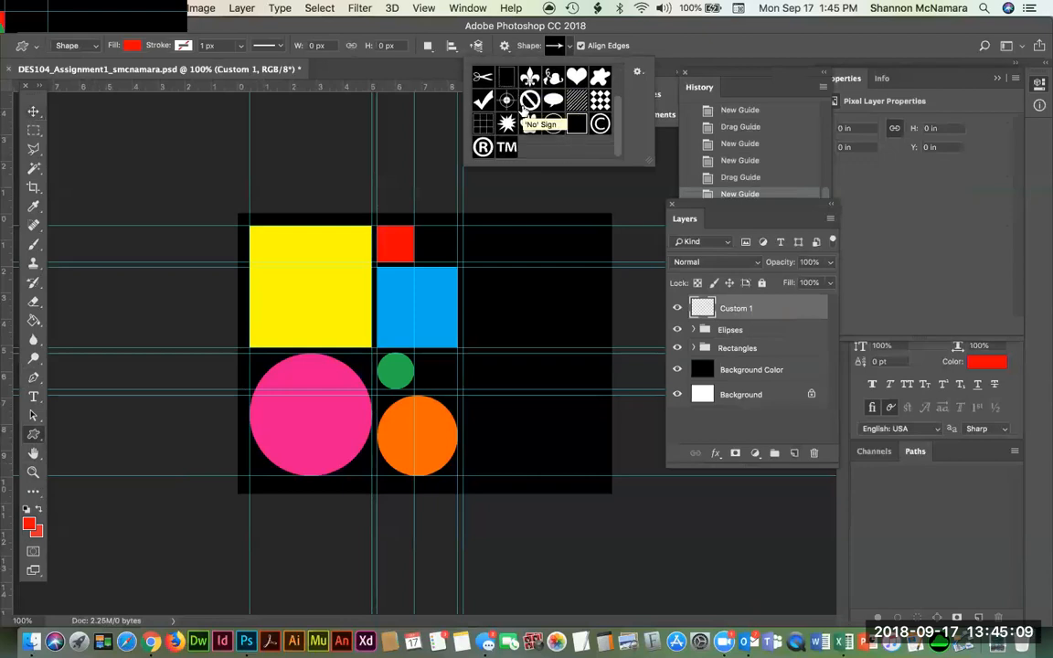
pyautogui.scroll(1, 524, 107)
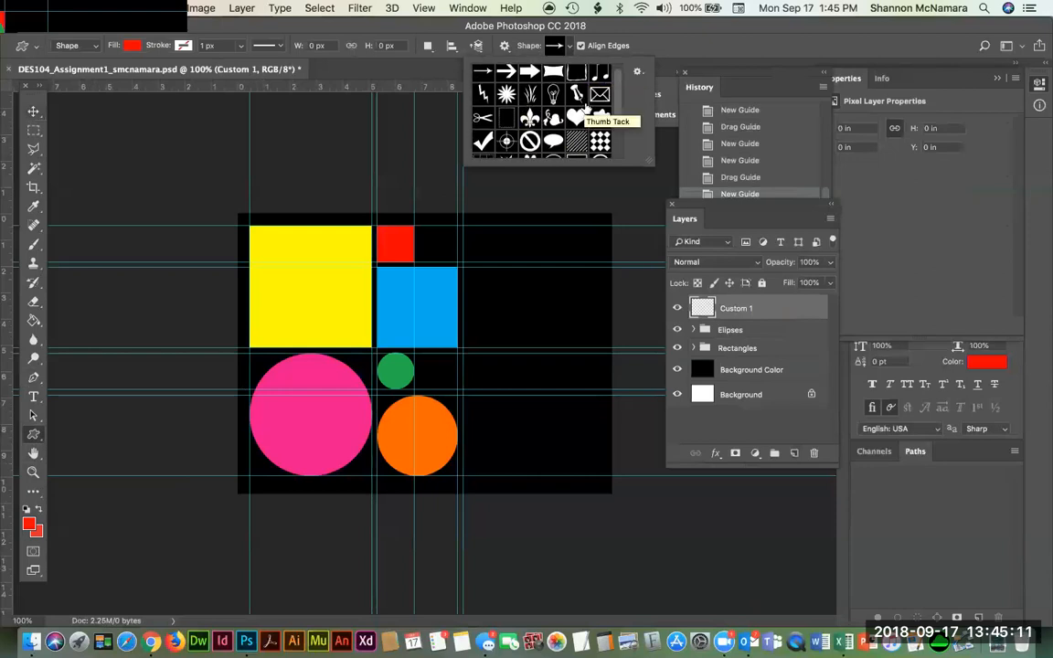
pyautogui.scroll(-1, 591, 107)
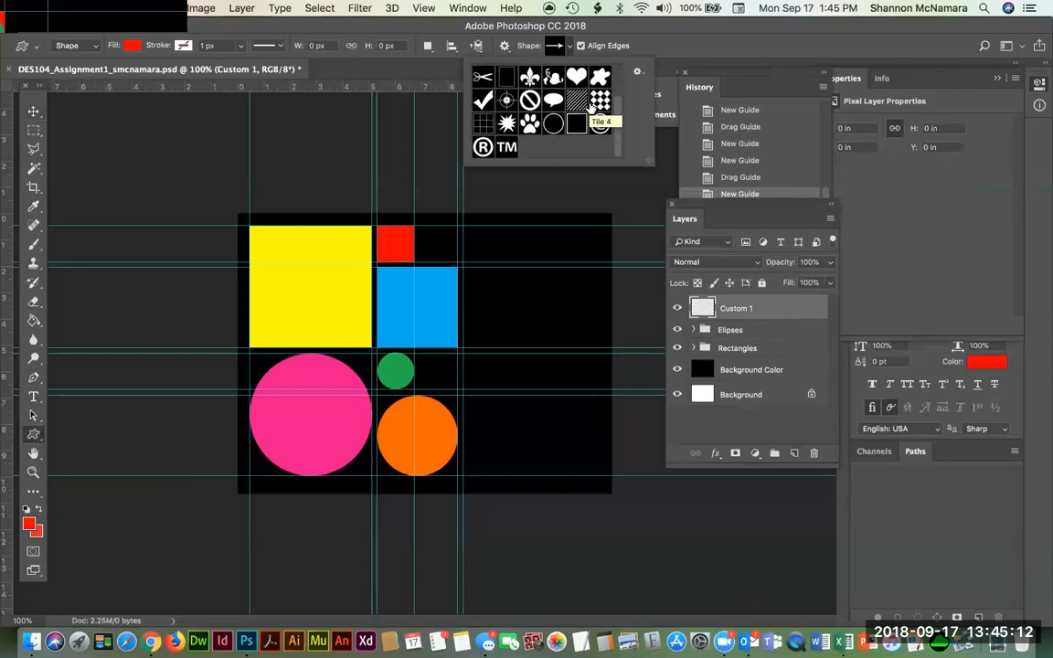
pyautogui.click(530, 123)
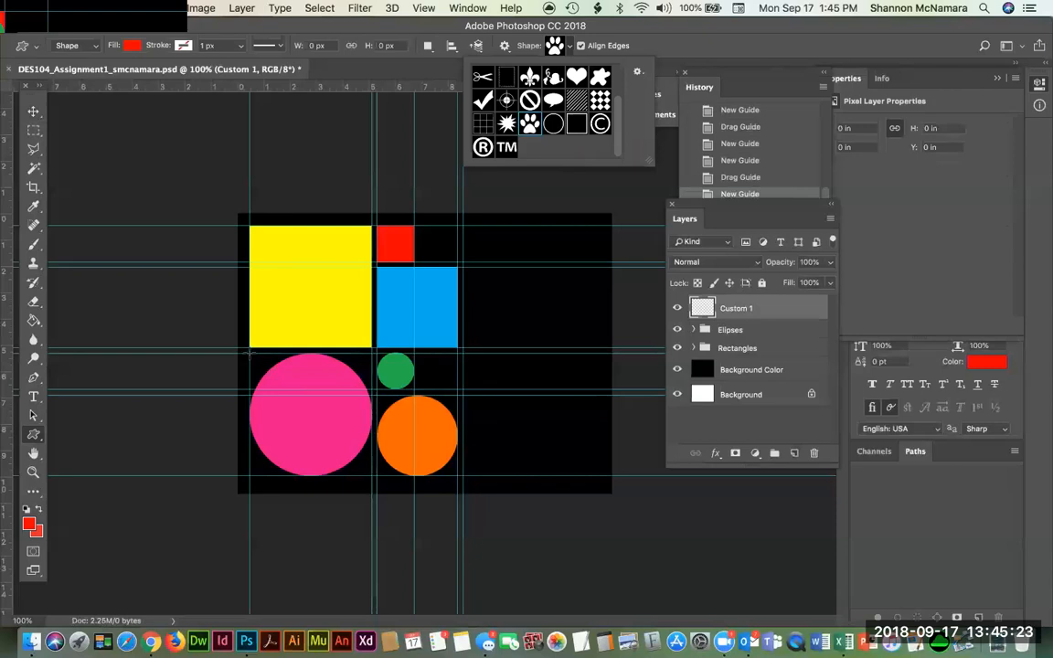
pyautogui.moveTo(249, 352); pyautogui.dragTo(367, 482)
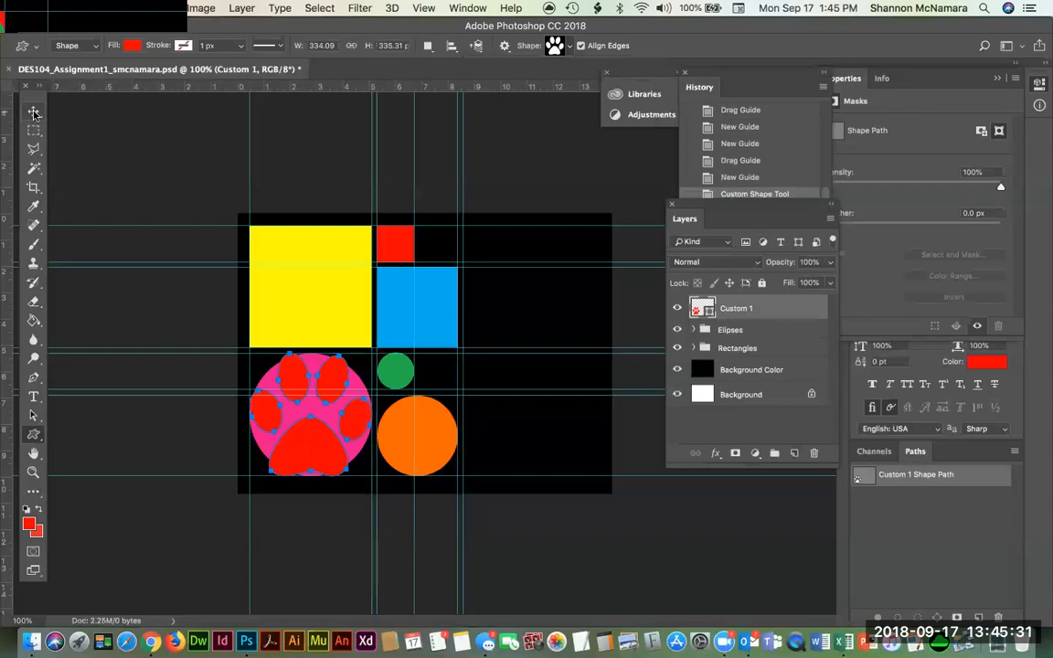
# Step: Fill the large paw print with white and move it horizontally to the vertical guide just right of the orange circle
pyautogui.click(132, 46)
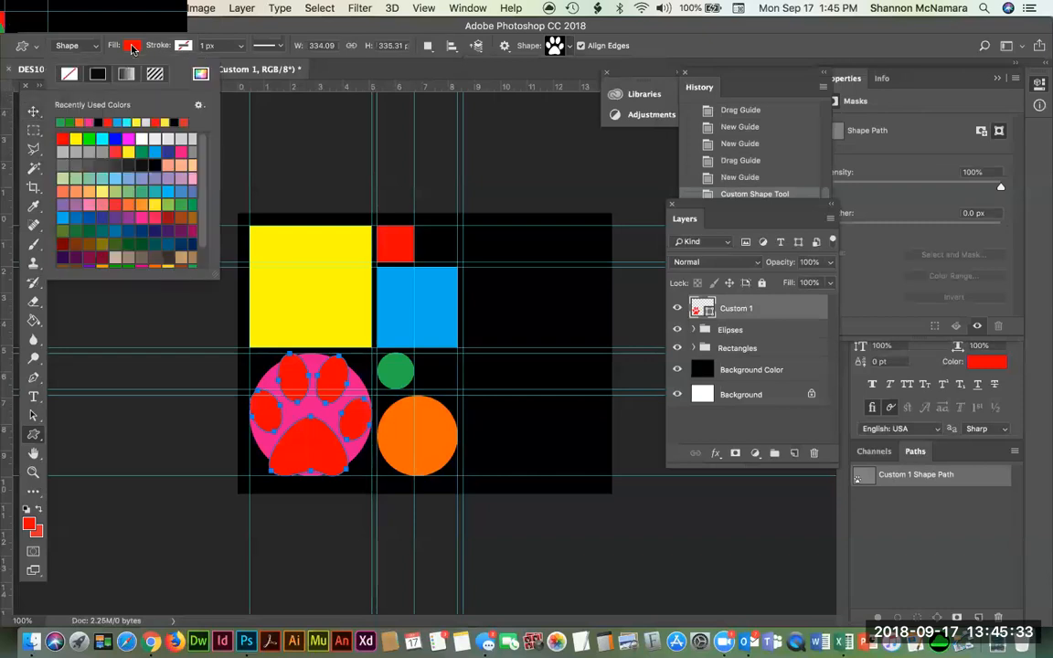
pyautogui.click(129, 123)
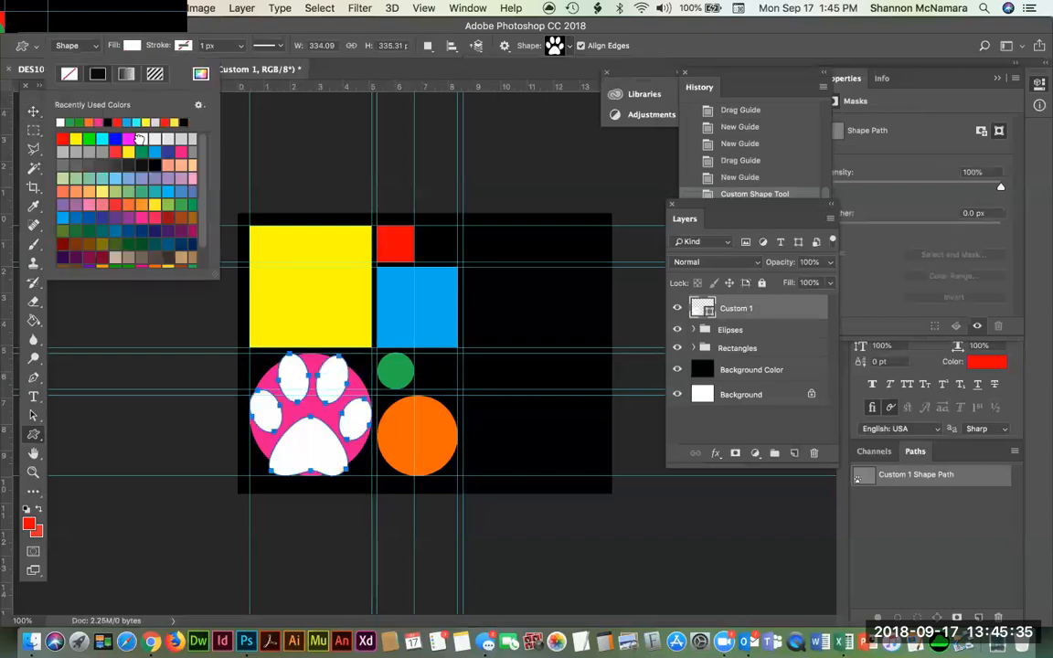
pyautogui.click(33, 110)
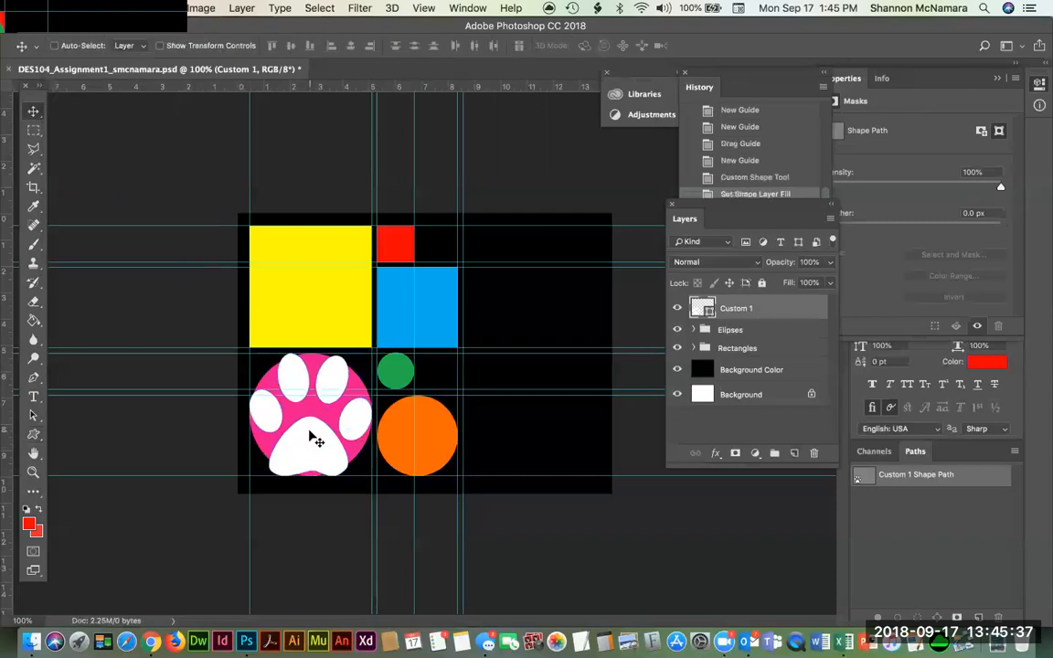
pyautogui.moveTo(314, 451); pyautogui.dragTo(529, 455)
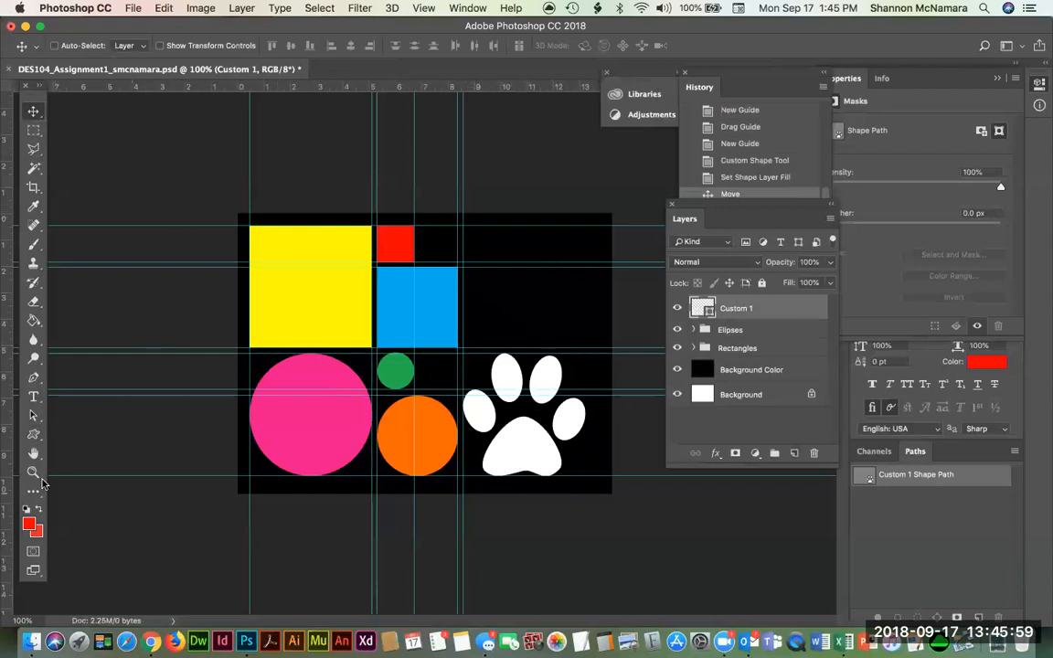
# Step: Create a new layer above Custom 1 and name it Custom 2
pyautogui.click(33, 436)
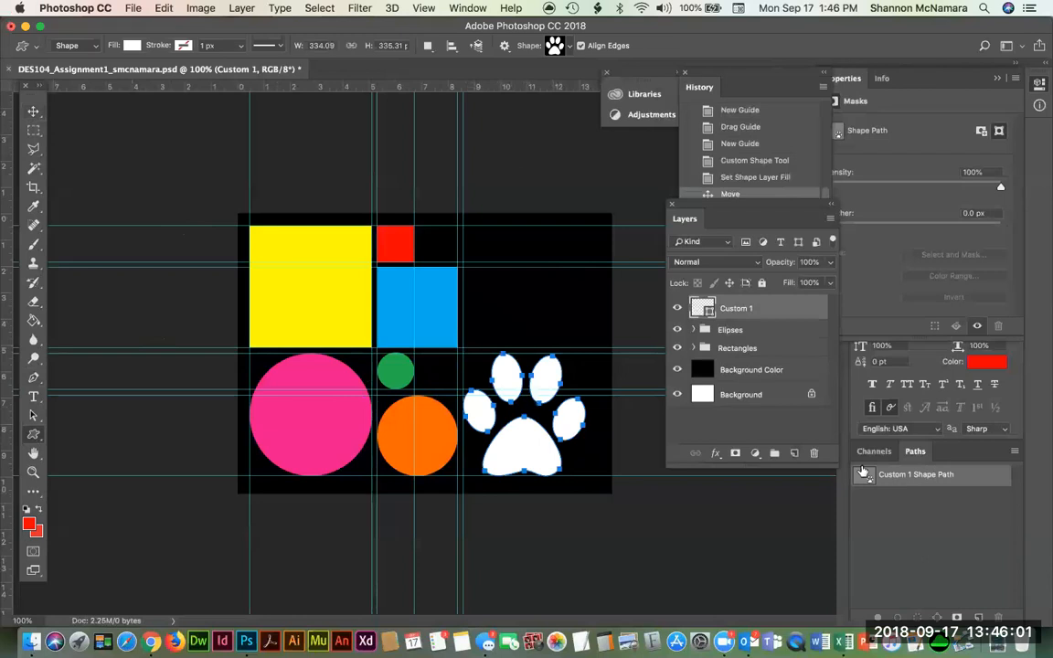
pyautogui.click(795, 454)
pyautogui.doubleClick(732, 308)
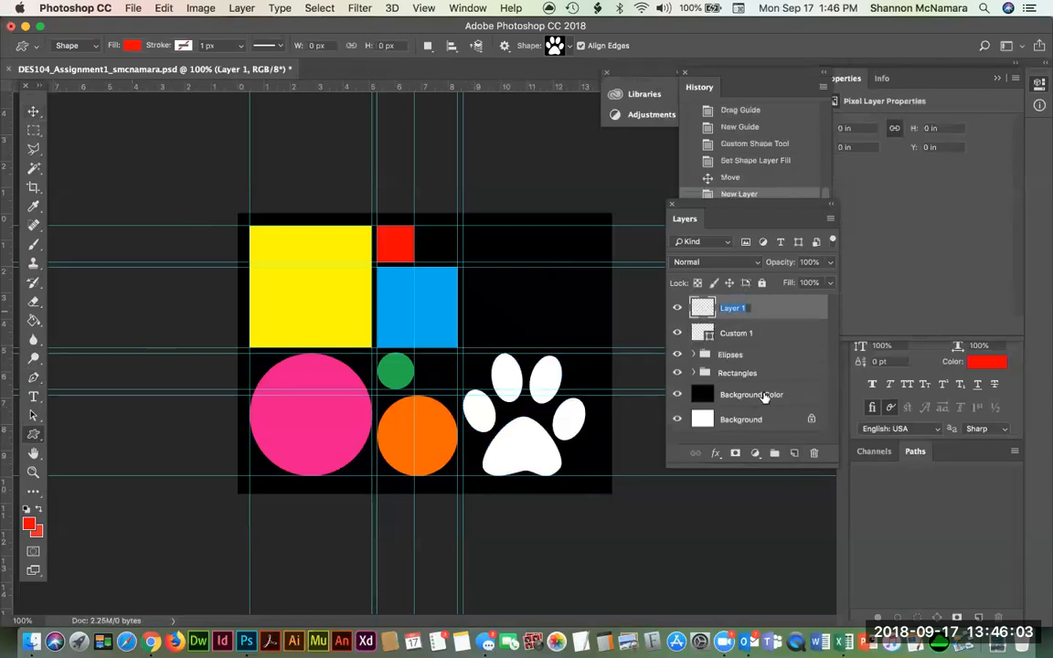
pyautogui.write('Custom 2')
pyautogui.press('Return')
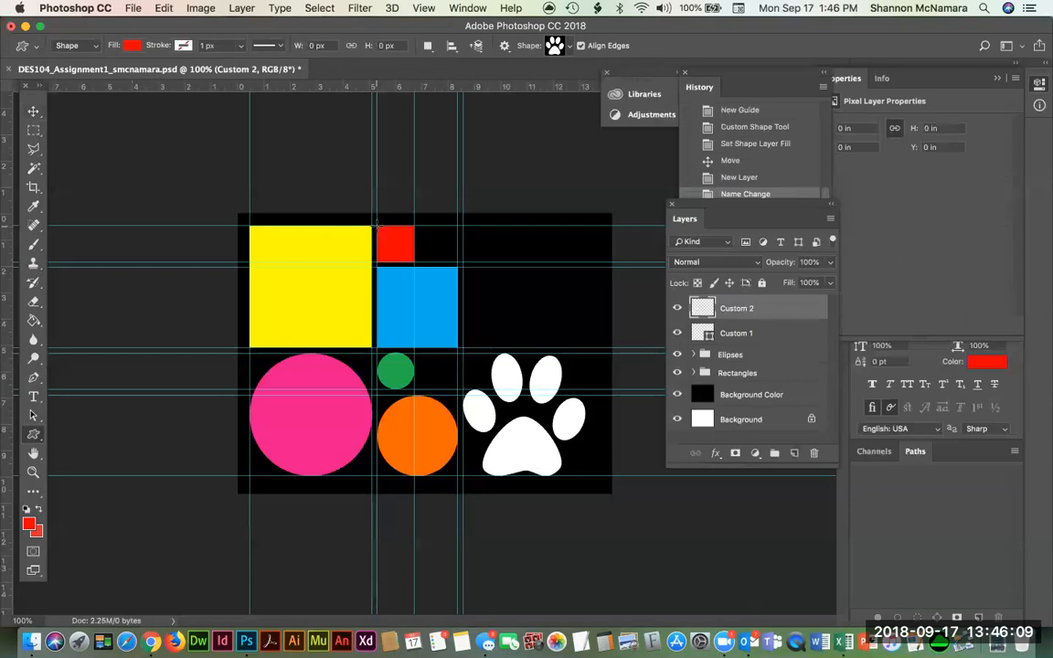
# Step: Draw a paw print about 101 px wide over the red square, and move it above the white paw, flush with its outer edge
pyautogui.moveTo(380, 229); pyautogui.dragTo(408, 261)
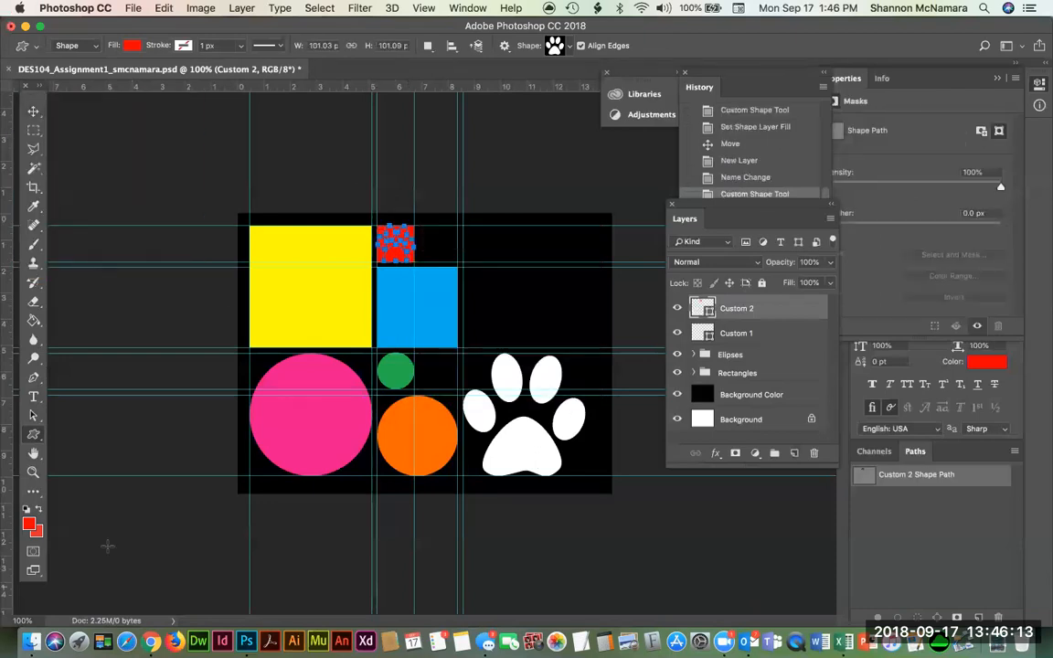
pyautogui.click(33, 111)
pyautogui.moveTo(395, 249); pyautogui.dragTo(564, 333)
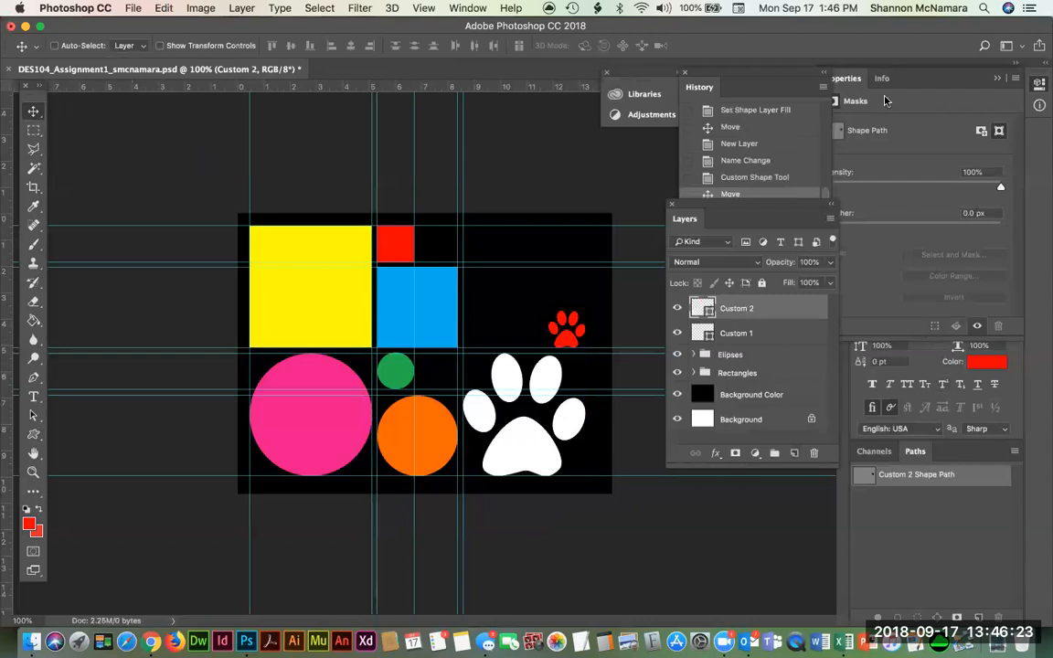
pyautogui.click(840, 81)
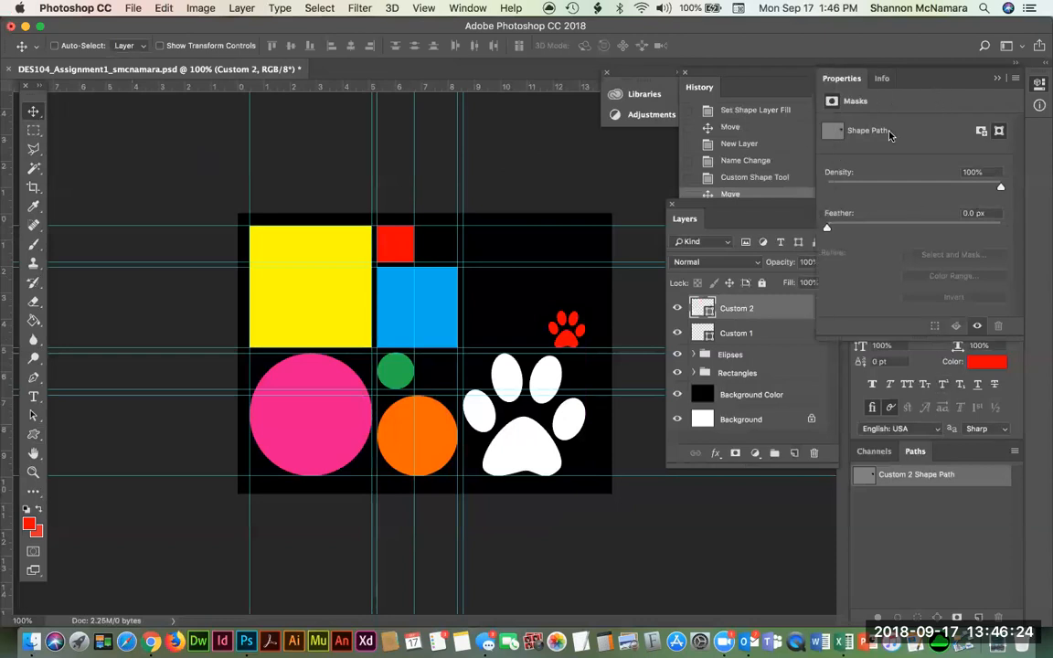
pyautogui.click(881, 79)
pyautogui.click(841, 80)
pyautogui.doubleClick(701, 308)
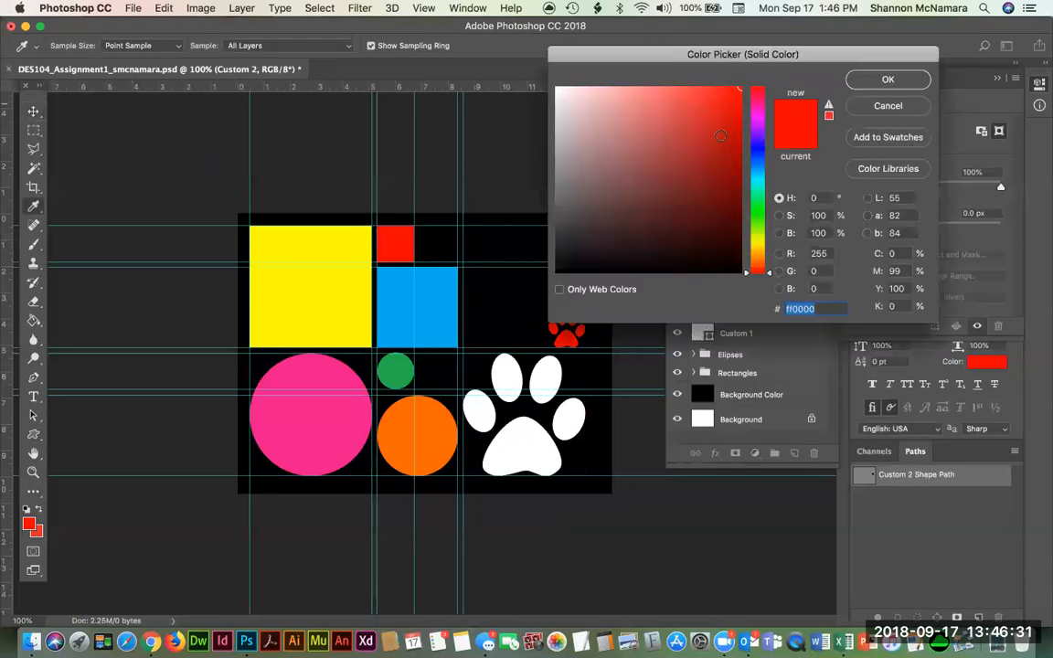
pyautogui.click(891, 78)
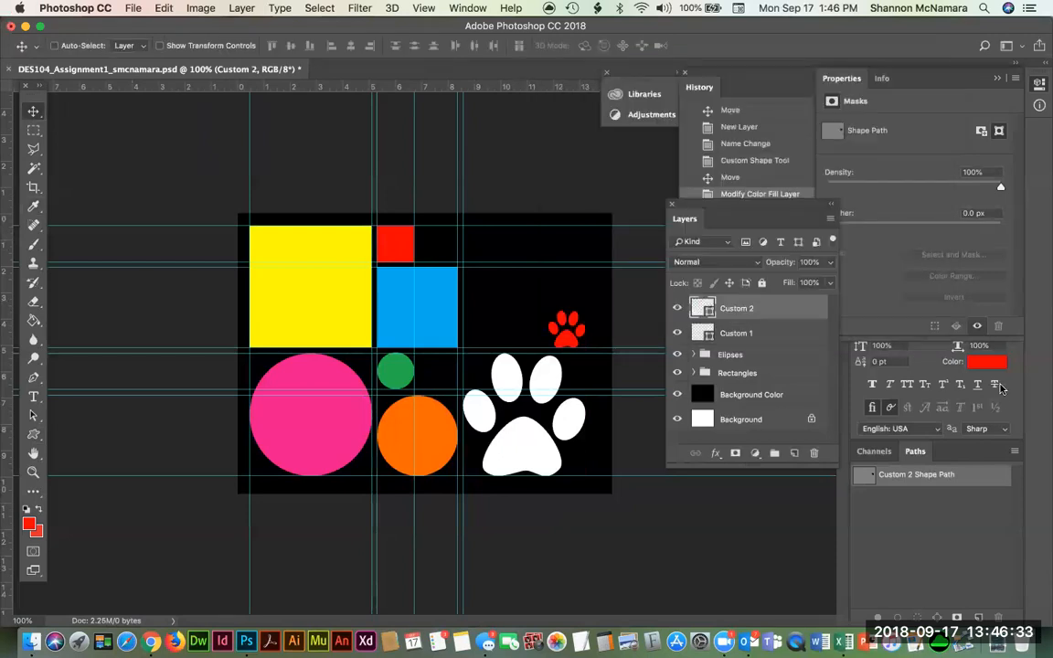
pyautogui.click(833, 128)
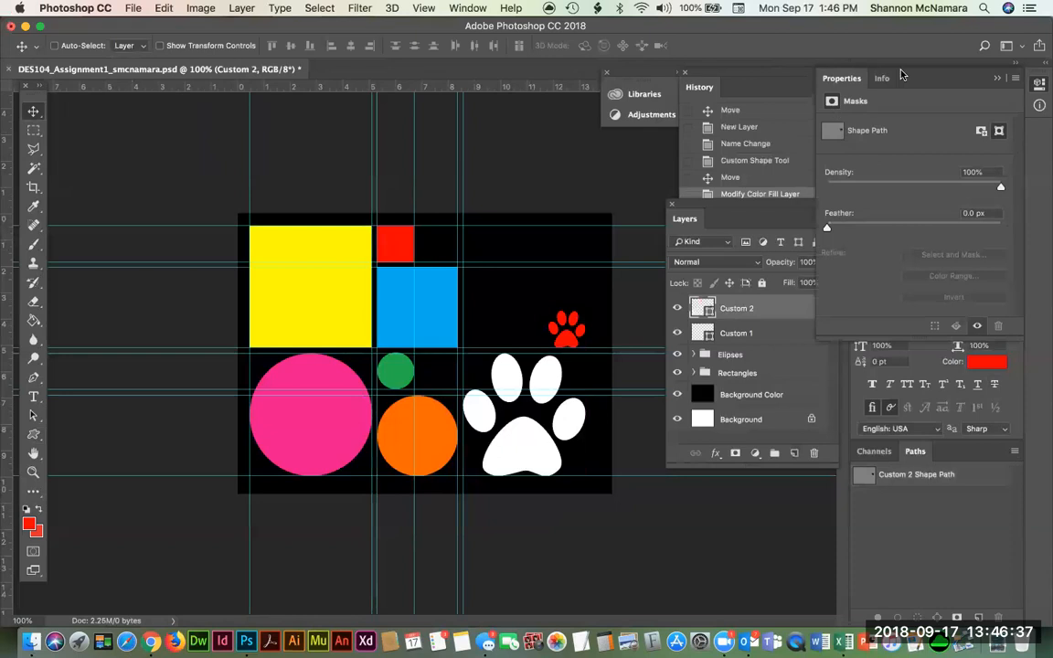
pyautogui.click(762, 179)
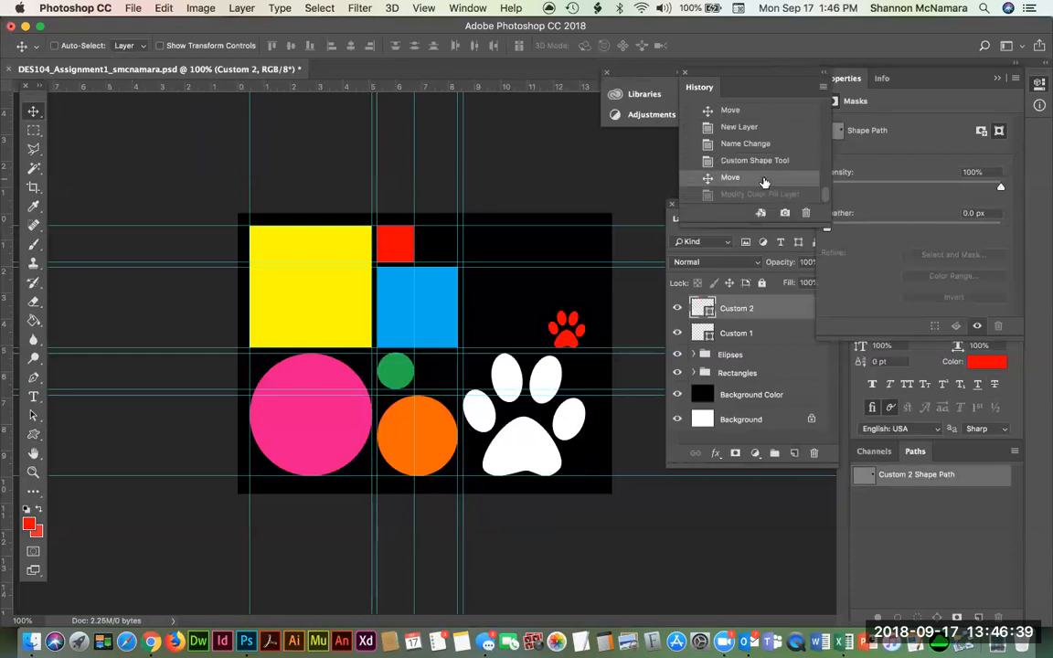
pyautogui.click(855, 103)
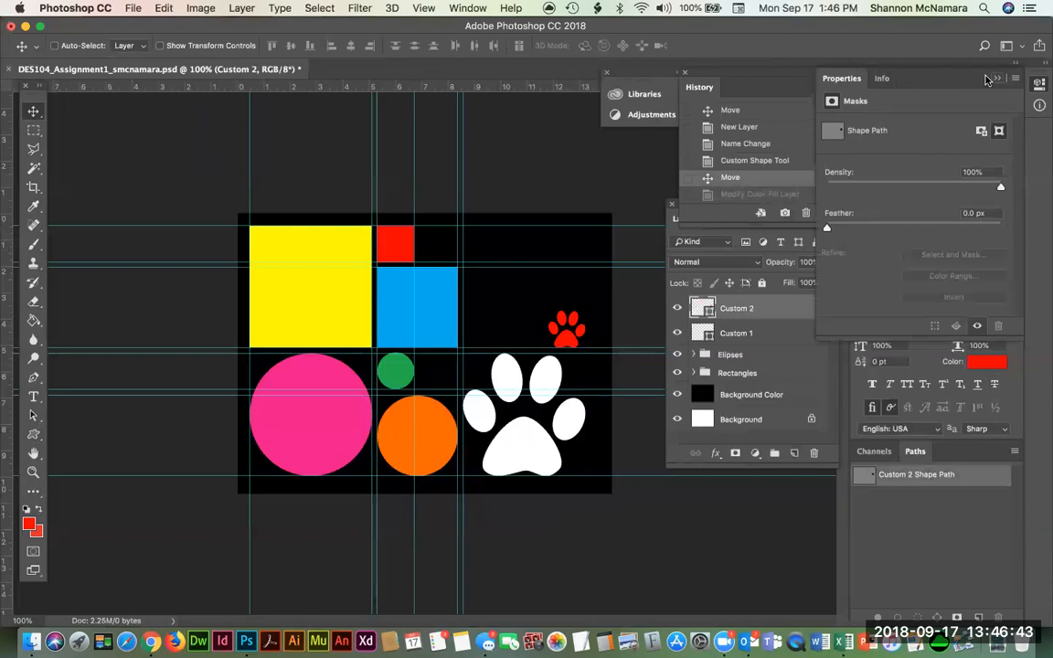
pyautogui.click(880, 80)
pyautogui.click(840, 78)
pyautogui.click(747, 161)
pyautogui.click(731, 178)
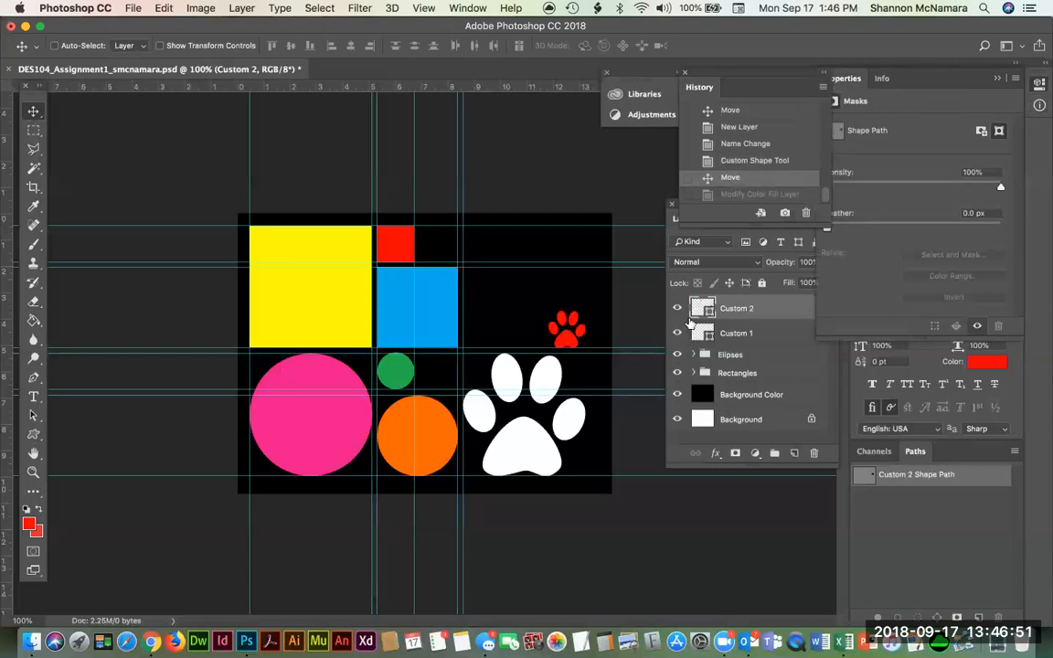
# Step: Change the fill colour of the small paw on the Custom 2 layer to turquoise 00ffc0
pyautogui.doubleClick(701, 307)
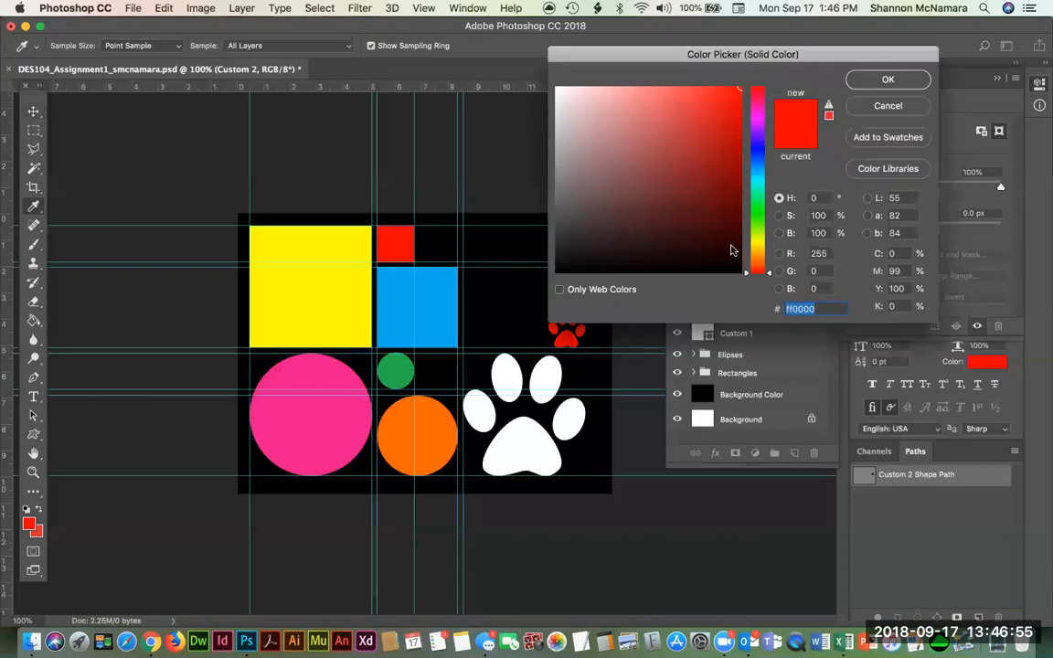
pyautogui.click(757, 215)
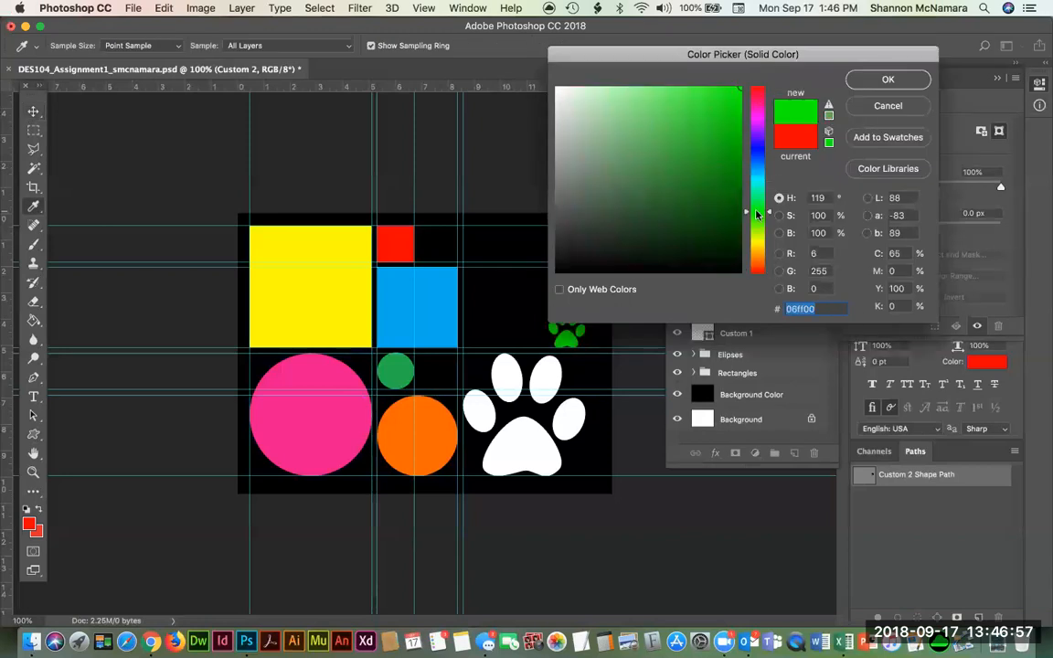
pyautogui.moveTo(756, 214)
pyautogui.mouseDown()
pyautogui.moveTo(757, 173)
pyautogui.moveTo(767, 188)
pyautogui.mouseUp()
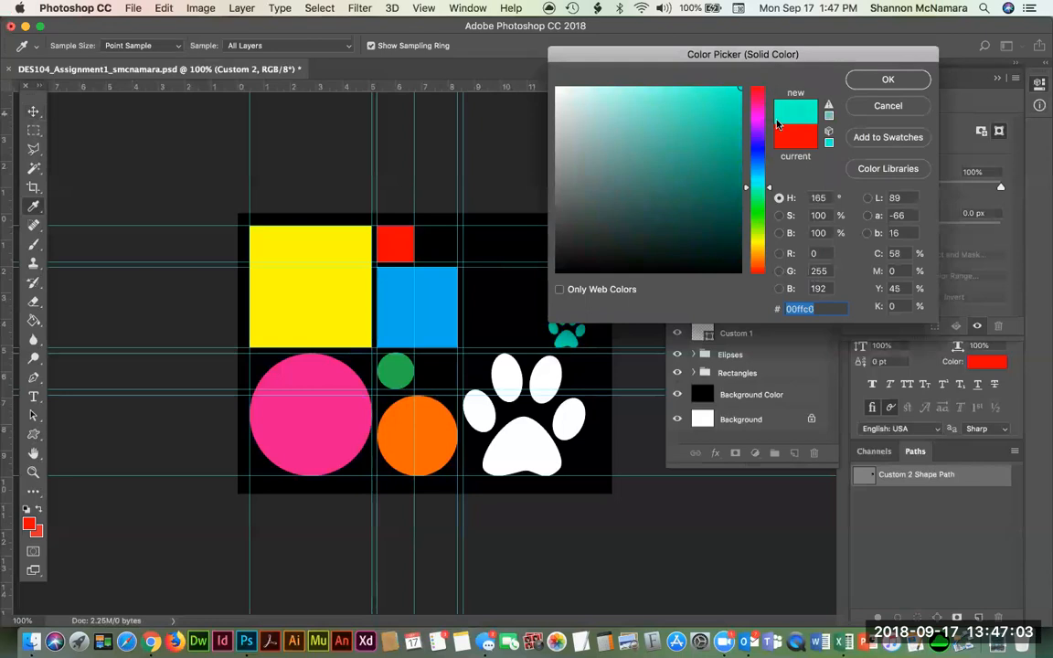
pyautogui.click(888, 80)
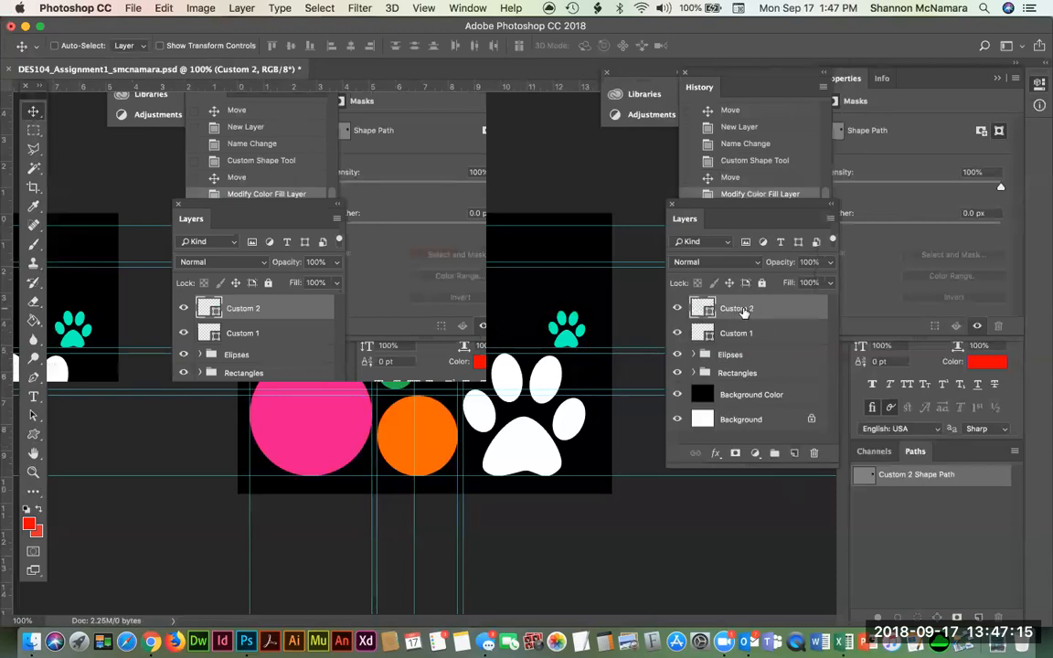
# Step: Duplicate the small turquoise paw to a spot left of the original, on a layer named Custom 3
pyautogui.moveTo(743, 311); pyautogui.dragTo(796, 455)
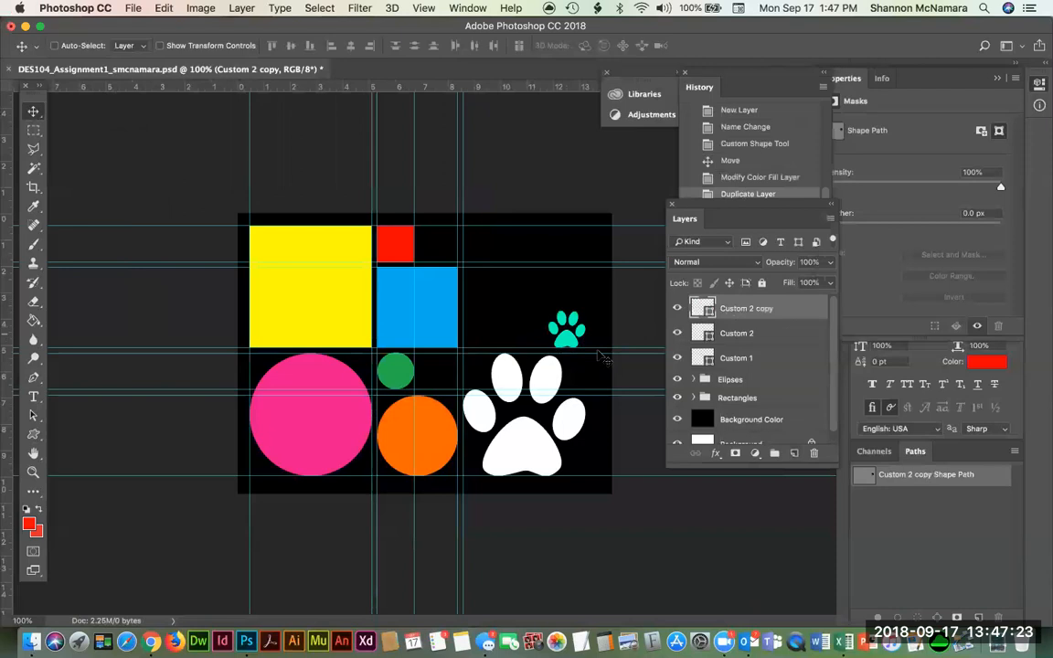
pyautogui.moveTo(562, 343); pyautogui.dragTo(519, 343)
pyautogui.doubleClick(753, 311)
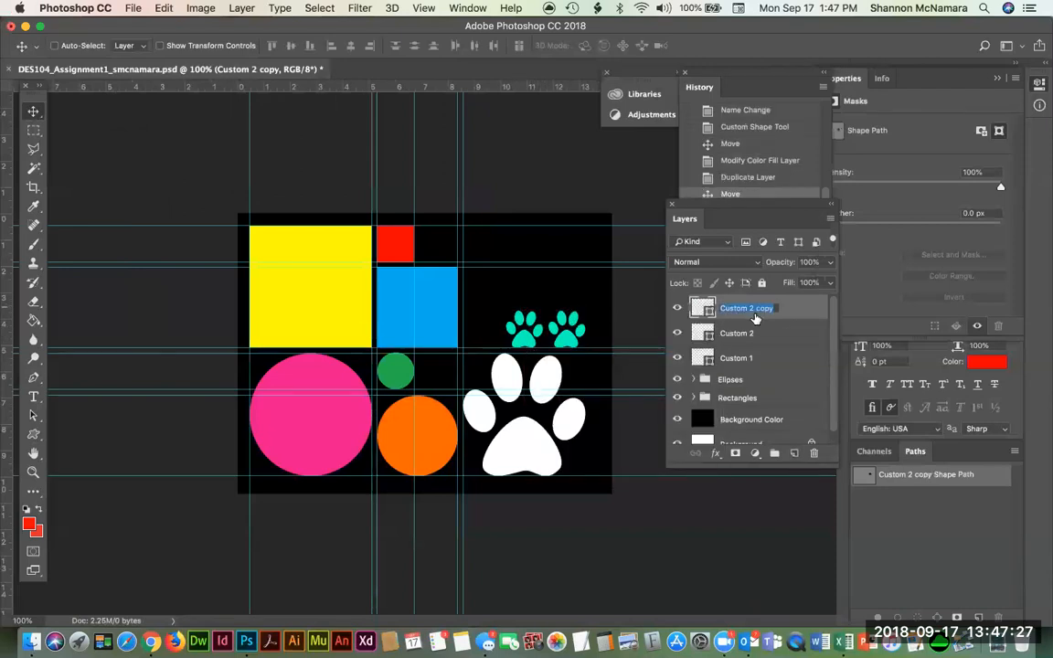
pyautogui.click(749, 308)
pyautogui.press('shift+super+Right')
pyautogui.write('3')
pyautogui.press('Return')
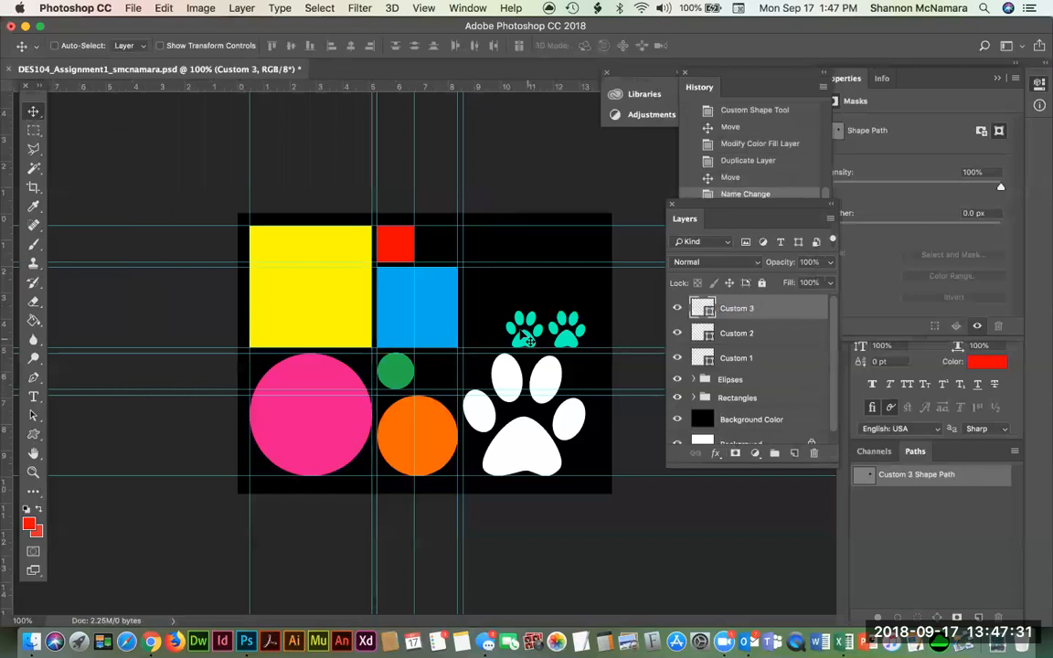
# Step: Move the Custom 3 paw straight up until its lower edge lines up with the Custom 2 paw's top edge
pyautogui.moveTo(527, 321); pyautogui.dragTo(527, 303)
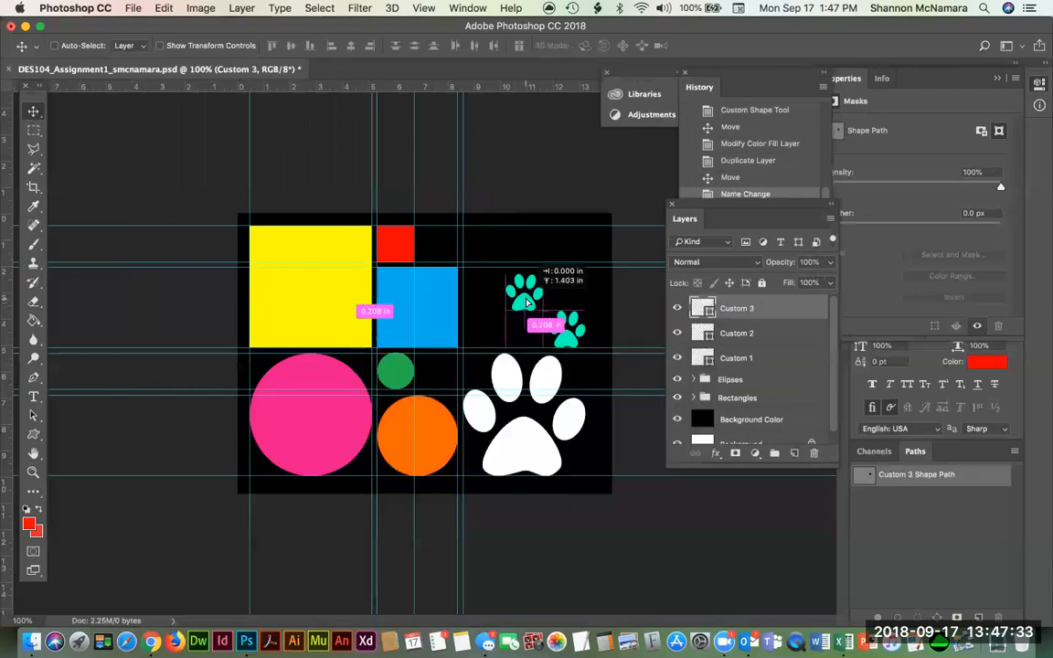
pyautogui.moveTo(540, 356); pyautogui.dragTo(540, 356)
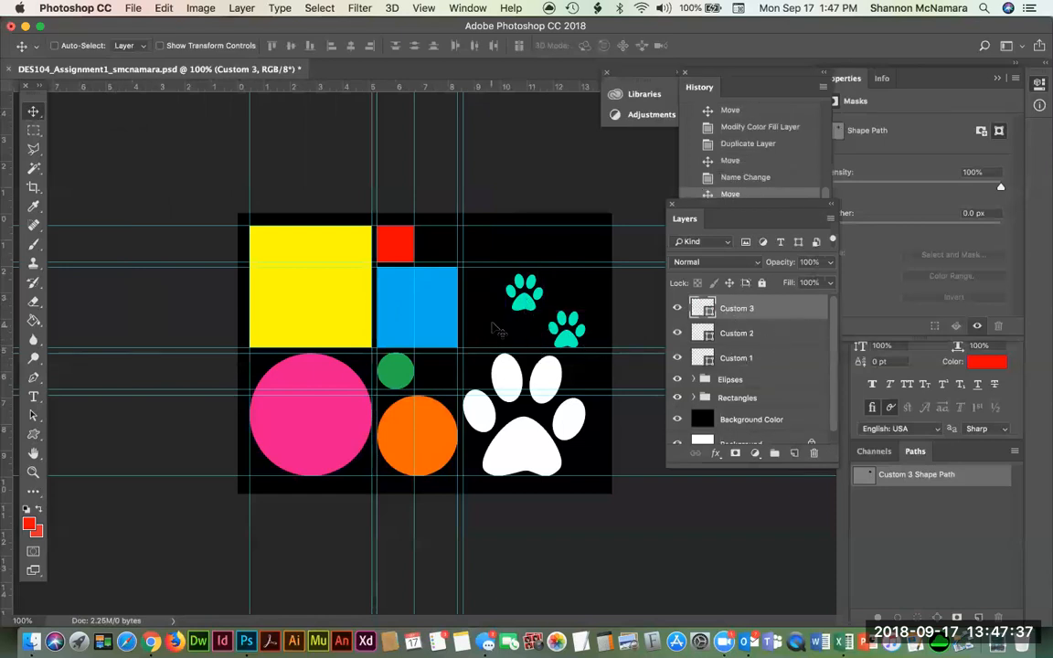
# Step: Move the Custom 2 and Custom 3 paws together to the left, roughly centring them above the white paw, and save the document
pyautogui.keyDown('shift'); pyautogui.click(764, 335); pyautogui.keyUp('shift')
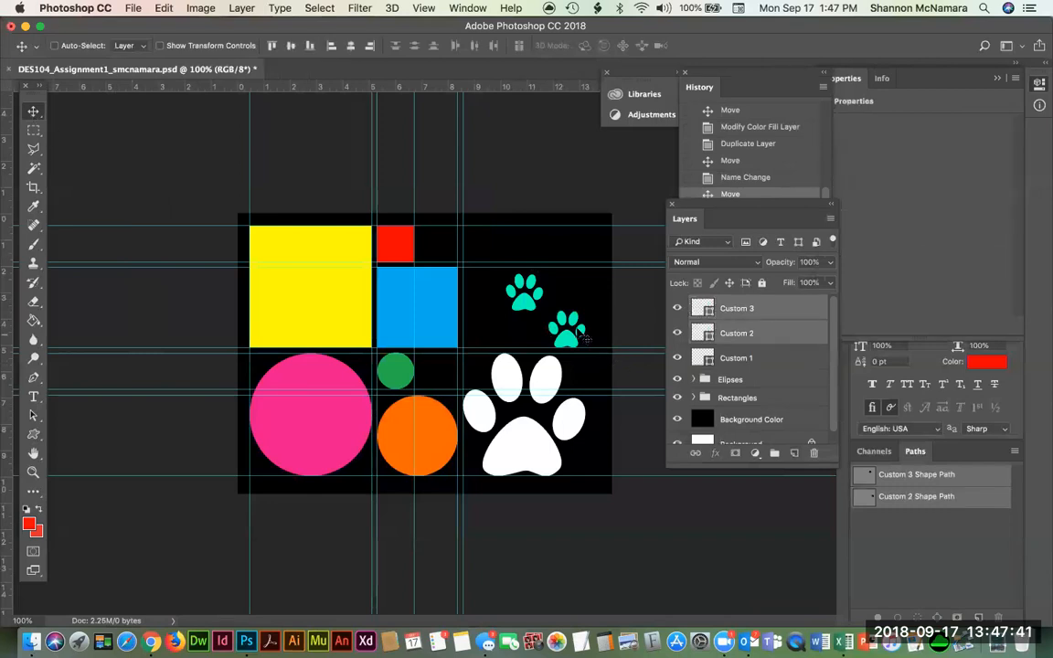
pyautogui.moveTo(577, 337); pyautogui.dragTo(553, 338)
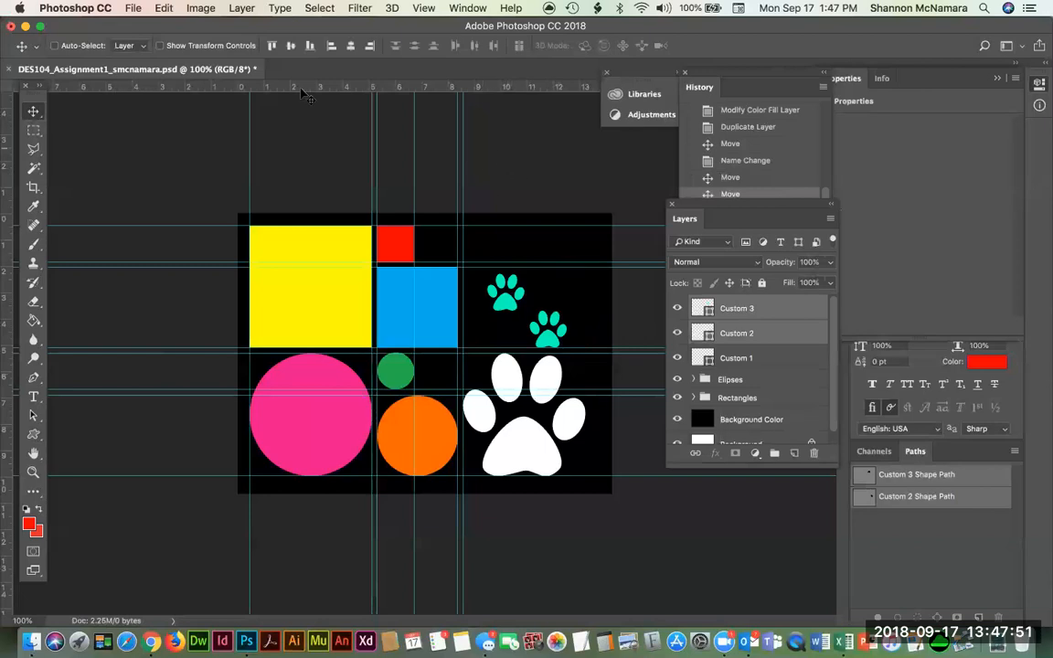
pyautogui.press('super+s')
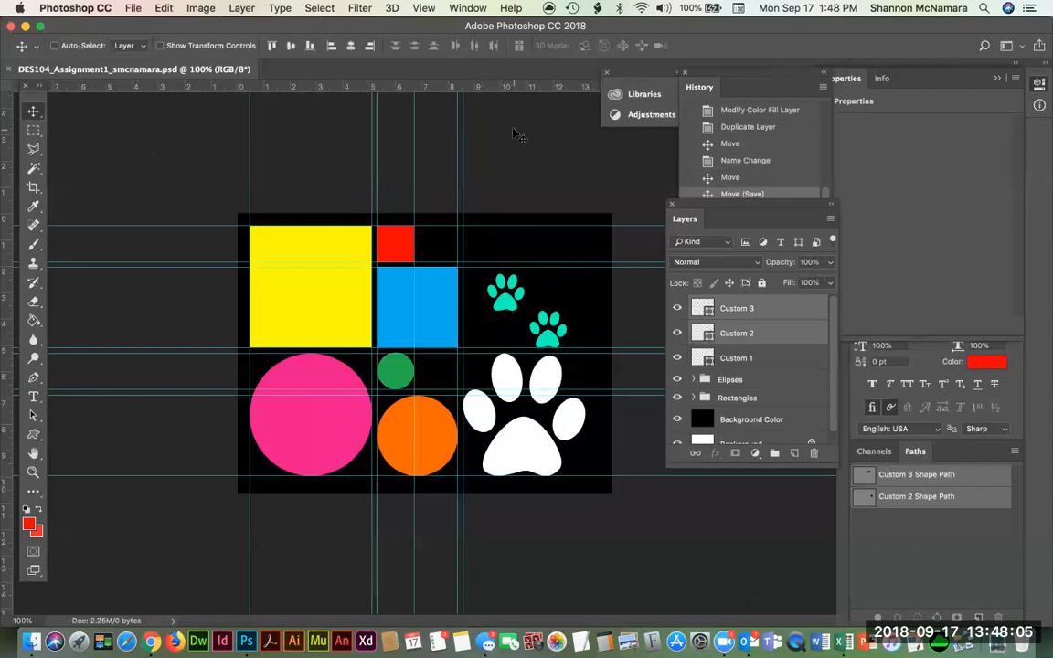
# Step: Start the Dust & Scratches noise filter on the Custom 3 layer alone, converting the shape to a smart object
pyautogui.click(361, 8)
pyautogui.click(324, 172)
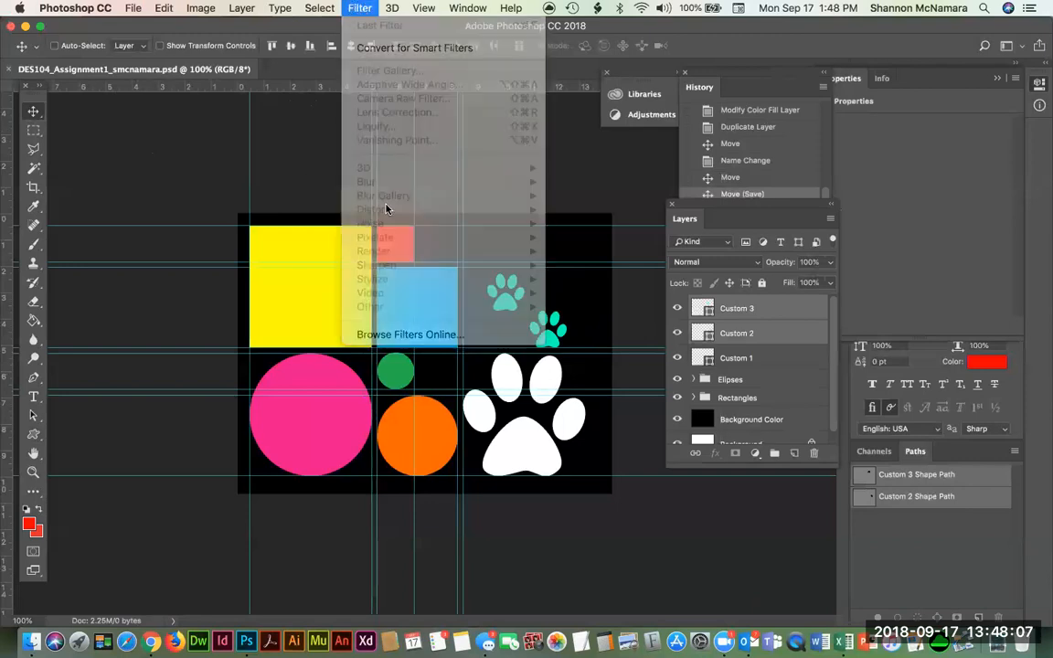
pyautogui.click(750, 378)
pyautogui.click(745, 309)
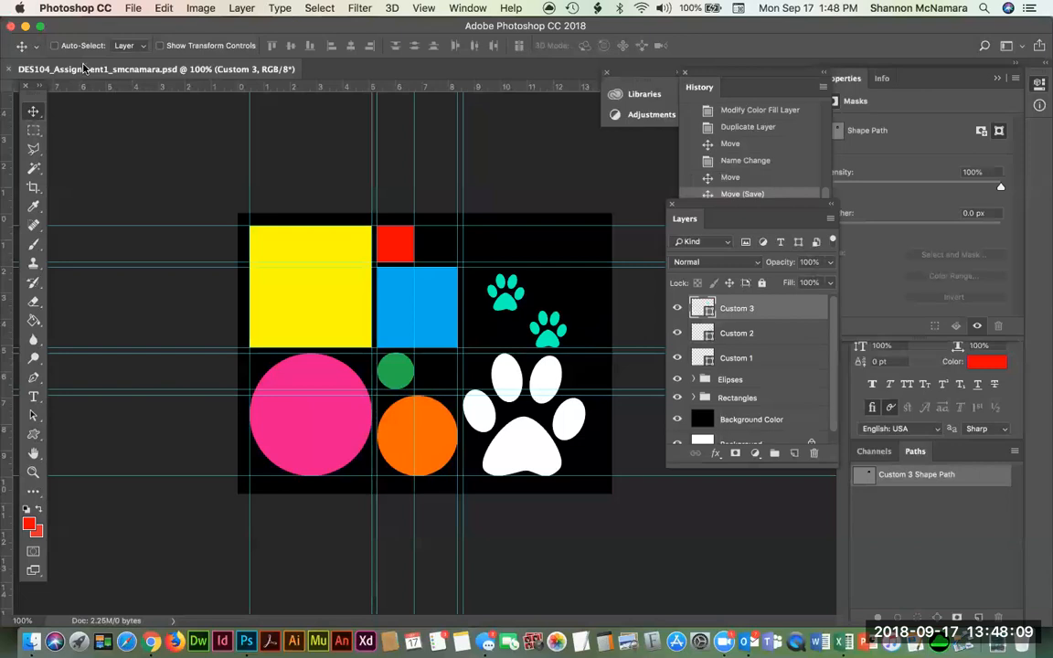
pyautogui.click(360, 8)
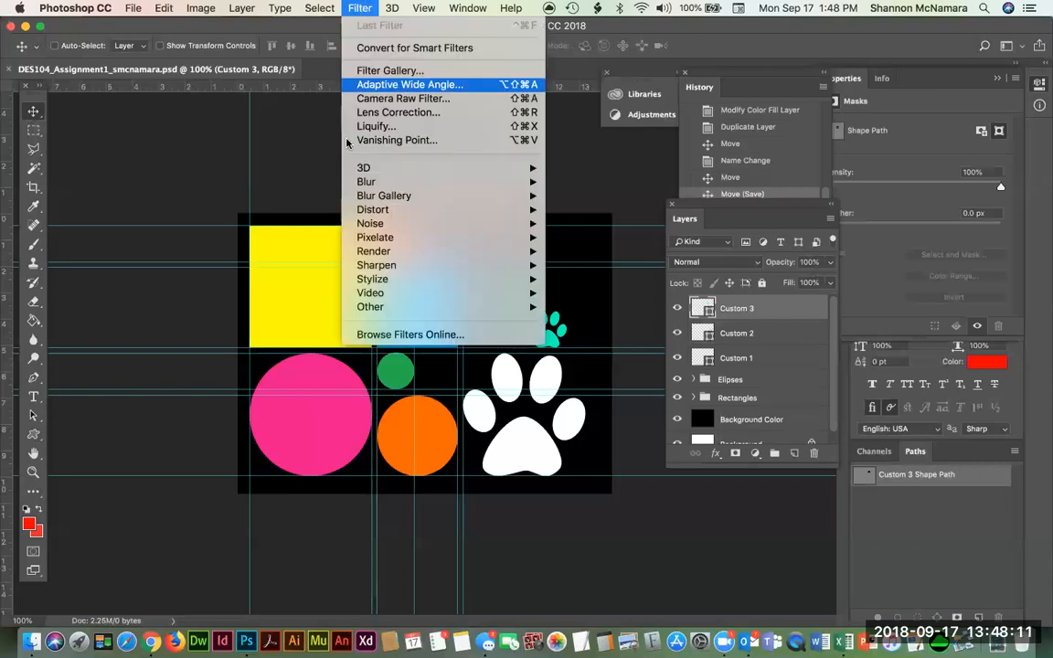
pyautogui.moveTo(346, 171)
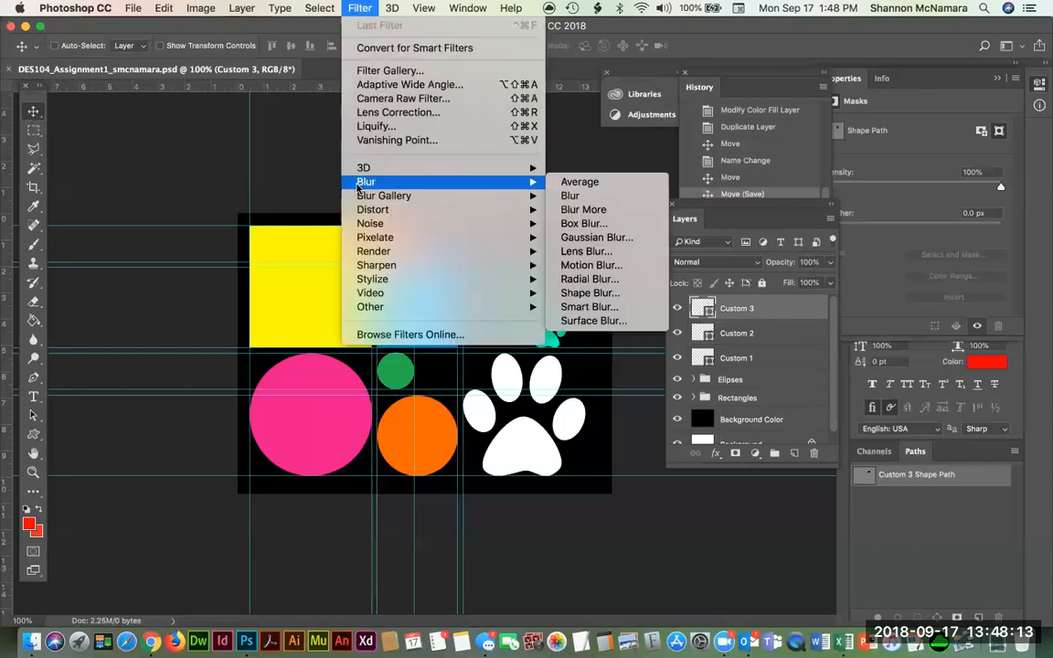
pyautogui.moveTo(370, 223)
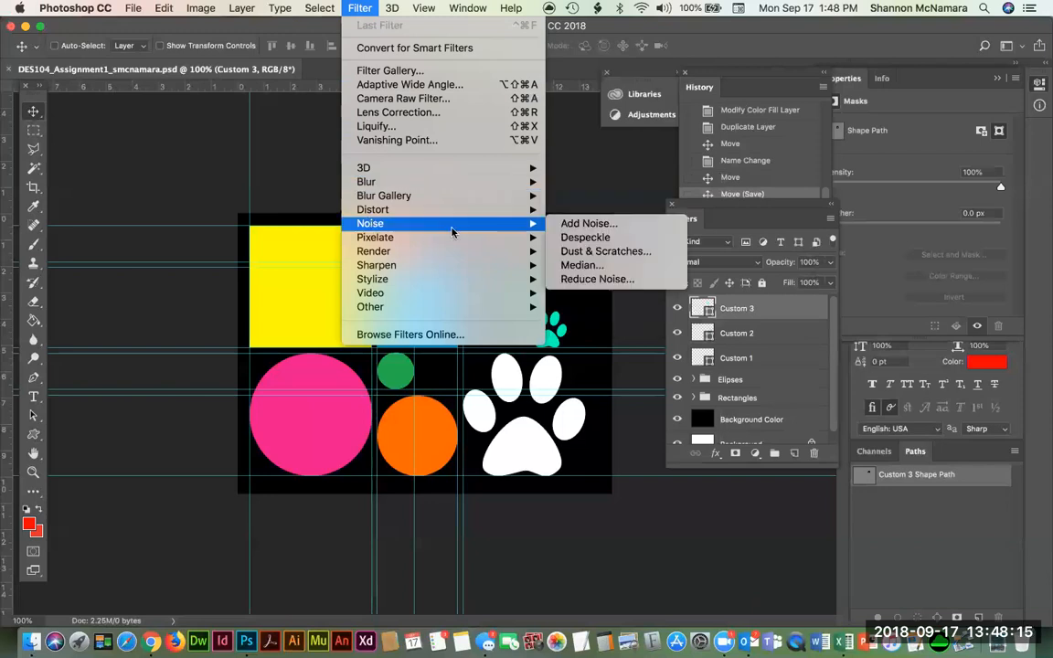
pyautogui.click(590, 252)
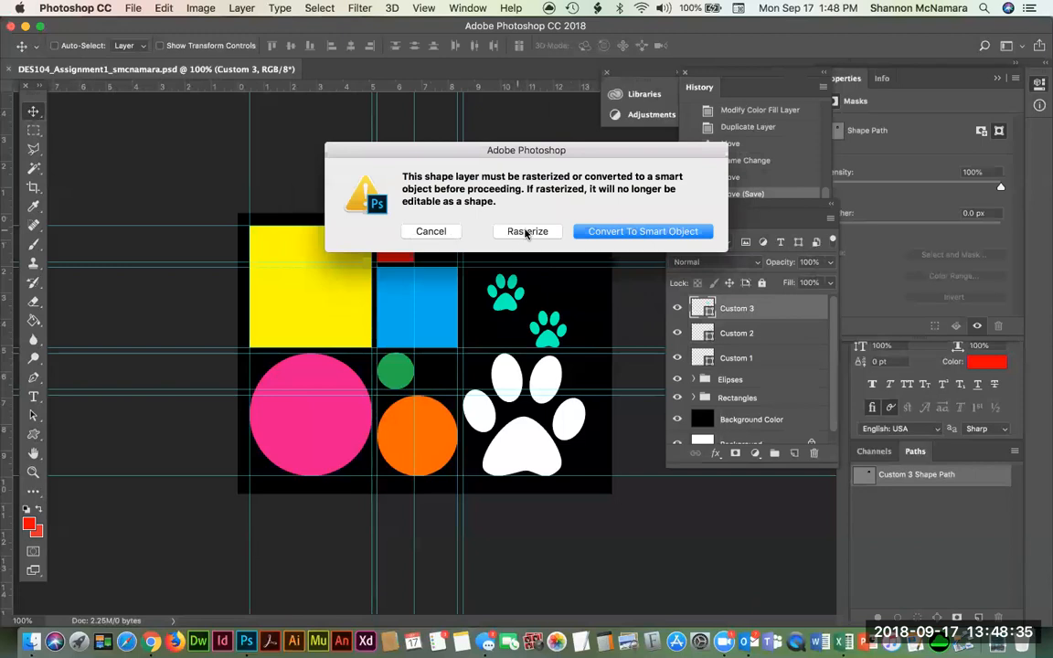
pyautogui.click(630, 231)
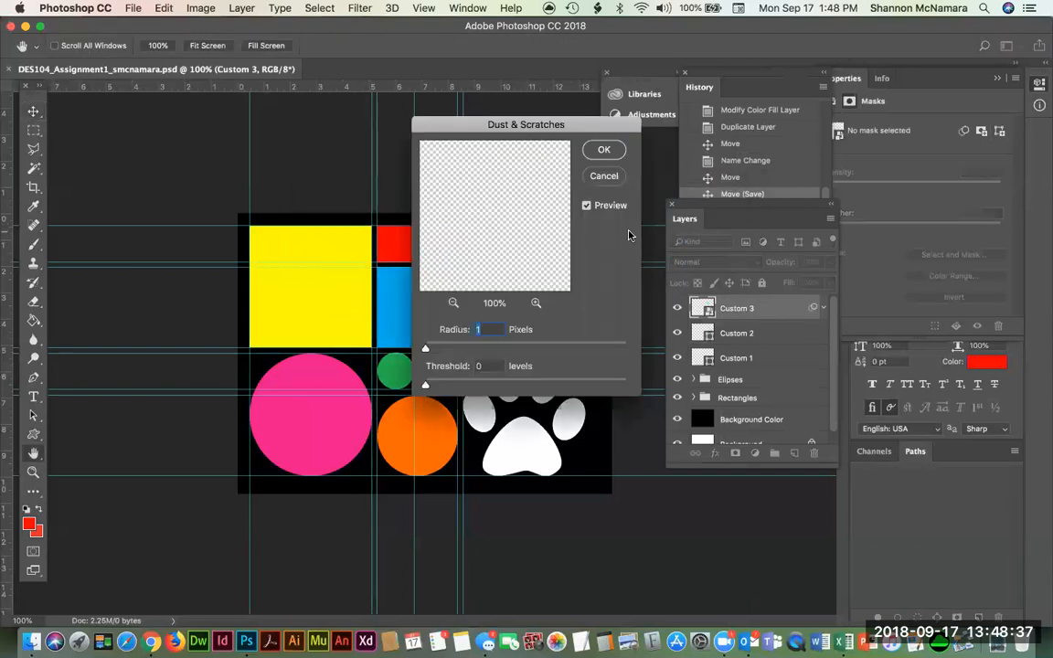
# Step: Try Dust & Scratches on the Custom 3 paw with a radius of 102 pixels and a threshold of 167 levels
pyautogui.moveTo(503, 139); pyautogui.dragTo(205, 131)
pyautogui.moveTo(127, 343); pyautogui.dragTo(172, 342)
pyautogui.moveTo(127, 379); pyautogui.dragTo(239, 377)
pyautogui.moveTo(196, 174); pyautogui.dragTo(162, 199)
pyautogui.moveTo(247, 218); pyautogui.dragTo(210, 221)
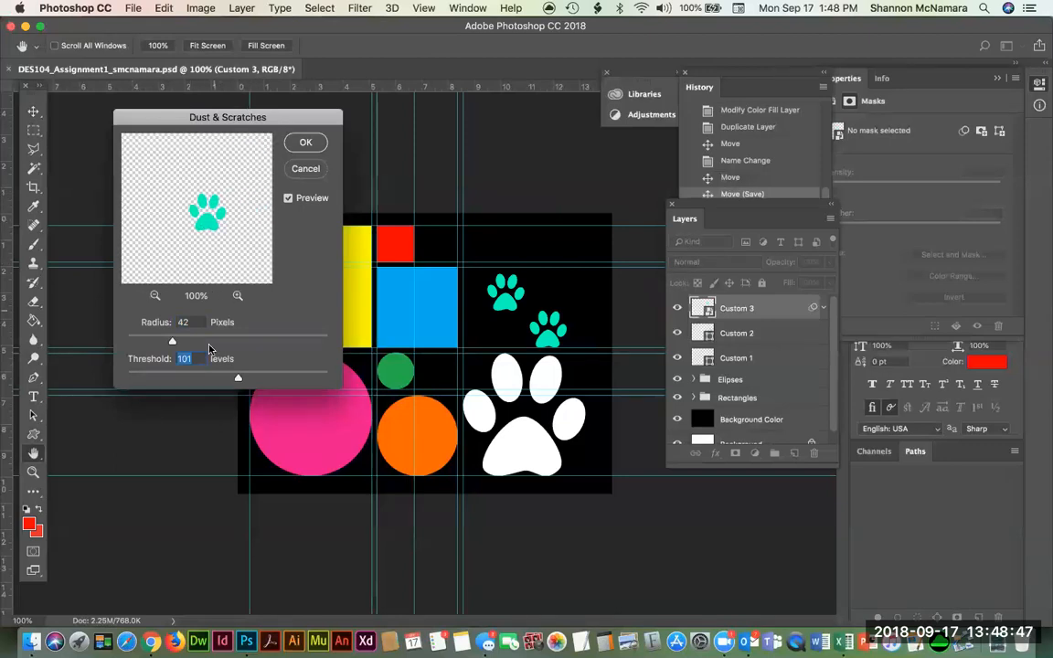
pyautogui.moveTo(171, 342); pyautogui.dragTo(300, 377)
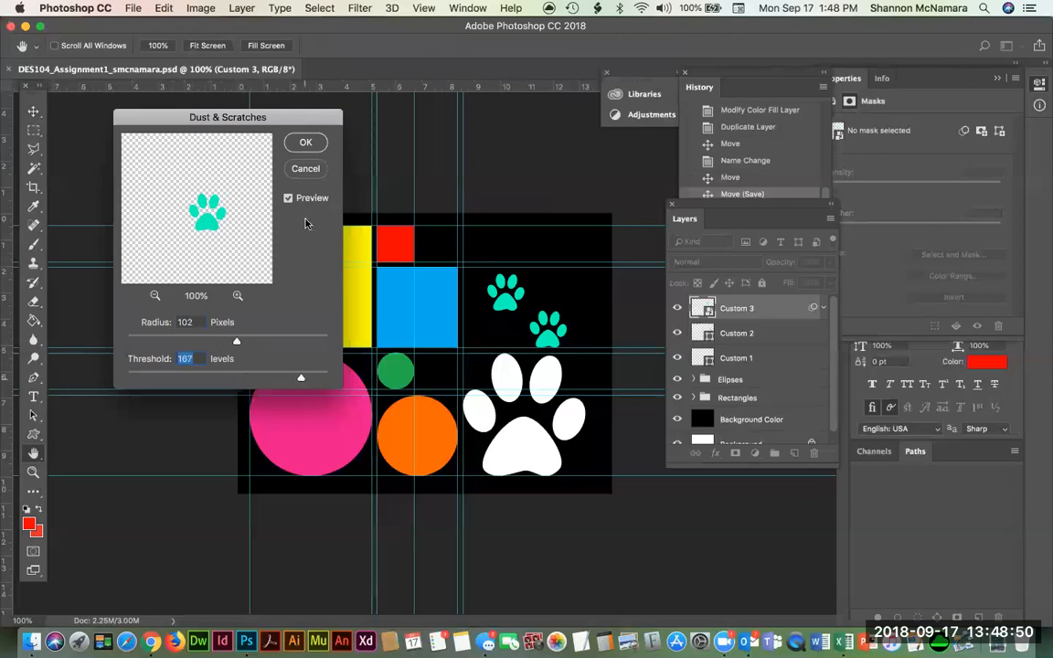
pyautogui.click(306, 142)
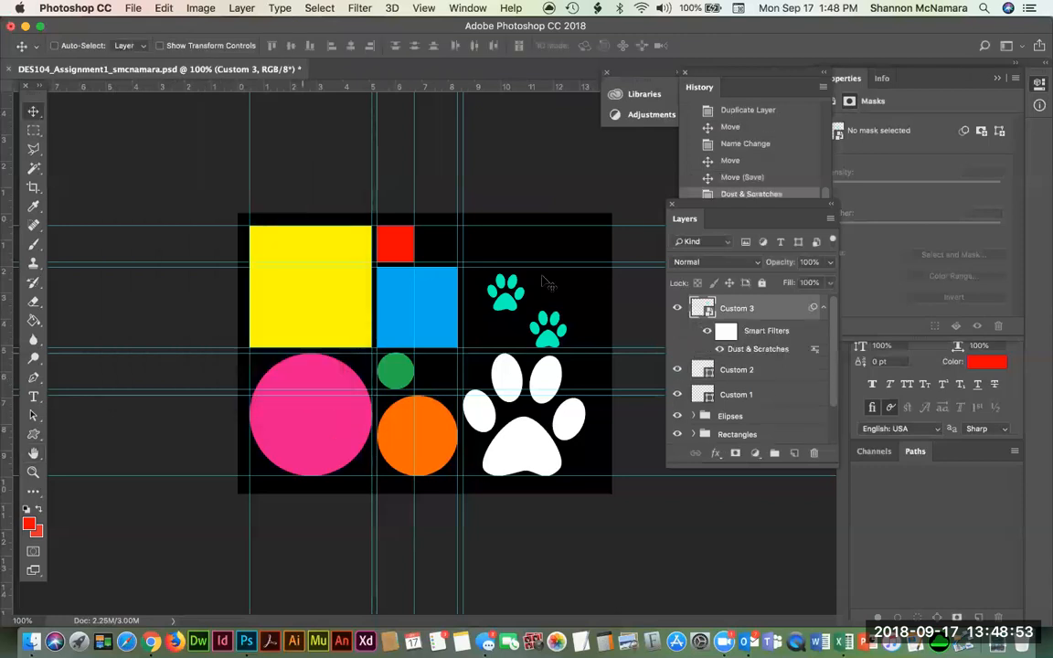
# Step: Inspect the small paws up close and undo the Dust & Scratches filter on Custom 3
pyautogui.press('z')
pyautogui.moveTo(477, 242); pyautogui.dragTo(600, 364)
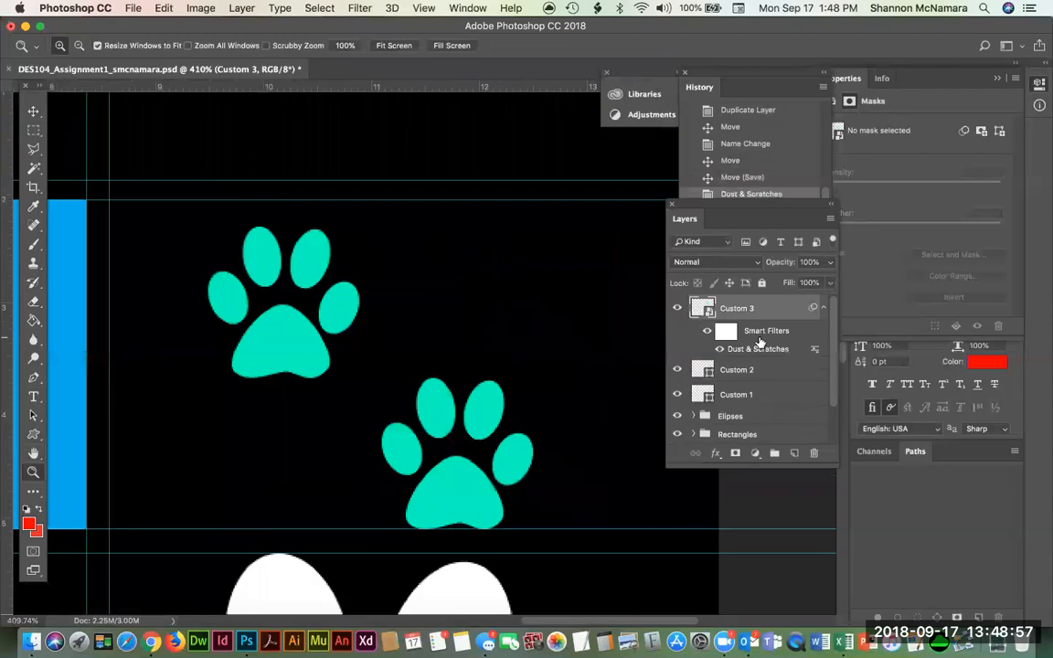
pyautogui.press('super+z')
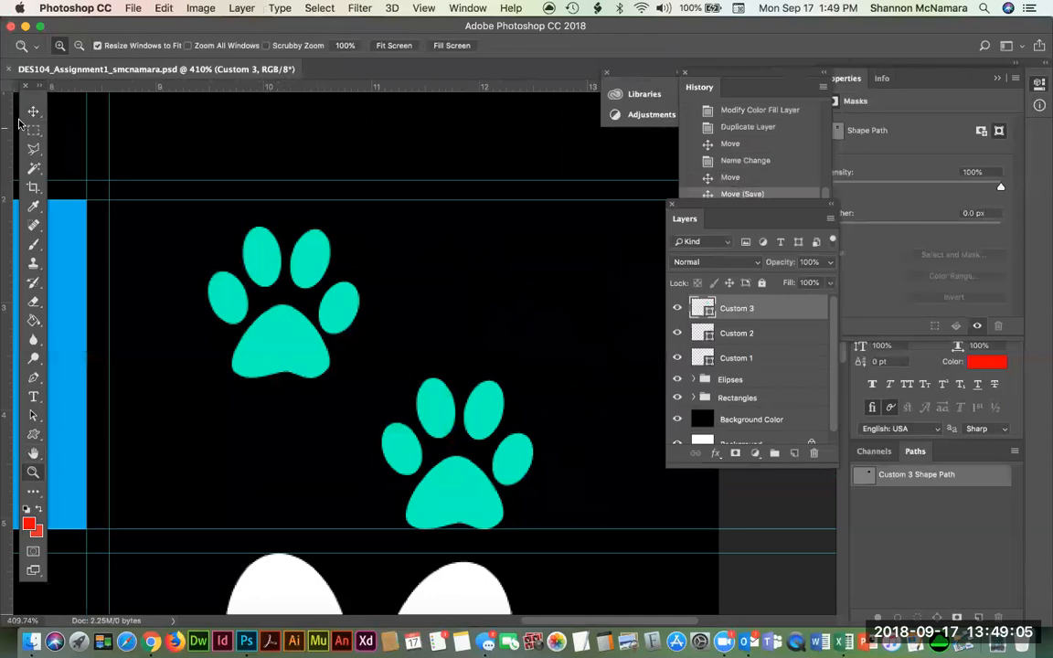
# Step: Change the fill colour of the Custom 3 paw to purple c600ff and save the document
pyautogui.press('v')
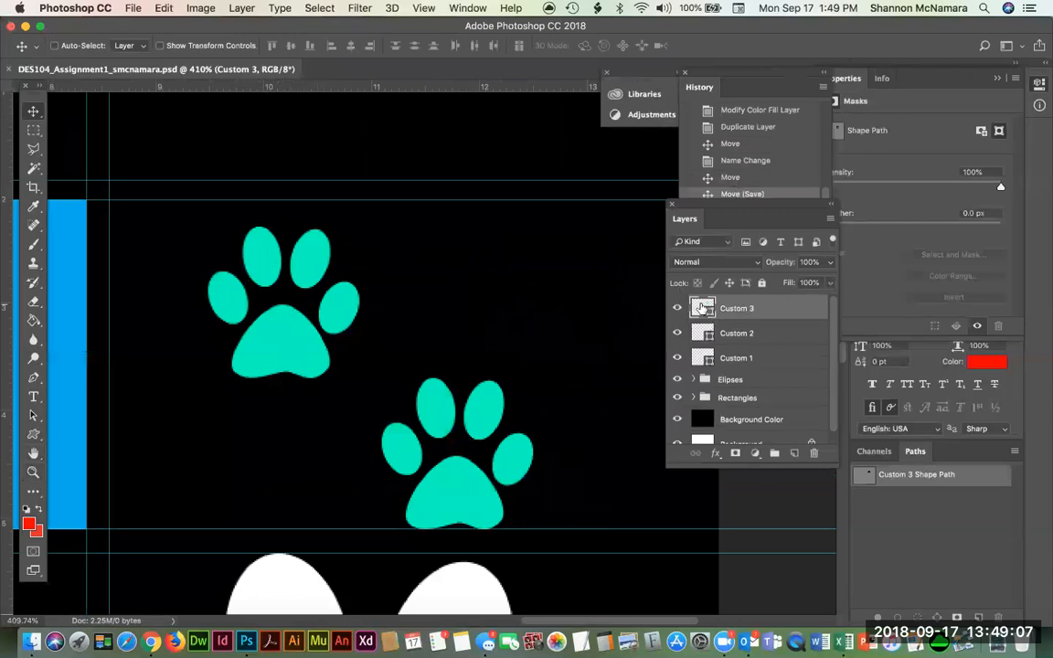
pyautogui.doubleClick(700, 307)
pyautogui.moveTo(757, 248); pyautogui.dragTo(757, 123)
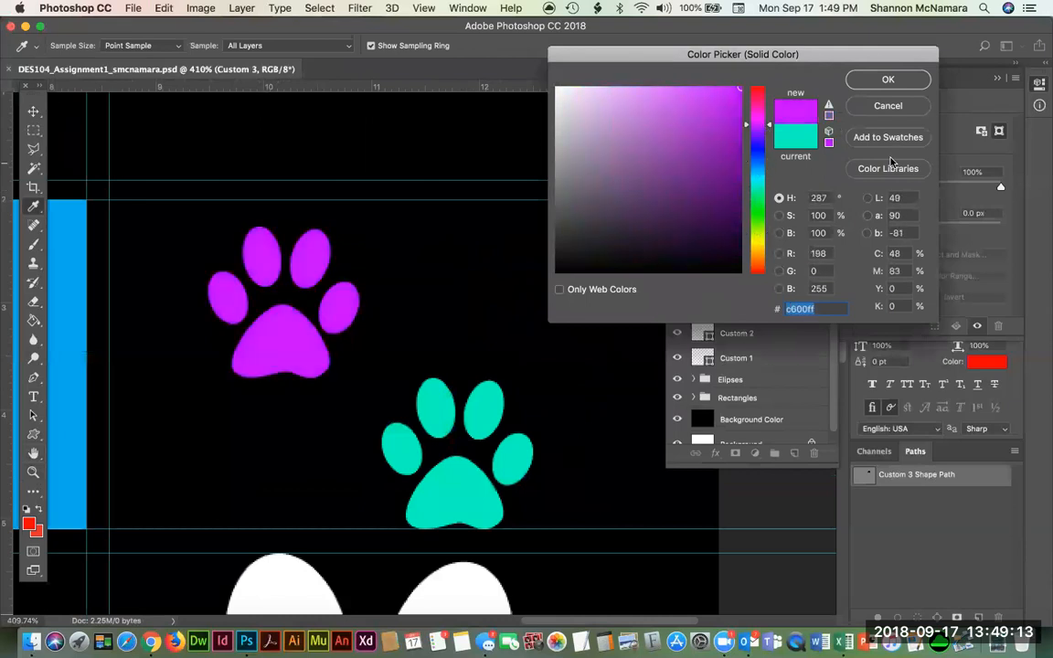
pyautogui.click(893, 79)
pyautogui.press('super+minus')
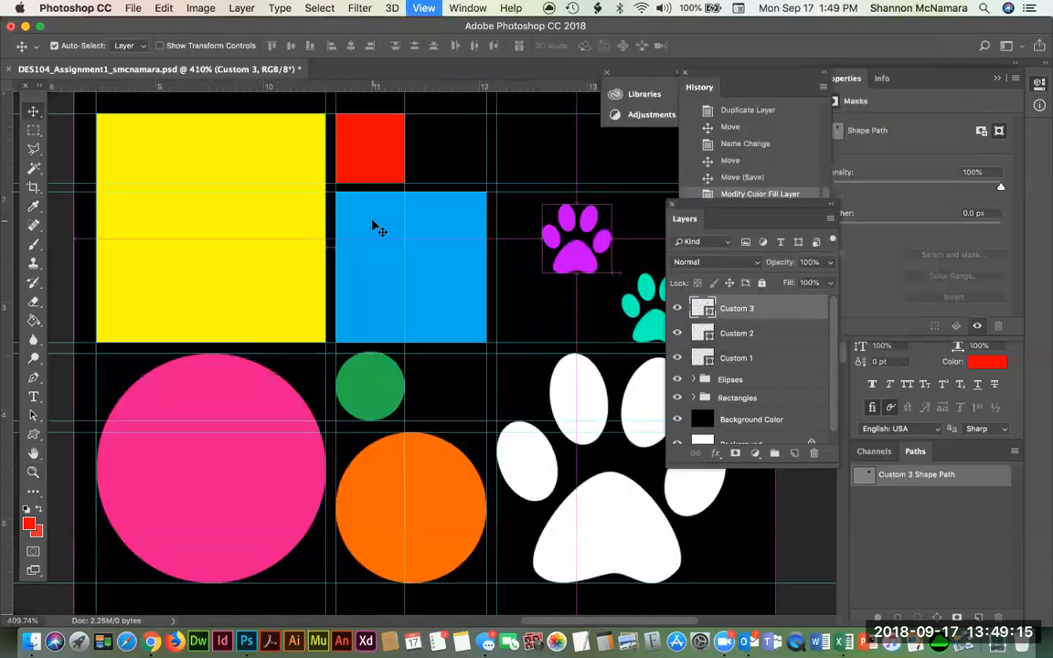
pyautogui.moveTo(539, 378); pyautogui.dragTo(451, 362)
pyautogui.press('super+s')
pyautogui.moveTo(250, 220); pyautogui.dragTo(305, 231)
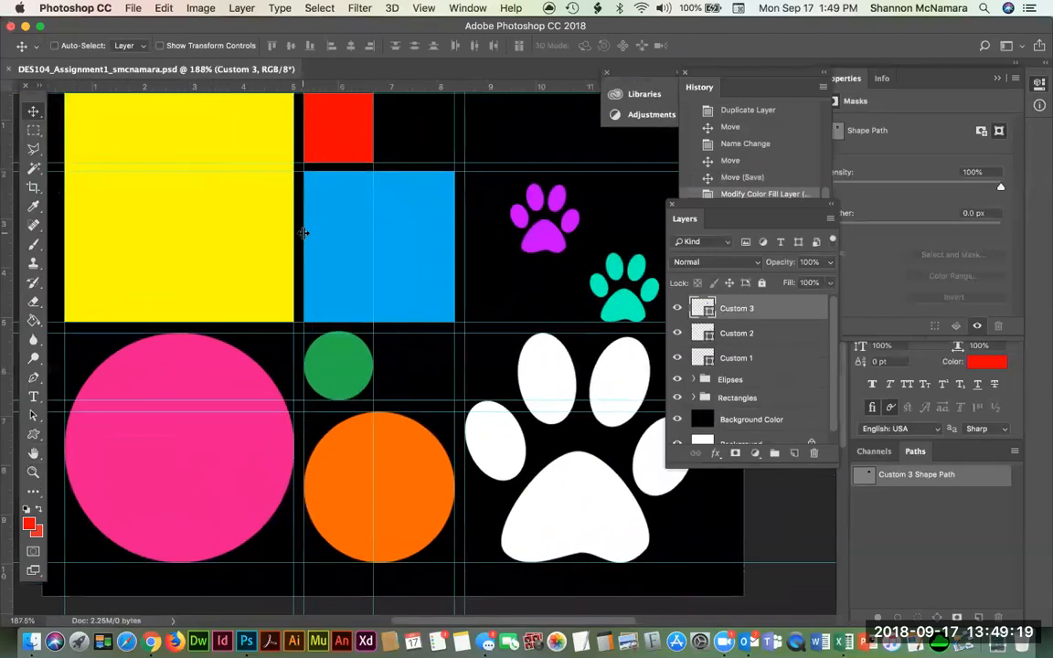
# Step: Switch to Finder, locate the saved PSD in the DES 104 Week 1 Assignment folder, and return to Photoshop
pyautogui.click(31, 642)
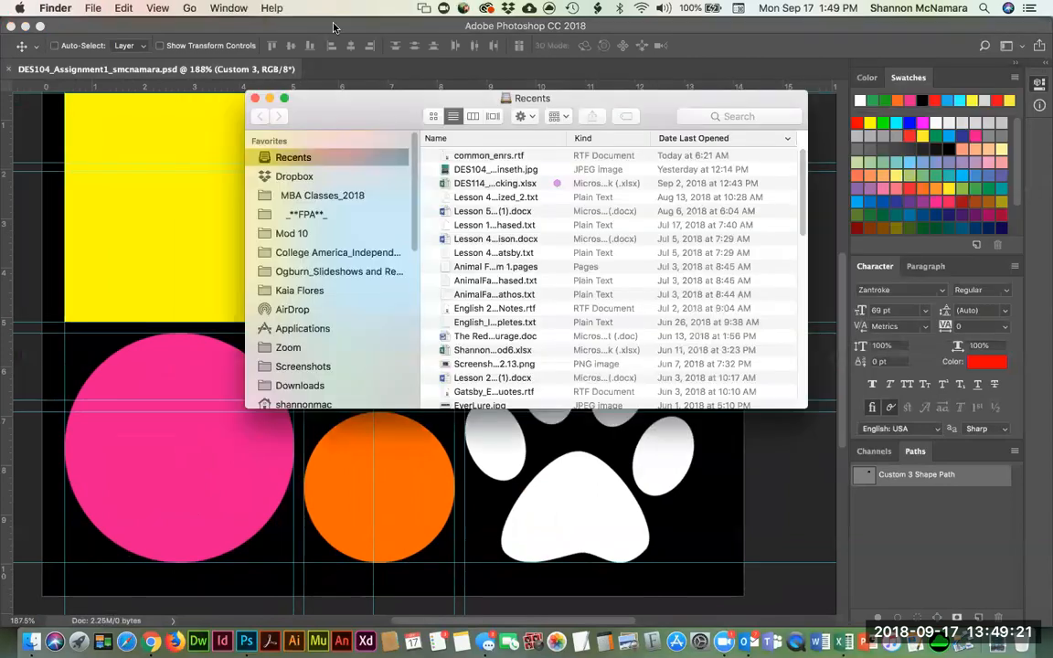
pyautogui.click(294, 233)
pyautogui.doubleClick(450, 156)
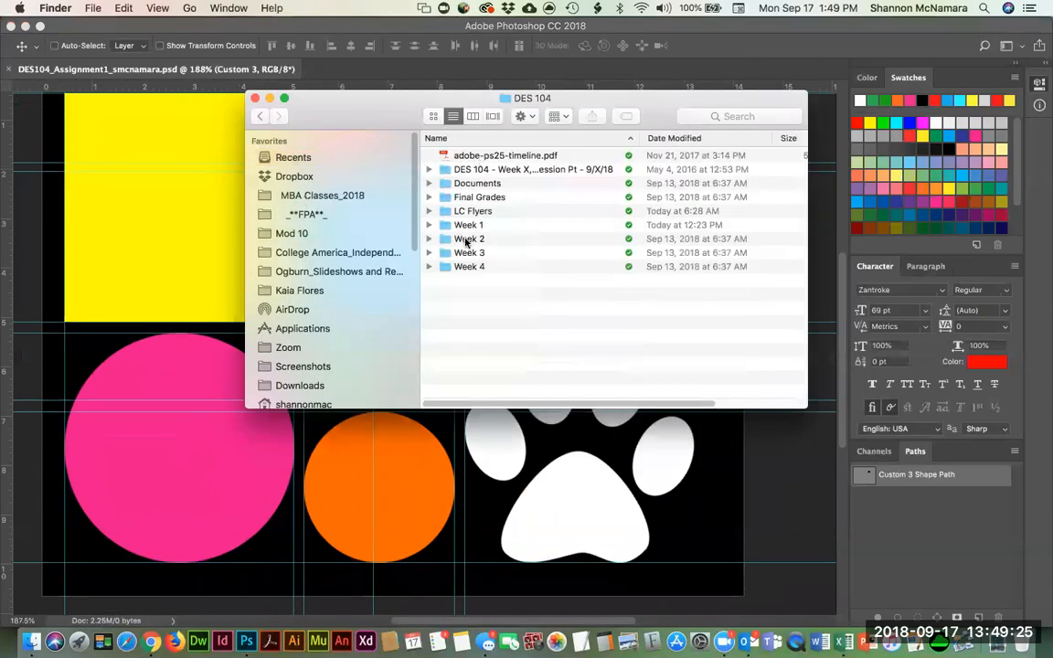
pyautogui.click(471, 226)
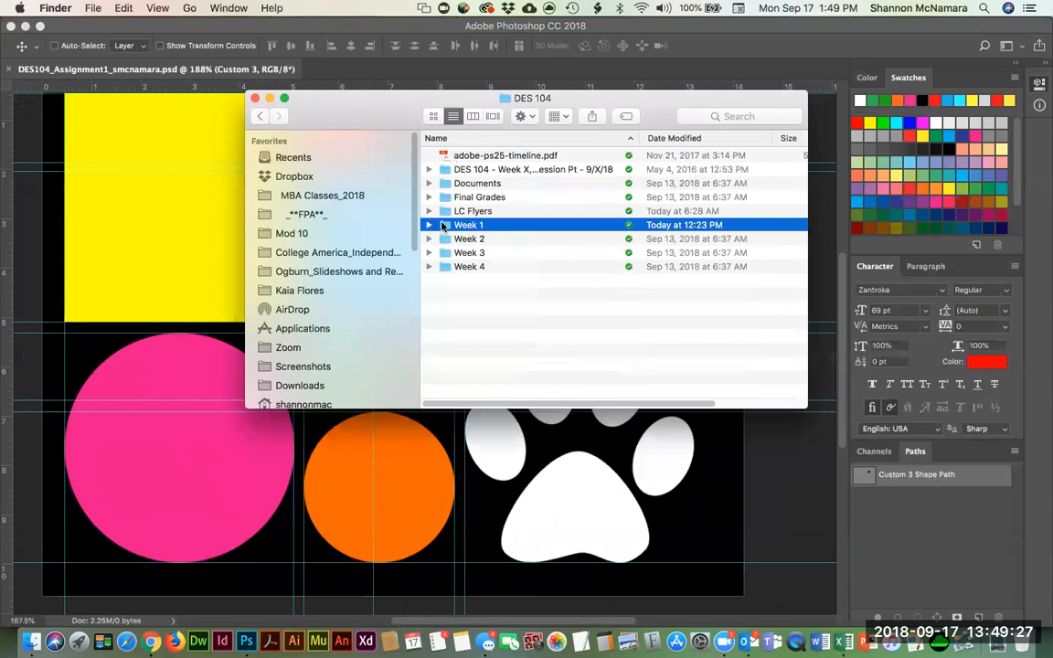
pyautogui.doubleClick(443, 224)
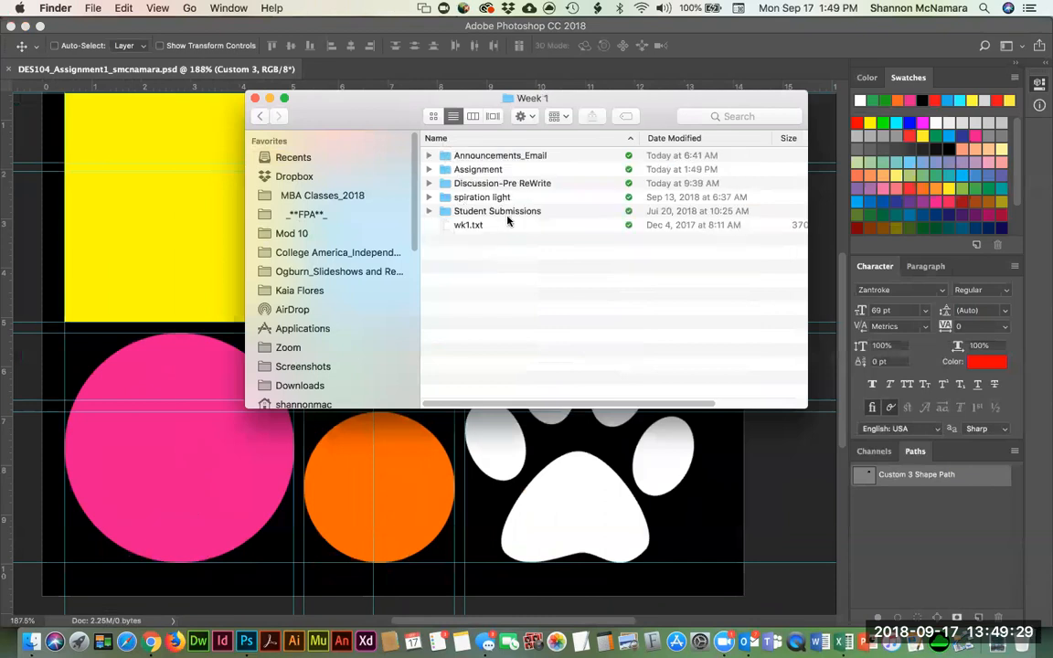
pyautogui.doubleClick(487, 170)
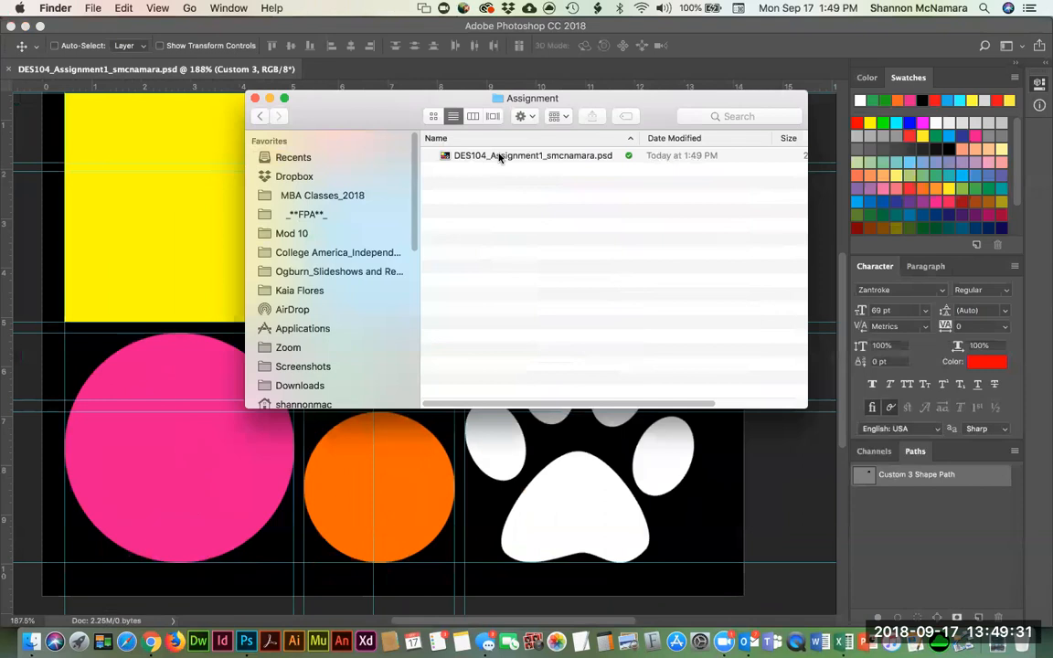
pyautogui.click(500, 158)
pyautogui.click(405, 76)
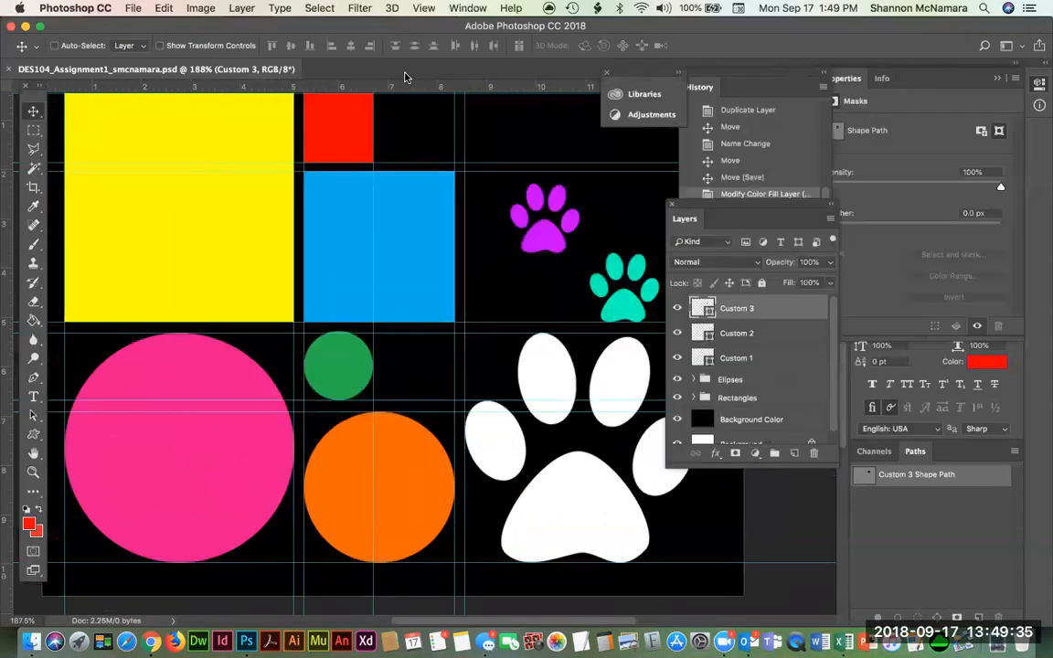
pyautogui.press('super+0')
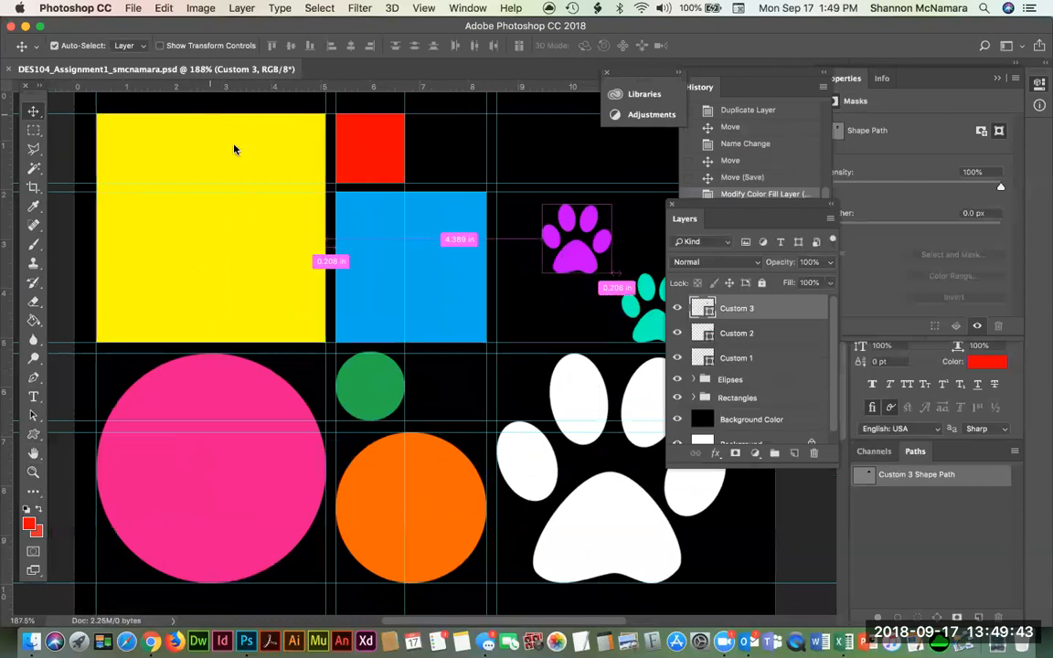
# Step: Switch to Chrome and check the submission requirements for the JPG file's name on the Week 1 Assignment page
pyautogui.press('super+Tab')
pyautogui.press('super+Tab')
pyautogui.press('super+Tab')
pyautogui.press('super+Tab')
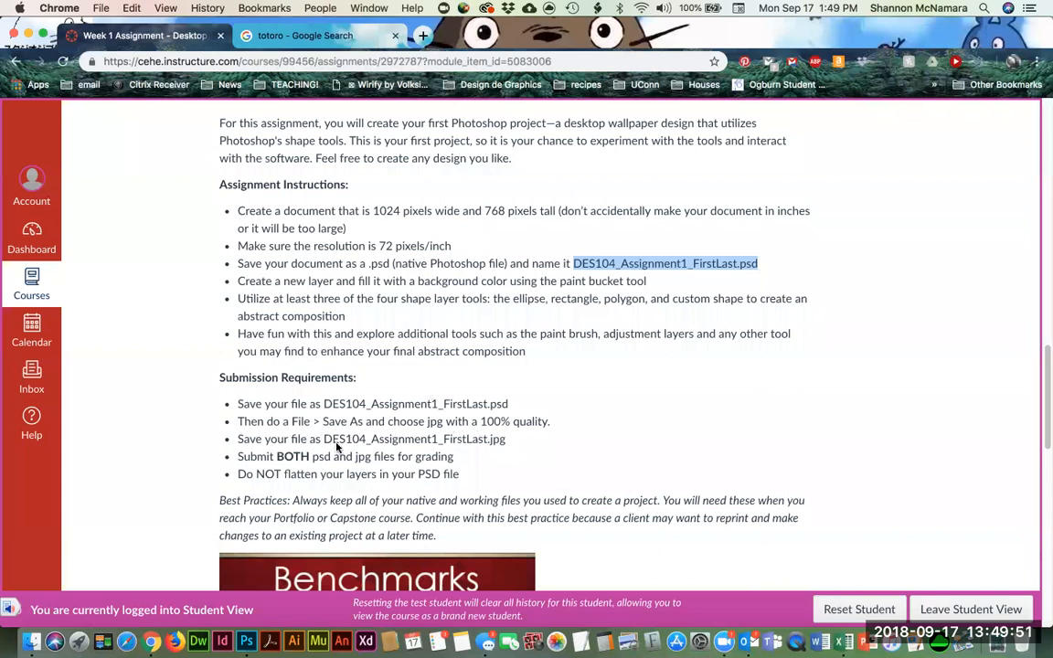
pyautogui.moveTo(324, 439); pyautogui.dragTo(479, 440)
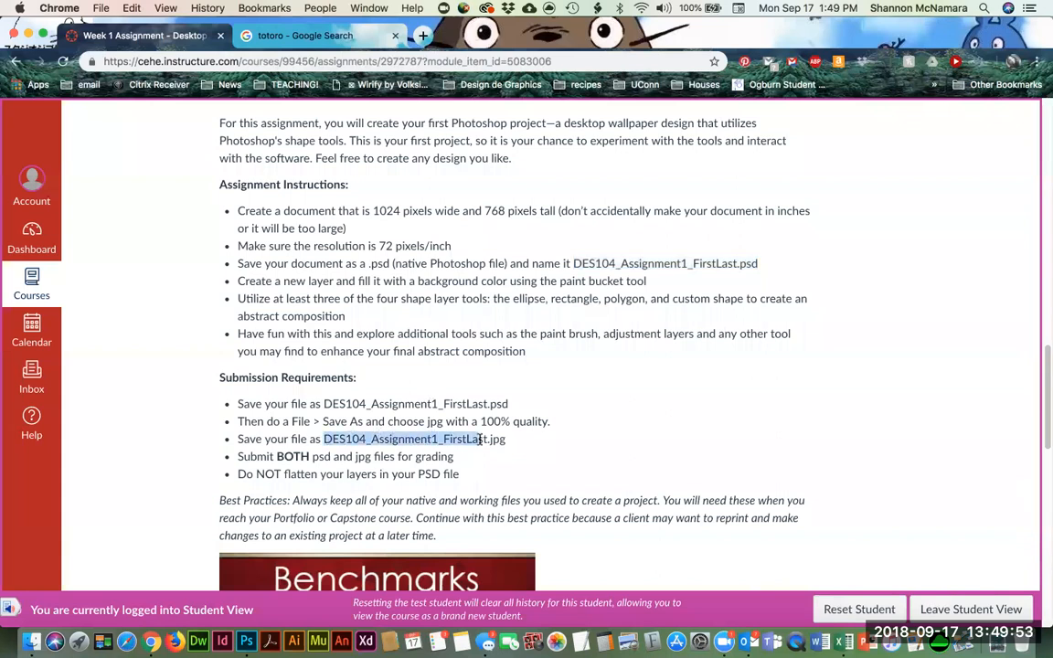
pyautogui.click(469, 438)
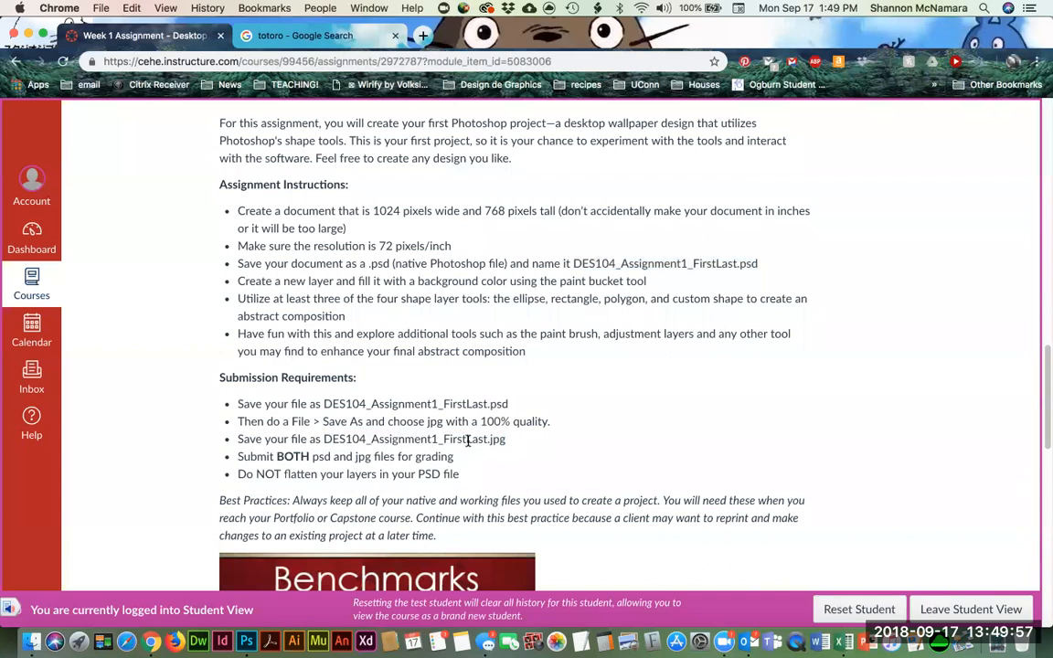
# Step: Switch to Photoshop, save the composition as a JPEG copy in the Assignment folder at quality 12 (Maximum), and close the document
pyautogui.press('super+Tab')
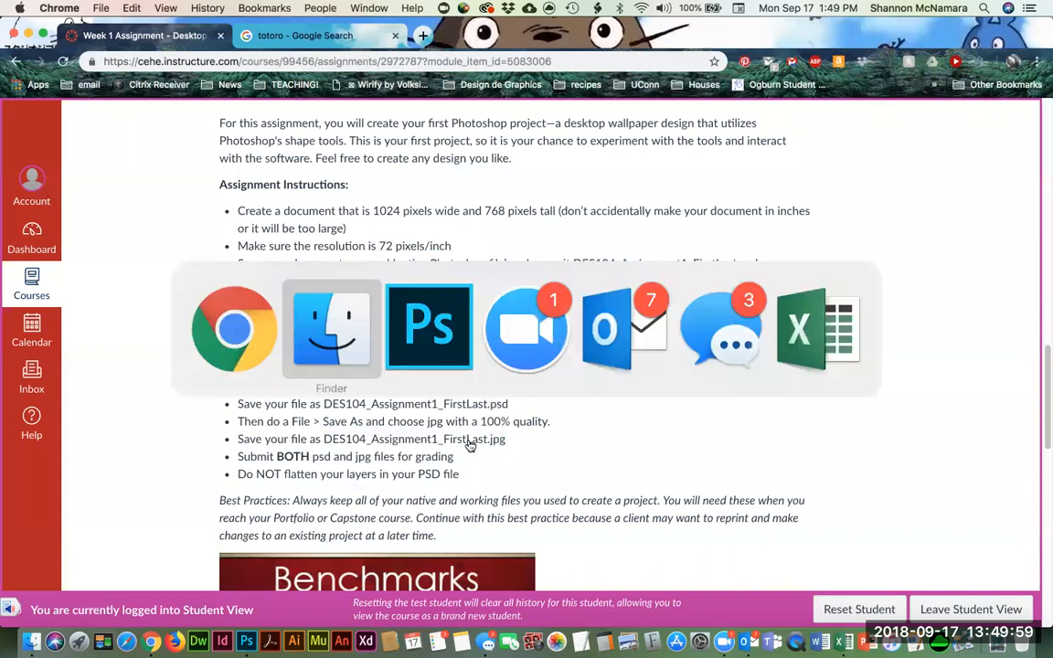
pyautogui.press('super+Tab')
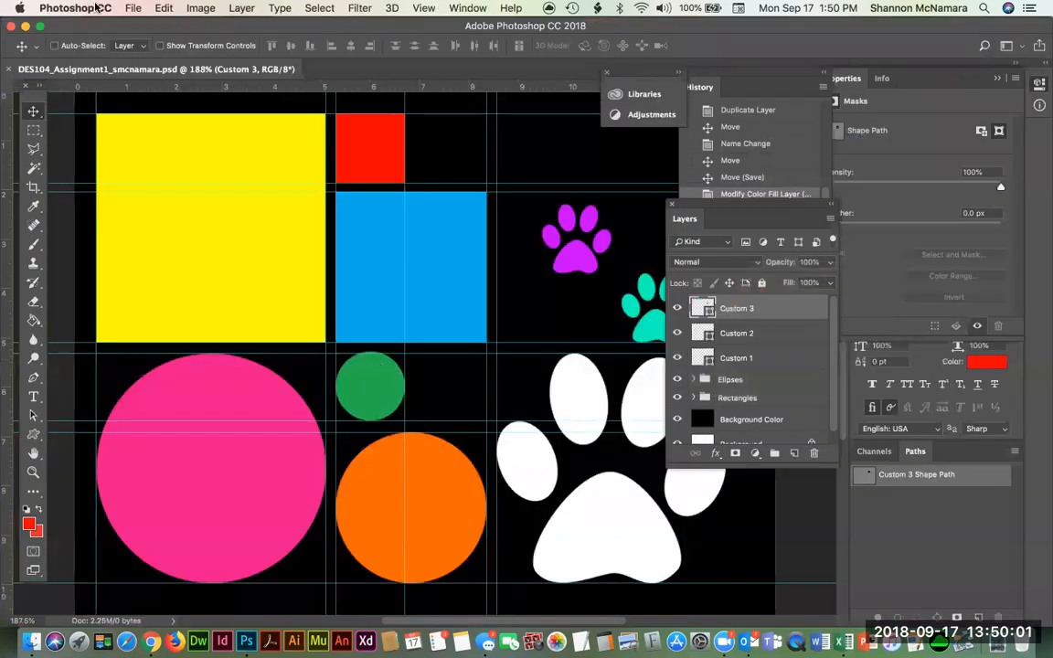
pyautogui.click(134, 10)
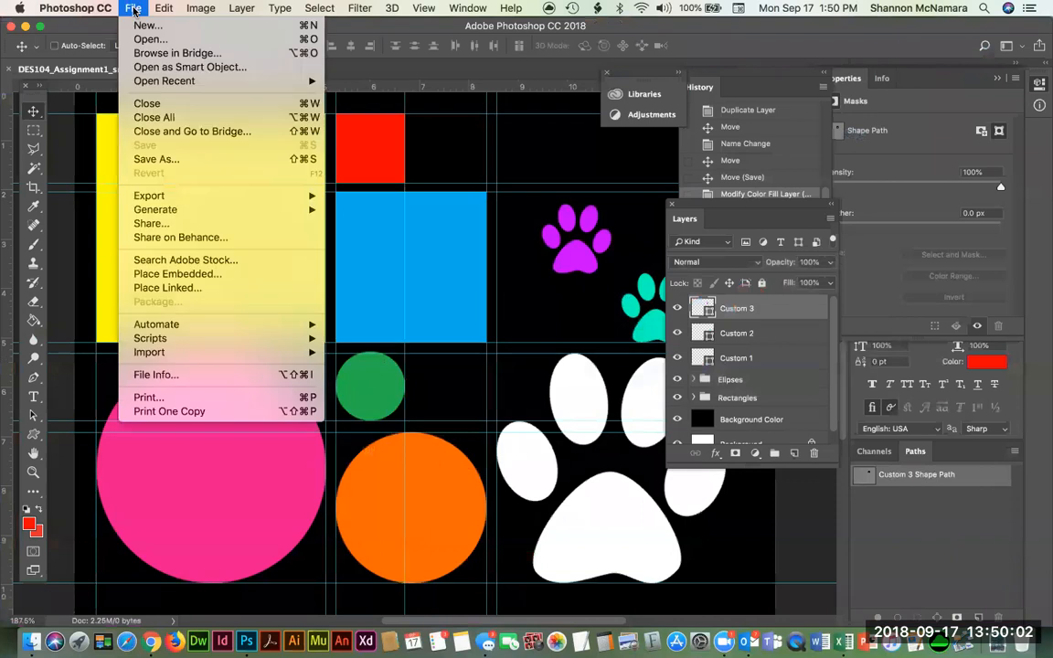
pyautogui.click(155, 160)
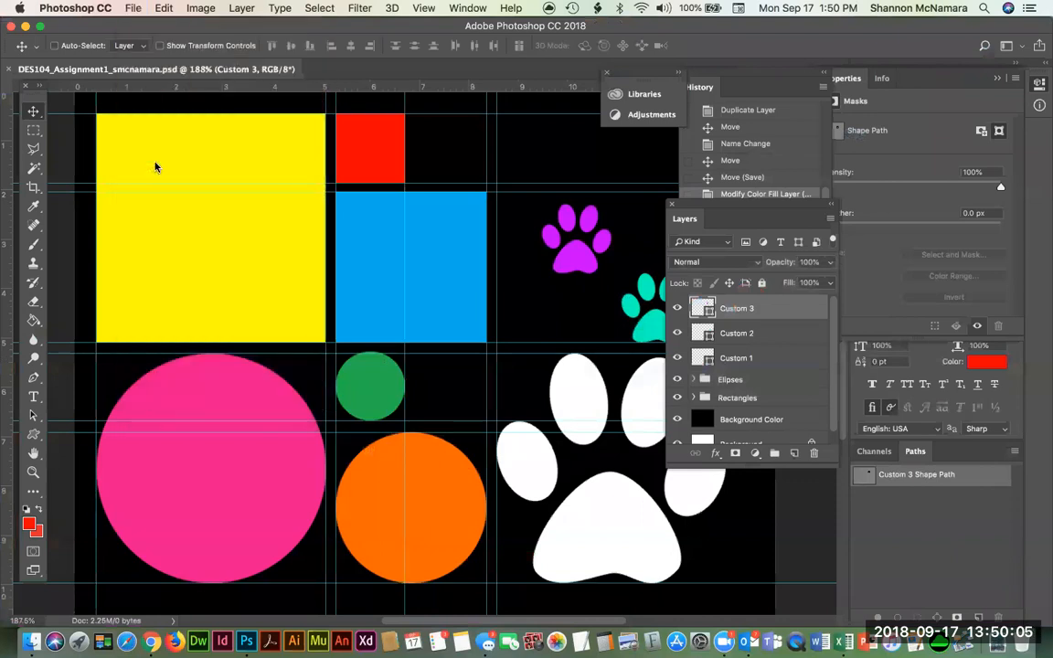
pyautogui.click(448, 462)
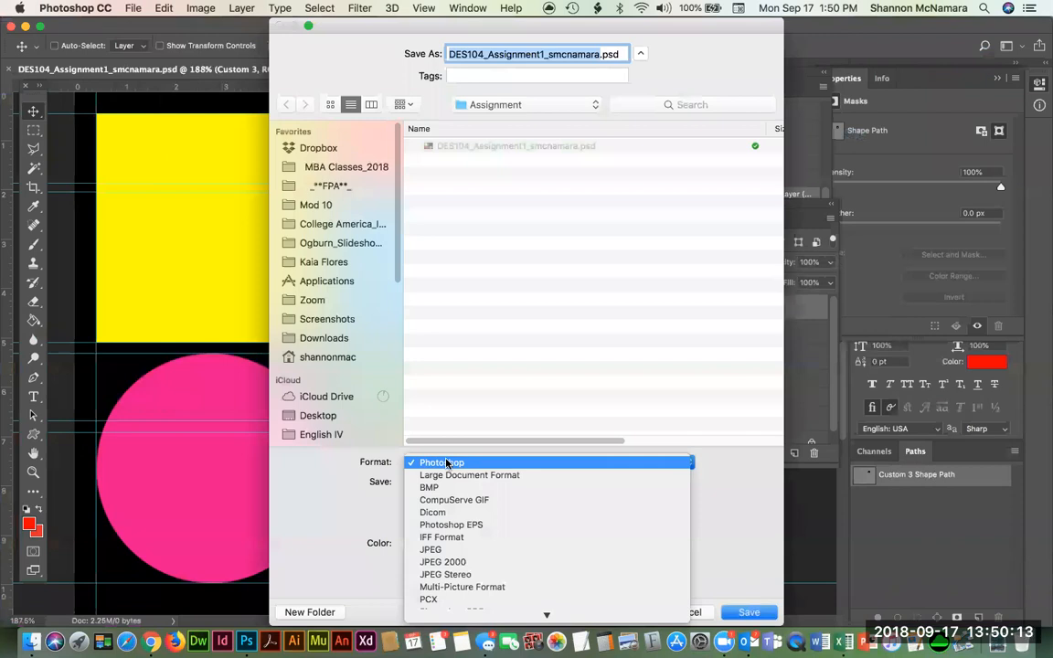
pyautogui.click(430, 549)
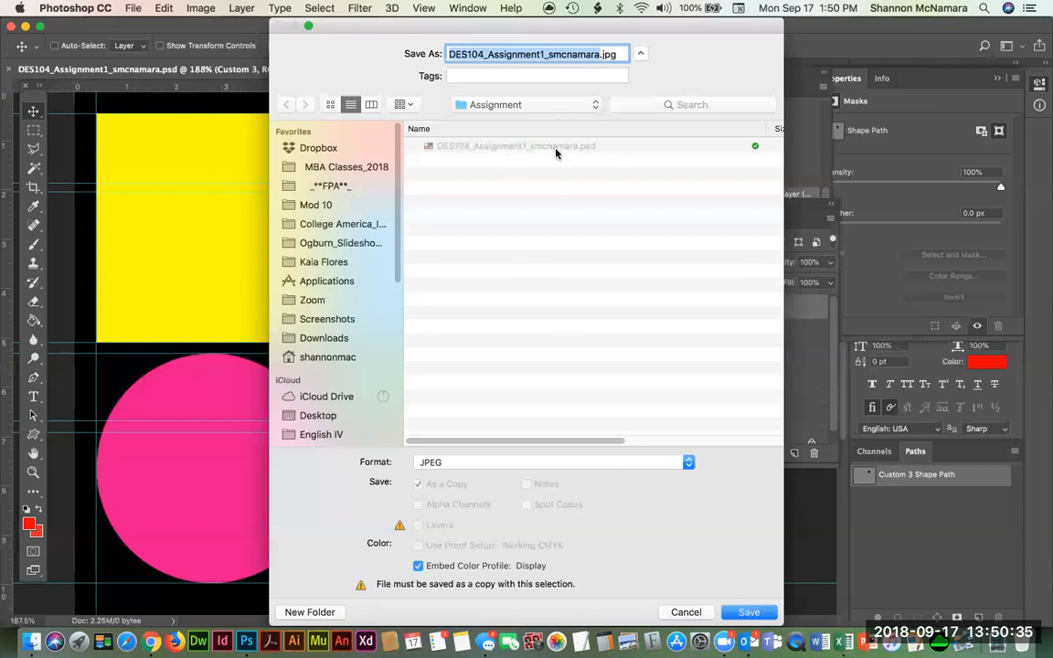
pyautogui.click(746, 611)
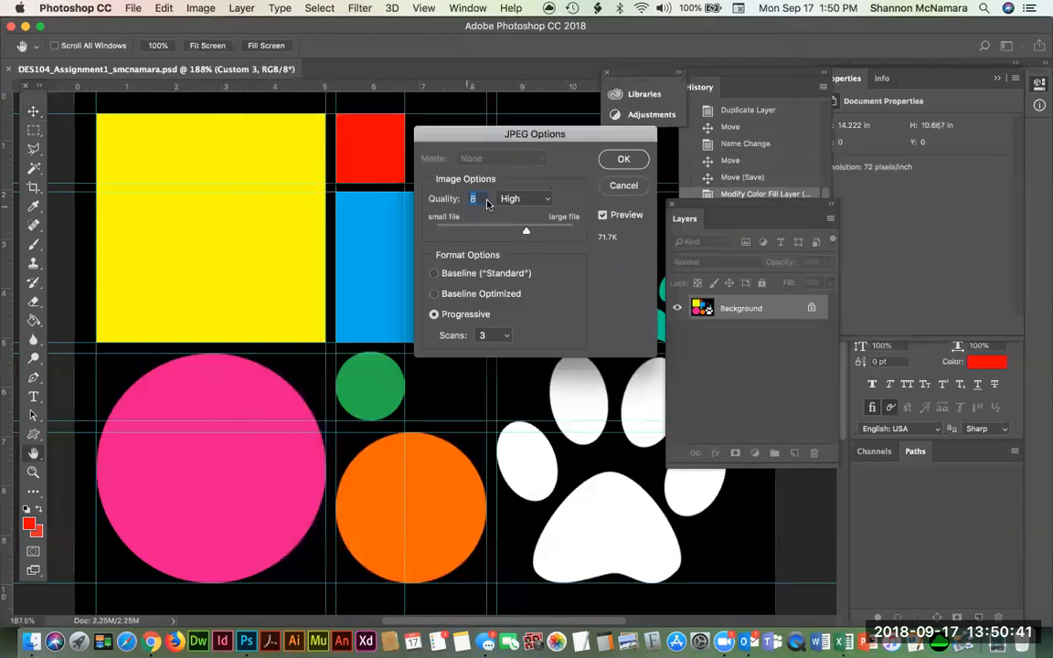
pyautogui.moveTo(527, 230); pyautogui.dragTo(583, 236)
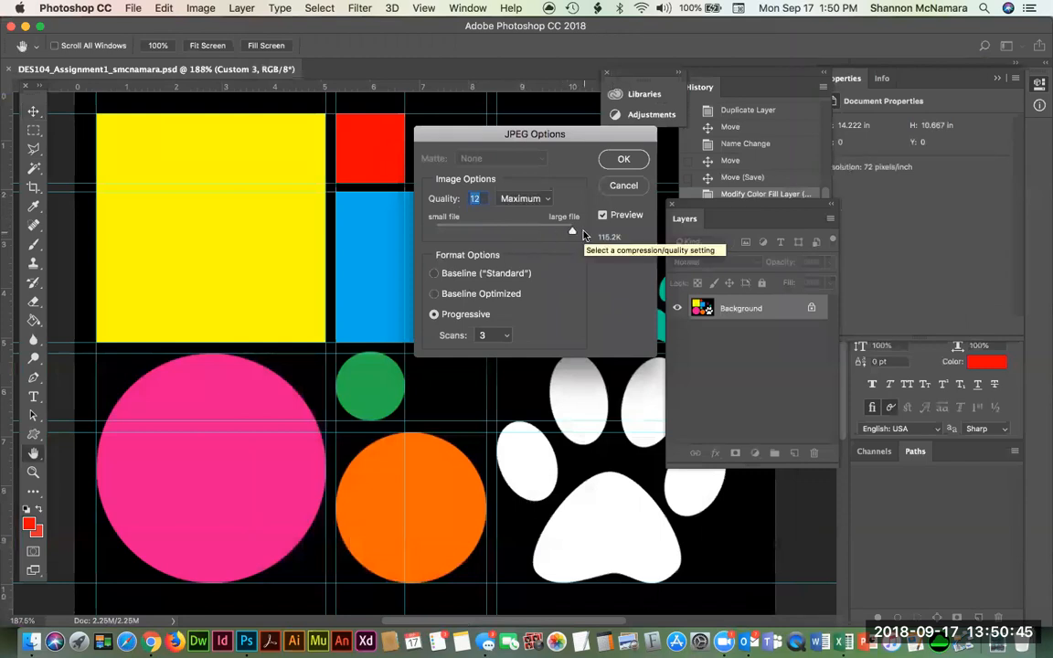
pyautogui.click(626, 160)
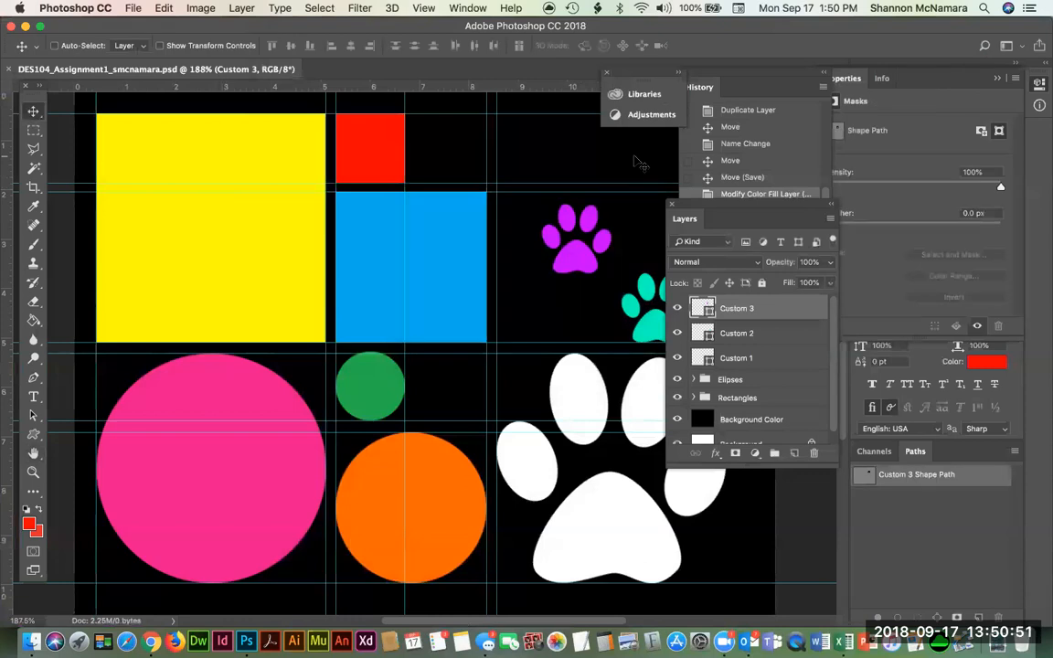
pyautogui.press('super+w')
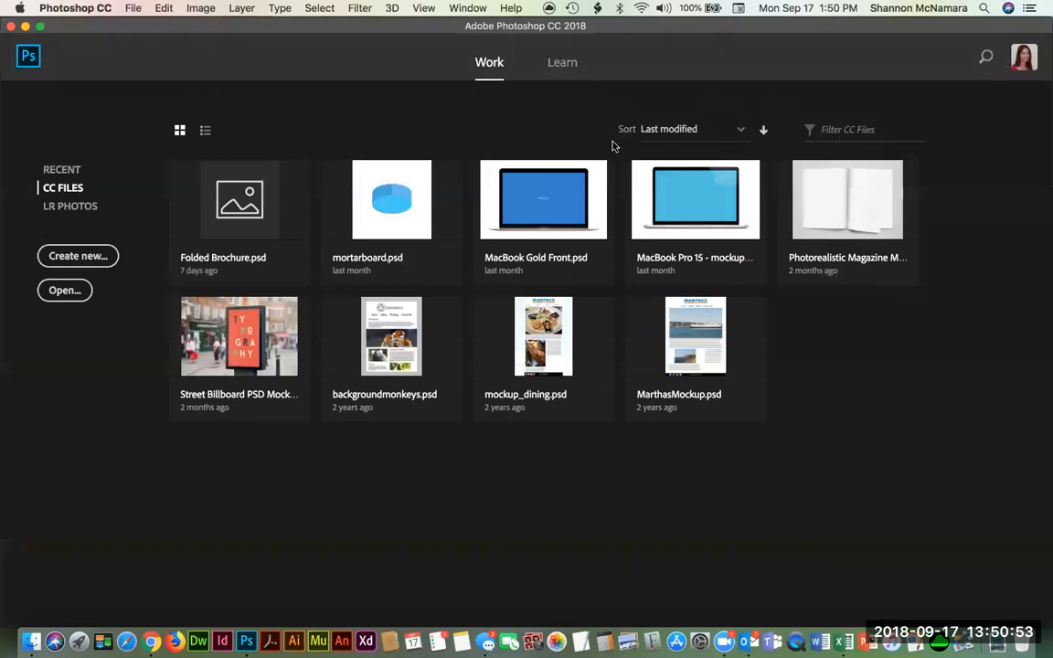
# Step: Switch to Finder and preview the exported JPG and the PSD in the Assignment folder, comparing the two files
pyautogui.click(30, 641)
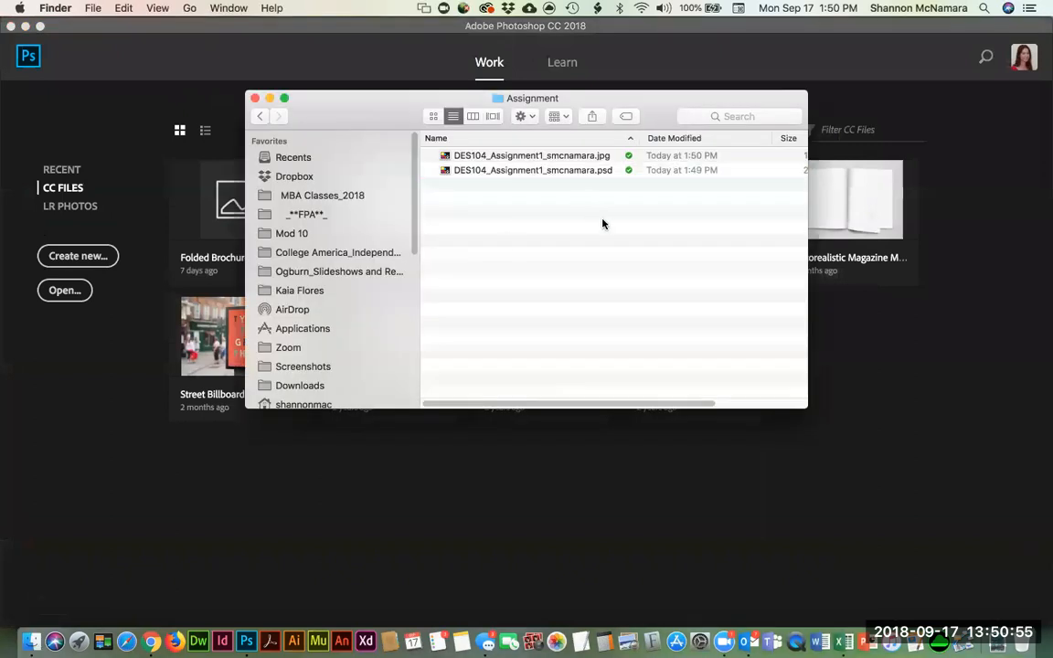
pyautogui.click(548, 156)
pyautogui.press('space')
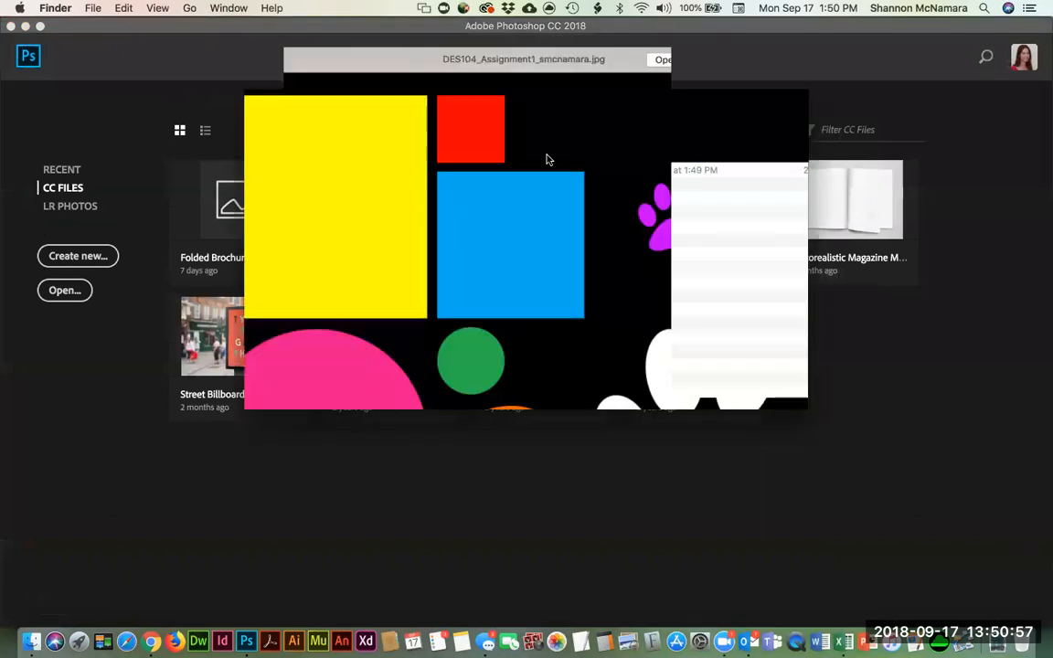
pyautogui.press('Down')
pyautogui.press('Up')
pyautogui.press('Down')
pyautogui.press('Up')
pyautogui.press('Down')
pyautogui.press('Up')
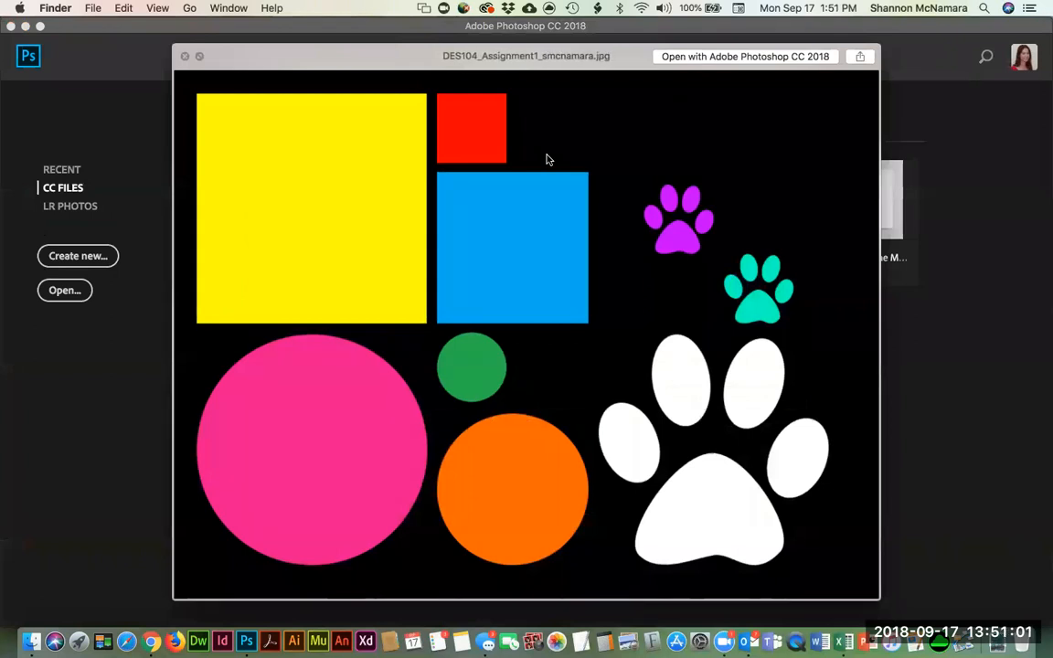
pyautogui.press('space')
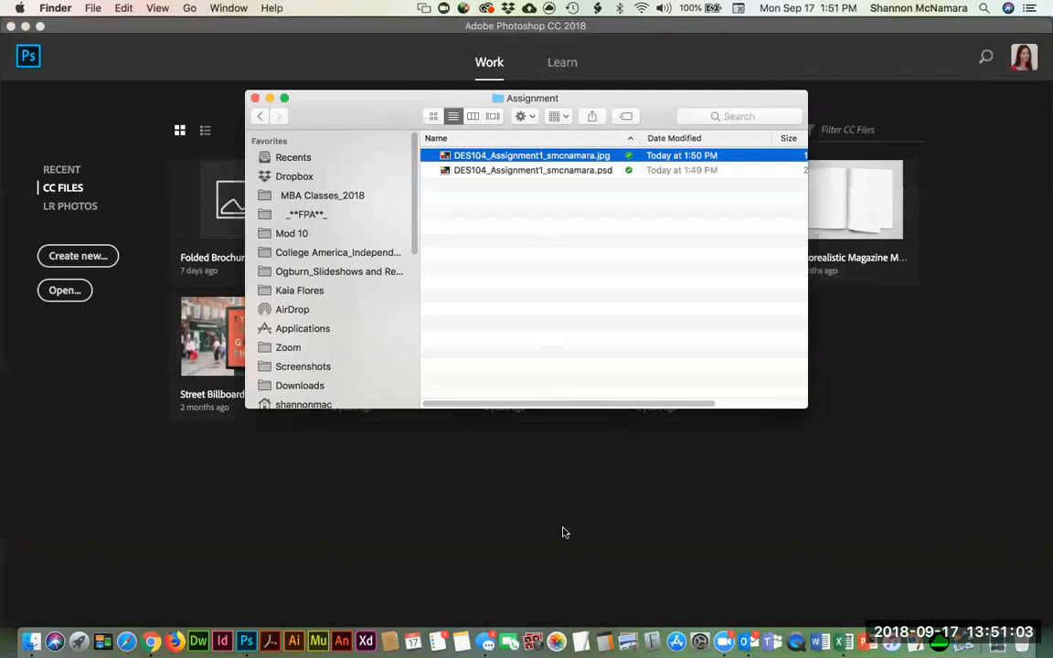
# Step: Switch to Chrome and start a file upload submission for the Week 1 Assignment - Desktop Wallpaper
pyautogui.click(150, 641)
pyautogui.scroll(-15, 630, 367)
pyautogui.scroll(20, 619, 368)
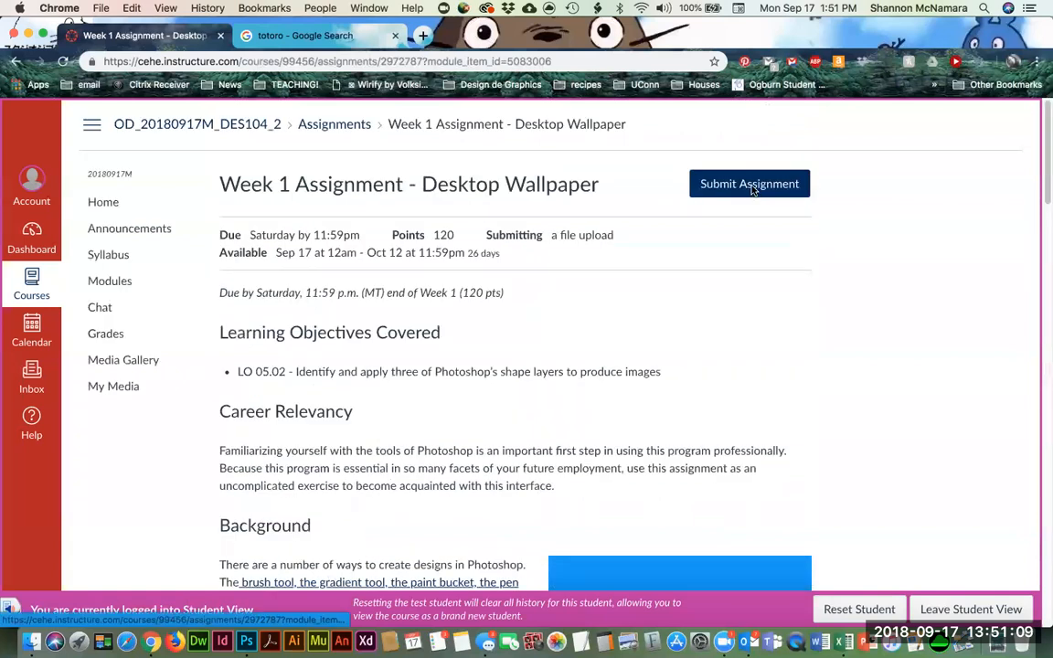
pyautogui.click(752, 189)
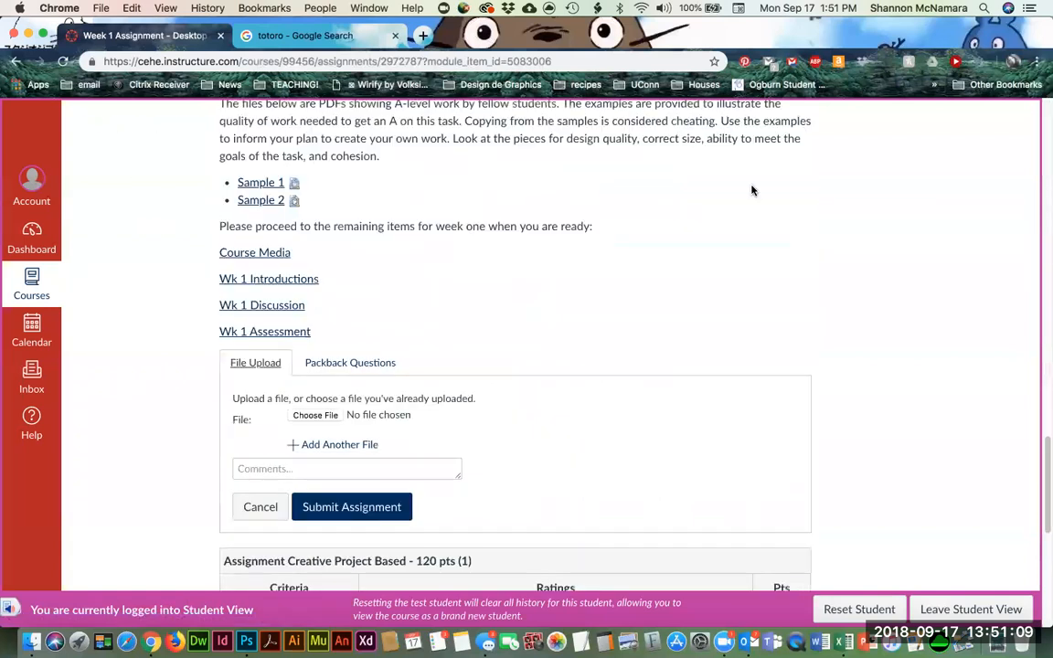
# Step: Start choosing the first submission file and browse to the Week 1 folder of DES 104 within Mod 10
pyautogui.click(314, 416)
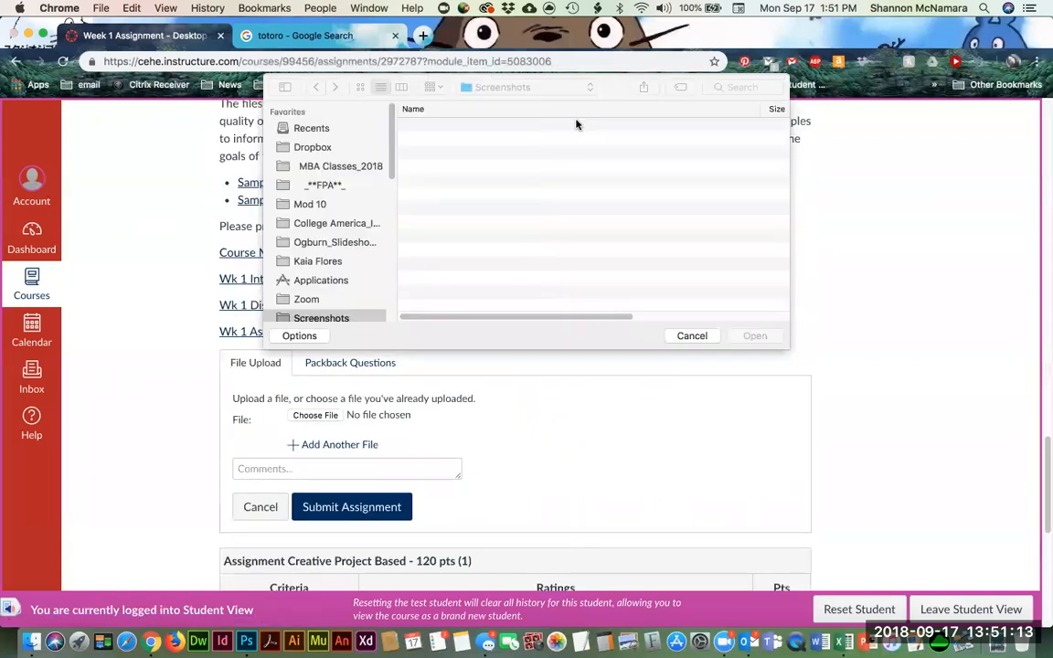
pyautogui.click(309, 205)
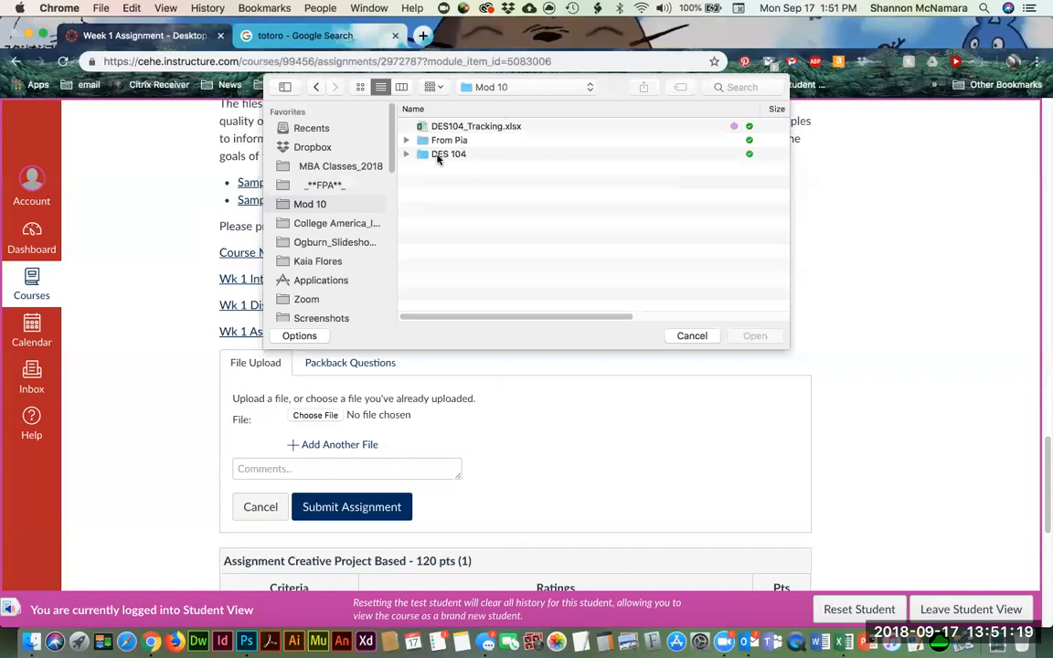
pyautogui.doubleClick(450, 154)
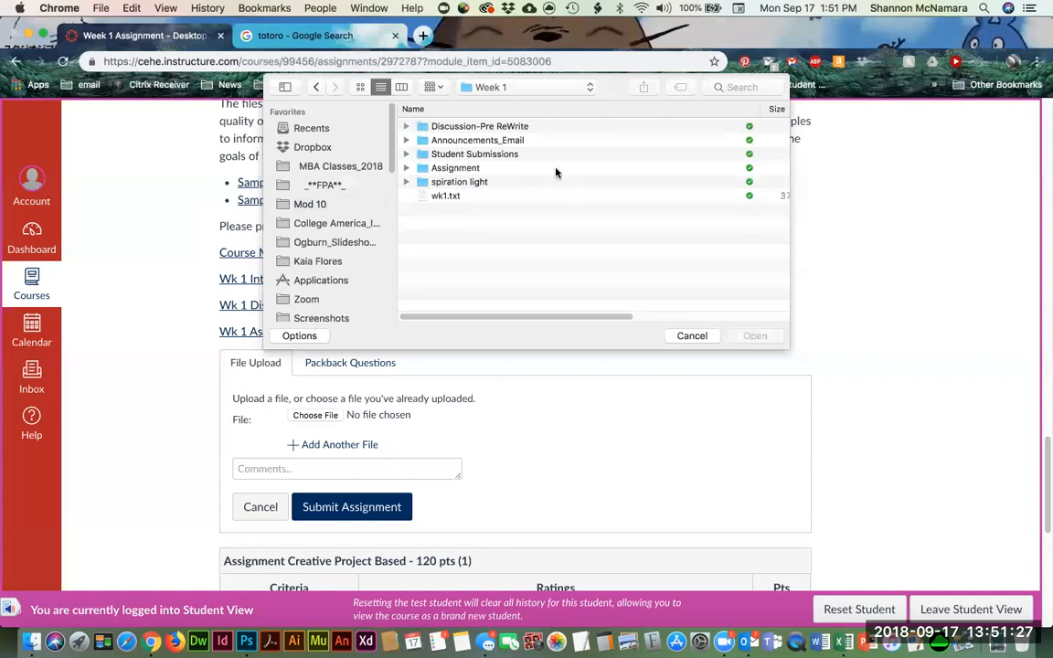
pyautogui.click(484, 155)
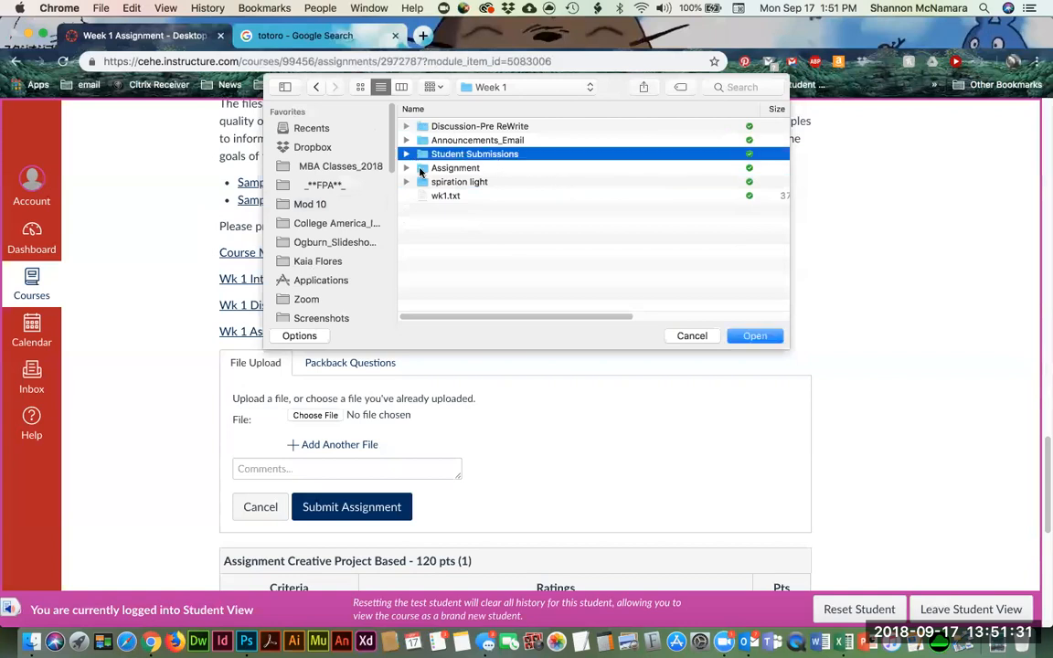
pyautogui.doubleClick(425, 157)
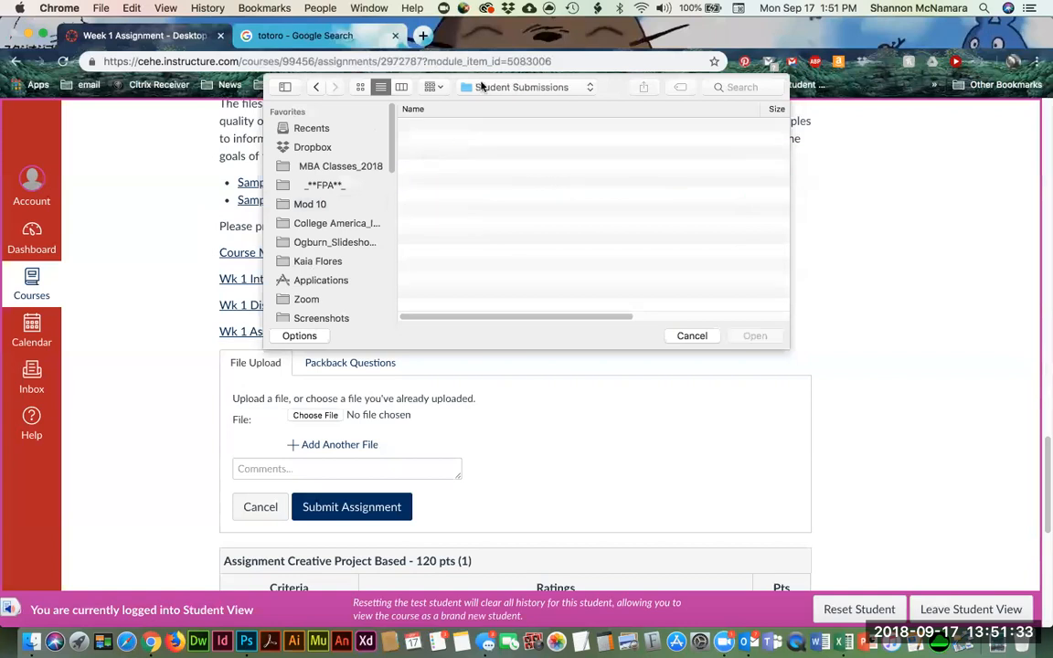
pyautogui.click(518, 88)
pyautogui.click(480, 103)
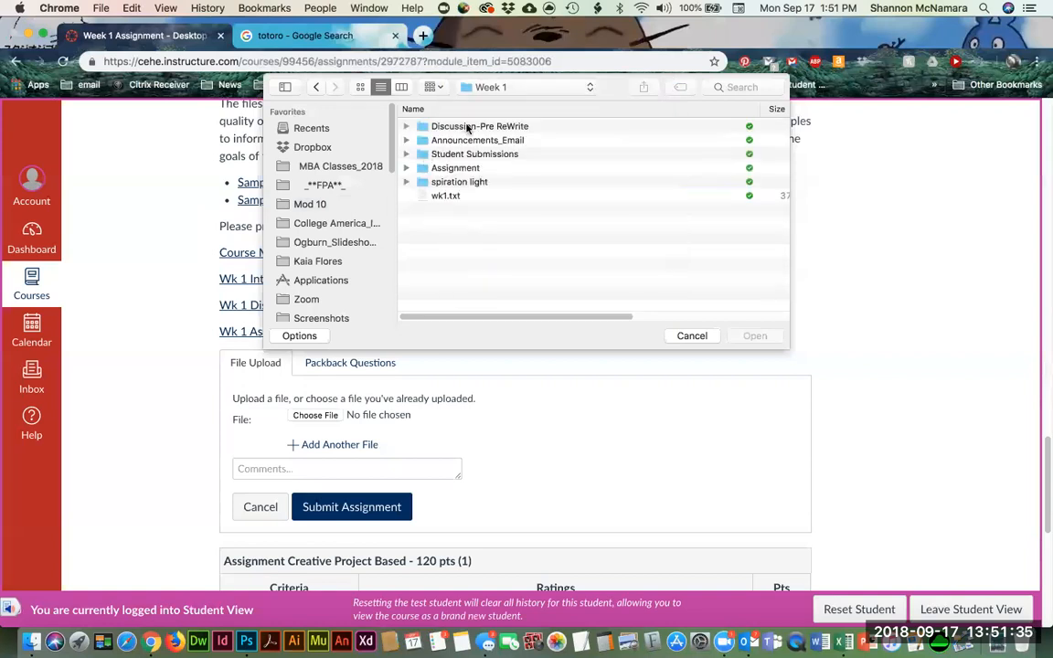
# Step: Attach the DES104 Assignment 1 JPG from the Assignment folder as the first submission file
pyautogui.doubleClick(457, 168)
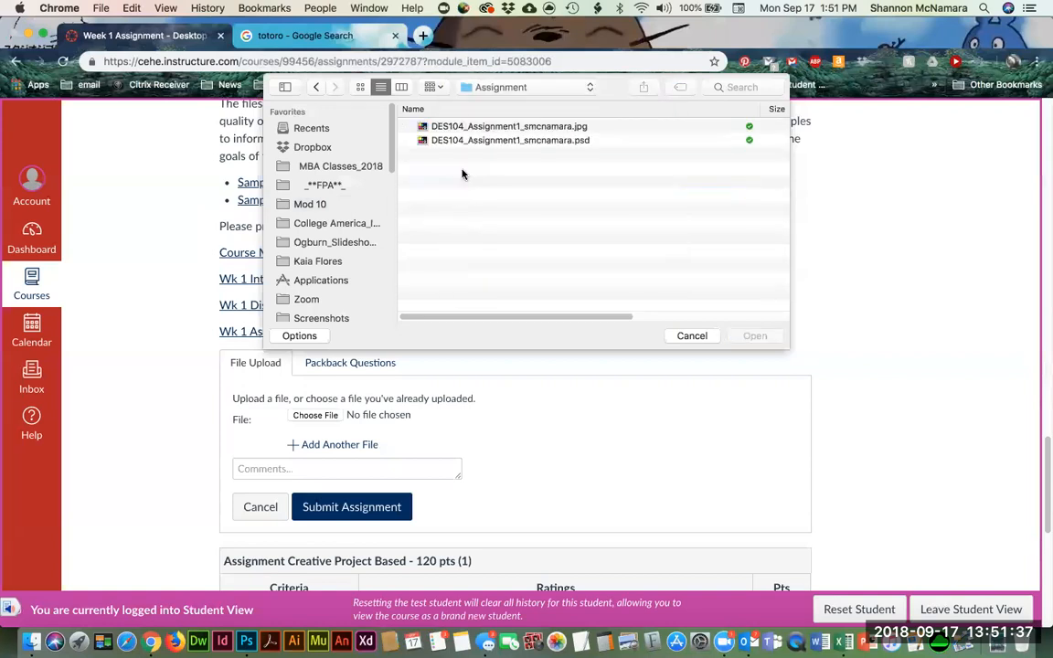
pyautogui.click(502, 128)
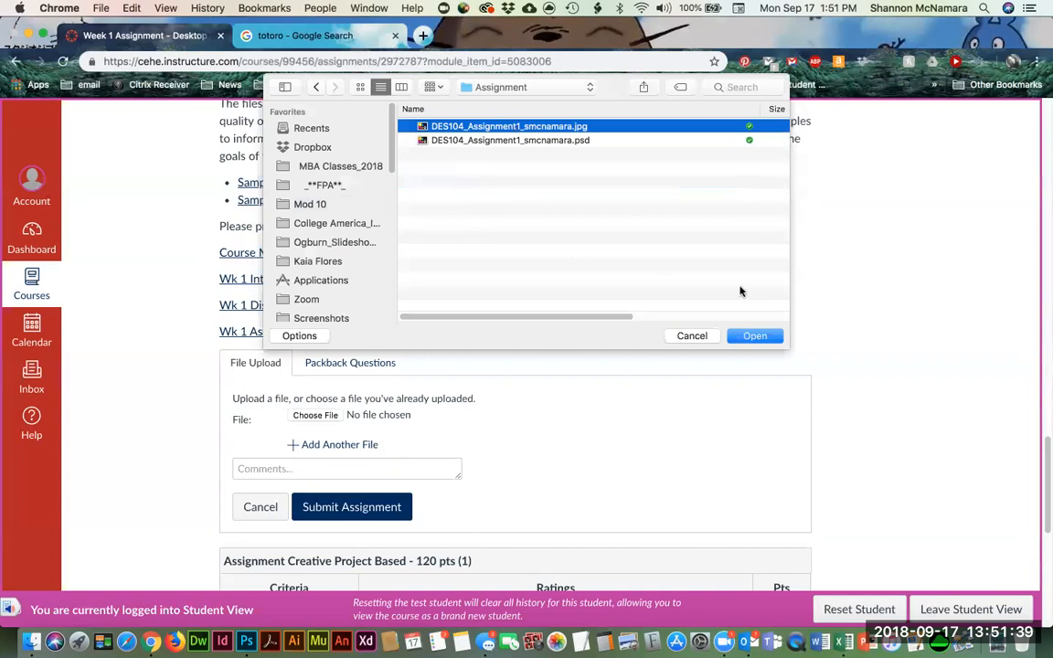
pyautogui.click(755, 336)
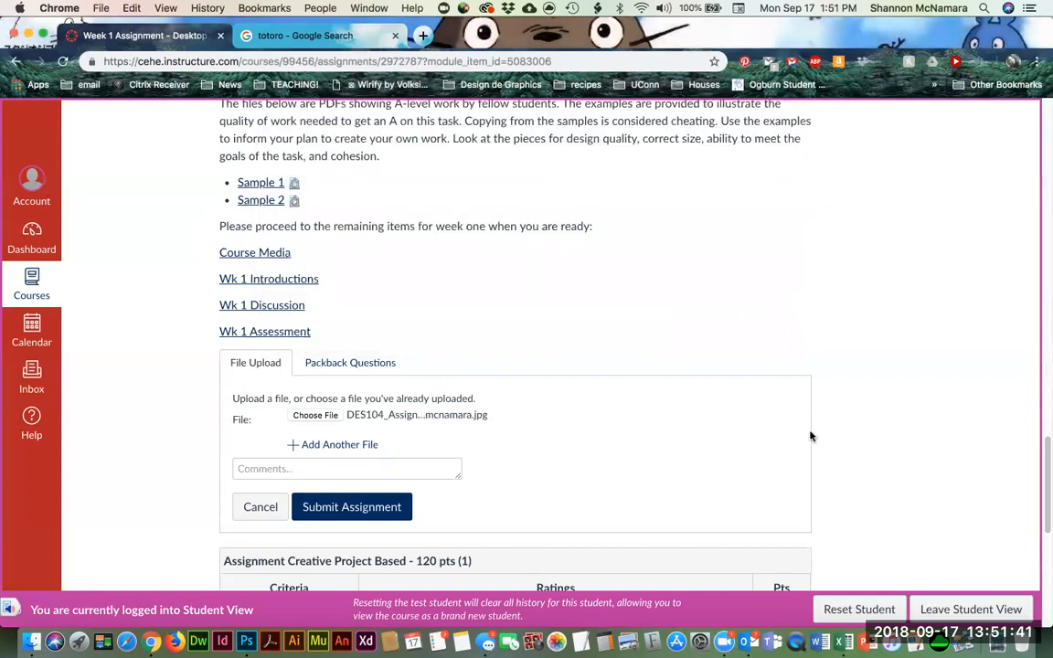
# Step: Attach the DES104 Assignment 1 PSD as a second file and submit the assignment
pyautogui.click(326, 446)
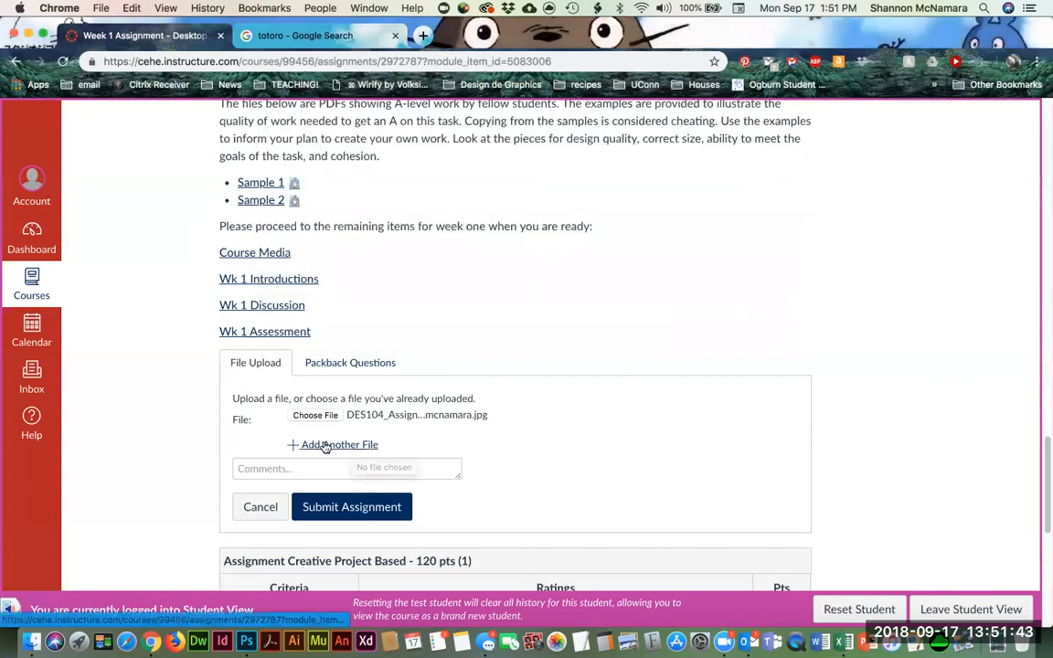
pyautogui.click(313, 444)
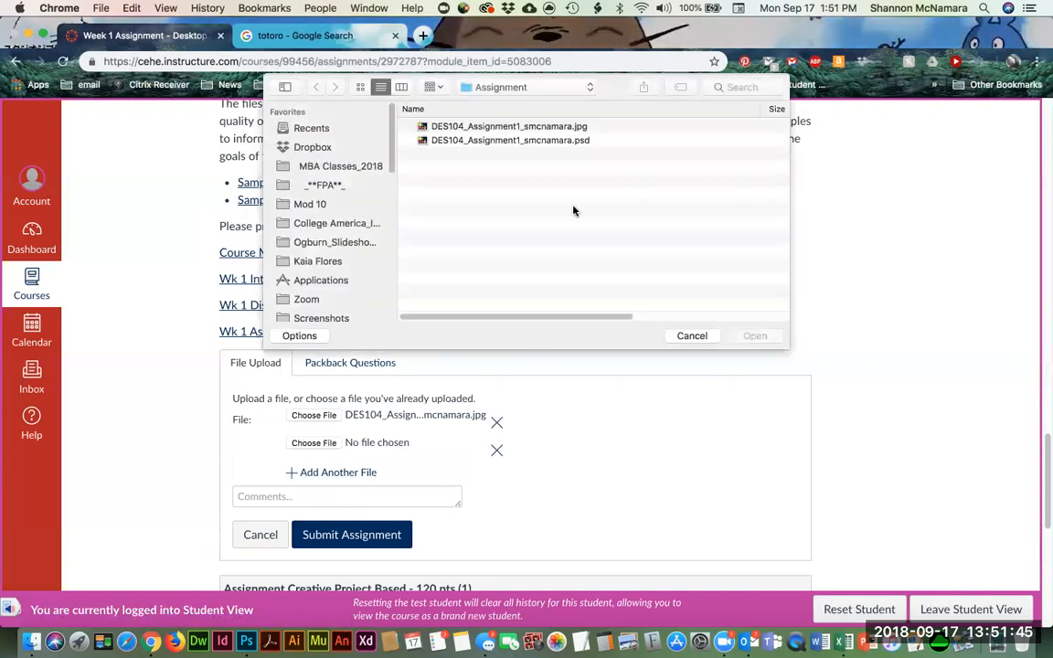
pyautogui.click(561, 141)
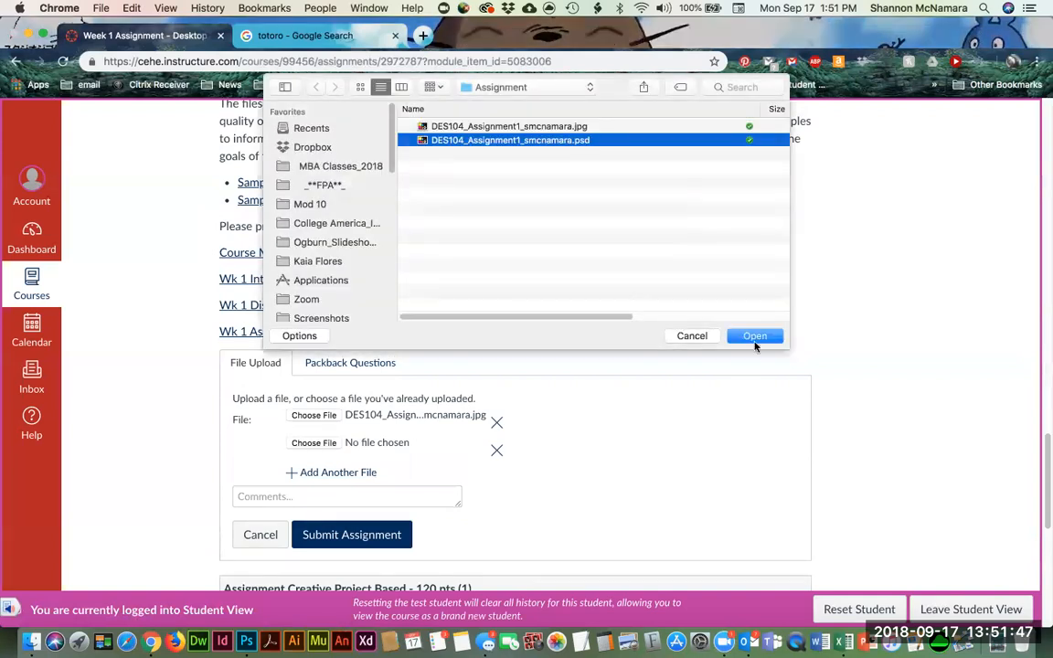
pyautogui.click(754, 336)
pyautogui.scroll(-1, 339, 576)
pyautogui.click(357, 514)
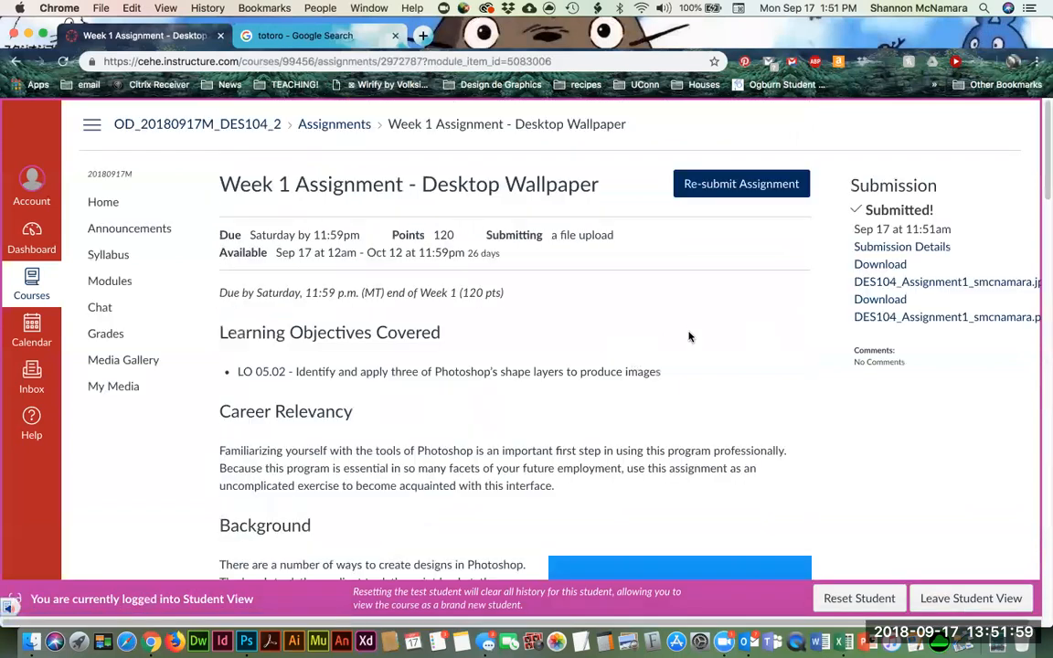
# Step: Check the submission status on the assignment page and view the course Chat page
pyautogui.scroll(-1, 659, 418)
pyautogui.scroll(1, 658, 418)
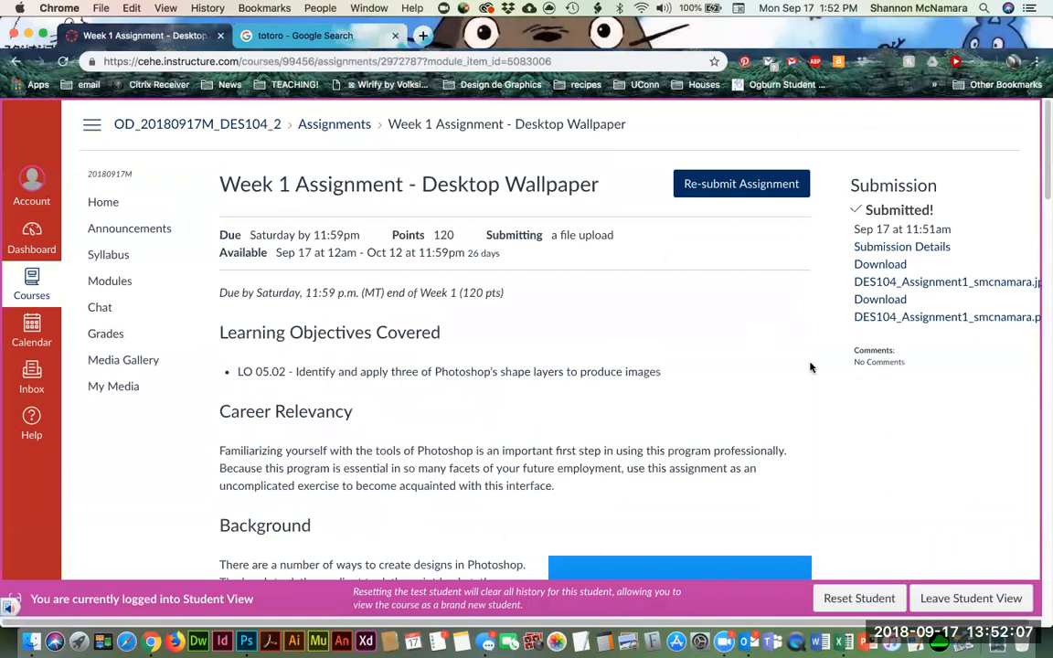
pyautogui.click(99, 308)
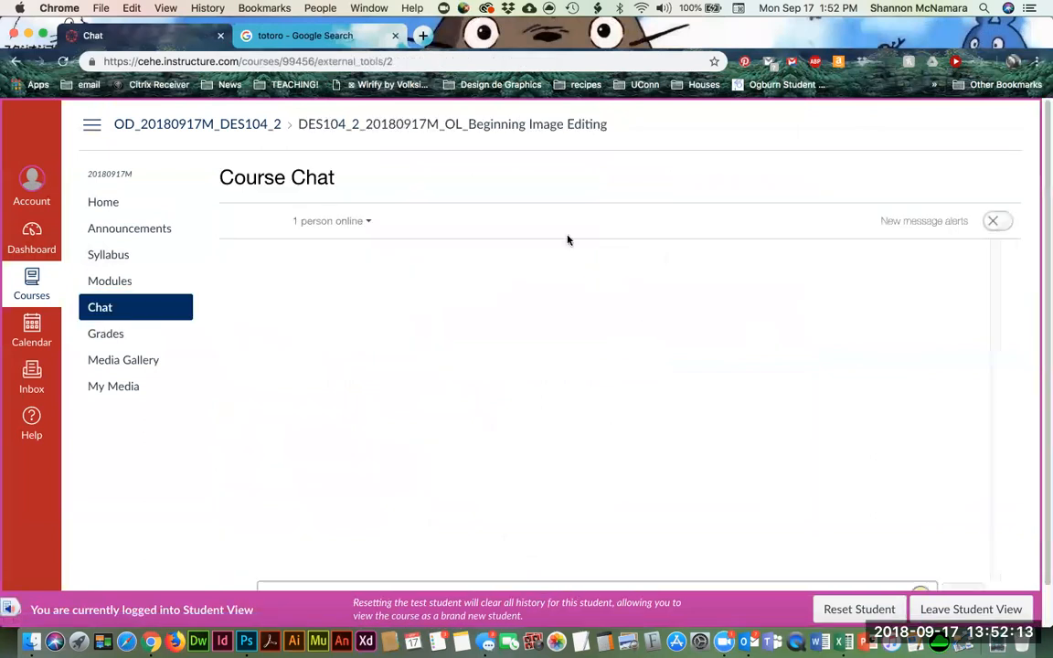
# Step: Open the Week 1 Assignment - Desktop Wallpaper submission details from the course Grades and view the feedback preview of the submitted JPG
pyautogui.click(105, 336)
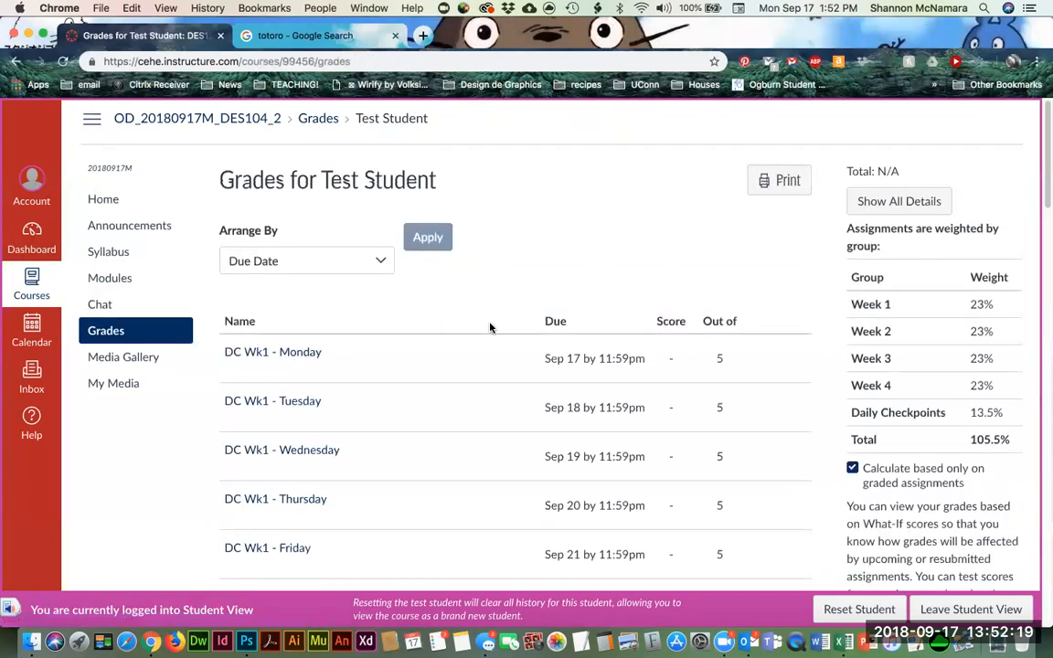
pyautogui.scroll(-5, 490, 327)
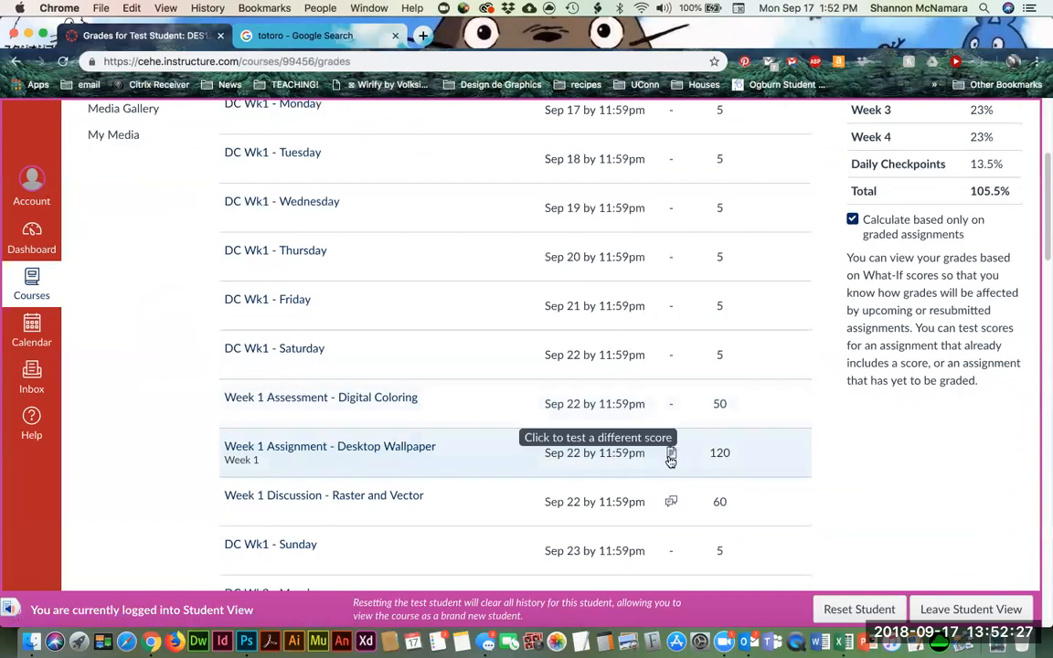
pyautogui.click(324, 451)
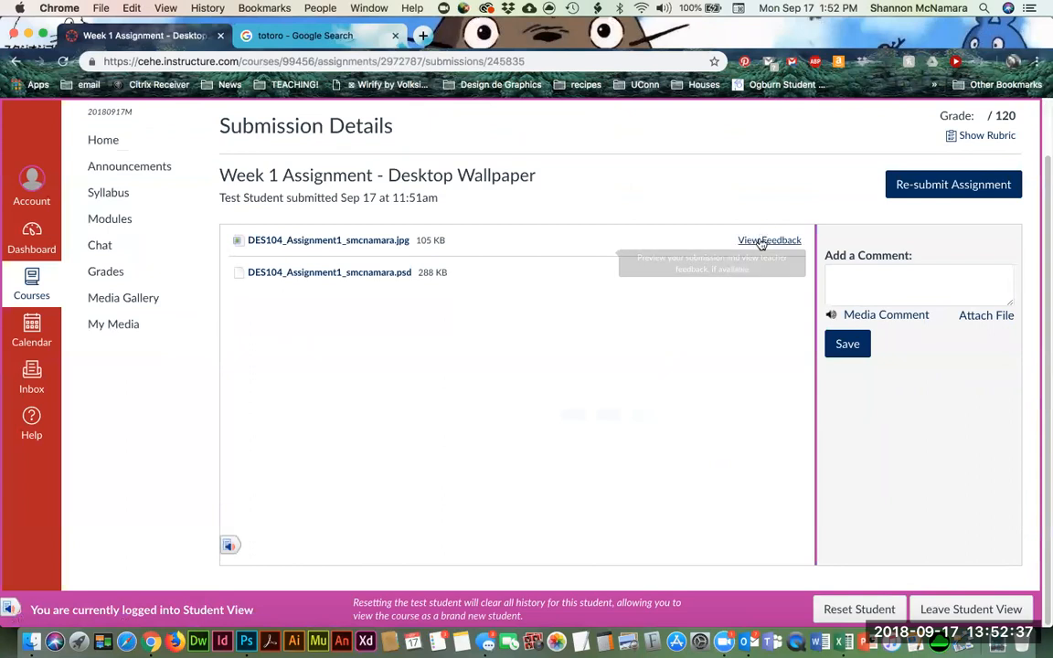
pyautogui.click(764, 240)
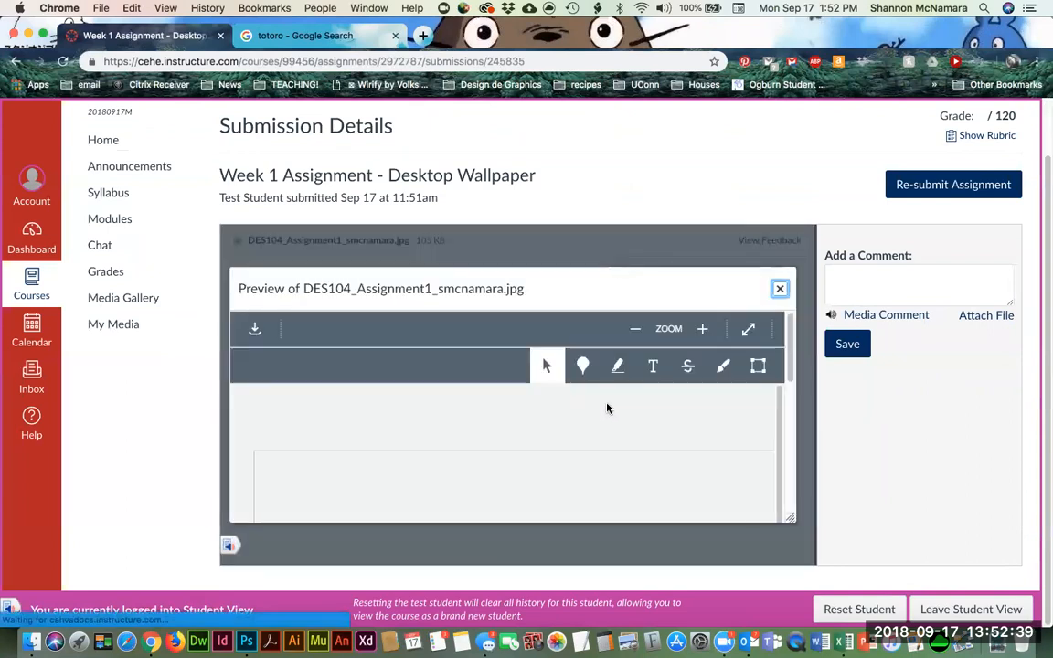
# Step: Look through the submitted JPG in the feedback preview and close the preview
pyautogui.scroll(-2, 491, 498)
pyautogui.scroll(-5, 493, 439)
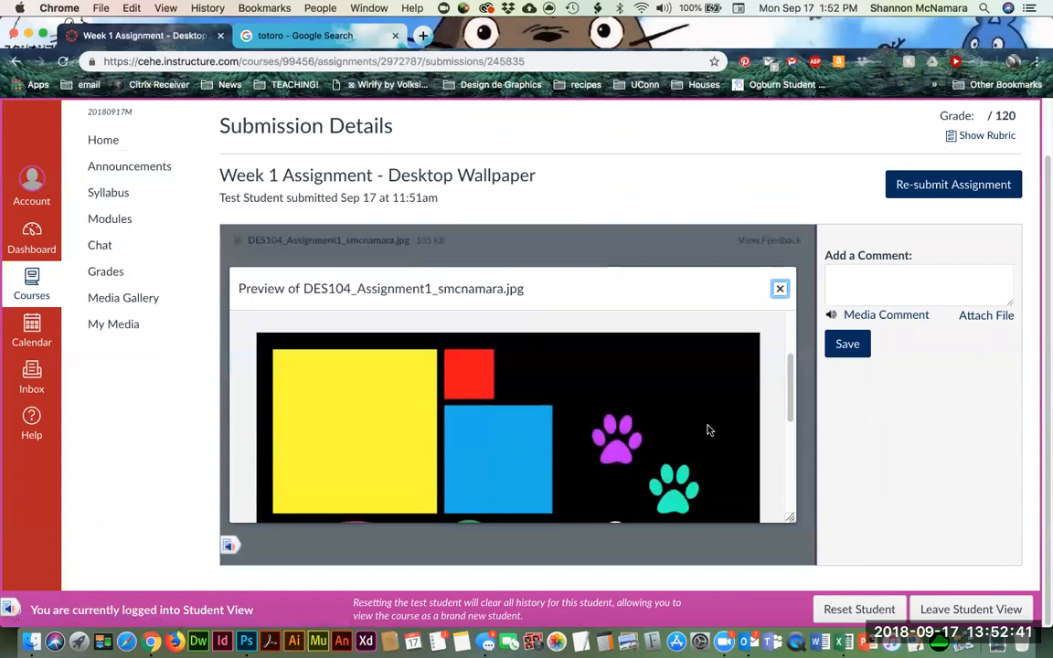
pyautogui.scroll(-5, 493, 425)
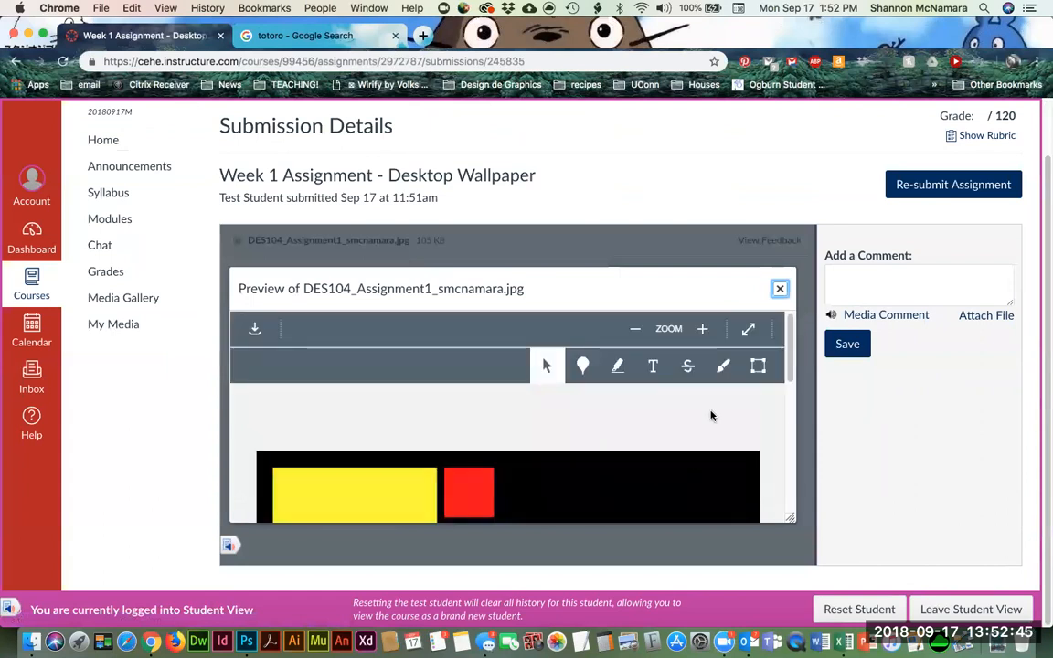
pyautogui.click(779, 288)
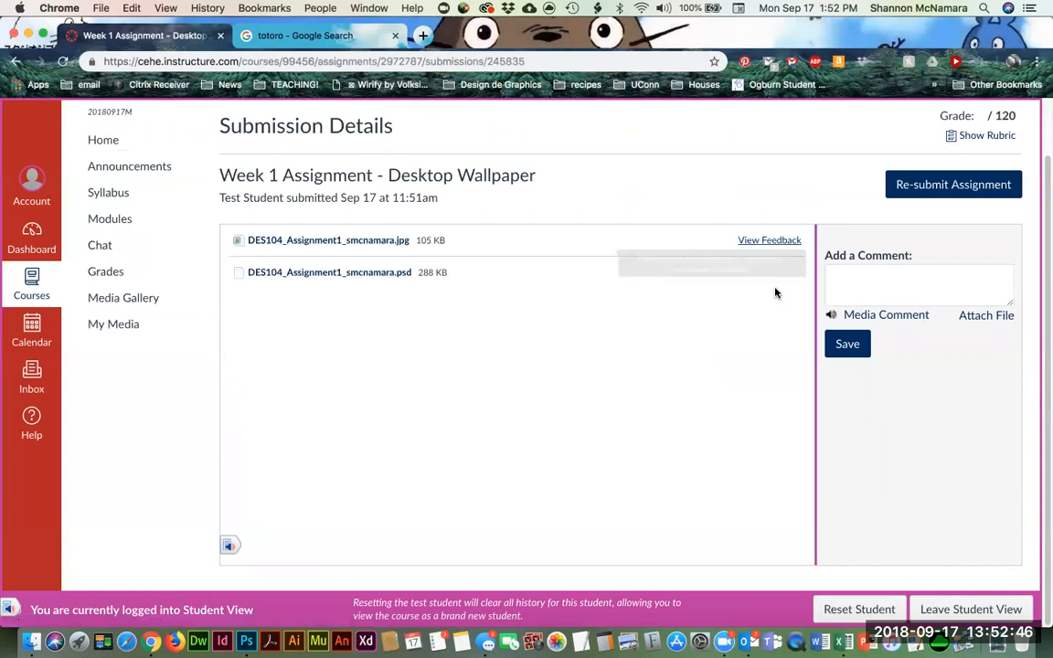
# Step: Show the grading rubric for the Desktop Wallpaper submission and look through its criteria and ratings
pyautogui.click(970, 135)
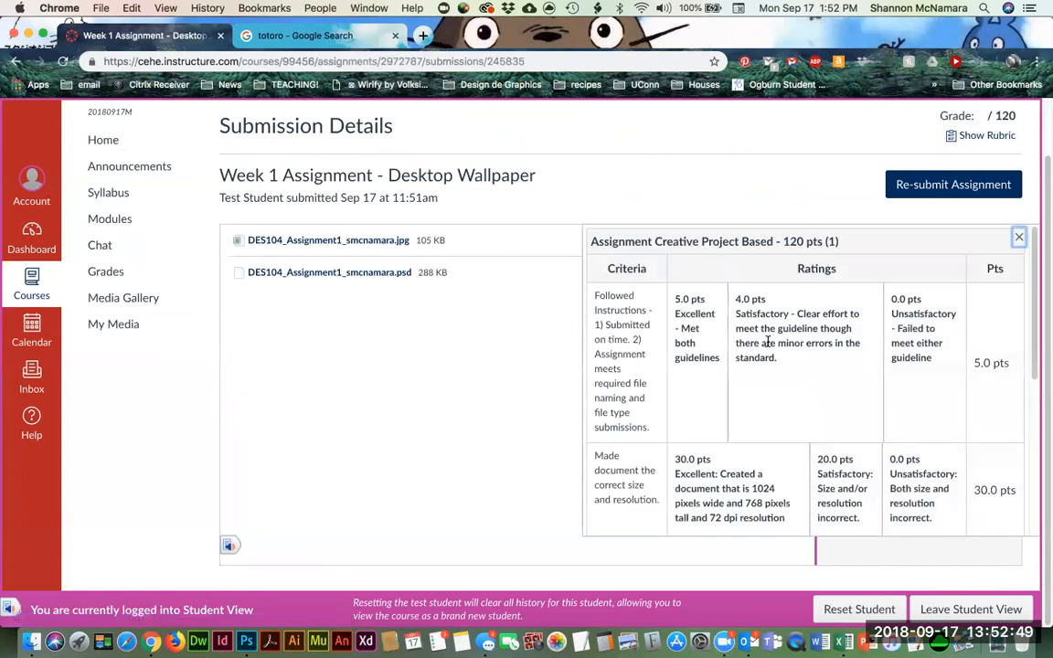
pyautogui.scroll(-5, 764, 341)
pyautogui.scroll(5, 736, 399)
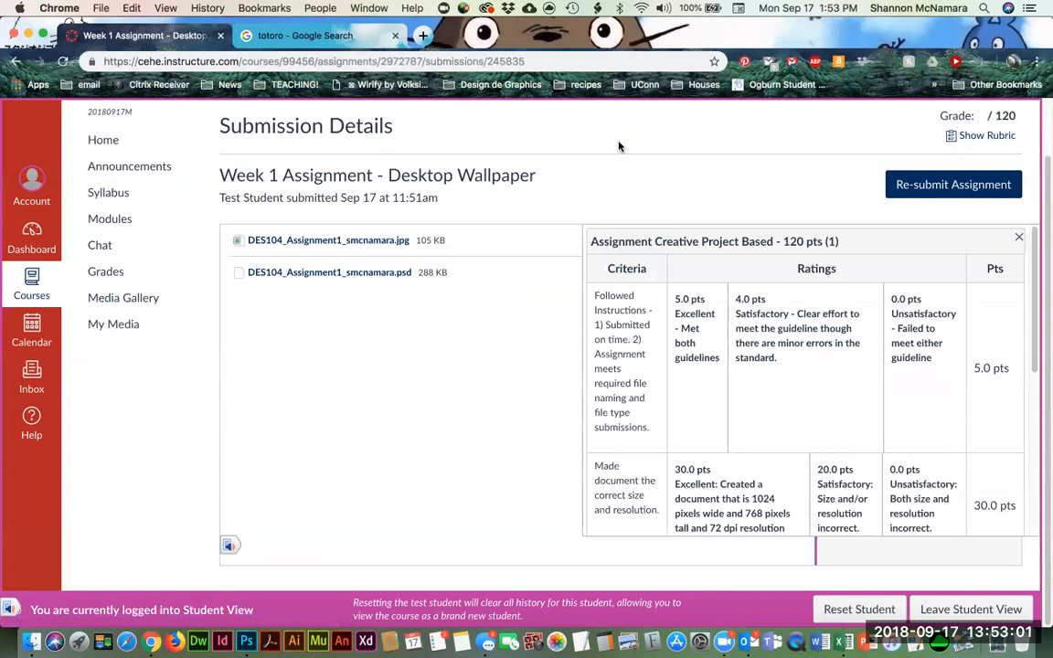
# Step: Open the course home page and bring up the Week 1 Lecture 1 slide in the DES 104 - Wk 1 Google Slides presentation
pyautogui.click(92, 142)
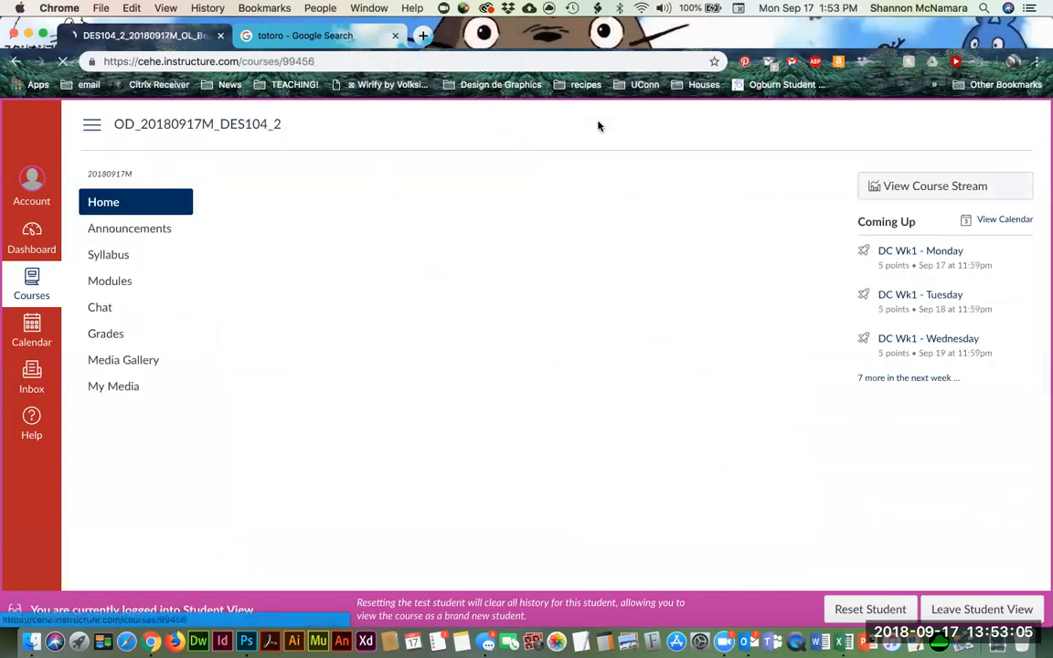
pyautogui.press('super+Tab')
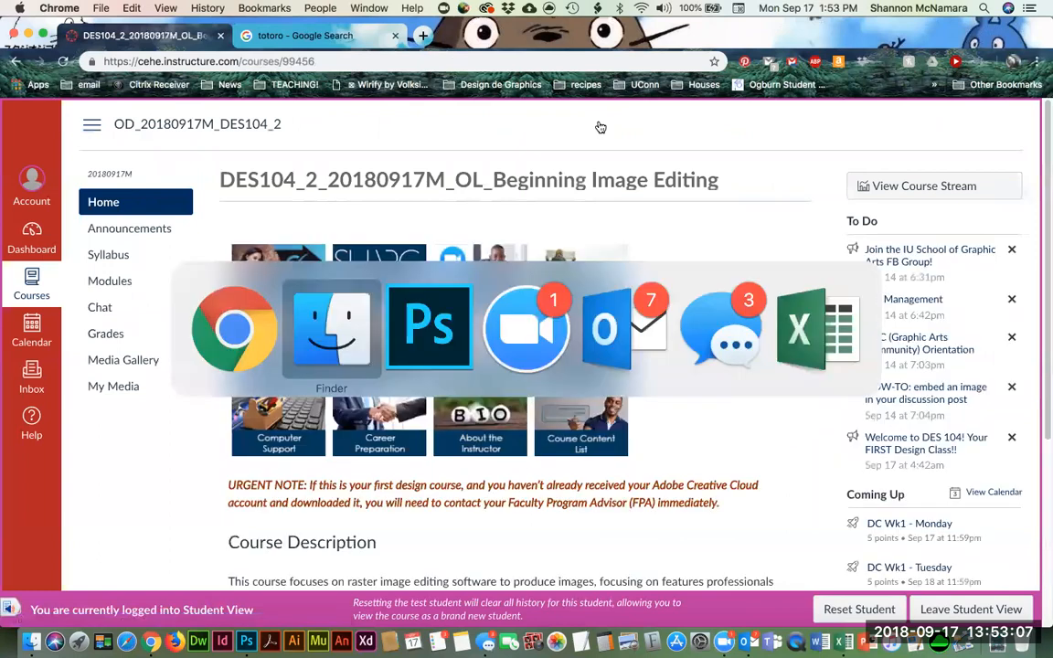
pyautogui.press('super+Tab')
pyautogui.press('super+grave')
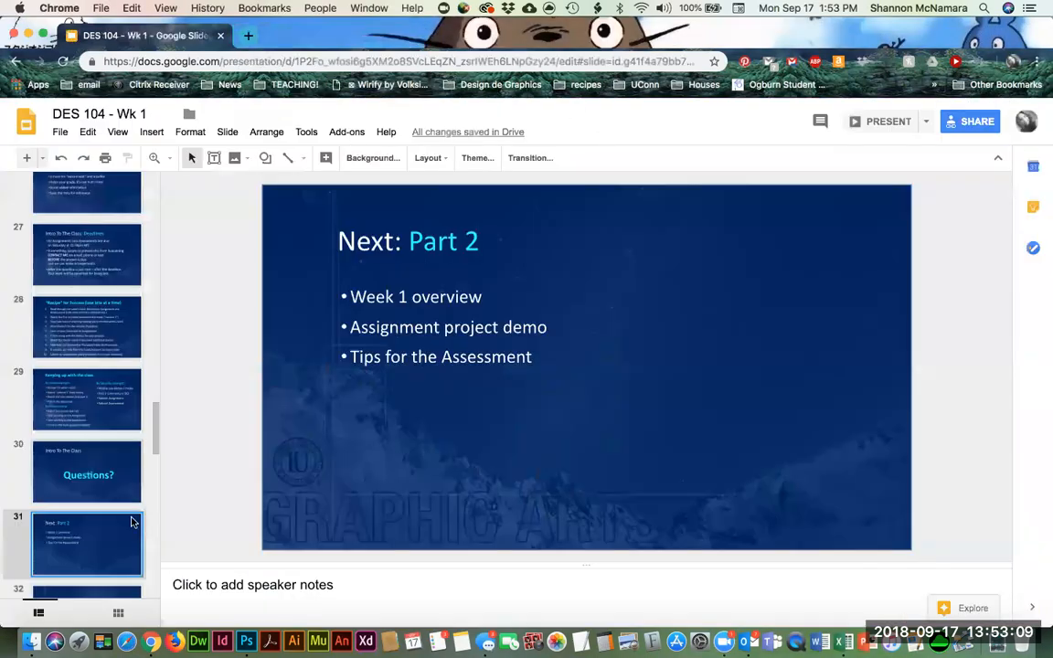
pyautogui.scroll(-2, 143, 525)
pyautogui.scroll(-2, 143, 526)
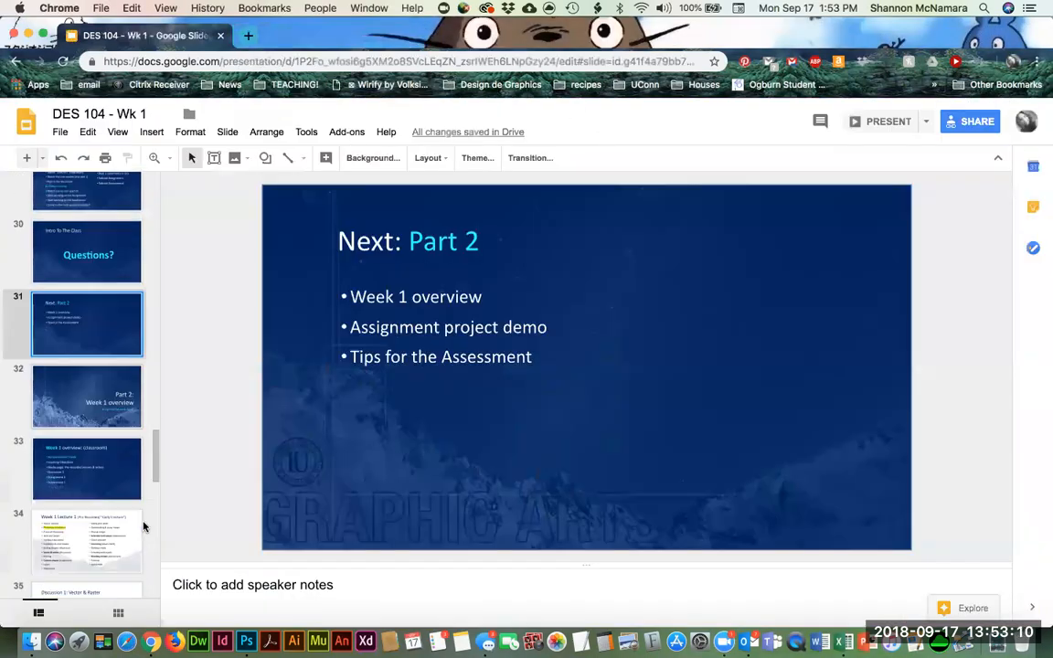
pyautogui.click(65, 468)
pyautogui.click(64, 518)
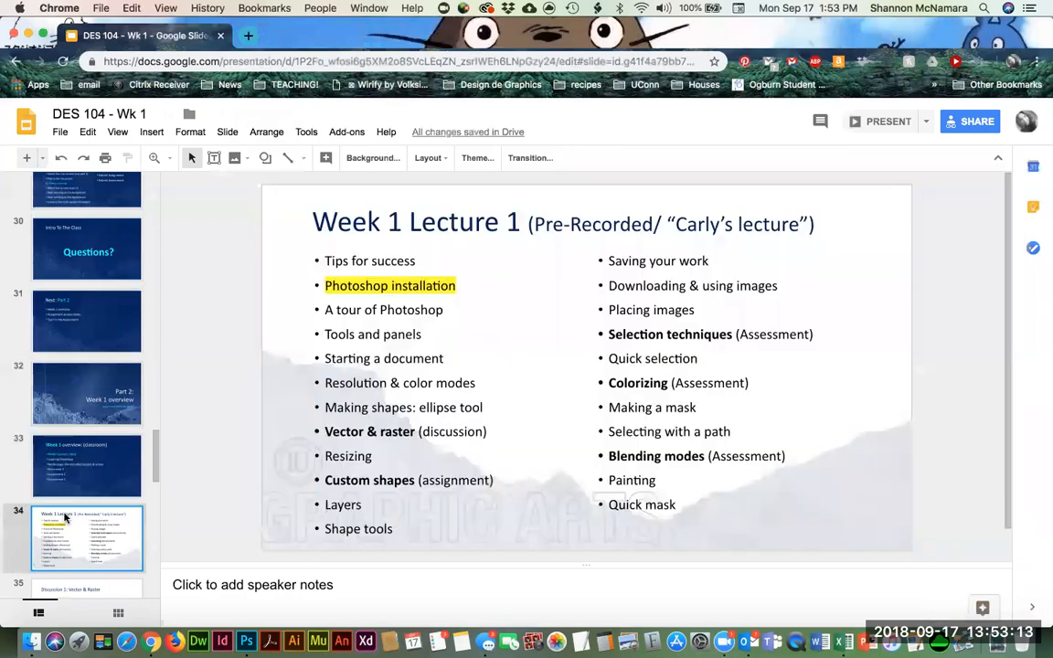
# Step: Switch back to the Canvas course home page and open the Week 1 Assessment - Digital Coloring page
pyautogui.press('super+grave')
pyautogui.scroll(-5, 637, 440)
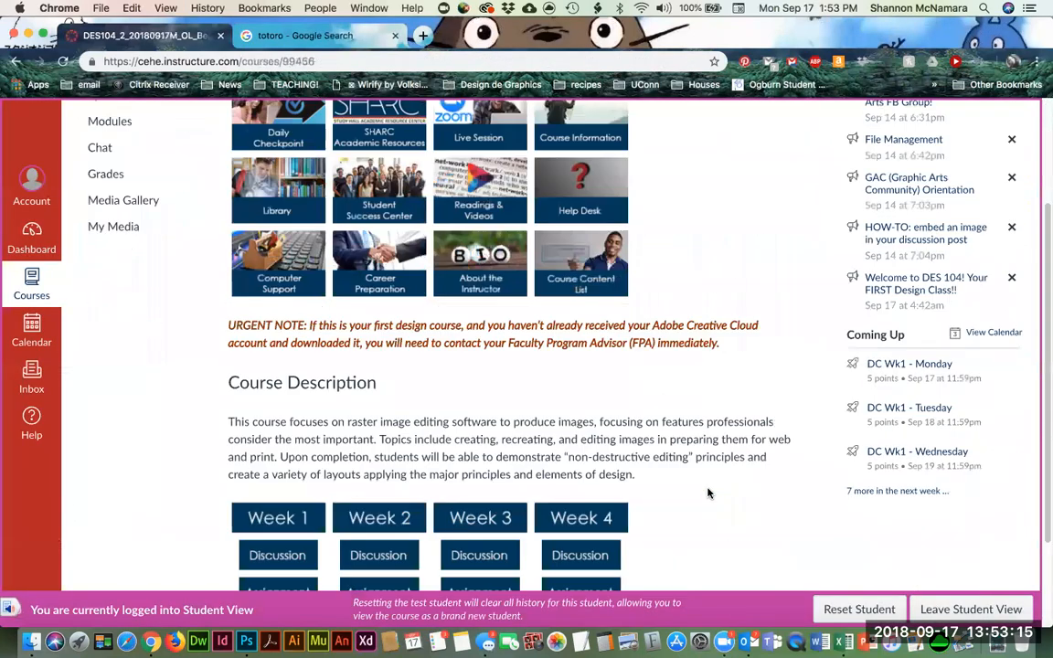
pyautogui.click(281, 503)
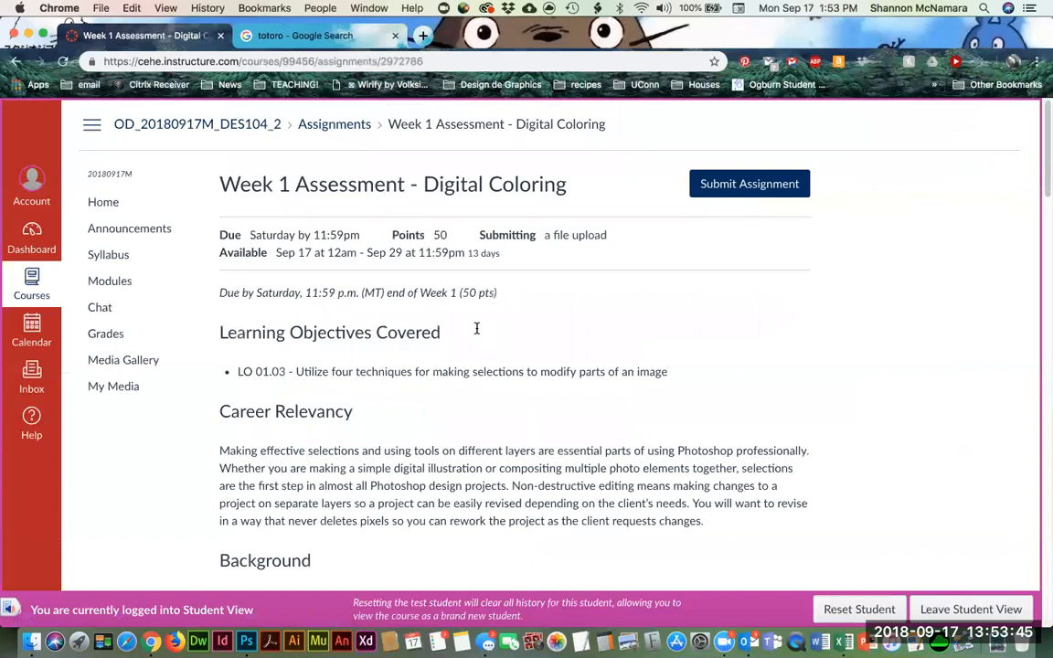
# Step: Examine the assessment's learning objectives, career relevancy and the Background section describing the selection tools
pyautogui.scroll(-1, 548, 433)
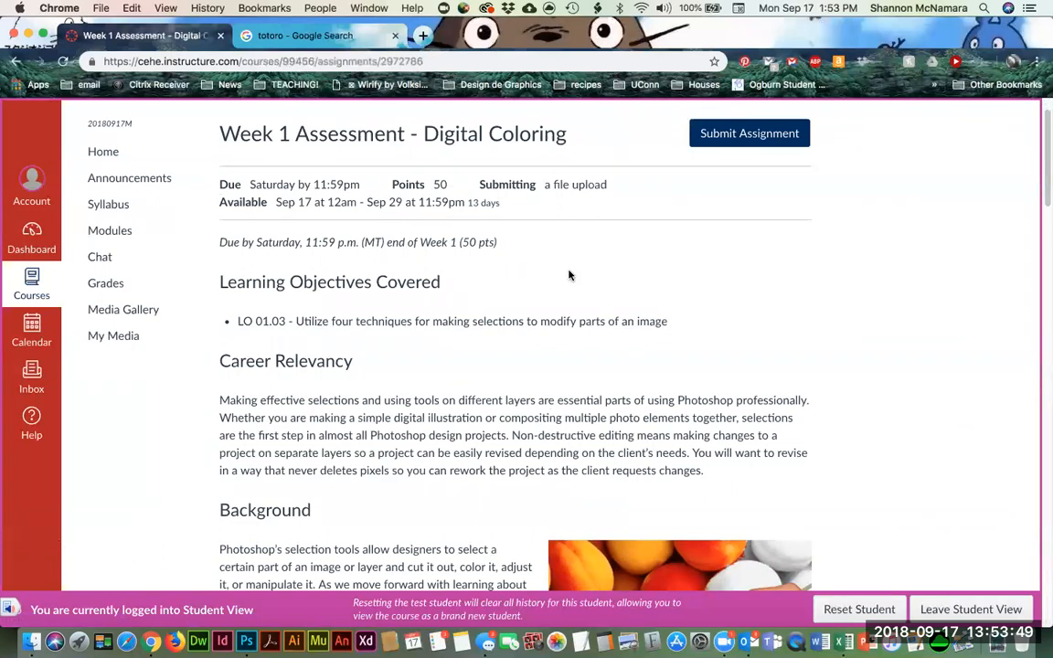
pyautogui.scroll(-1, 499, 361)
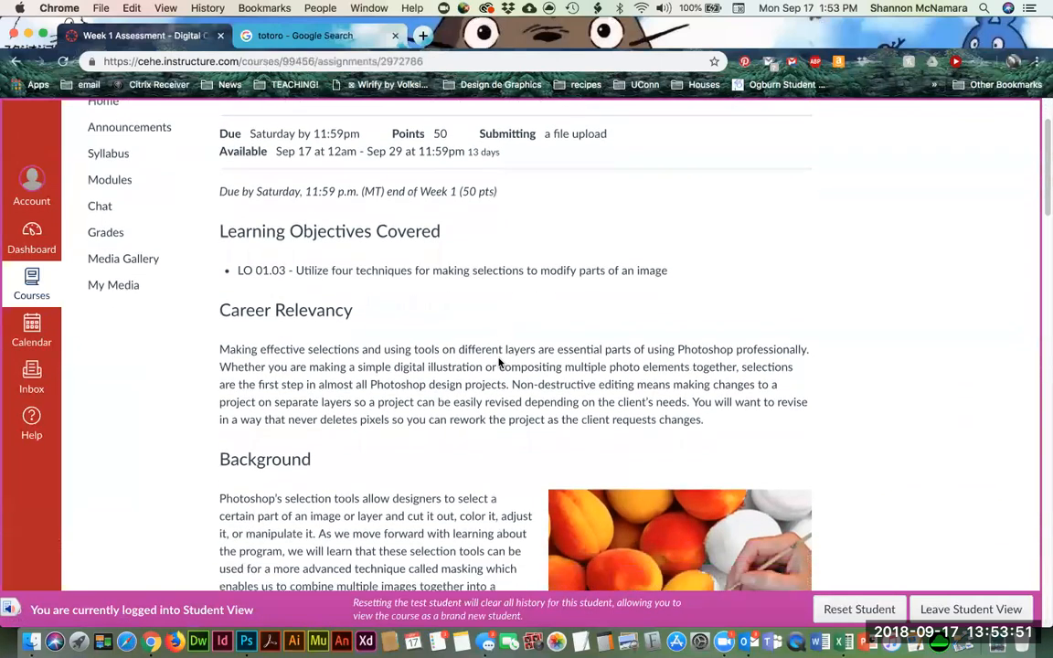
pyautogui.scroll(-5, 499, 361)
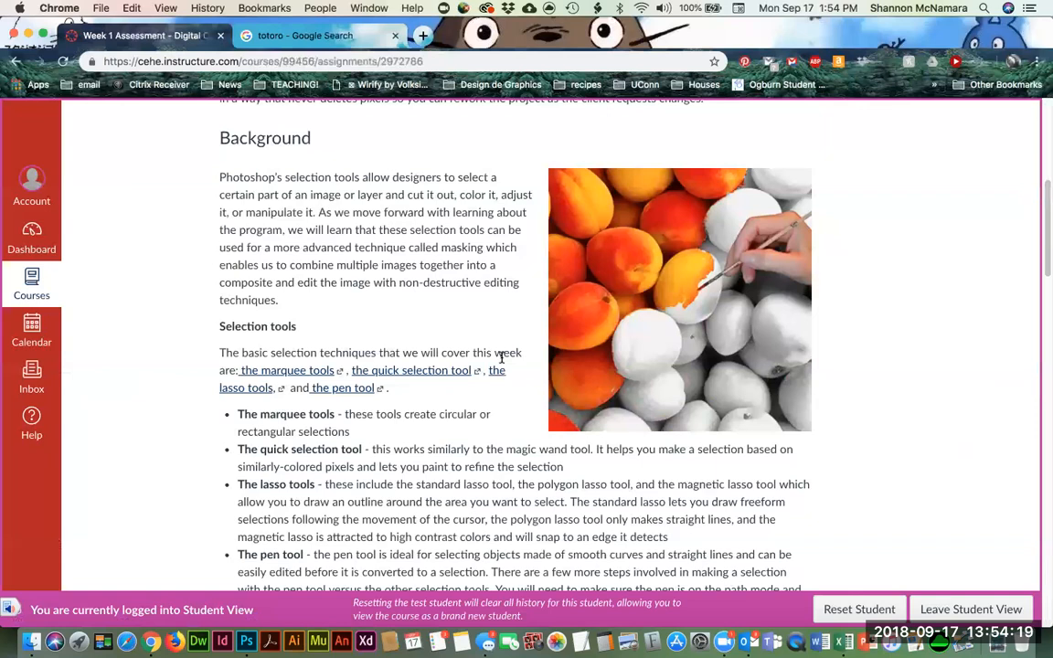
pyautogui.scroll(-1, 427, 297)
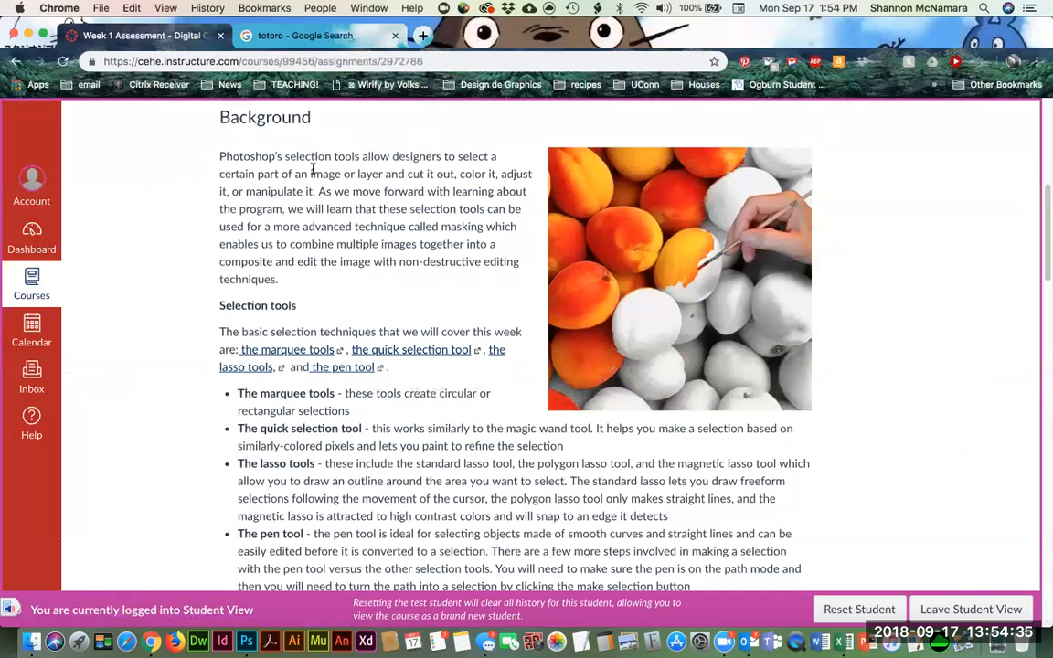
pyautogui.scroll(5, 82, 287)
pyautogui.scroll(-5, 108, 239)
pyautogui.scroll(5, 137, 293)
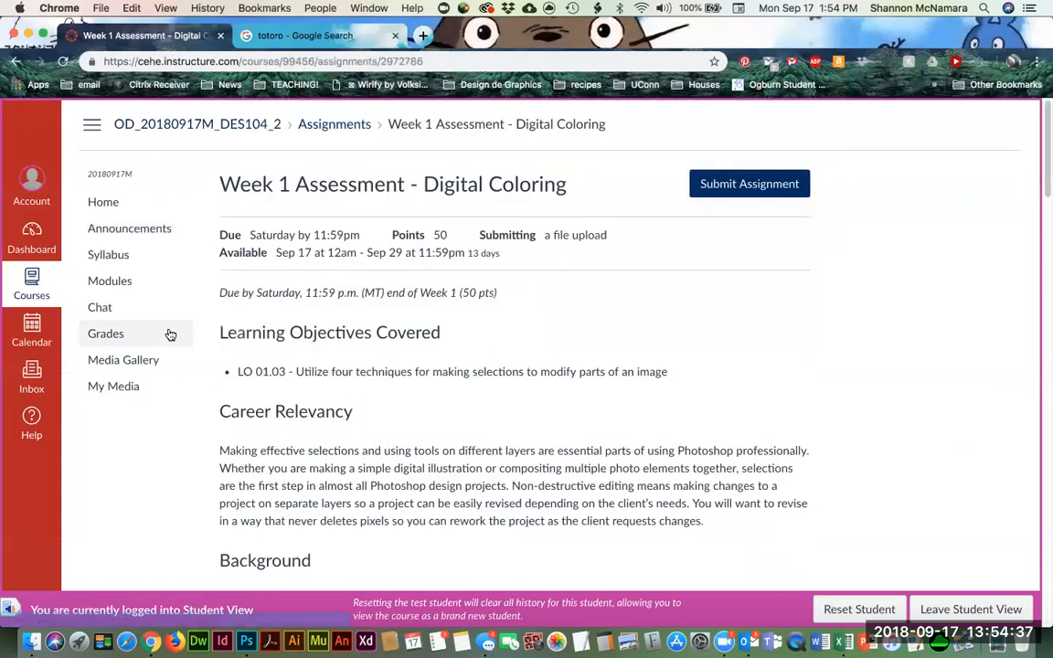
pyautogui.scroll(-5, 445, 278)
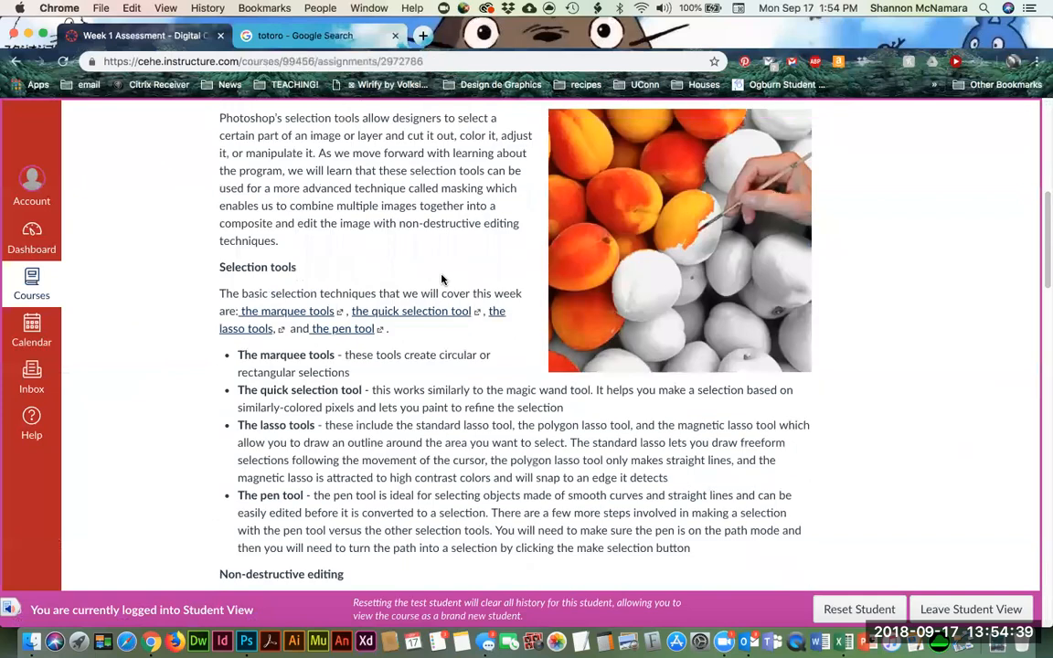
pyautogui.scroll(-1, 459, 341)
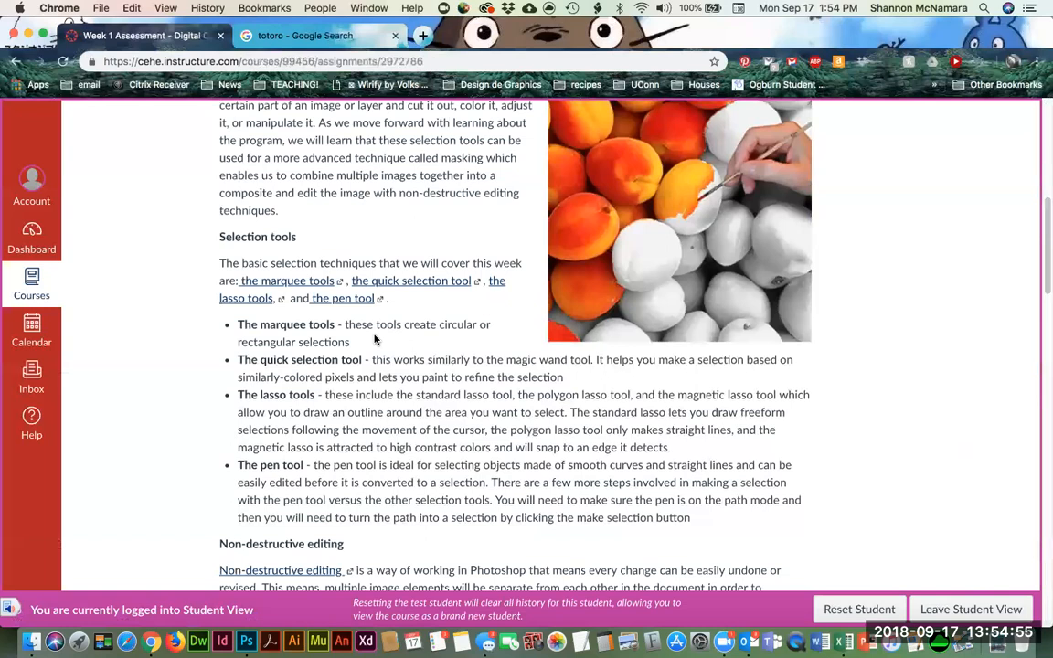
pyautogui.scroll(-1, 374, 339)
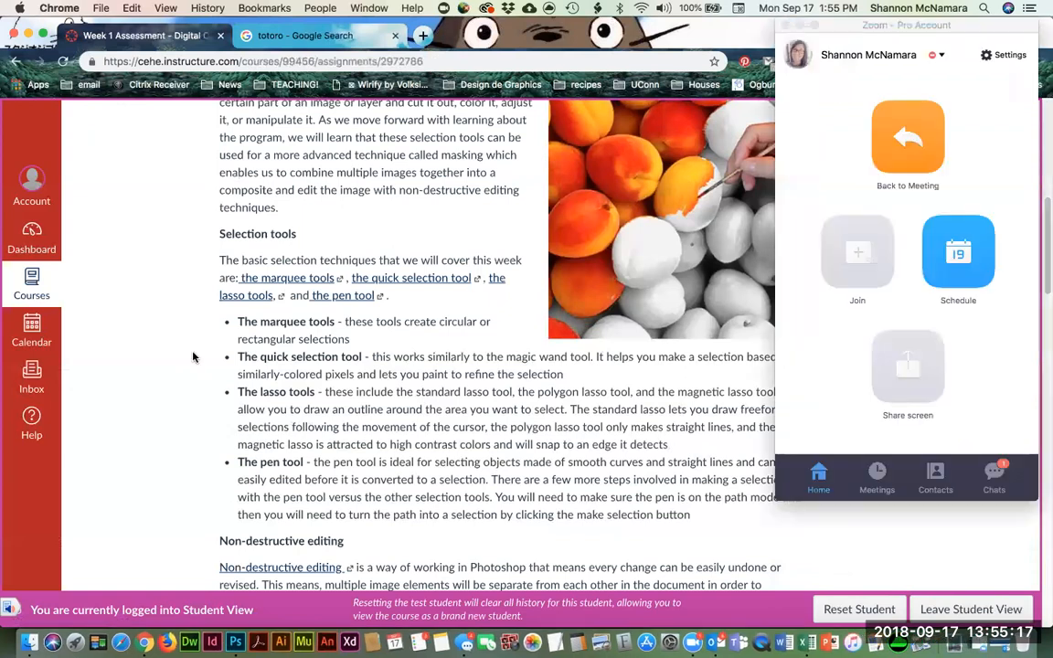
# Step: Hide the Zoom window that covers part of the assessment page
pyautogui.click(901, 26)
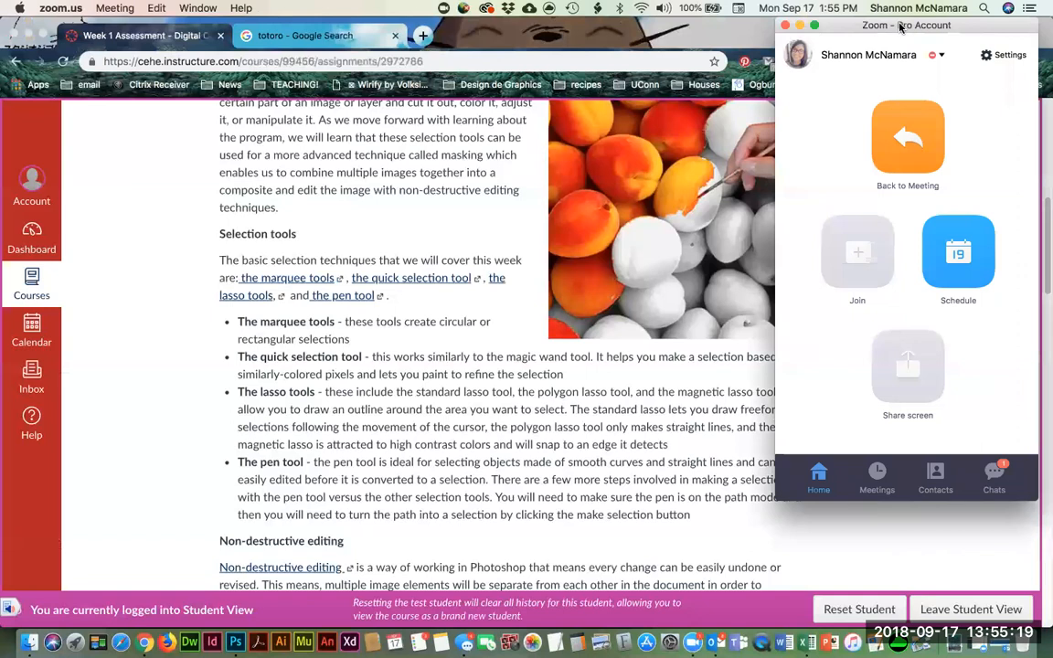
pyautogui.press('super+h')
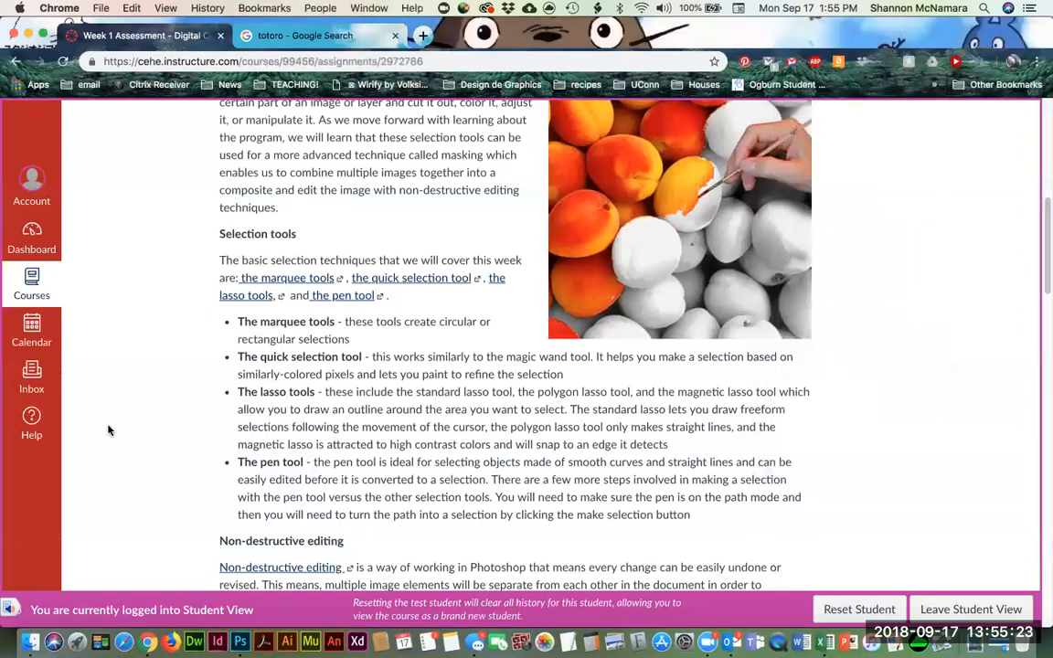
pyautogui.click(801, 25)
# Step: Highlight the words "The pen tool" in the selection tools list and read on through the Non-destructive editing section
pyautogui.scroll(-1, 340, 401)
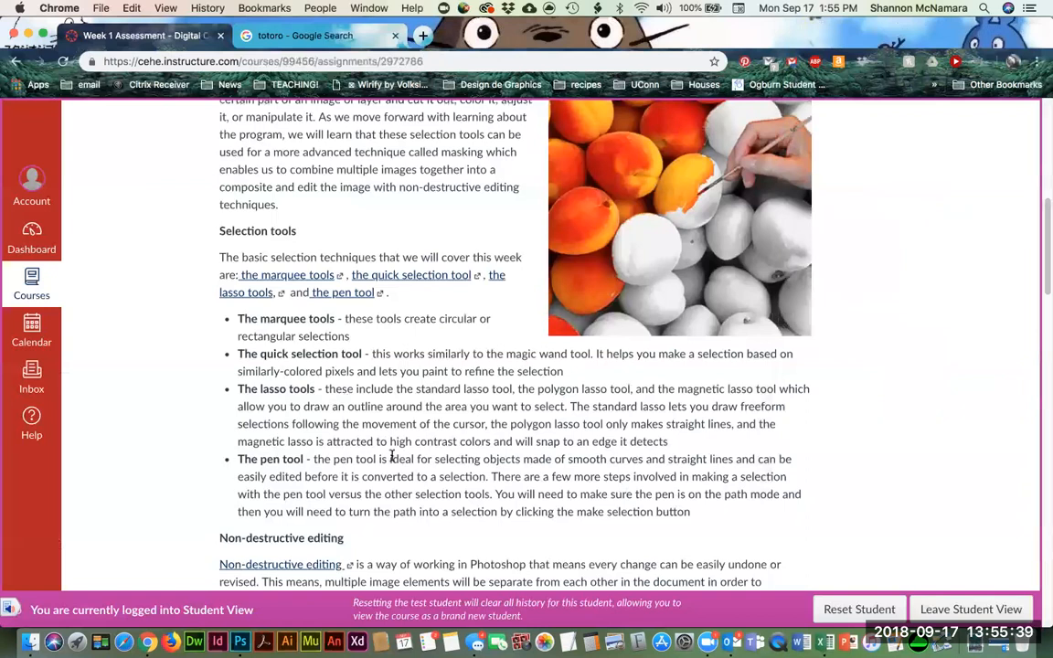
pyautogui.moveTo(236, 460); pyautogui.dragTo(302, 455)
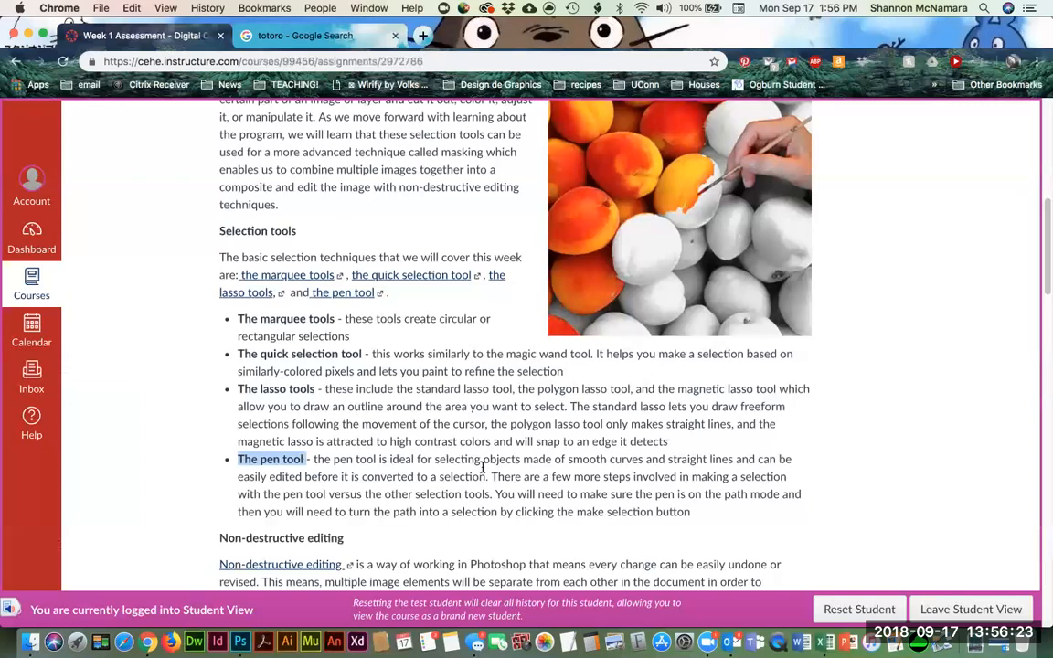
pyautogui.scroll(-2, 484, 474)
pyautogui.scroll(-2, 482, 477)
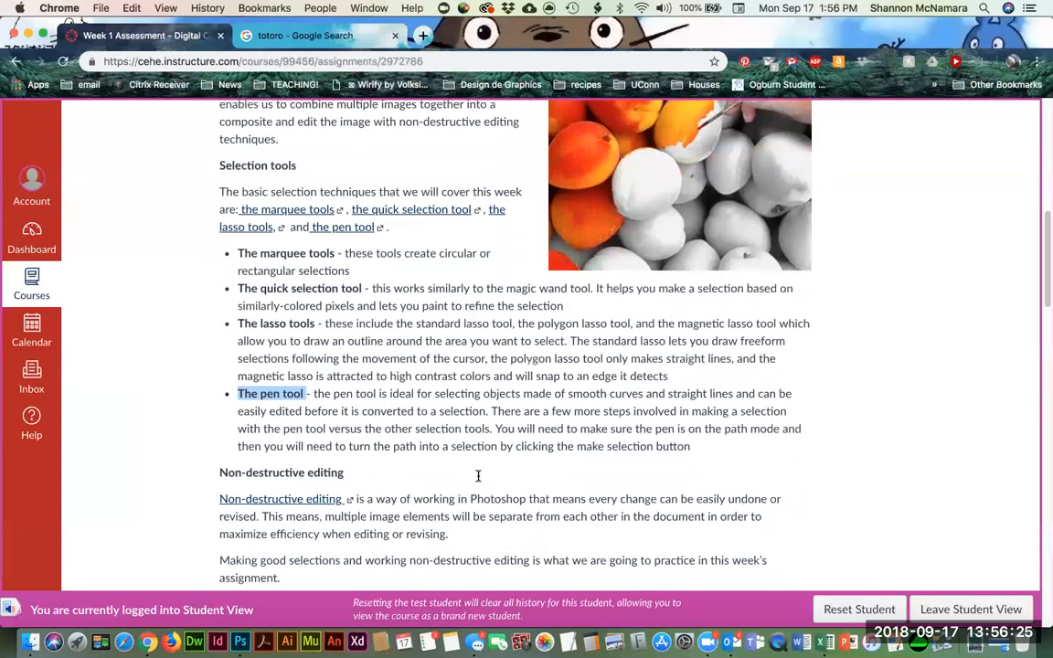
pyautogui.scroll(-10, 477, 480)
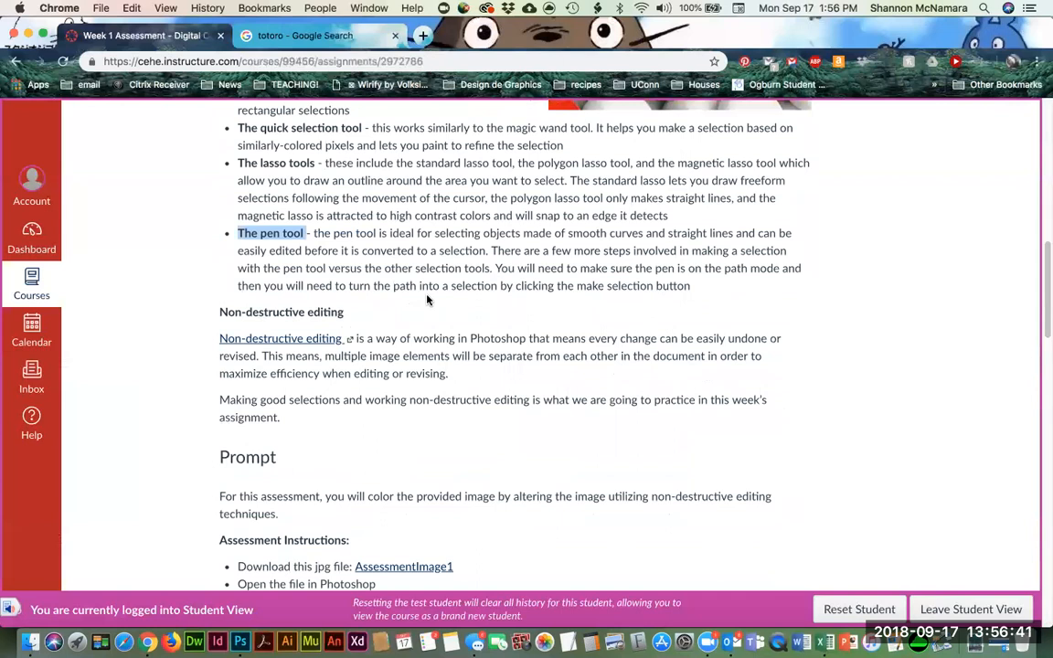
pyautogui.scroll(-1, 480, 377)
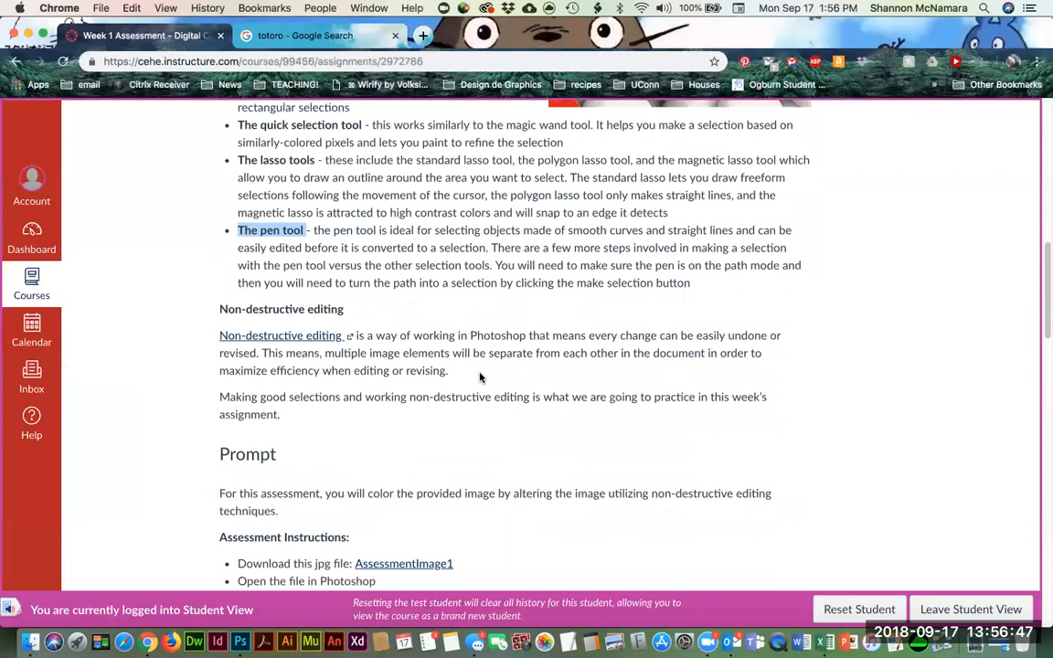
# Step: Review the assessment's Prompt, Assessment Instructions, Submission Requirements and Task Benchmark Examples
pyautogui.scroll(-3, 481, 382)
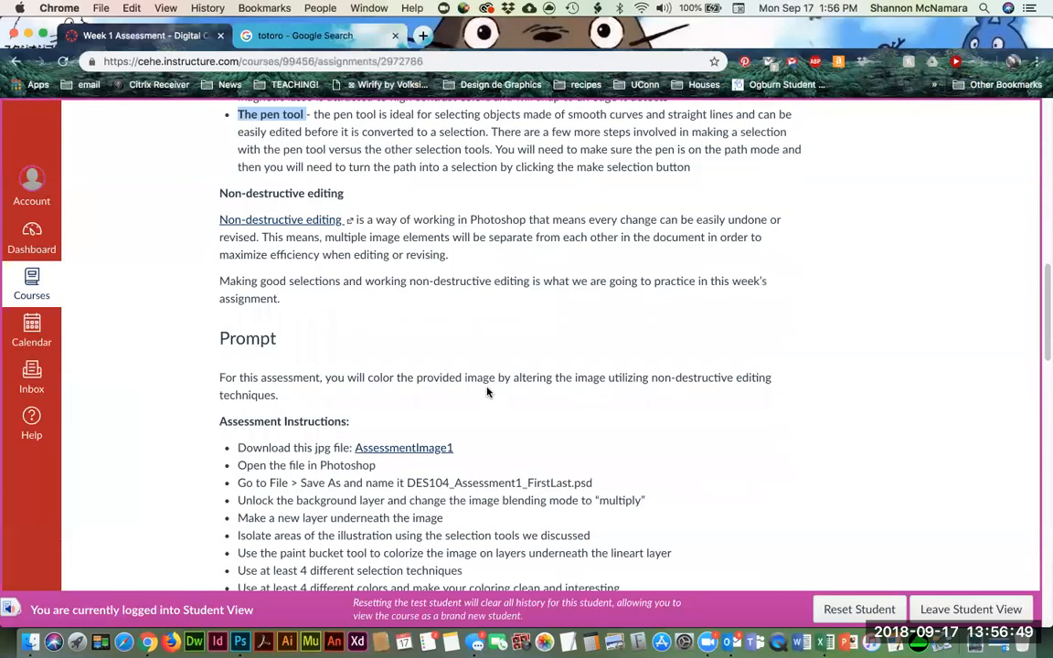
pyautogui.scroll(-2, 667, 471)
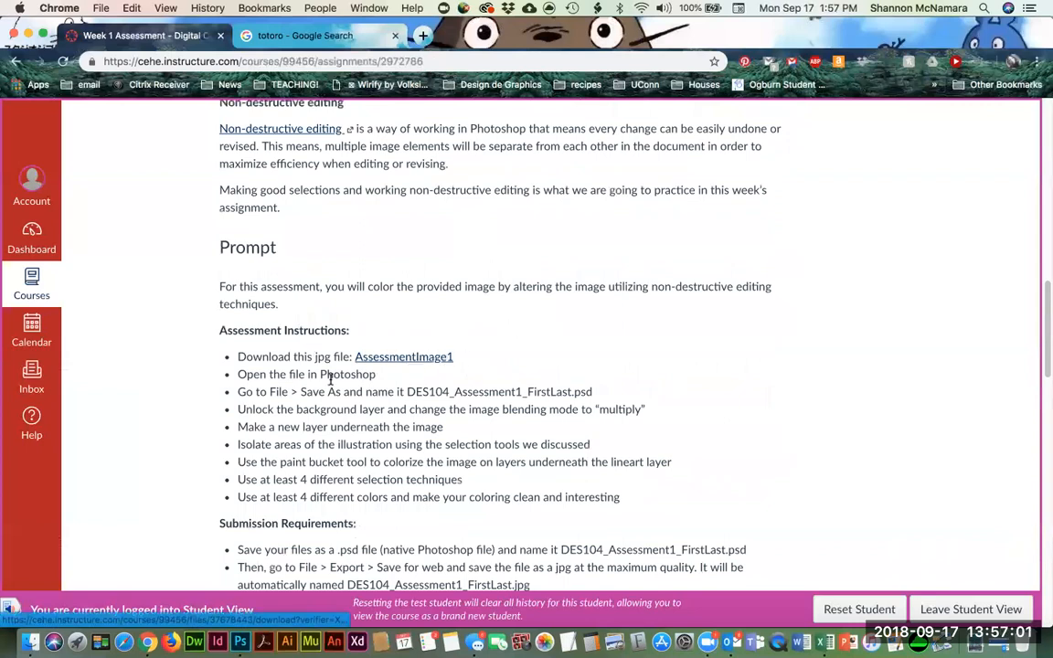
pyautogui.scroll(-1, 302, 379)
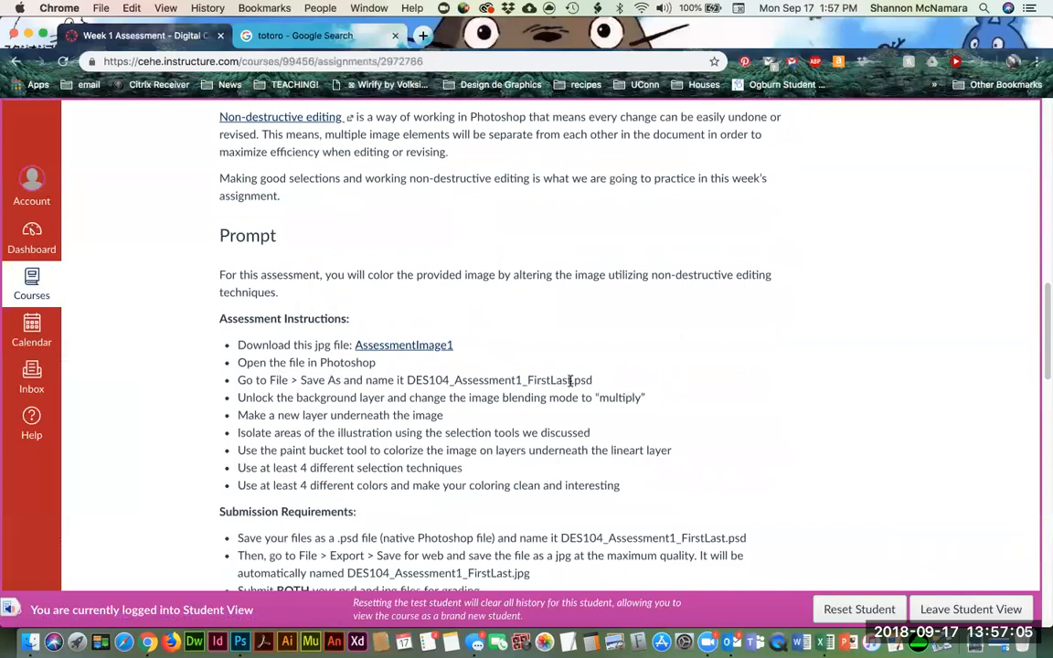
pyautogui.scroll(-2, 548, 384)
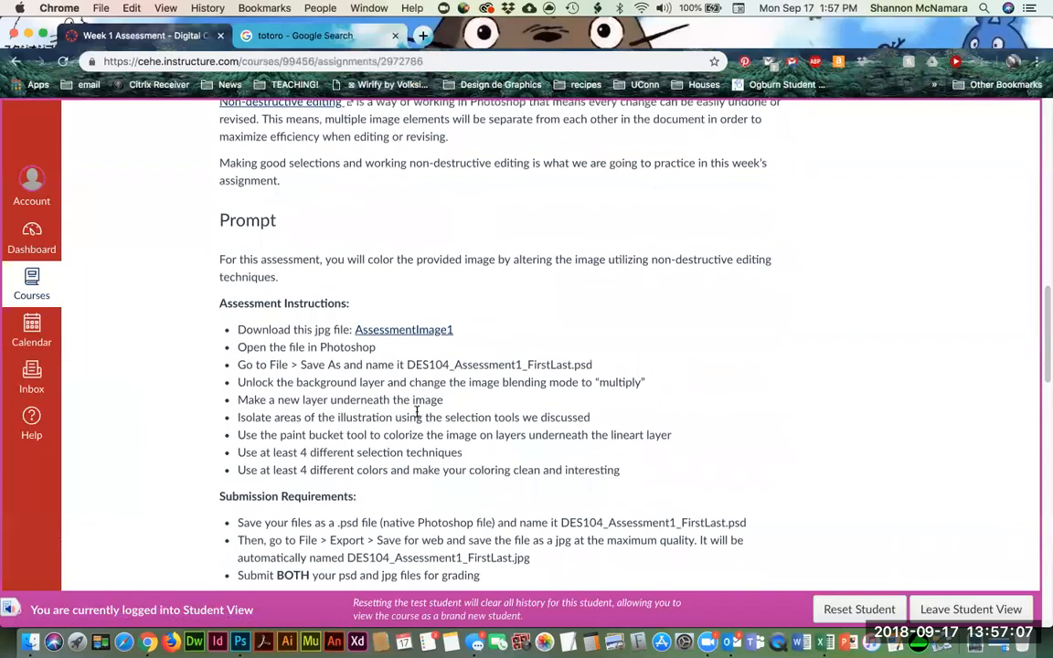
pyautogui.scroll(-3, 416, 413)
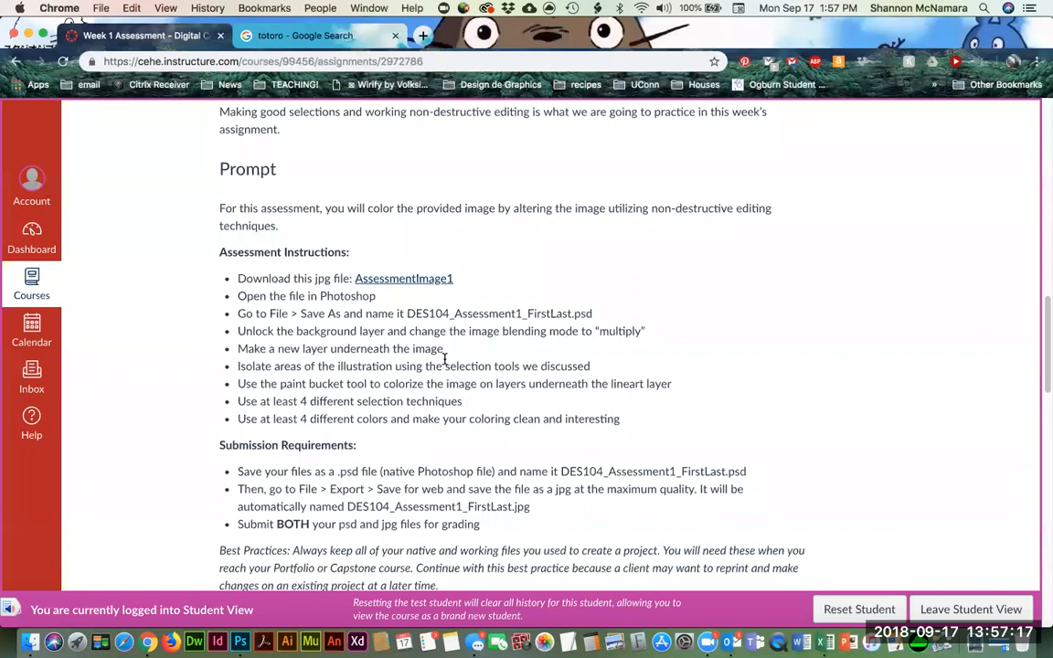
pyautogui.scroll(-1, 445, 359)
pyautogui.scroll(-1, 445, 359)
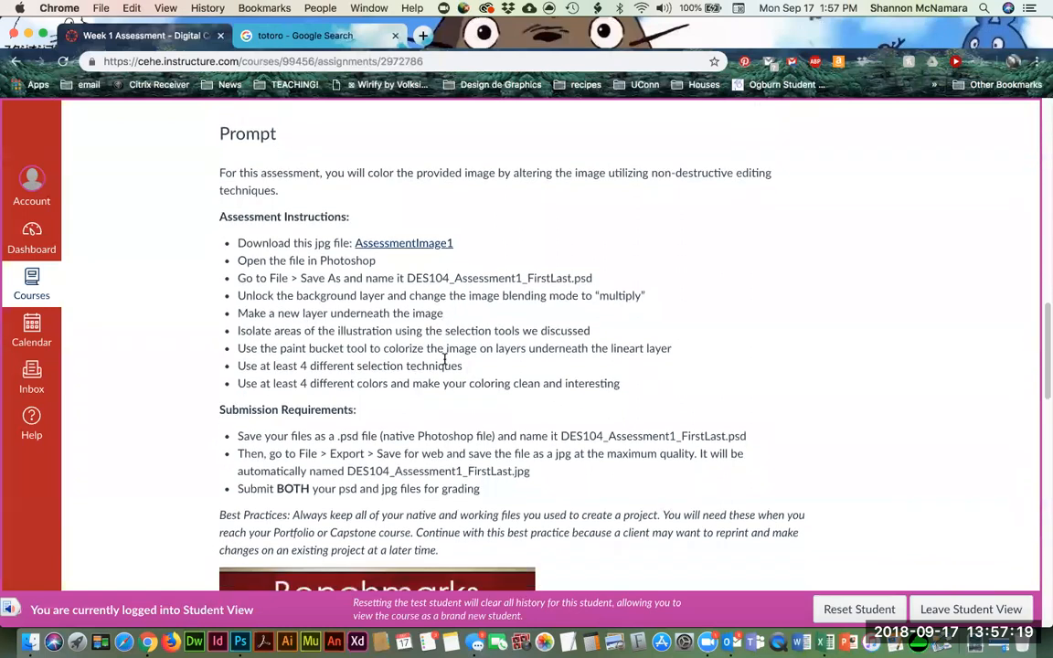
pyautogui.scroll(-5, 256, 399)
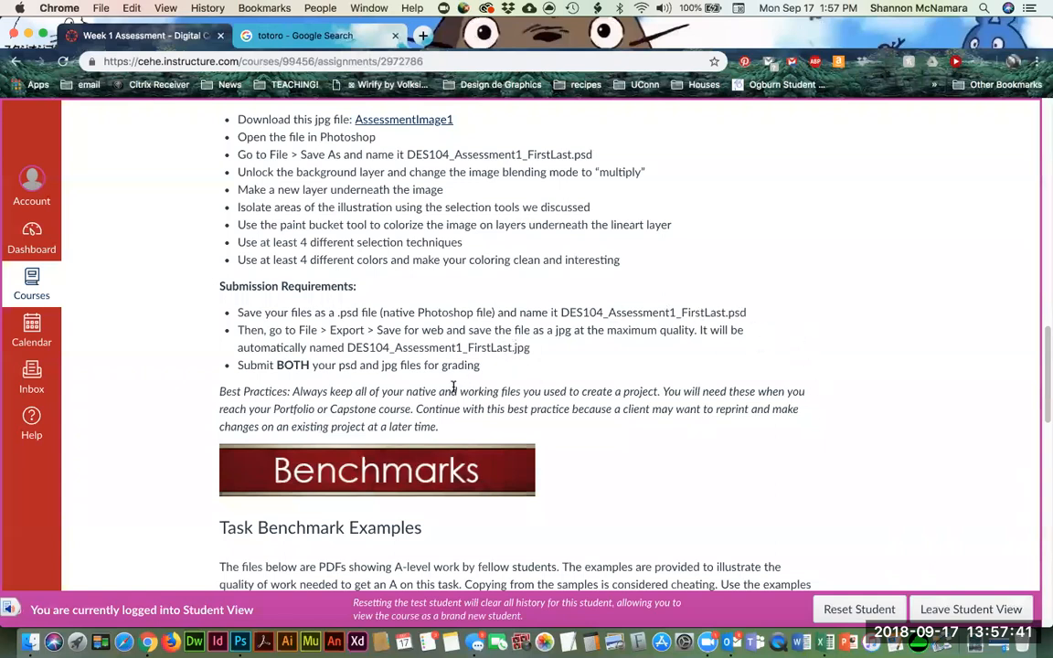
pyautogui.scroll(-1, 413, 383)
pyautogui.scroll(-5, 653, 402)
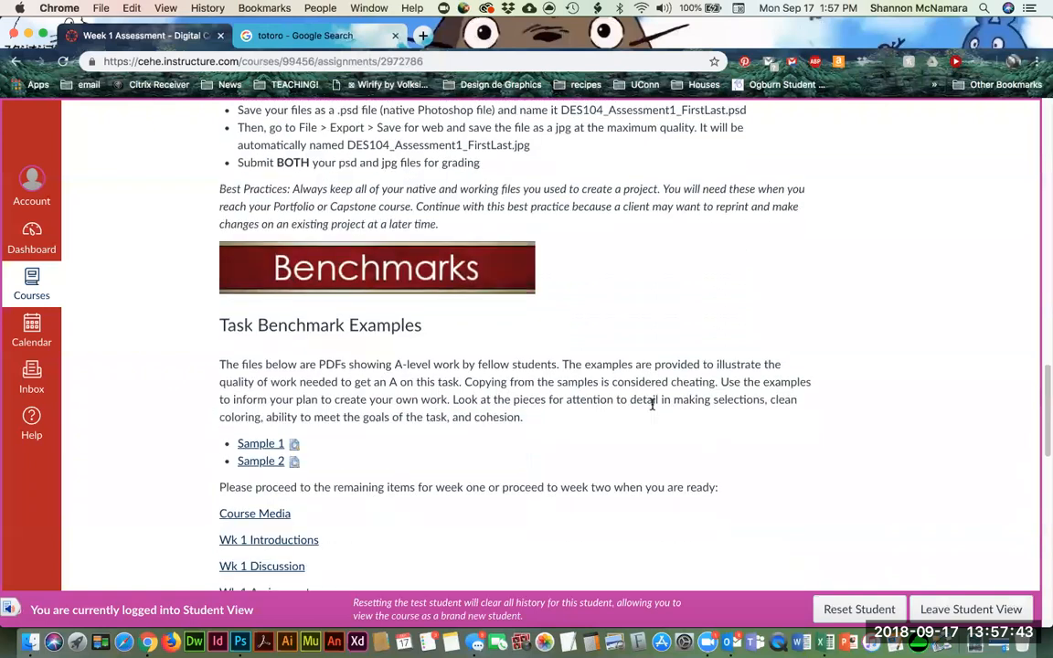
# Step: Examine the Wk 1 Assessment rubric's criteria and ratings, and look back over the assessment page up to its due date and objectives
pyautogui.scroll(-5, 651, 409)
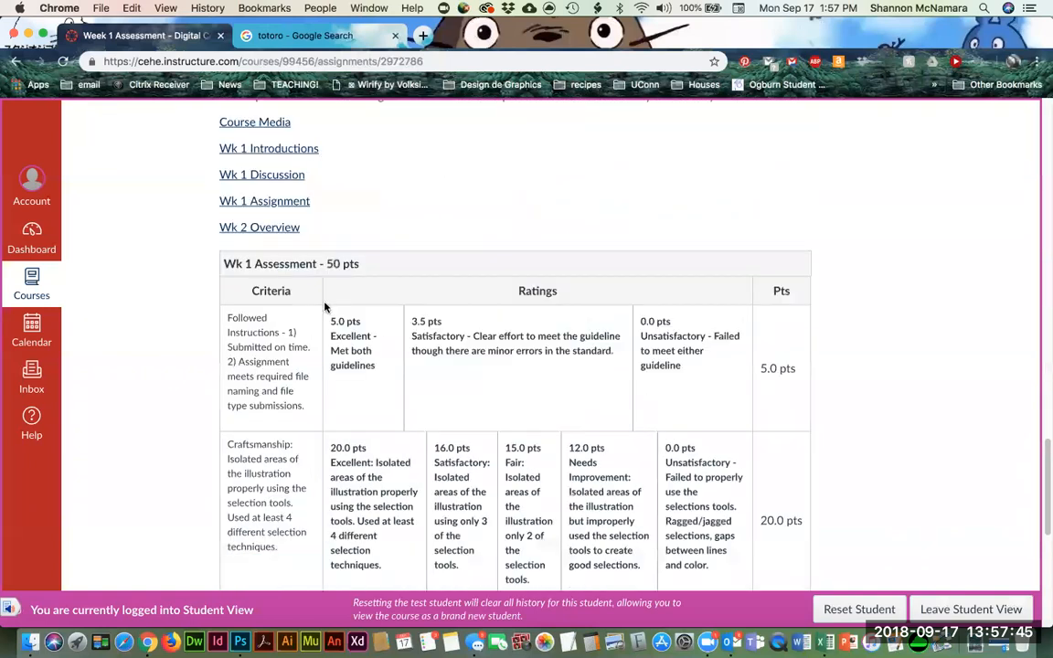
pyautogui.scroll(-7, 264, 389)
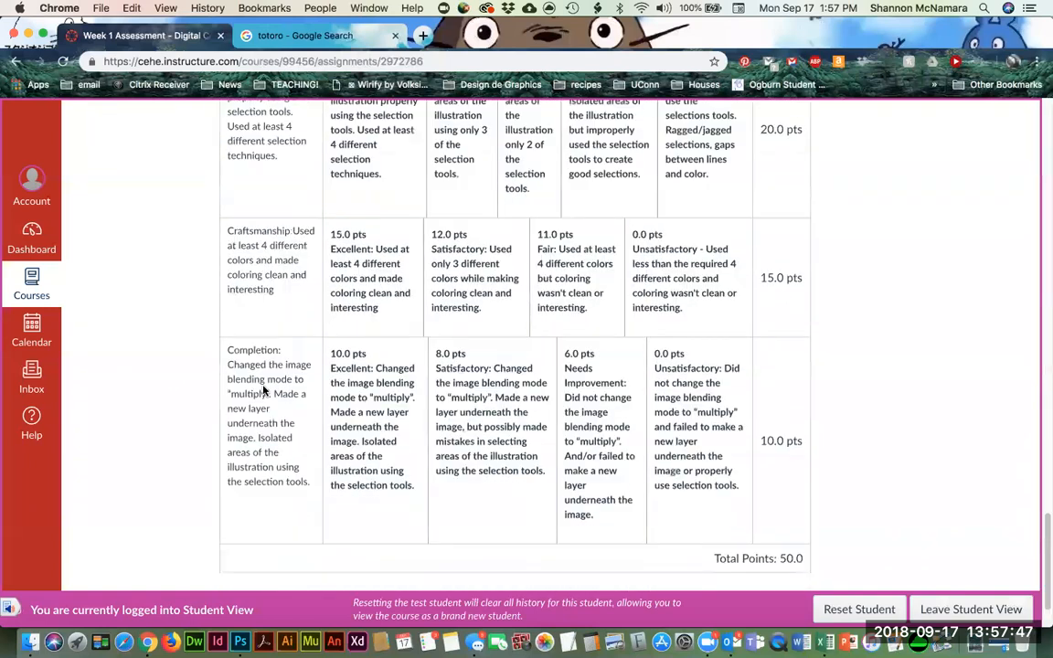
pyautogui.scroll(4, 292, 274)
pyautogui.scroll(1, 298, 274)
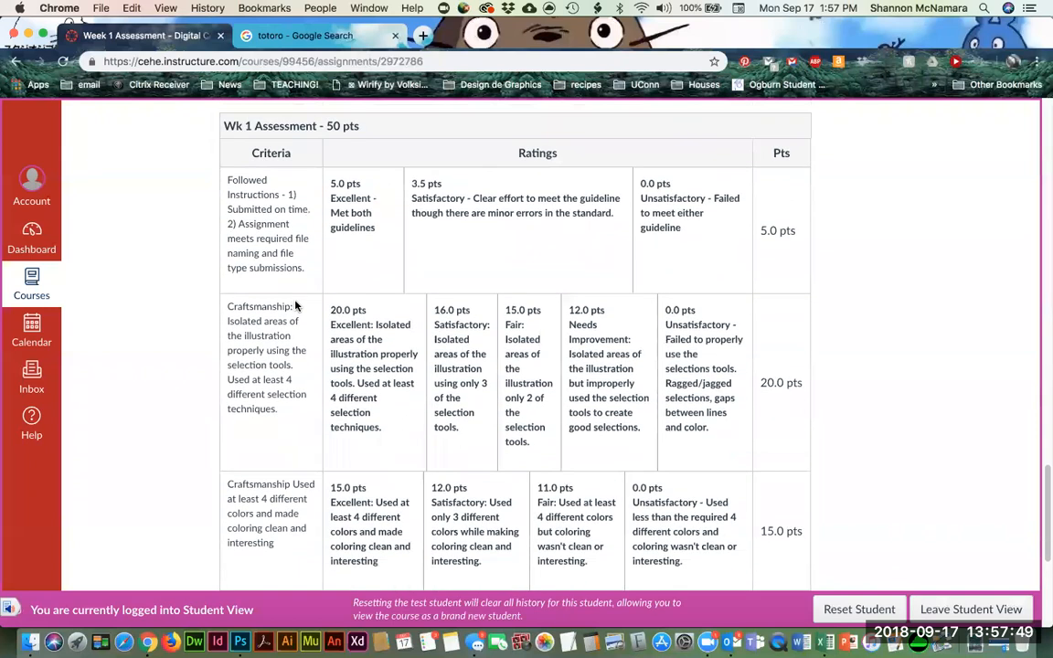
pyautogui.scroll(10, 295, 274)
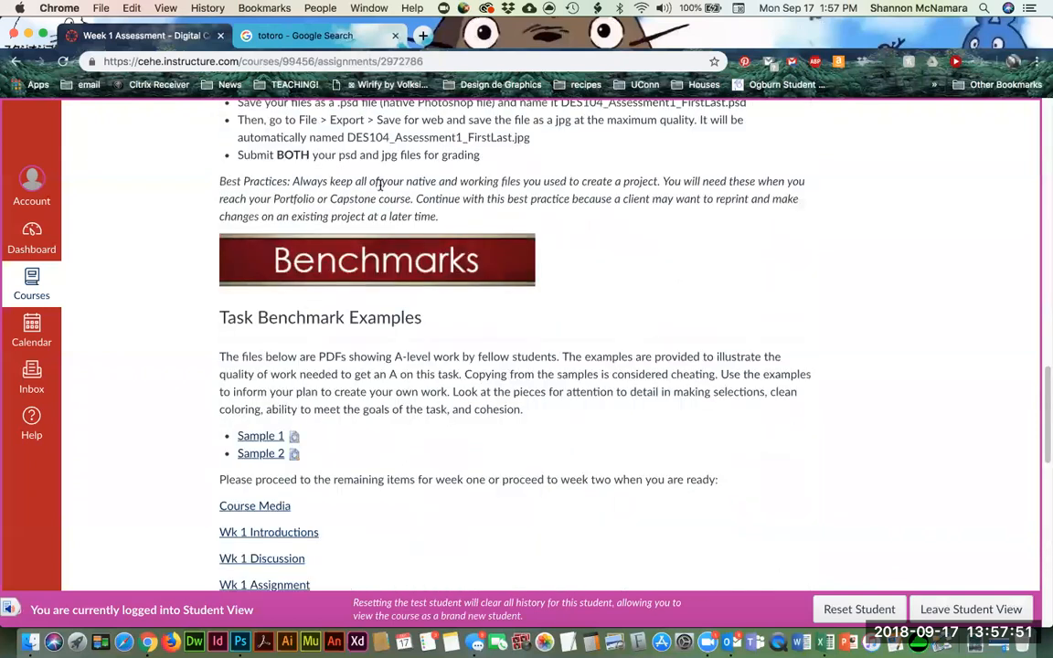
pyautogui.scroll(3, 347, 178)
pyautogui.scroll(7, 351, 182)
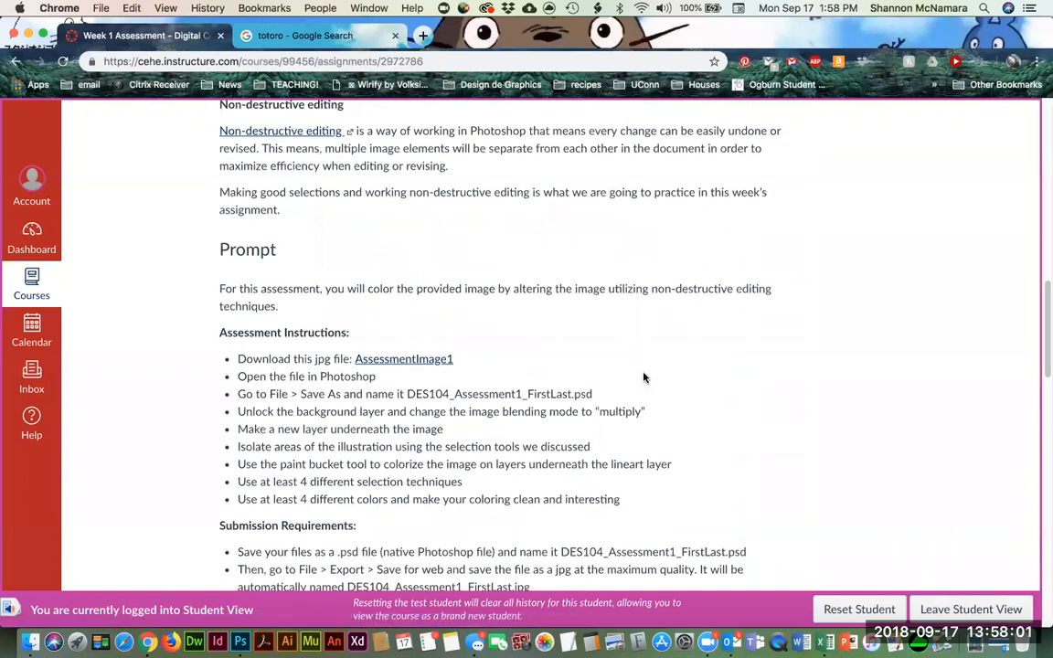
pyautogui.scroll(10, 487, 333)
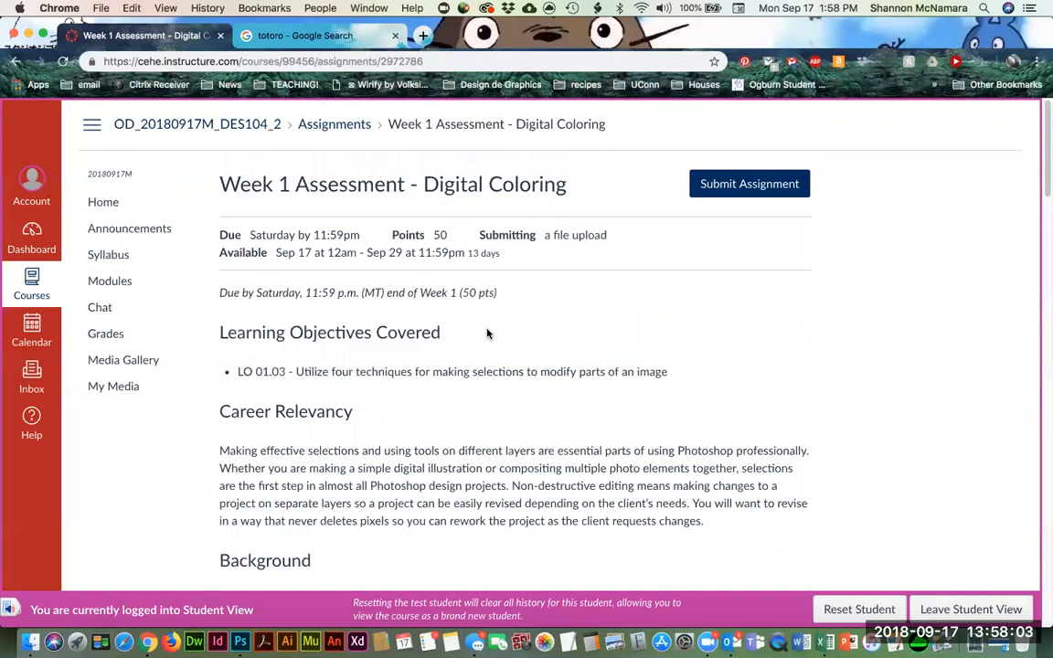
# Step: Open the Live Session page from the course home page and review the live lecture times and Week 1 recorded sessions
pyautogui.click(103, 203)
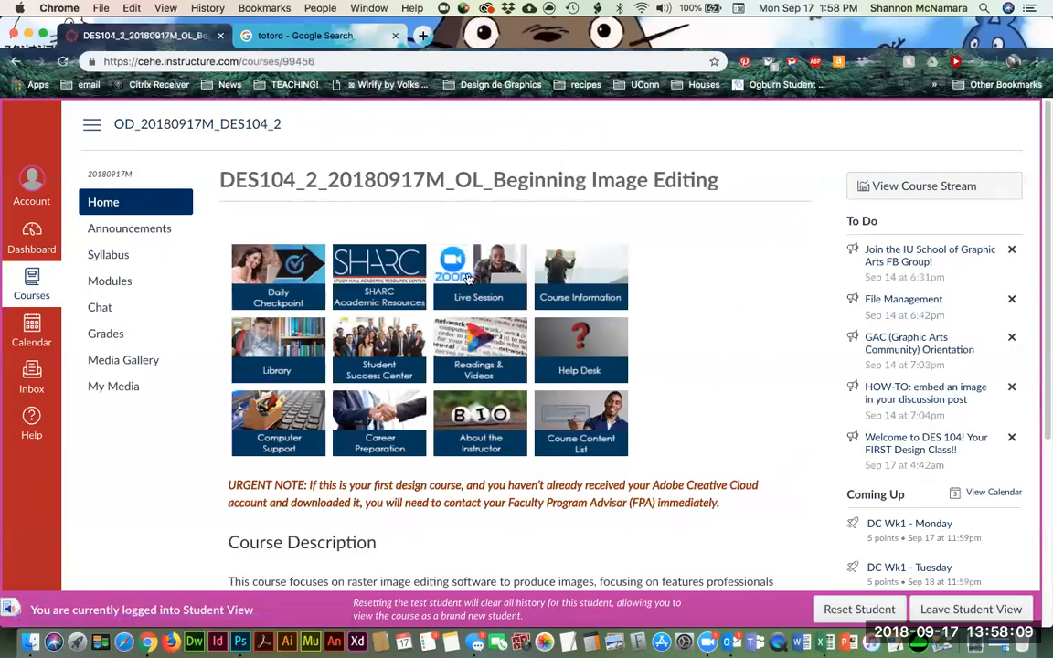
pyautogui.click(468, 277)
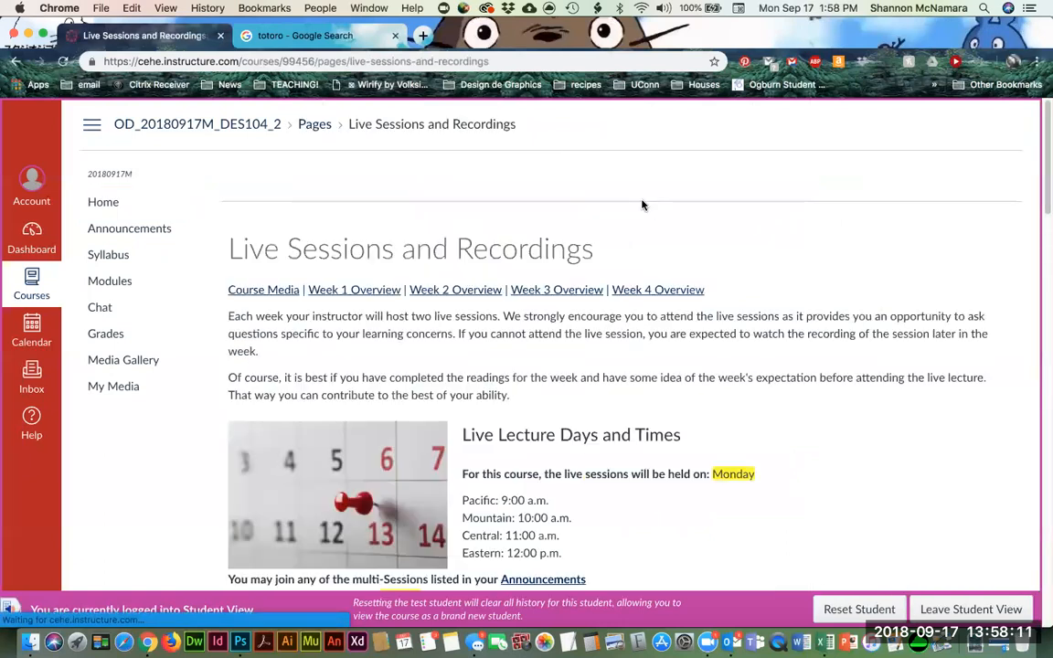
pyautogui.scroll(-10, 650, 209)
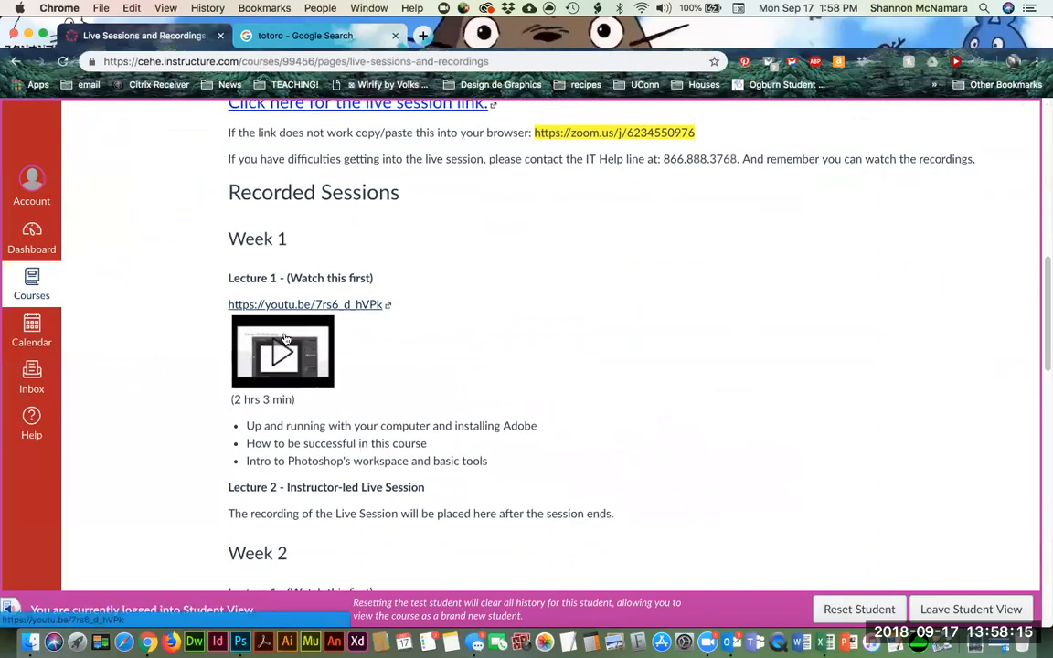
pyautogui.scroll(10, 292, 364)
# Step: Visit Readings & Videos from the course home page, and return there to open the course's Announcements
pyautogui.click(100, 204)
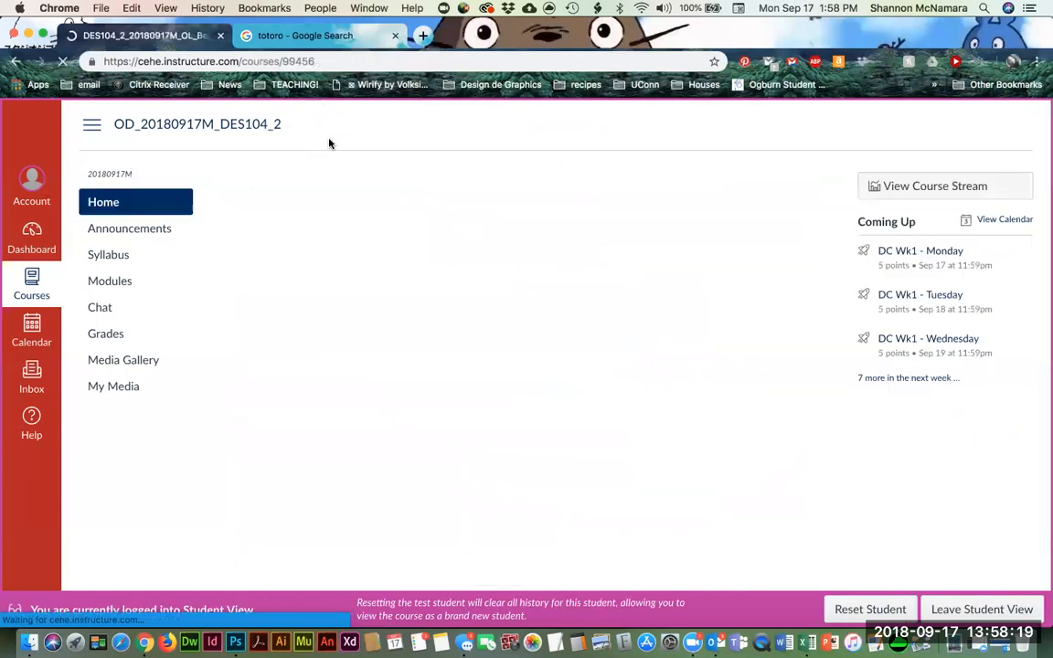
pyautogui.click(478, 330)
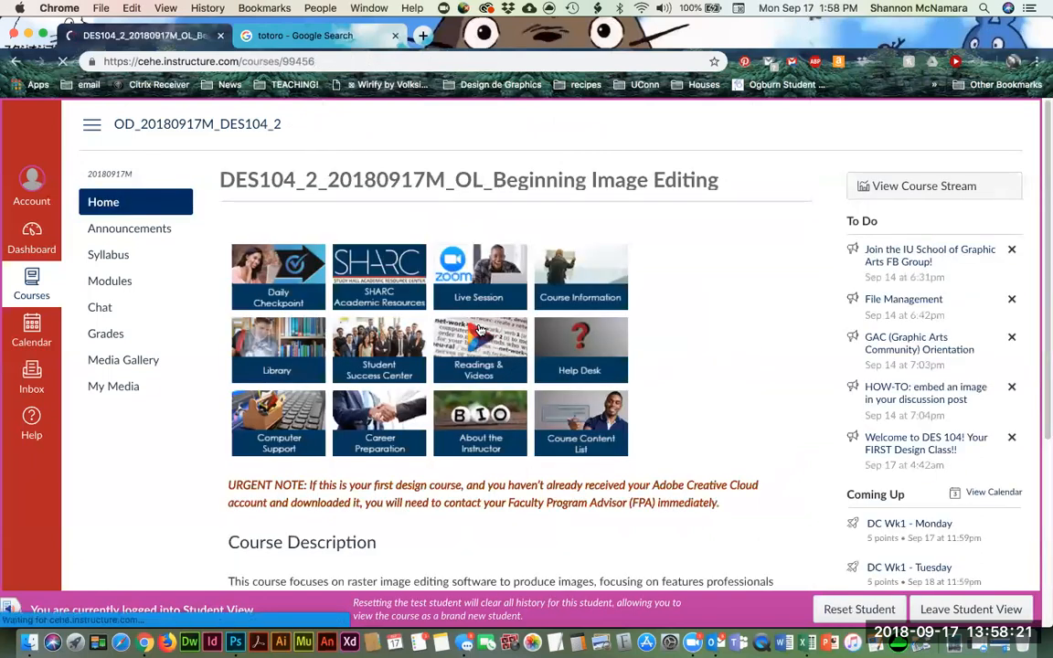
pyautogui.click(105, 204)
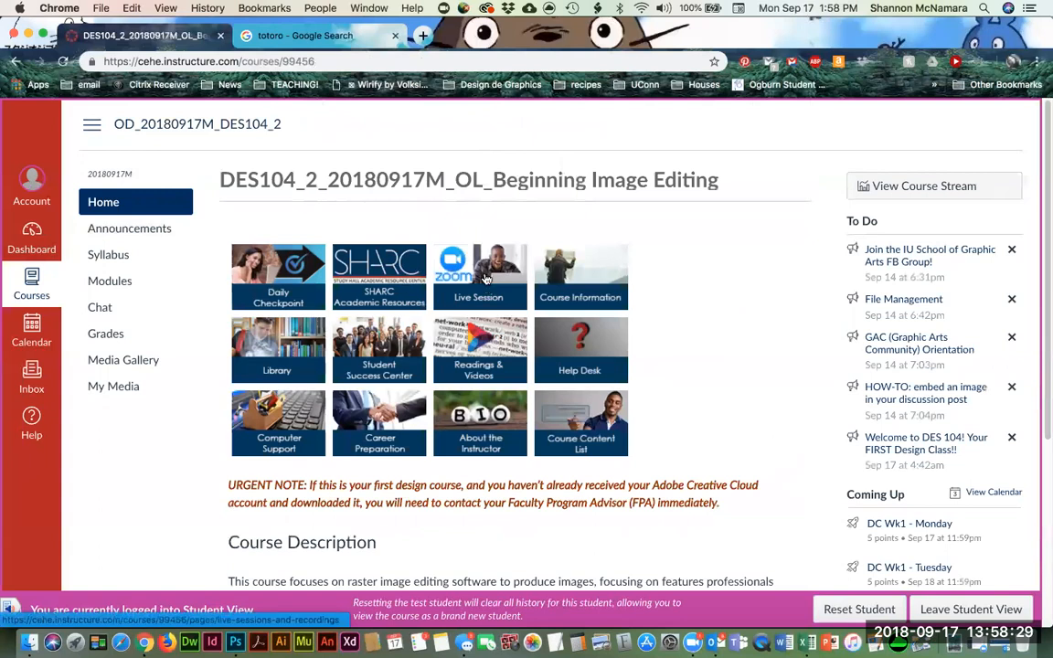
pyautogui.click(123, 231)
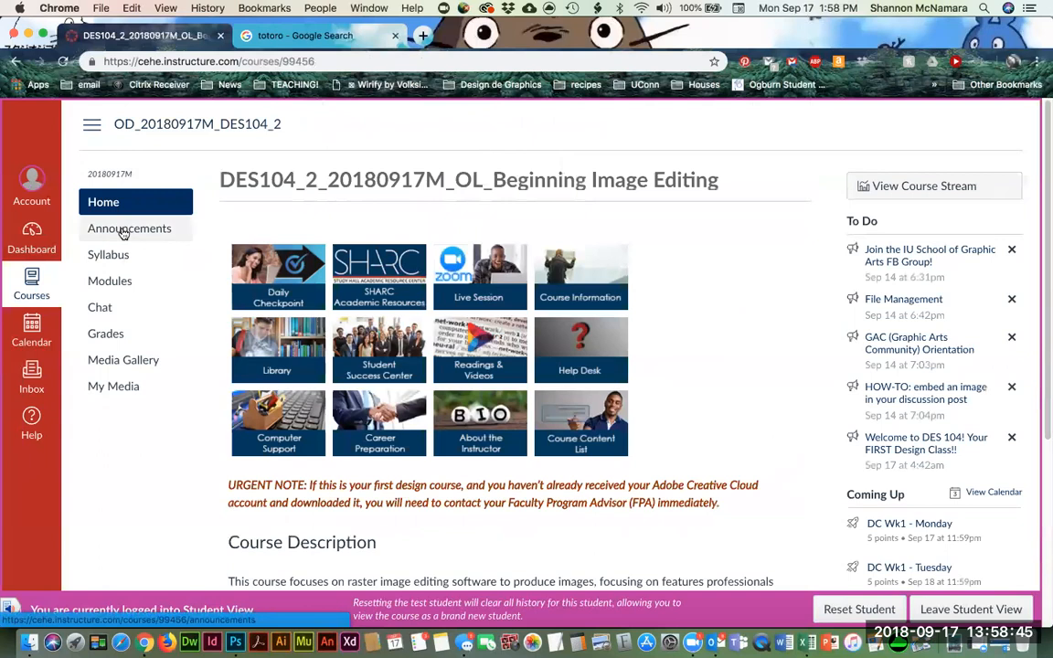